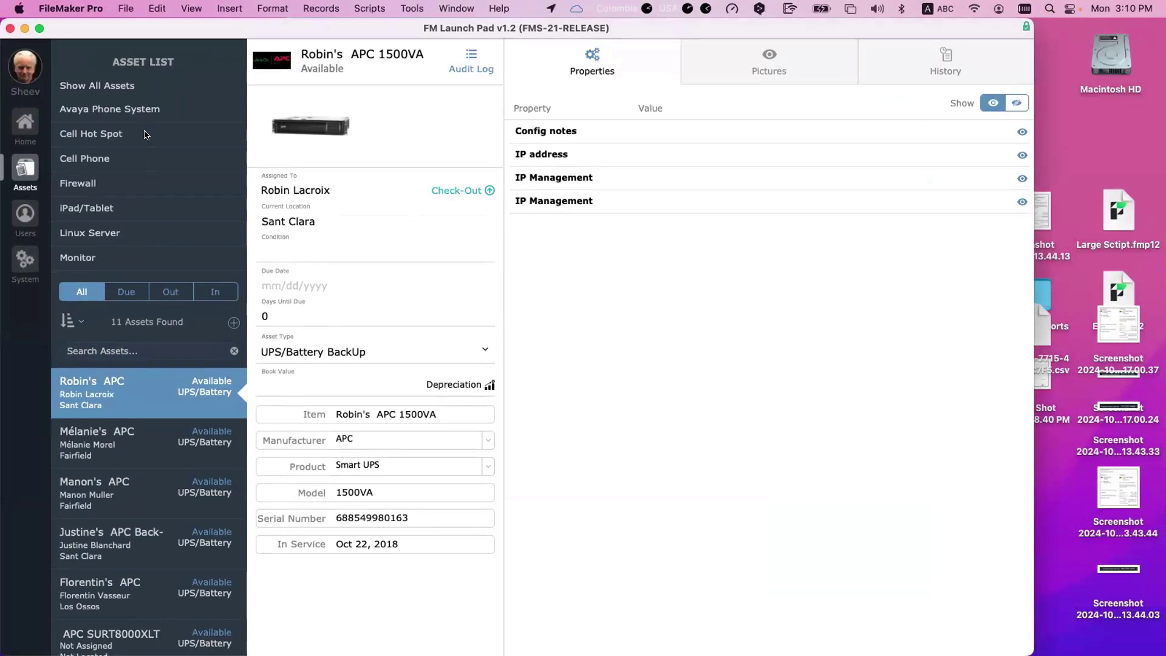
Step: Filter the asset list to Workstation, bringing up 210 assets and the Dell 9020 record
scroll(149, 219, down, 2)
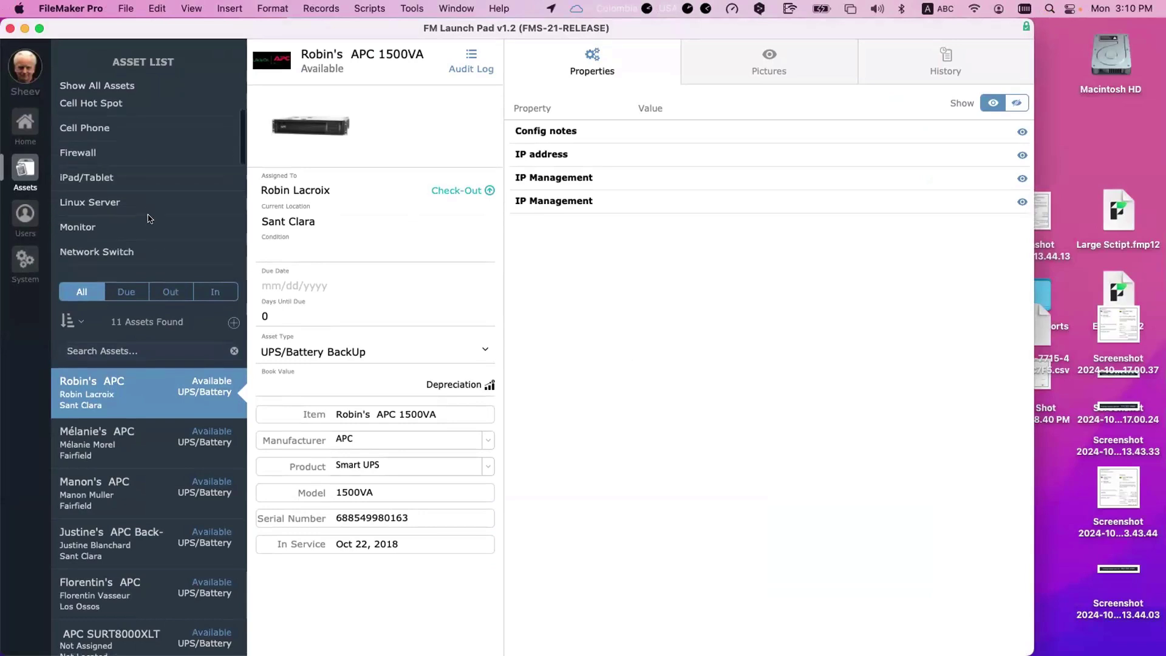
scroll(149, 218, down, 5)
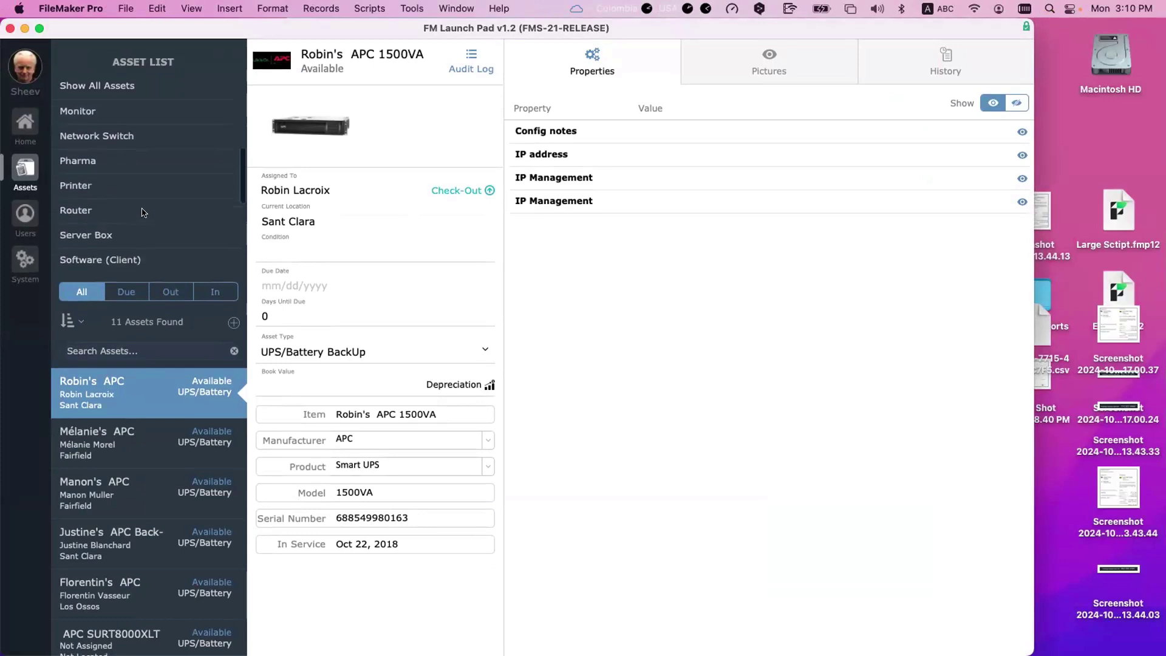
scroll(144, 212, down, 8)
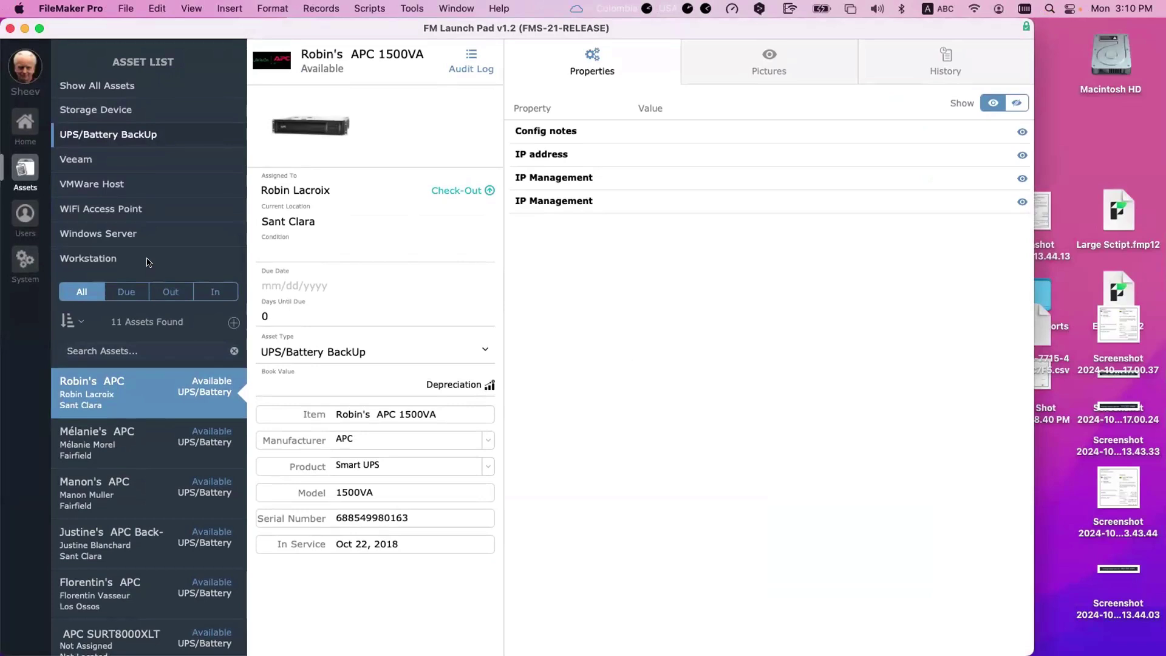
click(148, 262)
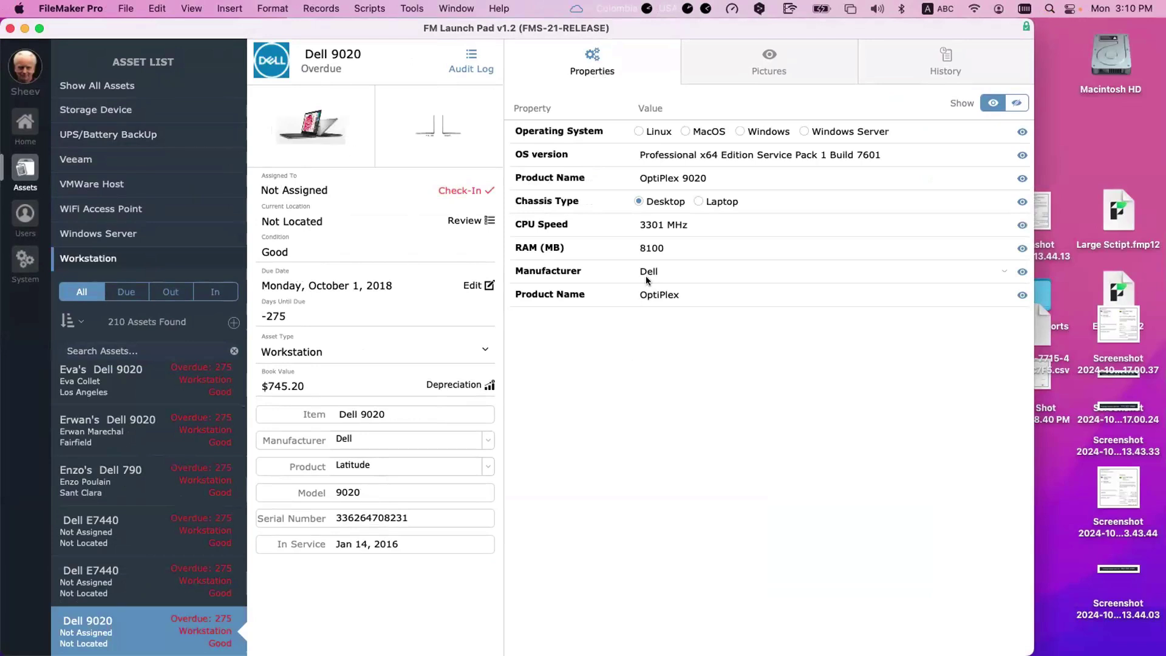
Step: Change the Dell 9020's Operating System from Windows to Windows Server
click(696, 130)
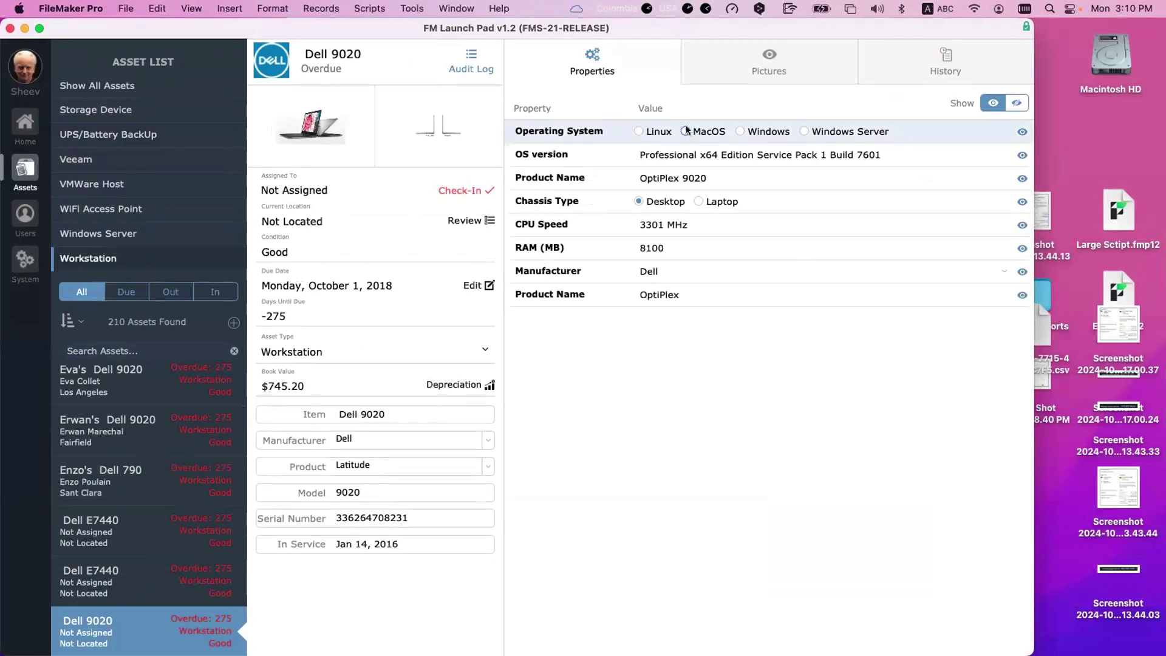
click(738, 132)
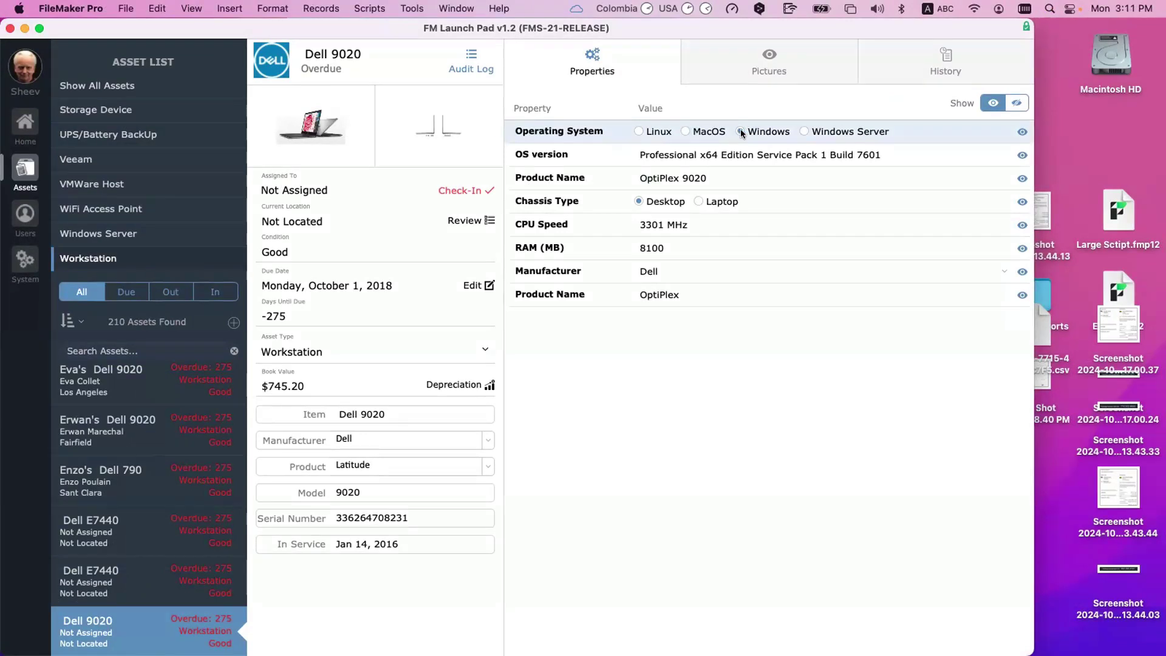
click(731, 156)
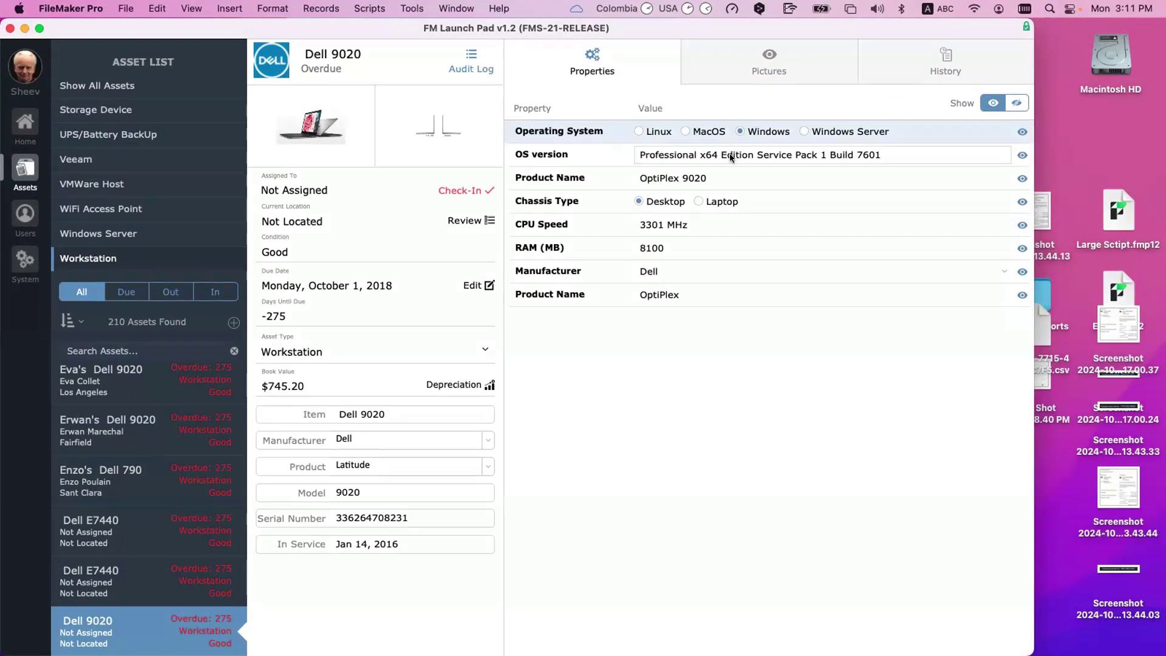
click(832, 130)
click(677, 180)
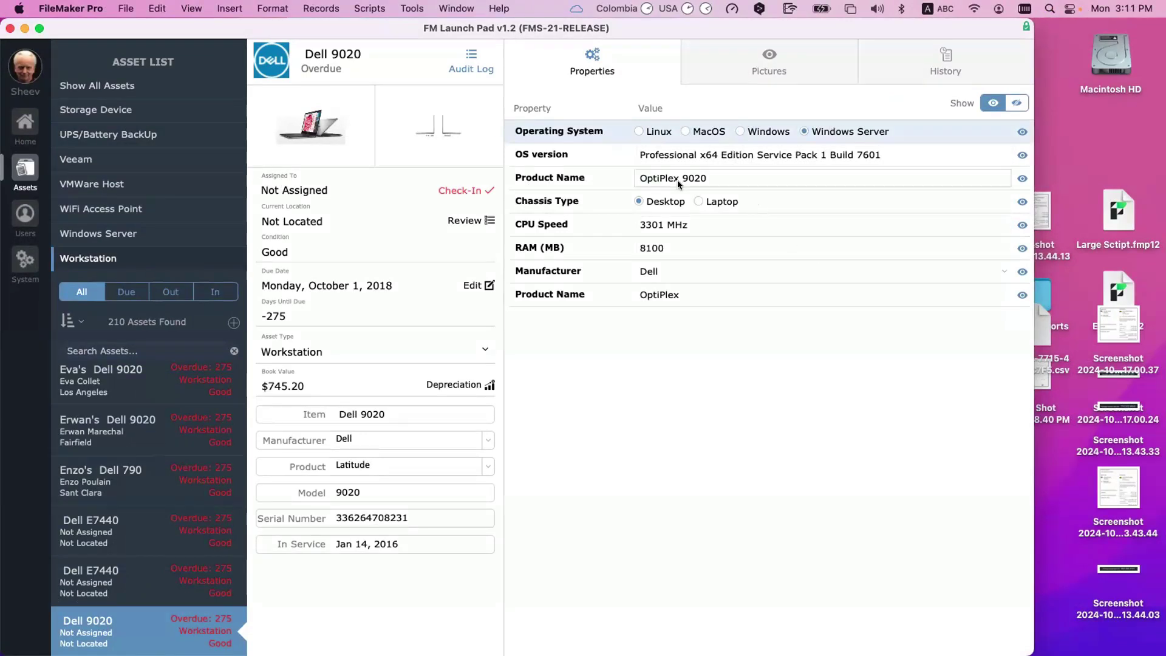
click(674, 206)
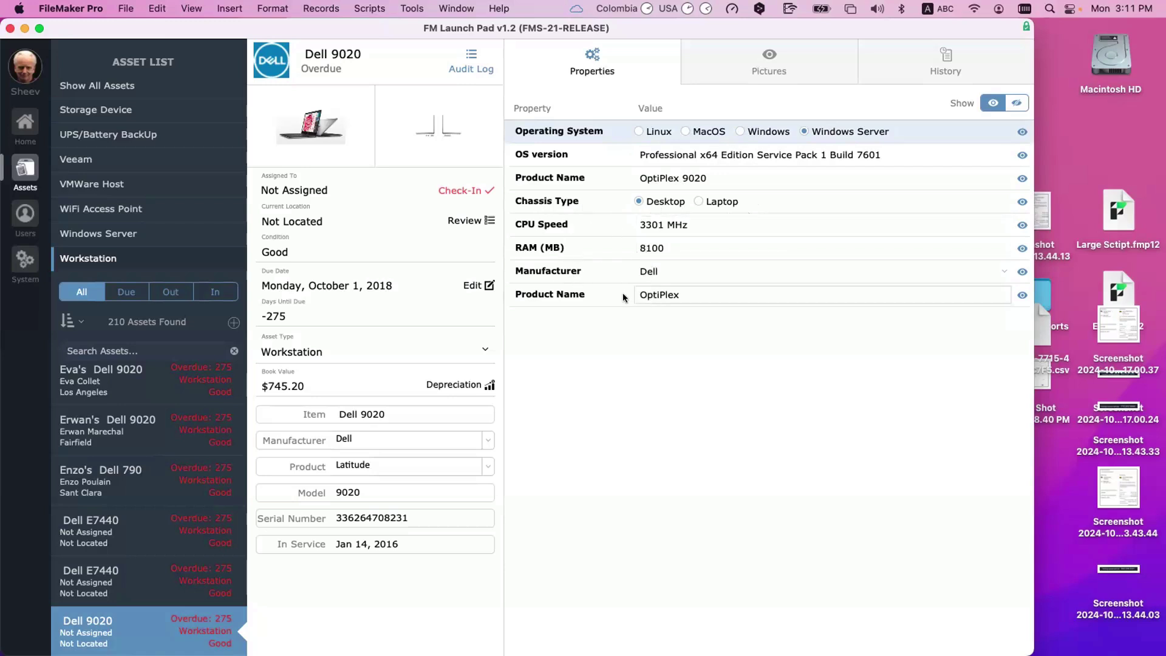
Step: Browse the Dell E7440, Dell 790 and Dell 9020 records, ending on the Dell E7450 laptop
click(90, 581)
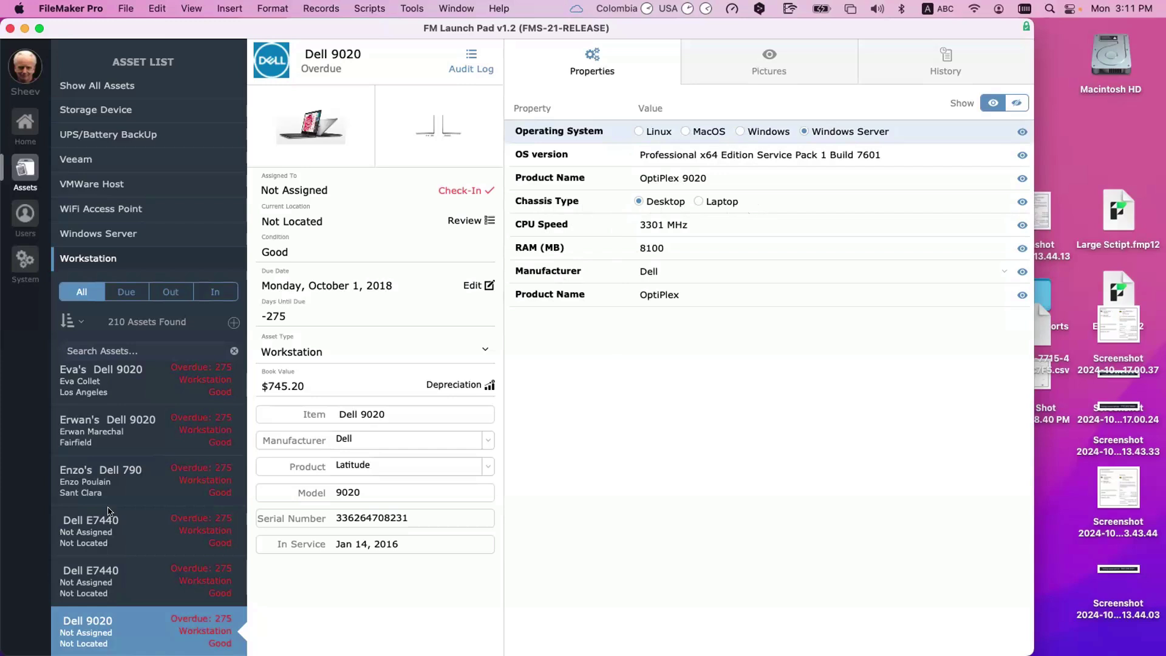
click(113, 474)
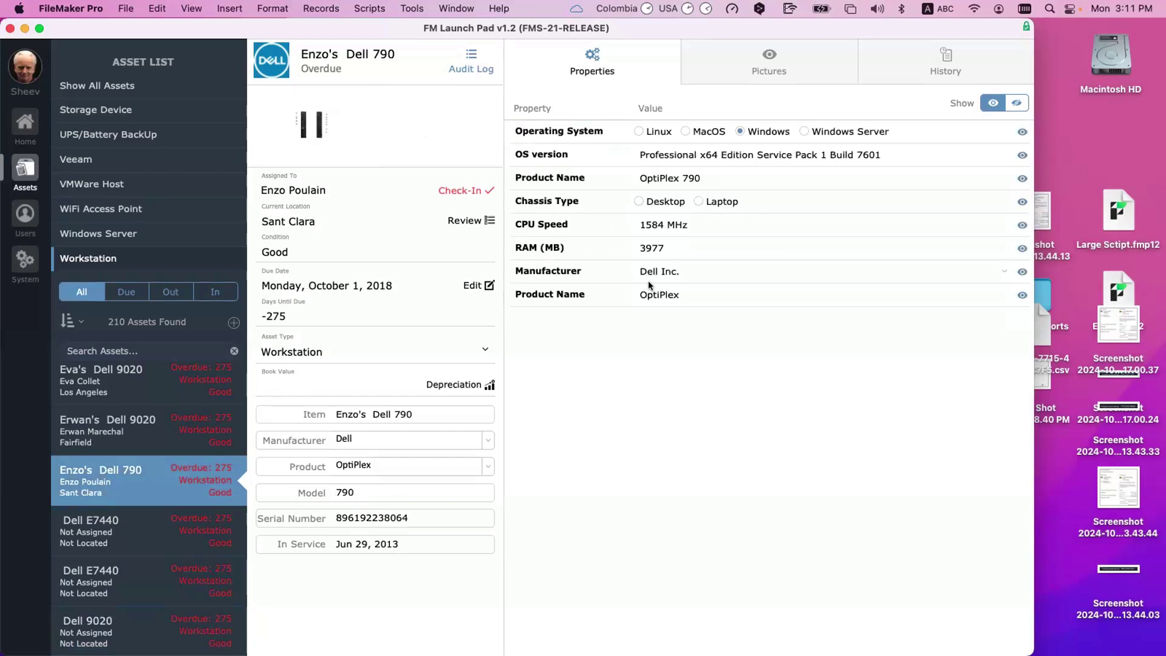
click(639, 200)
click(154, 391)
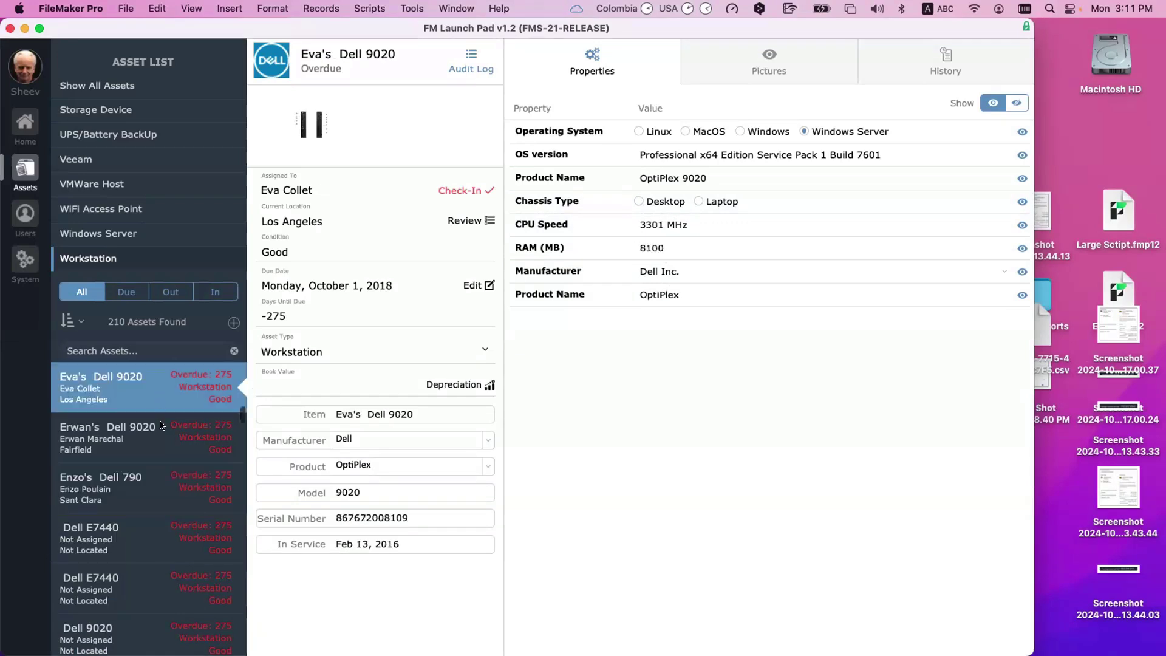
scroll(161, 428, up, 2)
scroll(163, 479, down, 5)
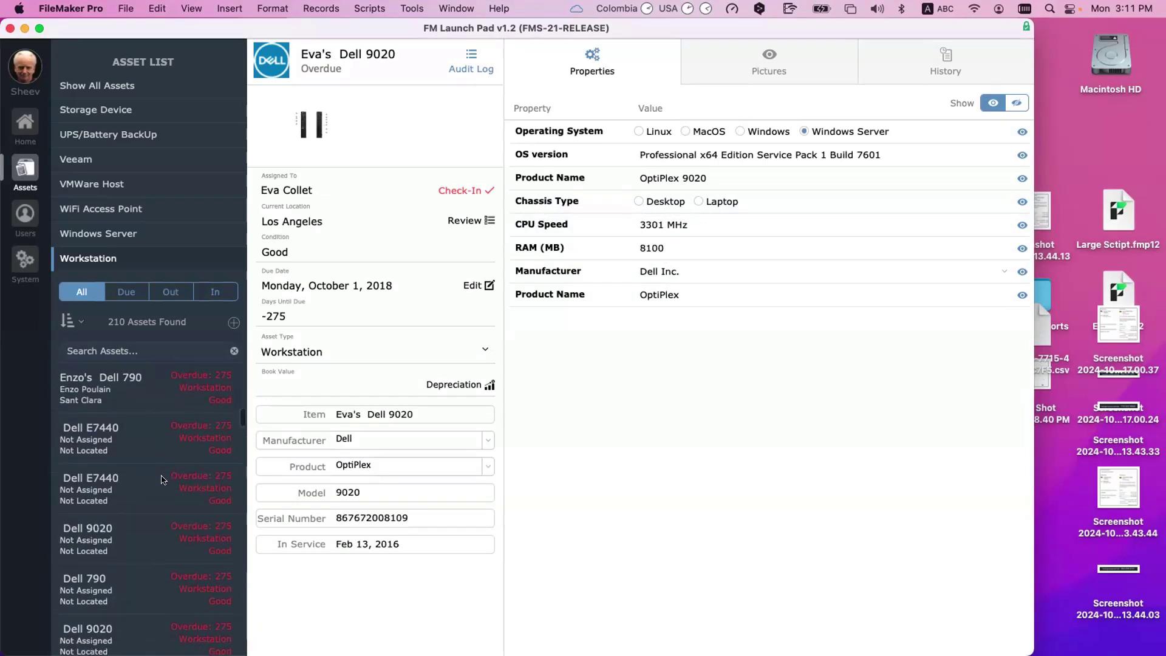
scroll(122, 268, up, 5)
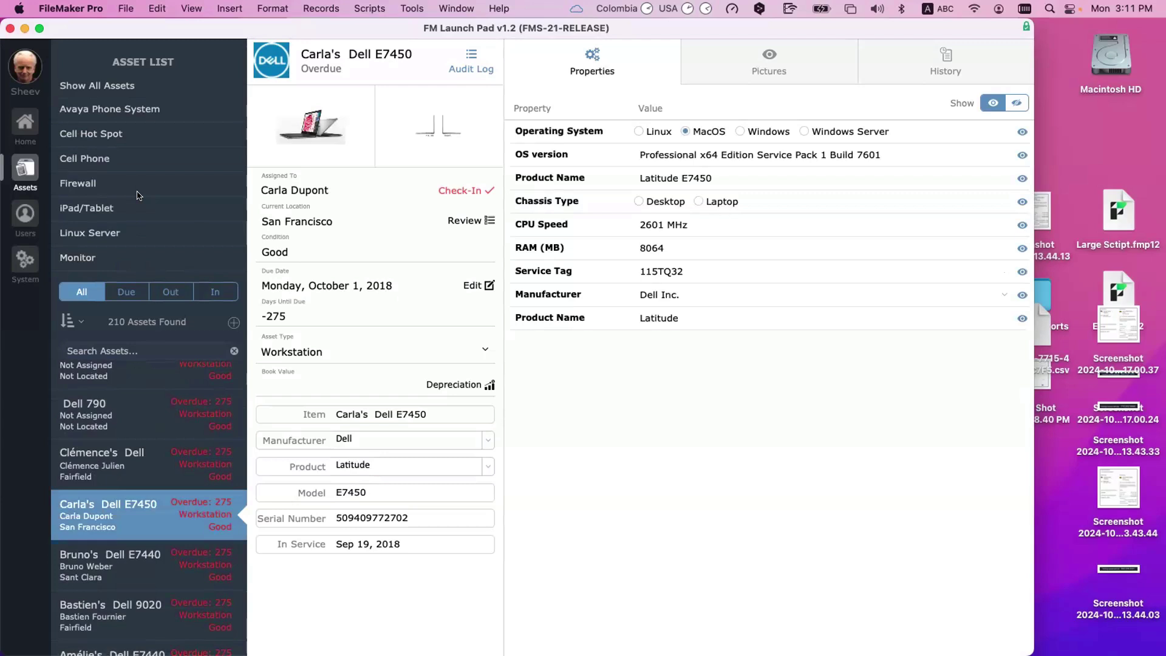
scroll(139, 195, down, 2)
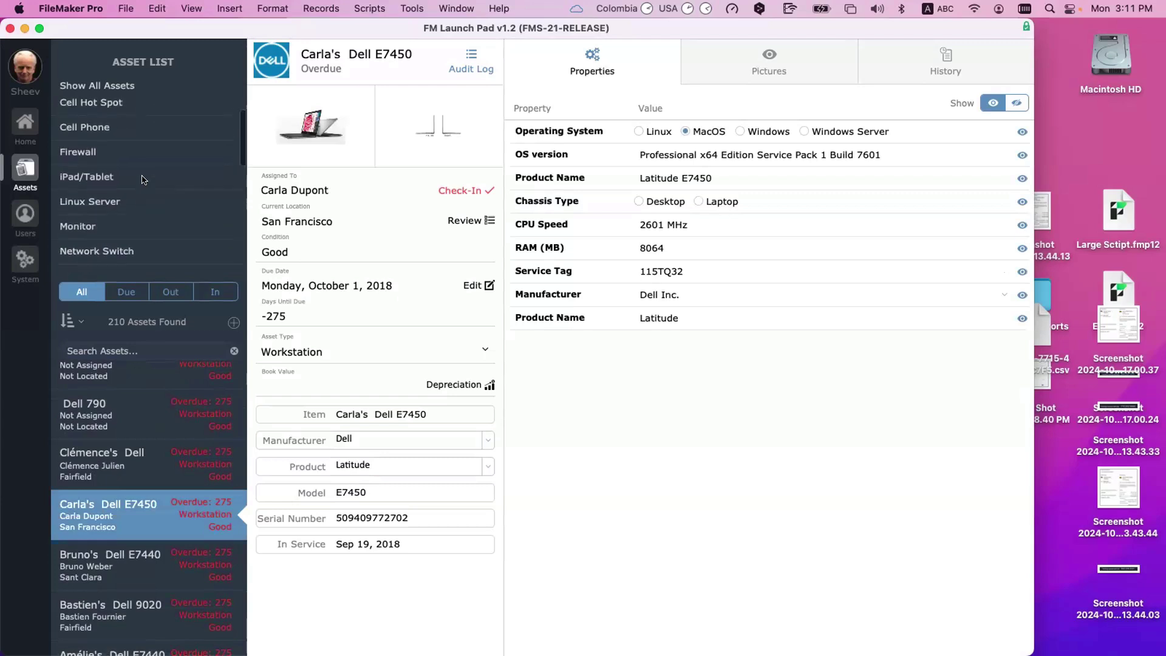
Step: Filter to the 104 iPad/Tablet assets and check the iPad's Cell Number and SIM ID fields
click(142, 180)
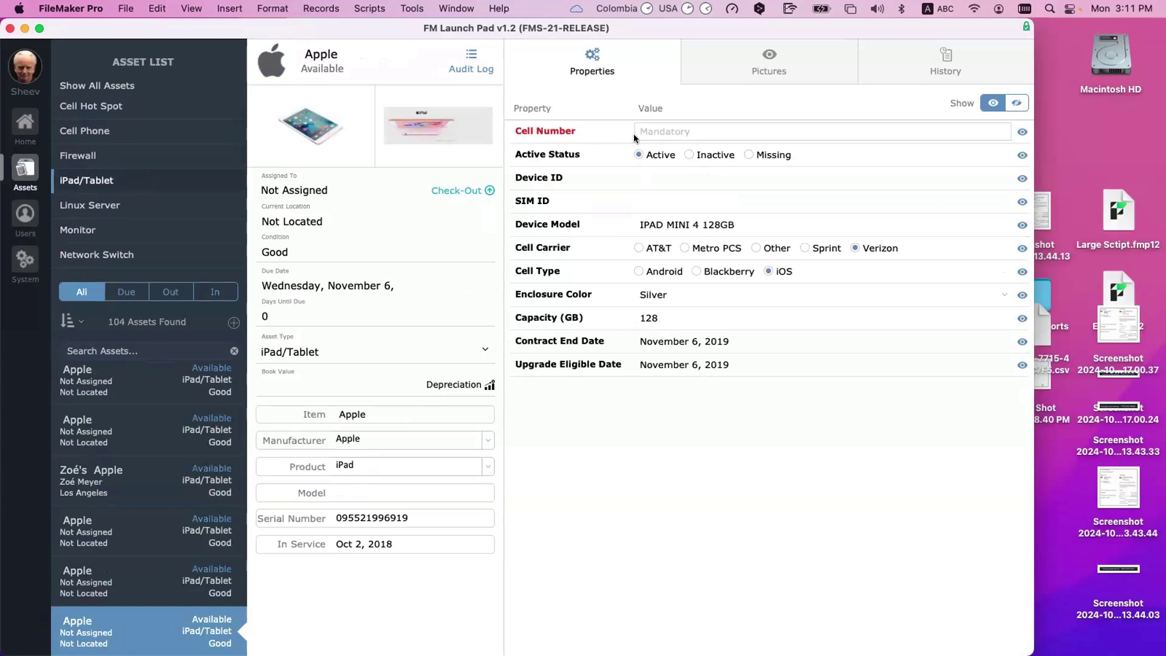
click(662, 129)
click(607, 252)
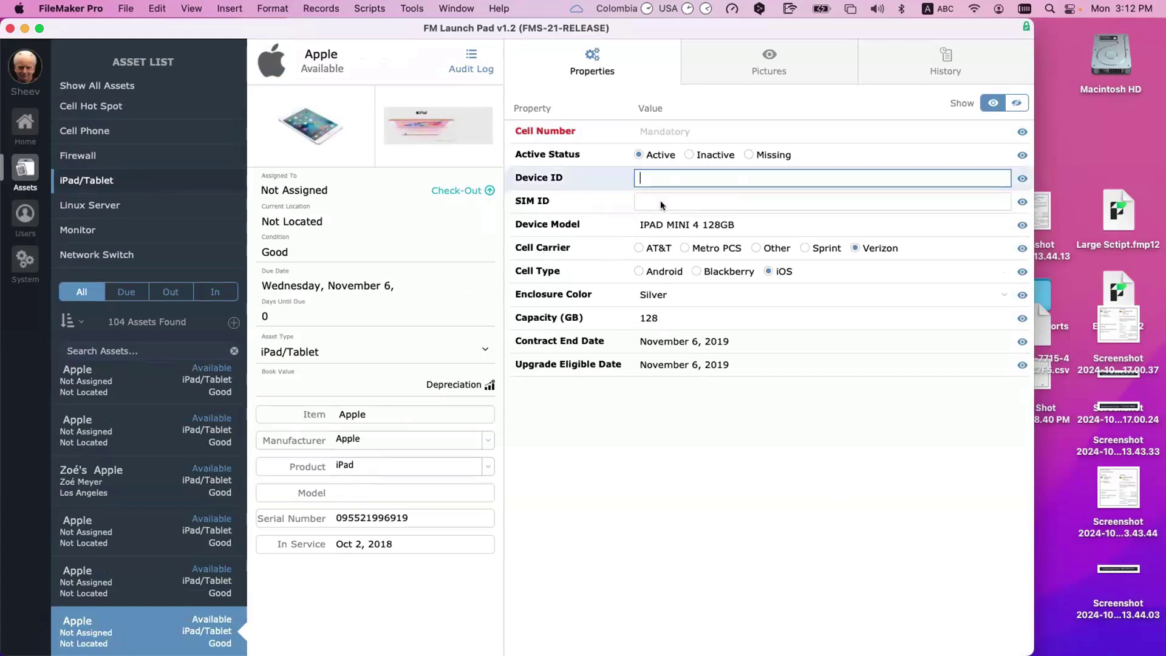
click(662, 198)
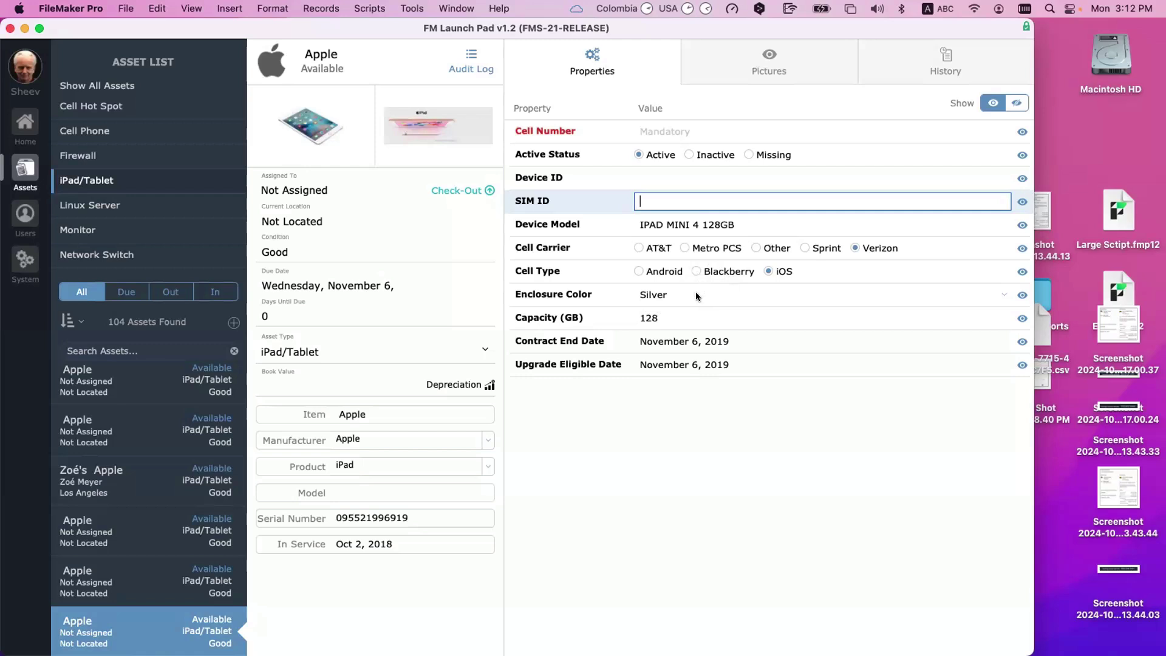
Step: Review the Enclosure Color choices, leaving the colour as Silver
click(695, 291)
click(772, 416)
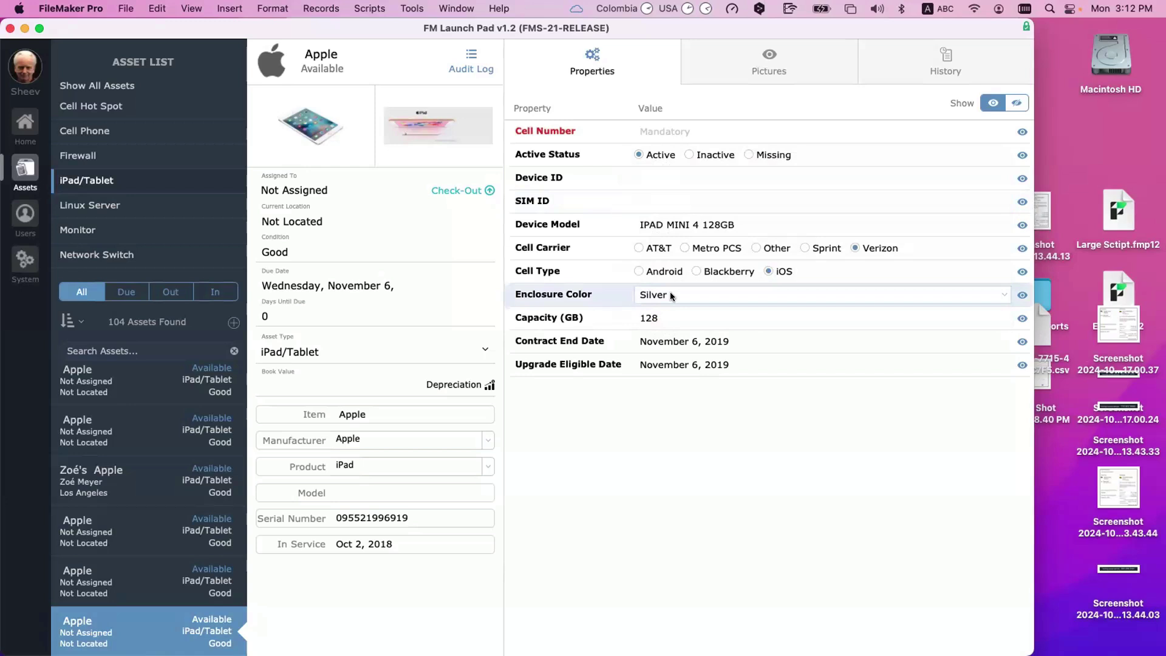
click(669, 291)
click(739, 420)
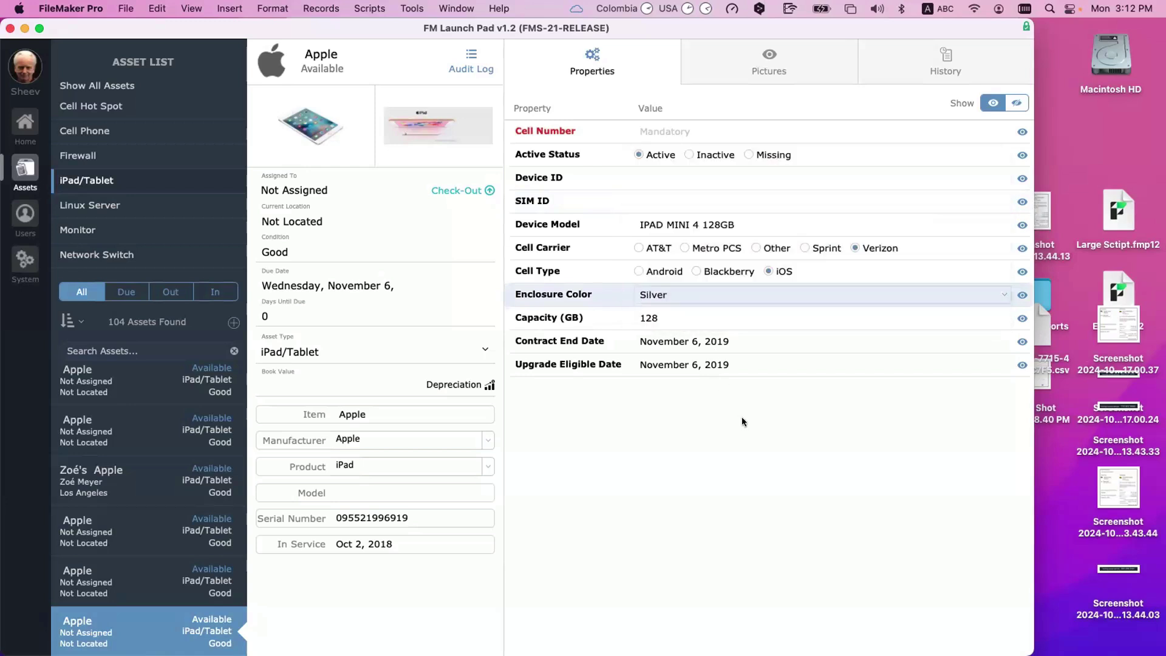
click(672, 295)
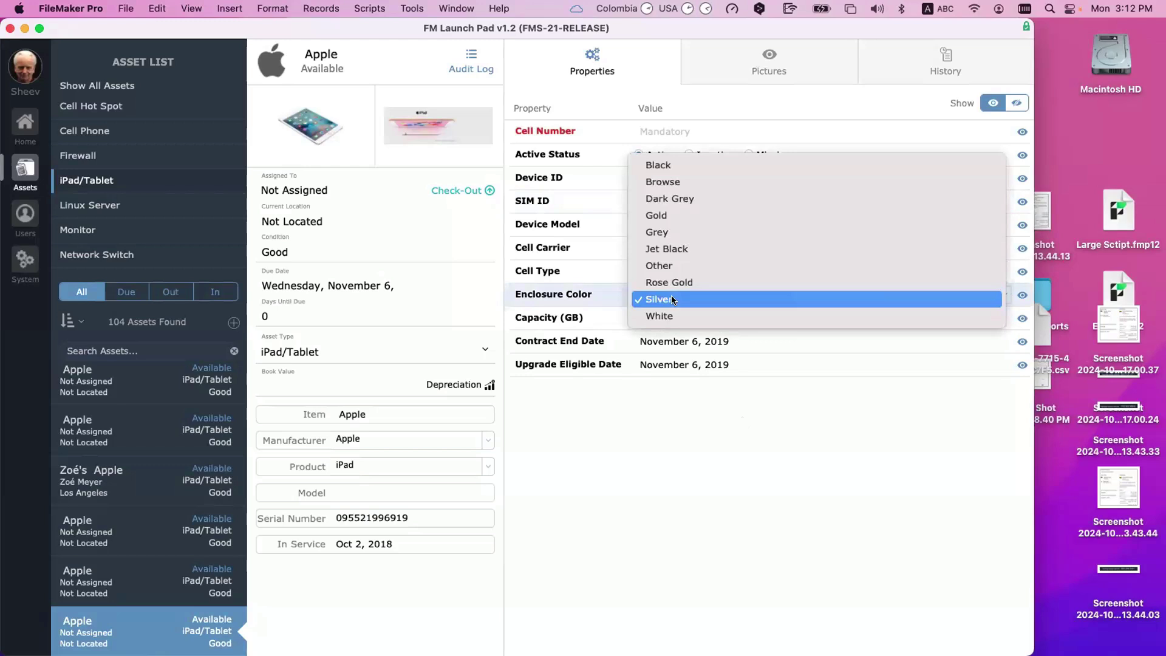
click(774, 466)
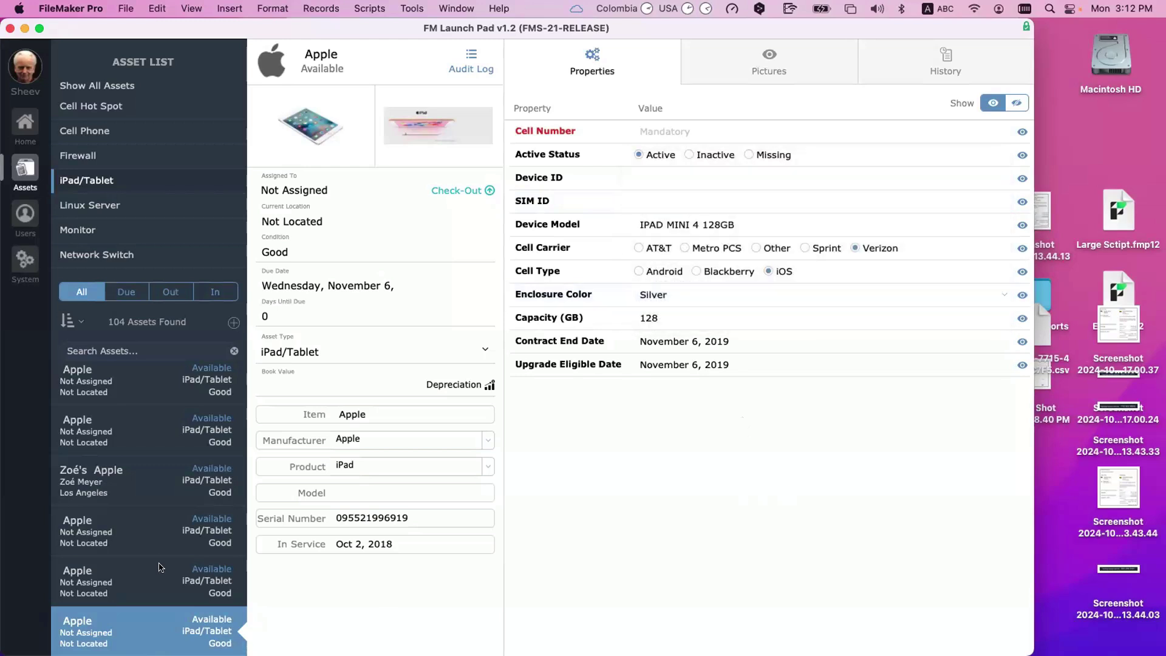
scroll(159, 567, down, 2)
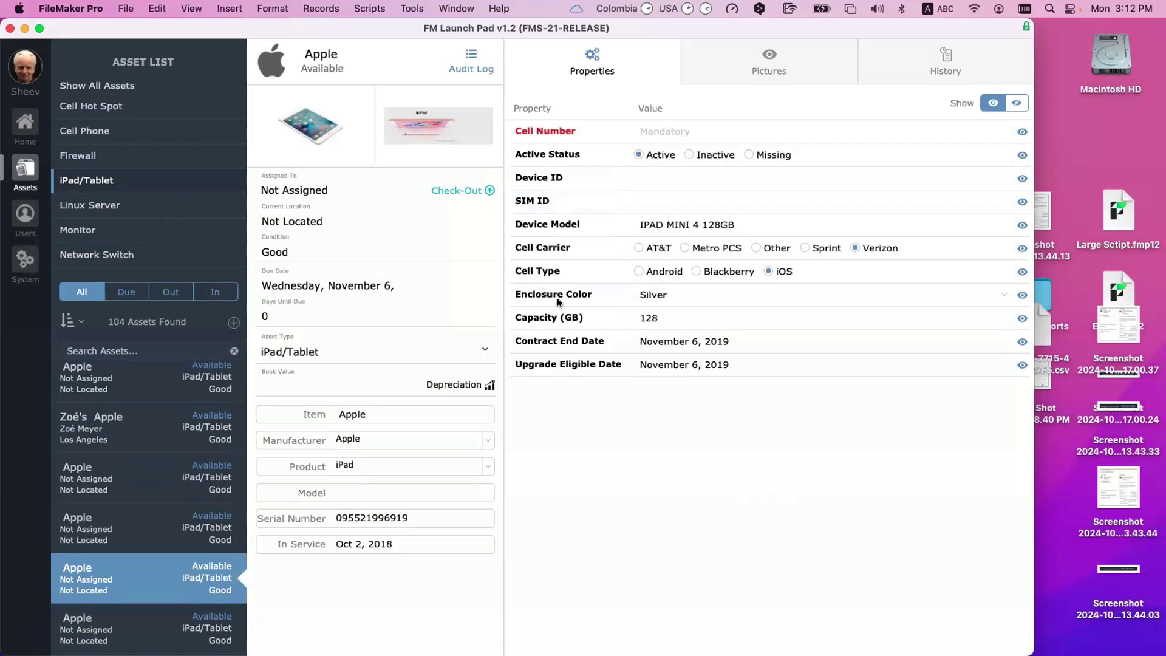
Step: Check the Capacity, Enclosure Color, Device Model, SIM ID and Device ID values without changing them
click(667, 320)
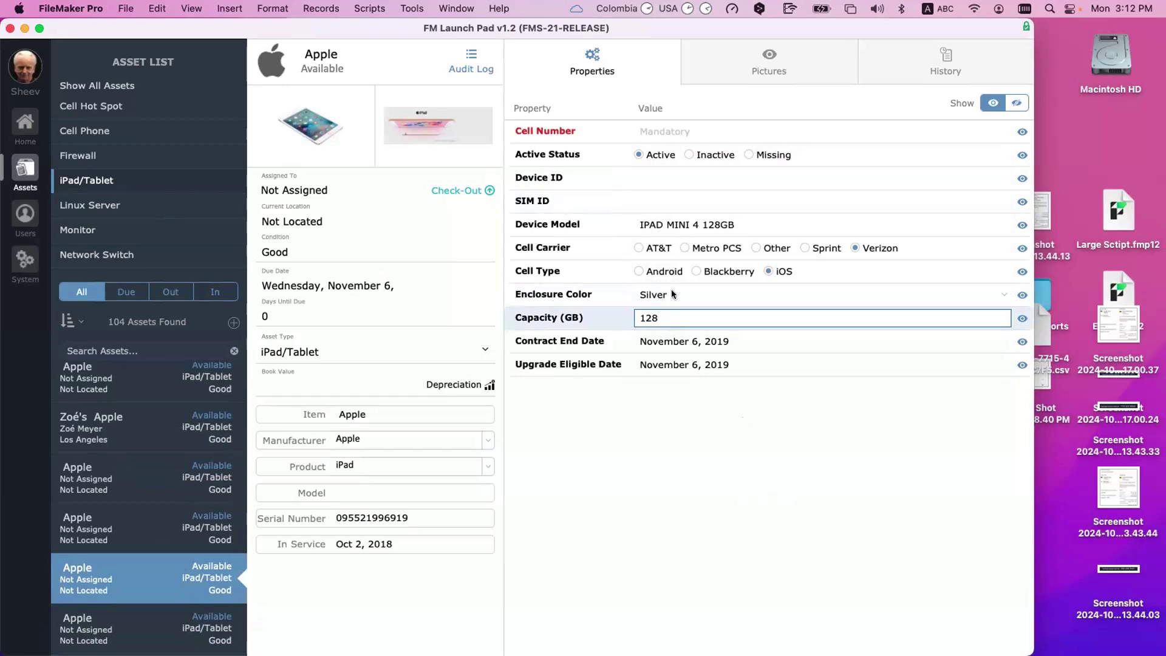
click(672, 292)
click(589, 294)
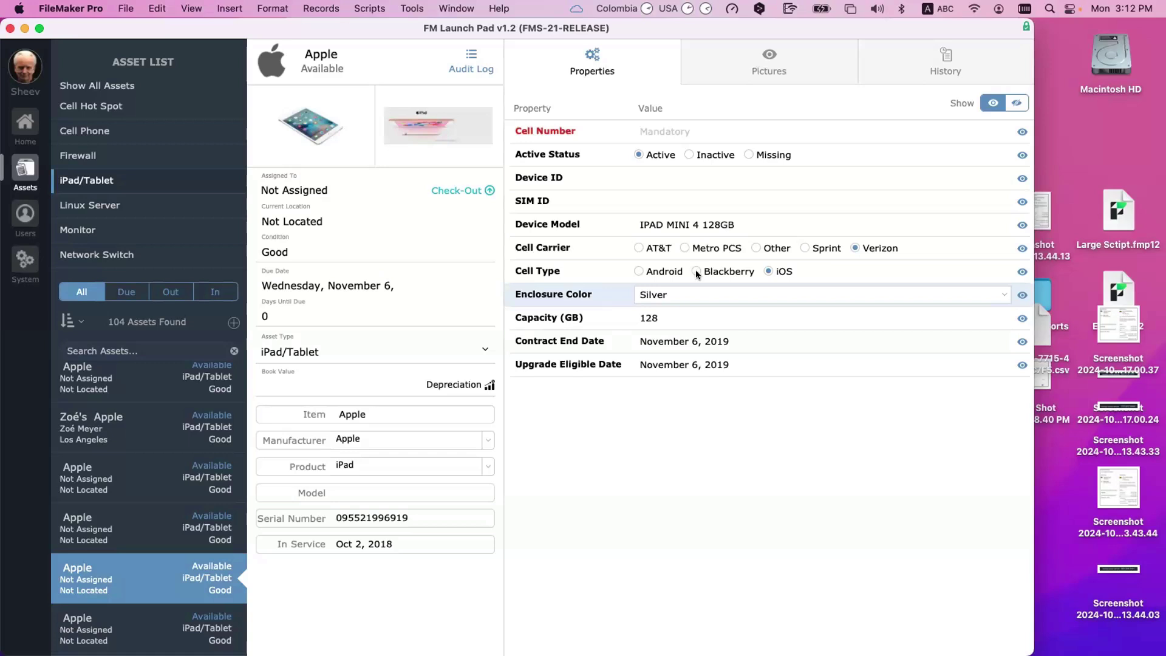
click(687, 226)
click(687, 226)
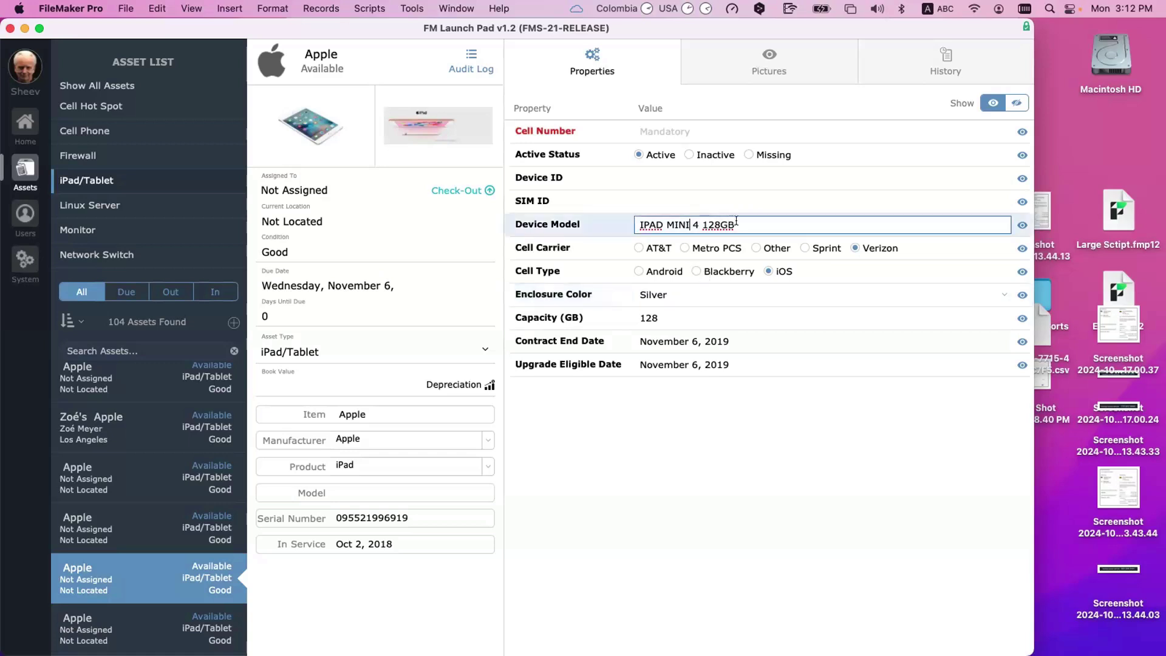
click(698, 198)
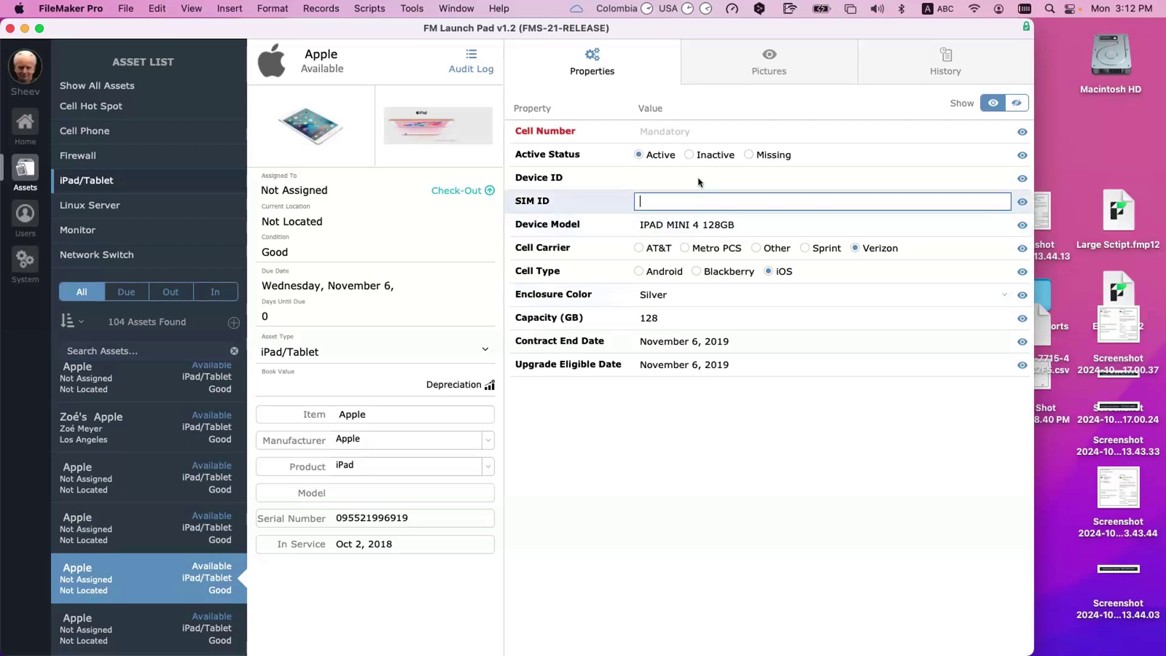
click(697, 174)
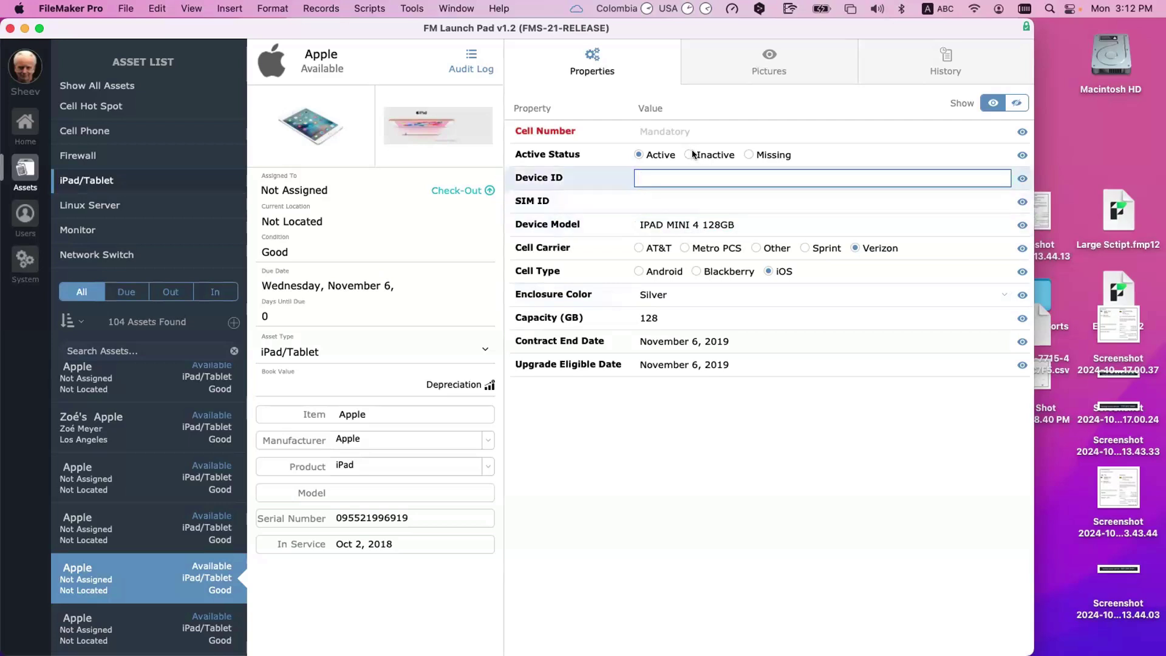
Step: Enter a phone number into the iPad Mini 4's Cell Number property
click(680, 126)
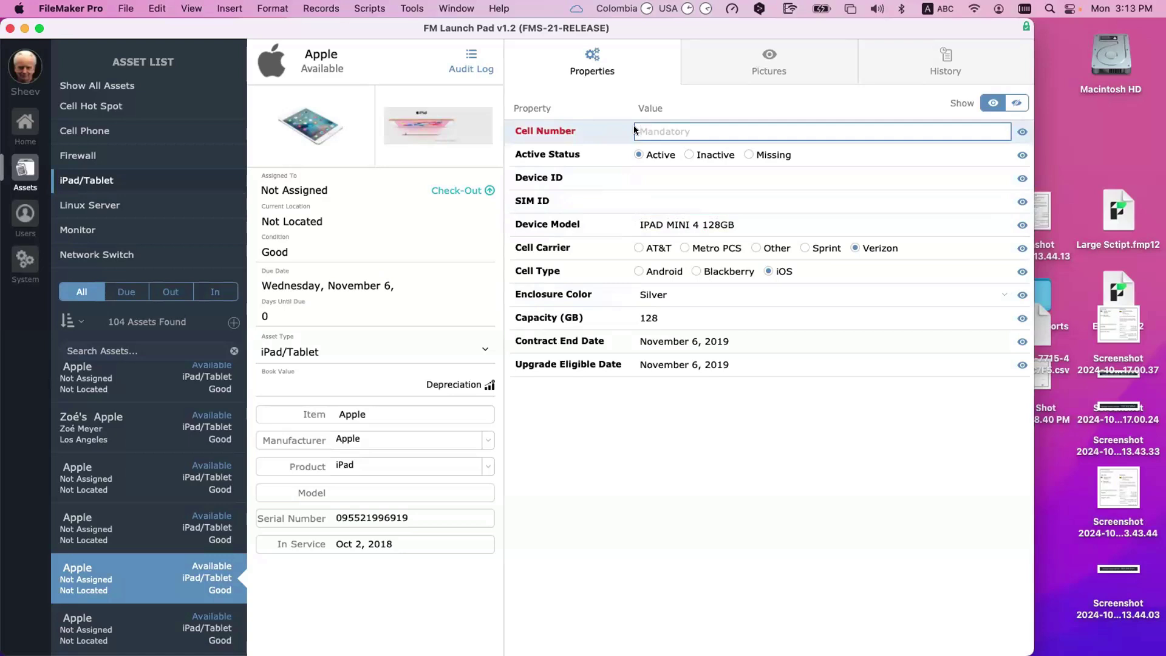
click(738, 495)
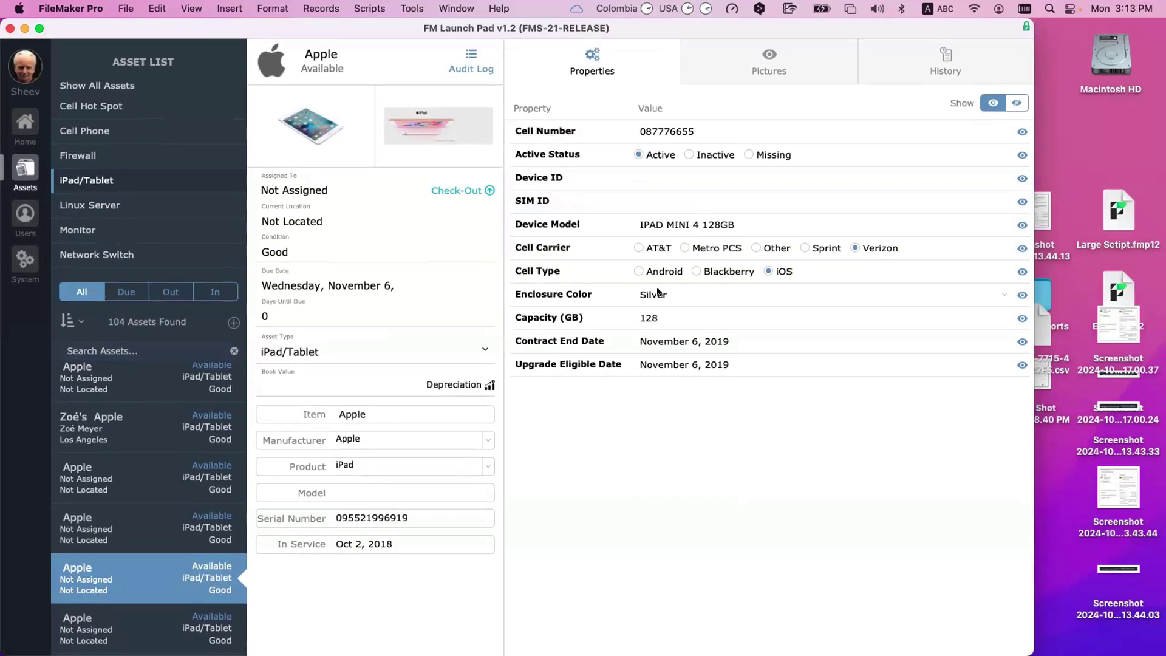
scroll(103, 224, up, 1)
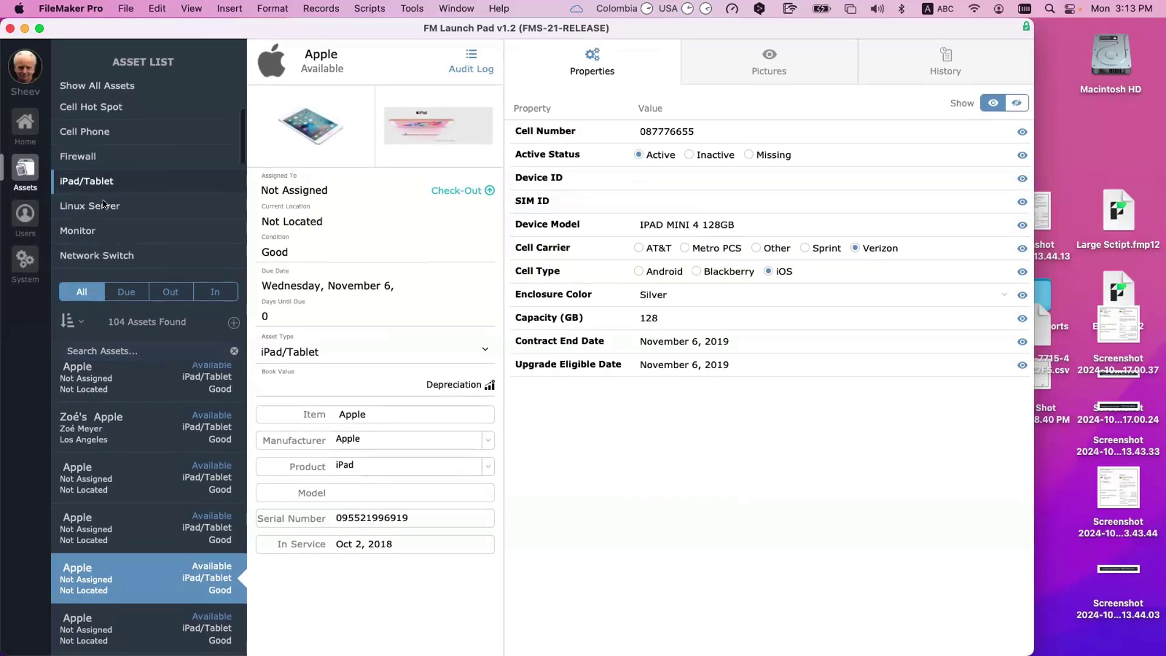
click(103, 204)
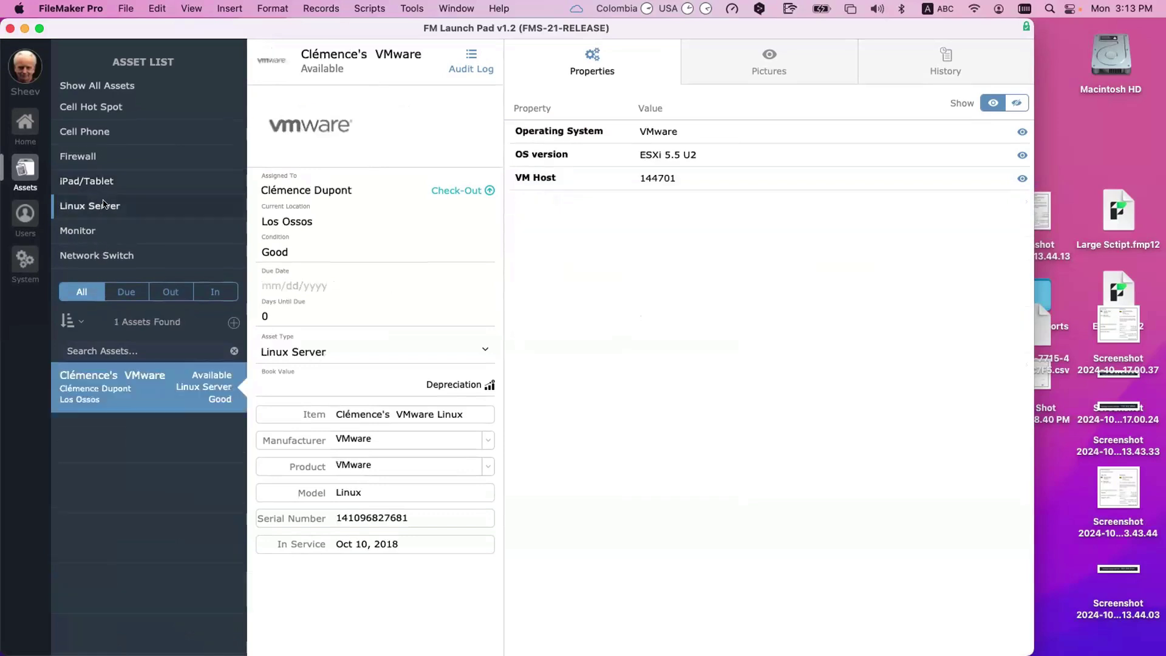
scroll(103, 204, up, 1)
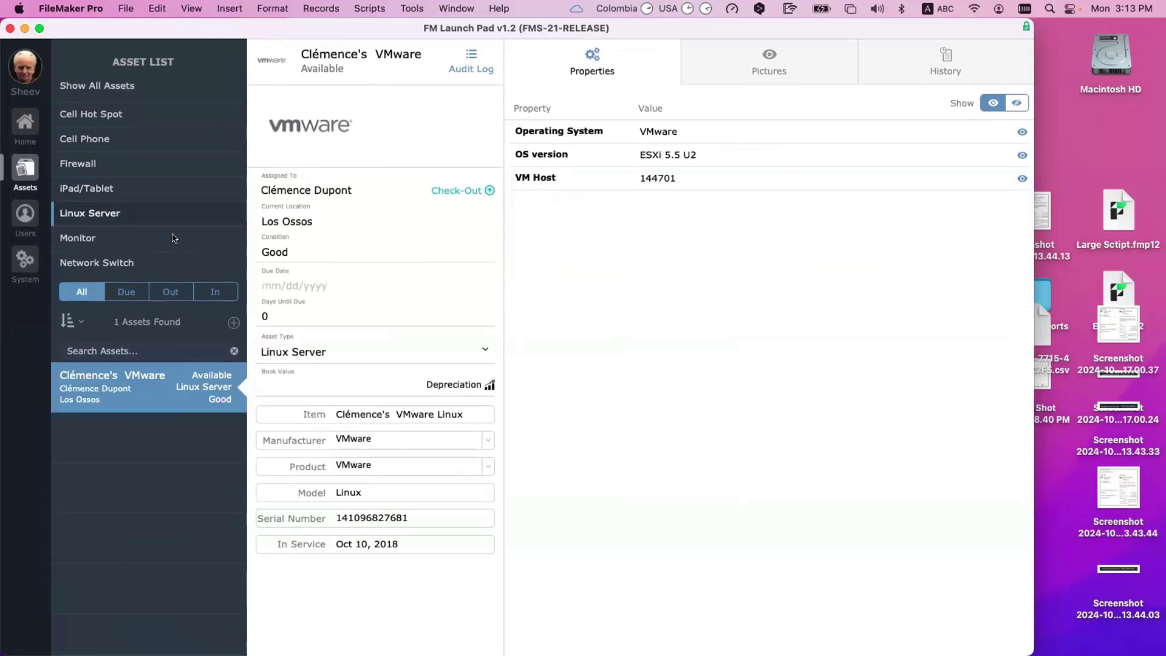
click(117, 165)
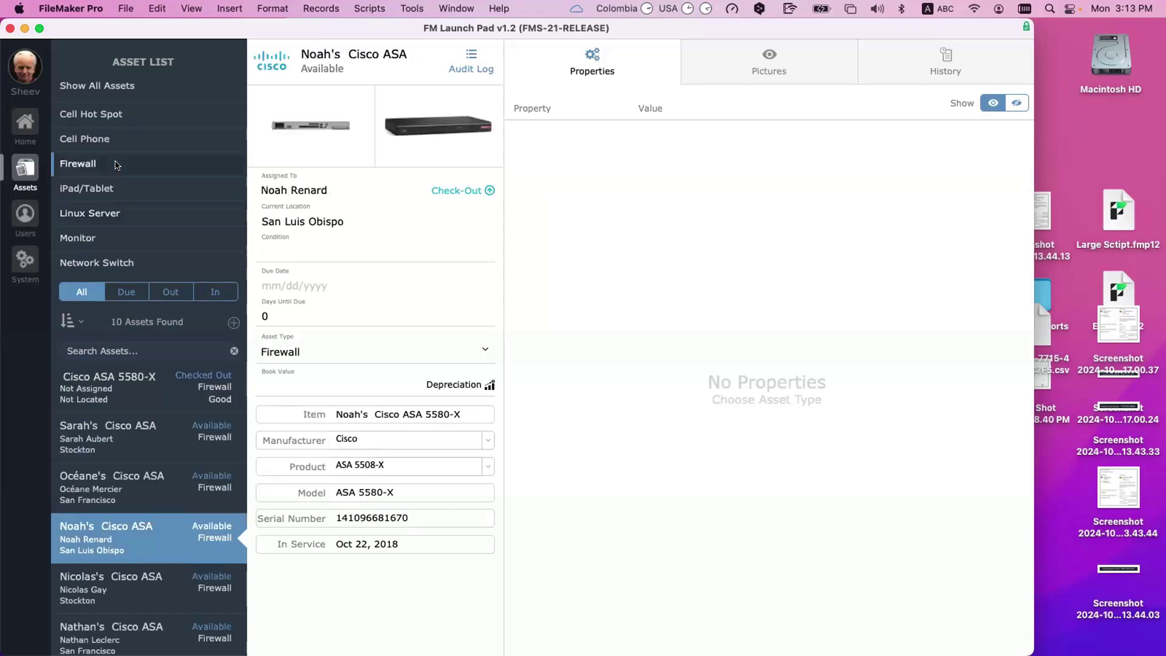
click(120, 469)
click(143, 433)
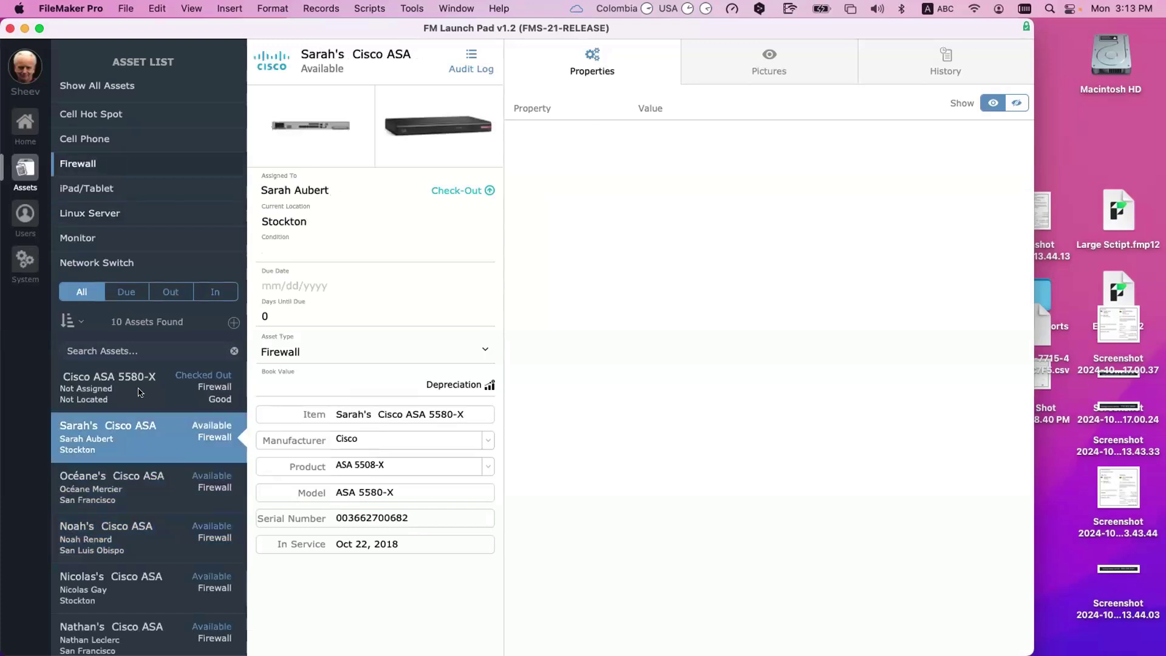
click(151, 387)
click(182, 435)
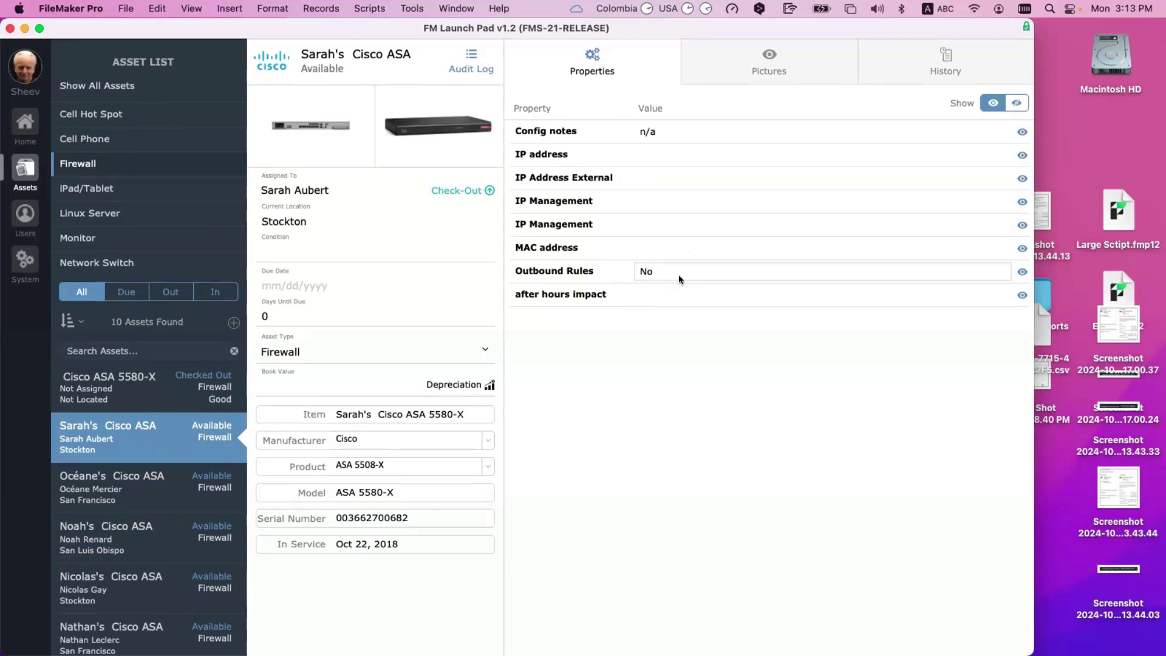
click(680, 275)
click(685, 322)
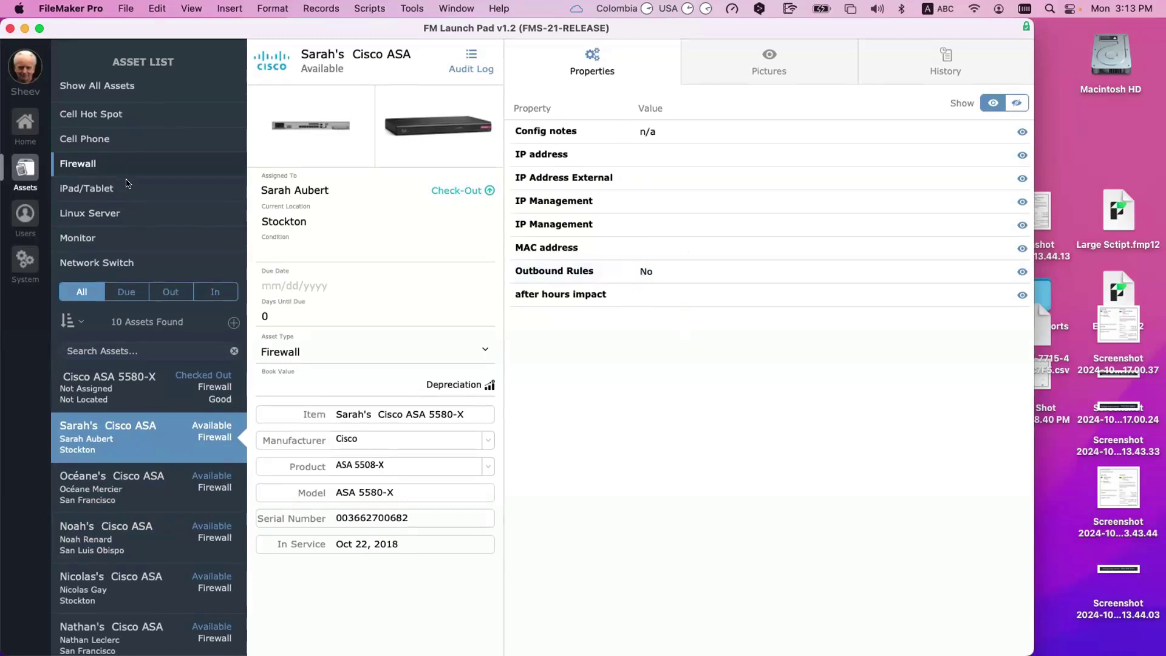
scroll(119, 170, up, 1)
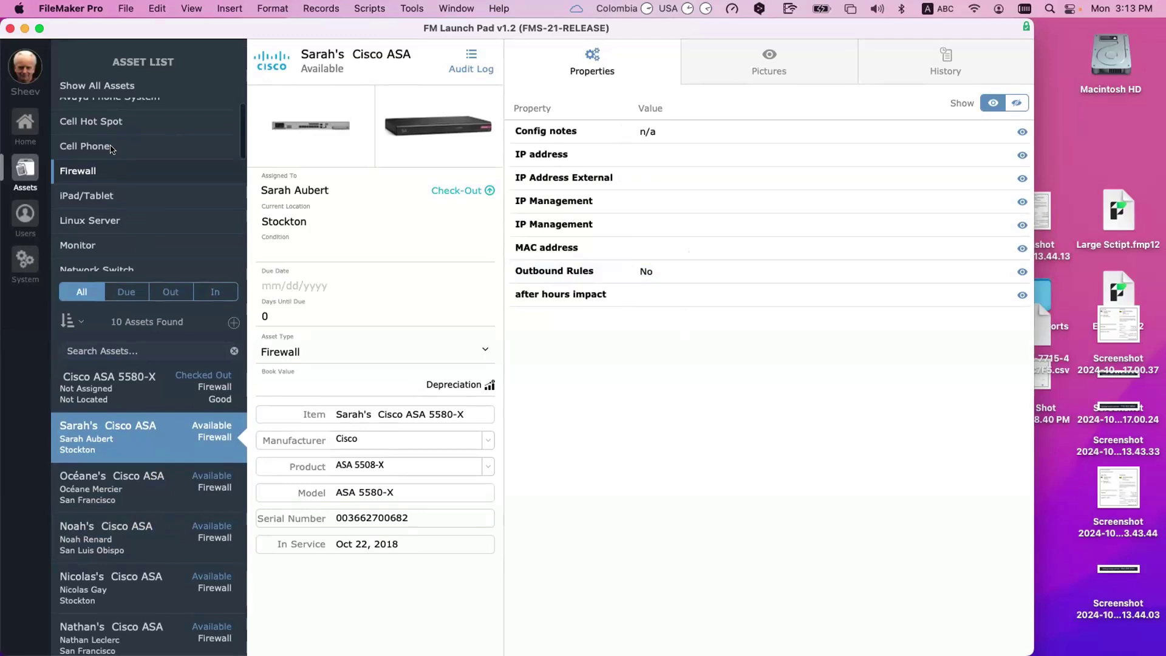
click(111, 150)
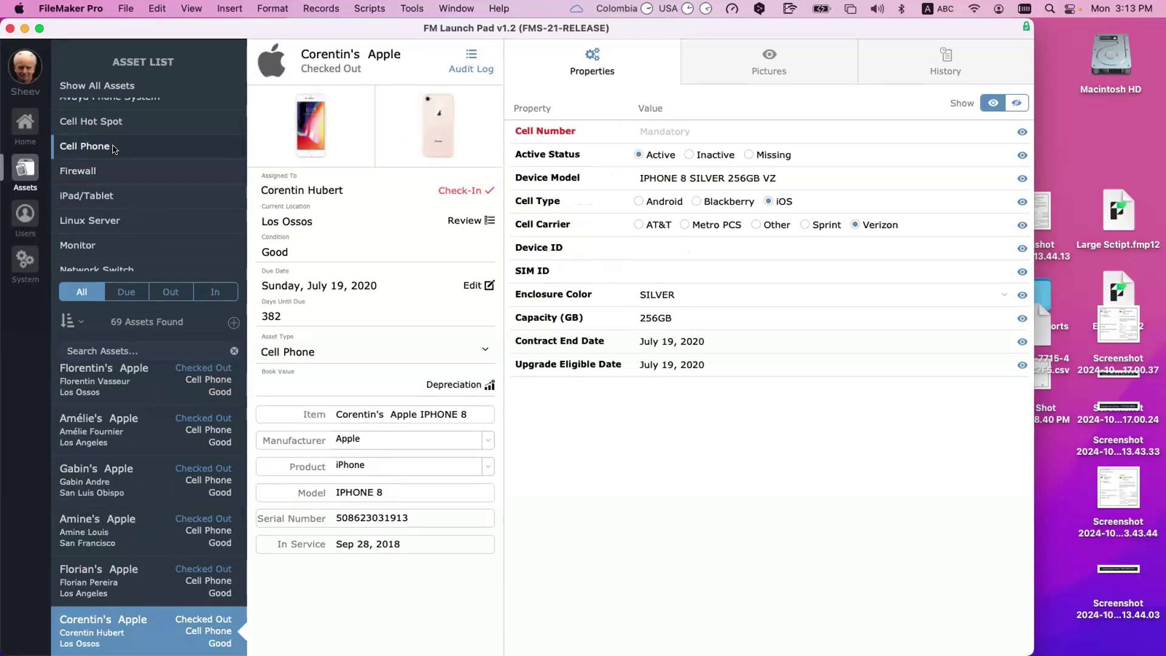
scroll(115, 149, up, 1)
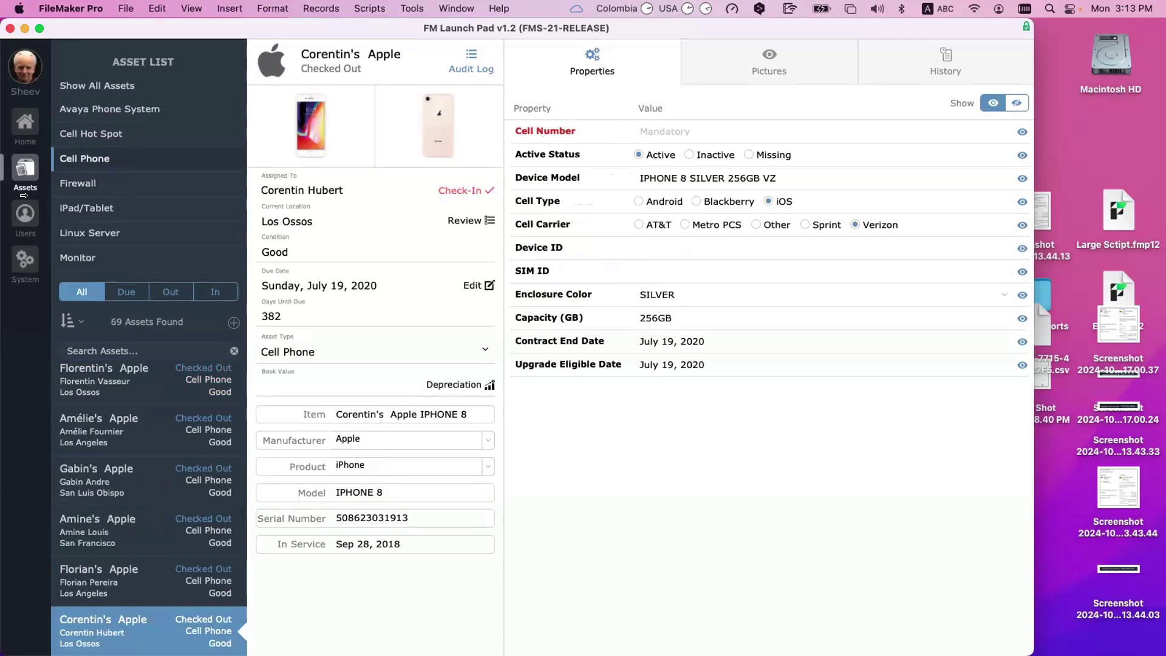
click(134, 129)
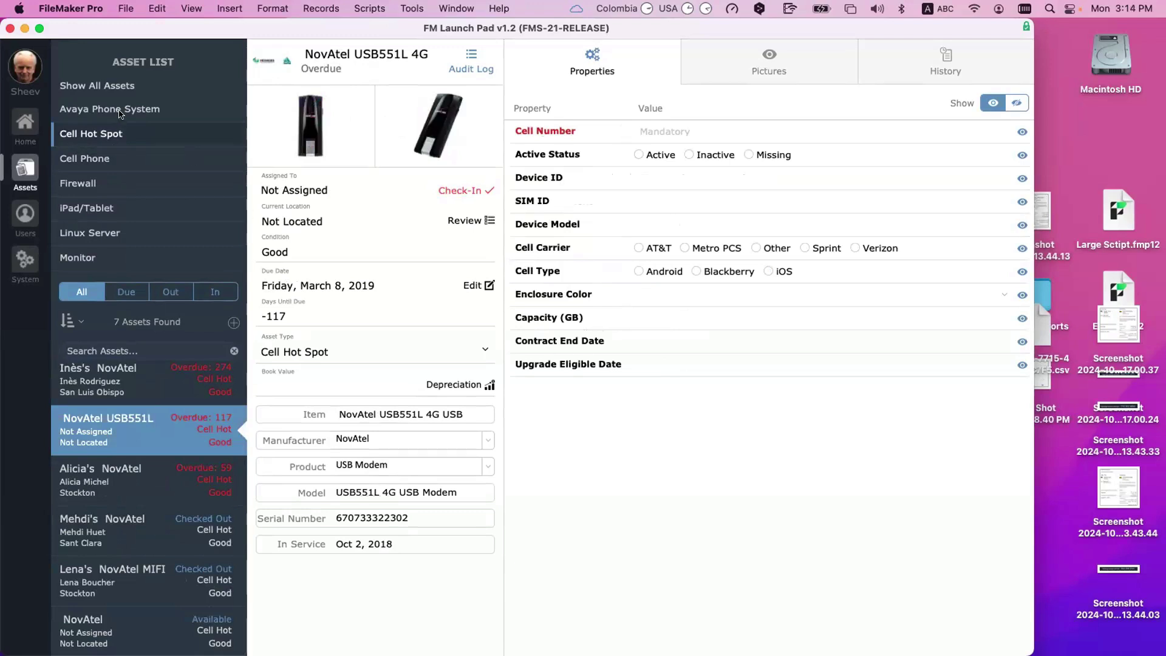
click(74, 115)
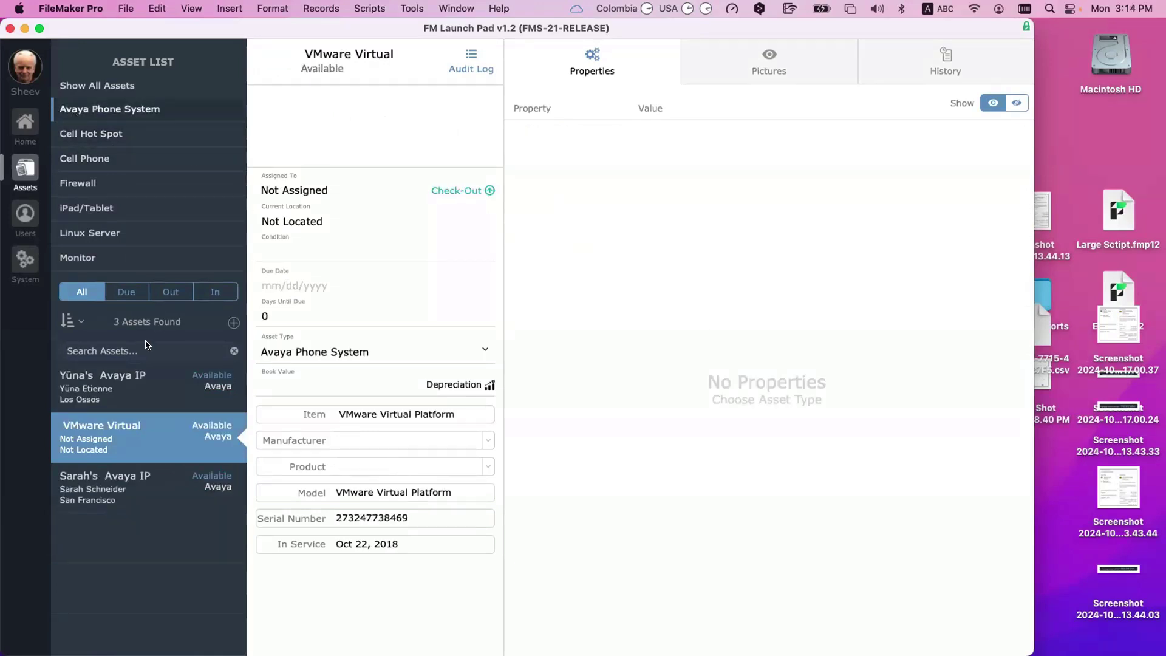
click(156, 381)
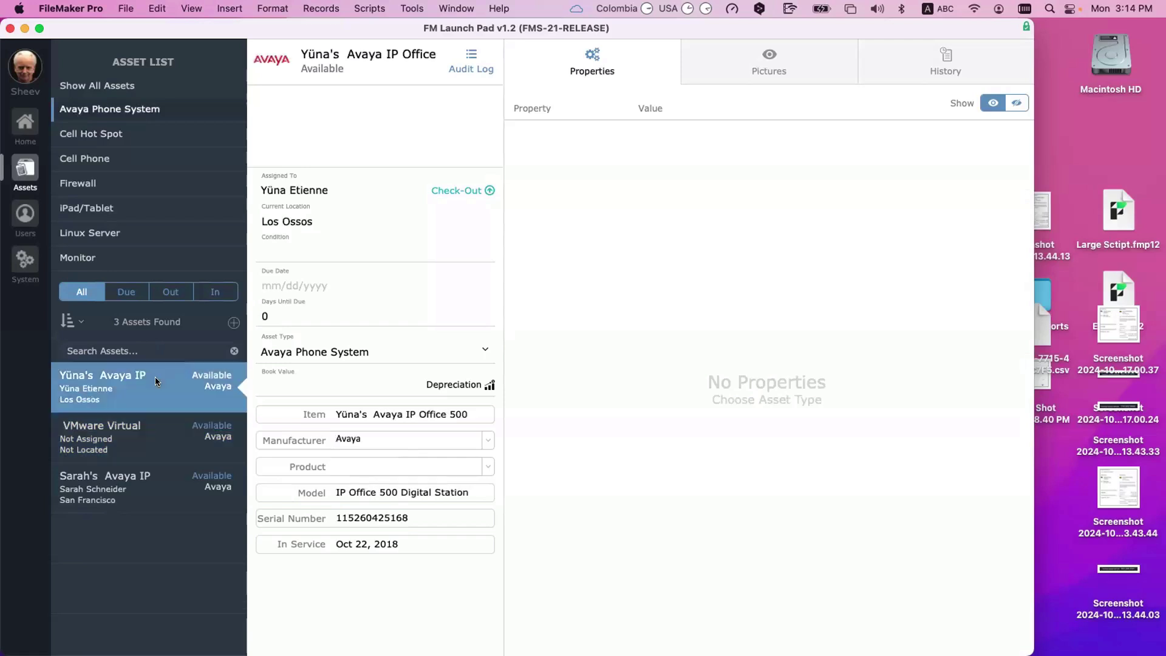
click(170, 497)
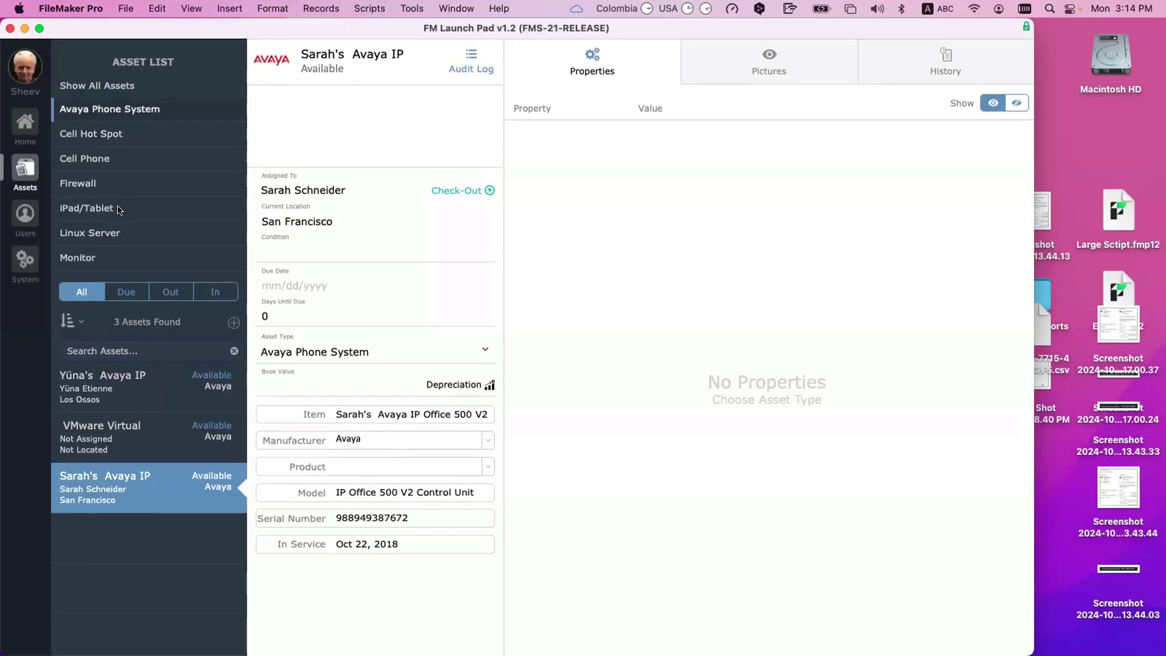
click(120, 209)
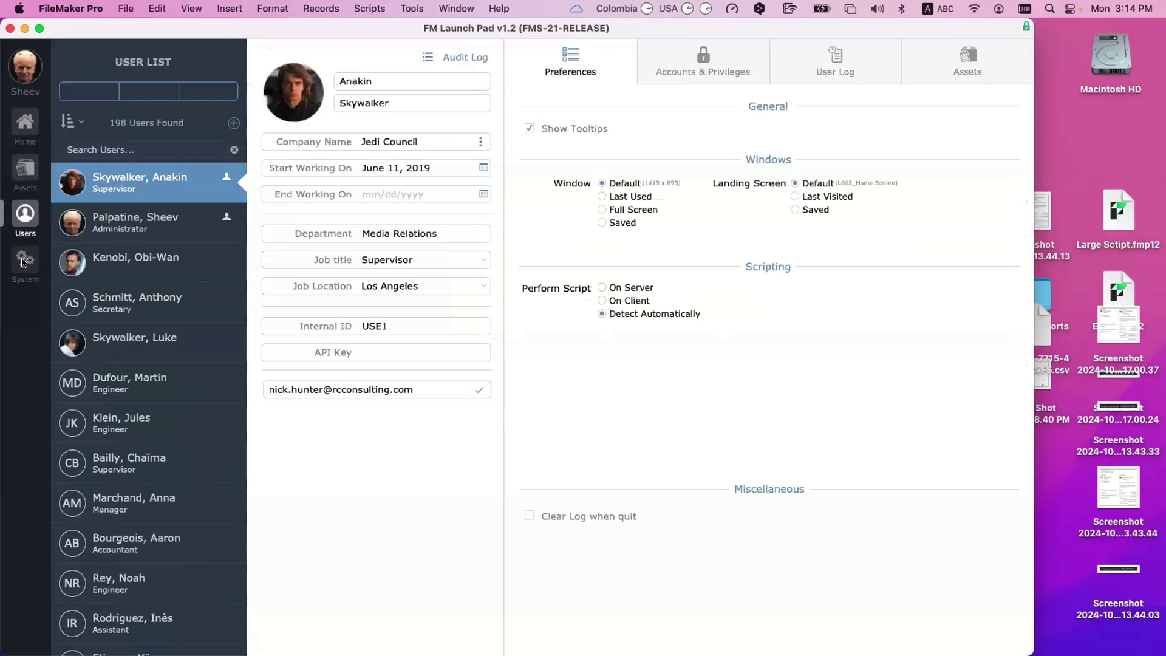
Step: Go to System > Asset Property Fields and start a new asset type from the Pharma view
click(22, 262)
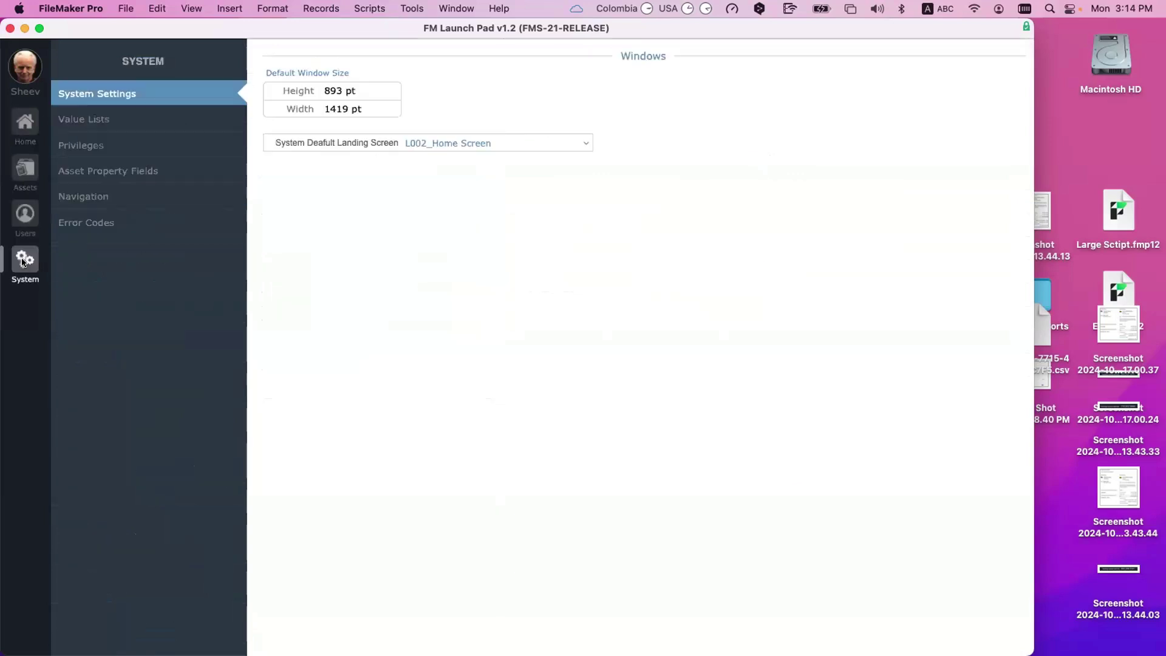
click(122, 171)
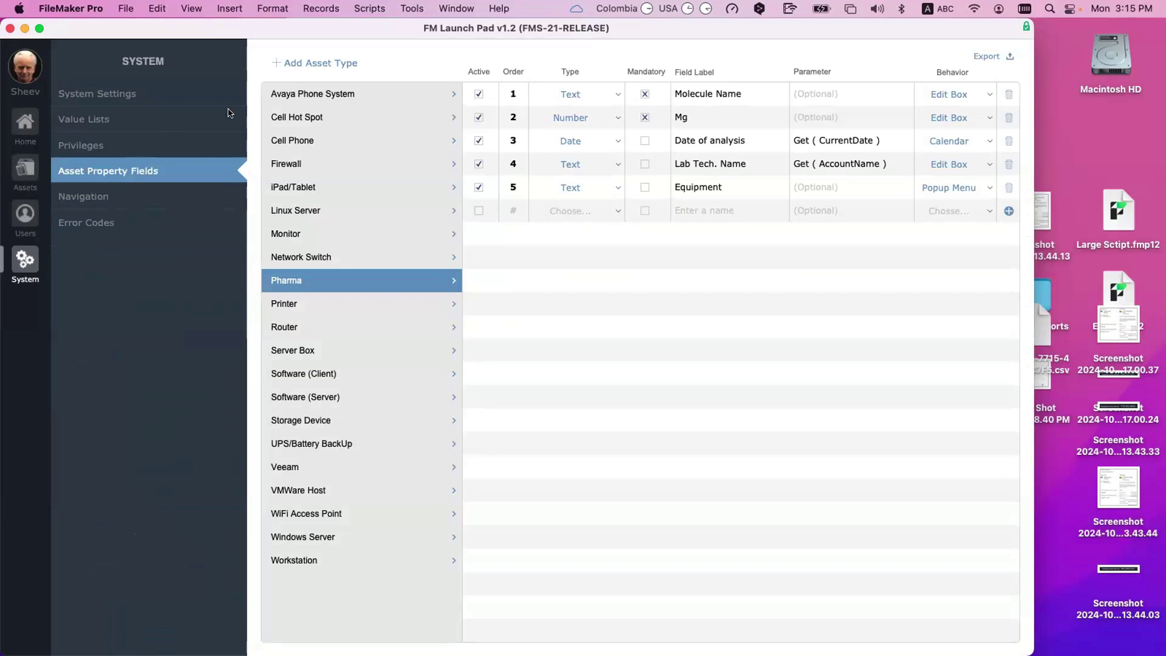
click(324, 64)
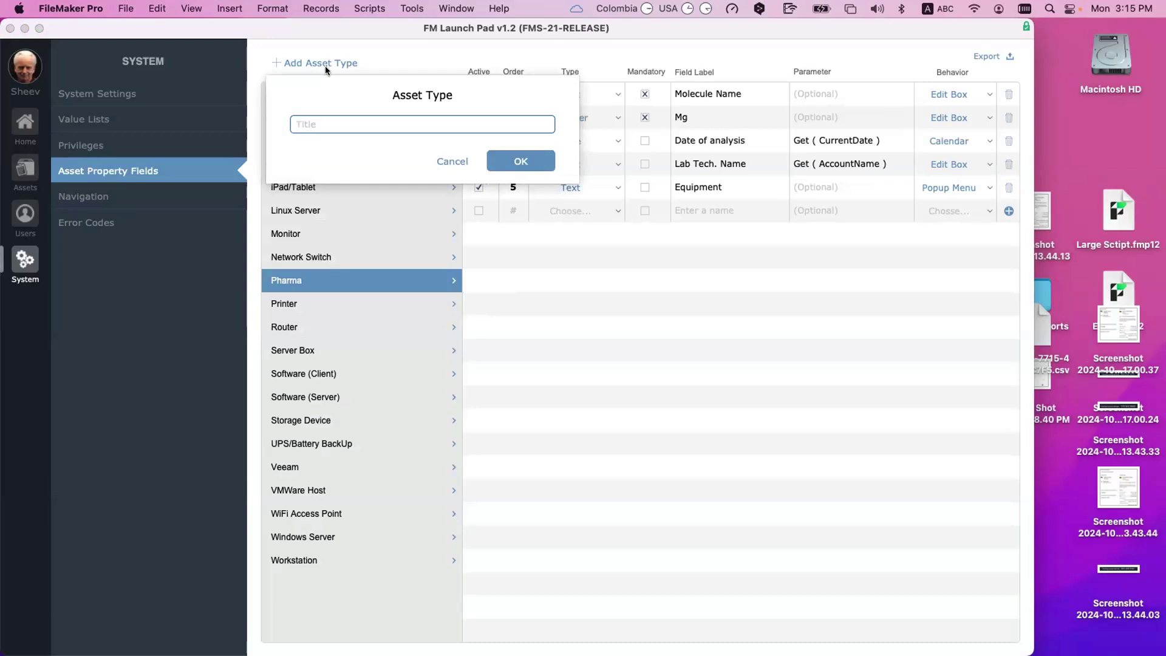
Step: Create the Car asset type and make its first property a Text field
text(Car)
click(512, 166)
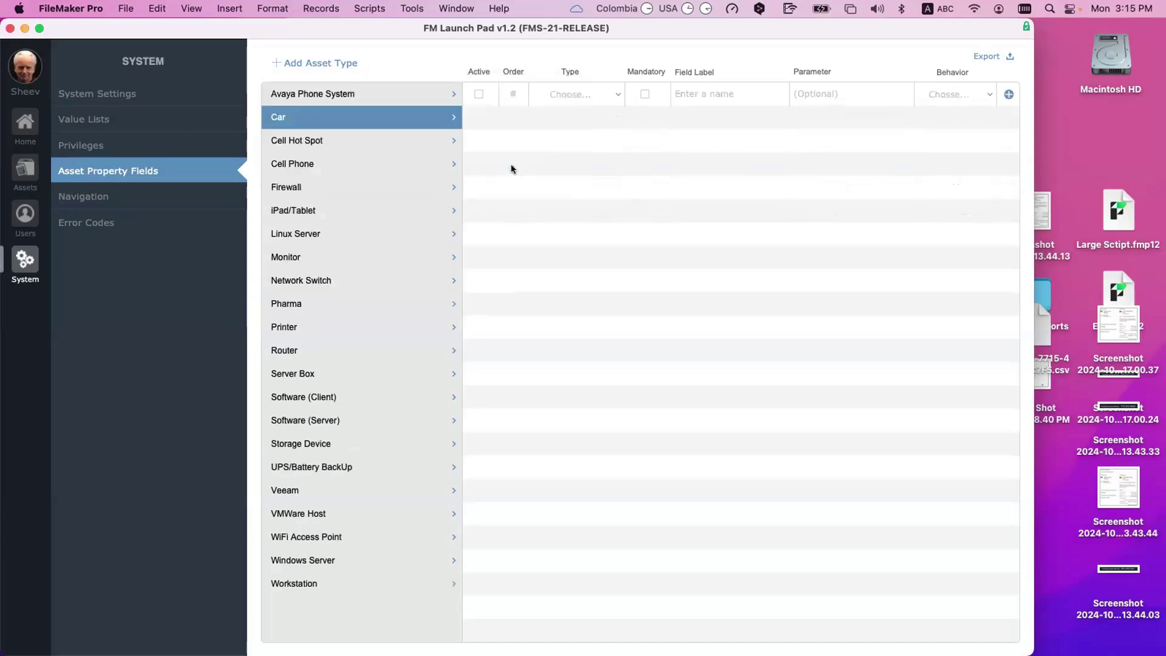
click(574, 93)
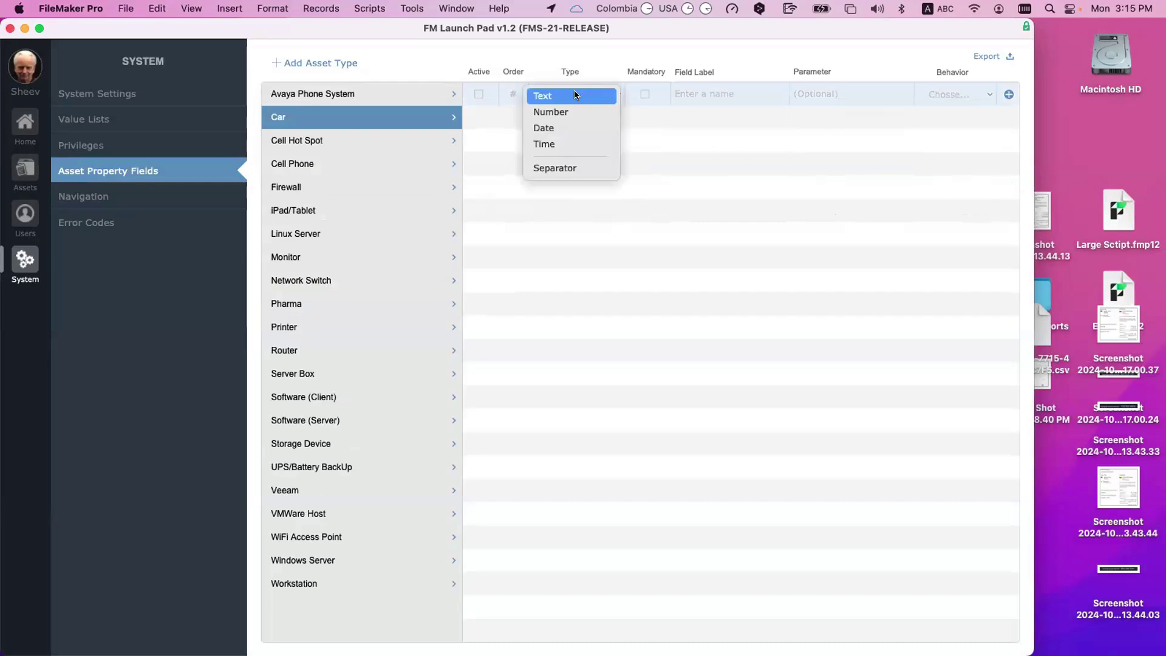
click(574, 94)
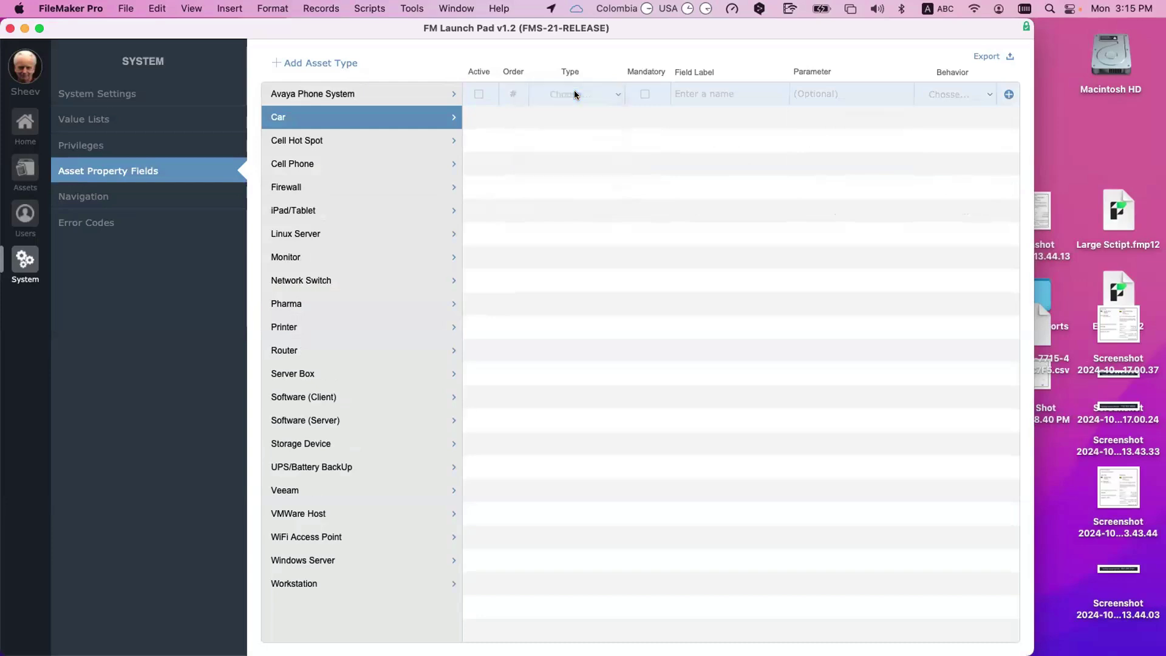
Step: Label the first Car property Brand and keep its behavior as Edit Box
click(704, 93)
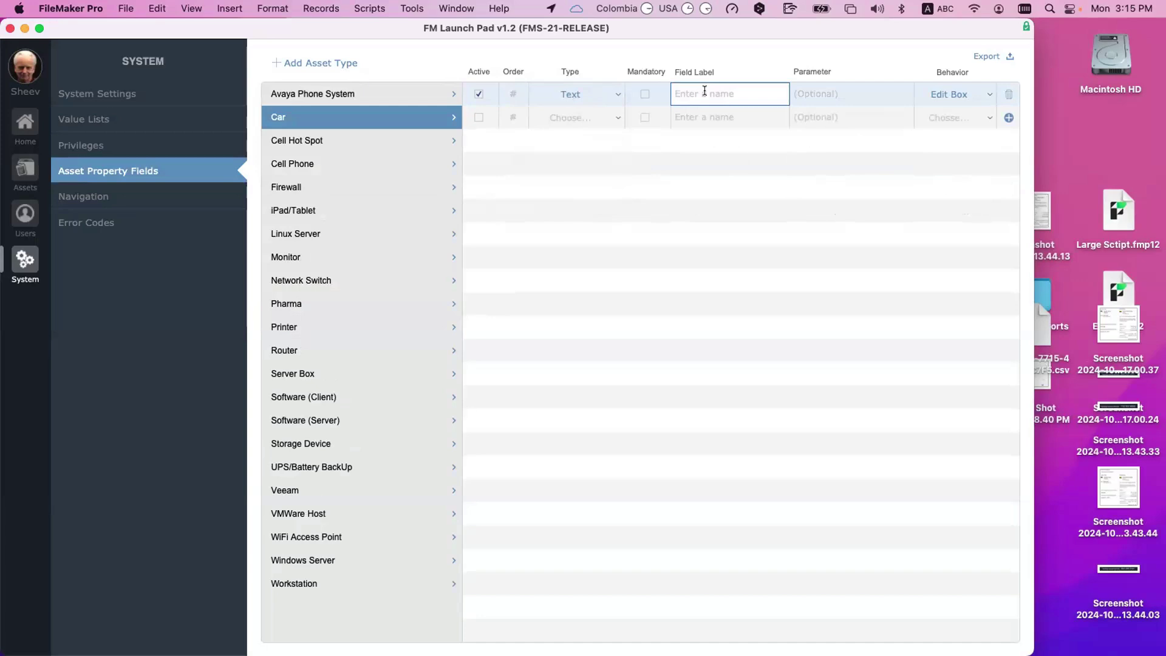
text(Brand)
click(738, 154)
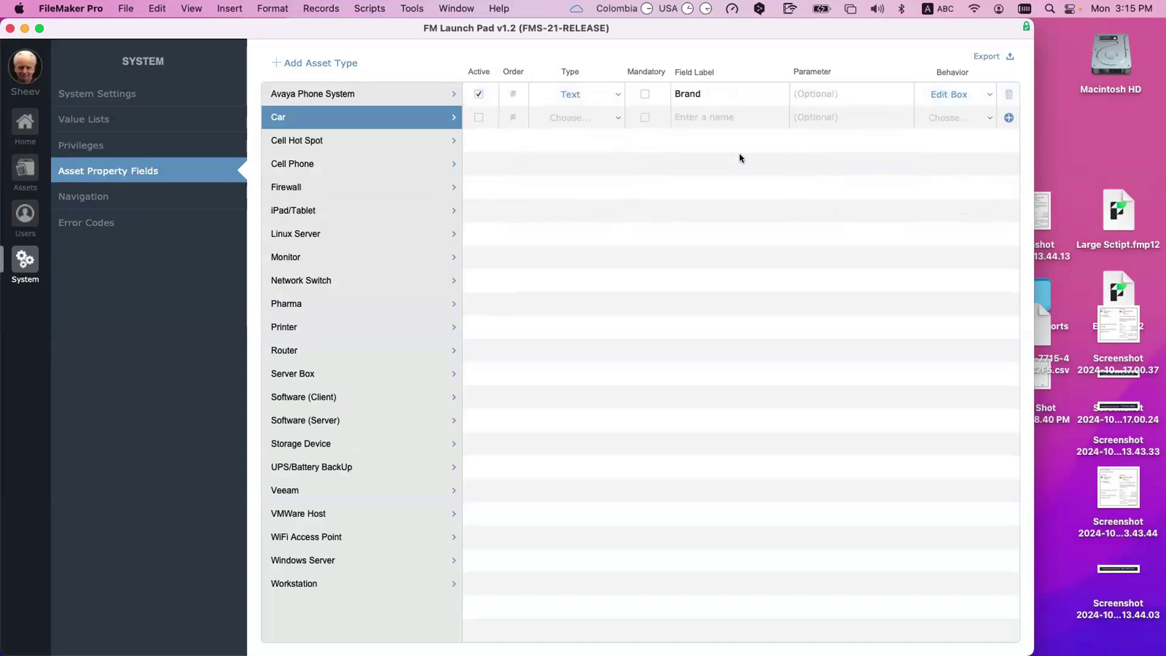
click(959, 92)
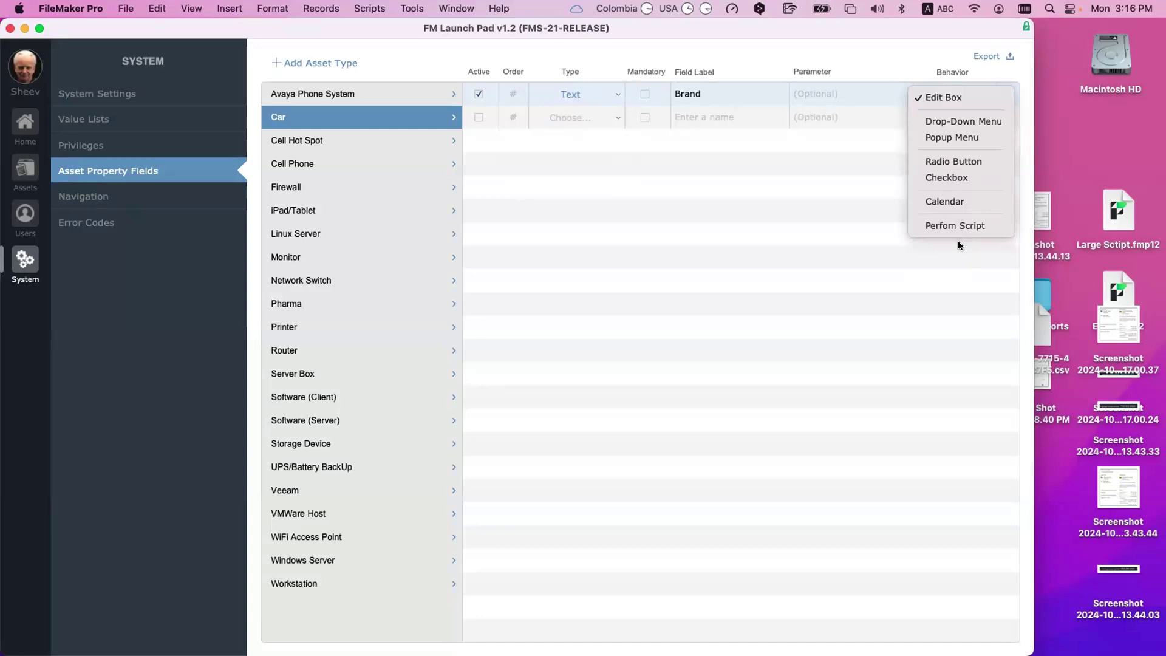
click(958, 244)
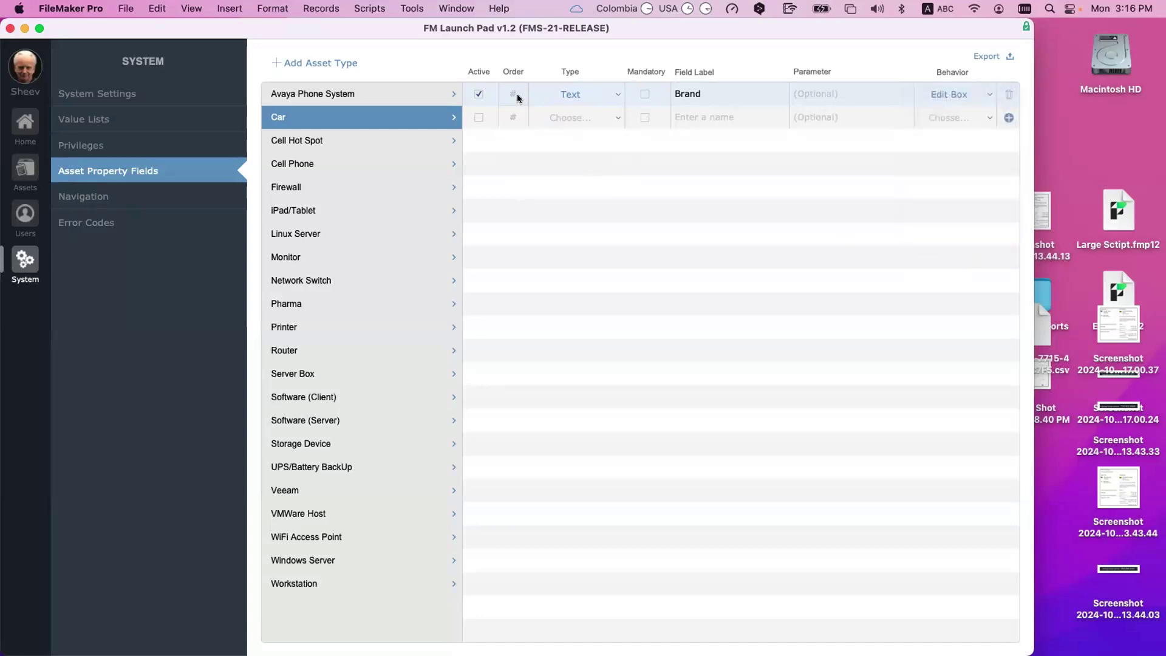
Step: Add a second Text property to Car labelled Model
click(574, 116)
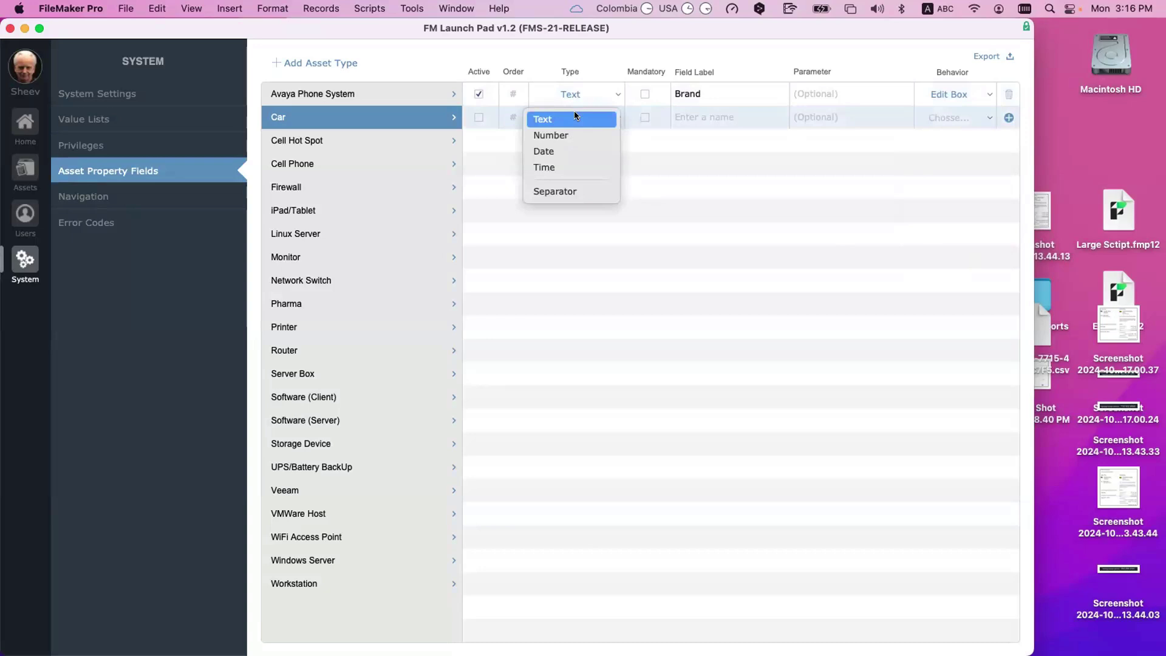
click(574, 113)
click(721, 115)
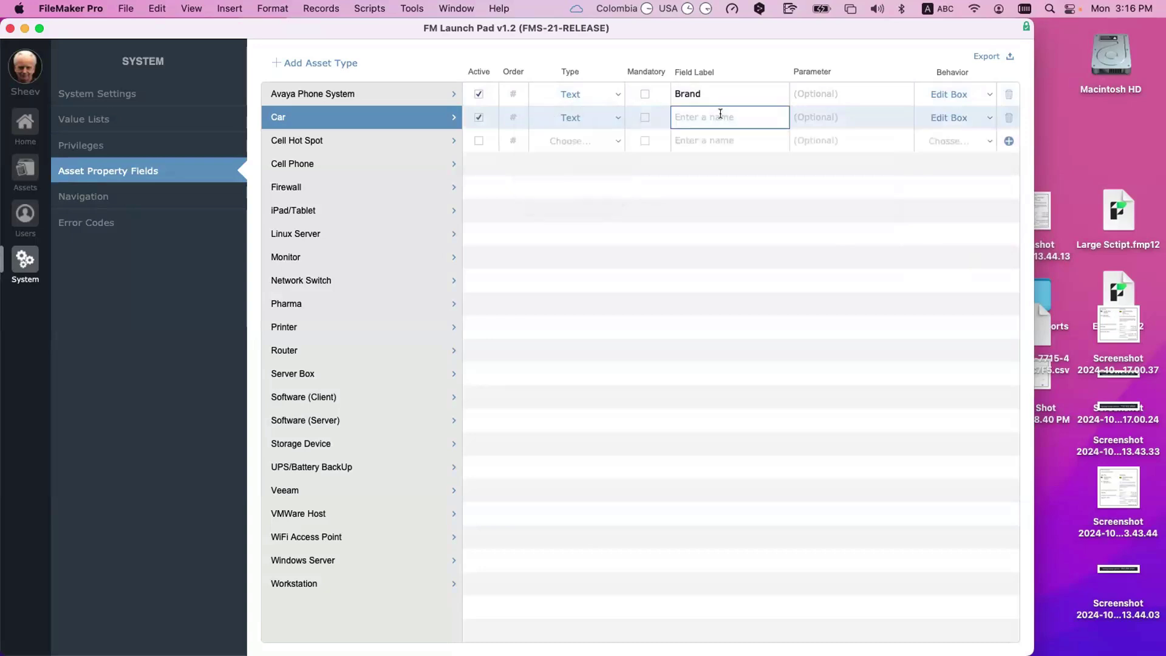
key(super+s)
text(Model)
click(819, 163)
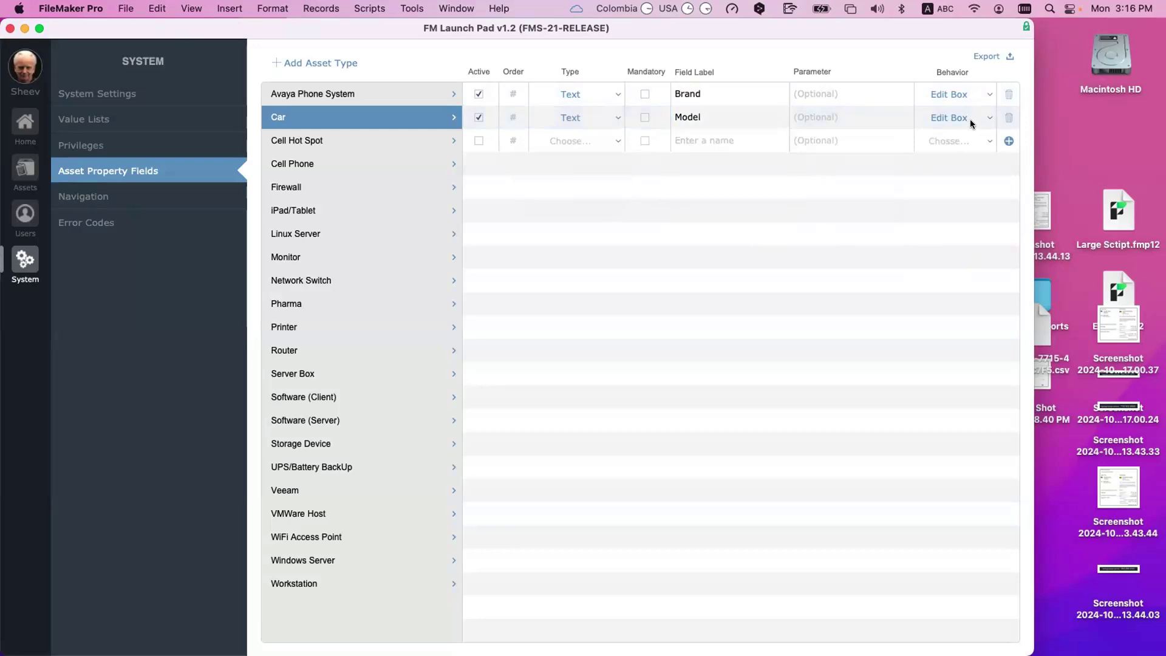
Step: Add a Number property labelled Current Milage
click(560, 142)
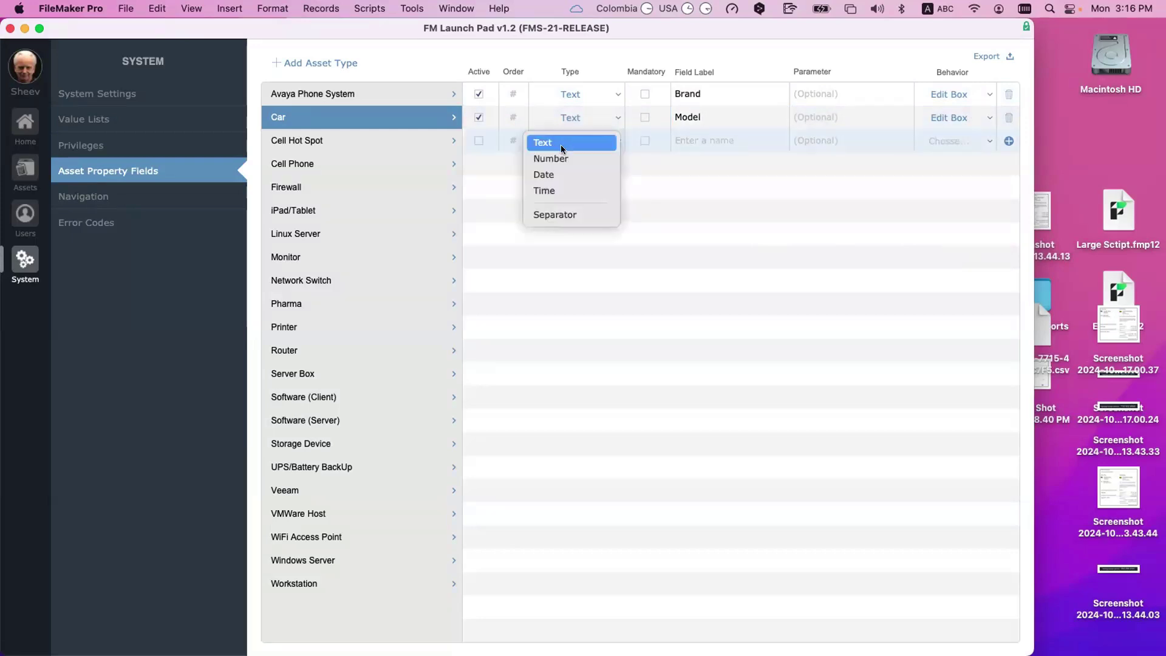
click(562, 157)
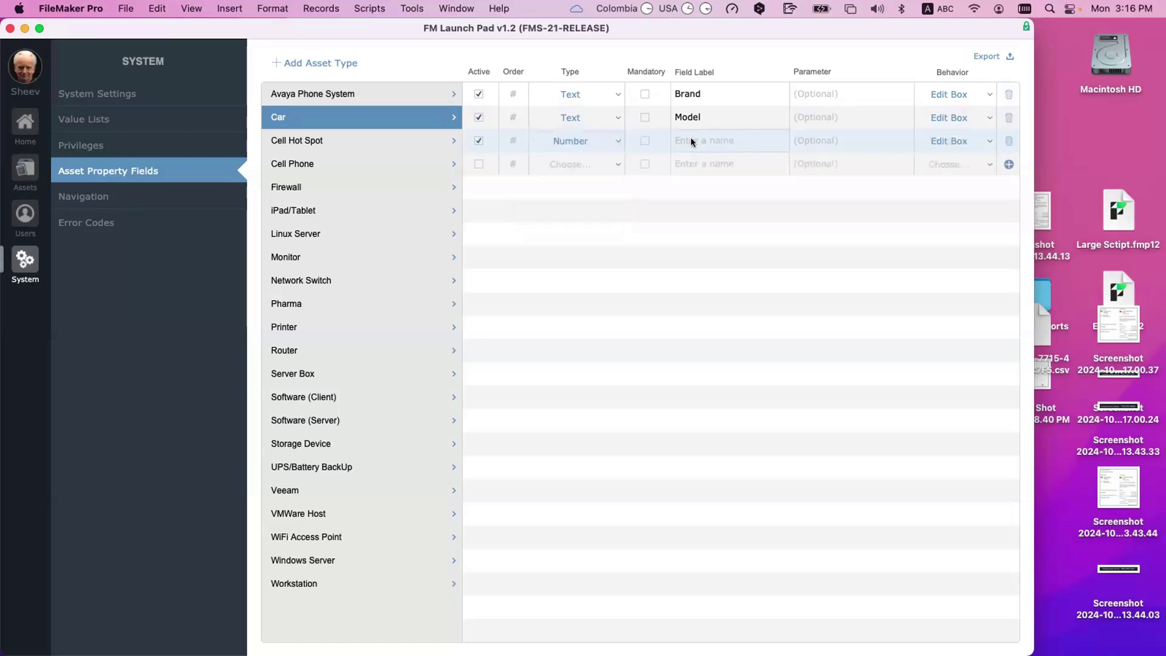
click(692, 141)
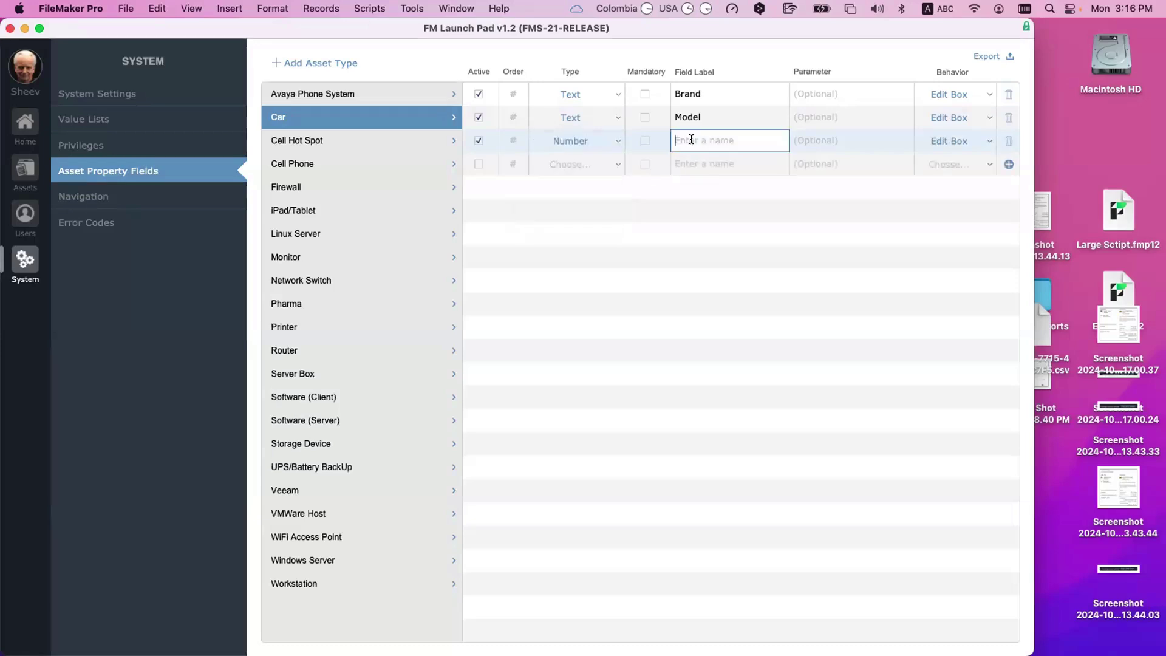
text(Current )
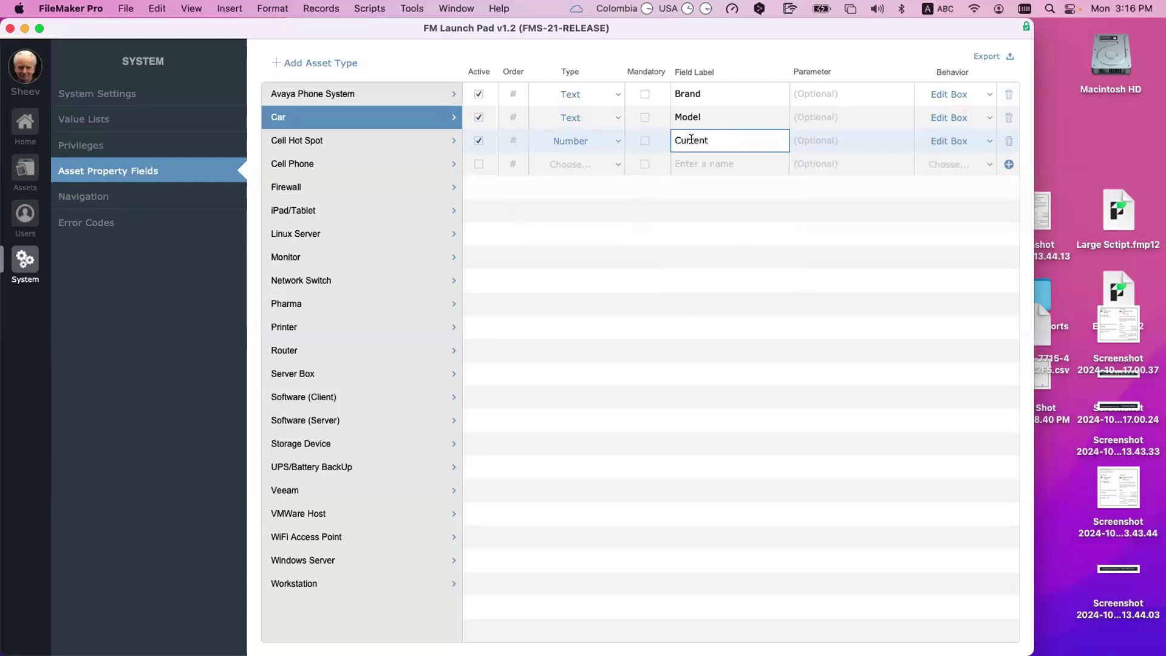
text(Milage)
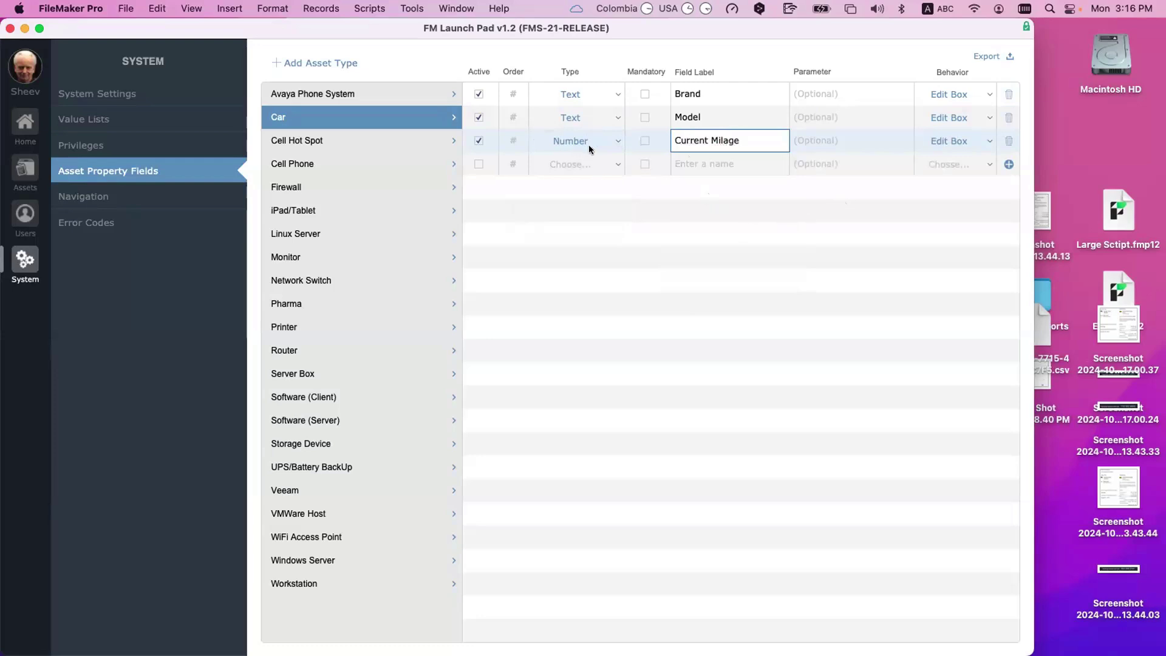
key(Return)
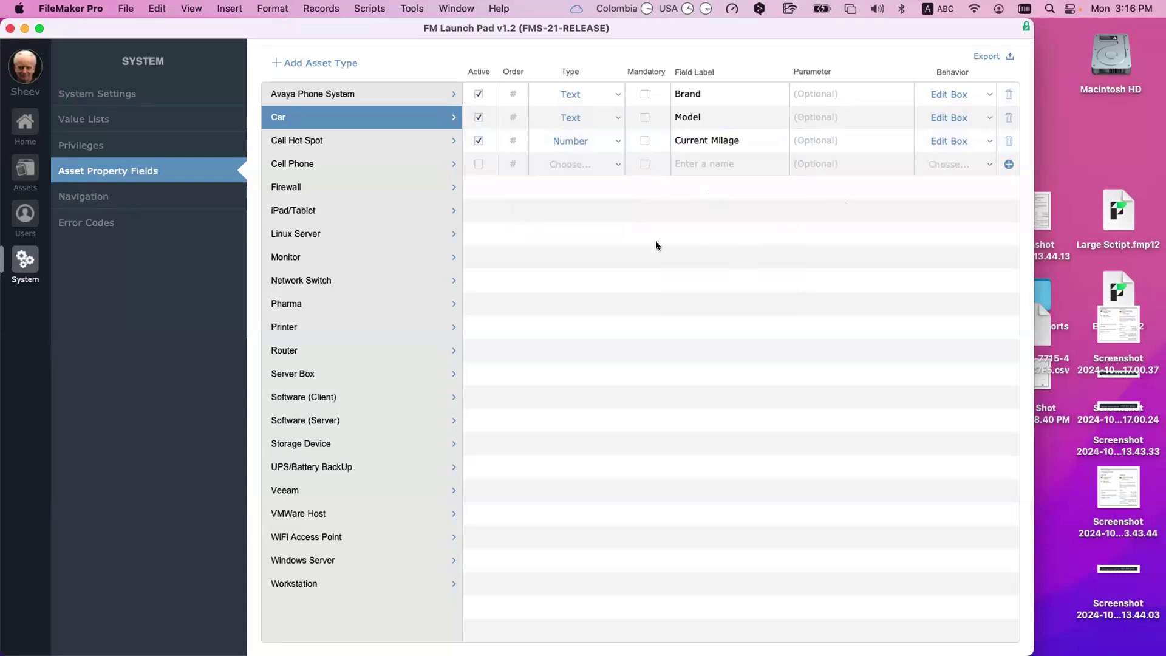
Step: Add a Text property labelled Color
click(581, 164)
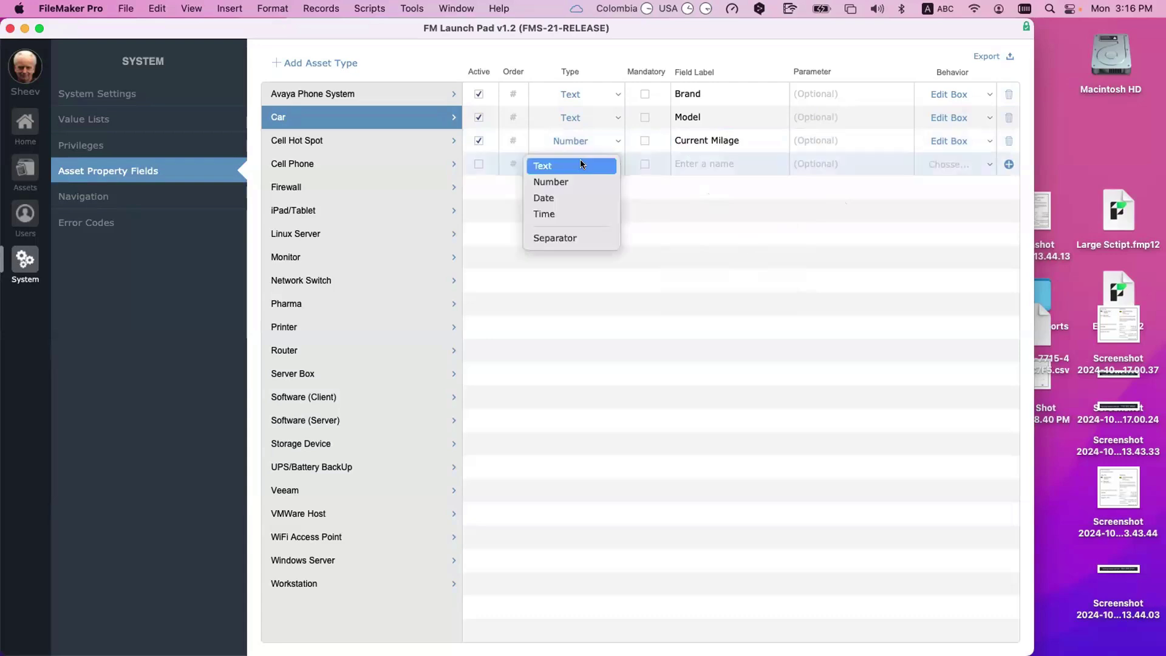
click(580, 164)
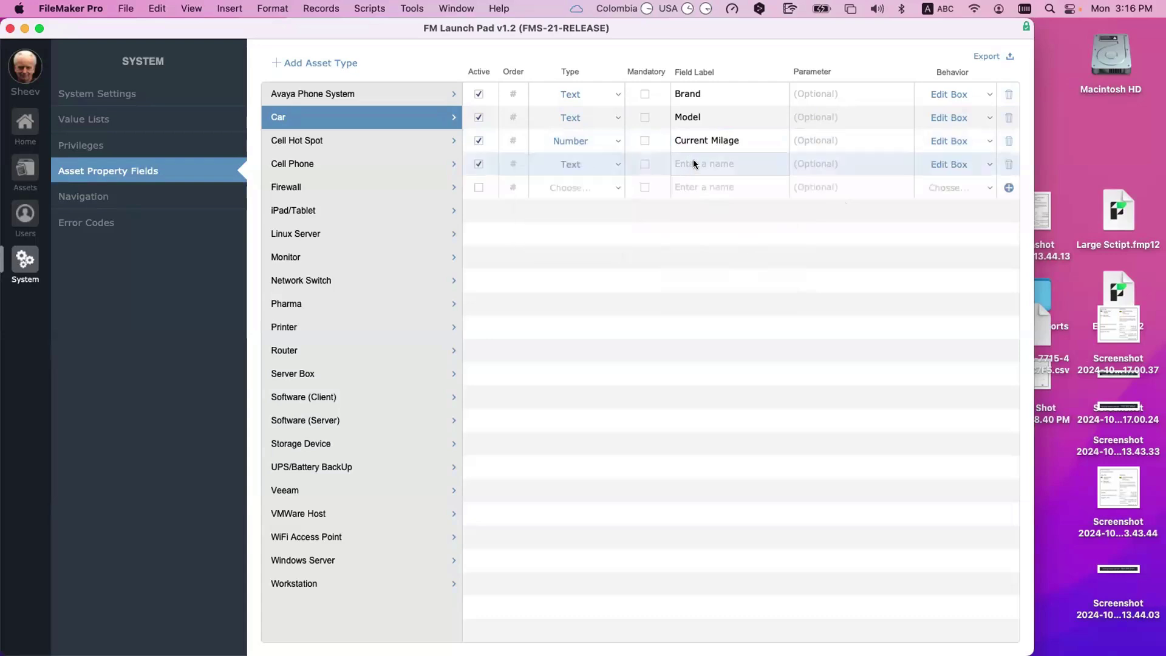
click(696, 162)
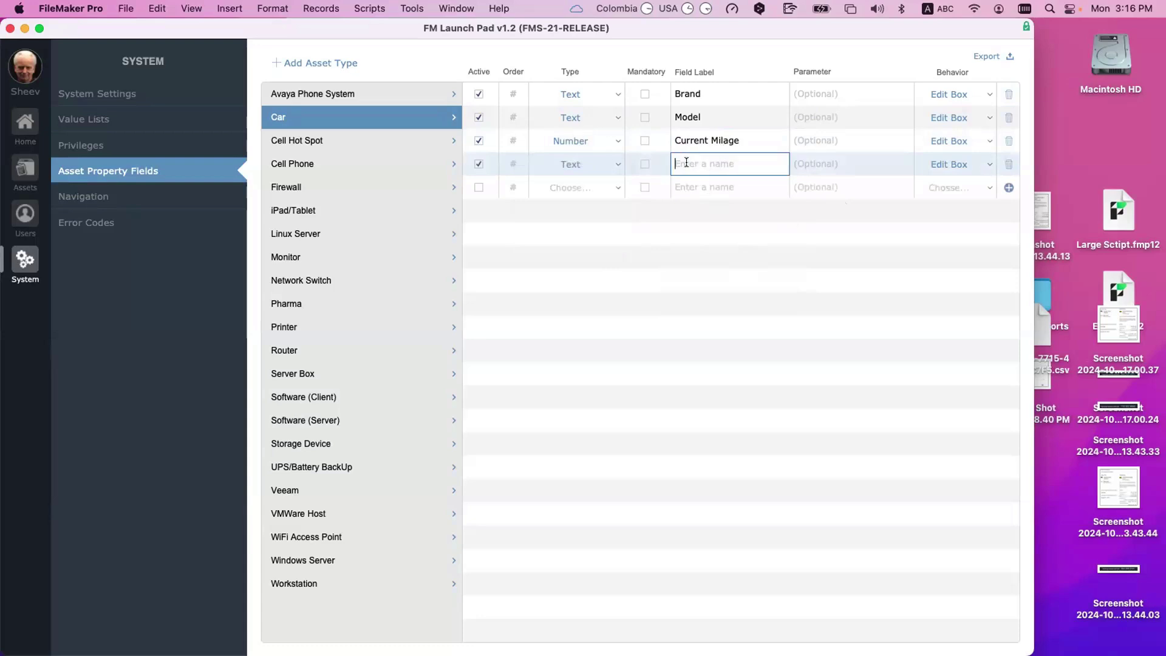
text(Clo)
key(BackSpace)
key(BackSpace)
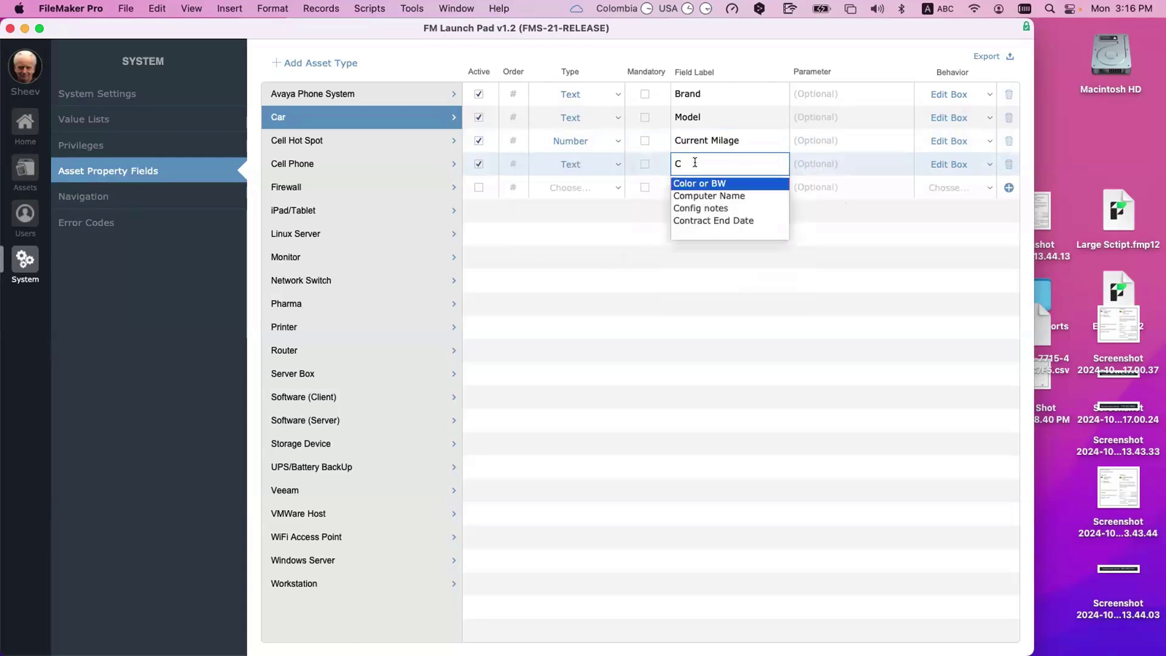
text(olor)
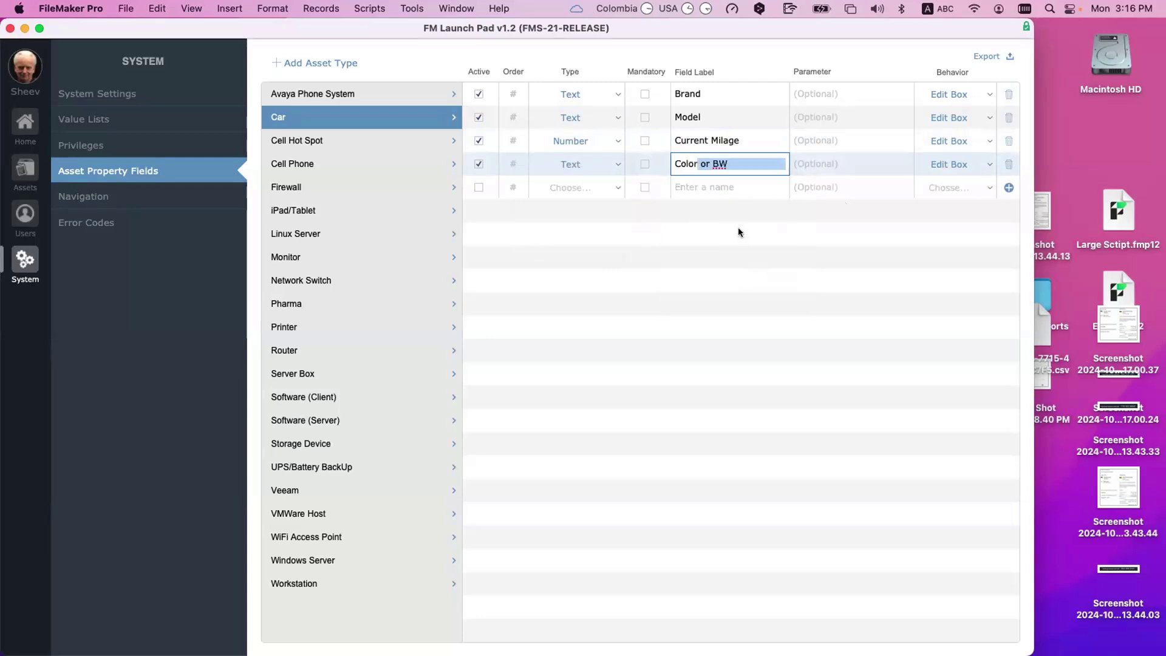
key(BackSpace)
click(697, 240)
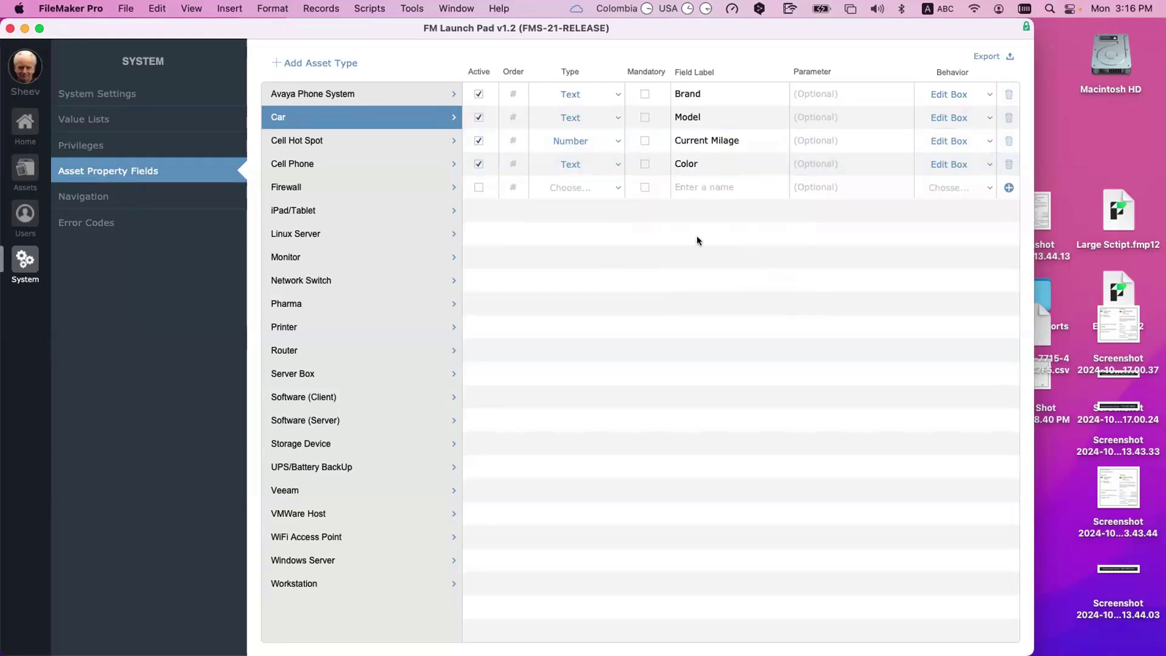
click(581, 189)
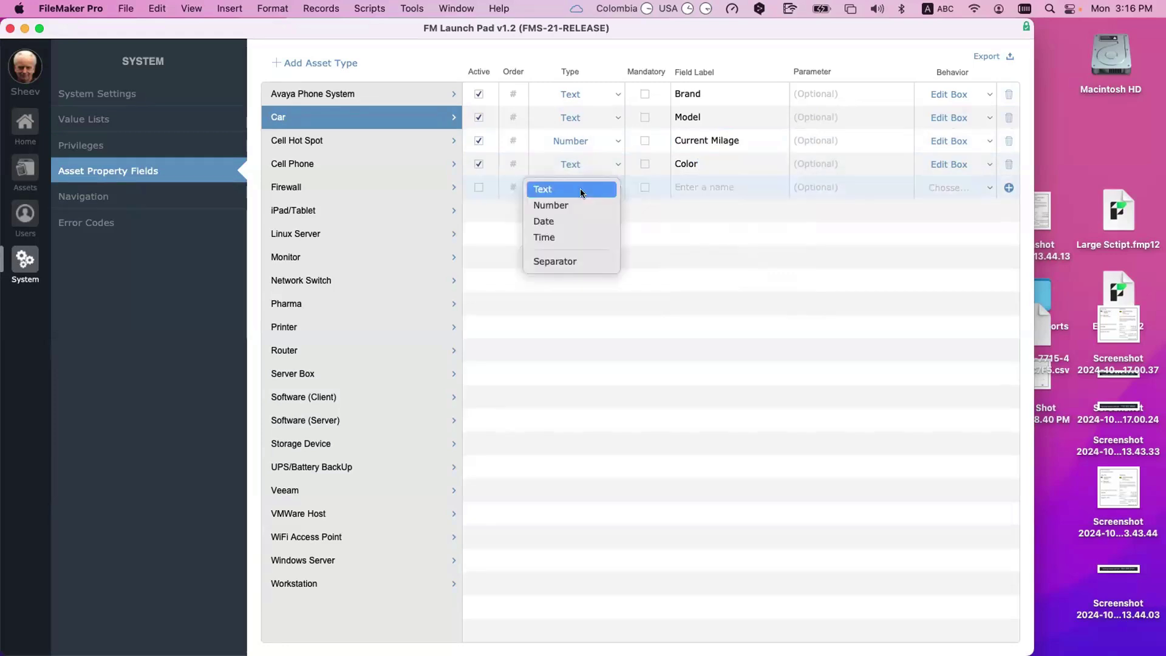
Step: Make the new property a Date labelled Purchase Date with Calendar behavior
click(575, 222)
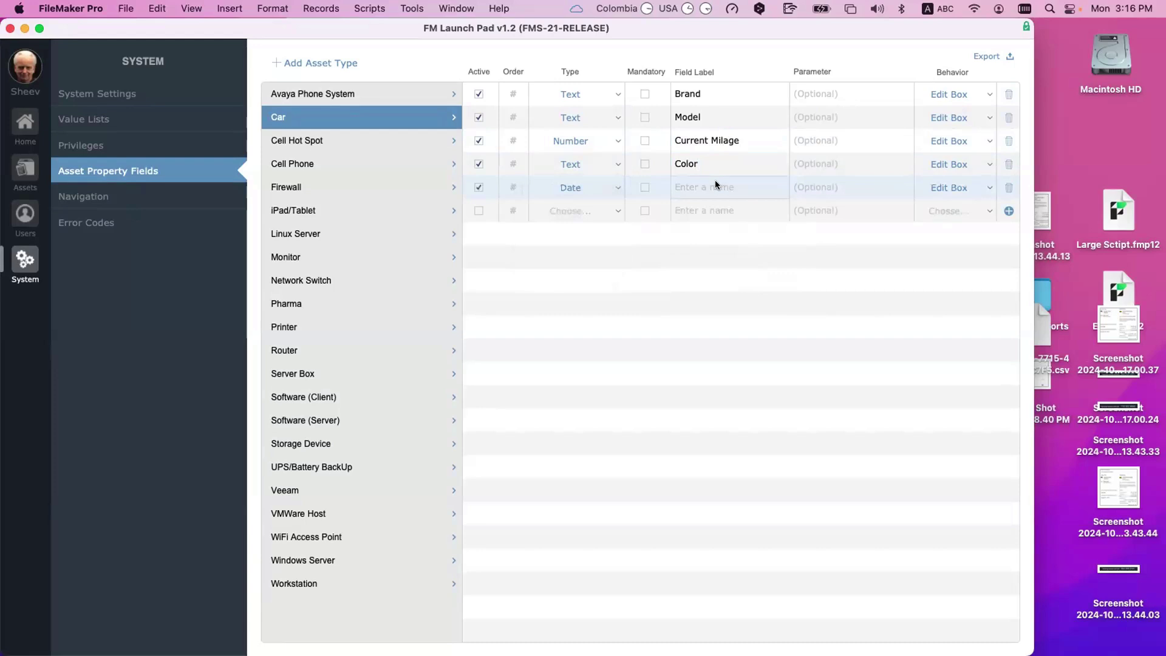
click(716, 182)
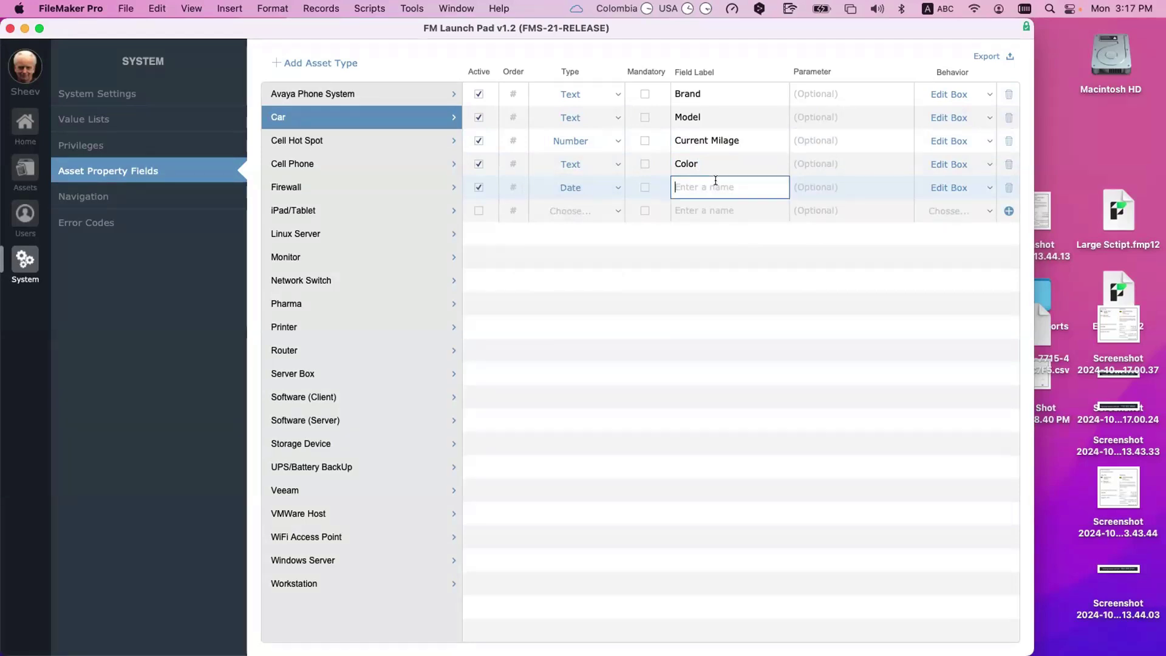
text(Purc)
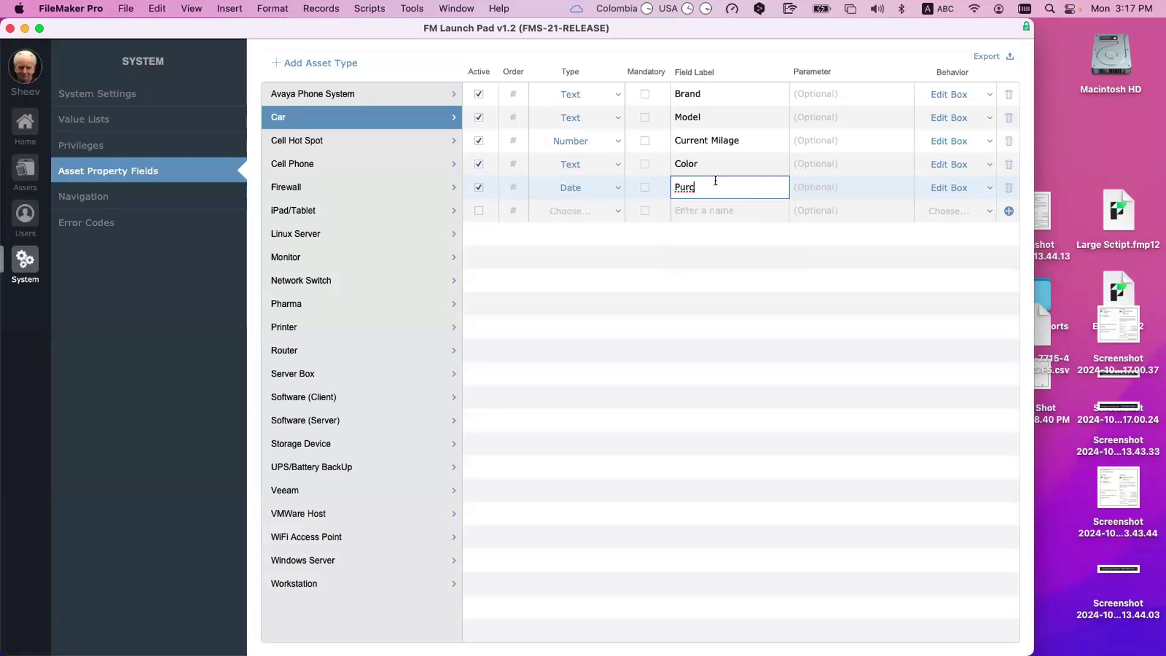
text(hase Date)
click(789, 264)
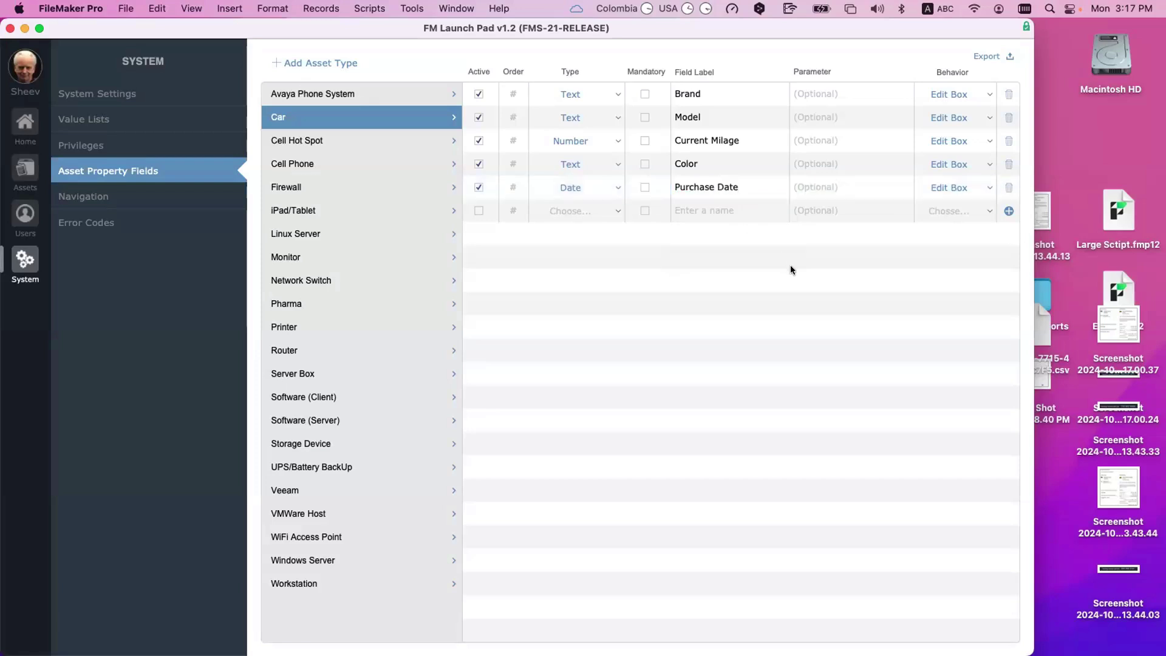
click(960, 187)
click(950, 294)
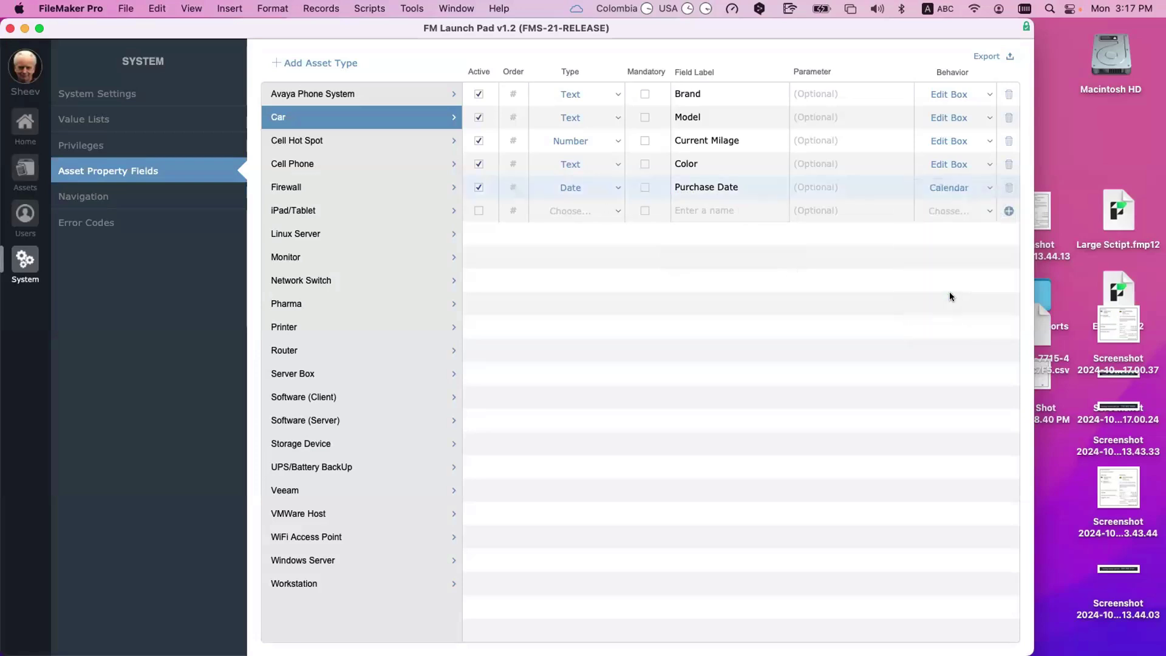
Step: Add a Text property labelled Tire Size
click(562, 209)
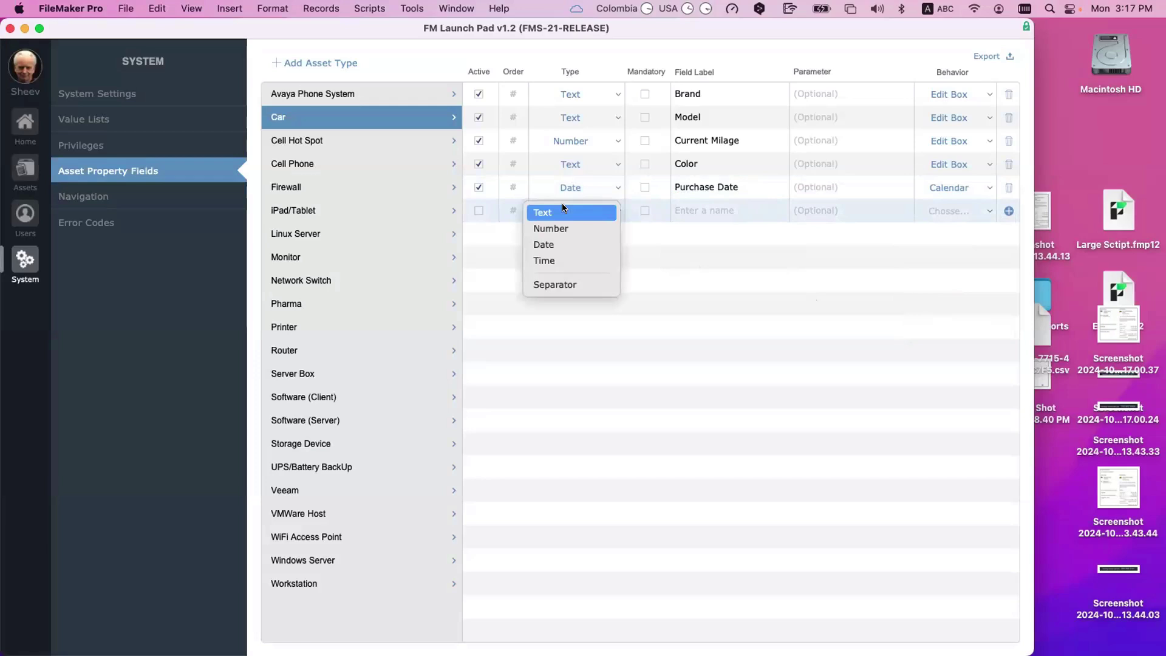
click(562, 211)
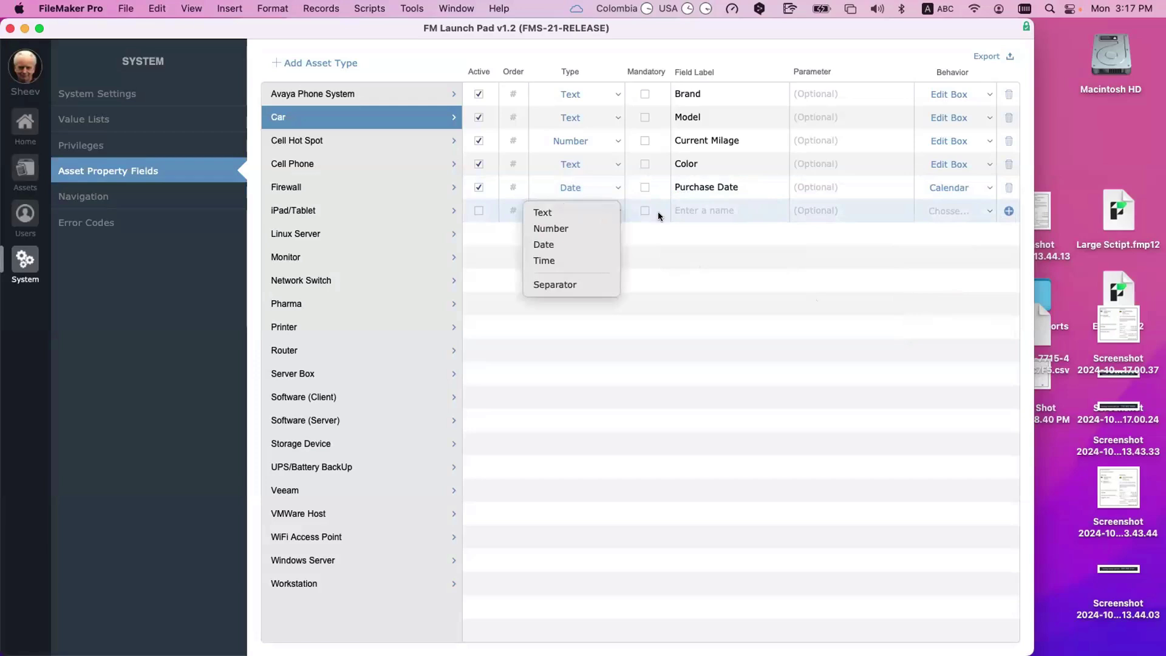
click(701, 207)
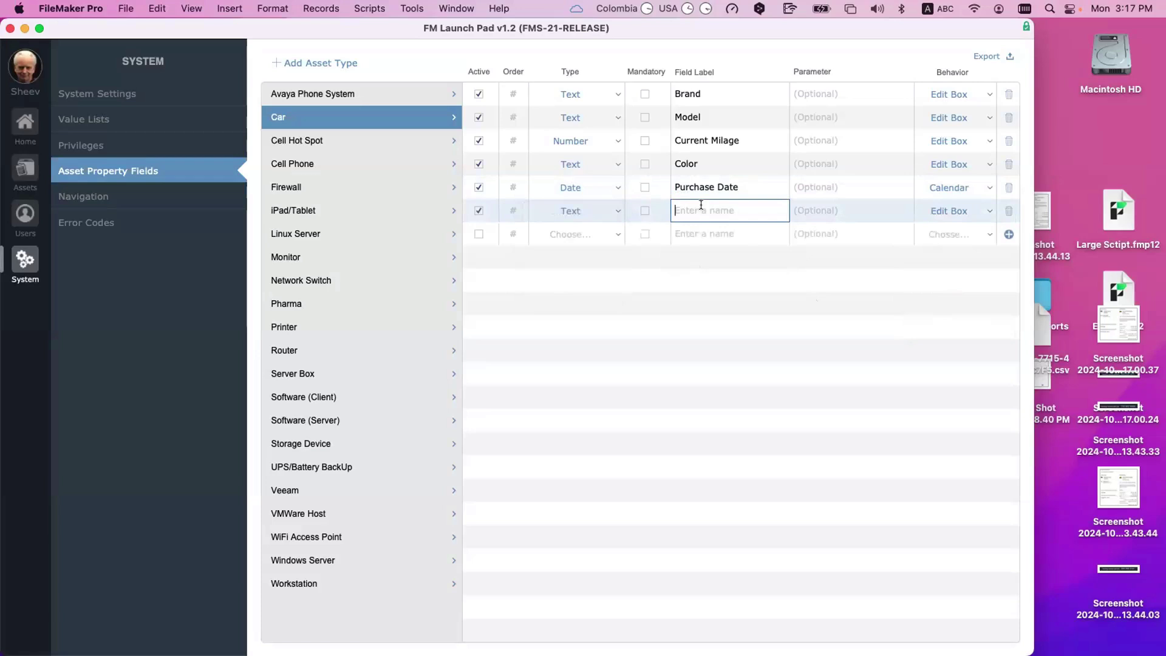
text(Tire Size)
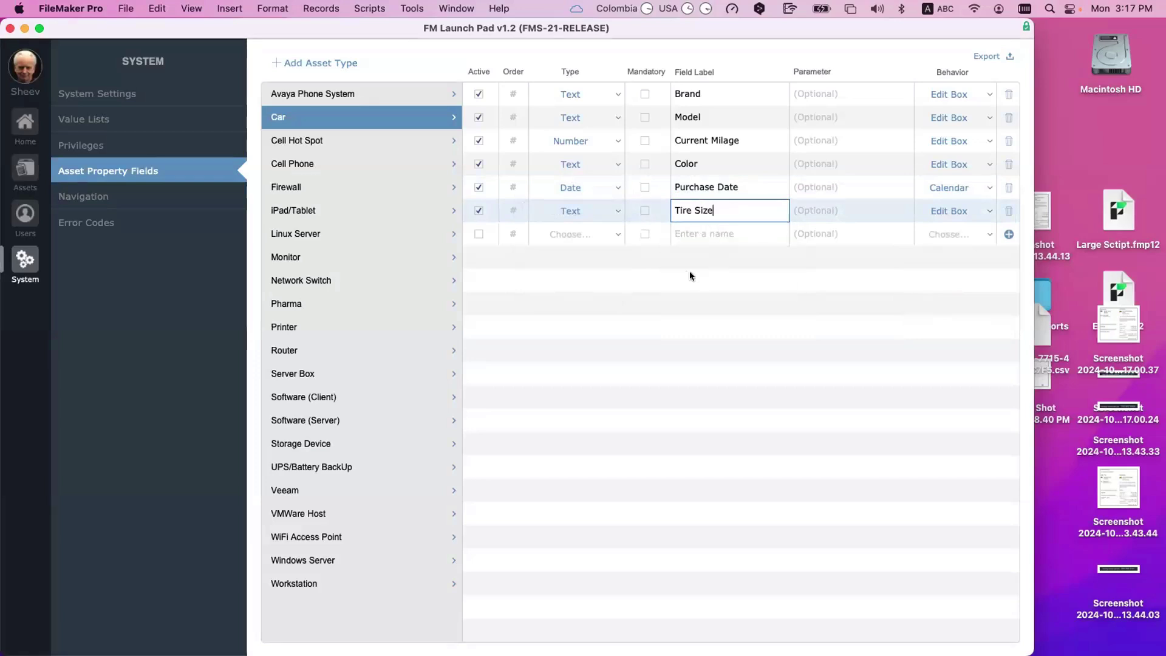
click(597, 267)
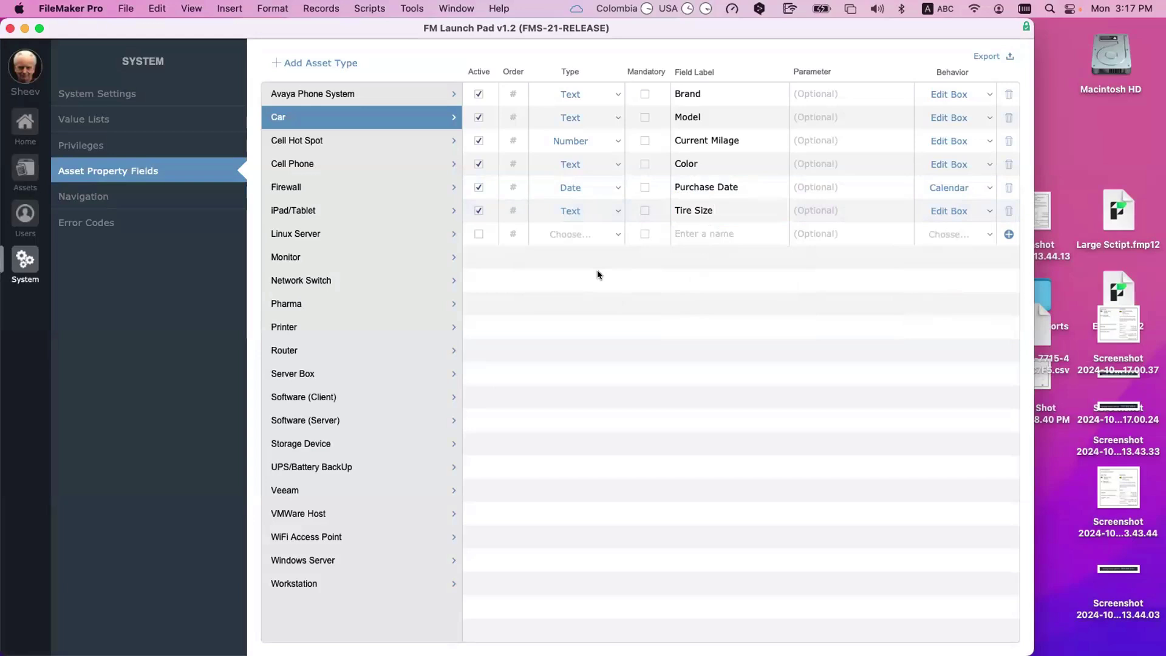
Step: Add a Text property labelled Chassis Type
click(577, 234)
click(697, 233)
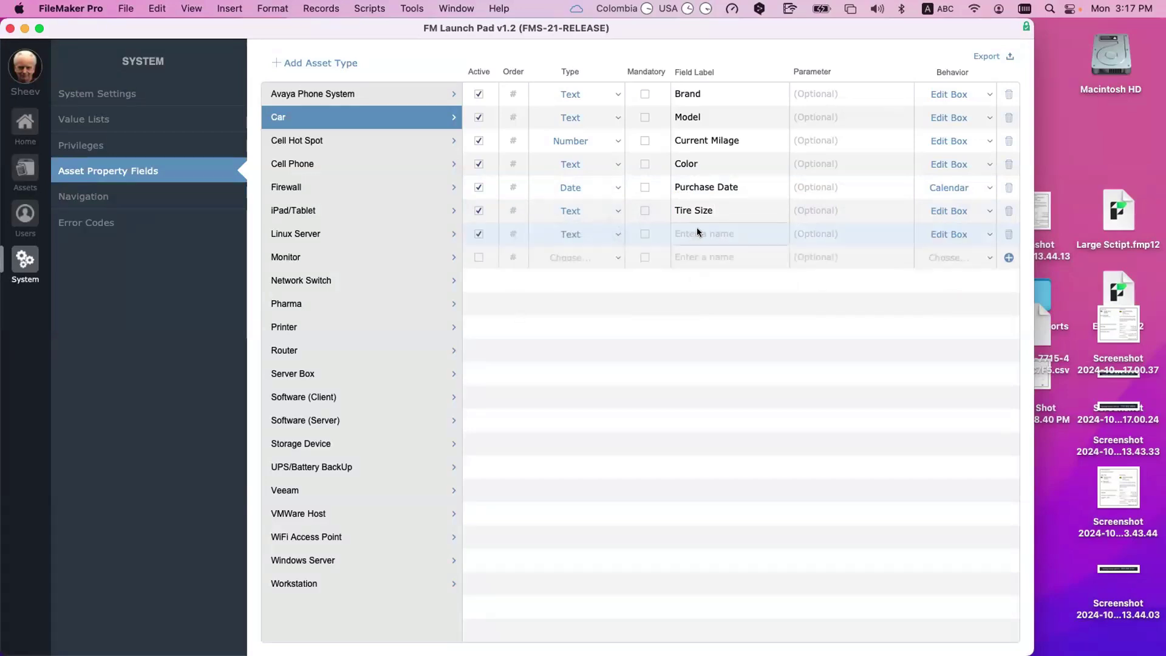
click(697, 229)
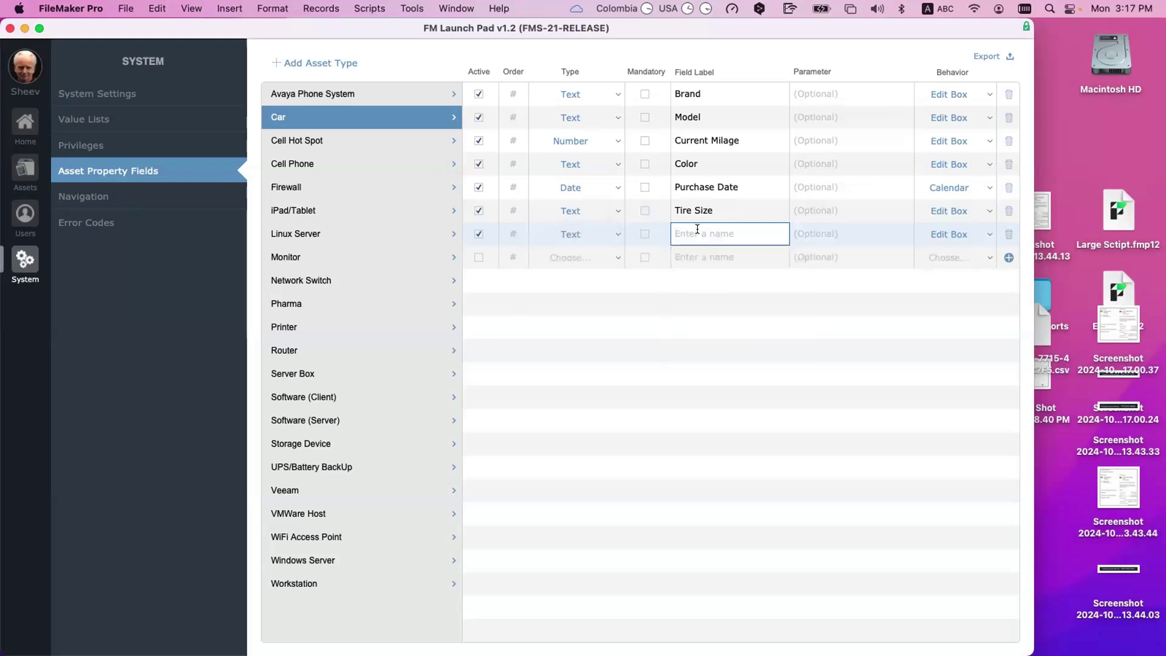
text(Chassis Type)
click(647, 282)
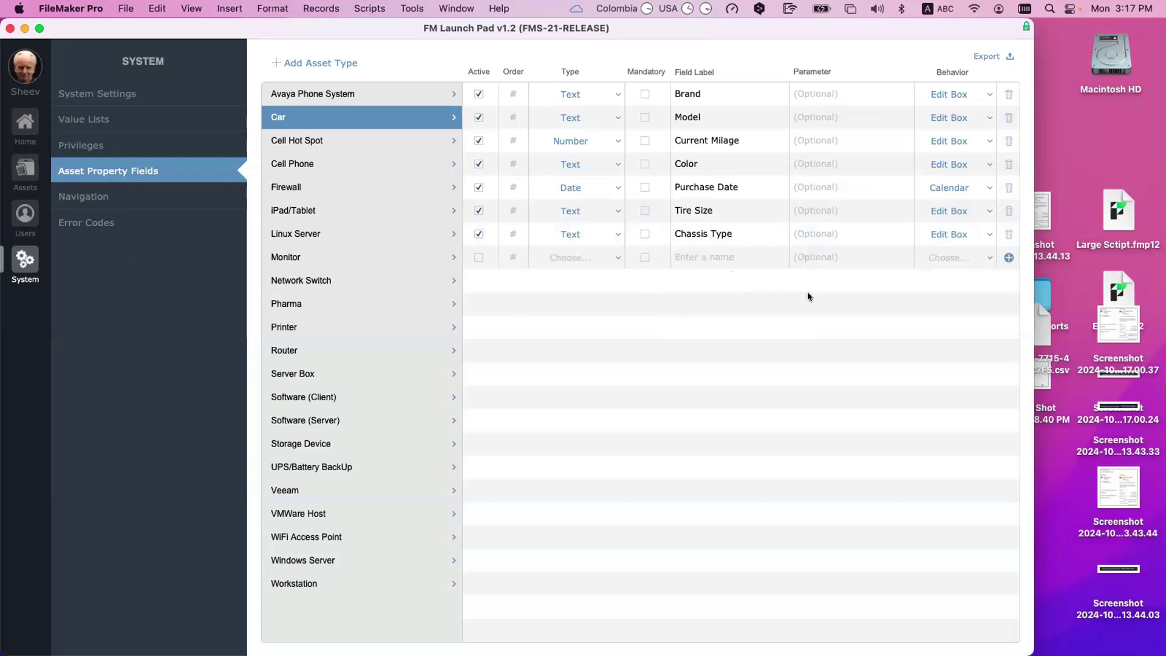
Step: Set the display order to 1 for Brand, 2 for Model and 4 for Current Milage
click(513, 93)
text(1)
click(516, 117)
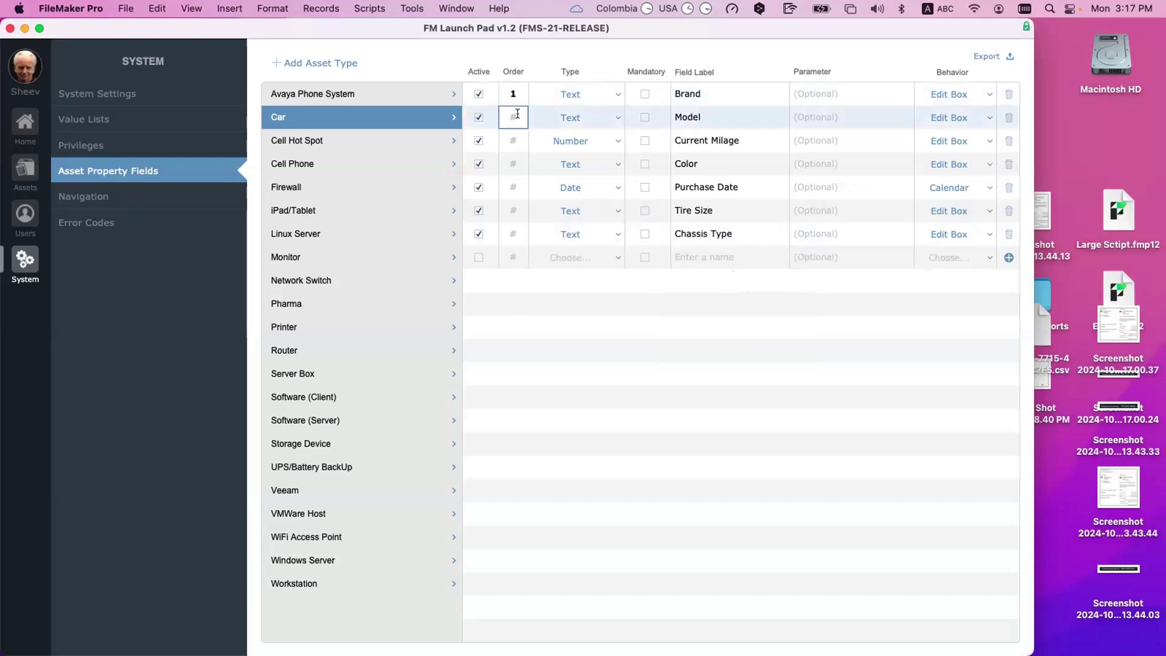
text(2)
click(515, 162)
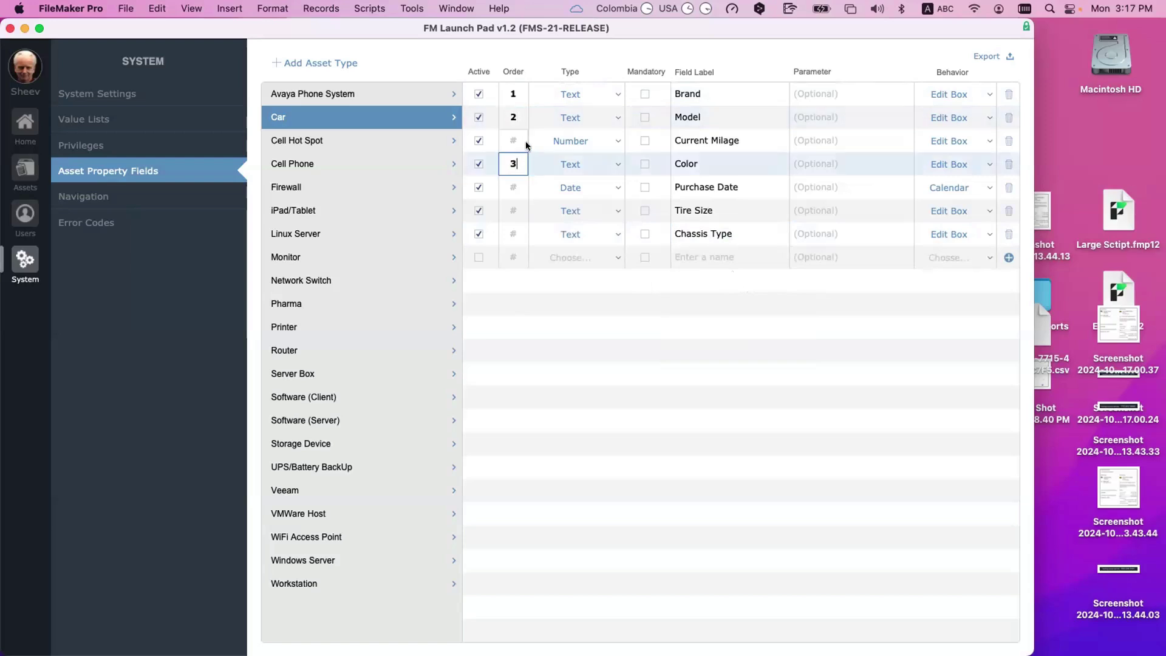
click(526, 141)
text(4)
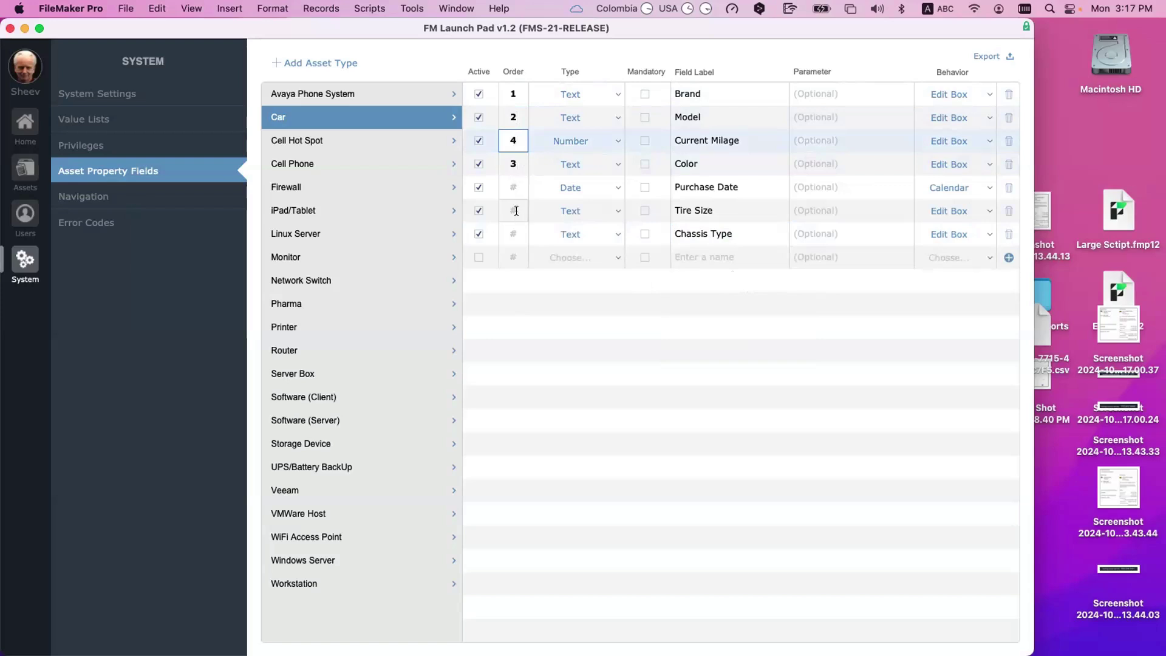
Step: Give Chassis Type order 5, Tire Size 6 and Purchase Date 7 so it sorts last
click(515, 210)
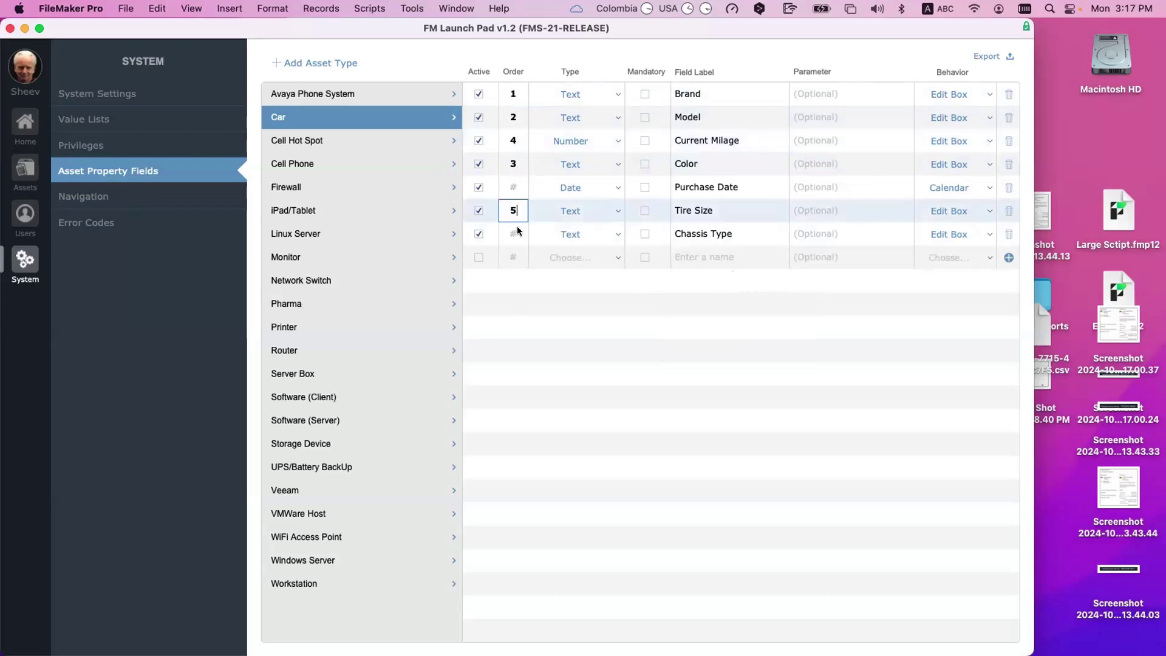
key(BackSpace)
click(515, 229)
text(5)
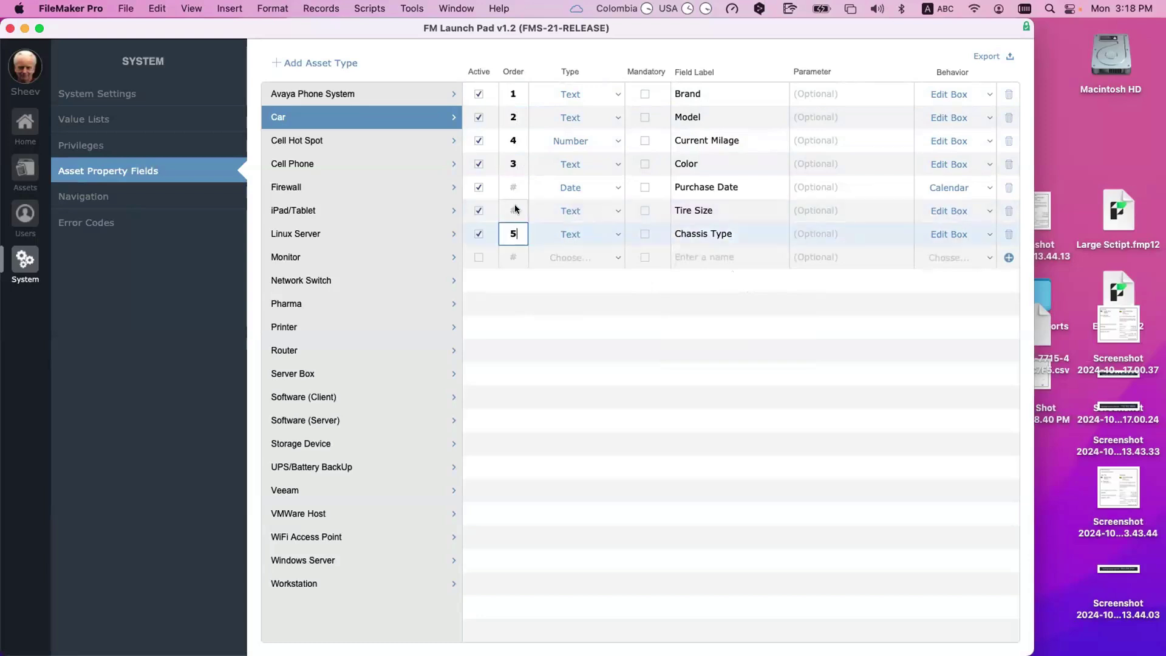
click(515, 208)
text(6)
click(520, 185)
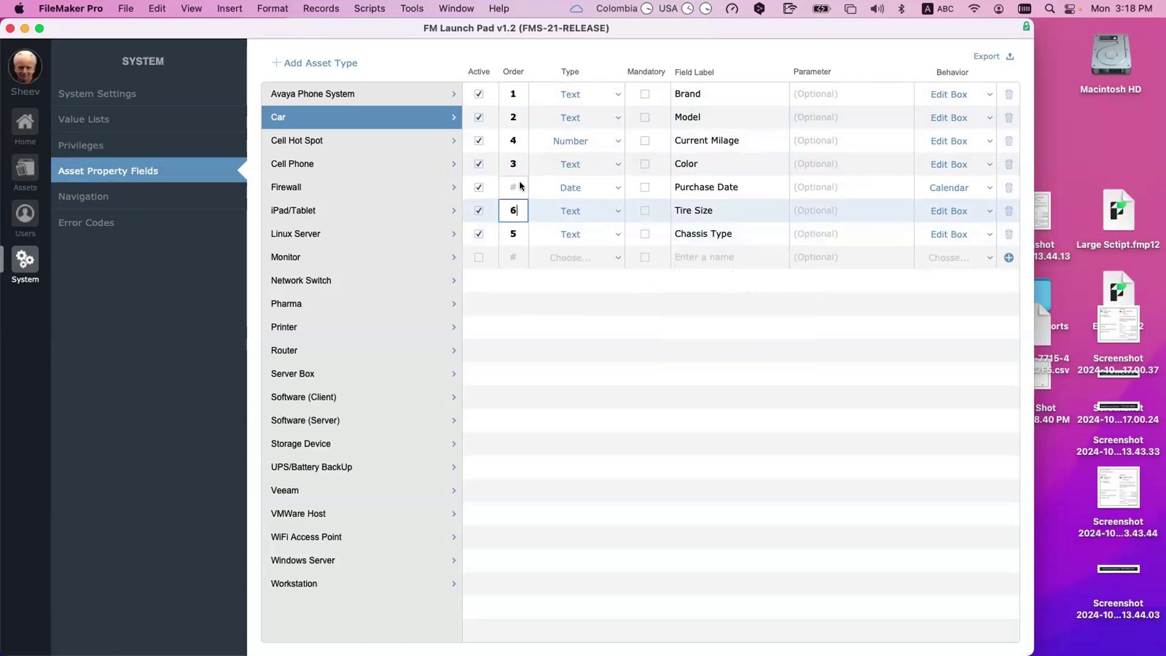
text(7)
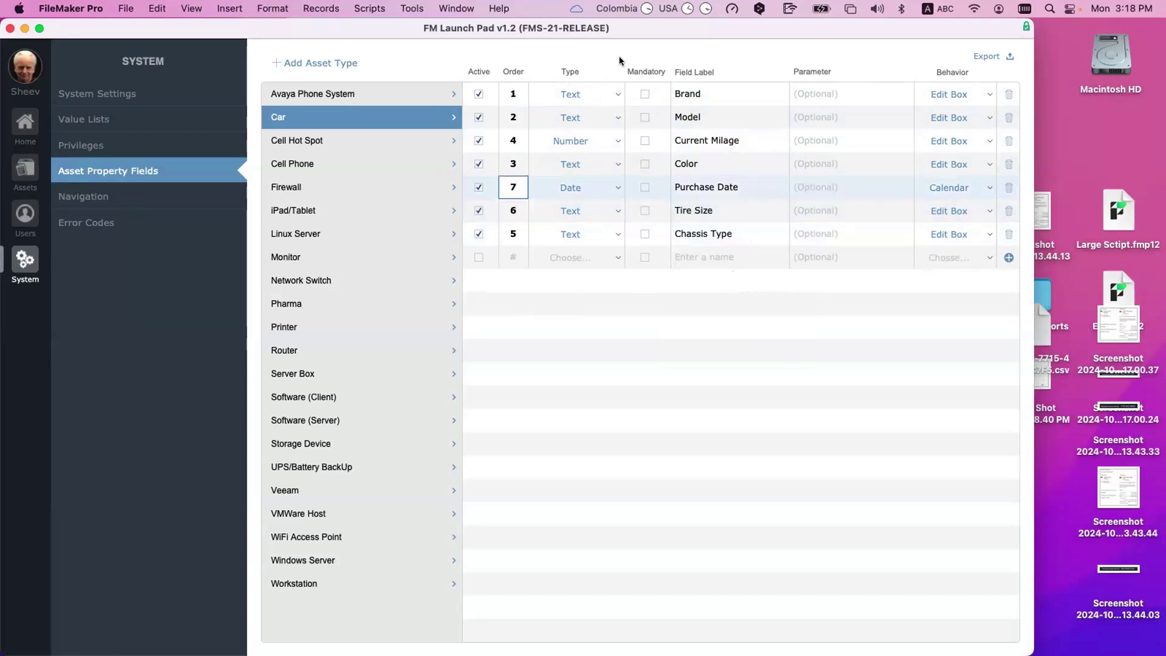
click(618, 55)
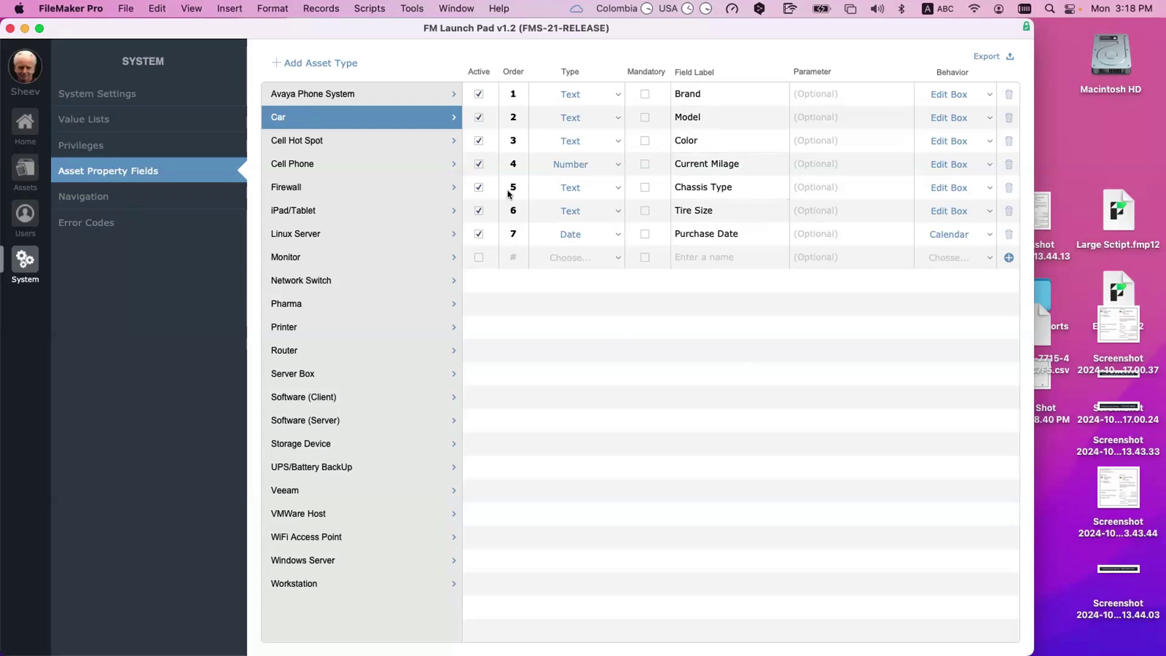
Step: Set the Car's Purchase Date default parameter to Get ( CurrentDate )
click(852, 277)
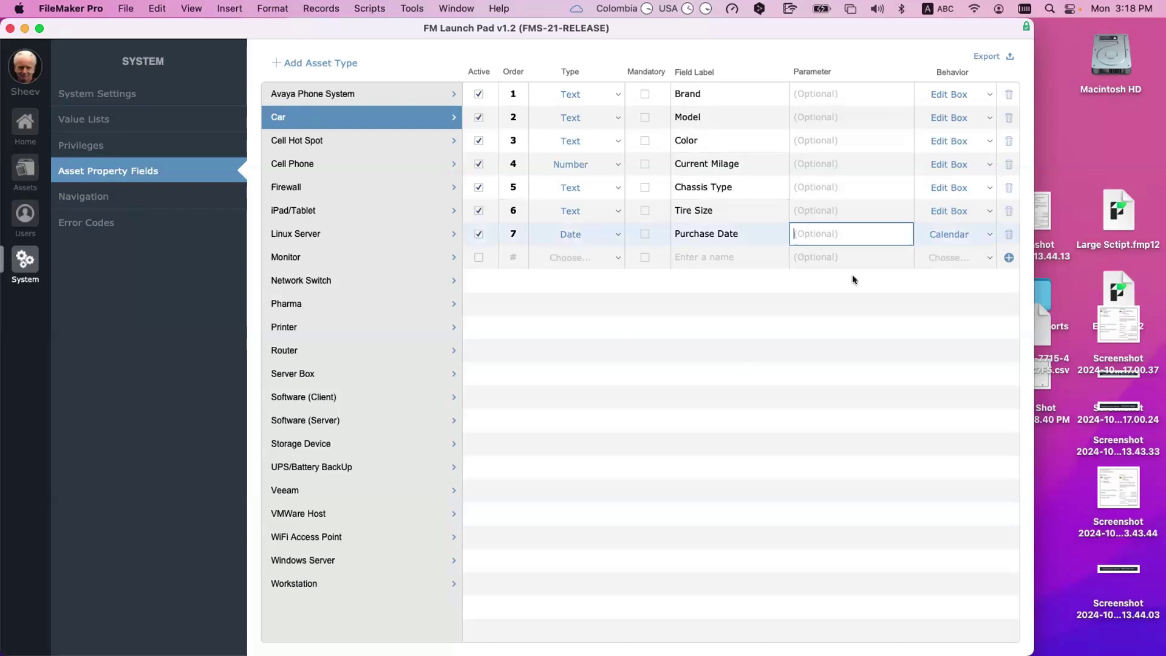
text(Get ( AccountName)
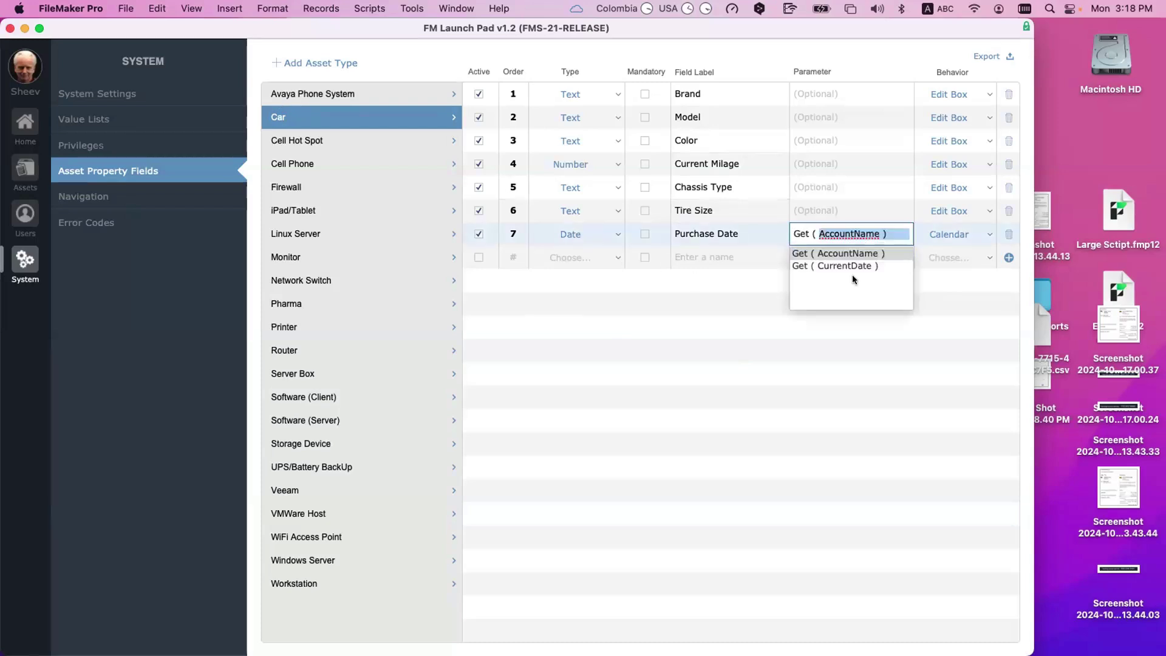
key(Down)
key(Return)
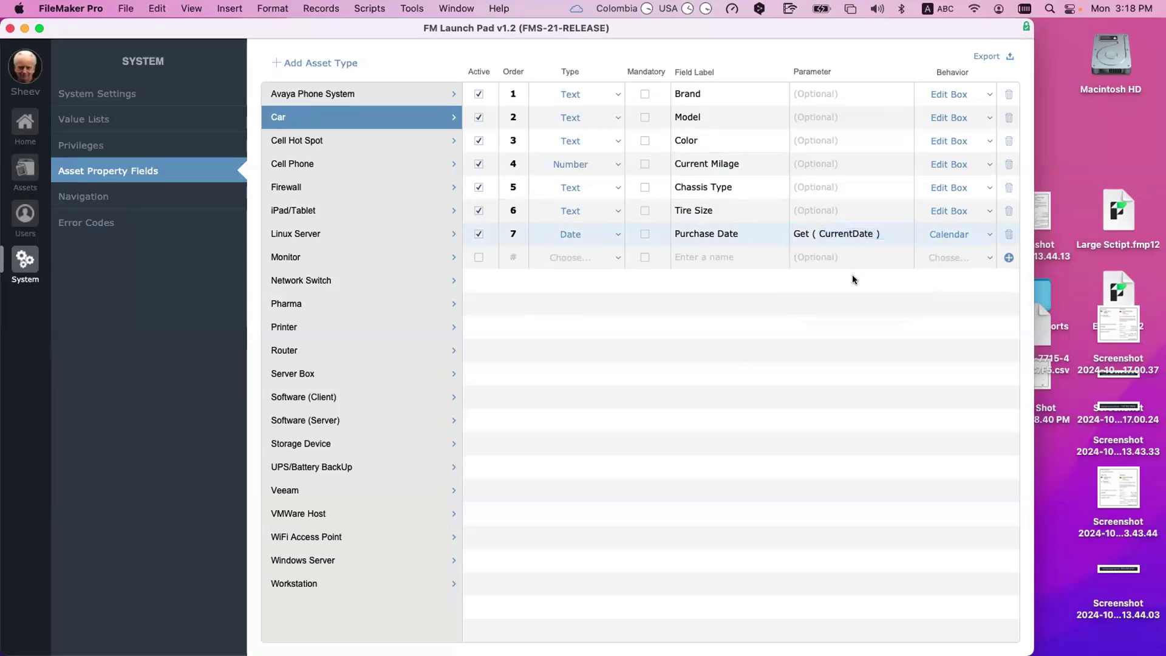
click(868, 313)
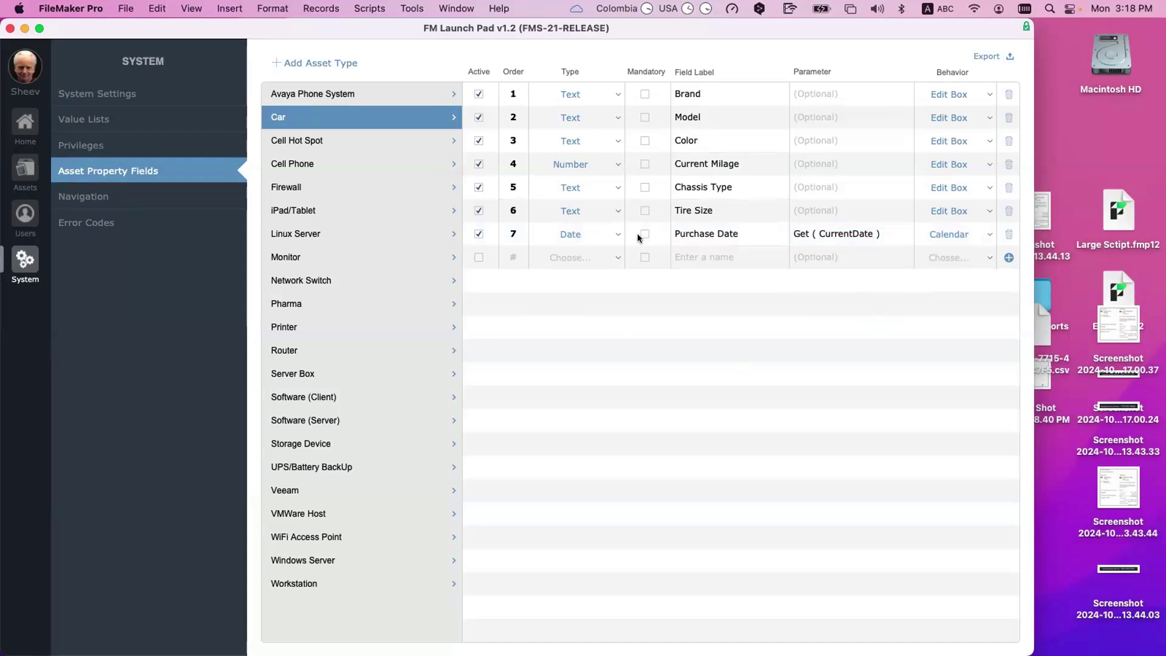
Step: Mark Brand, Model and Chassis Type as mandatory Car properties
click(644, 93)
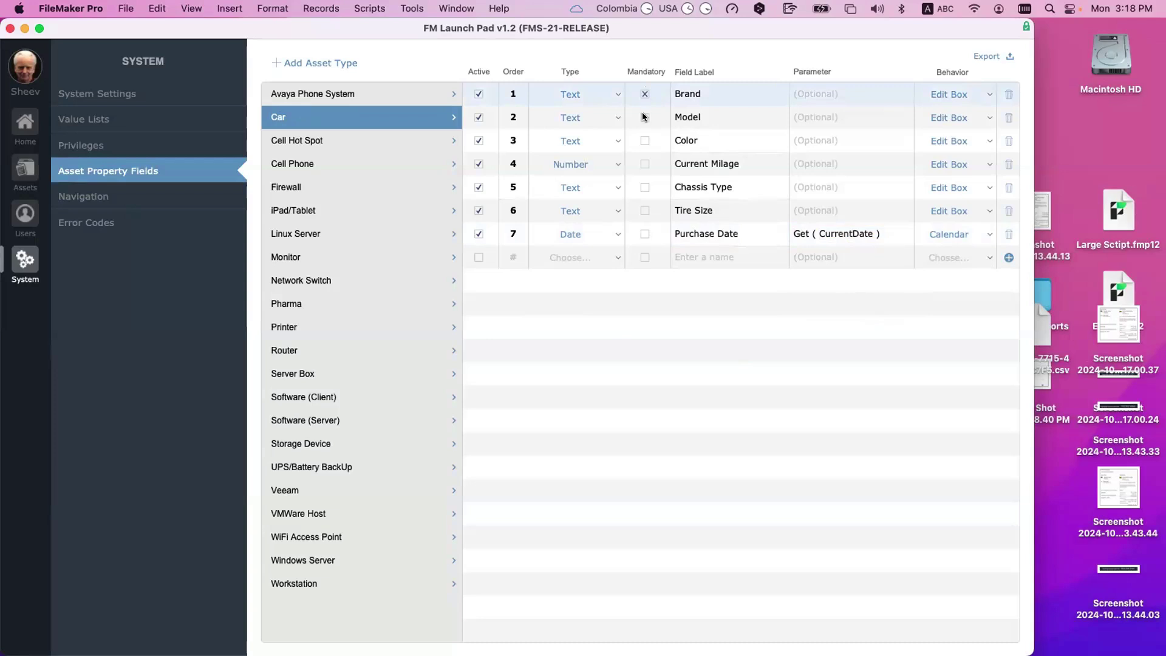
click(644, 117)
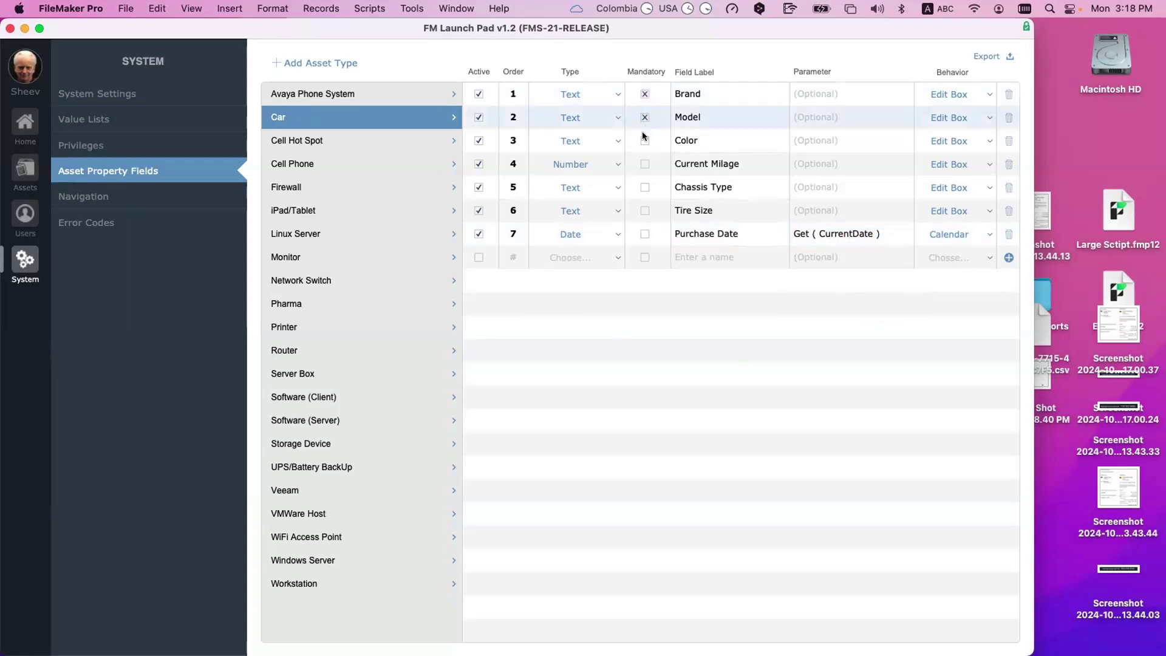
click(649, 191)
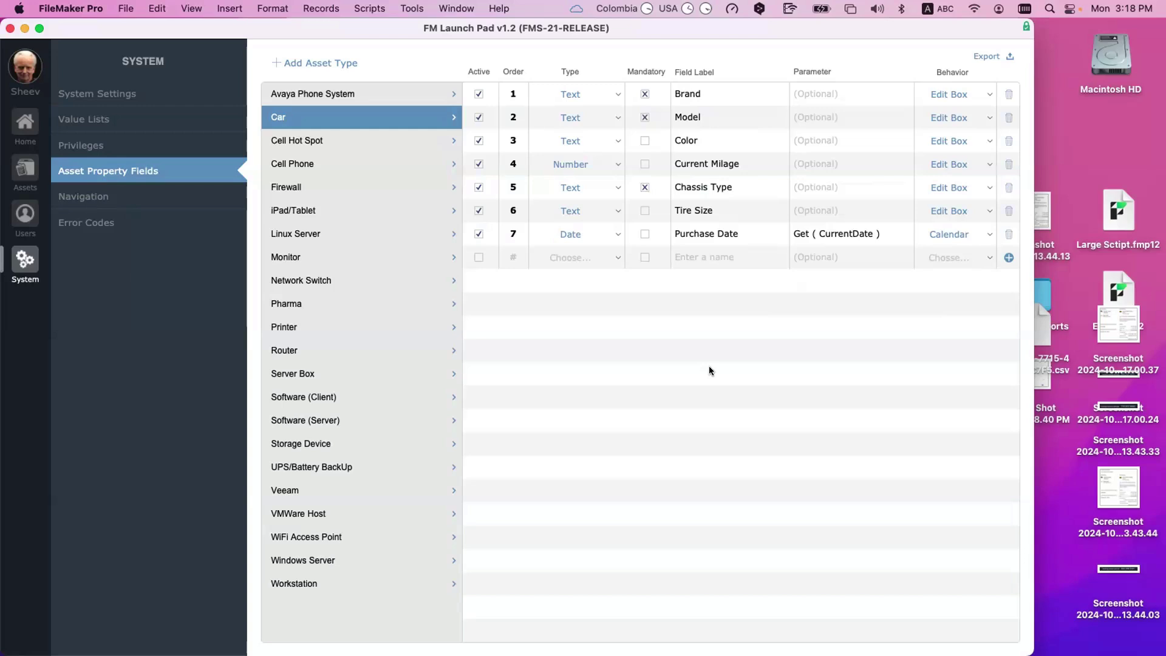
Step: In the Car asset list, add a new asset record with Asset Type Car
click(27, 164)
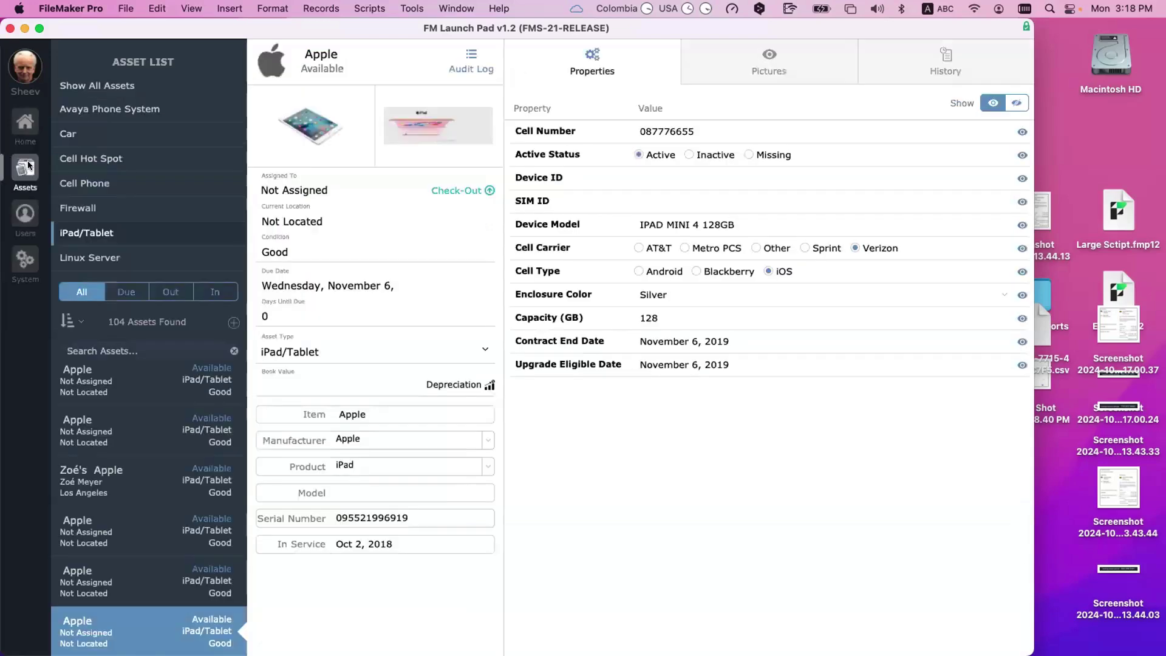
click(103, 134)
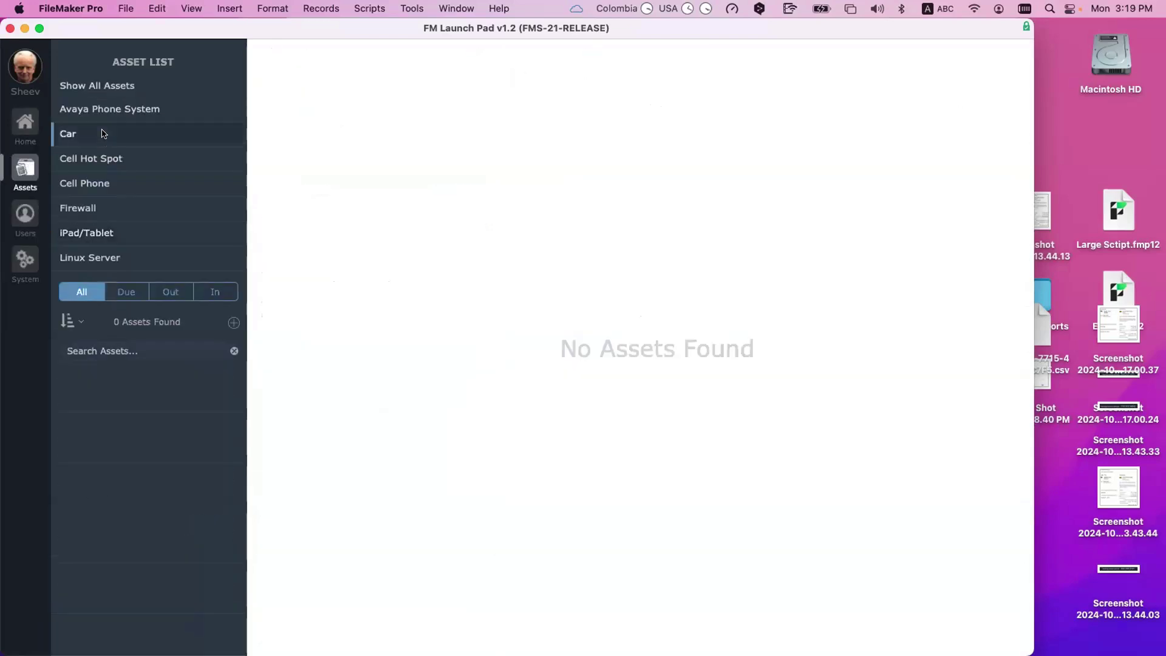
click(234, 323)
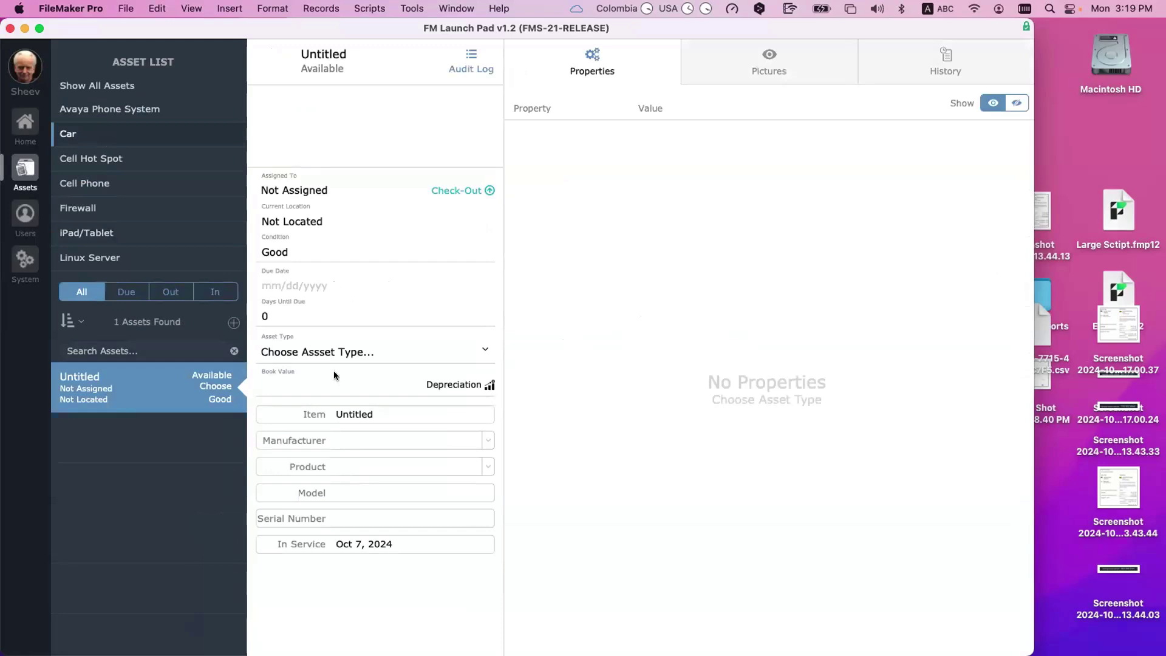
click(343, 354)
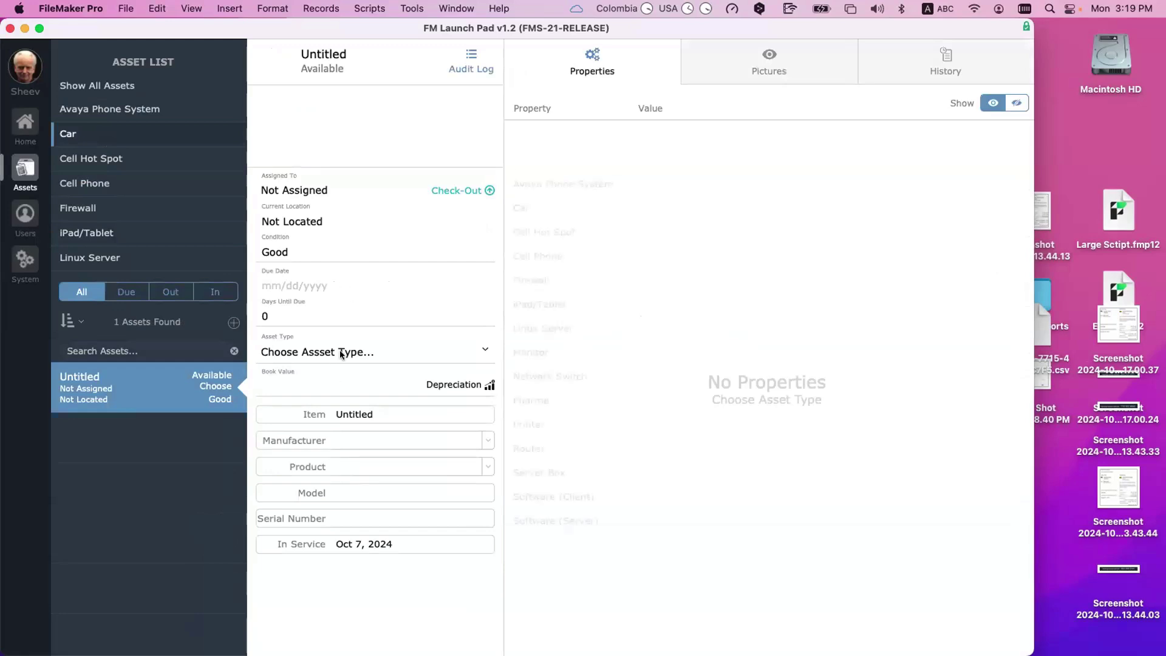
click(549, 209)
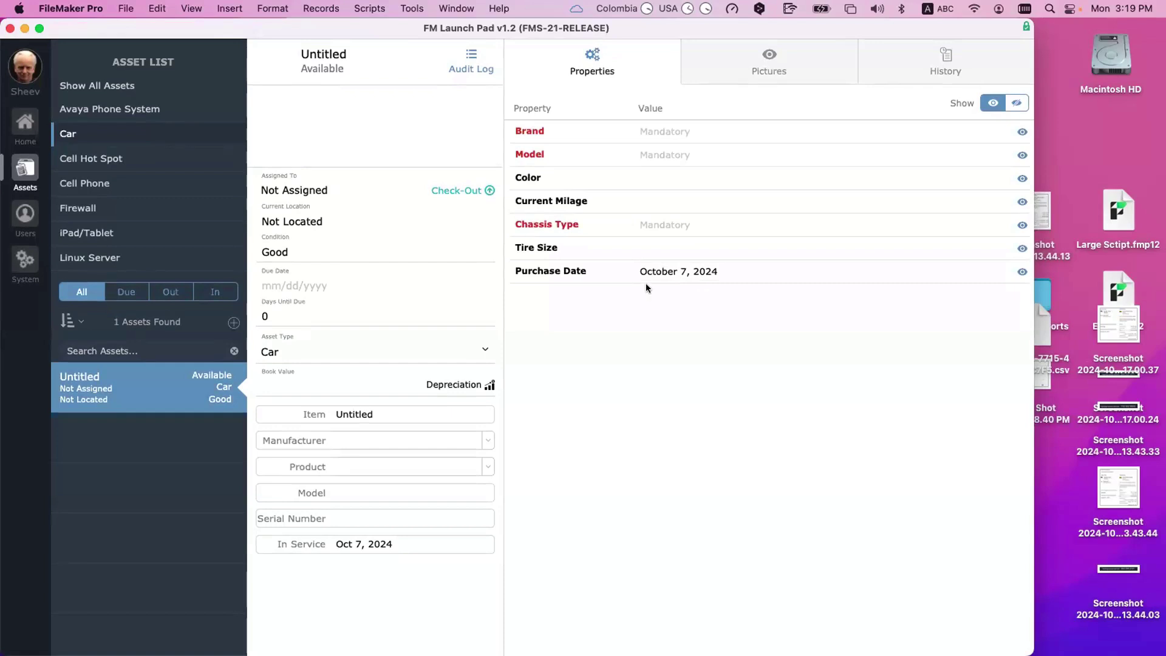
click(704, 274)
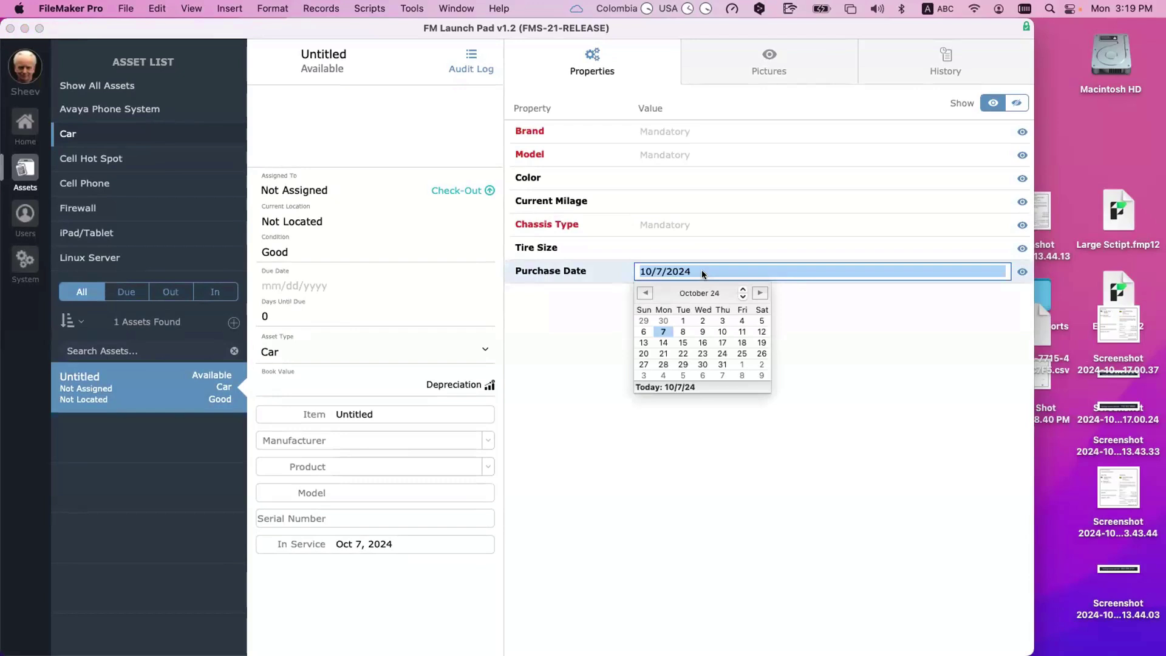
click(701, 269)
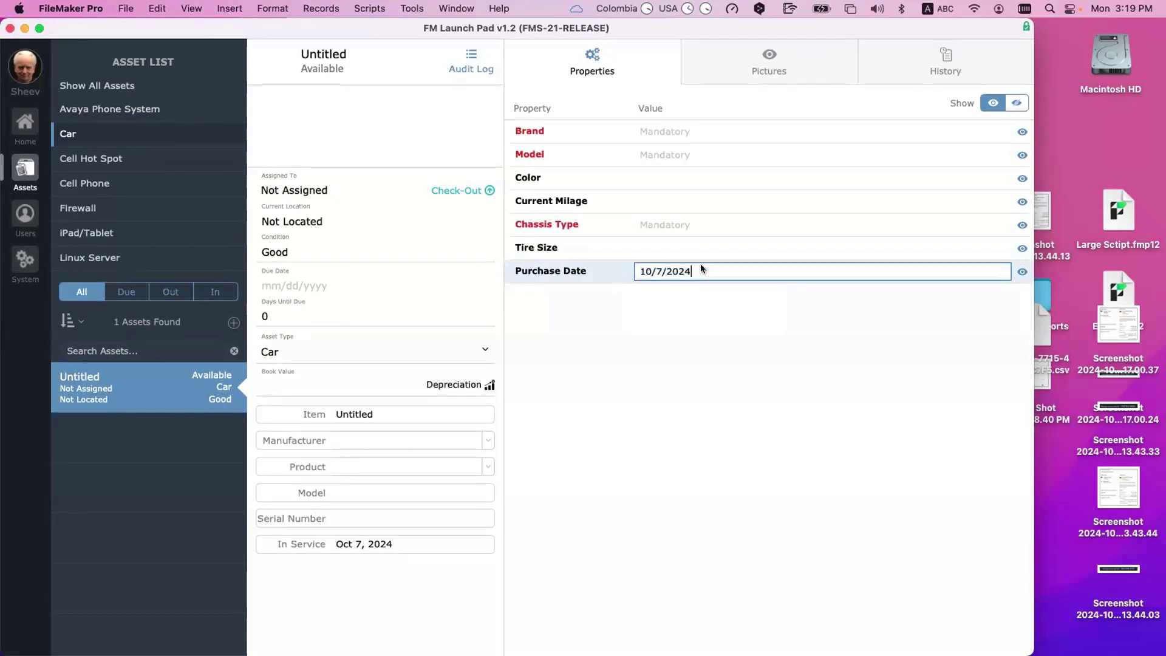
key(super+a)
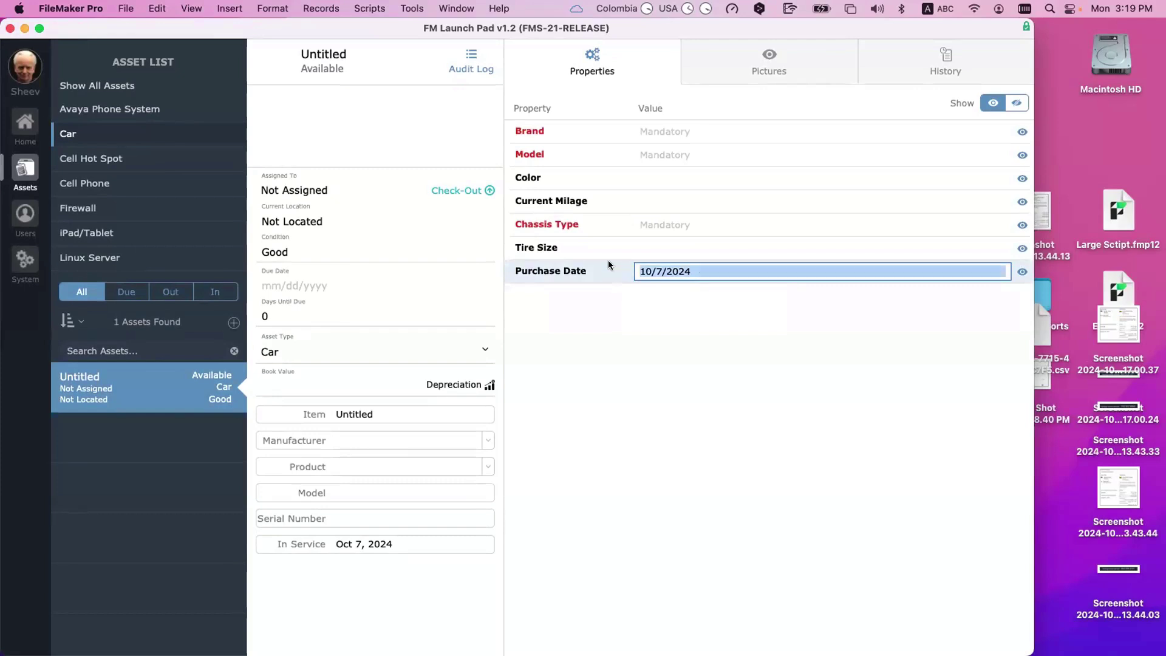
key(super+c)
key(BackSpace)
text(yeyeye)
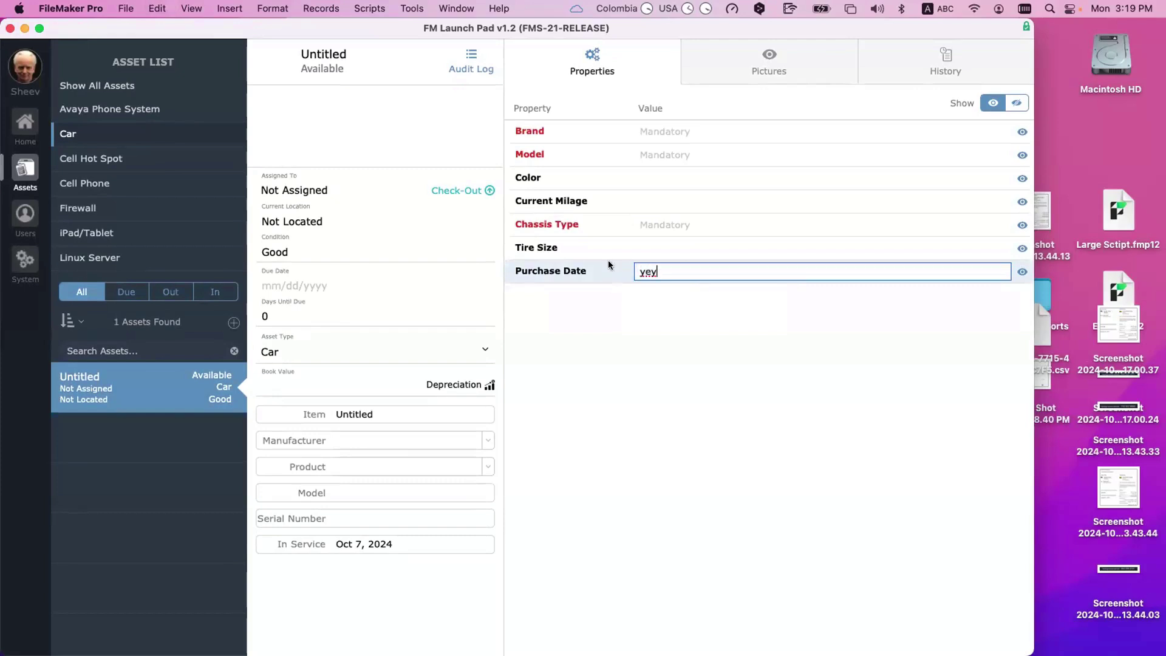
click(845, 489)
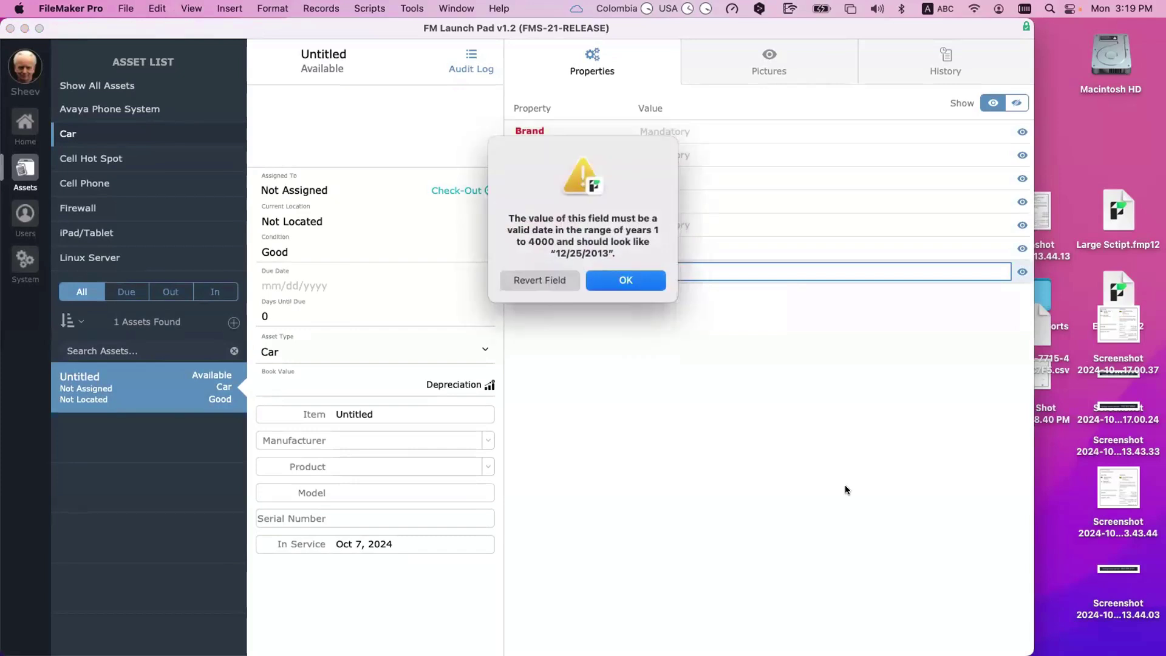
click(545, 280)
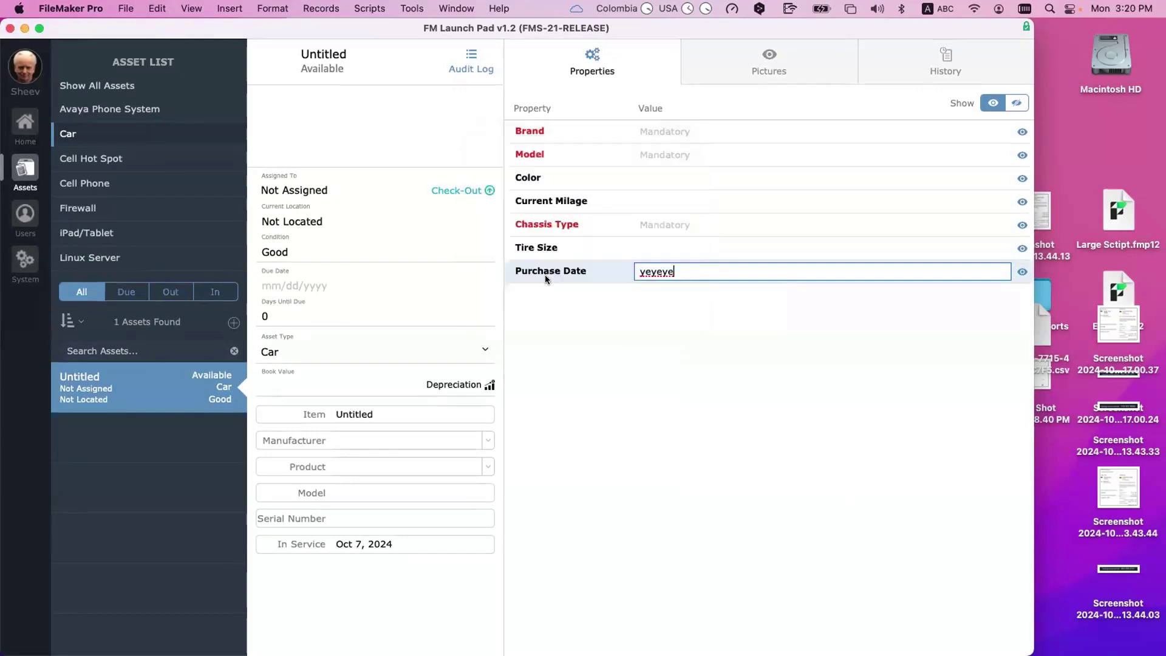
click(658, 250)
text(dfdrdfdf)
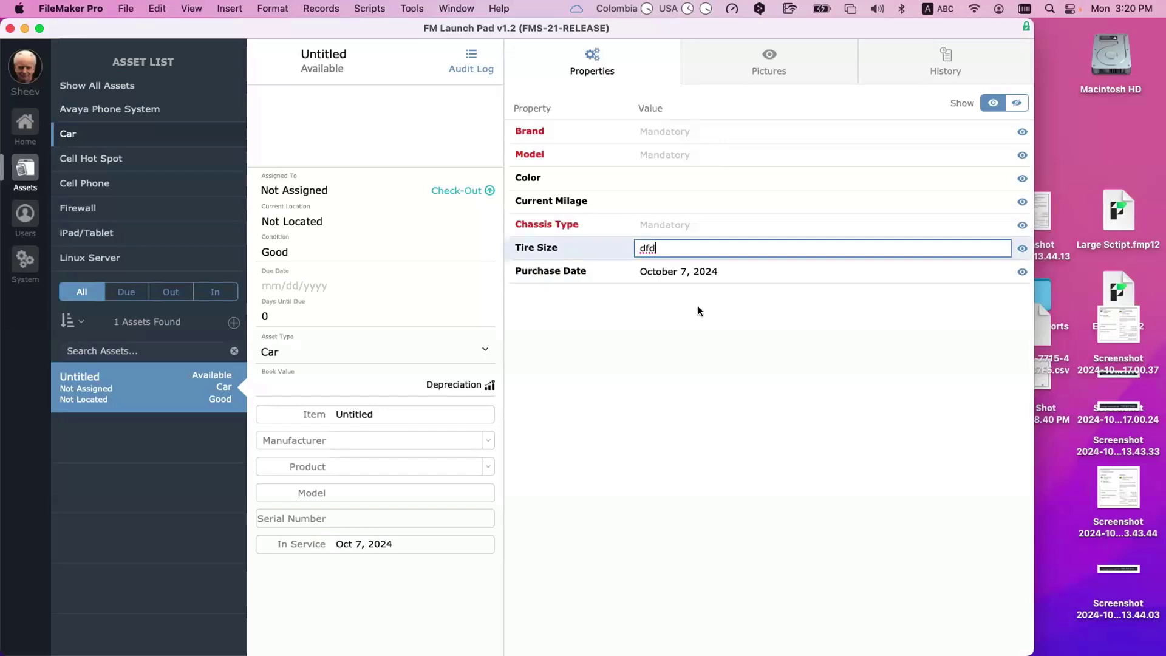
click(703, 325)
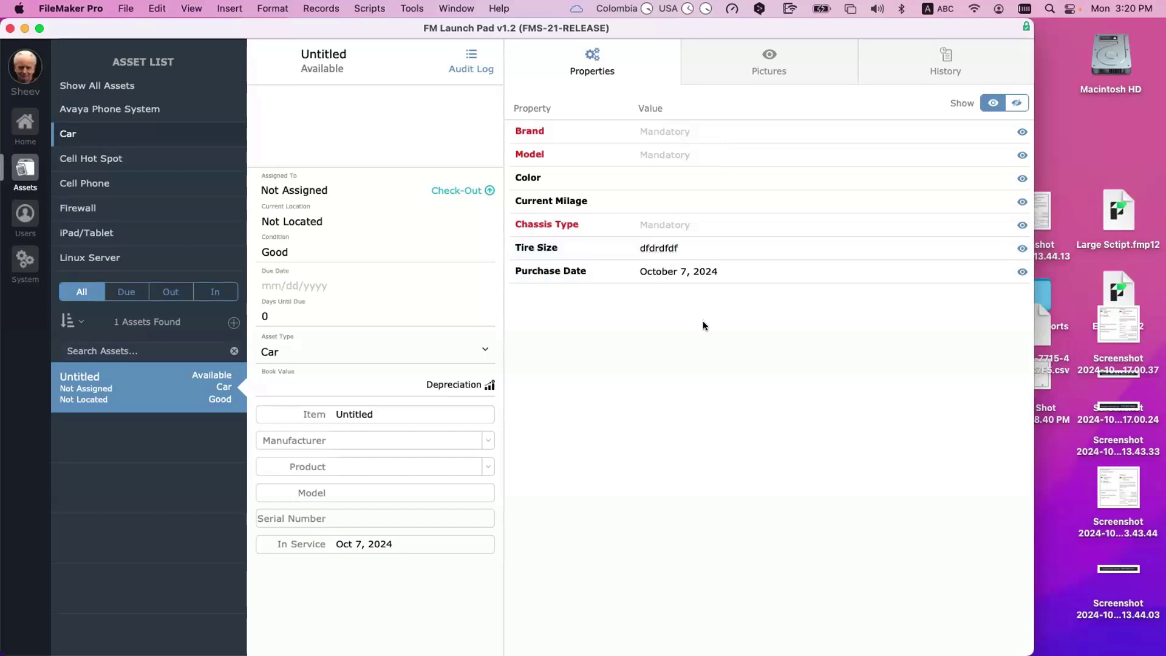
click(672, 199)
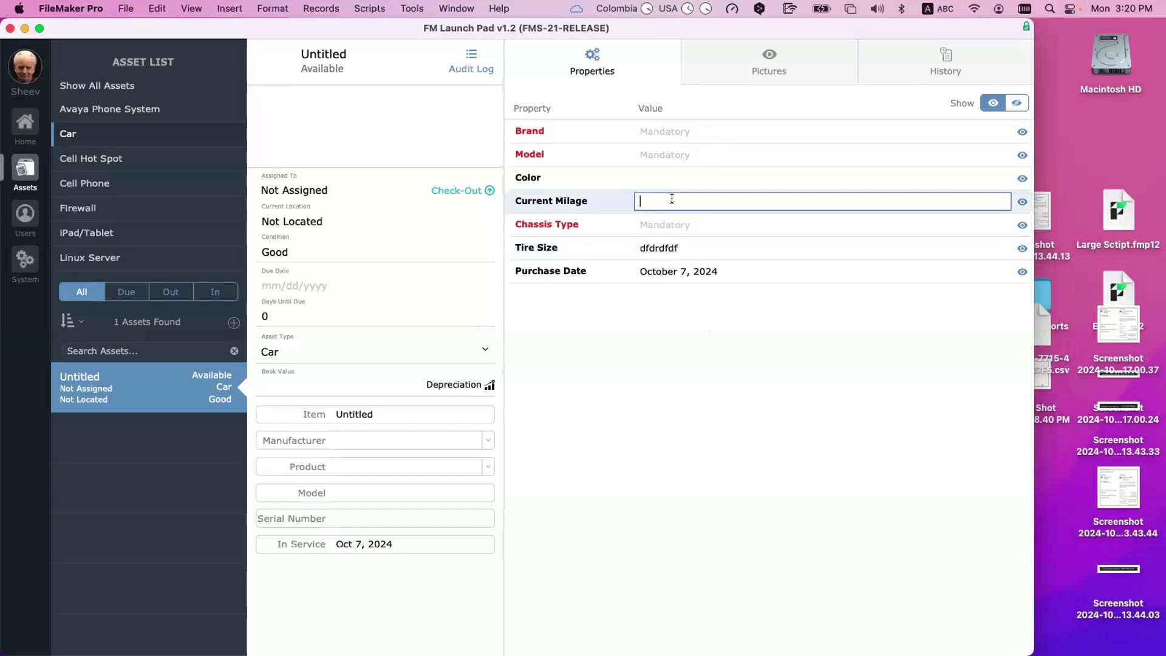
text(dfdfdfd)
click(724, 362)
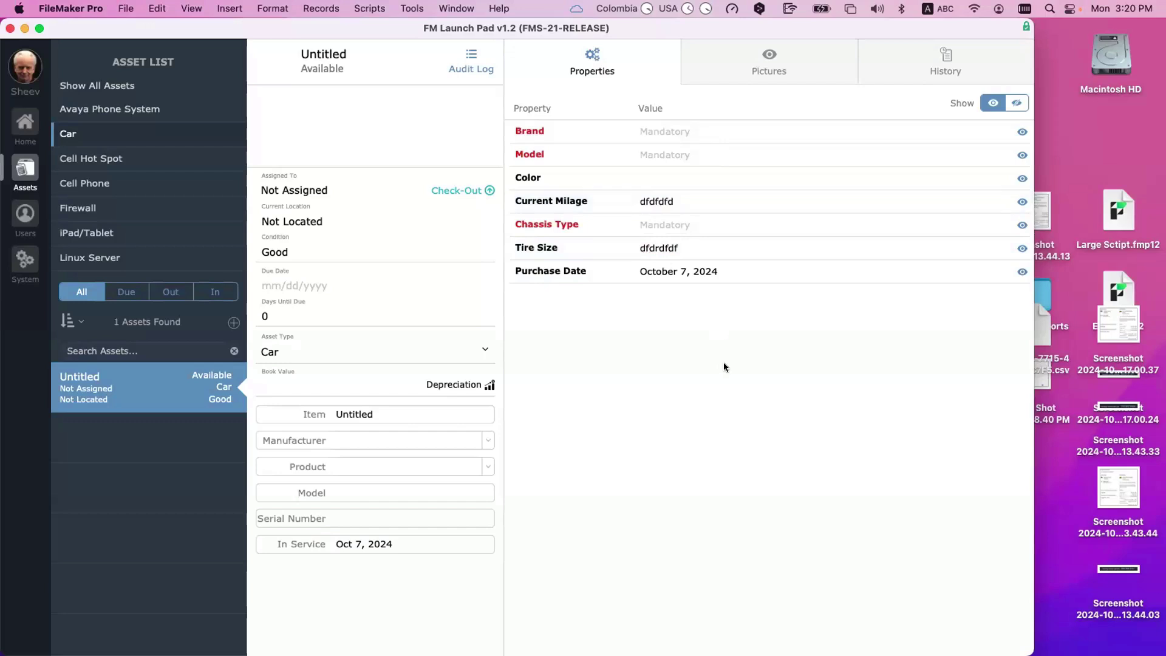
click(658, 204)
key(BackSpace)
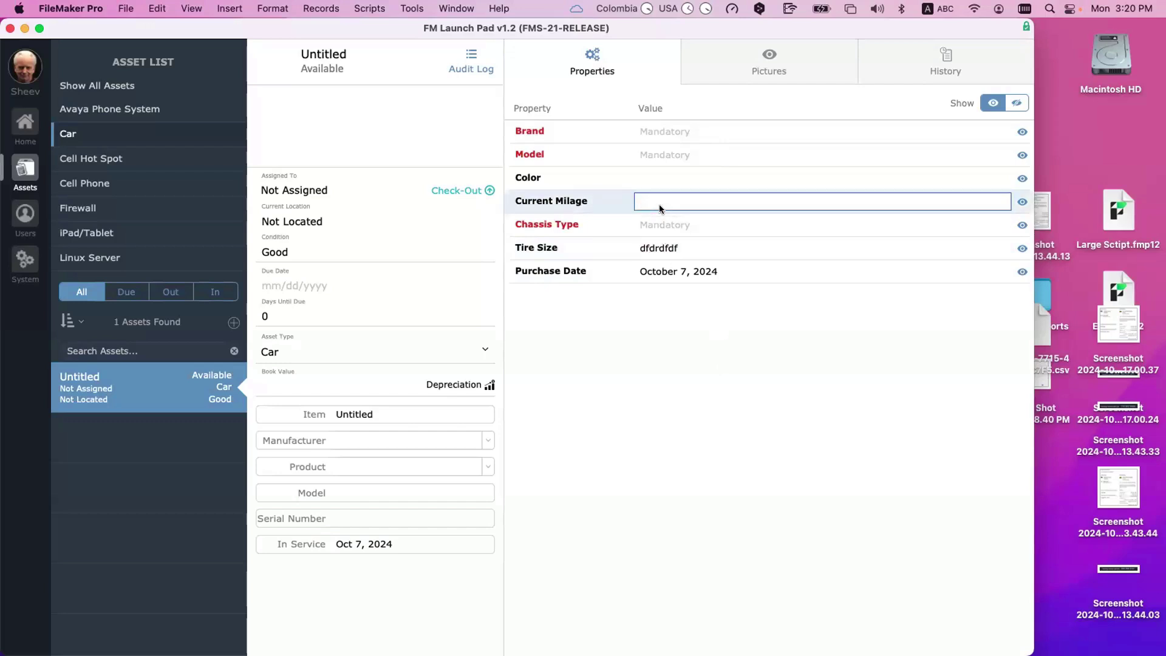
click(672, 250)
key(BackSpace)
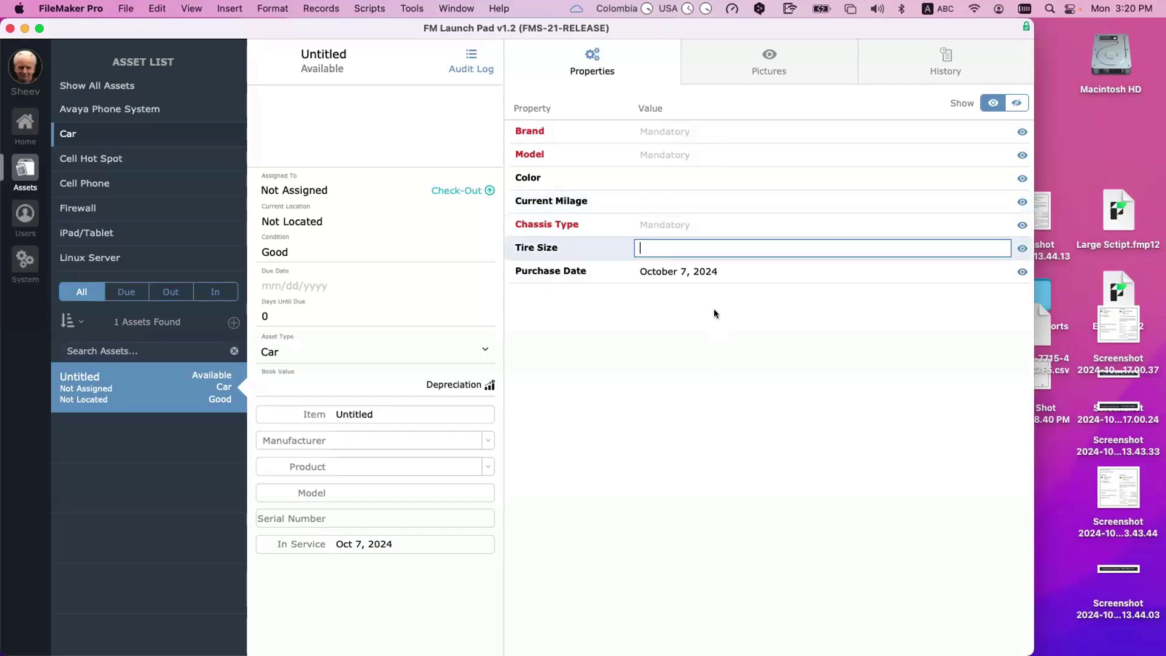
Step: Enter Brand Ford, Model F-150 and Color Gray, correcting Grey via spelling suggestions
click(656, 131)
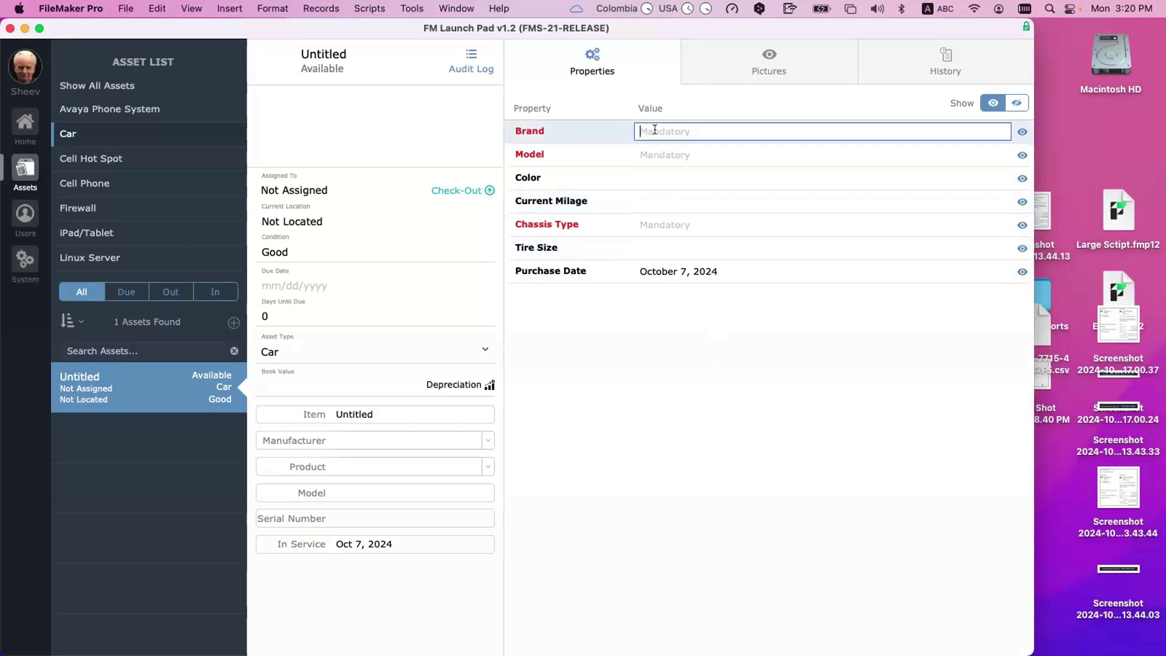
text(Ford)
click(662, 154)
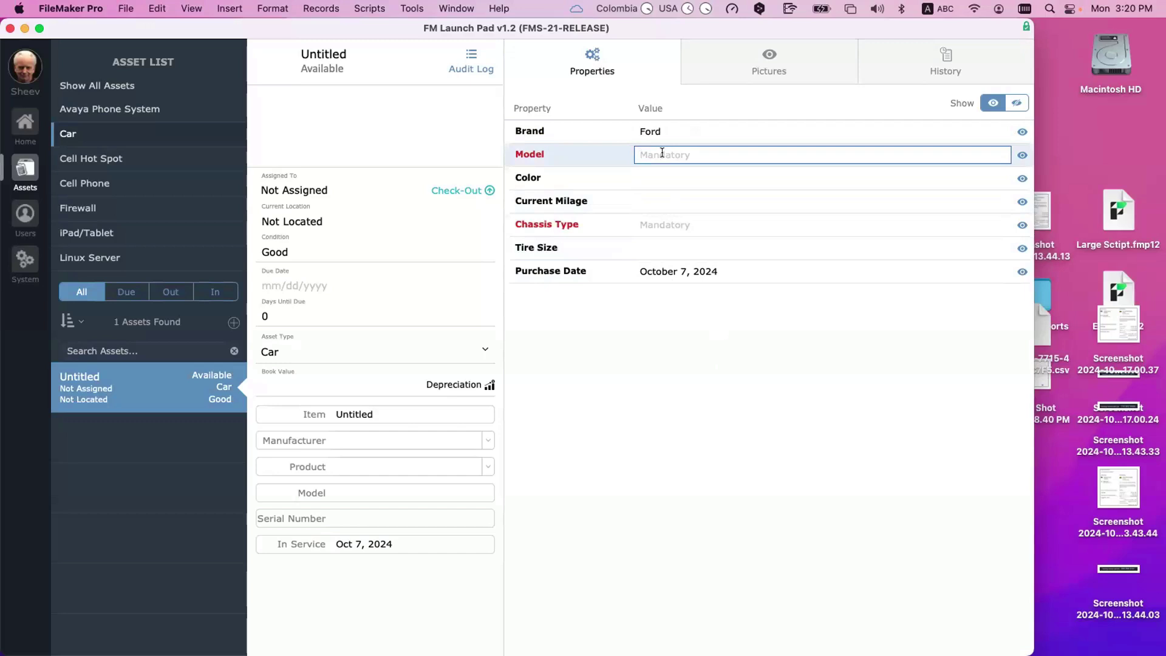
text(F-150)
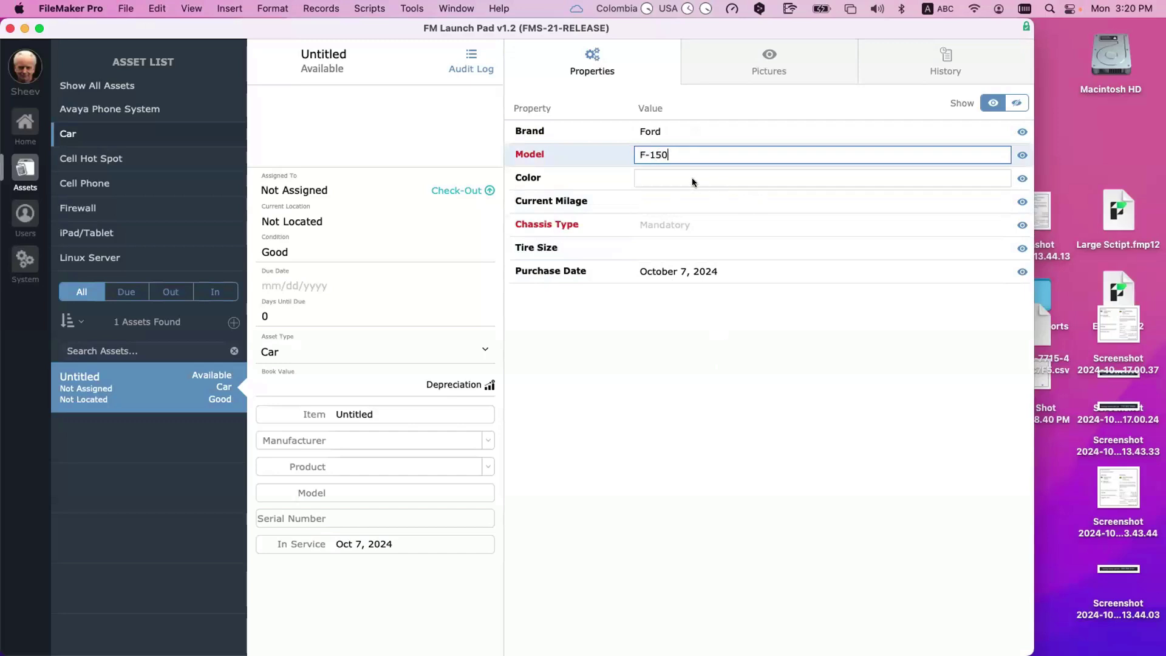
click(657, 178)
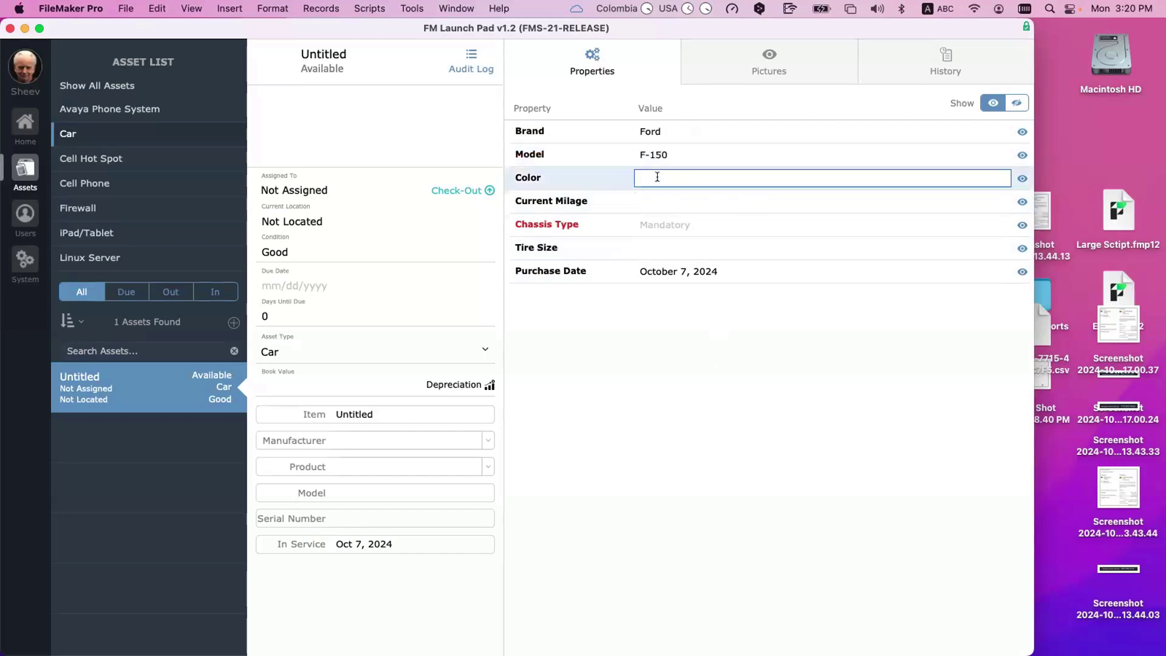
text(Grey)
click(705, 334)
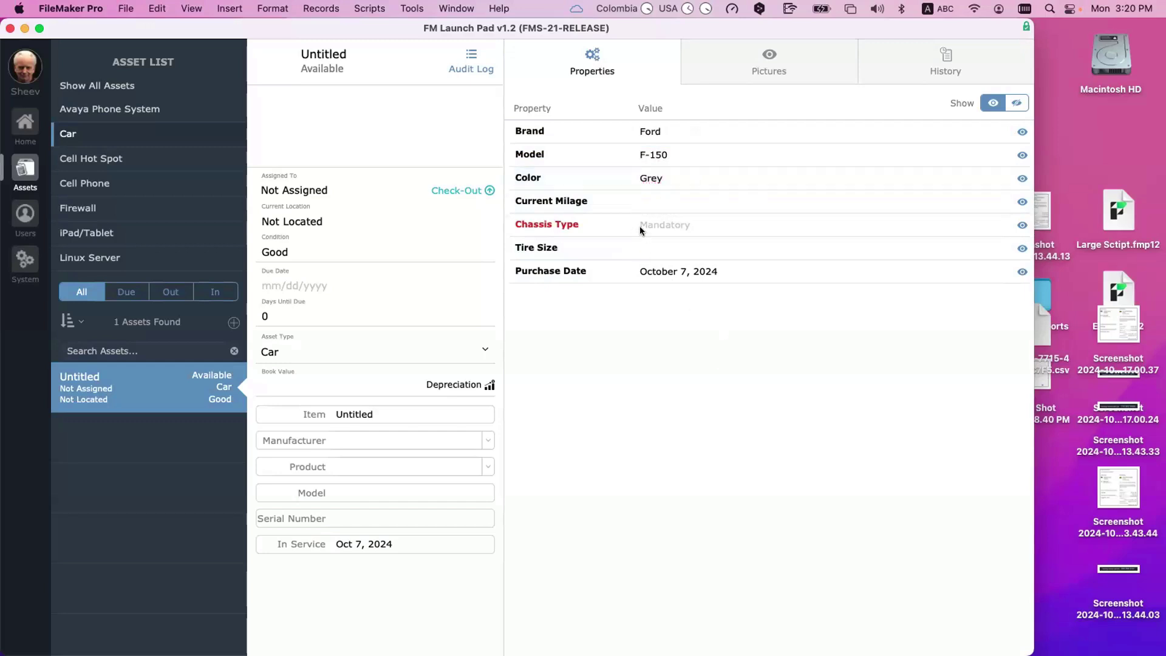
click(651, 178)
right_click(655, 178)
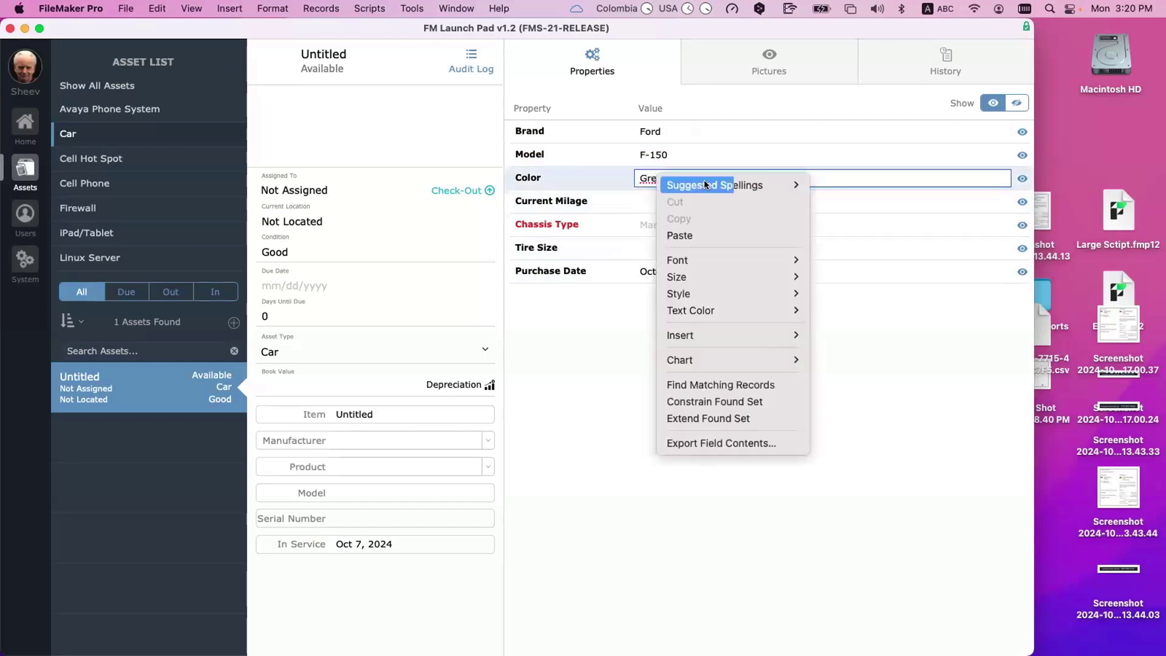
mouse_move(705, 185)
click(831, 182)
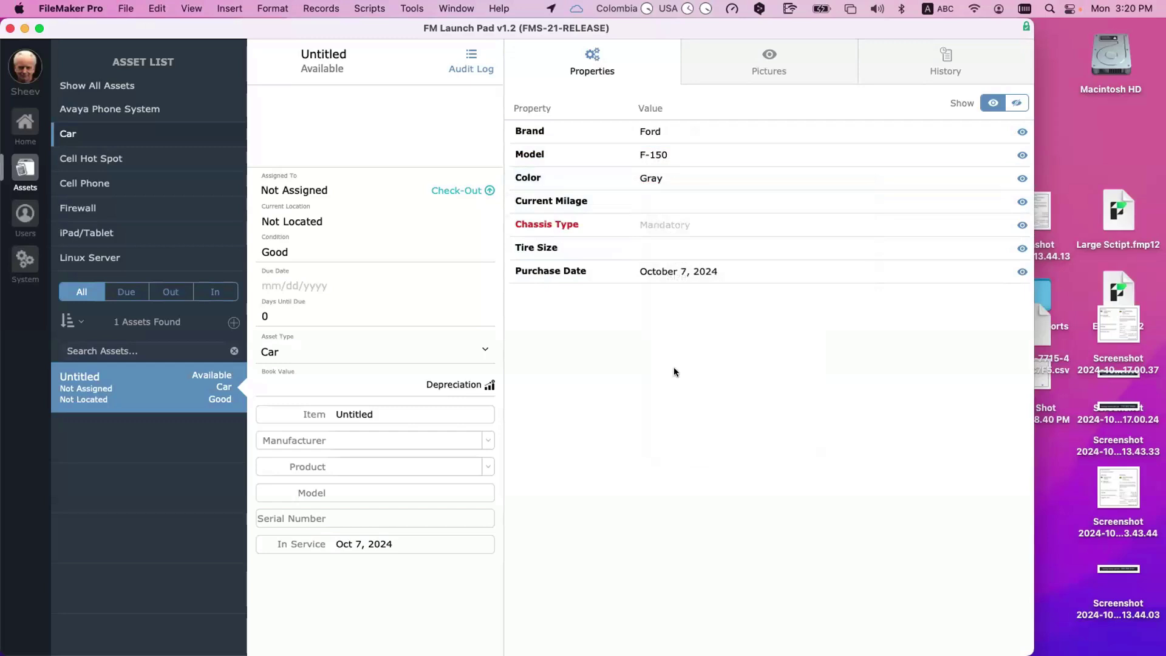
Step: Enter Current Milage 1000 and Chassis Type Truck
click(639, 201)
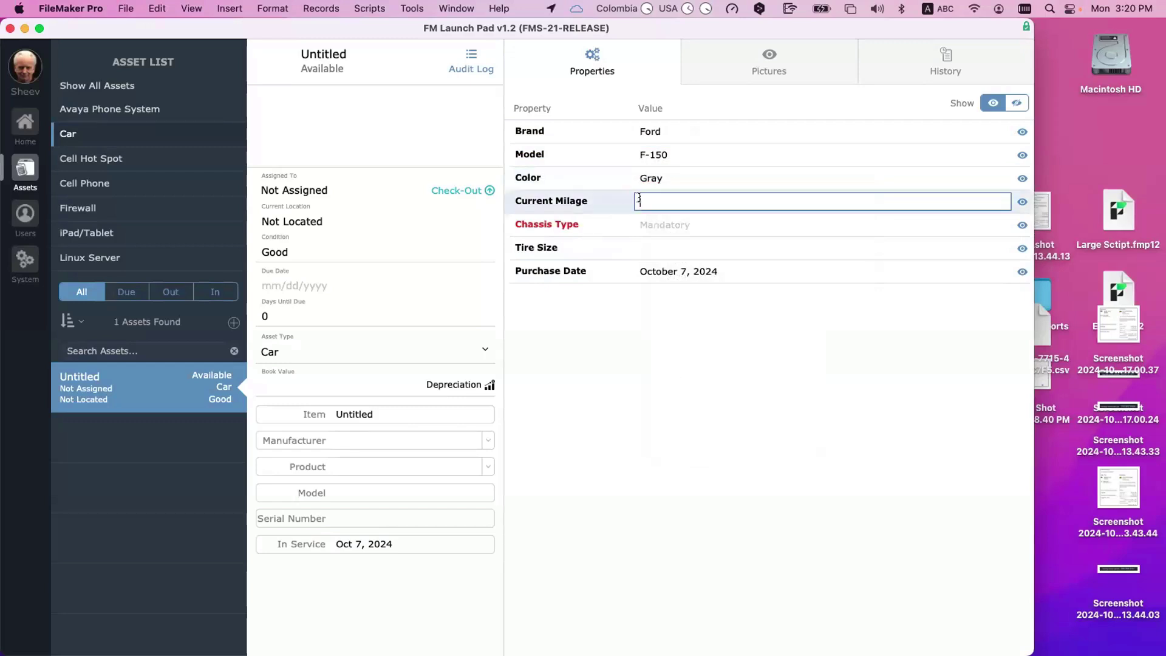
text(0)
key(BackSpace)
text(1000)
click(752, 381)
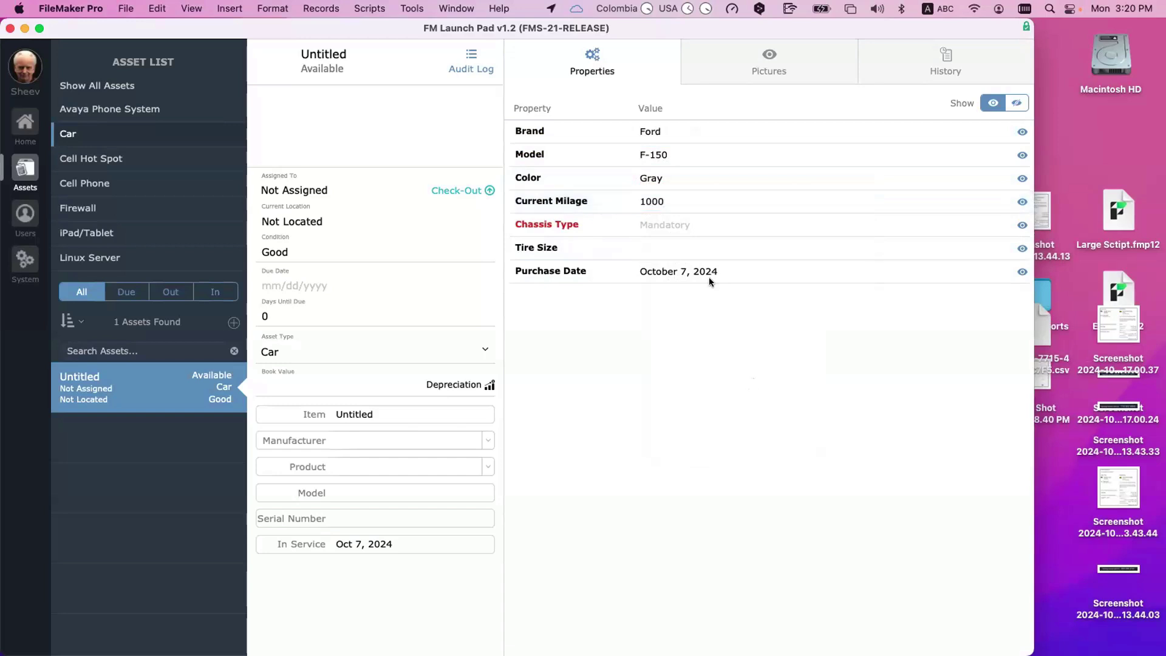
click(663, 219)
text(Pickup)
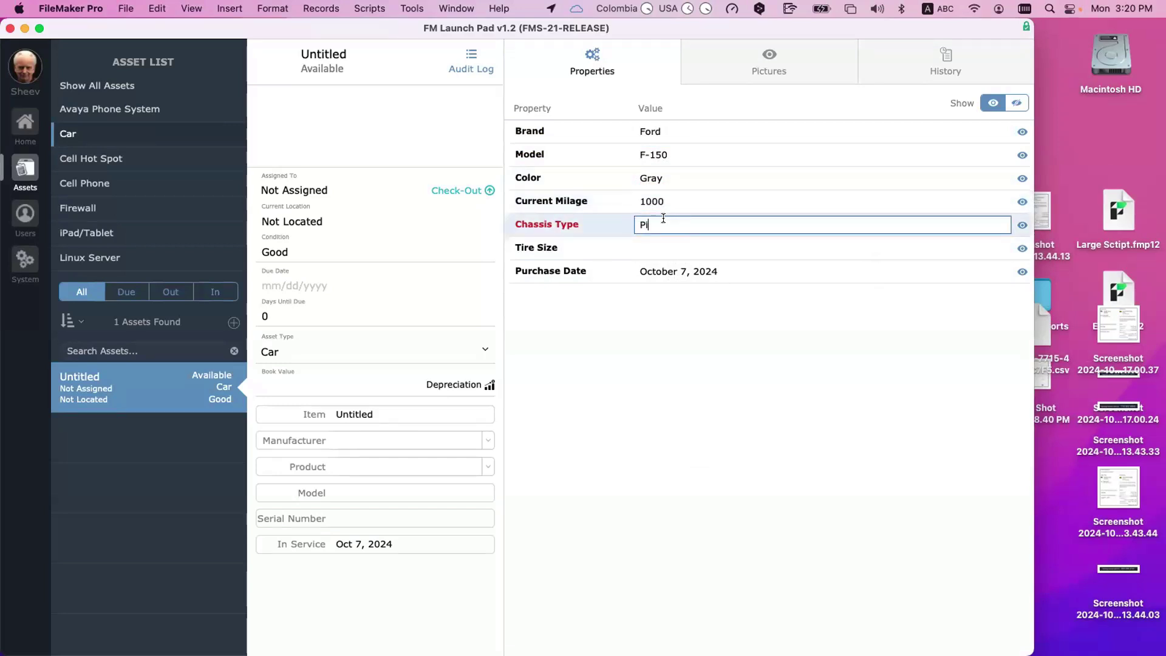
key(BackSpace)
key(BackSpace)
key(BackSpace)
key(BackSpace)
key(BackSpace)
key(BackSpace)
text(truck)
click(646, 224)
key(BackSpace)
text(T)
click(702, 323)
Step: Set the Tire Size to 255x18
click(658, 243)
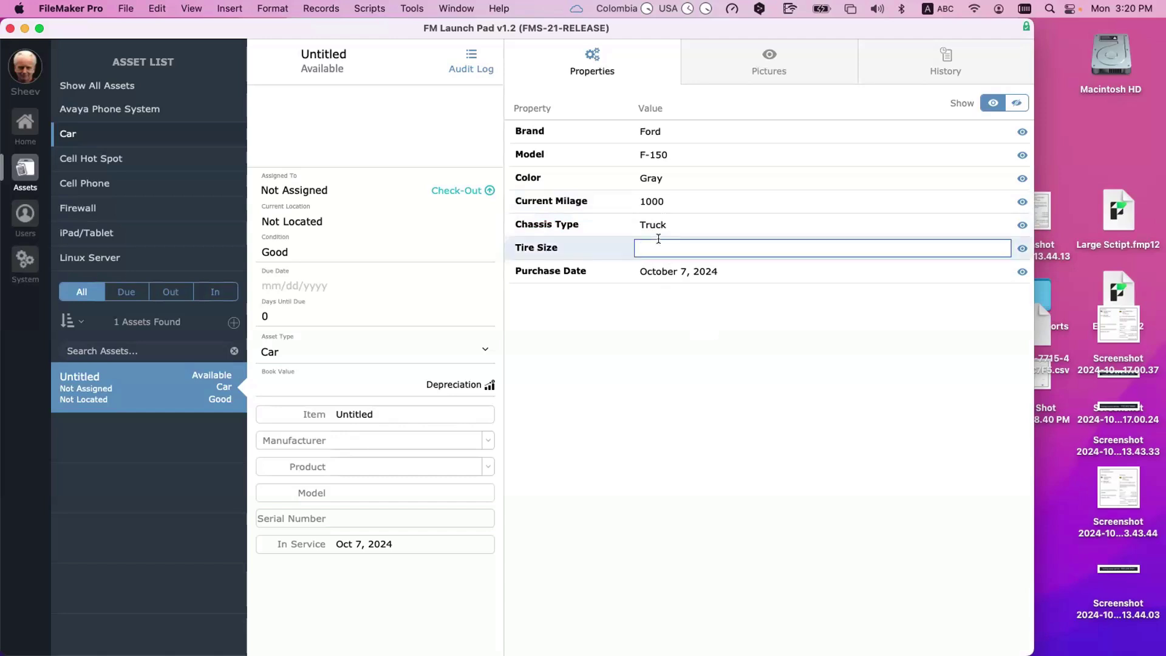
text(255)
click(686, 375)
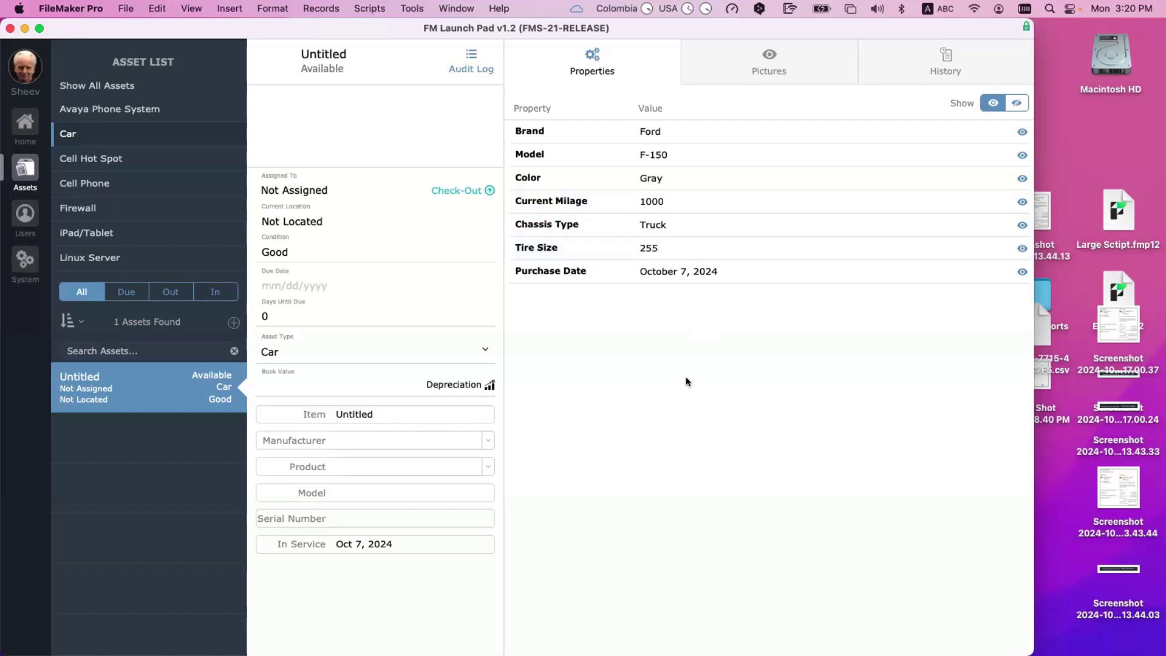
click(671, 241)
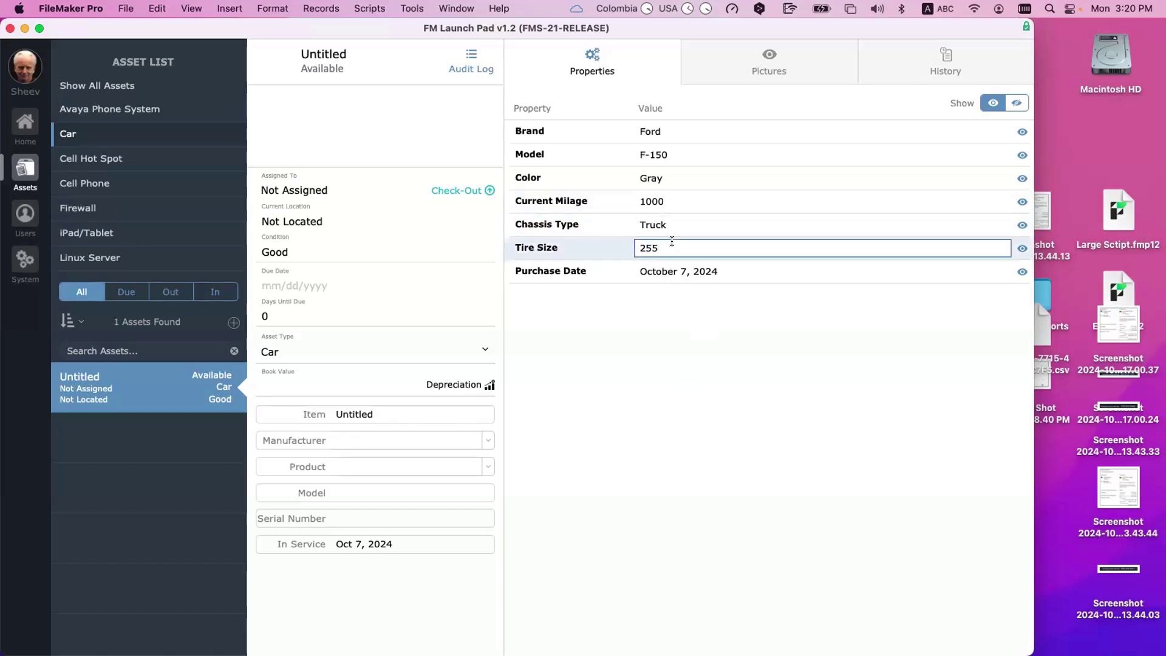
text(x18)
click(702, 336)
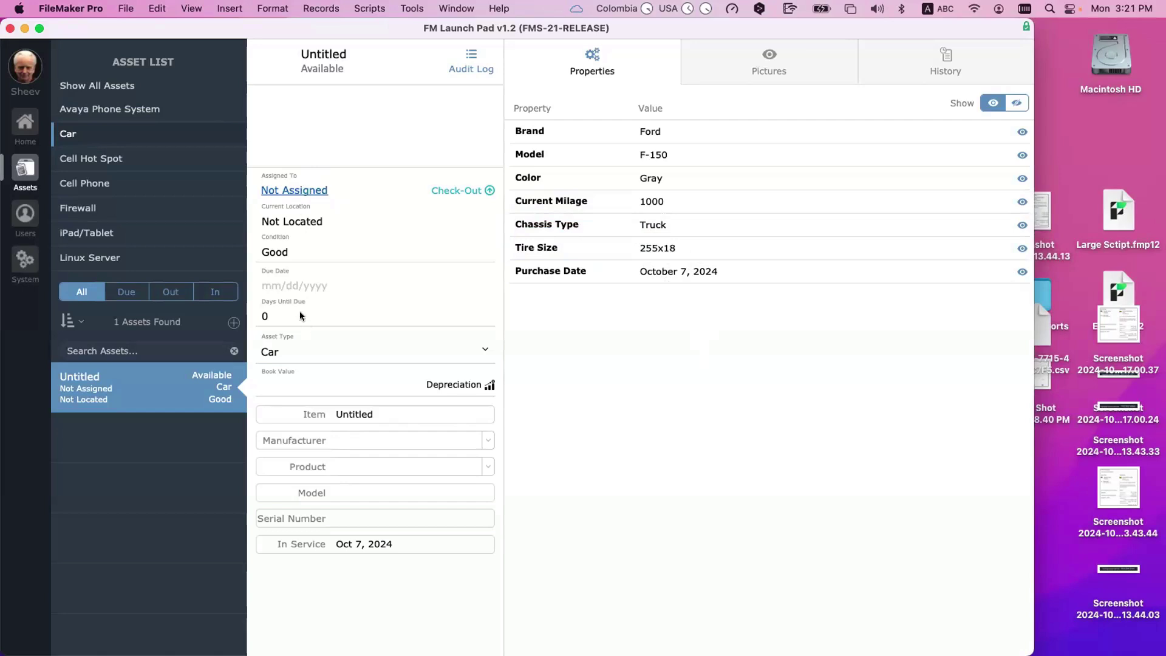
click(320, 116)
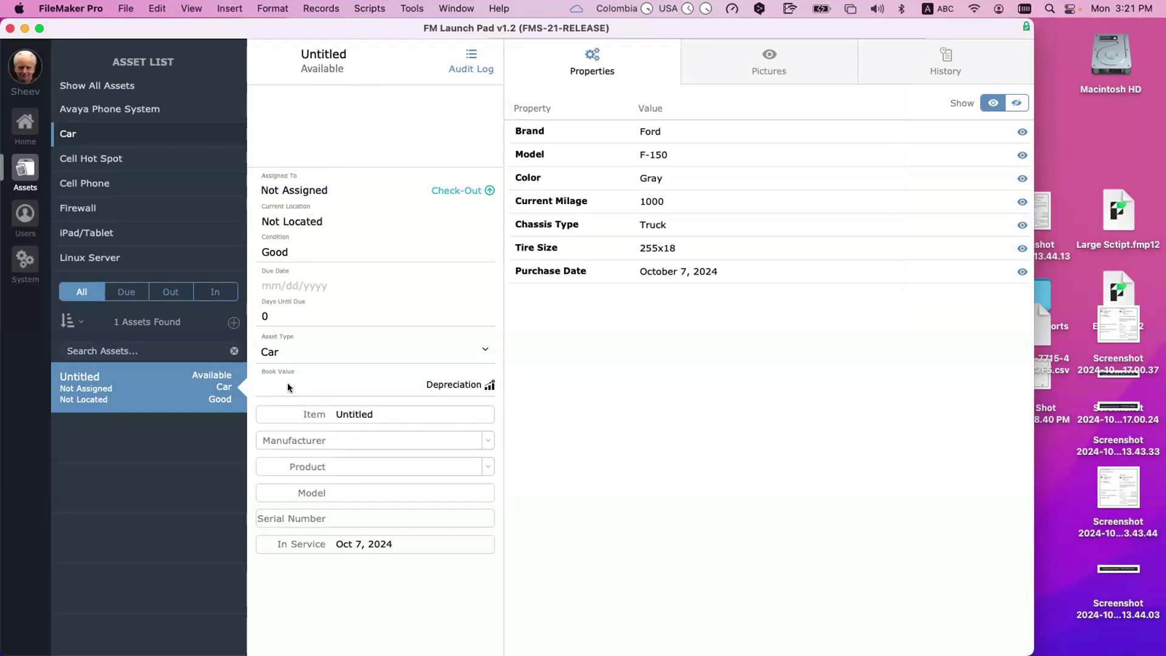
Step: Replace the Untitled item name with 'Corporate truck', leaving Manufacturer empty
click(382, 416)
triple_click(387, 415)
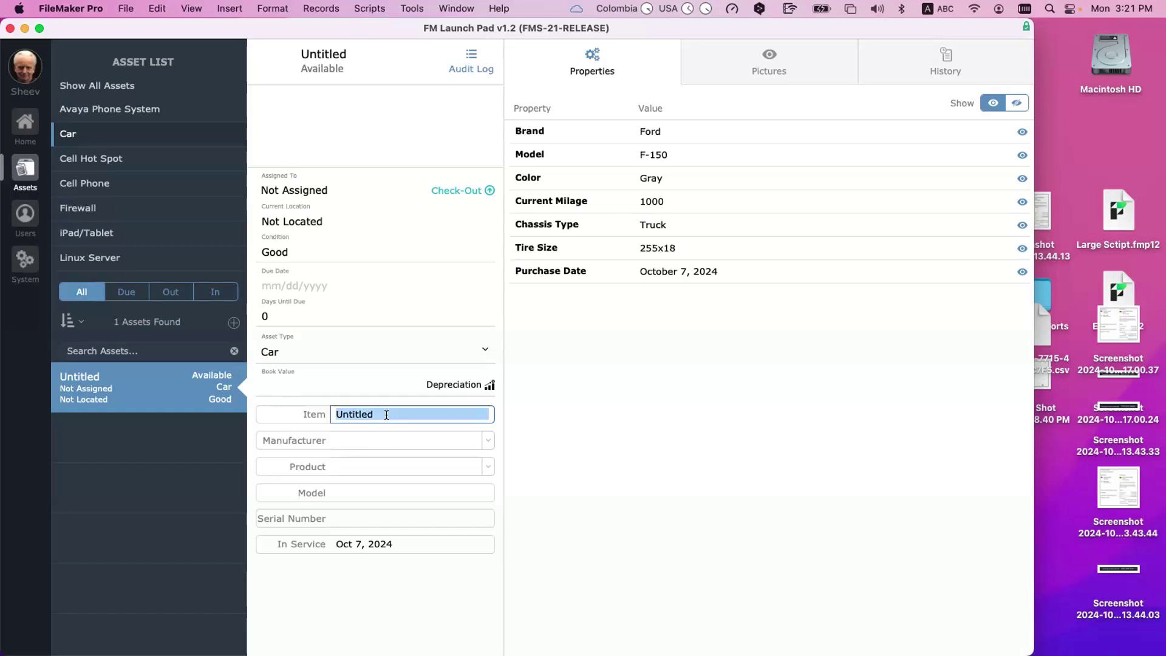
text(Ford)
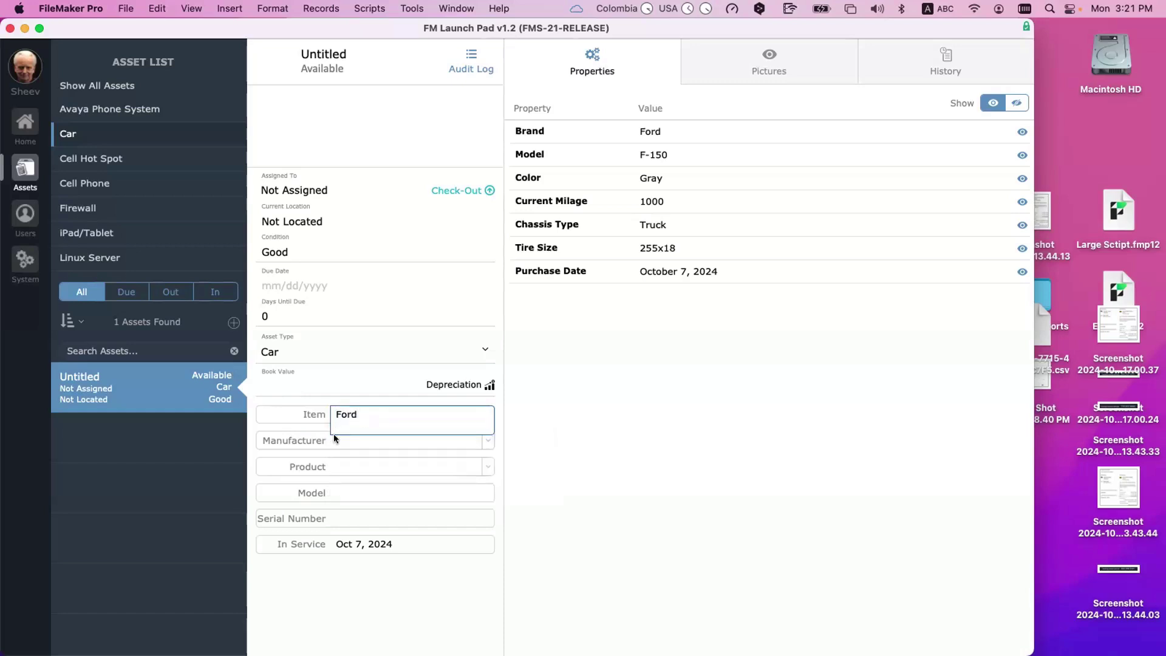
click(358, 411)
triple_click(357, 411)
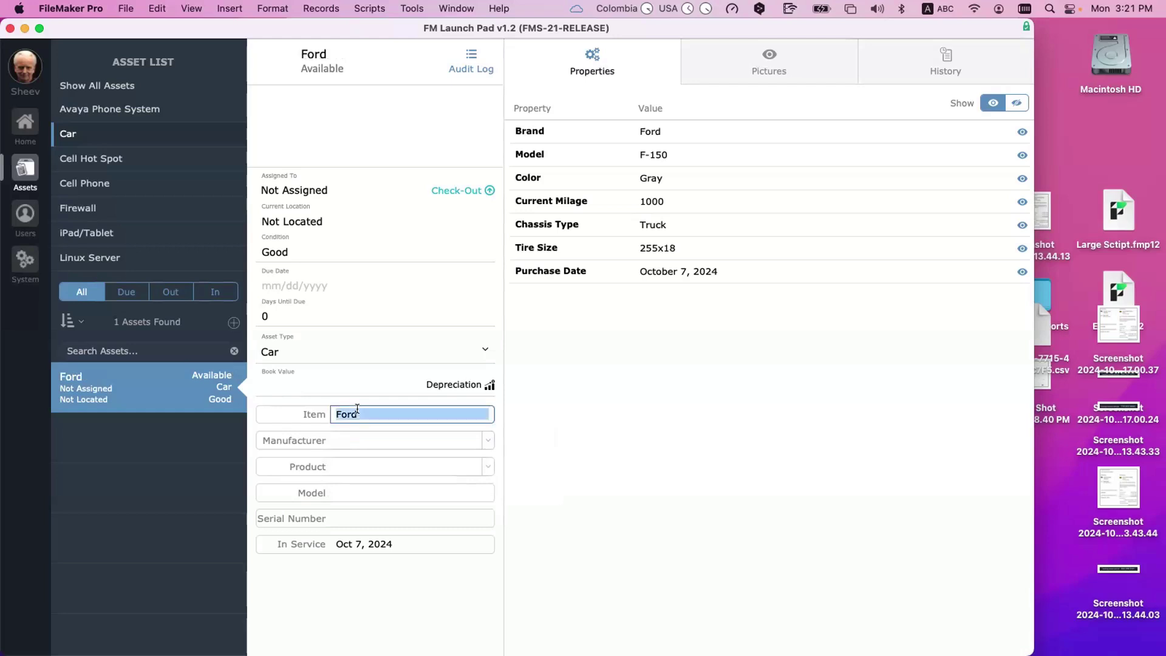
key(Down)
key(Return)
key(BackSpace)
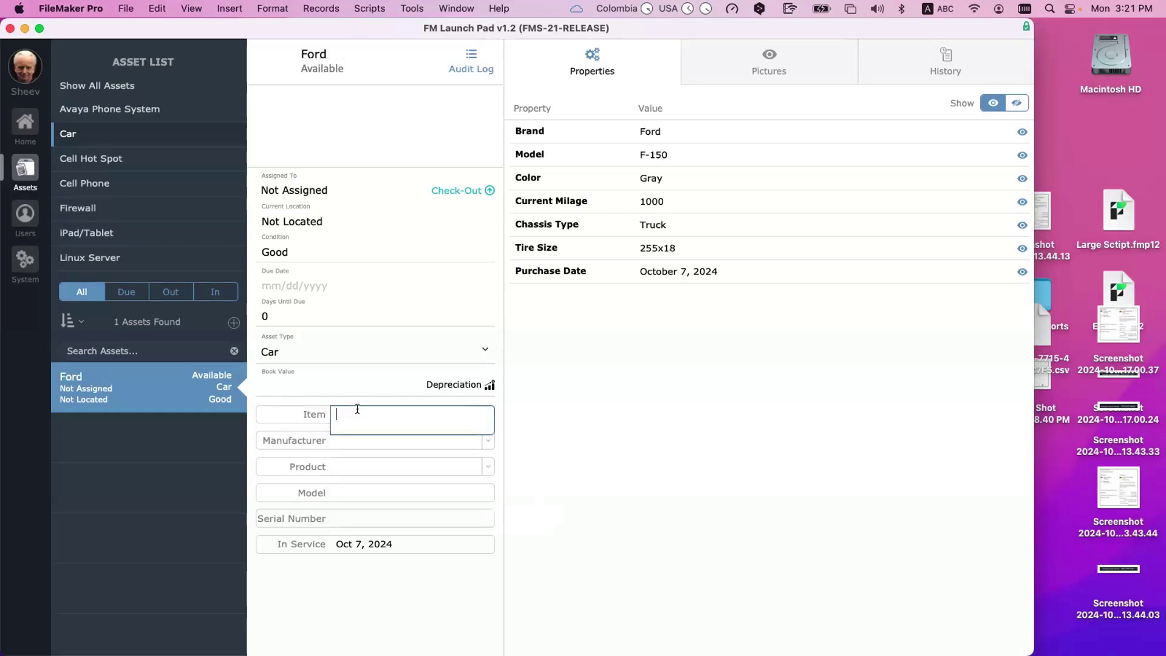
text(Co)
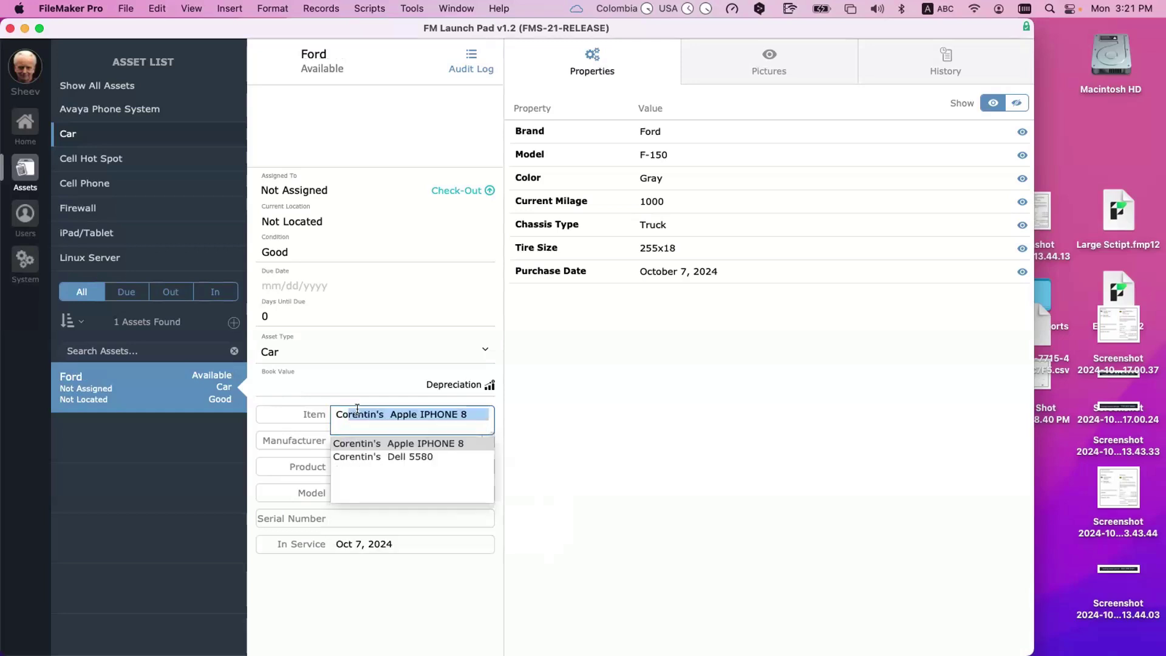
text(rpo)
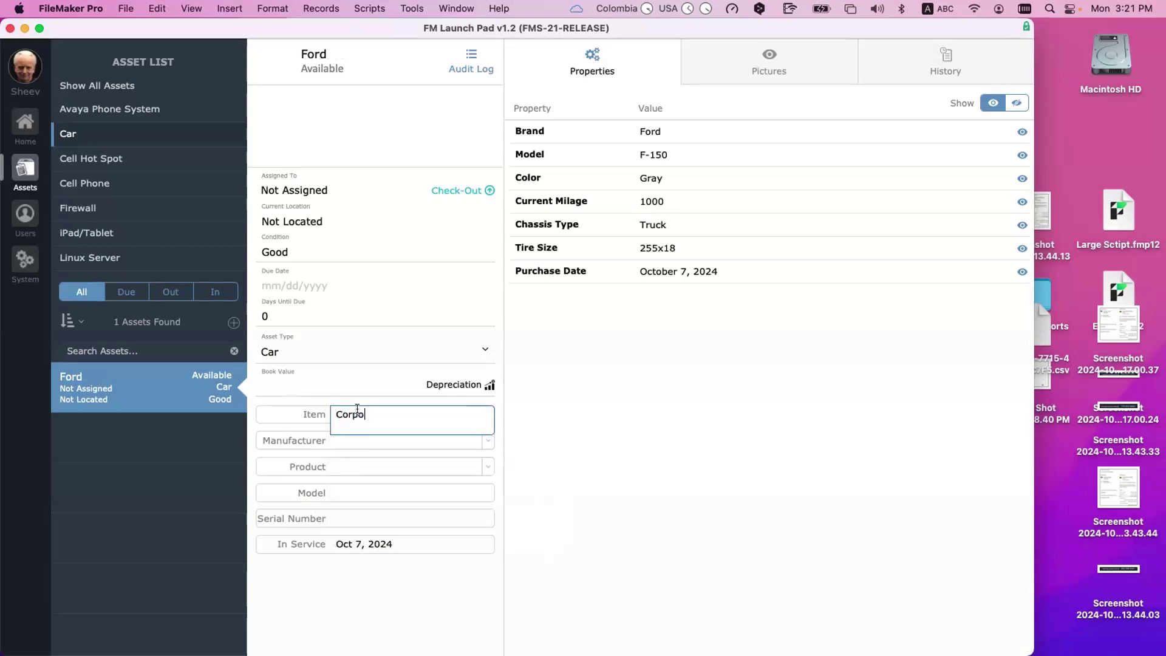
text(rate truck)
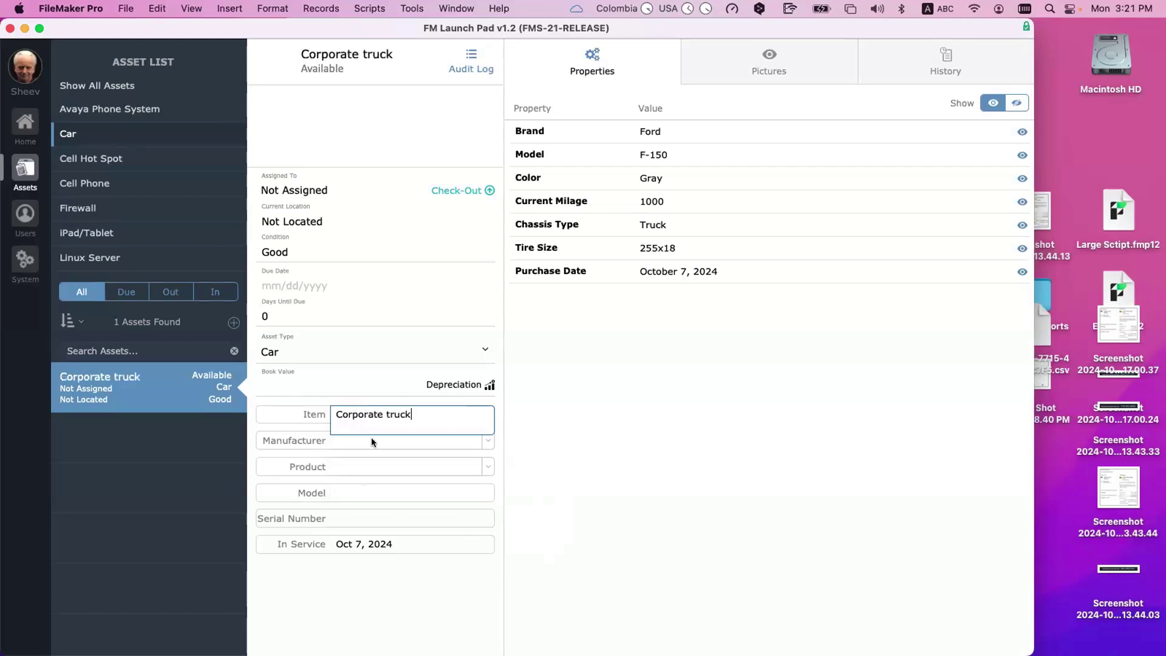
key(Return)
key(Tab)
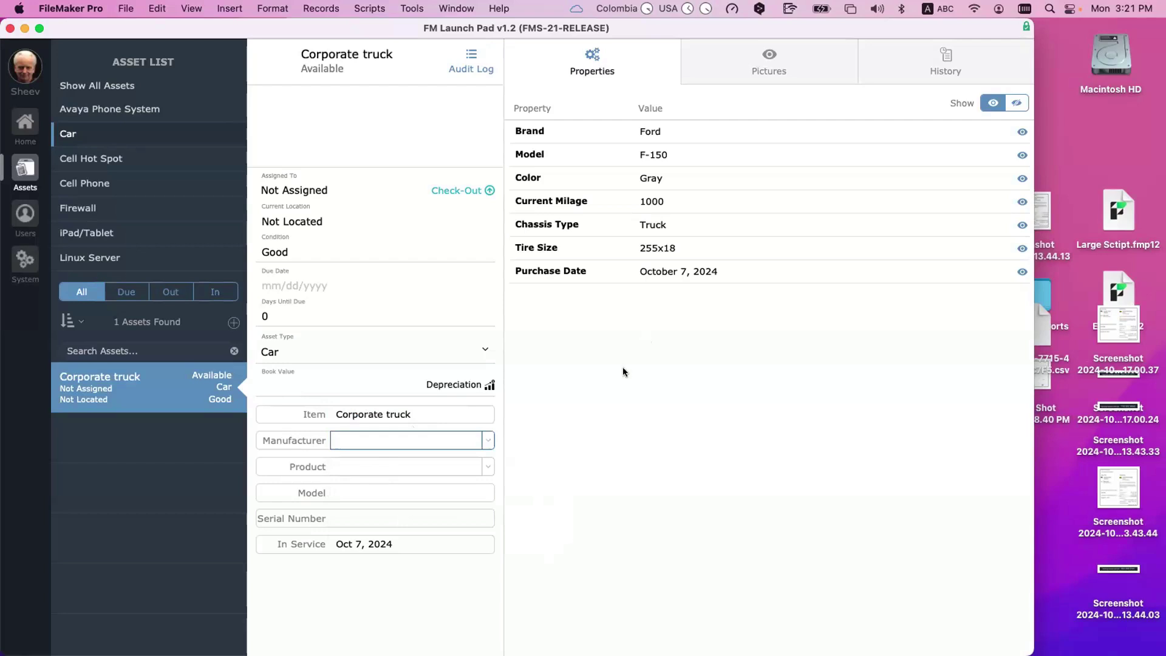
click(615, 333)
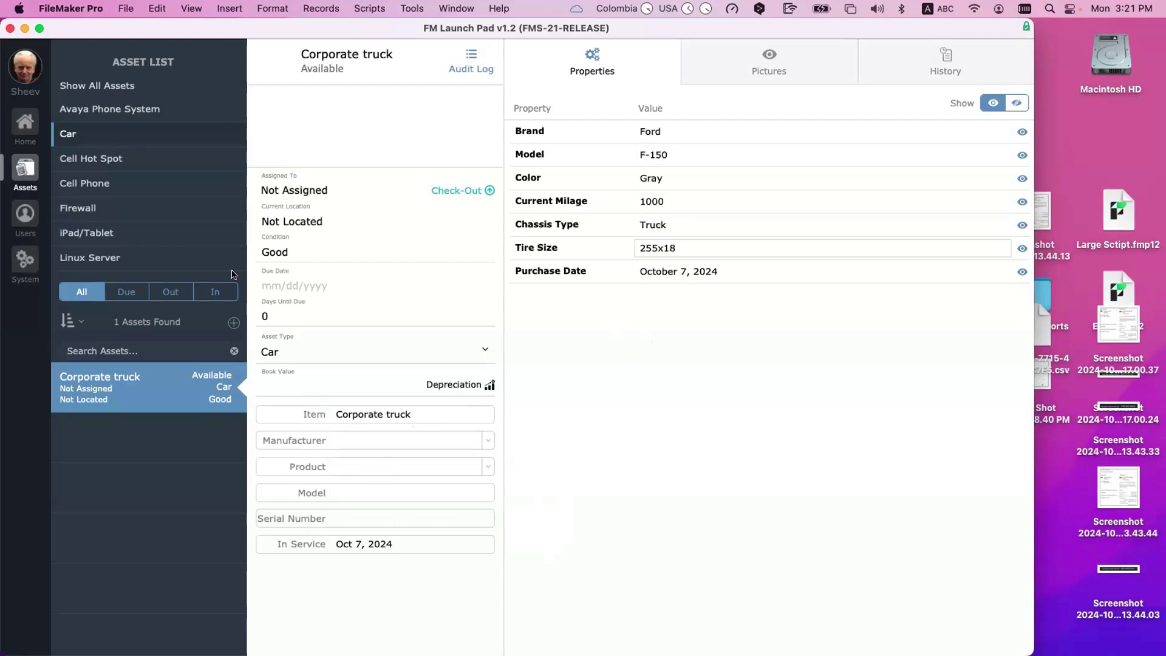
Step: Create a new Car asset and name it 'Secretary Comuting Car'
click(233, 324)
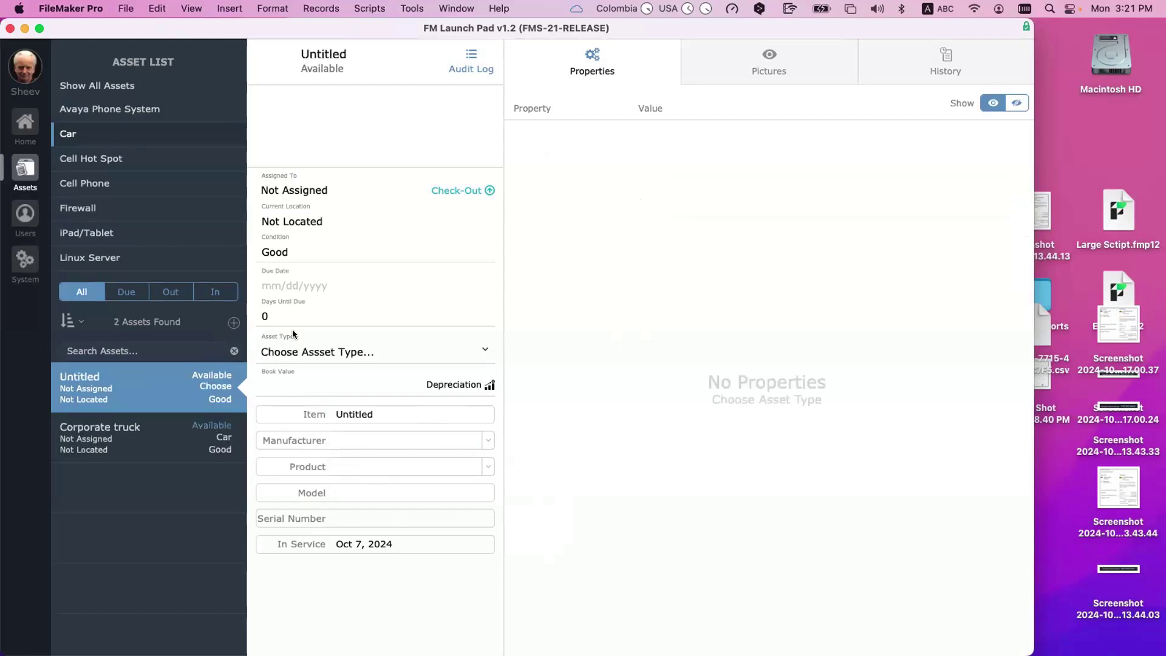
click(359, 357)
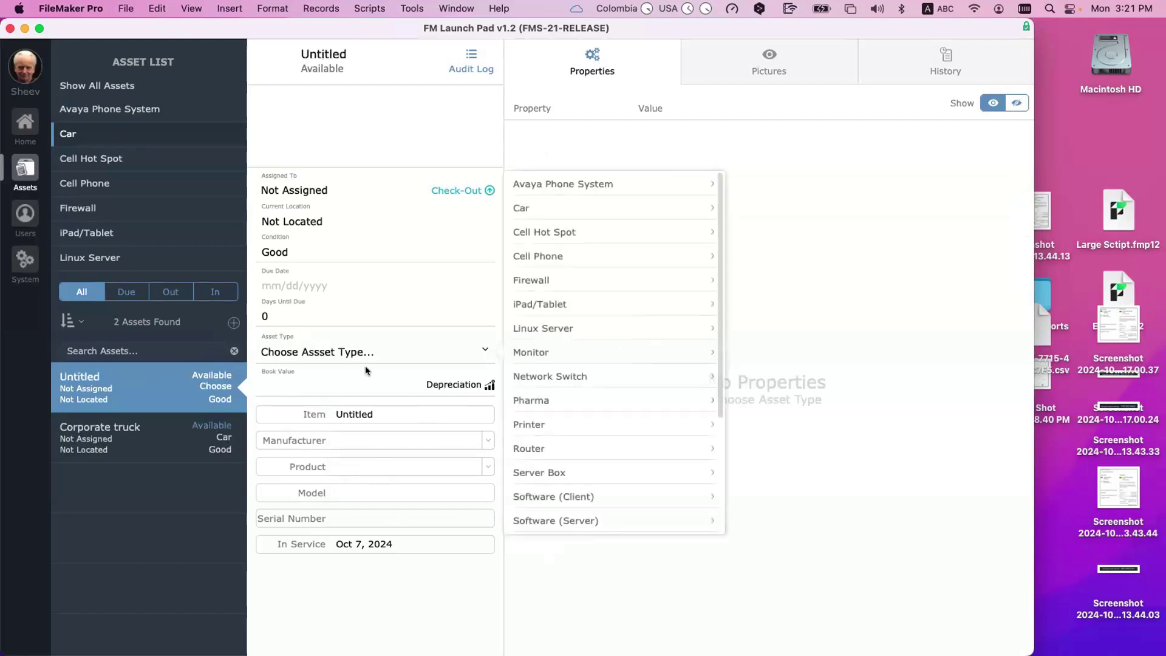
click(523, 209)
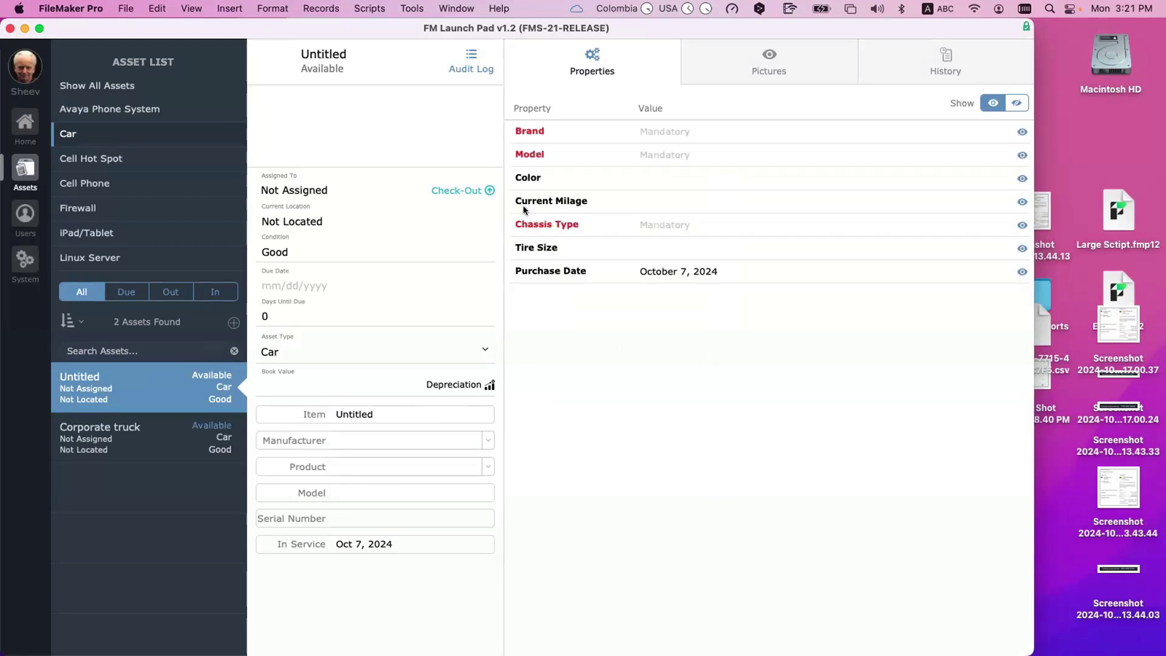
click(374, 415)
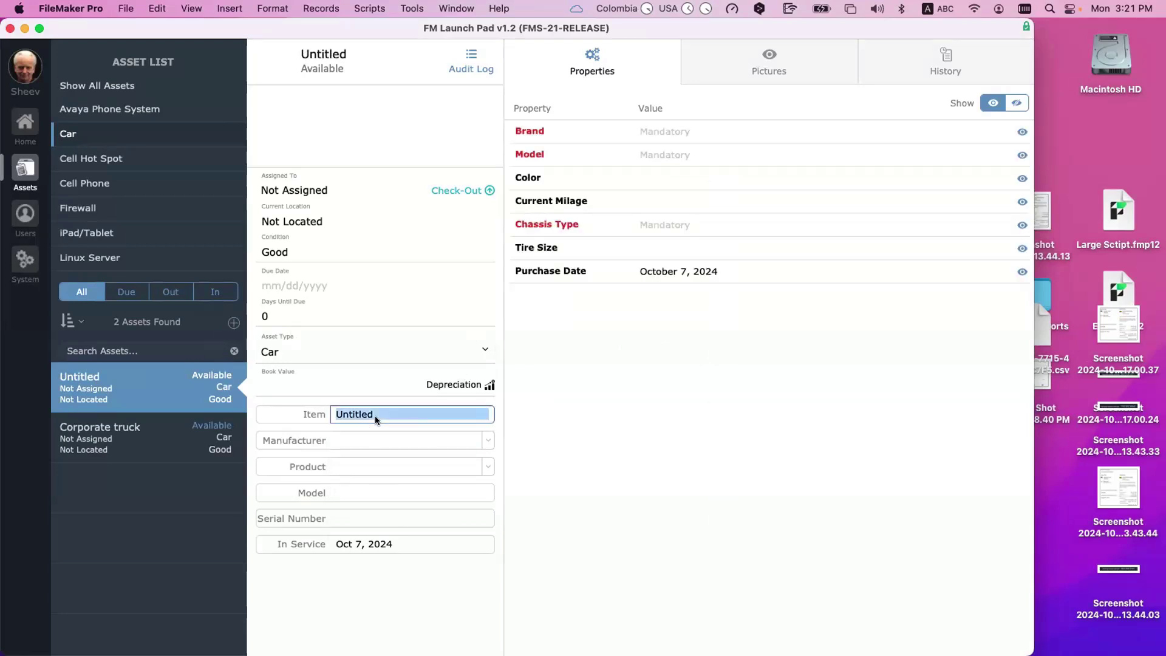
text(Secretary C)
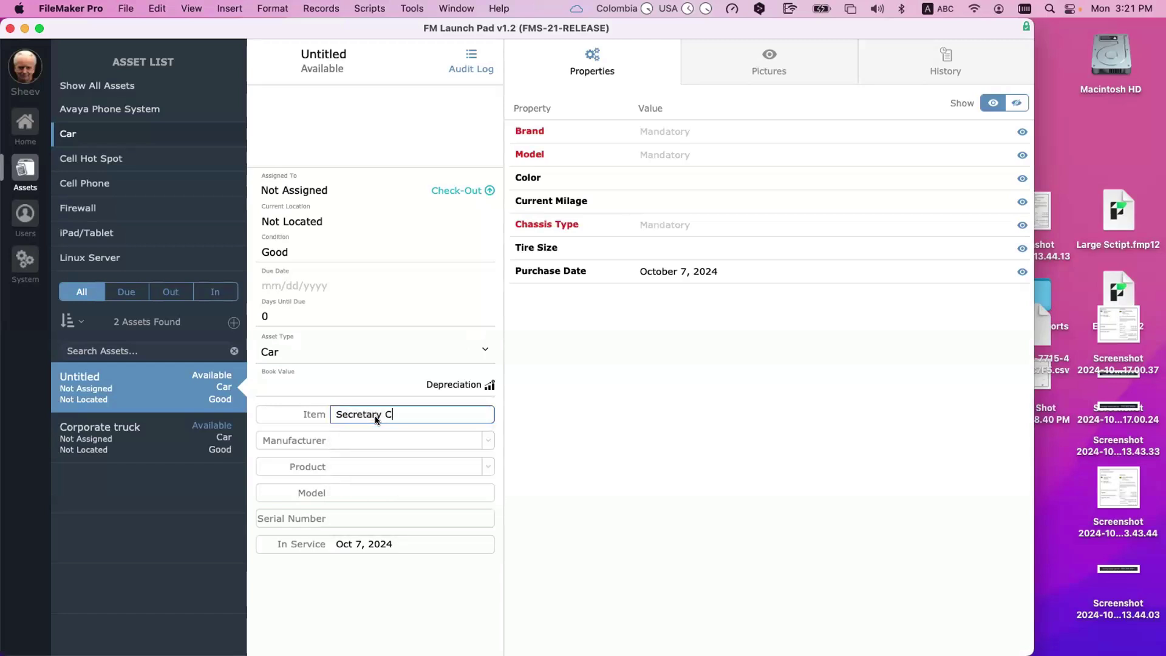
text(omunting Car)
click(413, 414)
key(BackSpace)
Step: Enter Brand Chevrolet, Color Black and Current Milage 15000 for the second car
click(658, 134)
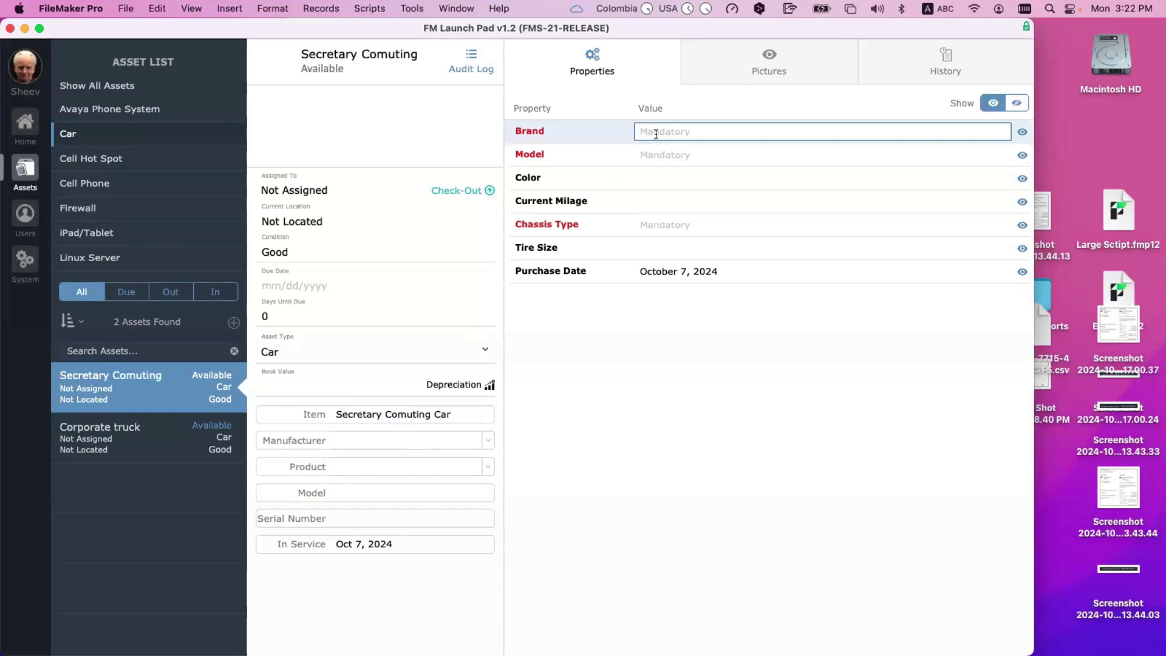
text(Chevrolet)
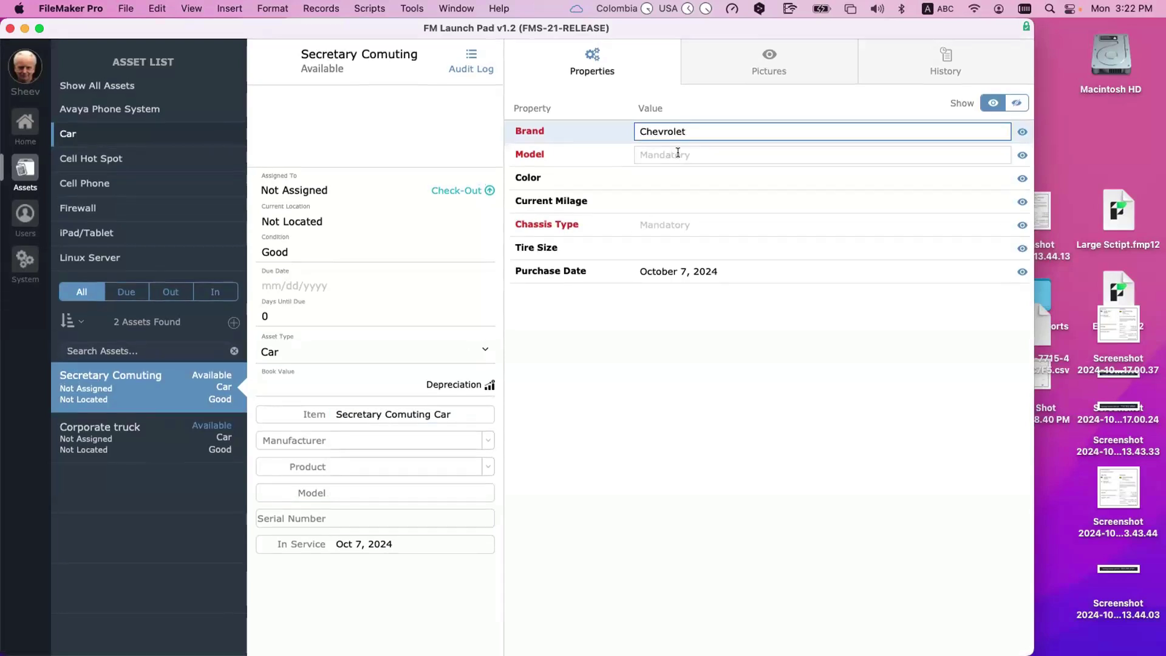
click(678, 153)
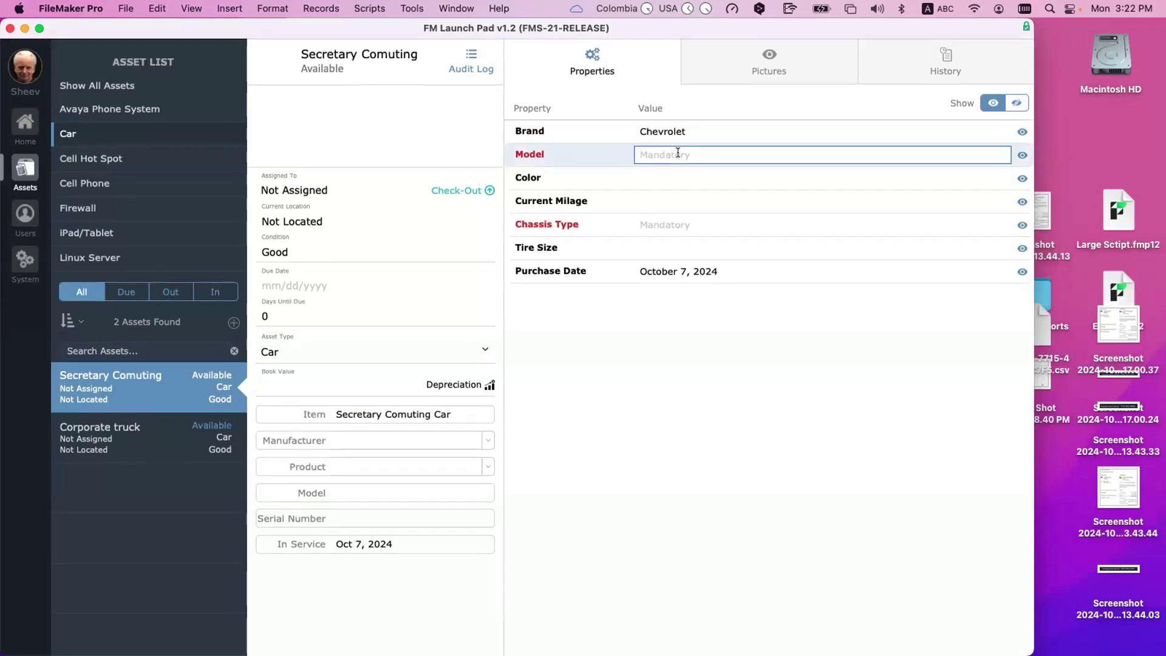
click(663, 179)
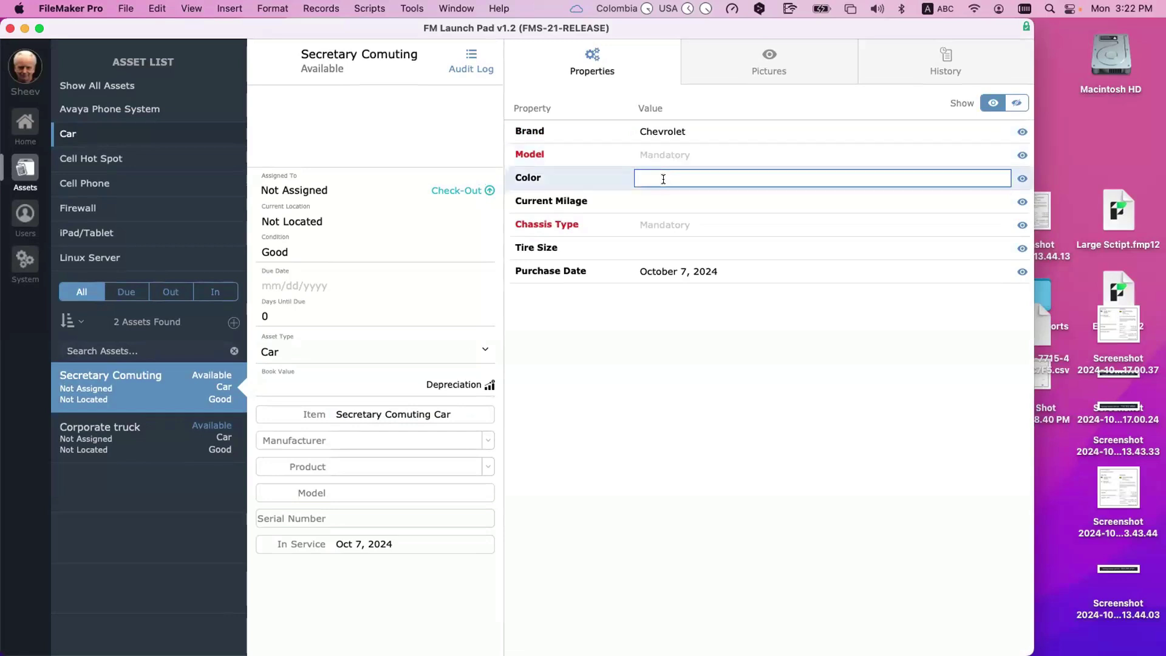
text(Black)
click(668, 203)
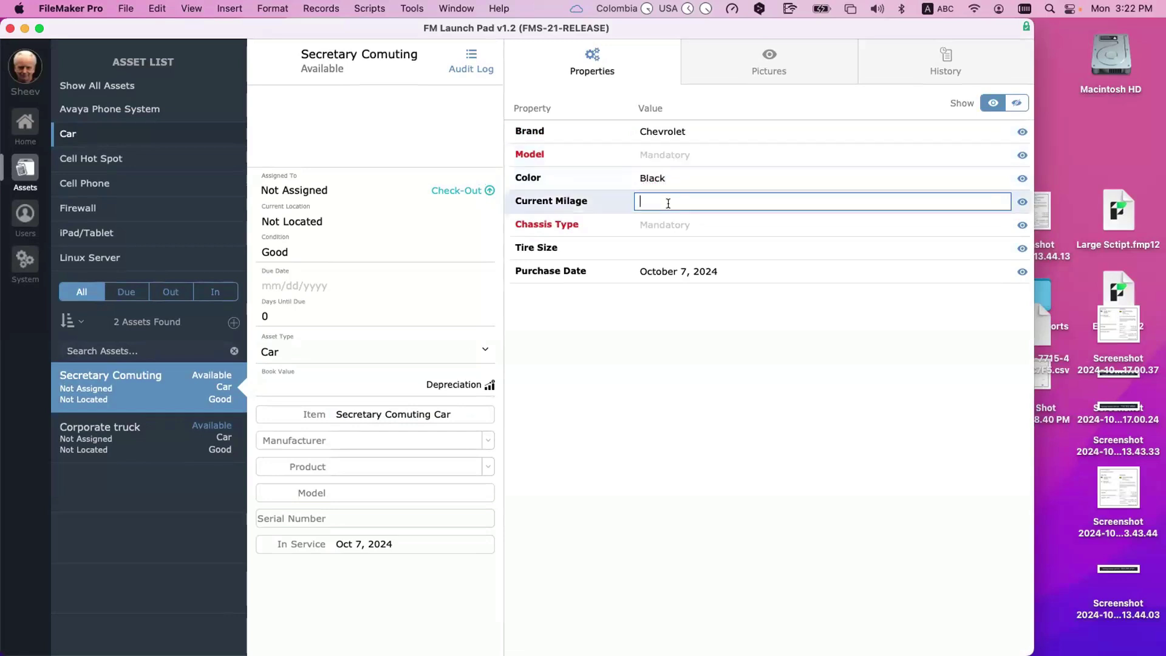
text(15000)
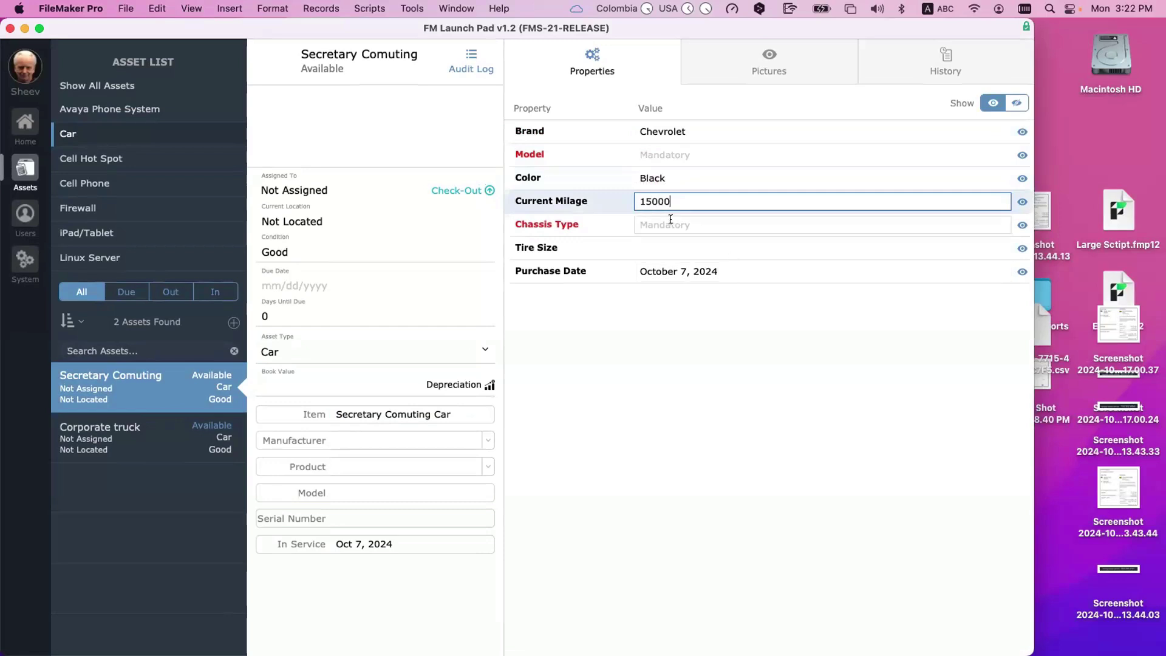
click(671, 220)
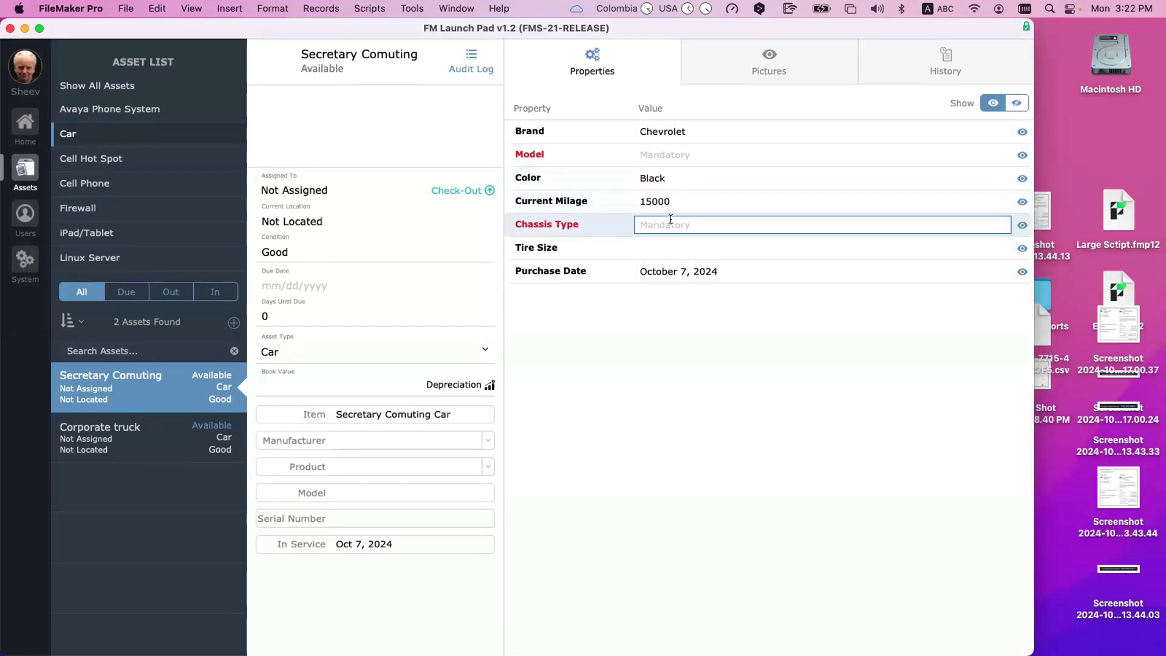
Step: Set Chassis Type Compact, Tire Size 195x15 and Purchase Date October 2, 2024
text(Compact)
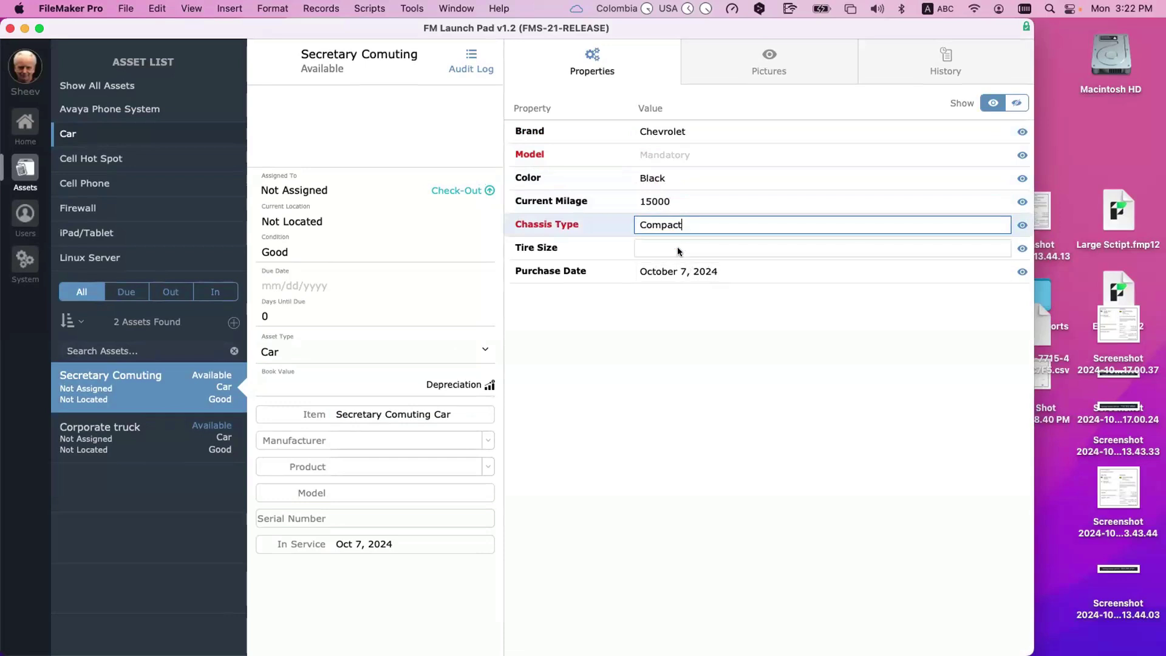
click(678, 246)
text(1)
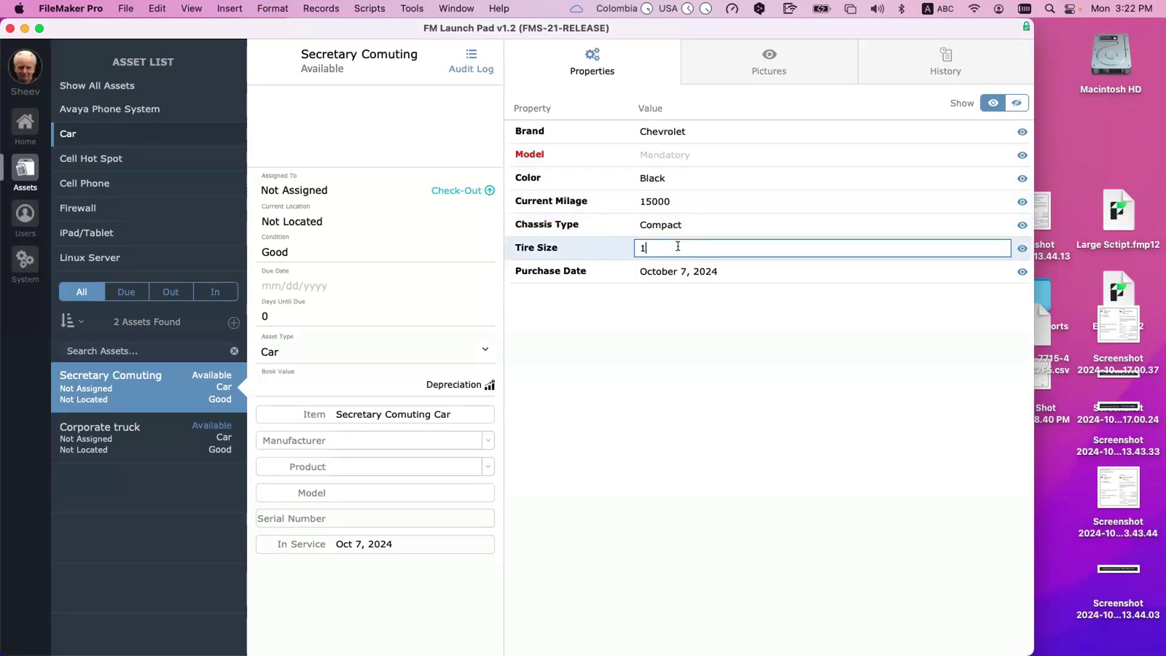
text(95x15)
click(732, 326)
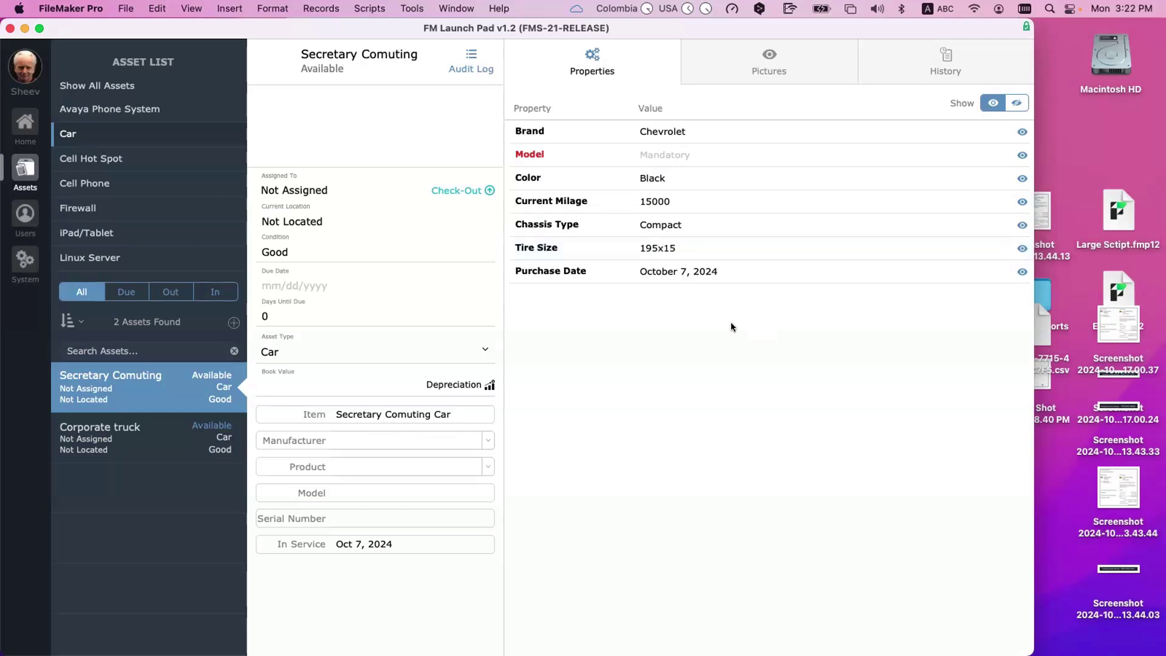
click(726, 269)
click(699, 320)
click(683, 156)
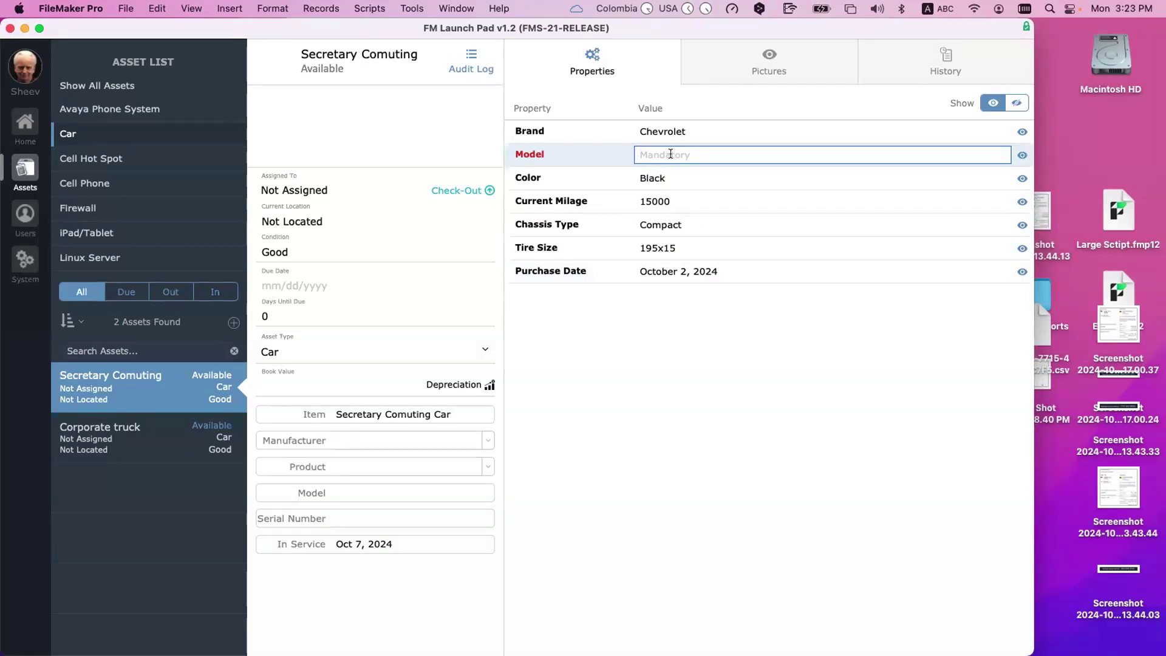
Step: Set Model to Suburban and Chassis Type to 'Mini van' via spelling suggestions
text(Suburban)
click(672, 223)
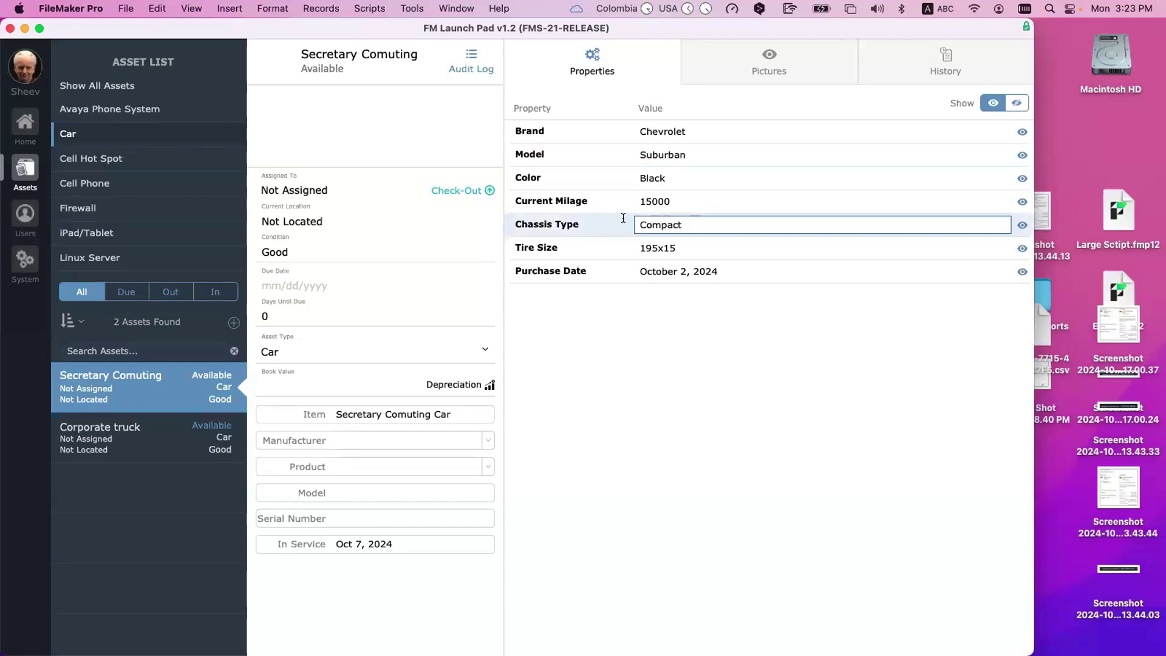
key(super+a)
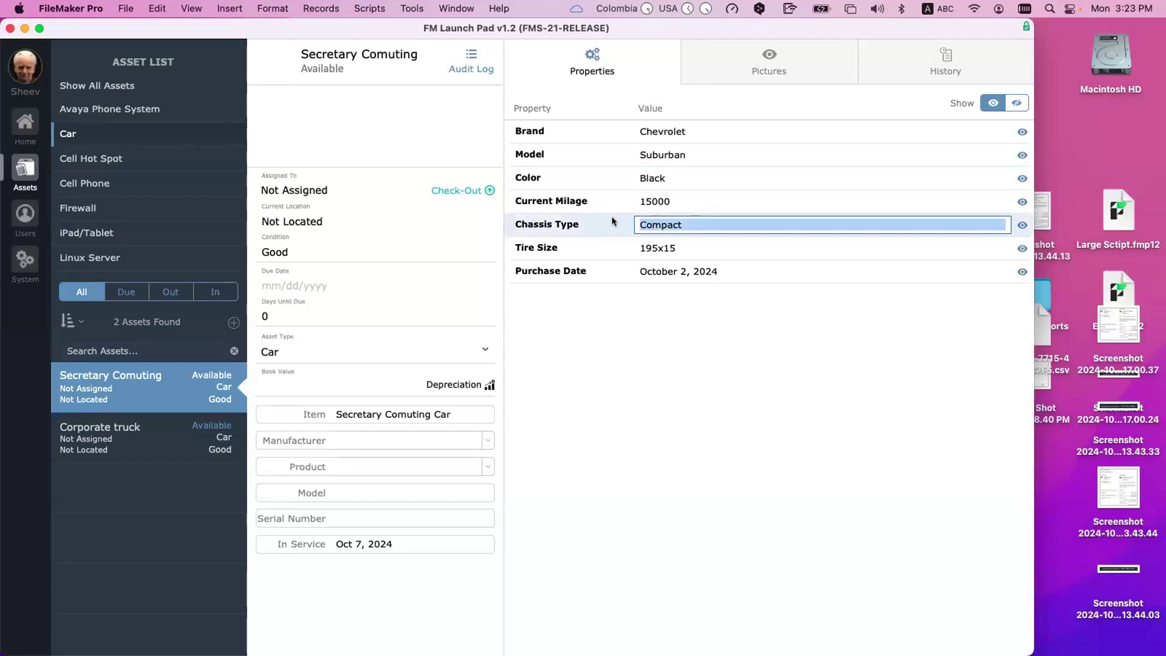
text(Hard)
key(BackSpace)
key(BackSpace)
key(BackSpace)
key(BackSpace)
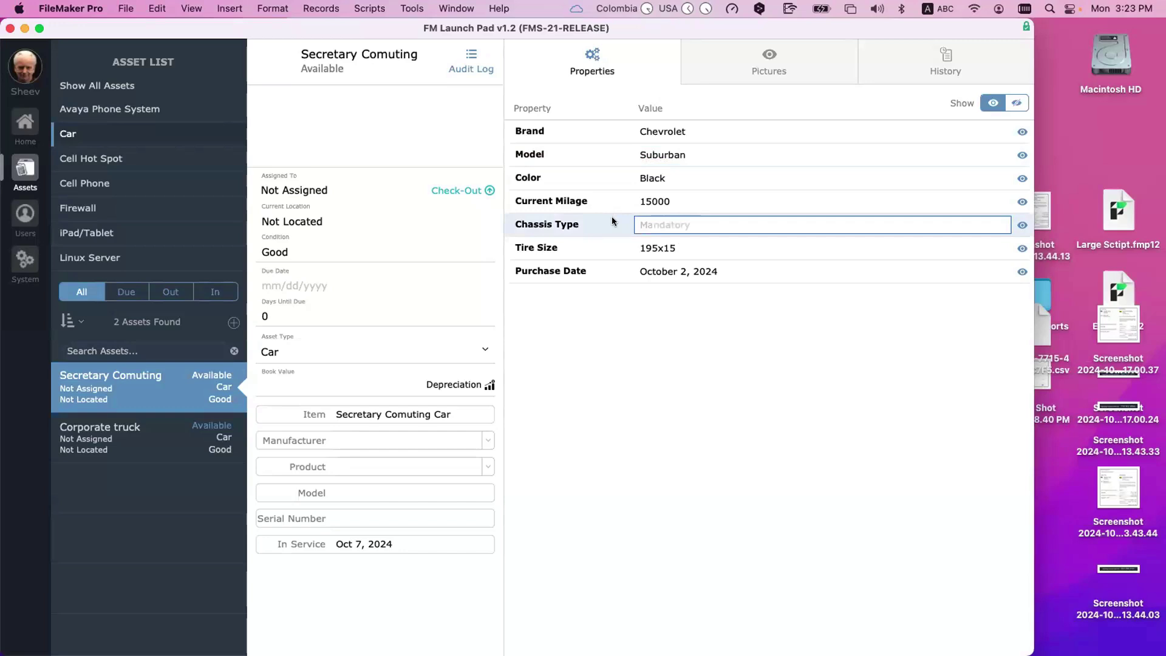
text(Minivan)
right_click(663, 221)
mouse_move(729, 234)
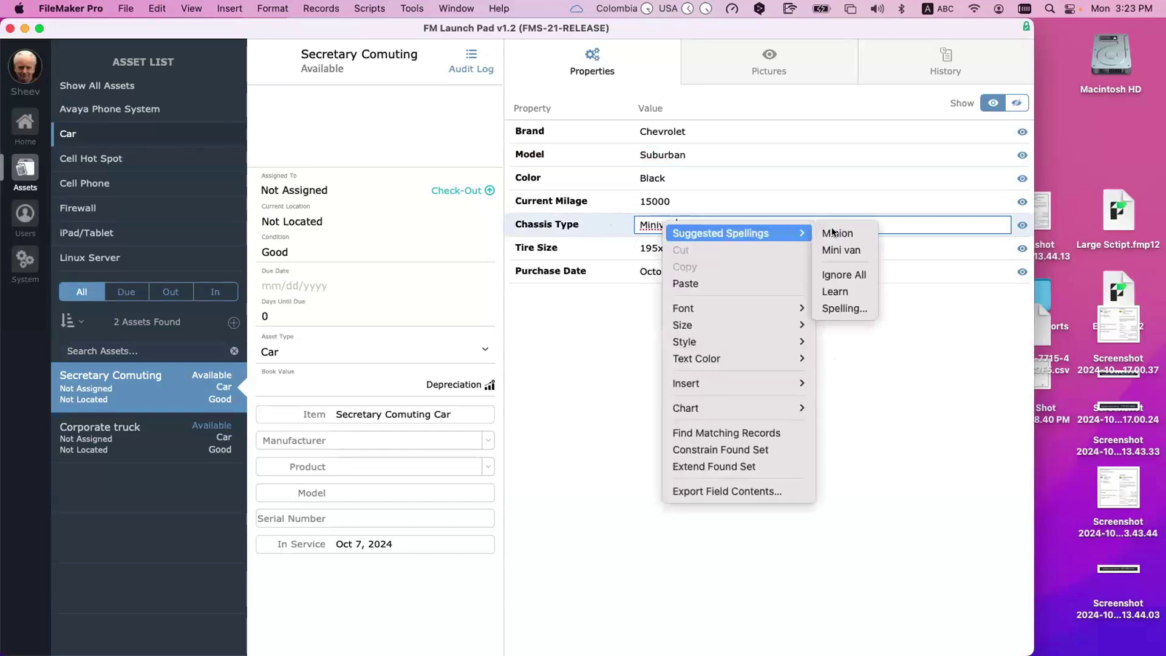
click(906, 444)
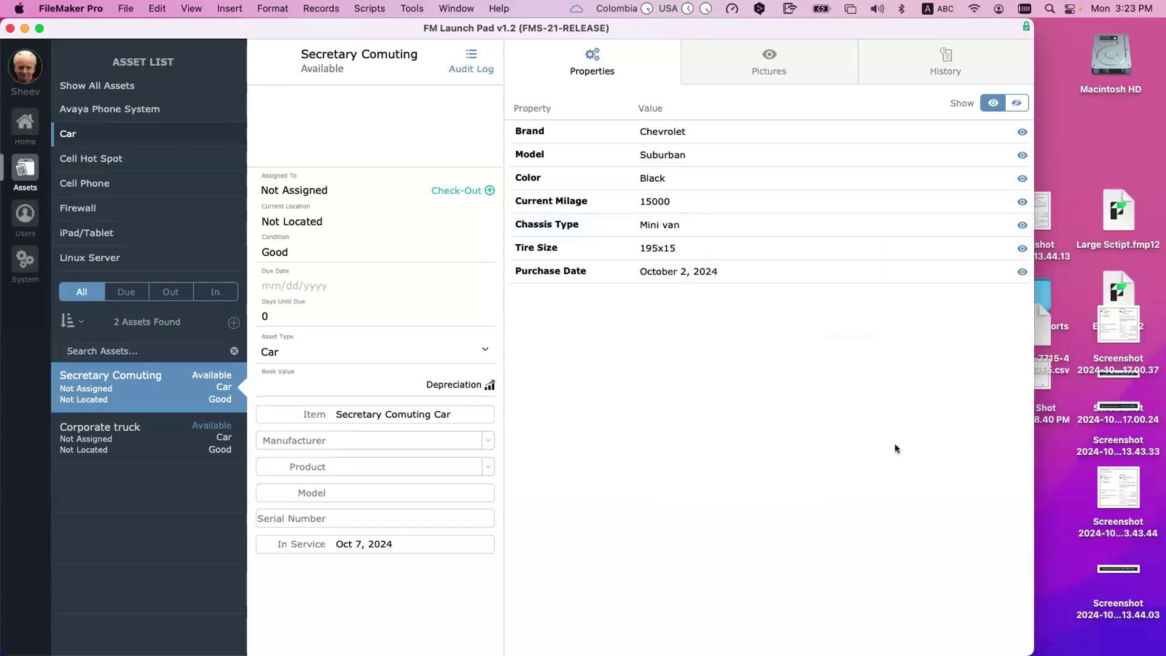
Step: Change the car's Color to White and commit the edits
click(694, 203)
click(668, 173)
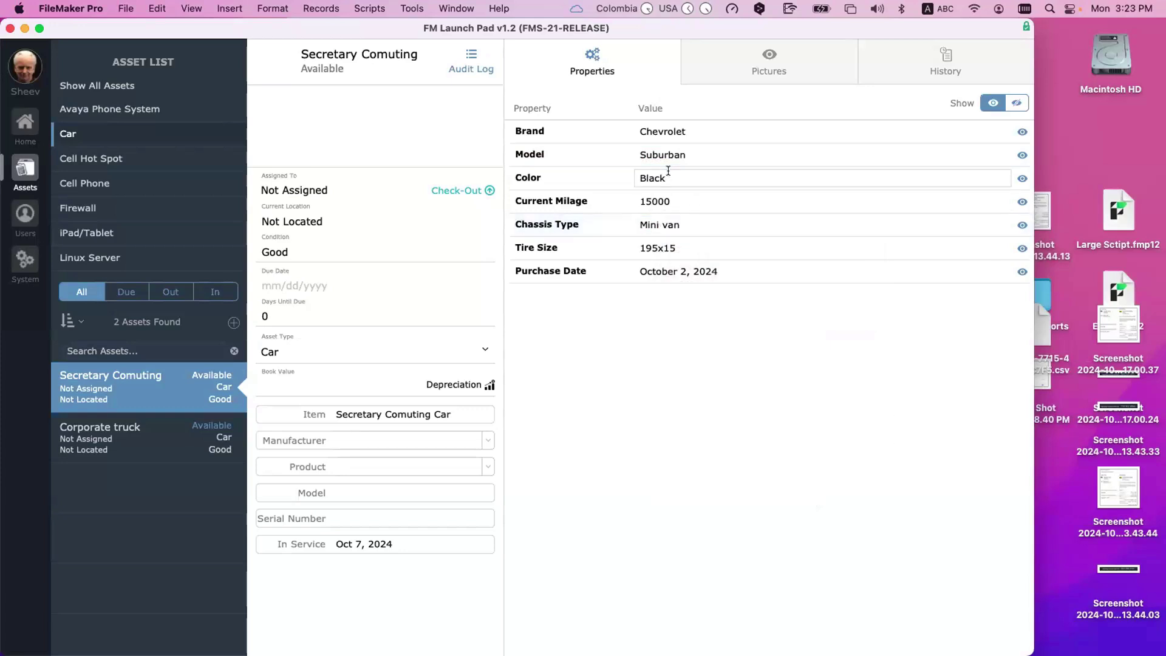
text(White)
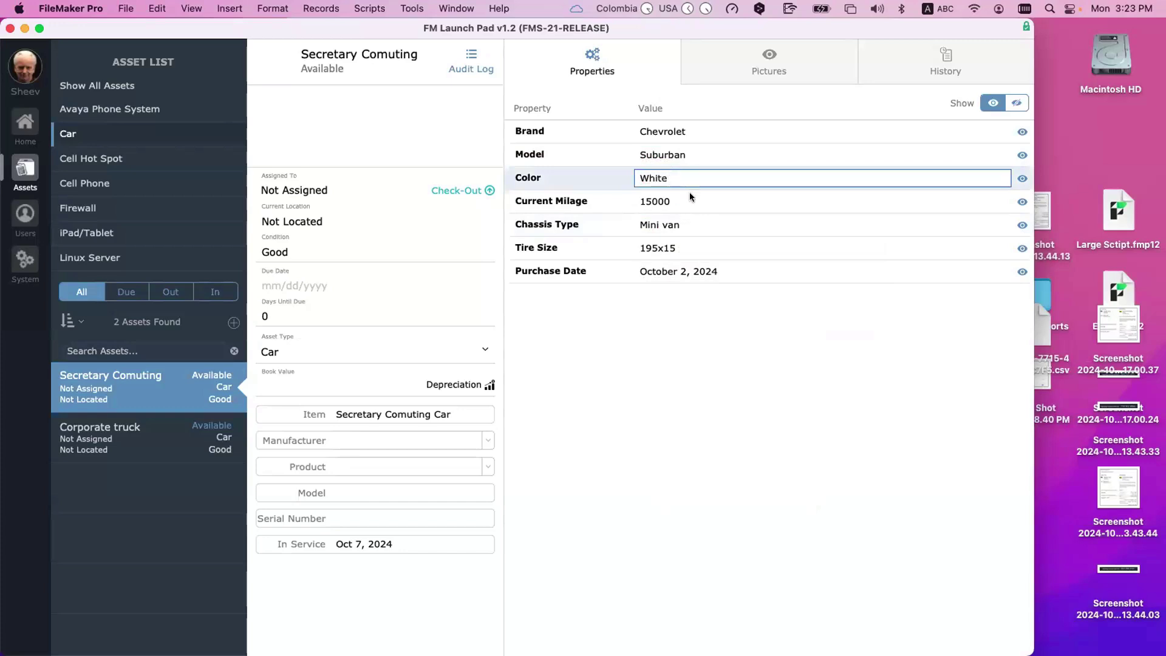
click(679, 200)
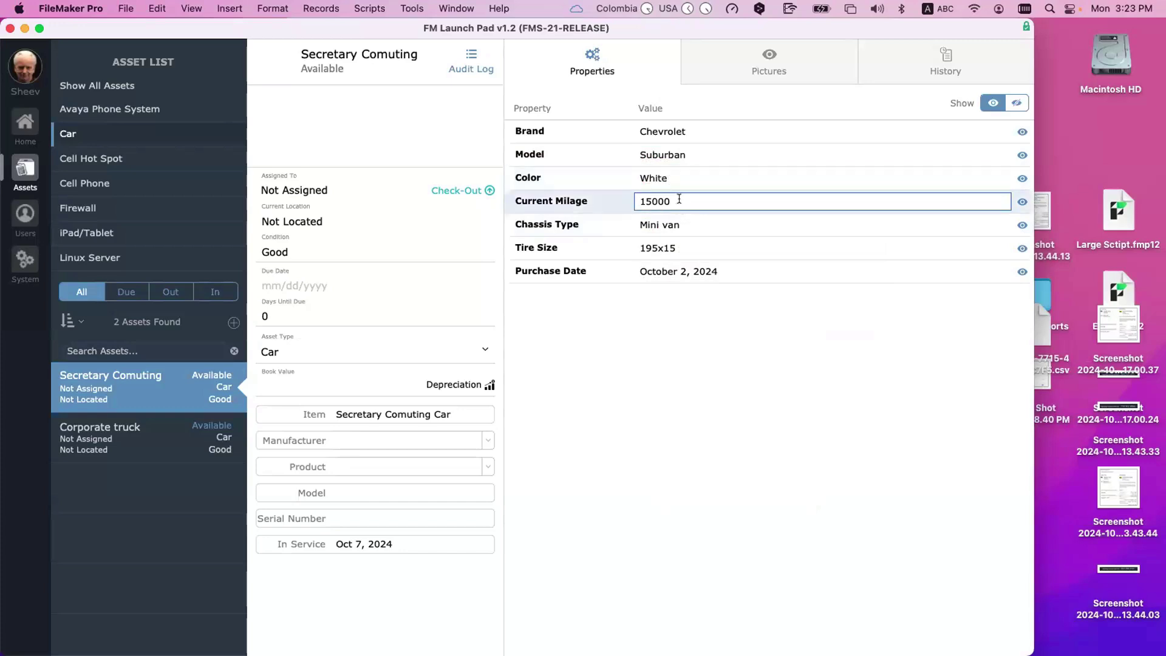
click(702, 327)
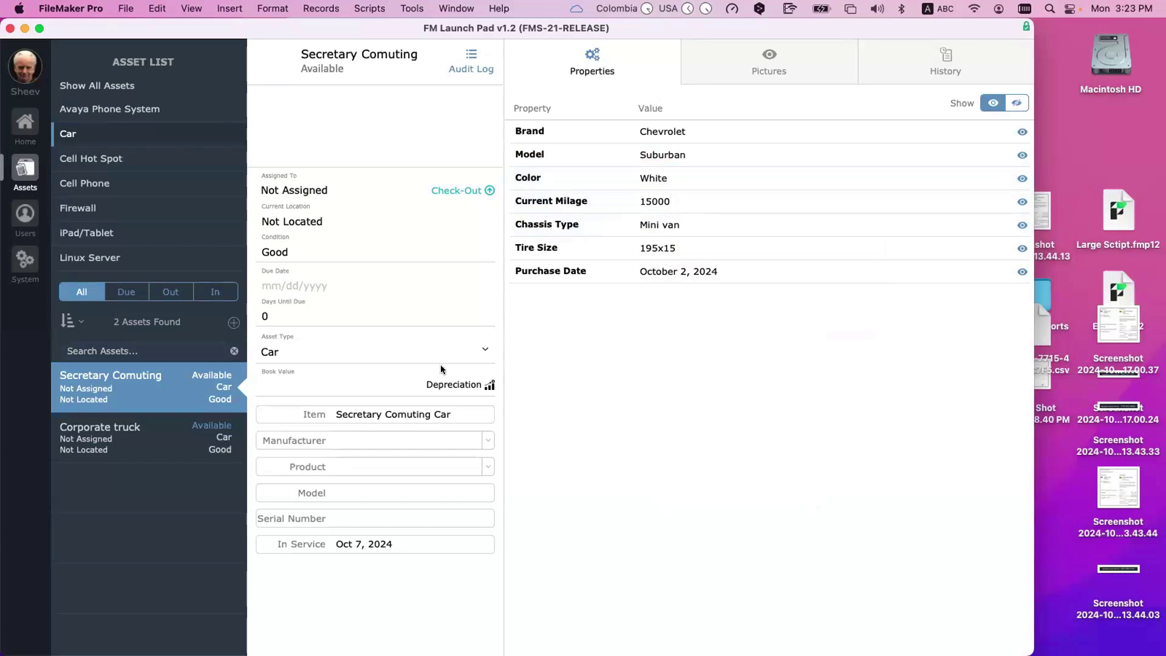
Step: Select the Corporate truck record, then bring up Manage Database's field definitions
click(181, 440)
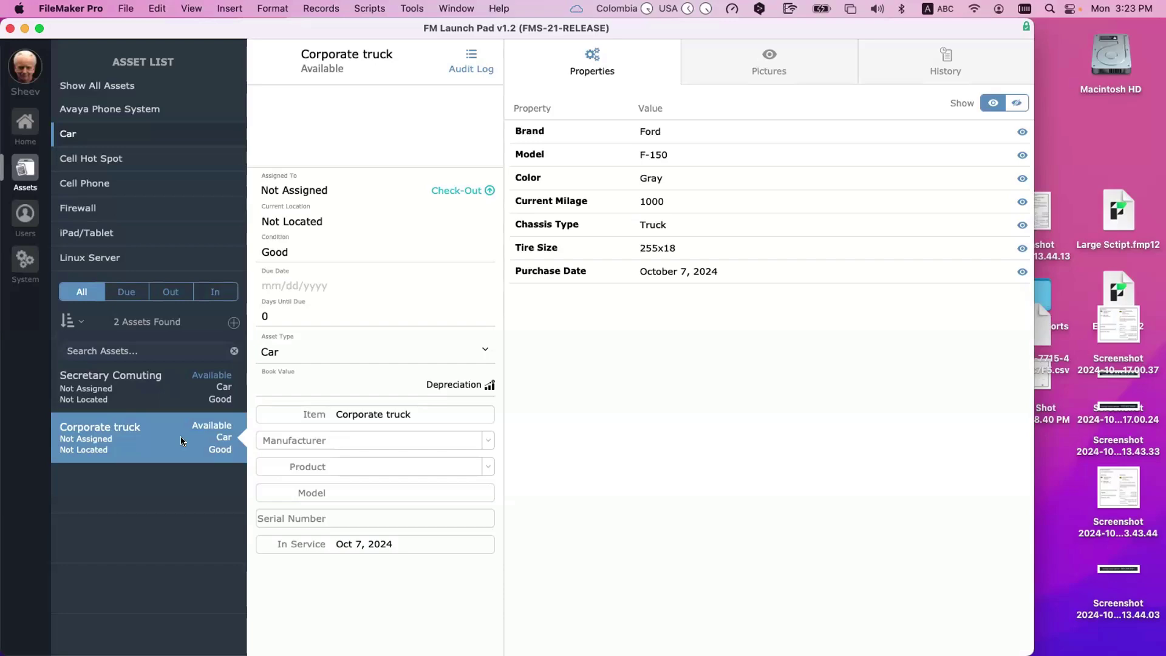
key(super+shift+d)
scroll(367, 413, down, 10)
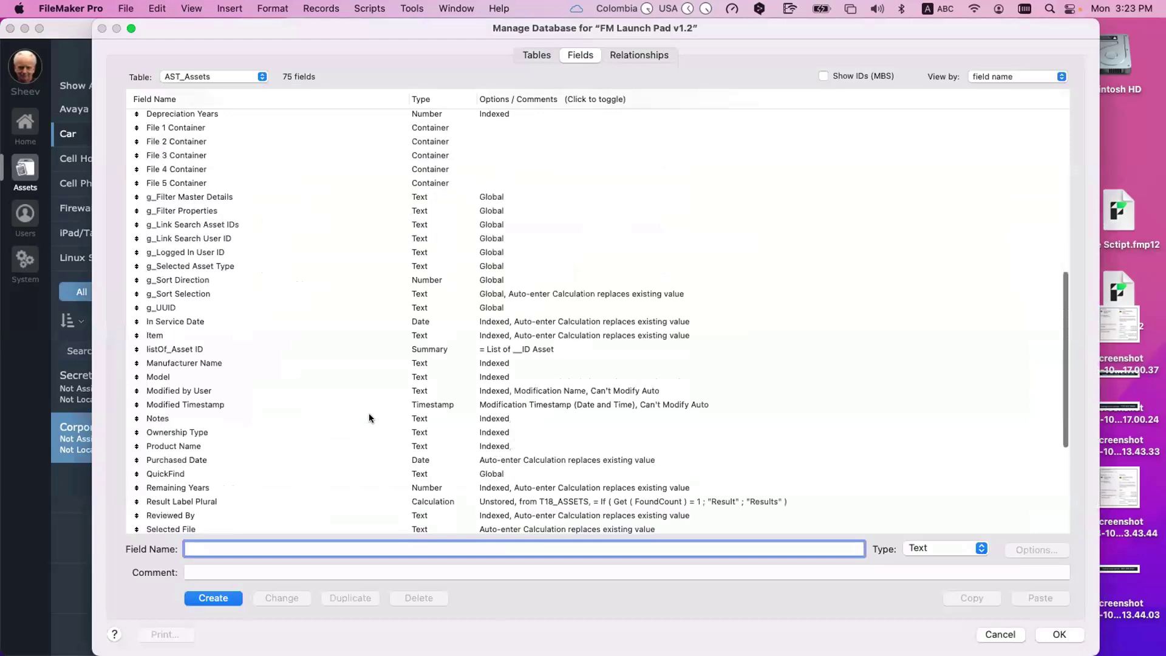
scroll(369, 414, up, 8)
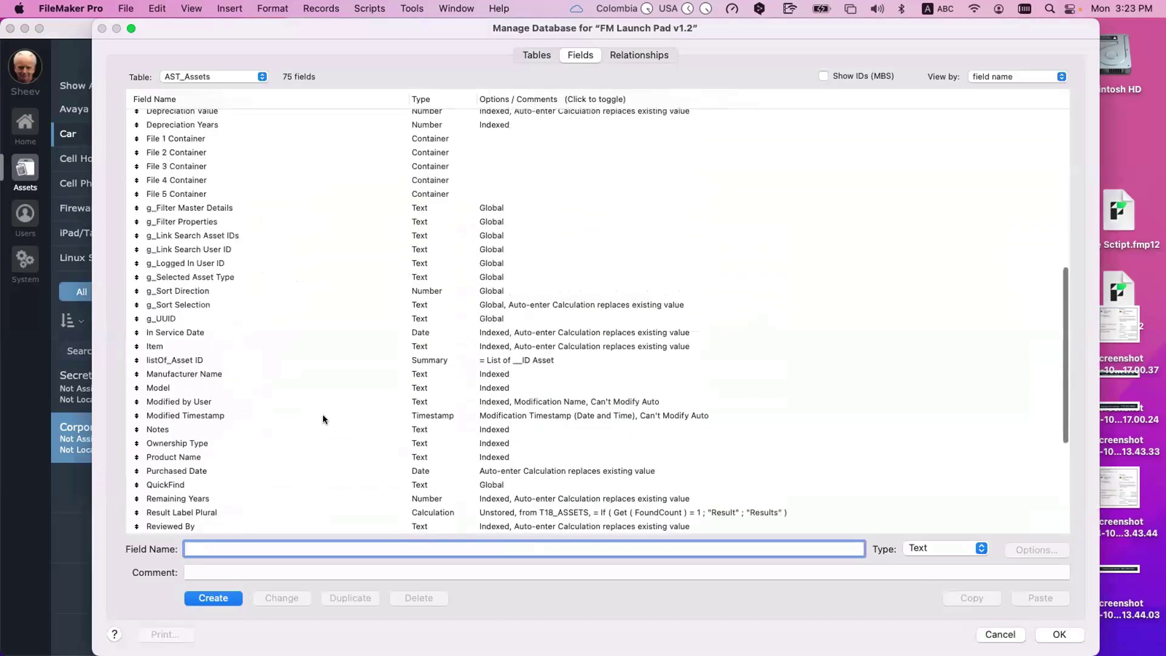
click(203, 300)
click(217, 245)
scroll(218, 246, up, 6)
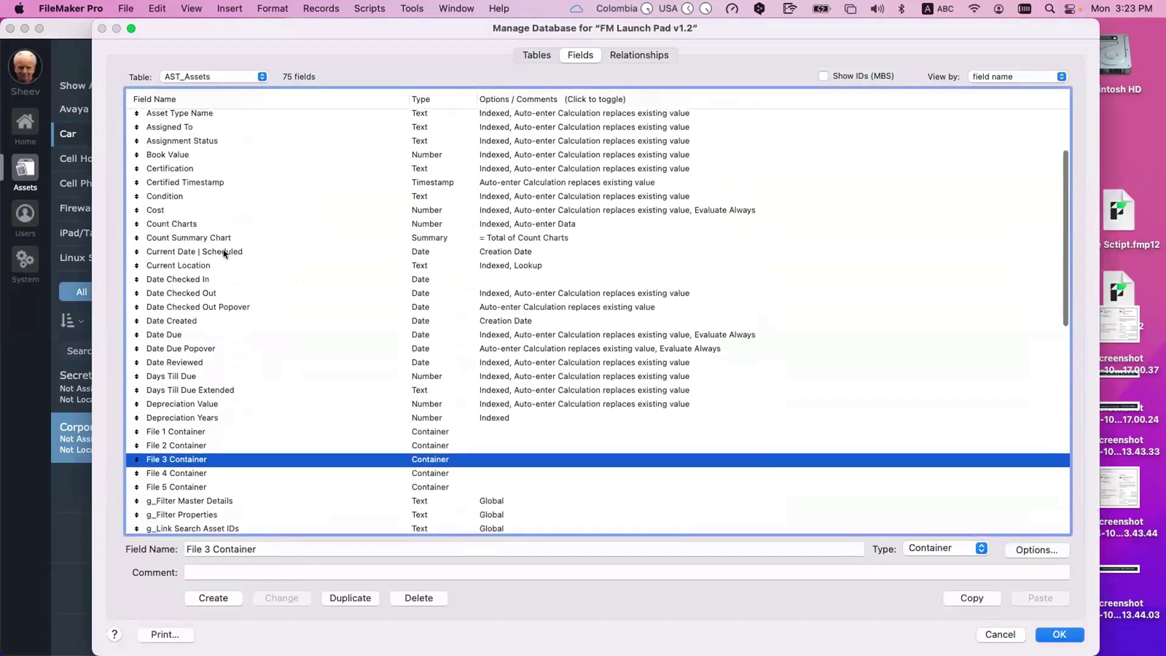
click(223, 251)
click(220, 277)
scroll(253, 284, up, 2)
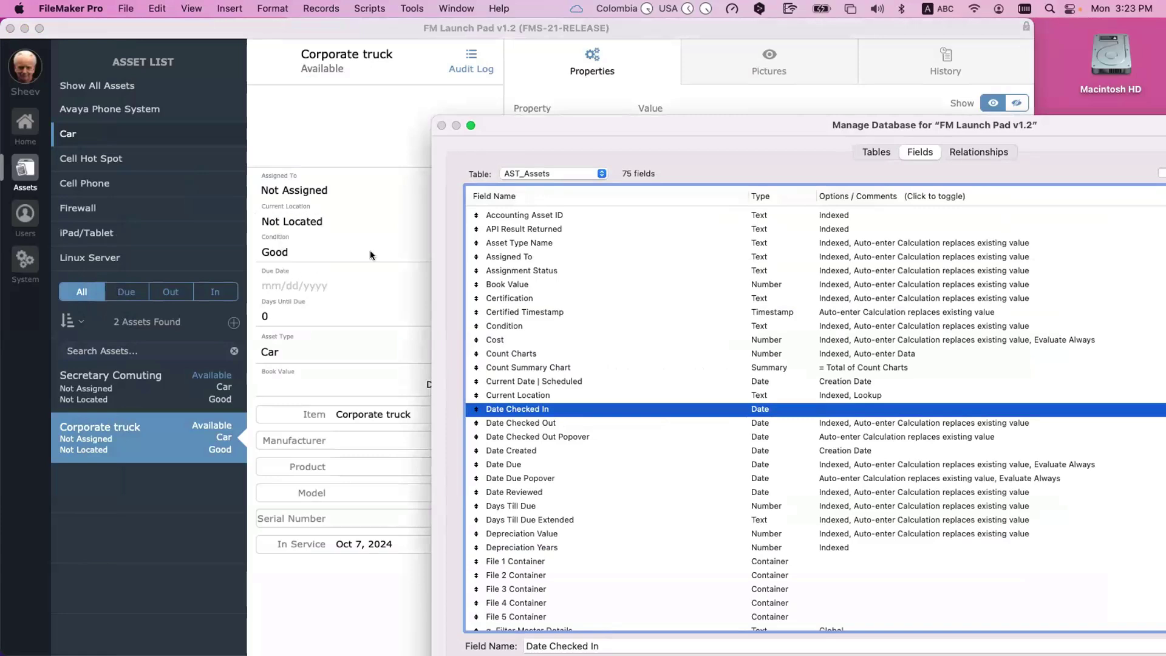
double_click(520, 129)
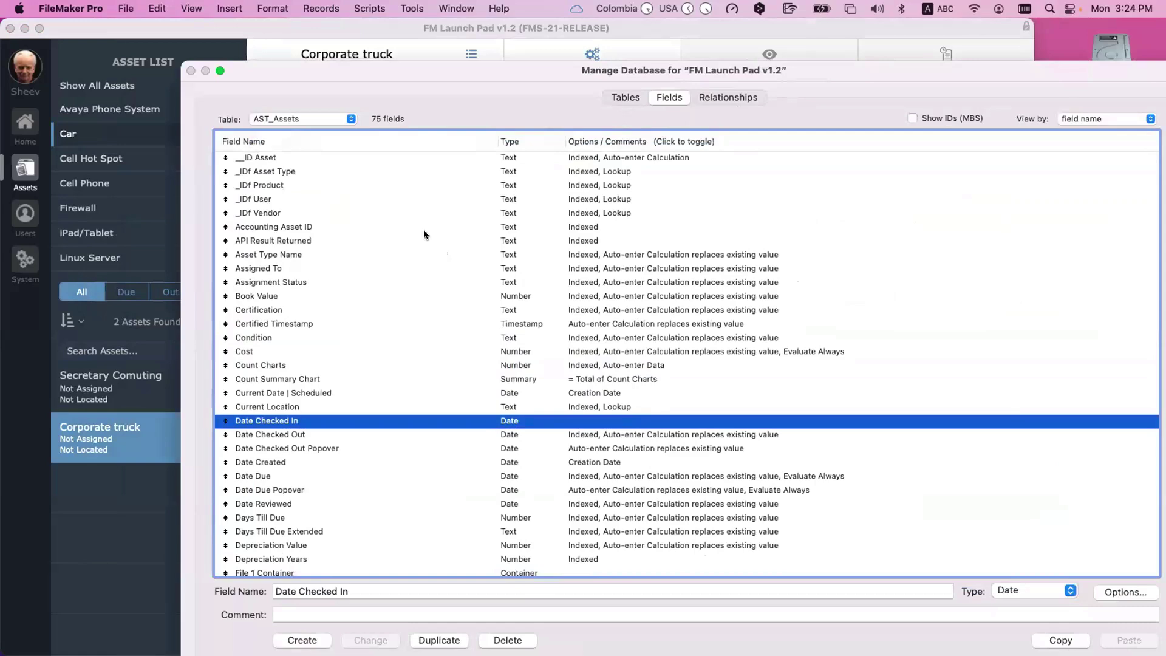
key(Return)
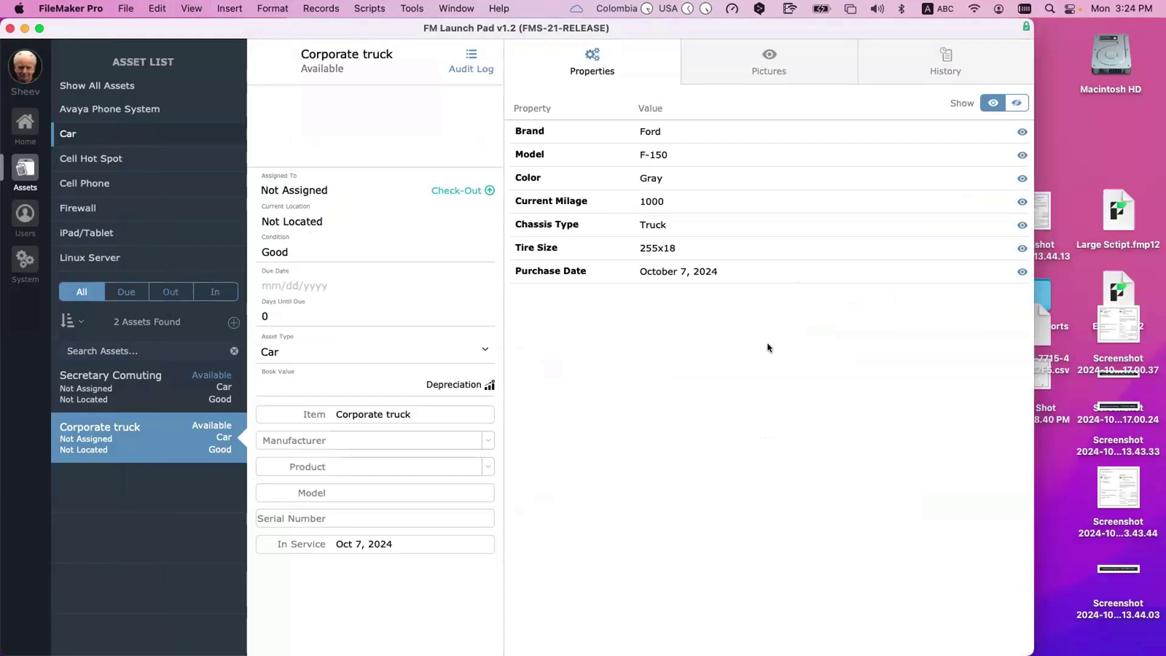
Step: Go to the System screen's Asset Property Fields and switch it to Layout mode
key(super+l)
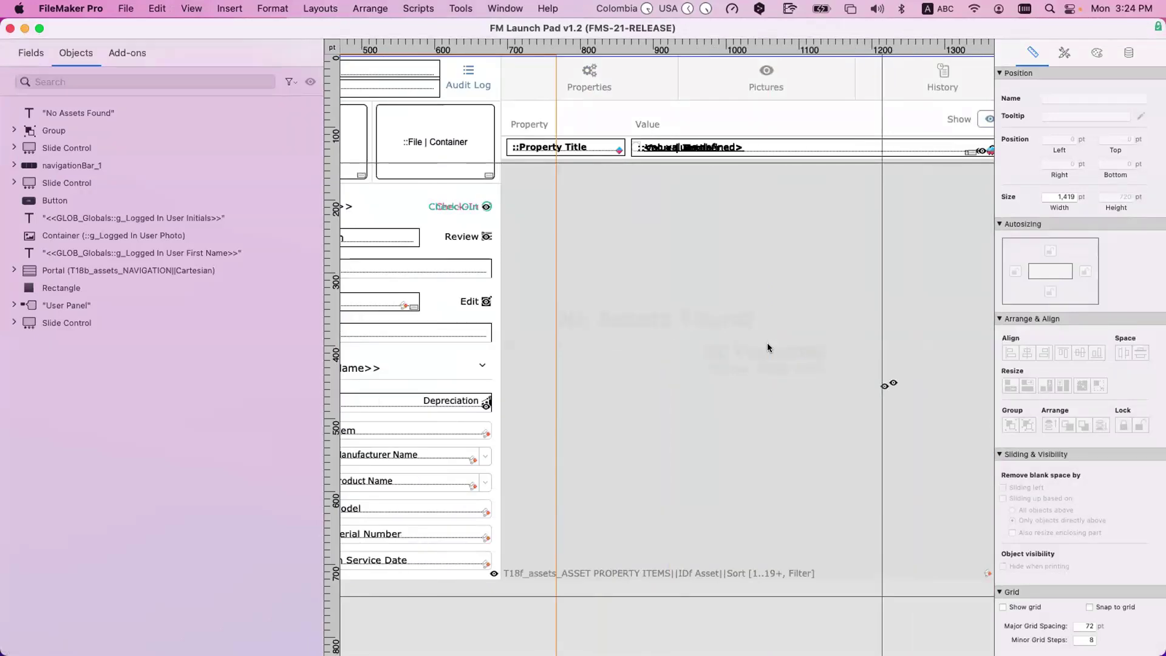
key(super+b)
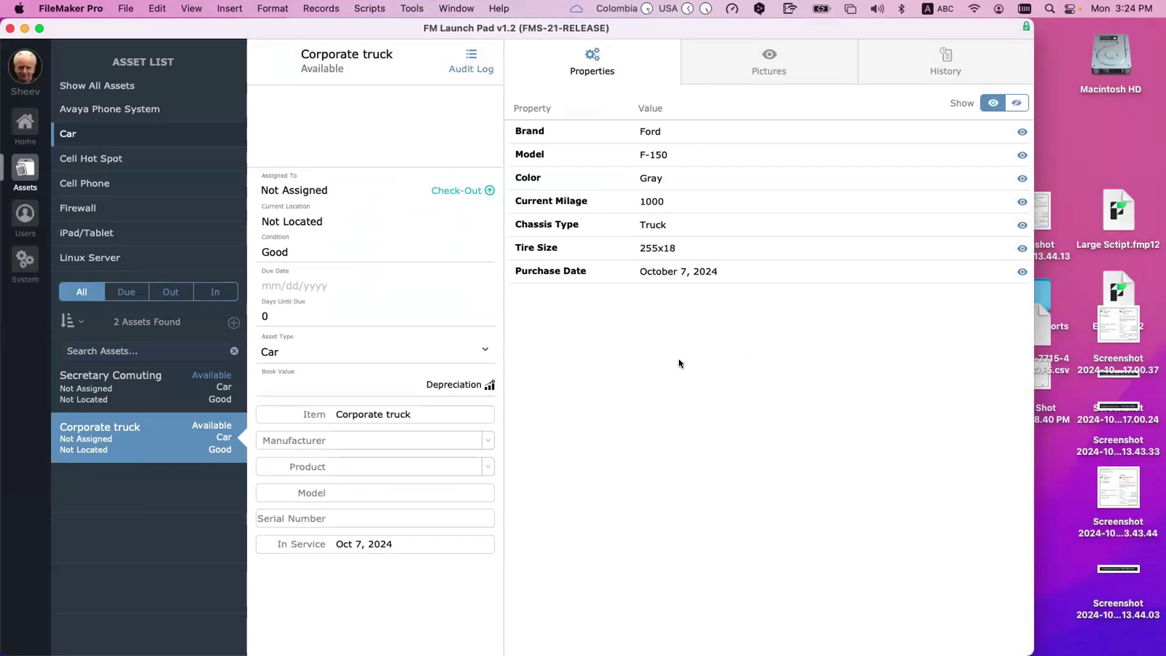
click(18, 262)
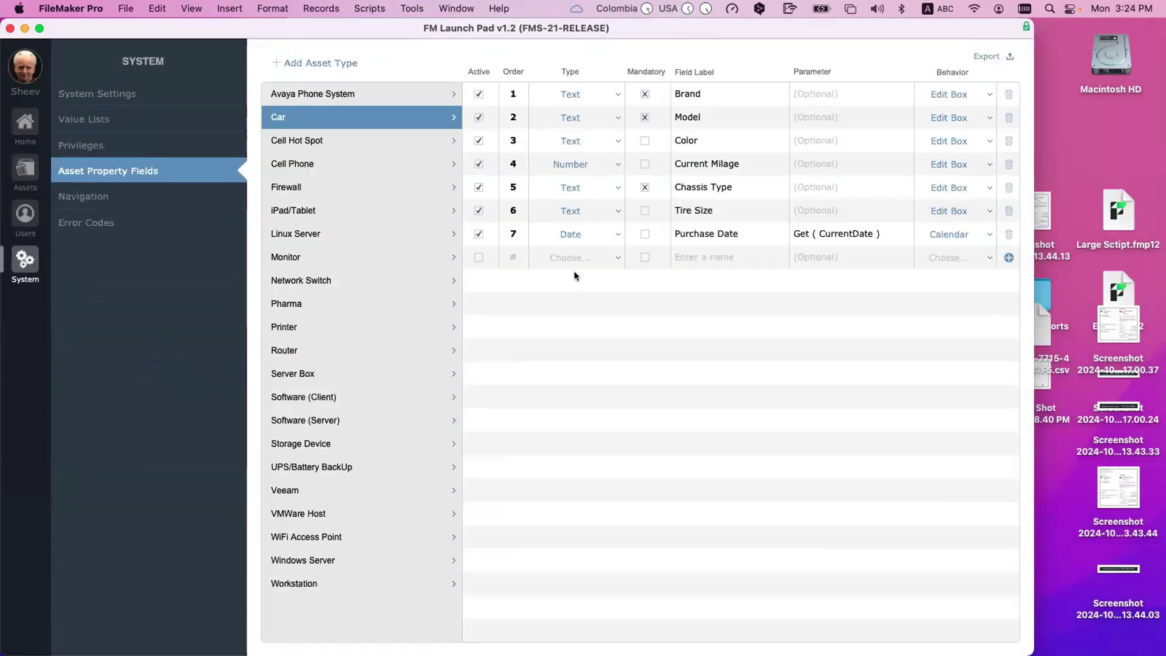
key(super+l)
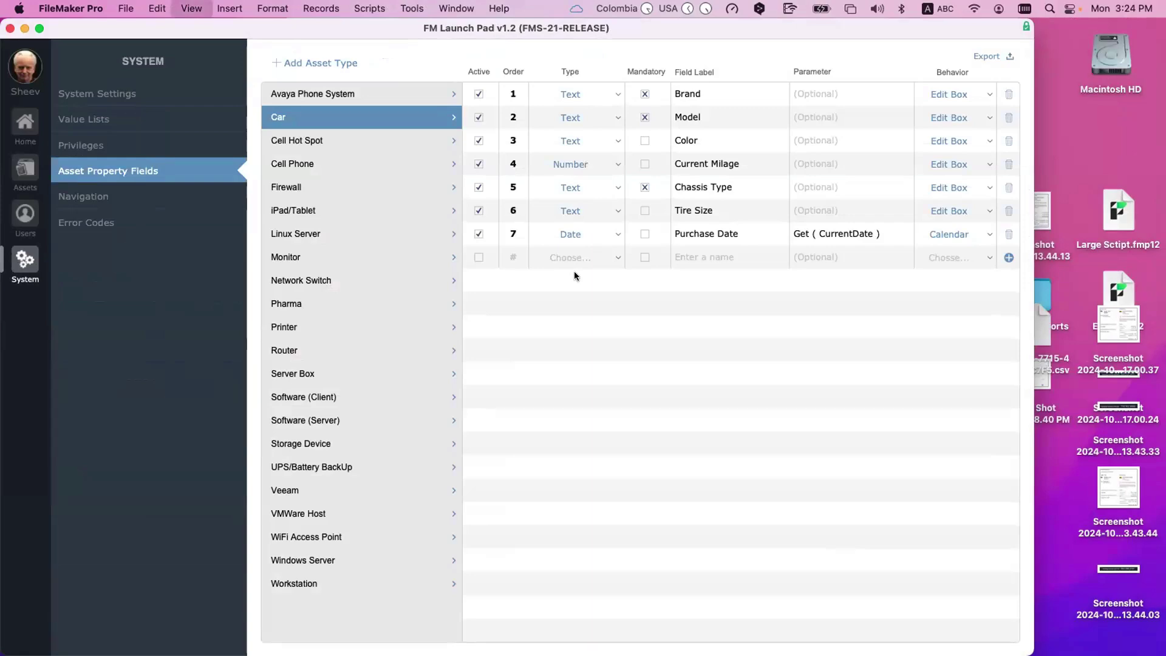
scroll(575, 275, right, 10)
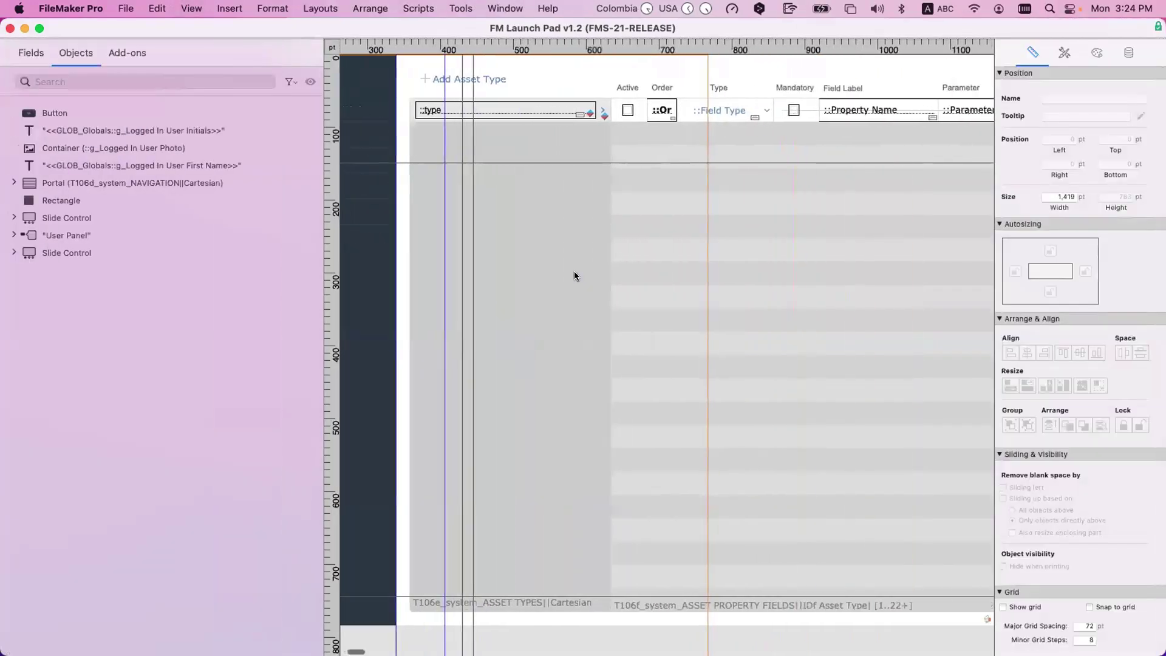
Step: In Manage Database, compare ASPI_Asset Property Items and ASPF_Asset Property Fields fields, then cancel
key(super+shift+d)
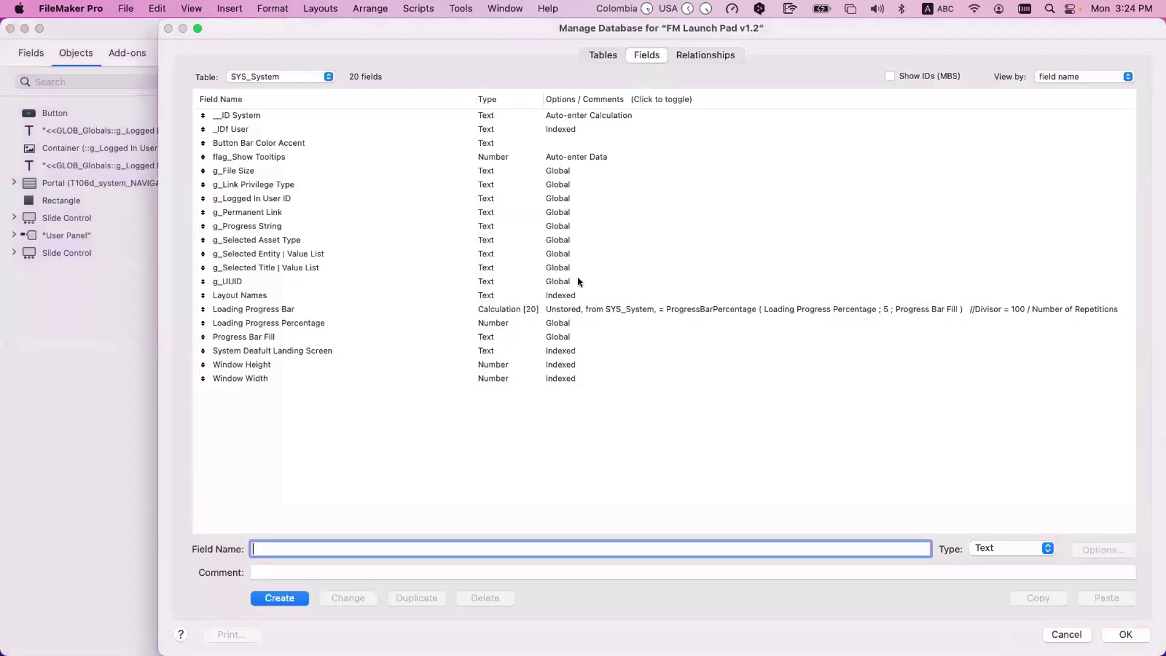
click(266, 78)
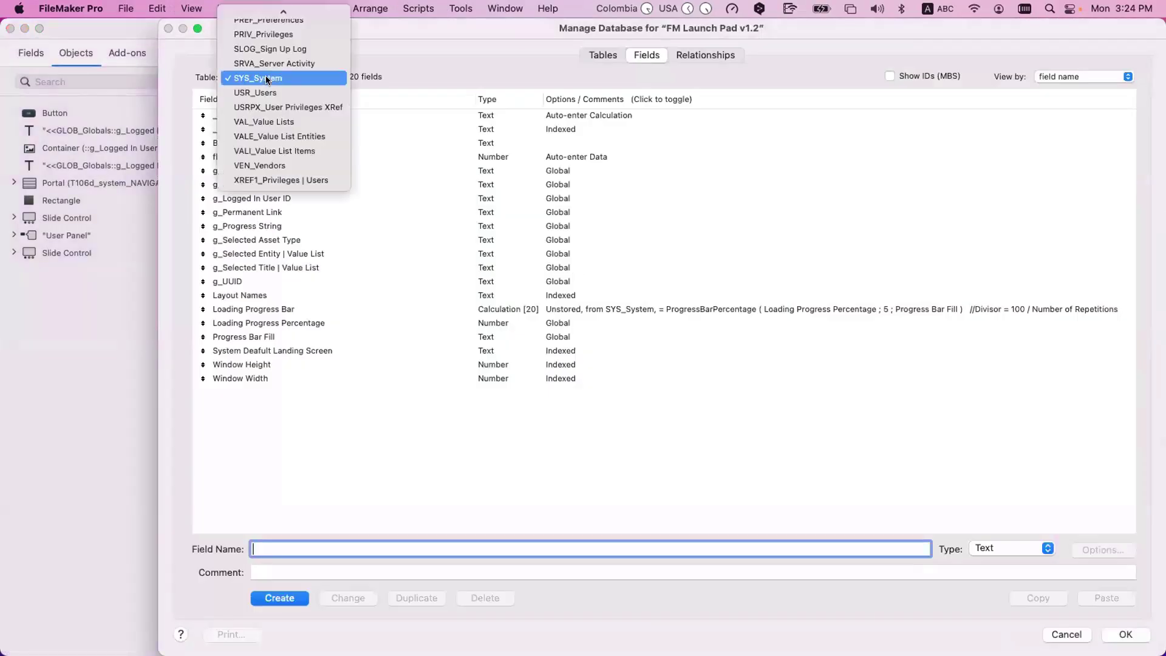
scroll(266, 77, up, 5)
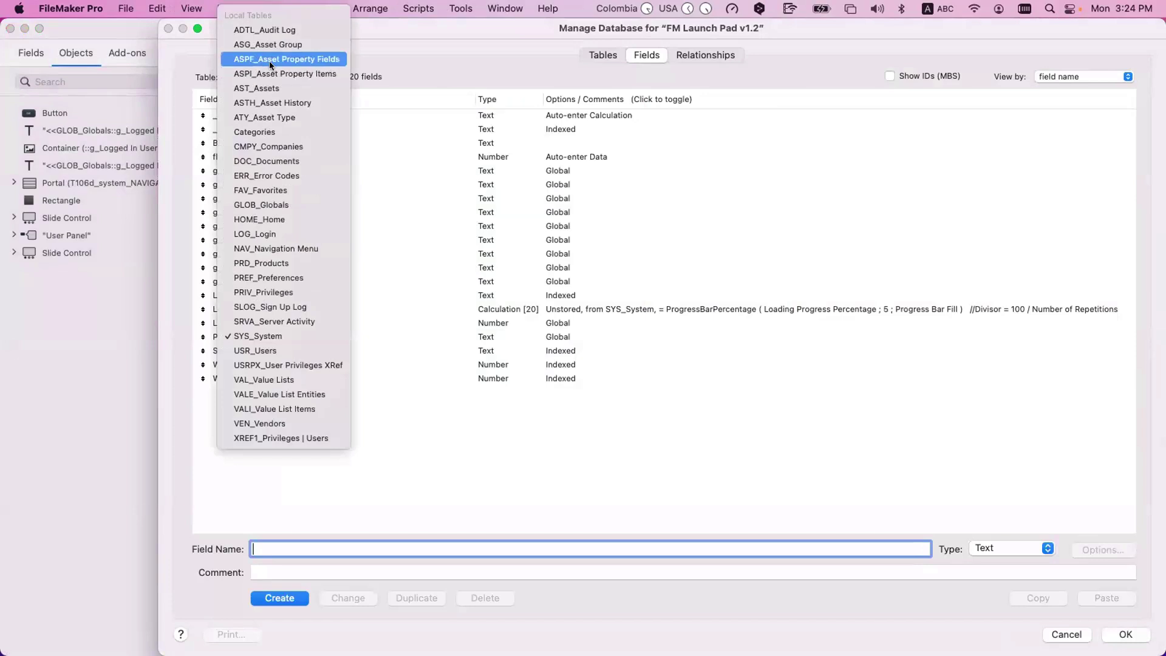
click(271, 59)
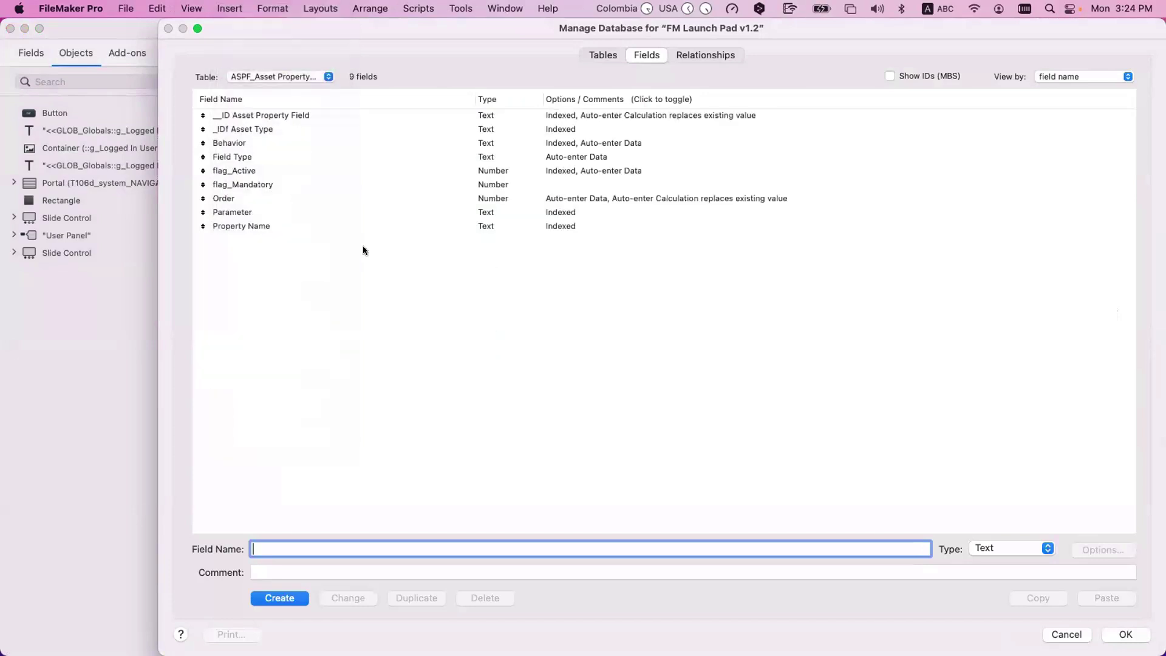
click(271, 72)
click(270, 72)
click(269, 74)
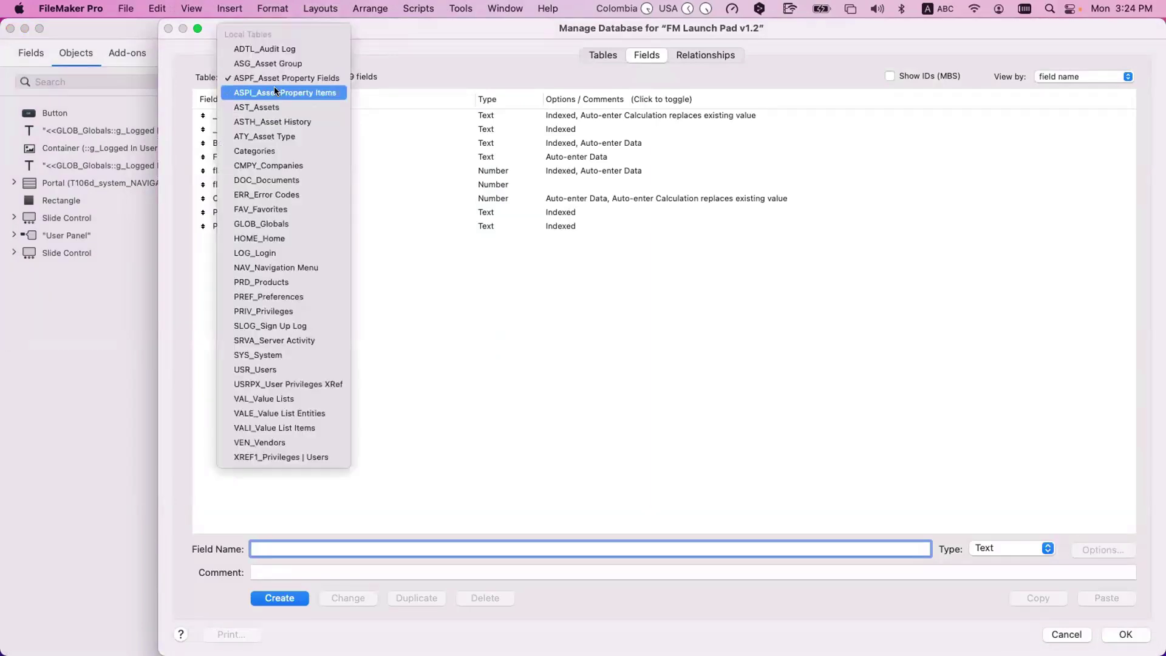
click(280, 87)
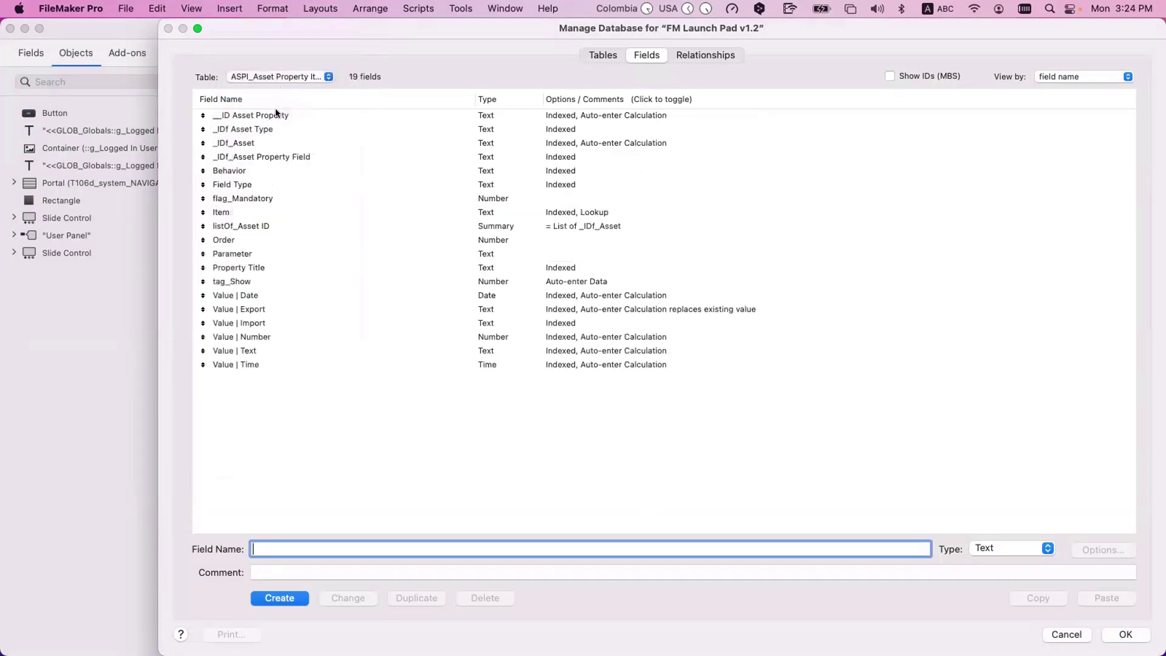
click(283, 78)
click(285, 68)
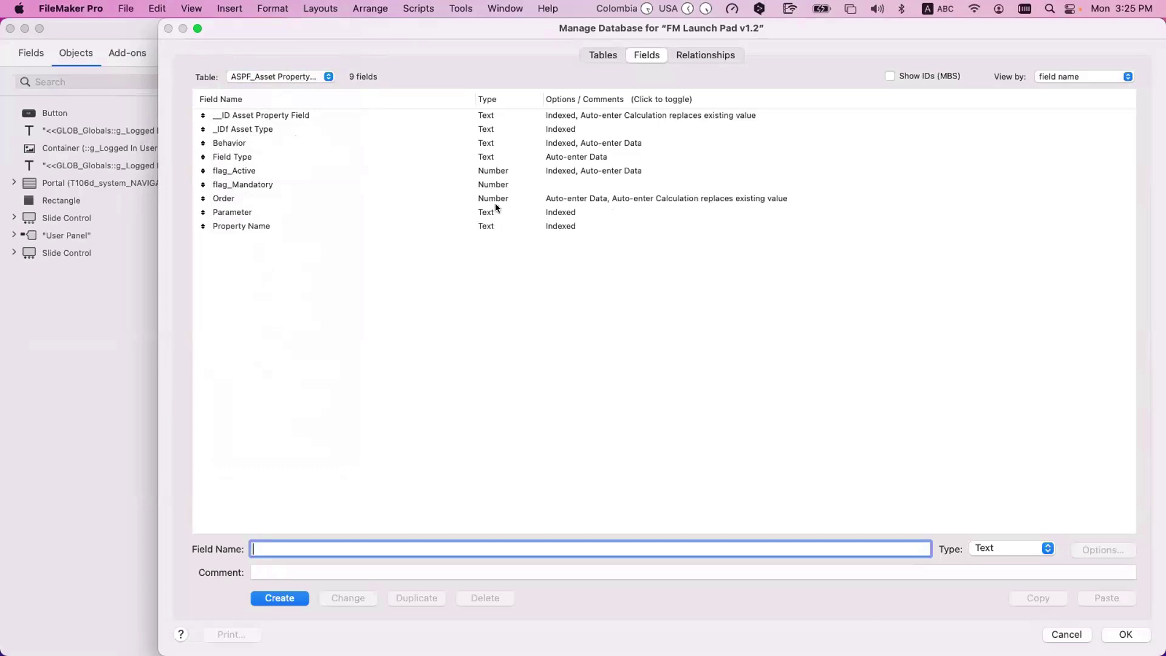
key(Escape)
Step: In Layout mode, select the Behavior pop-up inside the property fields portal
click(772, 143)
scroll(749, 164, right, 5)
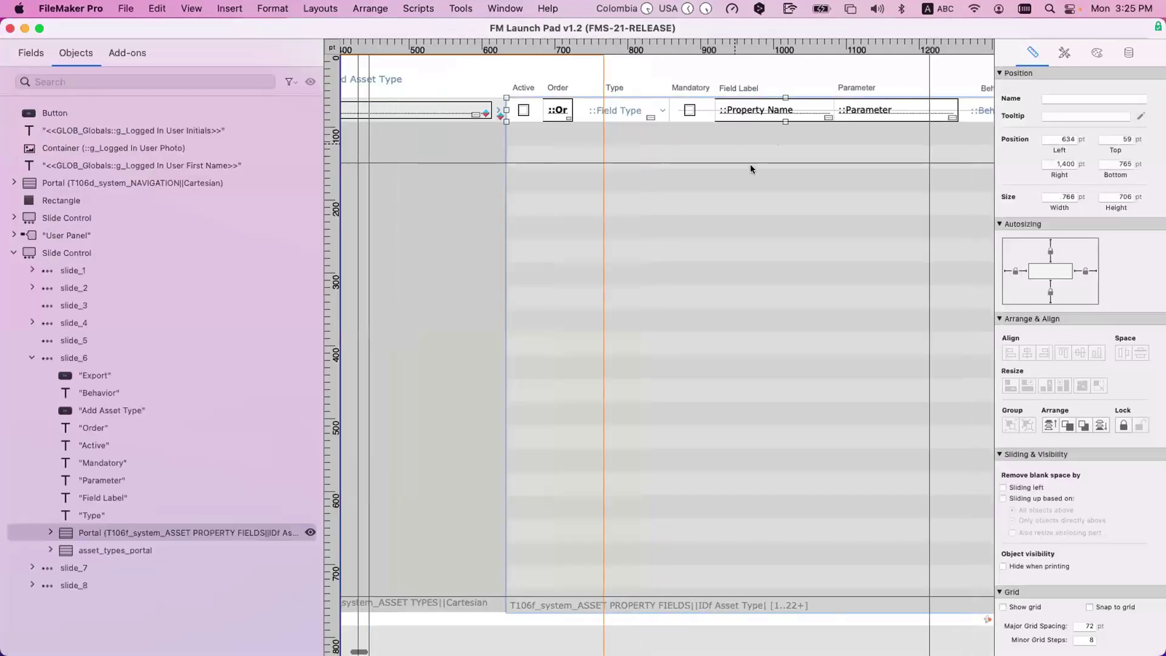
click(577, 114)
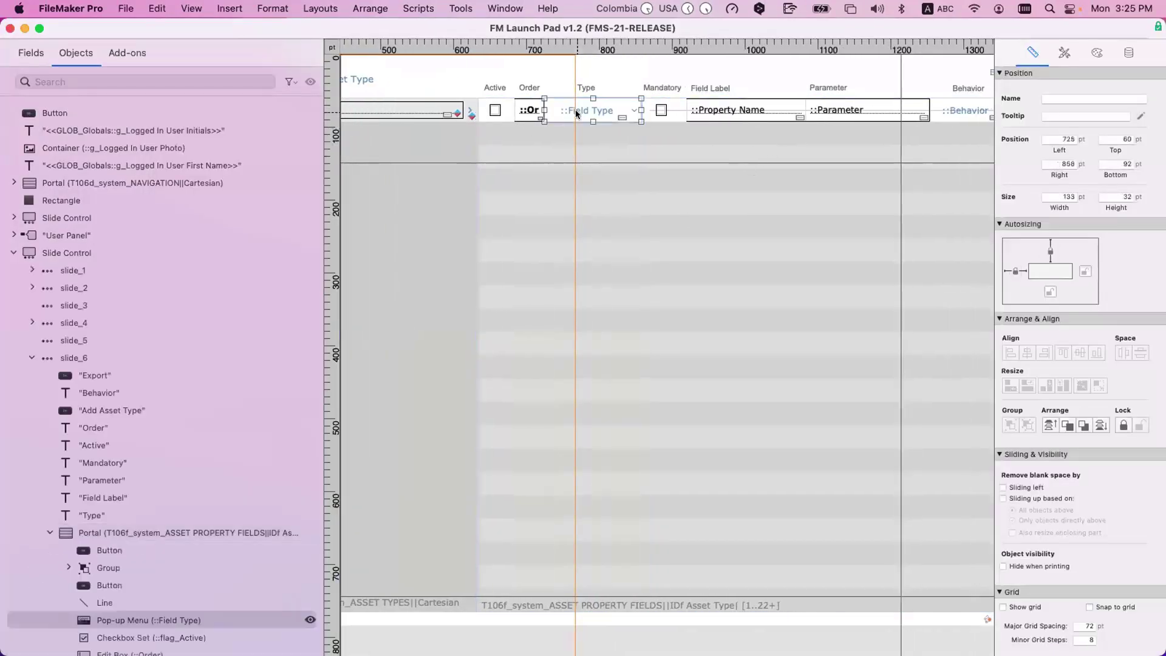
scroll(634, 119, right, 3)
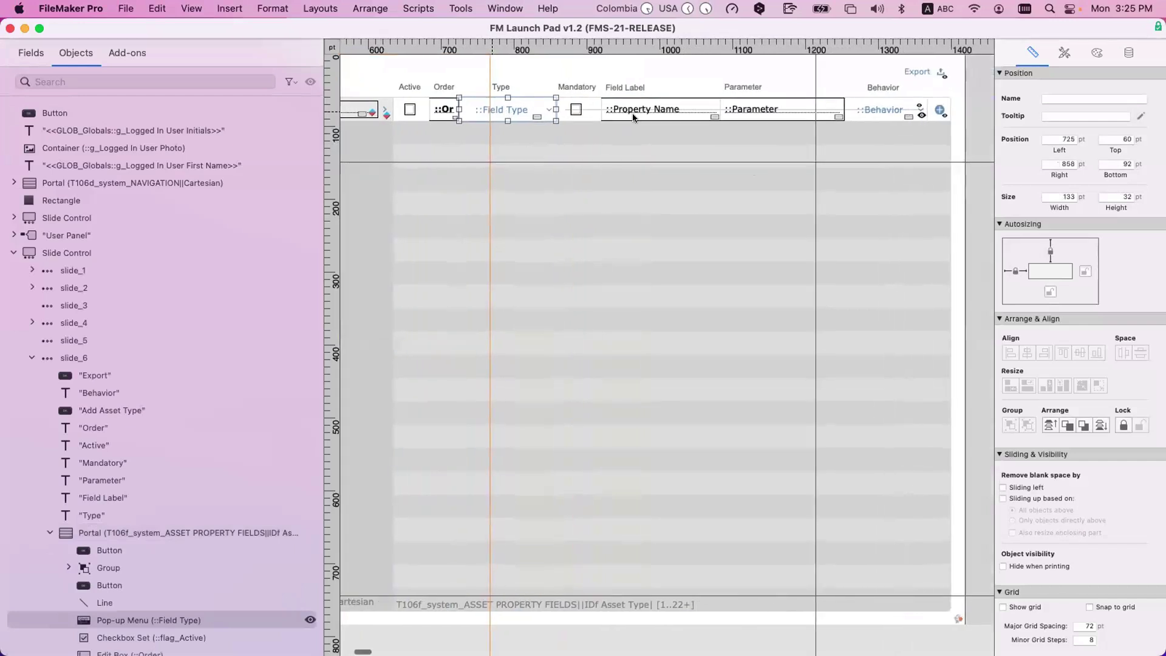
click(877, 112)
click(878, 112)
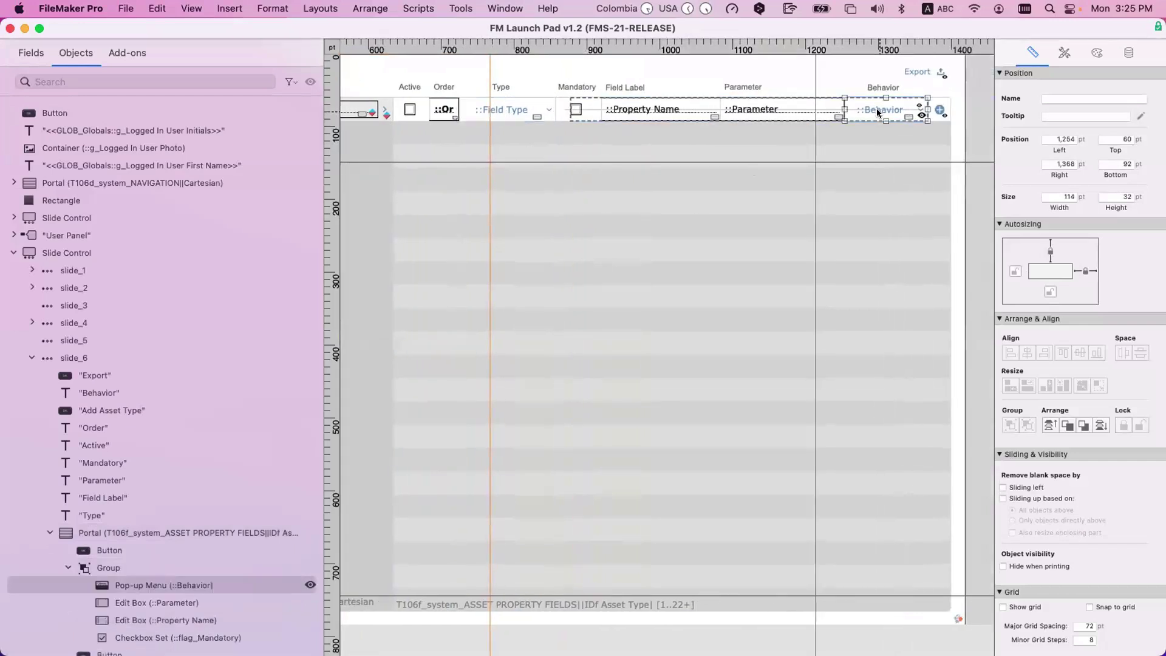
Step: Check the Behavior pop-up's data settings and value list in the Inspector without changing anything
click(1129, 53)
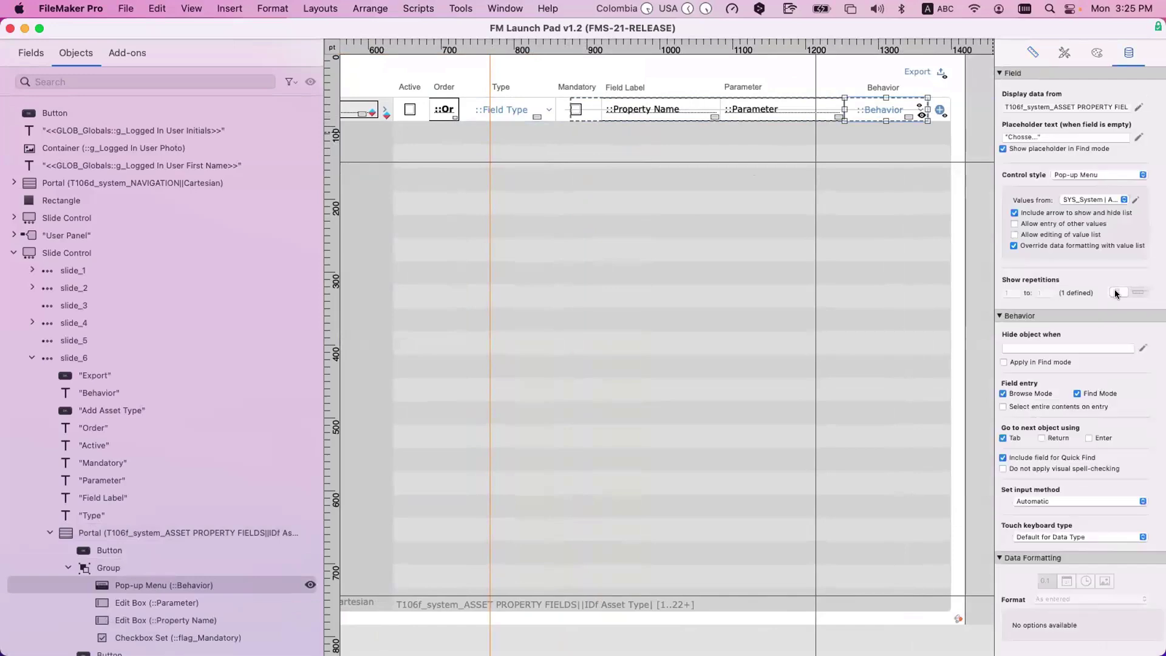
click(1135, 200)
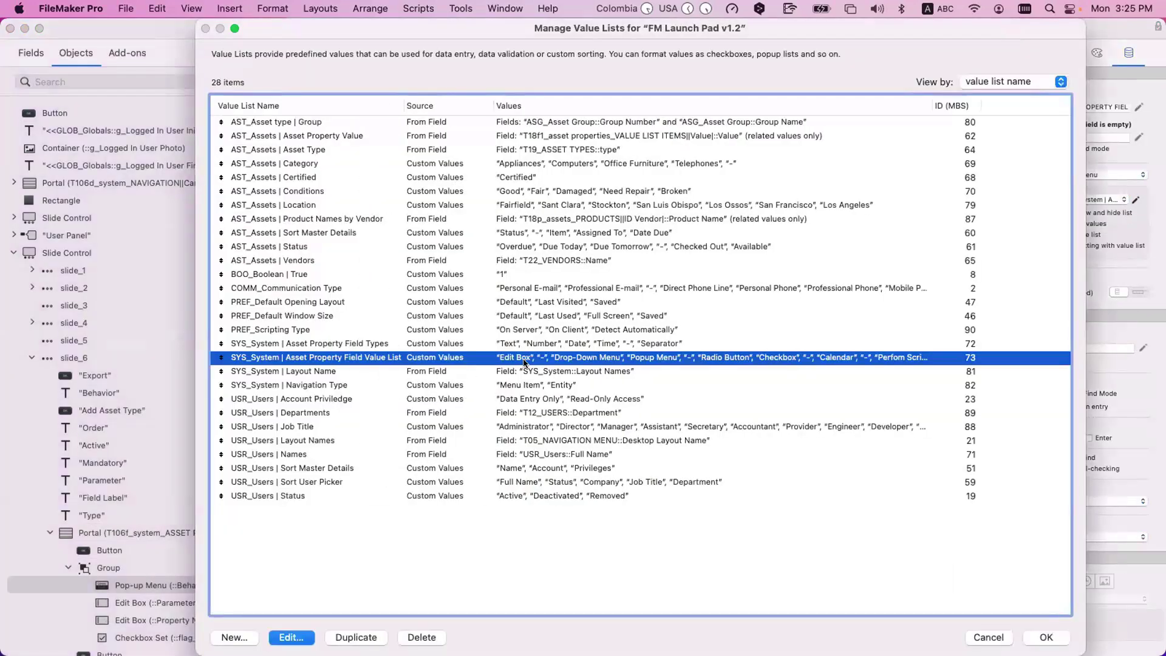
key(Escape)
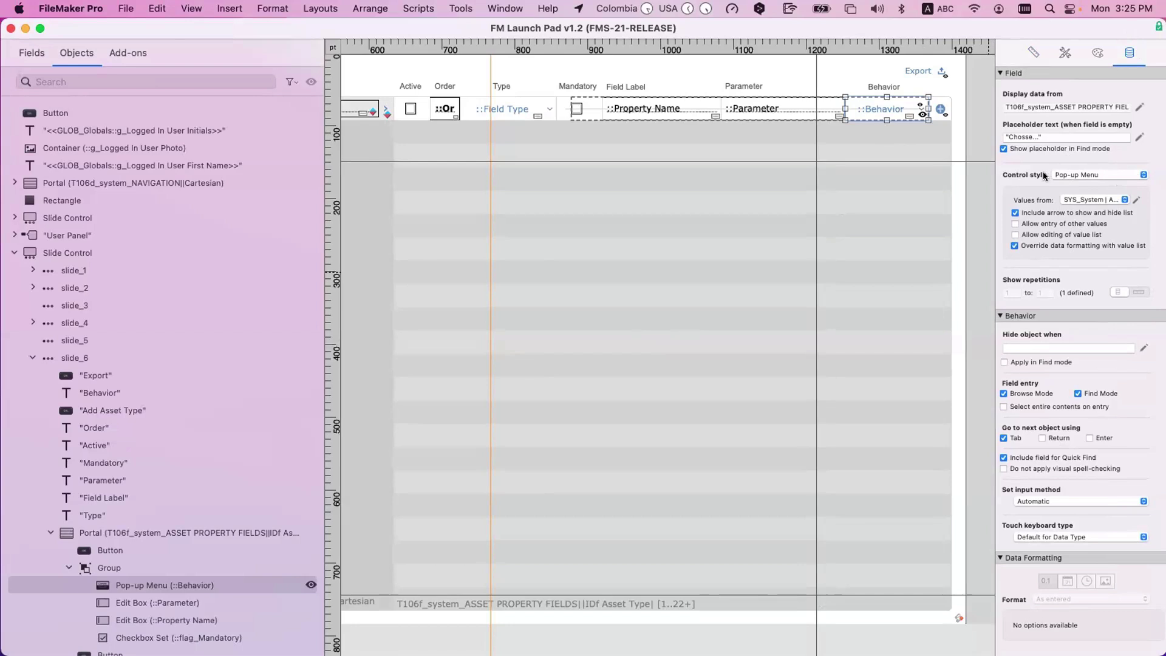
click(800, 113)
Step: Switch to Browse mode and enlarge the FM Launch Pad window to show the whole settings page
key(super+l)
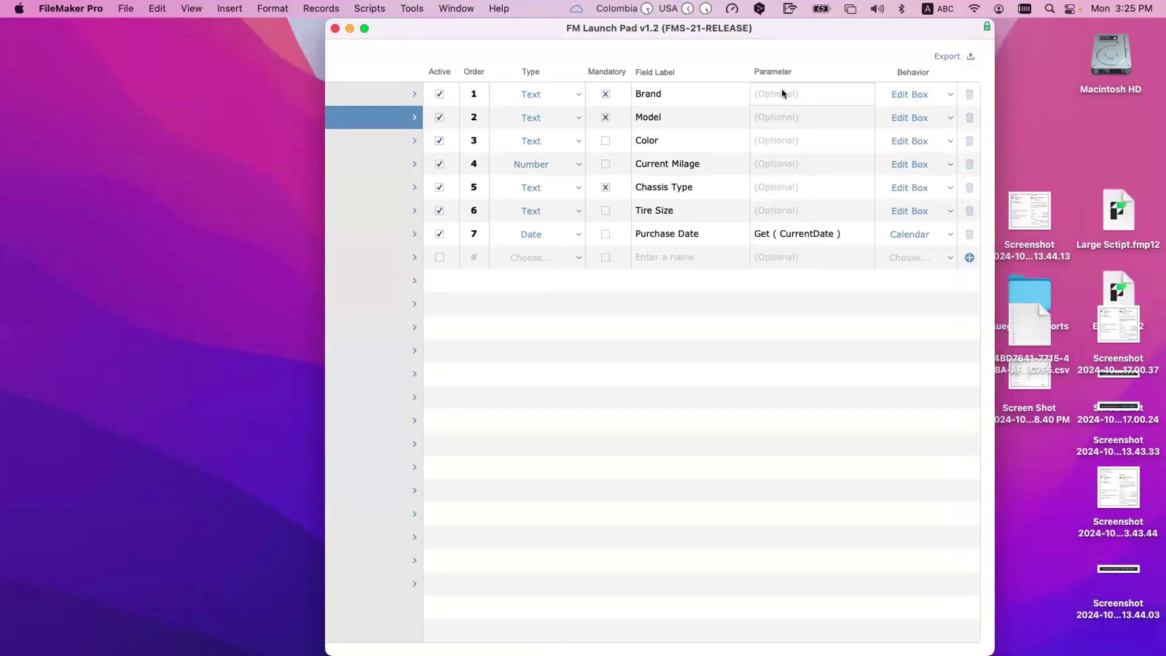
drag(366, 29, 96, 30)
double_click(724, 316)
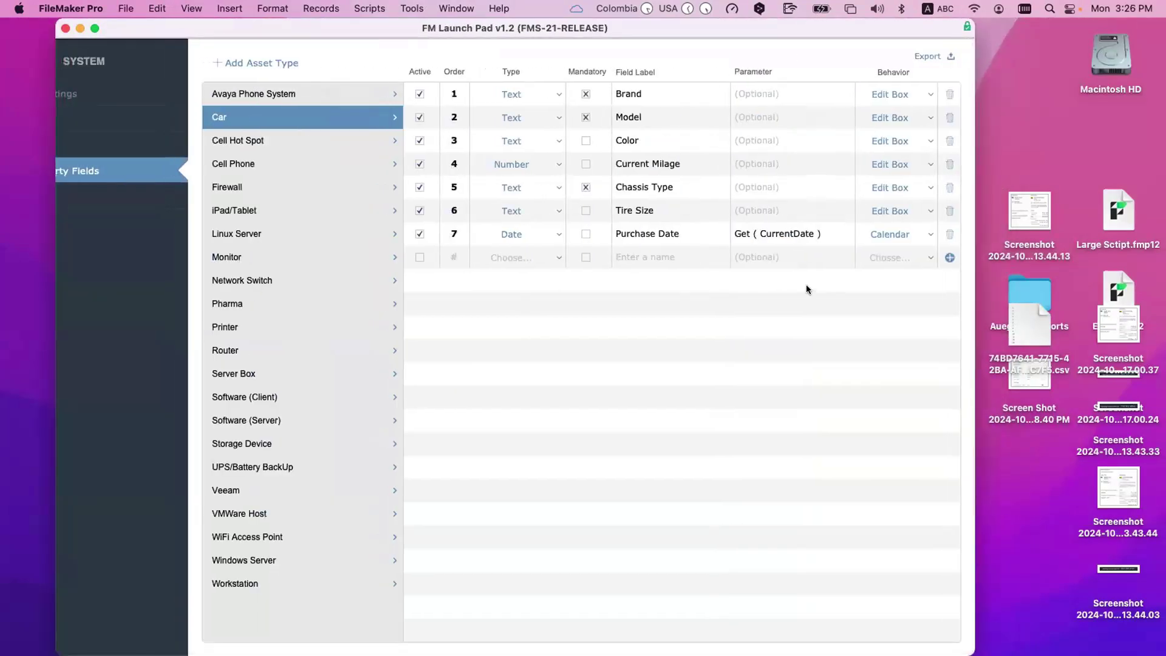
Step: Enter 'Chevrolet' as the Car Brand row's default parameter and commit it
click(765, 100)
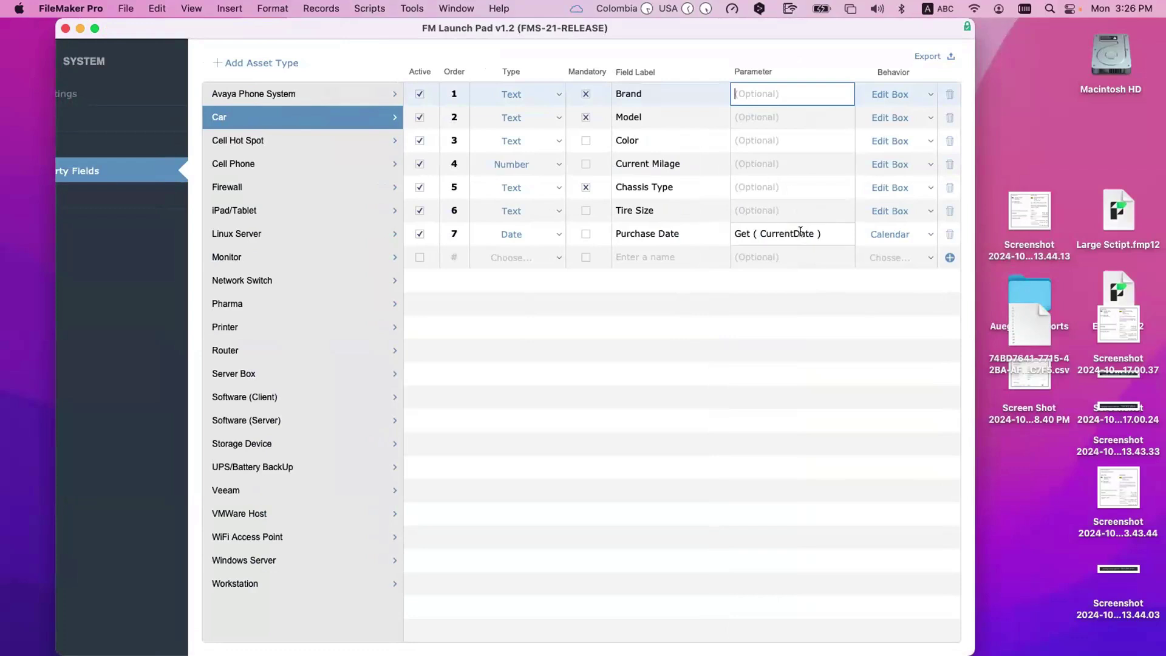
click(782, 234)
triple_click(779, 233)
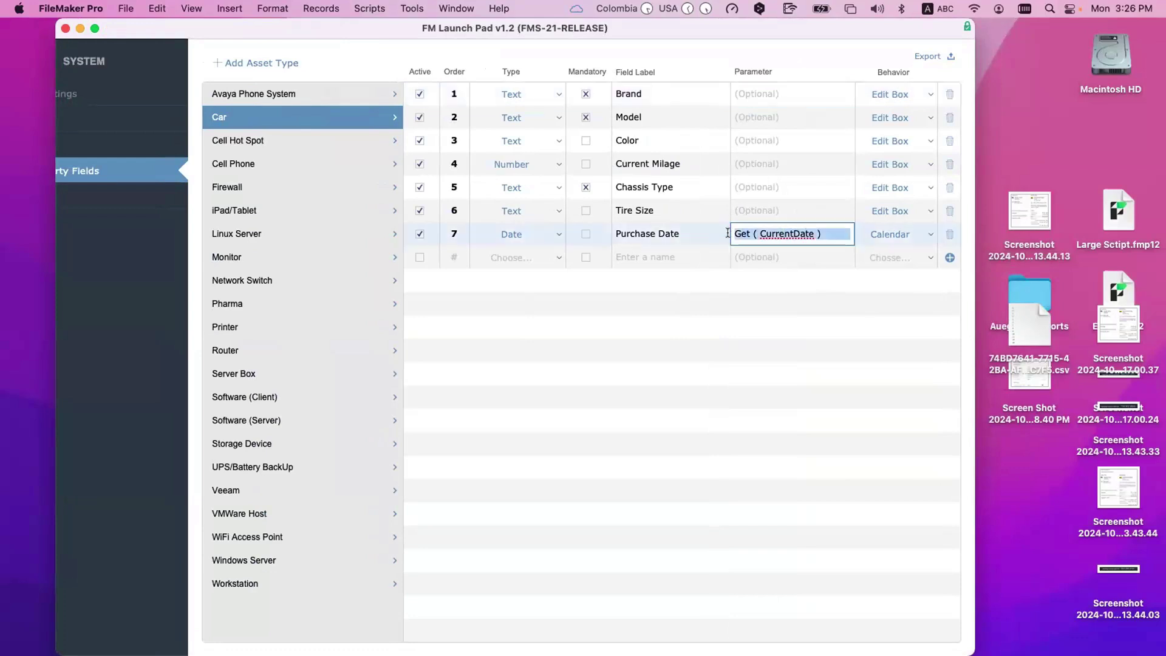
click(754, 94)
text(")
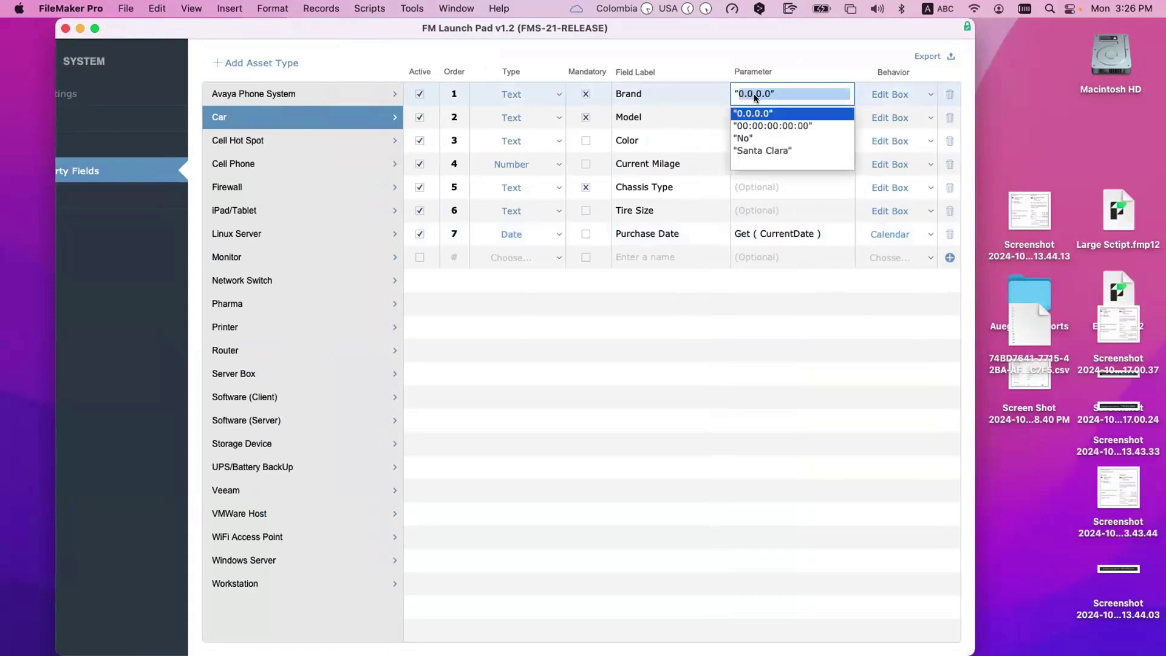
text(Chevrolet")
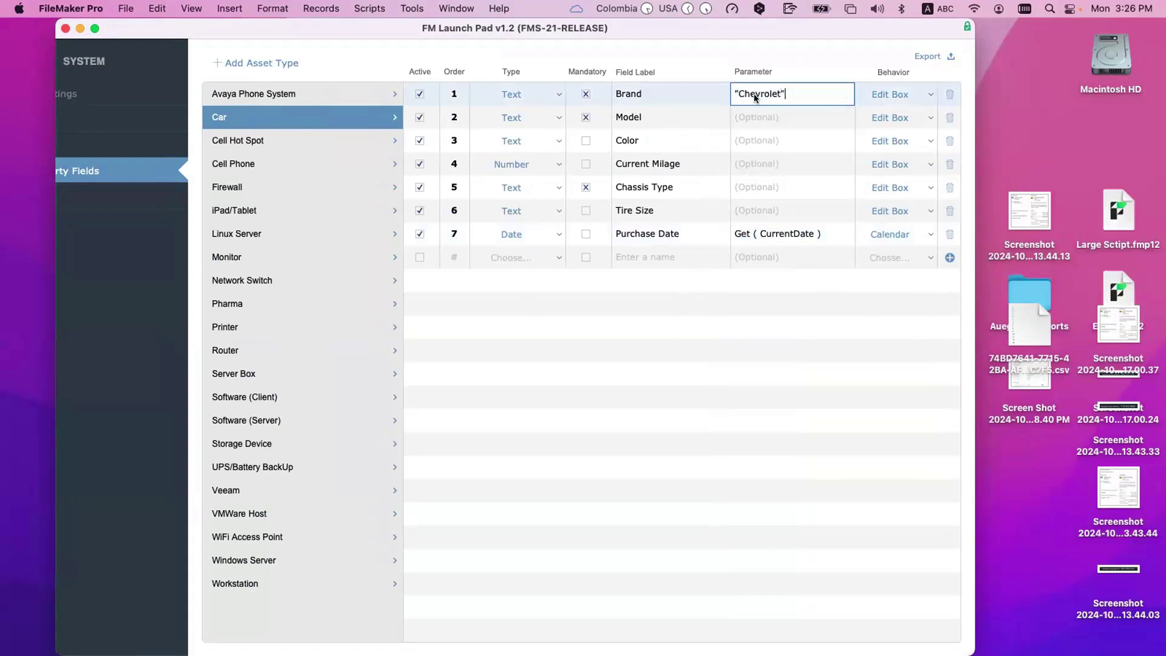
click(785, 337)
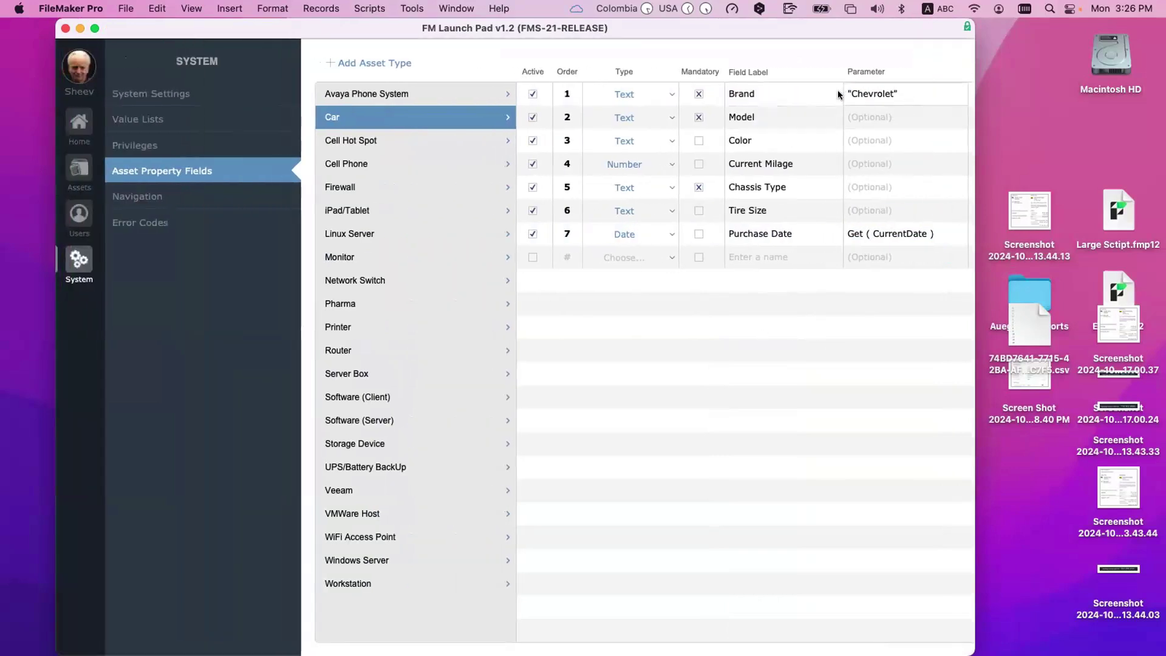
Step: Review the Purchase Date default formula Get ( CurrentDate ), then go to the asset list
scroll(894, 95, left, 1)
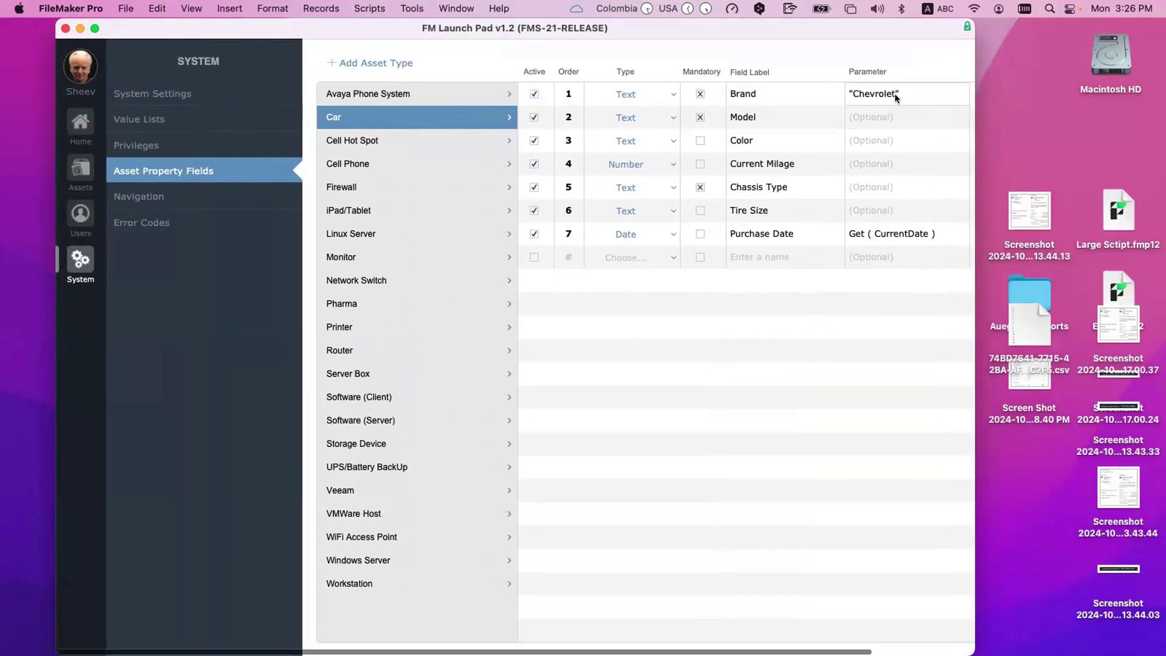
scroll(894, 94, right, 1)
scroll(895, 94, left, 1)
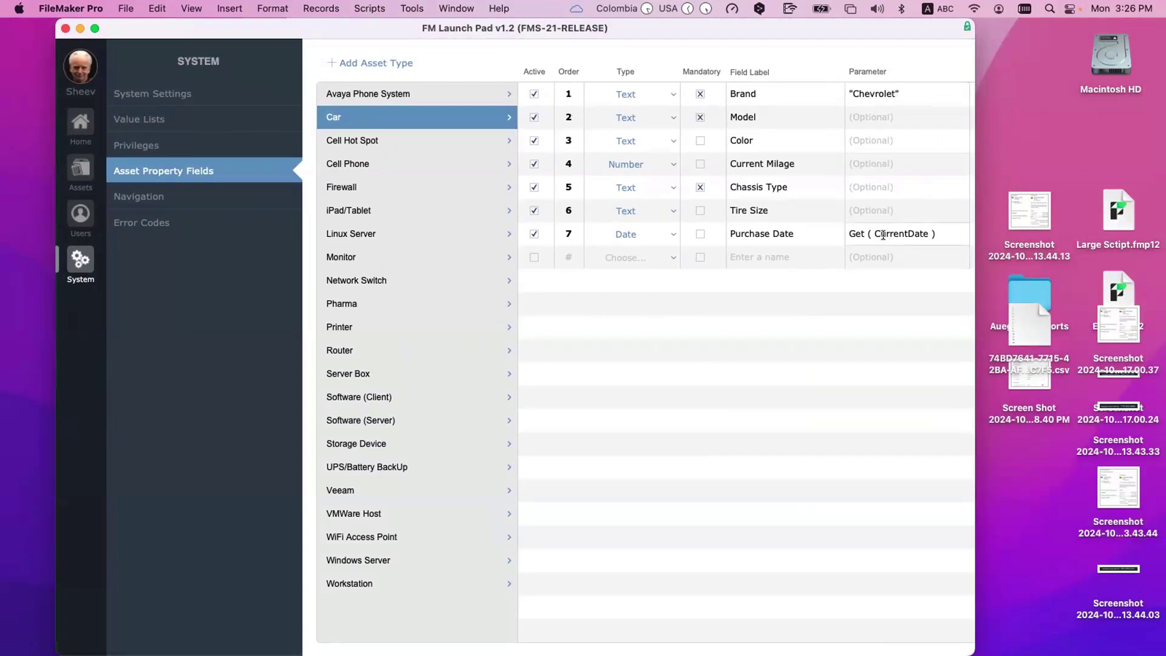
click(938, 234)
drag(937, 234, 820, 229)
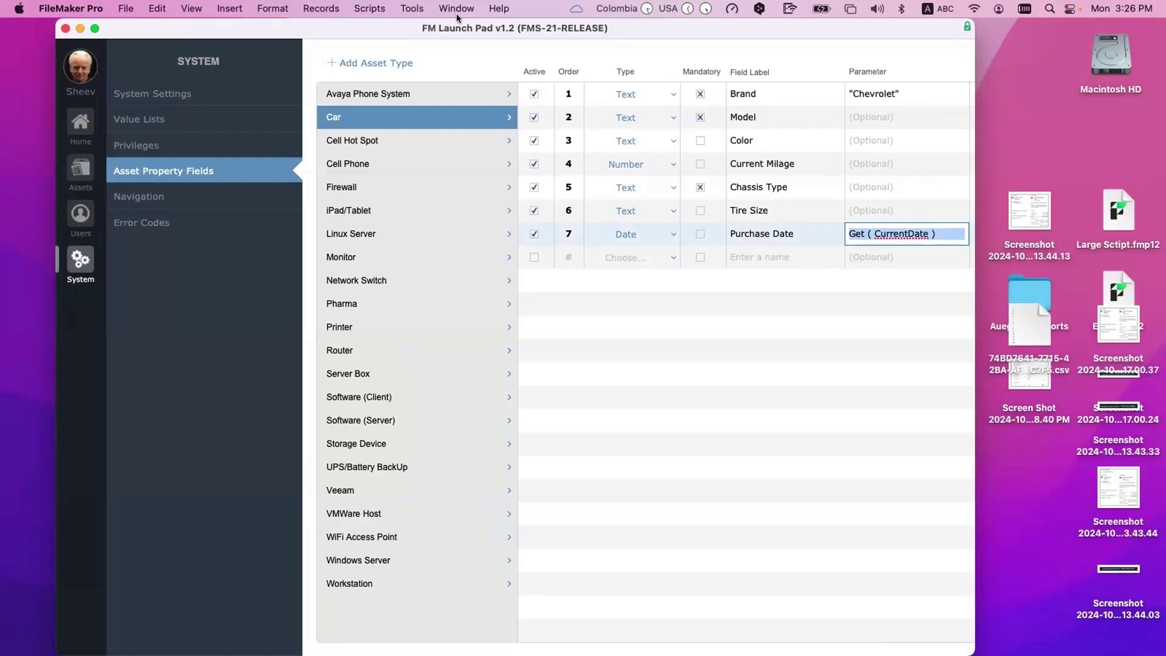
click(419, 8)
key(Escape)
click(85, 169)
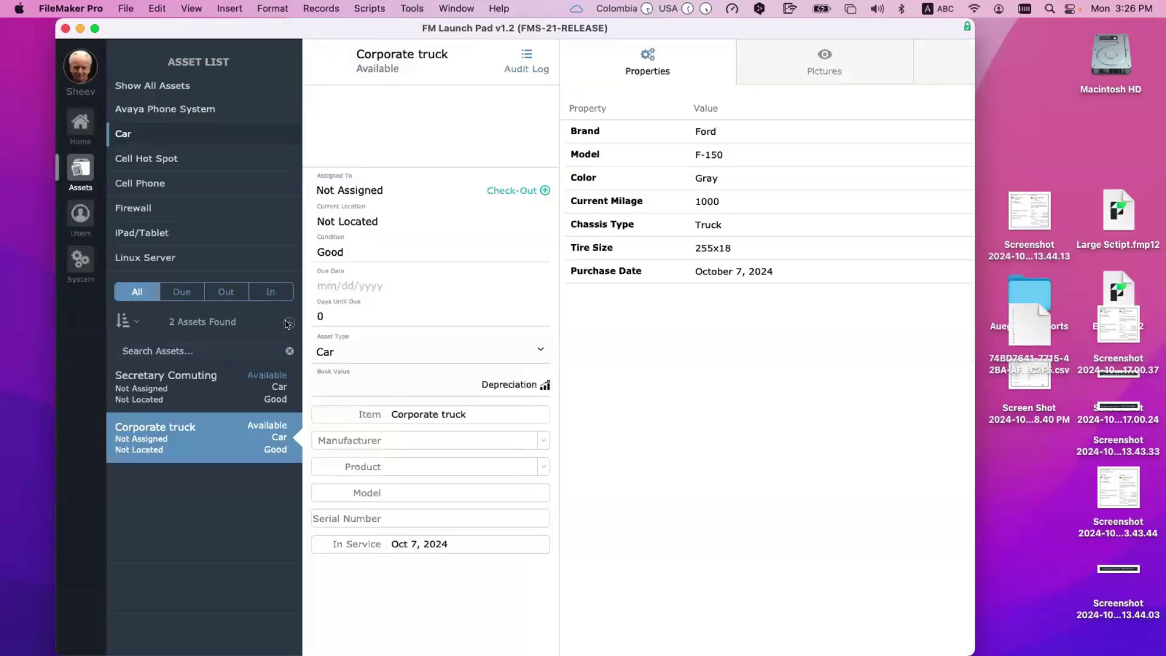
Step: Add a new asset of type Car, confirm Brand shows Chevrolet, then return to the Car property fields
click(288, 322)
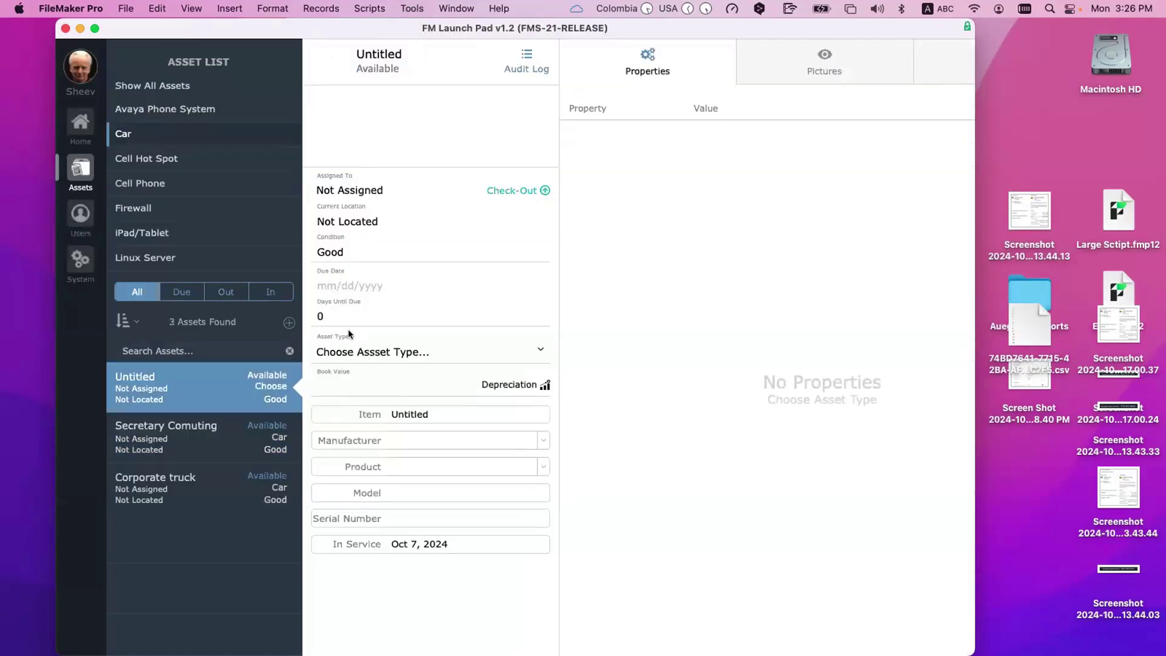
click(356, 346)
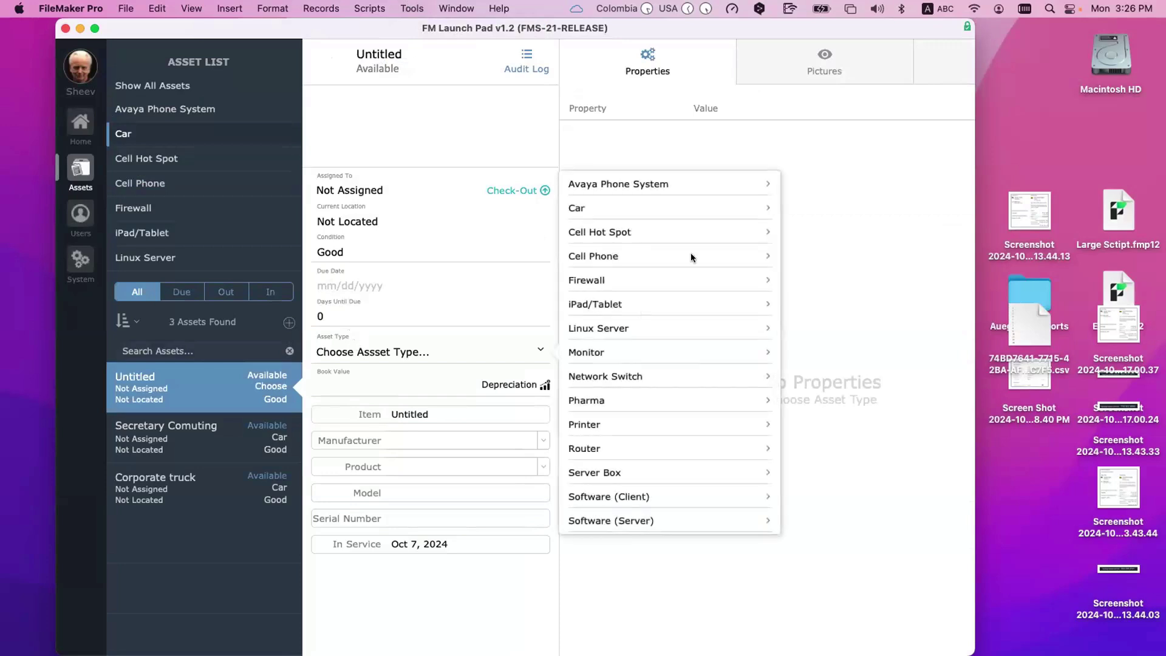
click(594, 209)
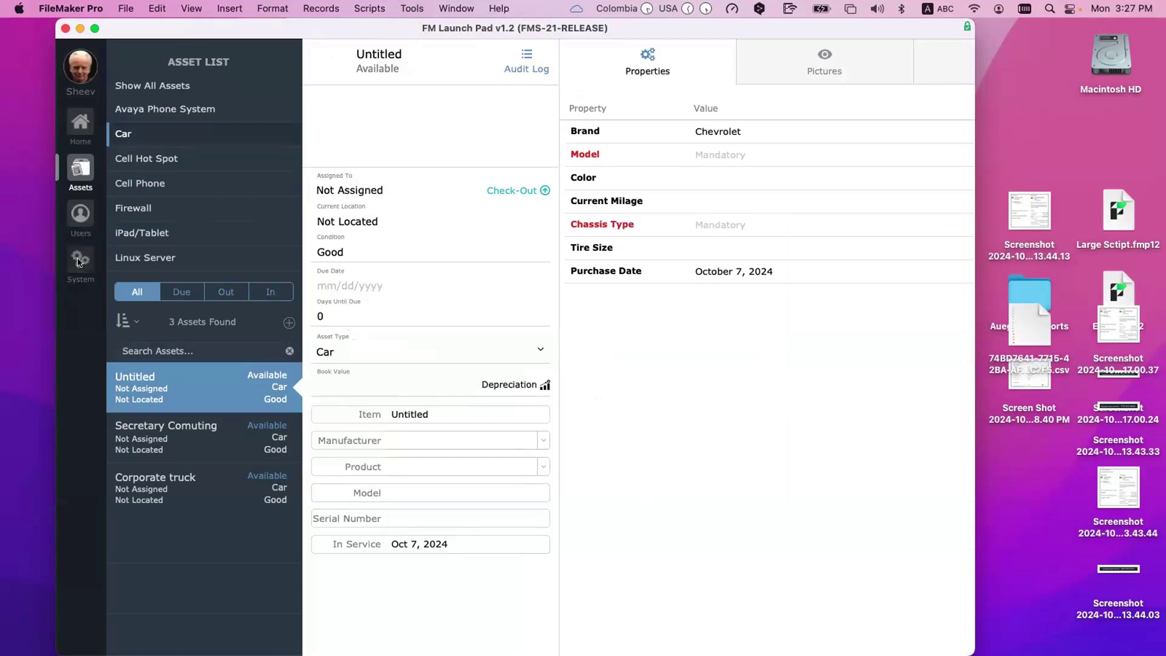
click(80, 260)
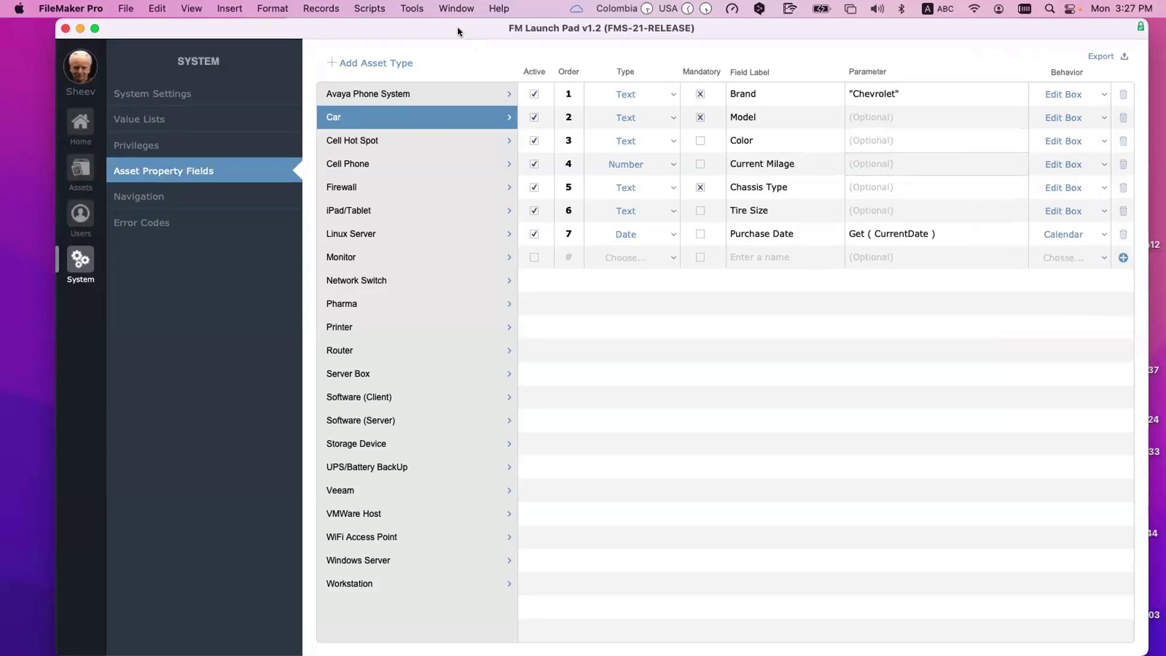
drag(464, 28, 458, 26)
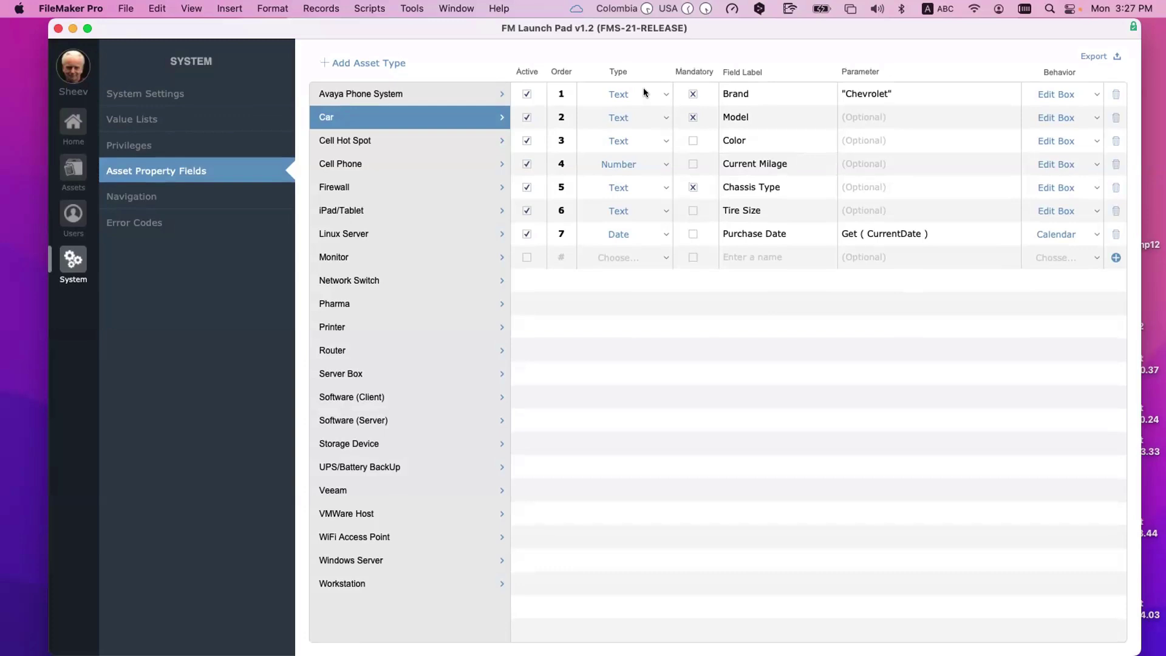
Step: Leave Brand as Text and make the new row a Separator with order 3
click(643, 91)
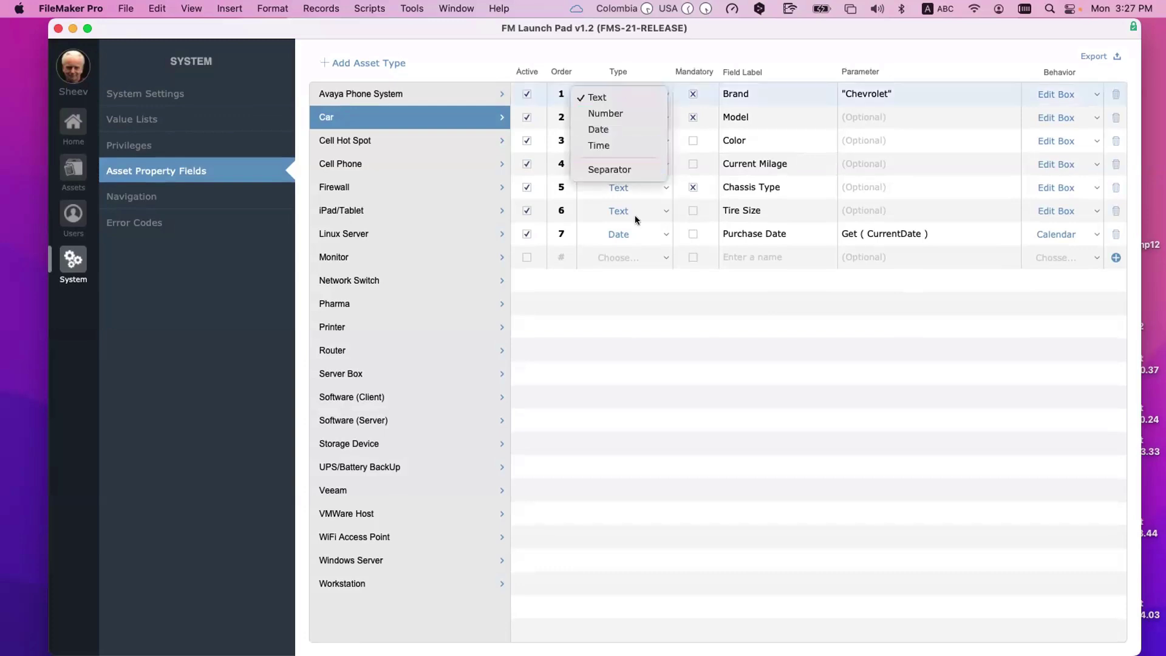
click(721, 332)
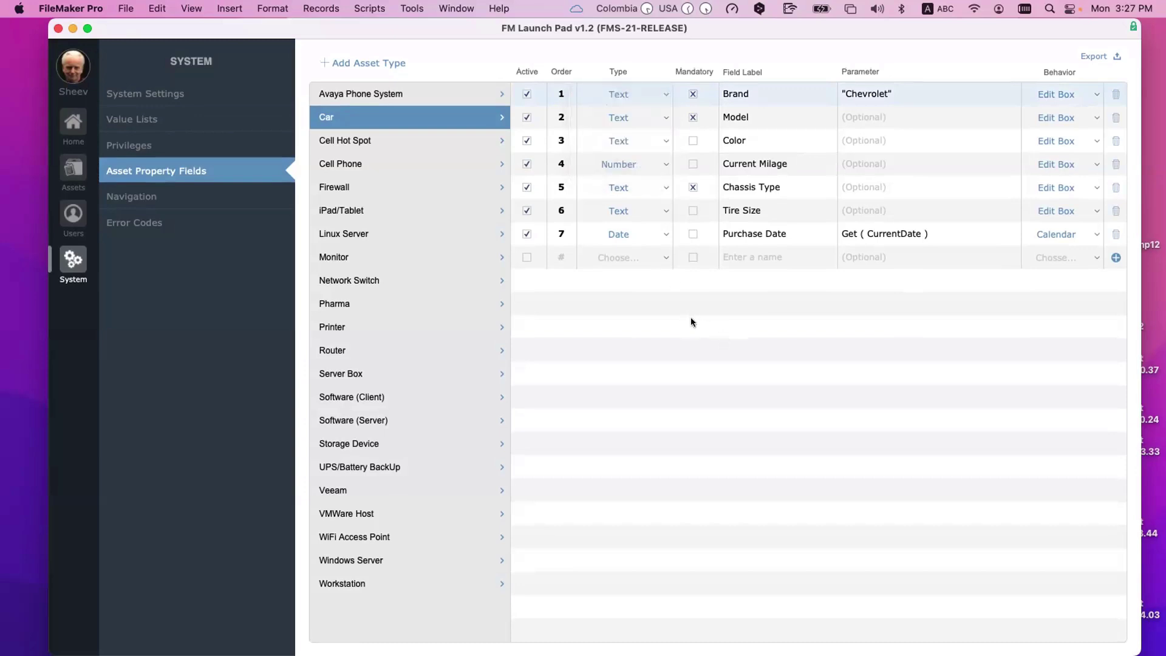
click(625, 255)
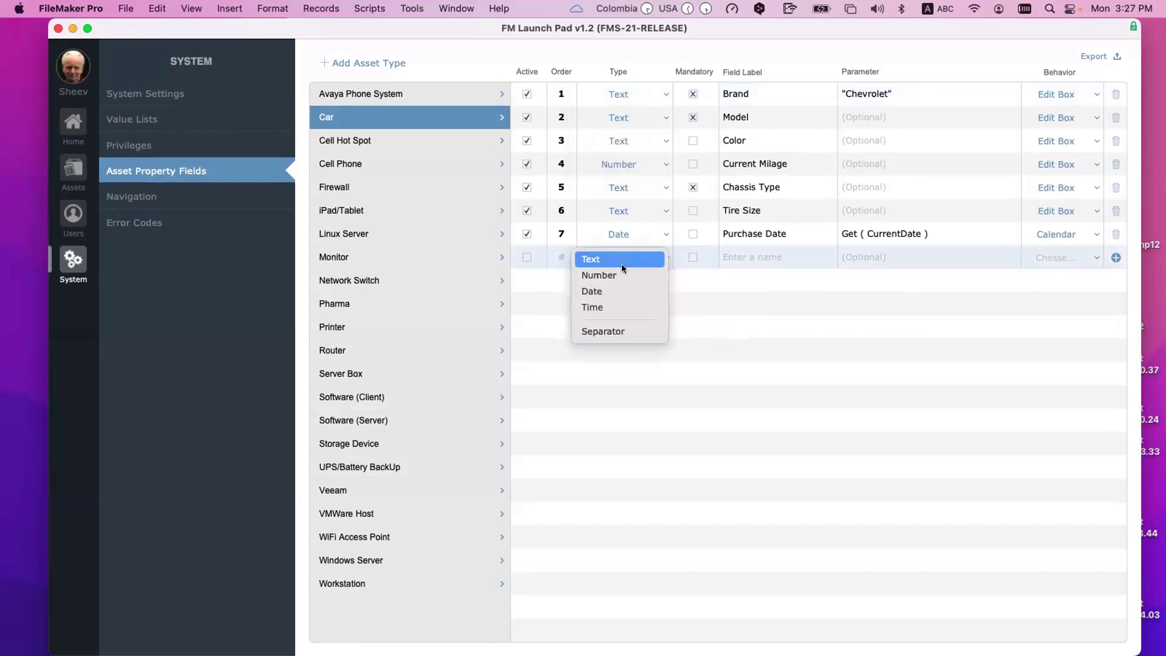
click(625, 331)
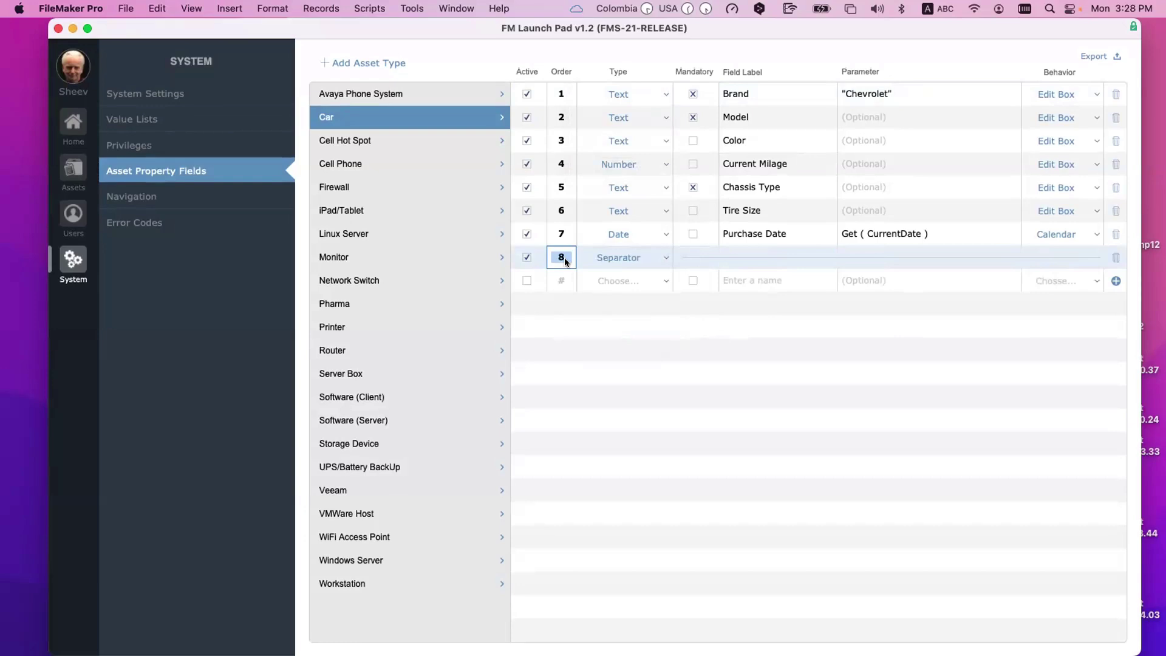
text(3)
key(Return)
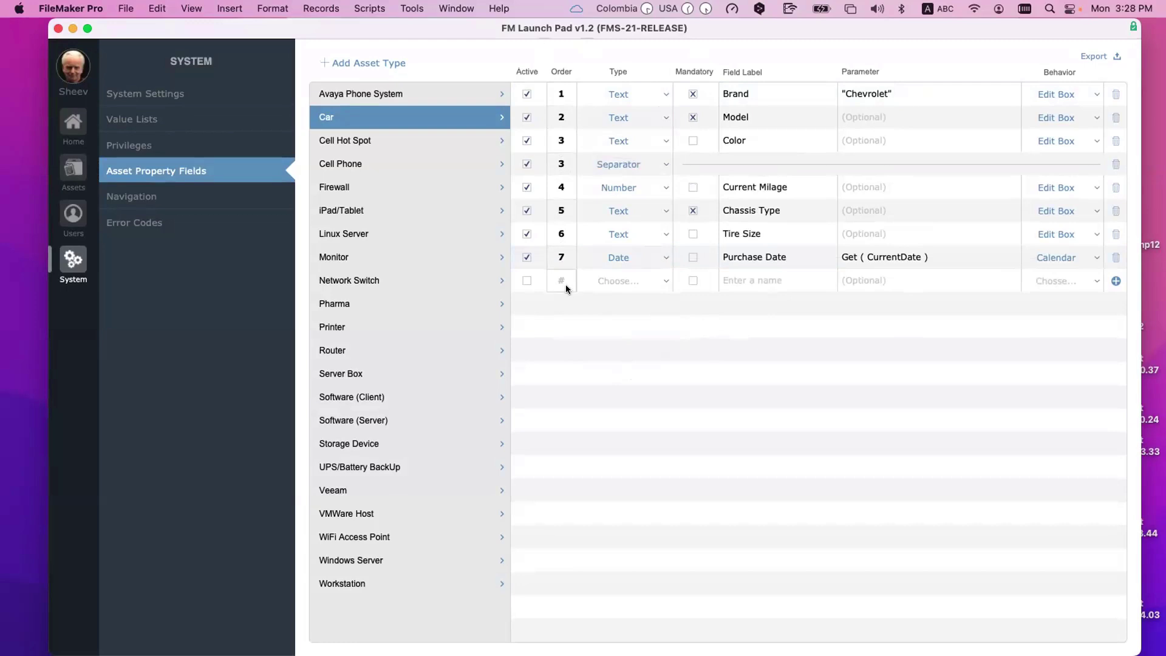
Step: Renumber orders: separator 4, Current Milage 5, Chassis Type 6, Tire Size 7, Purchase Date 8
click(562, 166)
text(4)
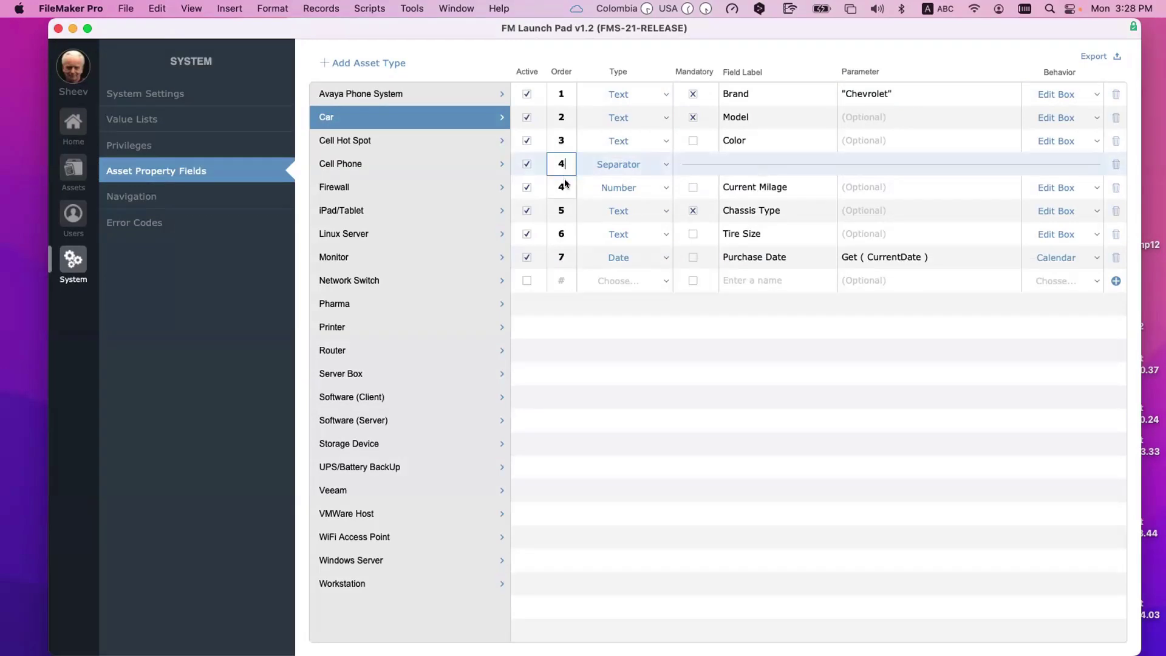
click(565, 183)
text(5)
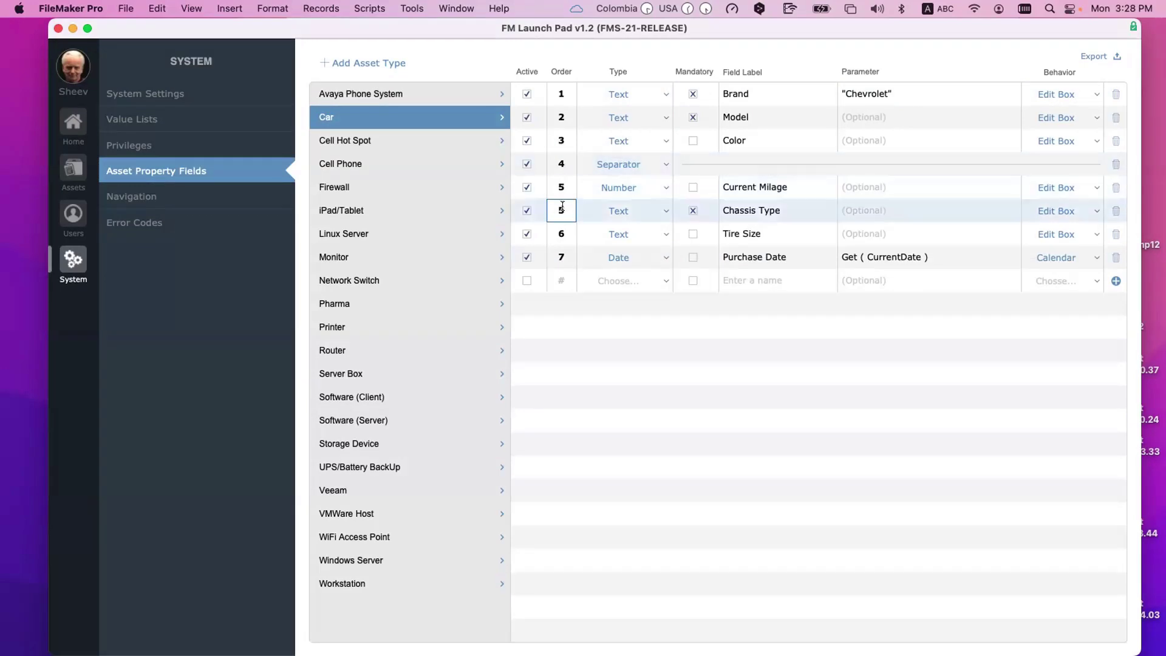
click(561, 210)
text(6)
click(562, 232)
text(7)
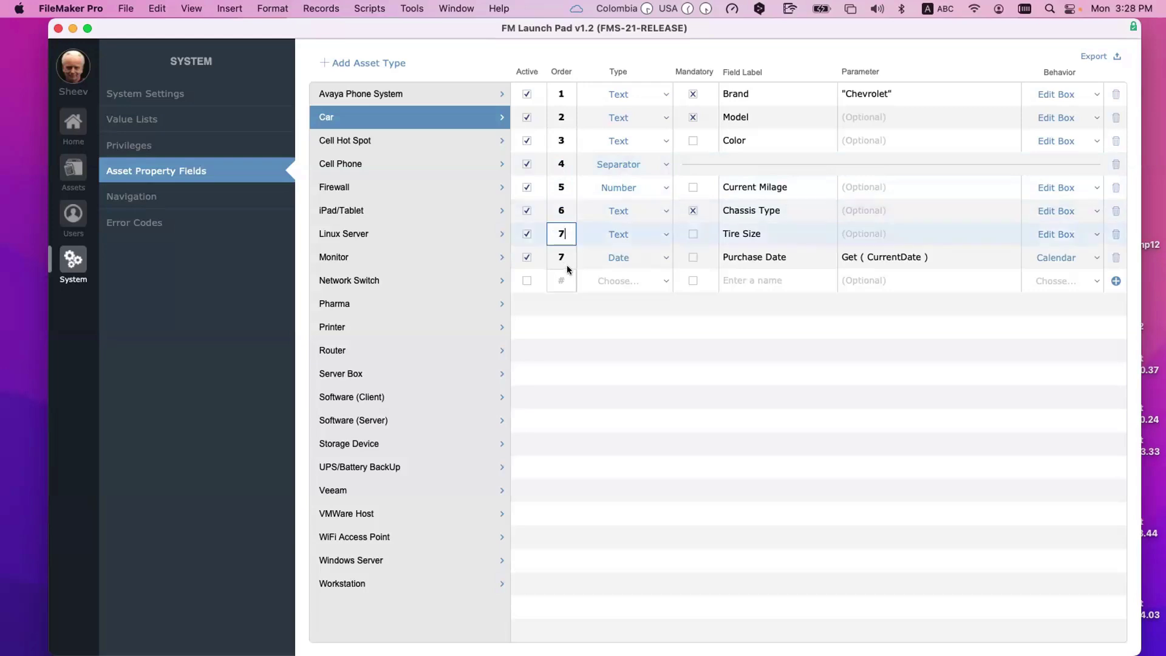
key(Tab)
click(563, 250)
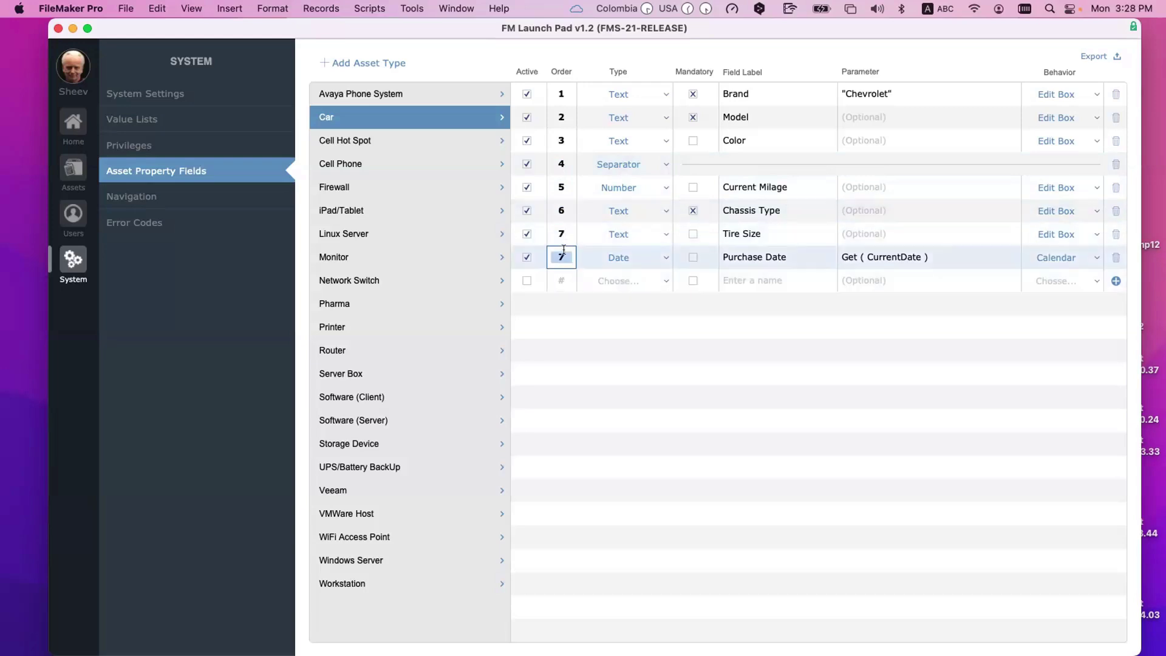
text(8)
click(703, 369)
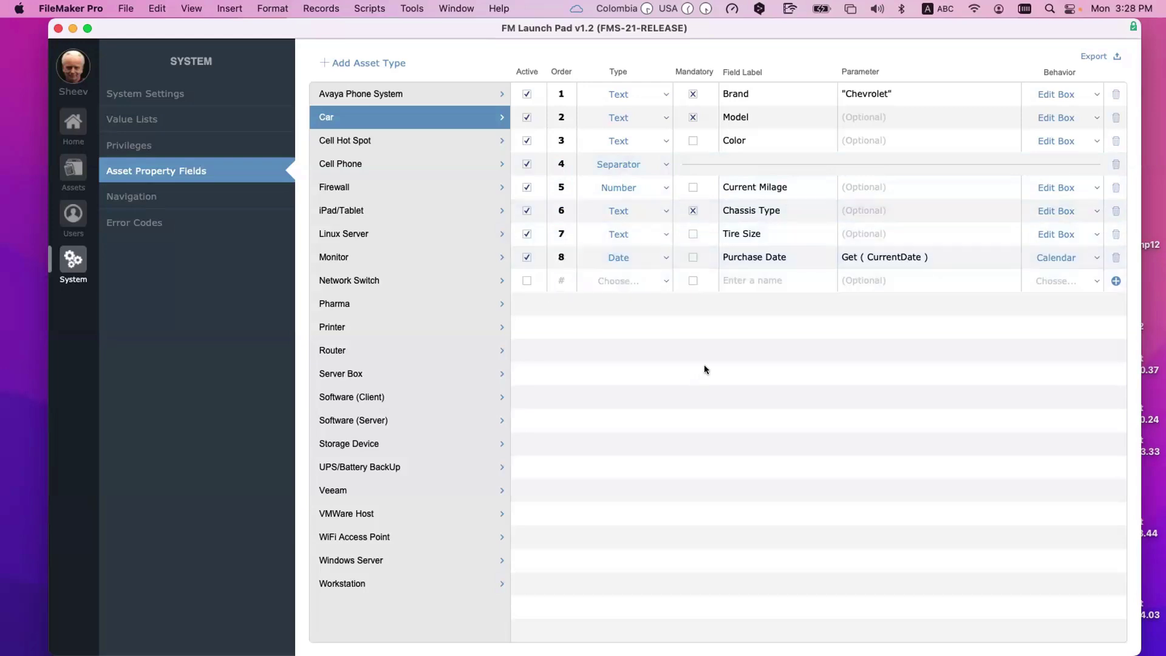
Step: Add a new Car asset, check for the blank separator below Color, then return to System
click(73, 169)
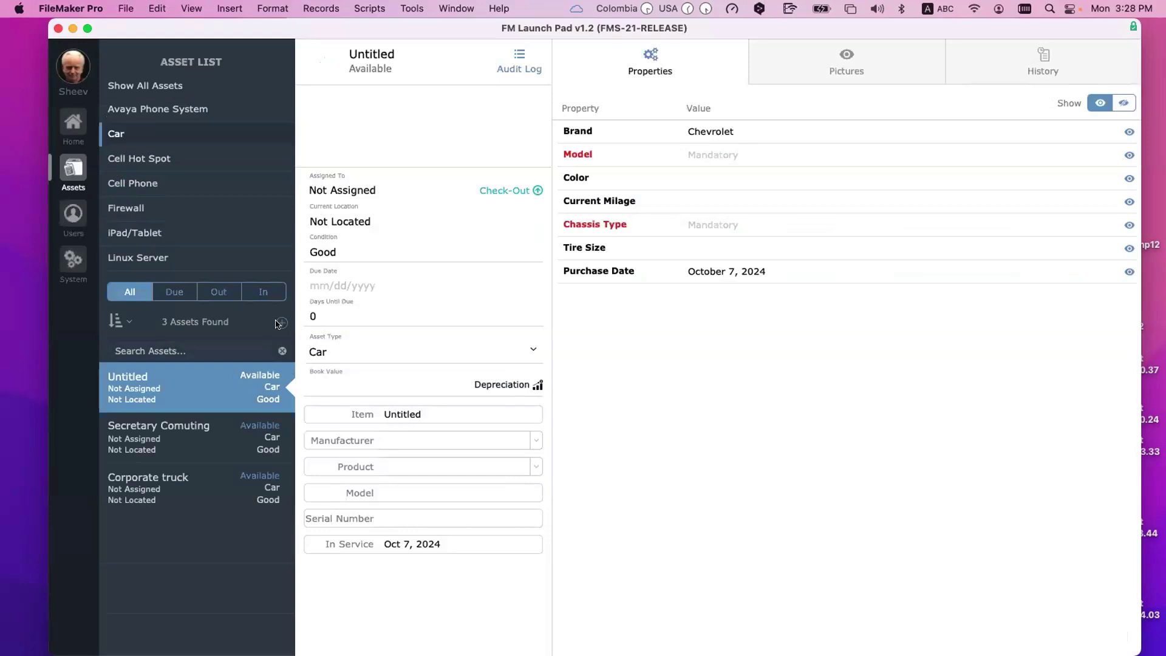
click(281, 323)
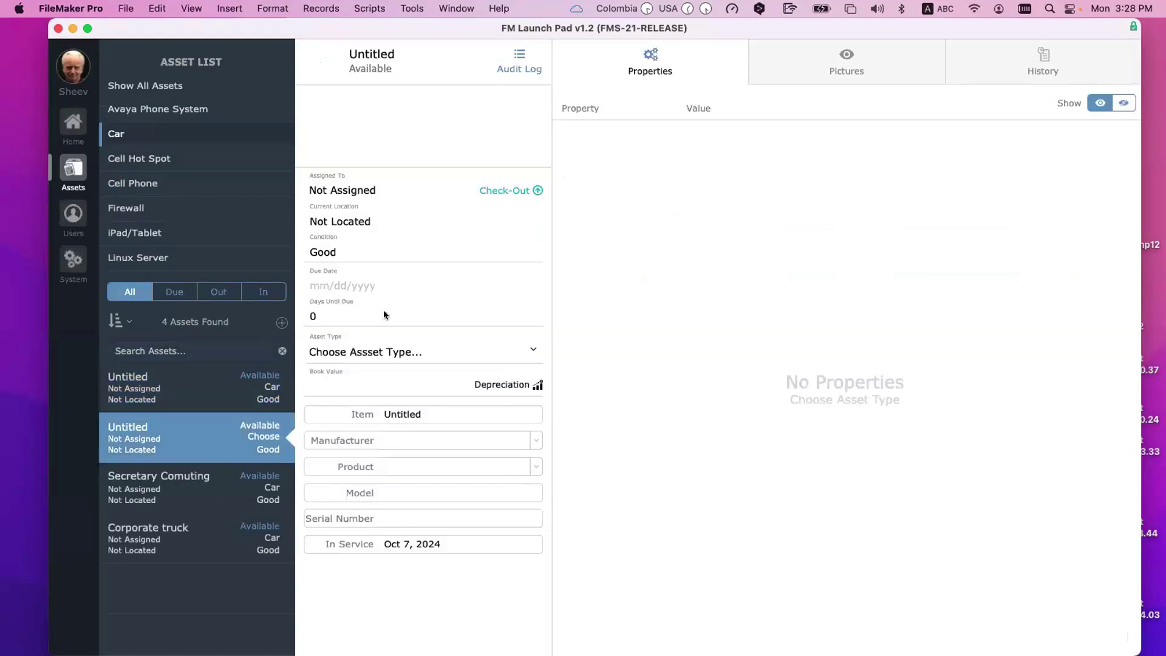
click(429, 348)
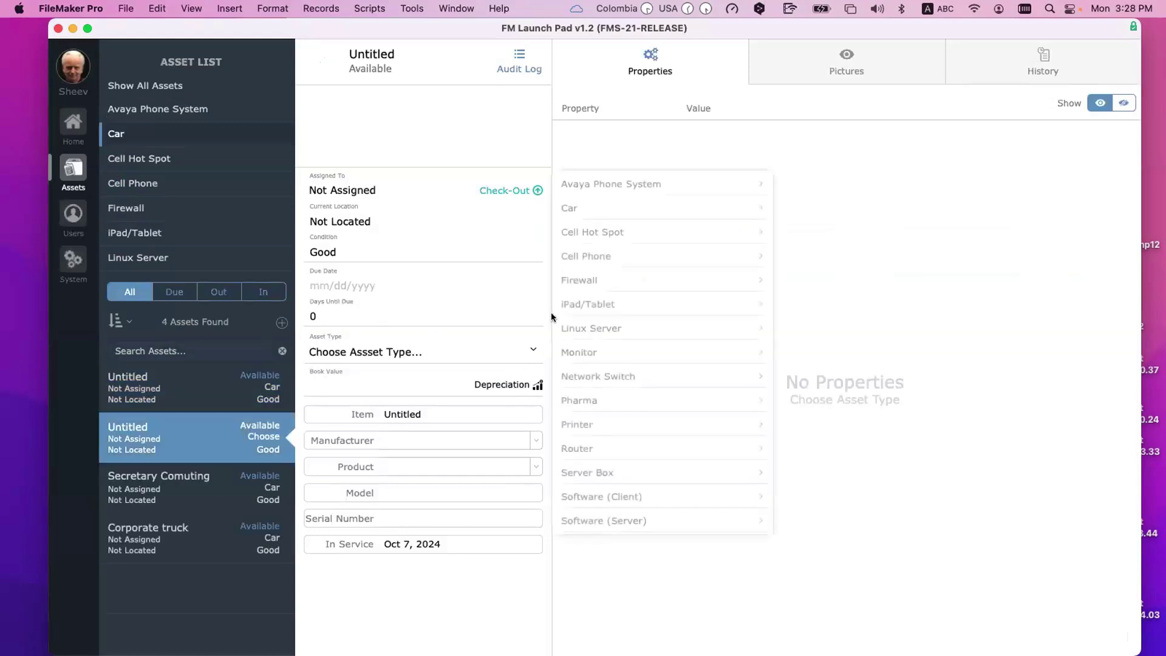
click(590, 208)
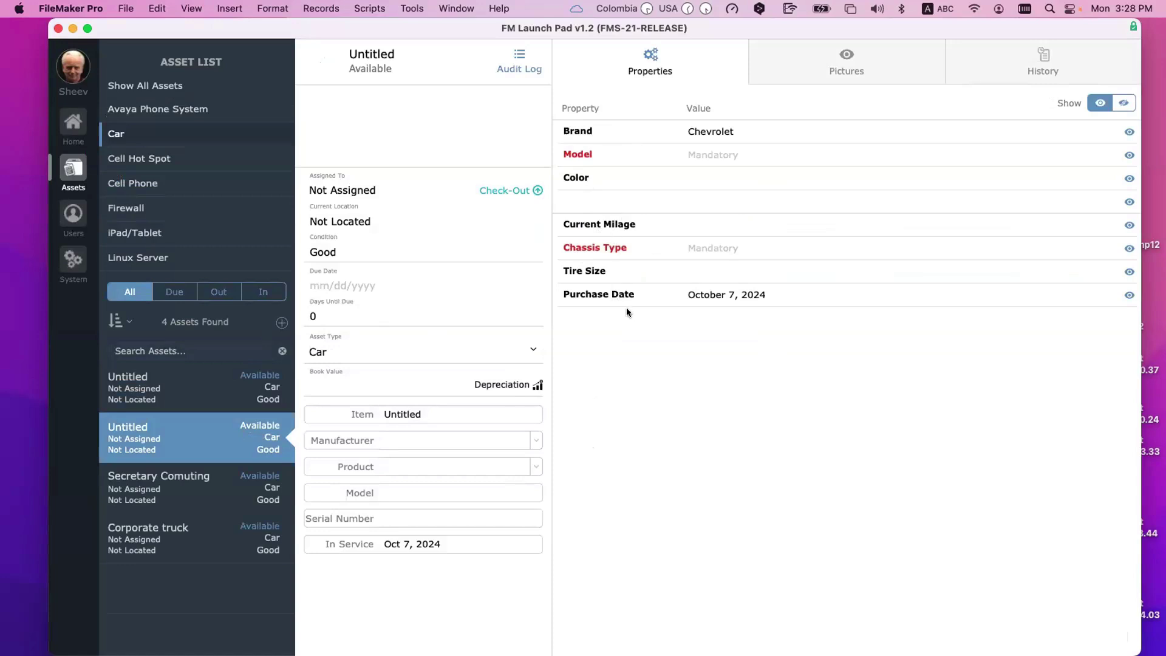
click(79, 265)
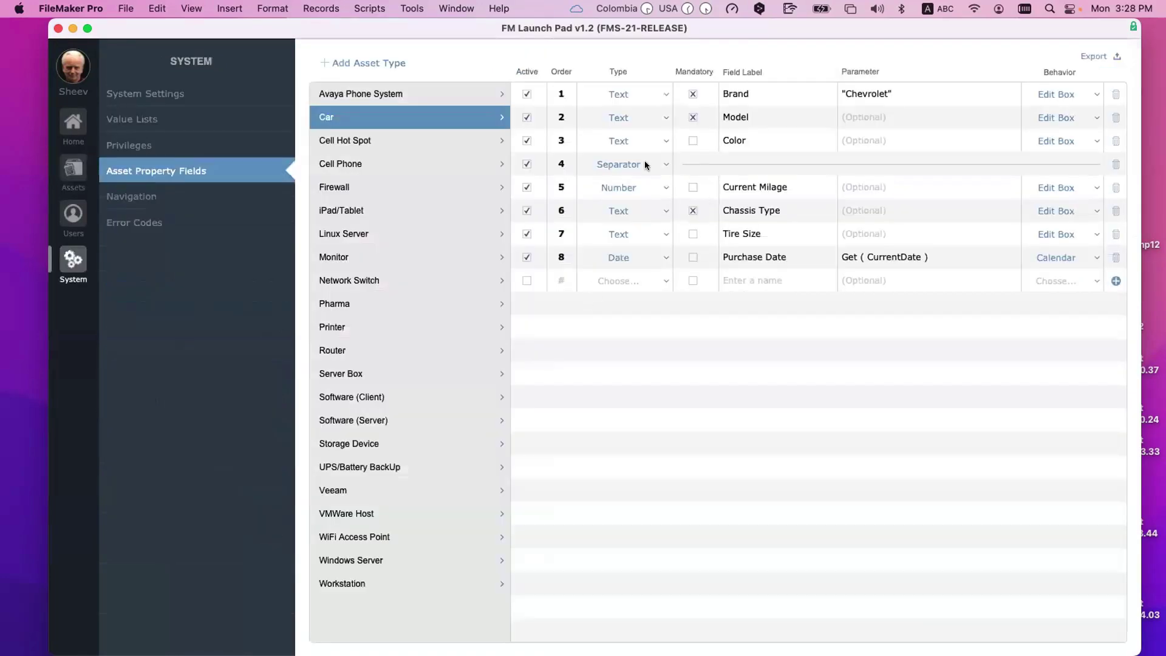
Step: Check Current Milage's type choices without changing them, then open Manage Layouts with Shift-Cmd-L
click(639, 188)
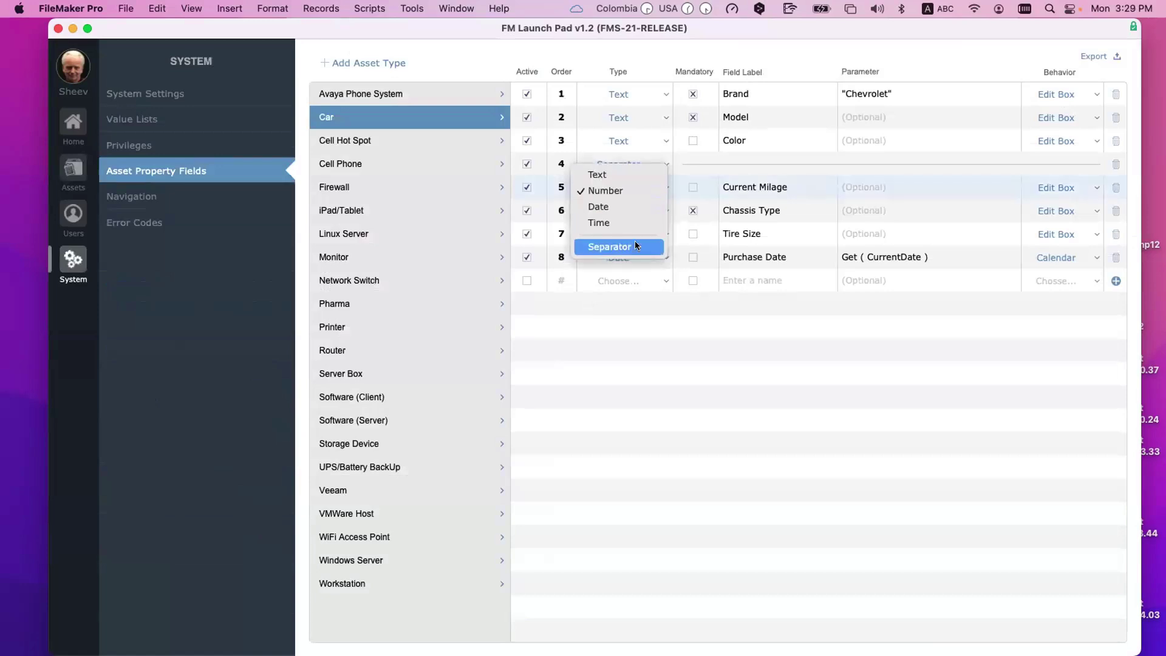
click(581, 134)
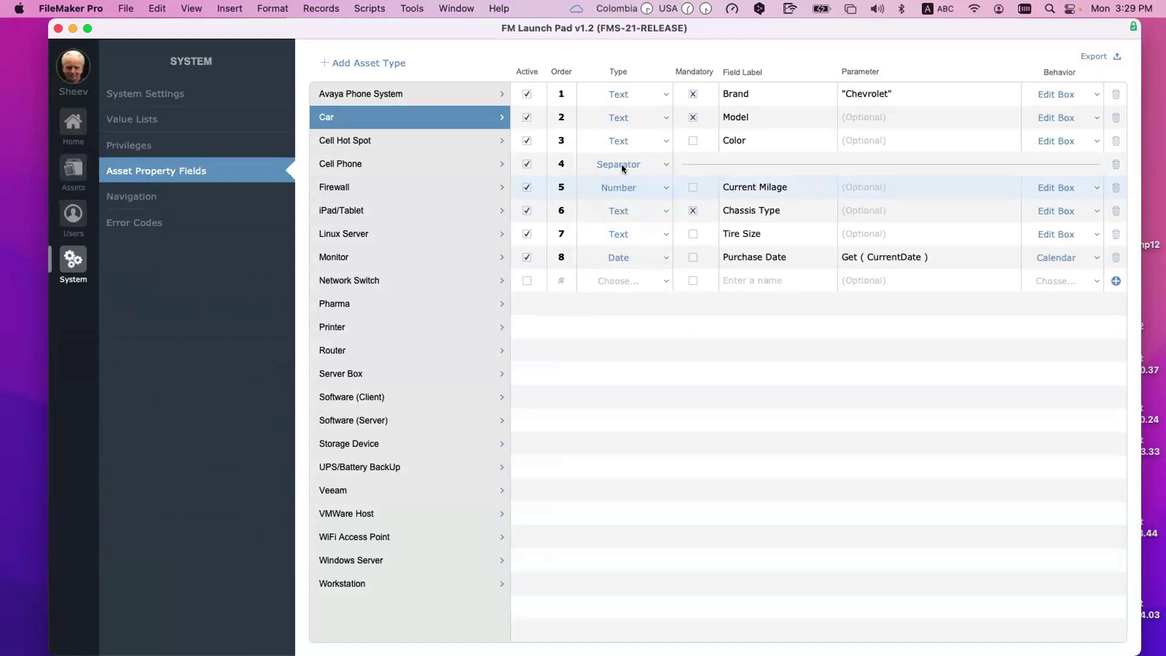
key(super+shift+l)
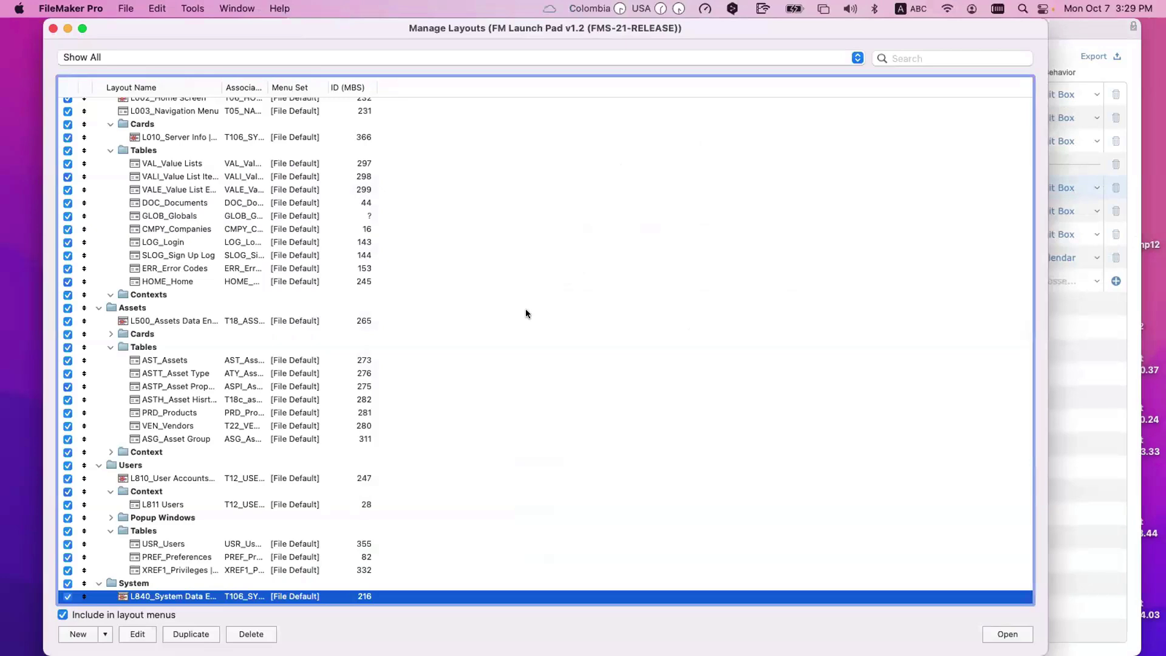
Step: Open the ASPF_Asset Property Fields layout from Manage Layouts in a new window
drag(216, 85, 333, 88)
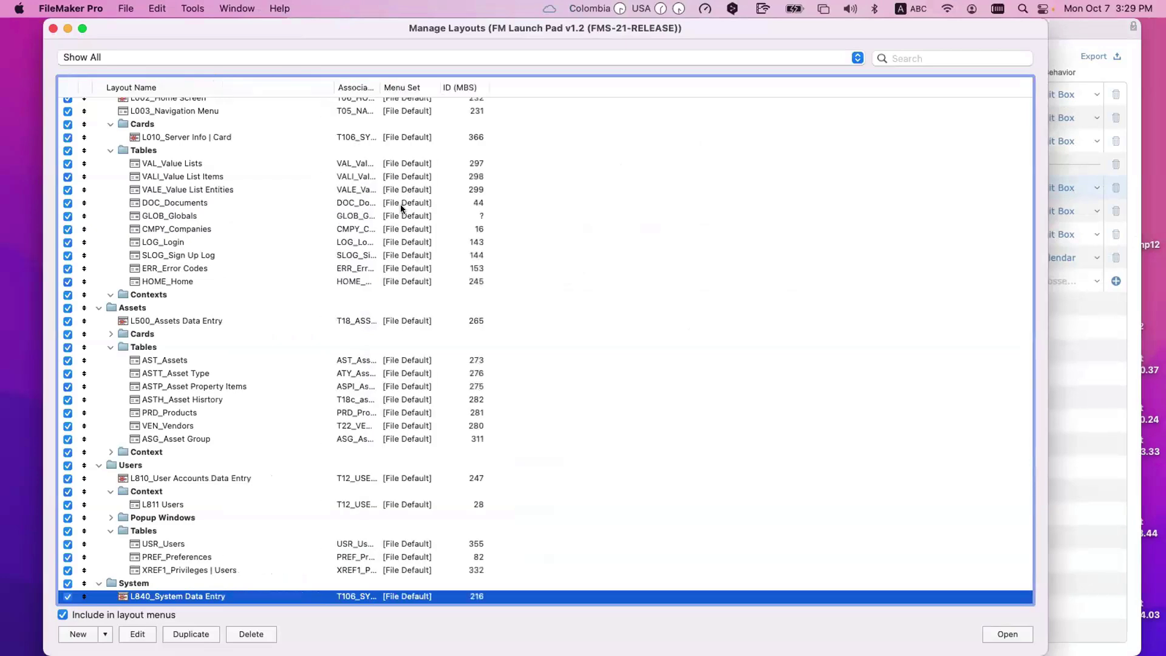
scroll(417, 268, down, 3)
scroll(417, 268, down, 5)
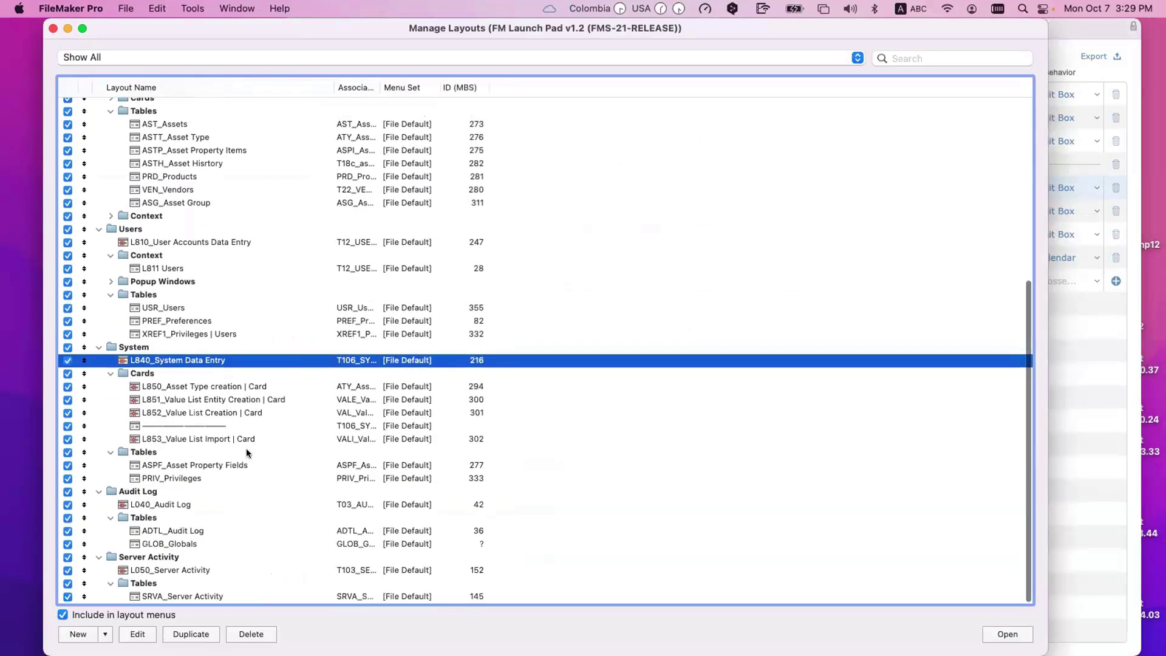
click(246, 465)
click(1006, 634)
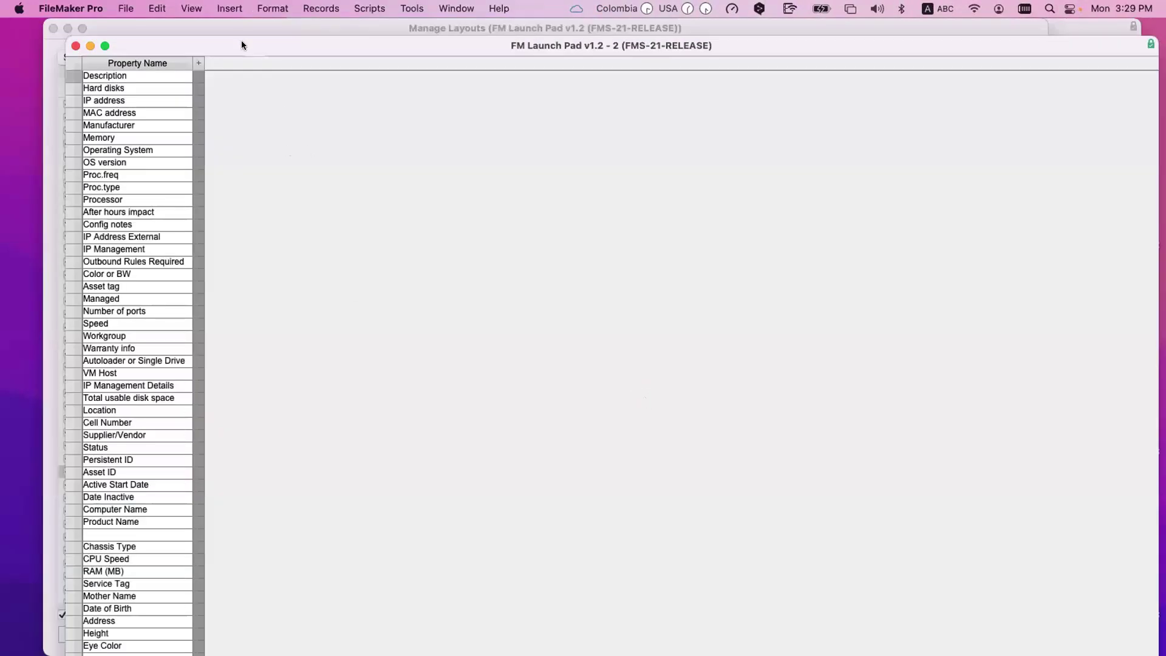
Step: Show the window's toolbar and open Modify Table View, agreeing to save with the layout
drag(242, 41, 313, 61)
key(alt+super+s)
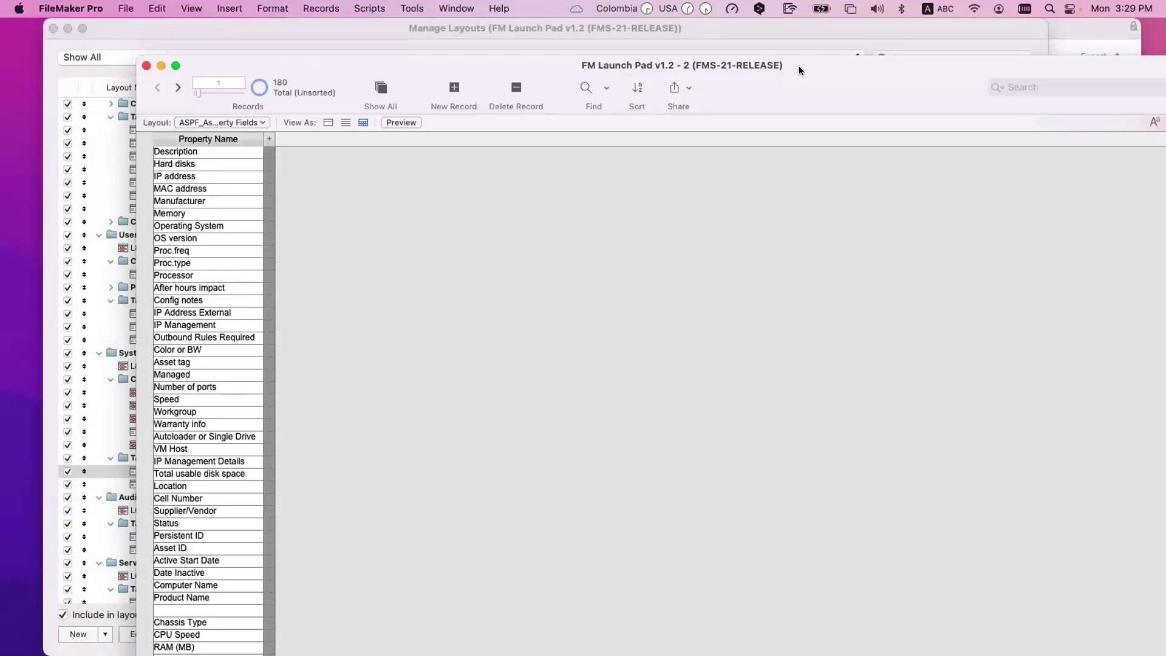
drag(799, 66, 731, 49)
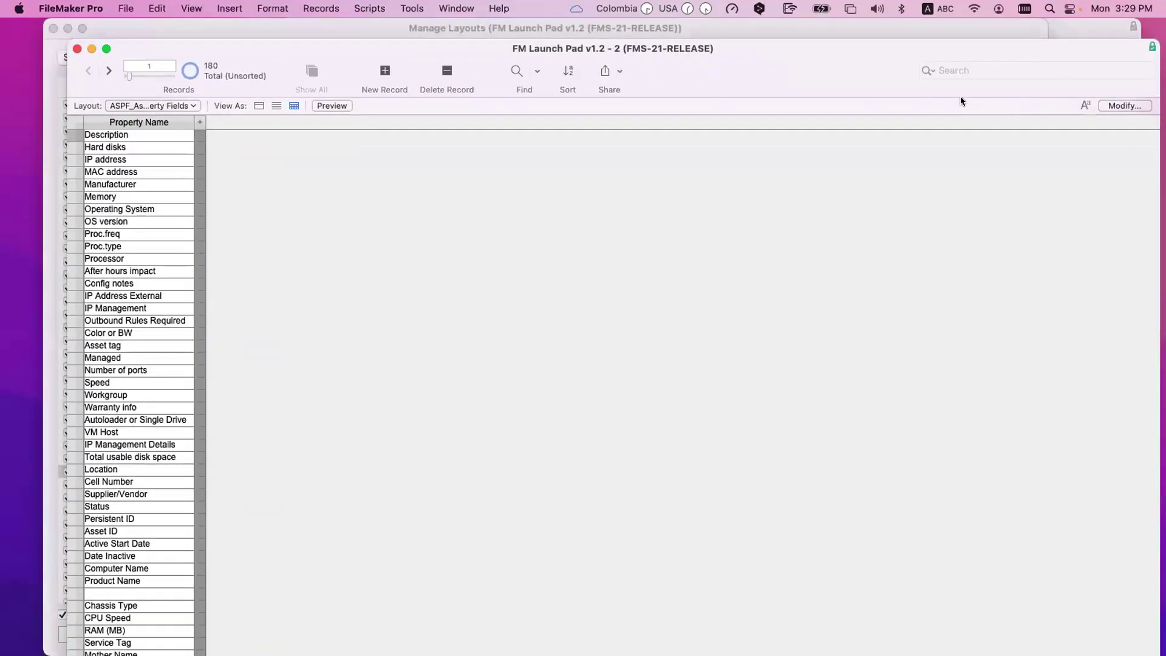
click(1104, 107)
click(515, 271)
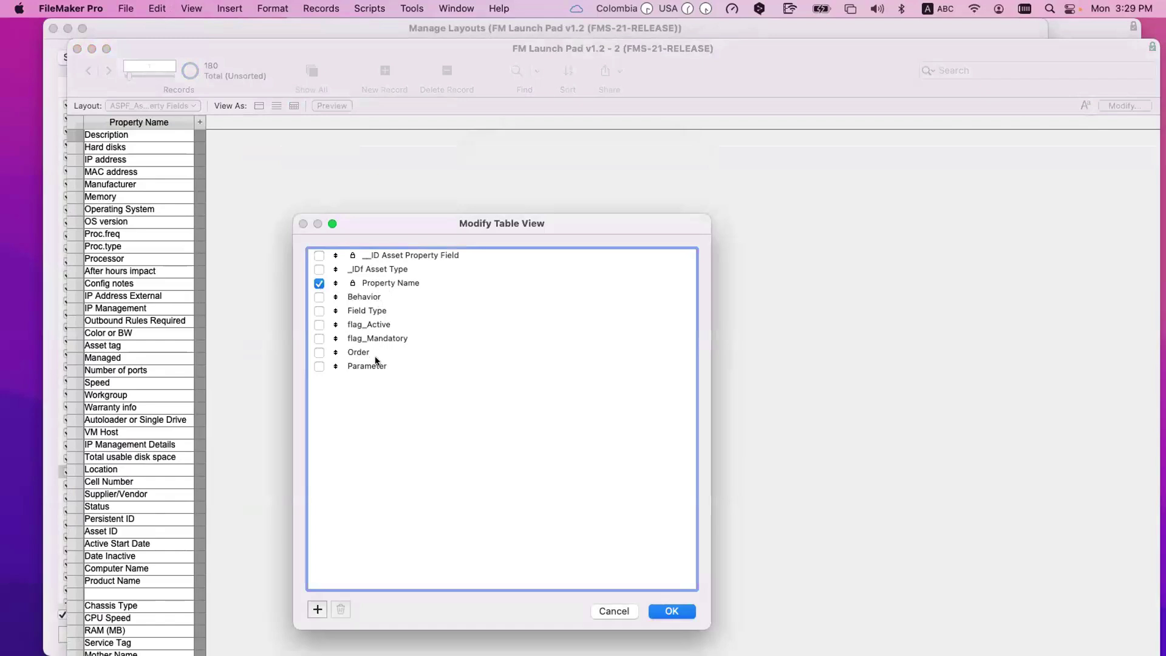
Step: Add all available fields and show every one as a column in the table view
key(super+a)
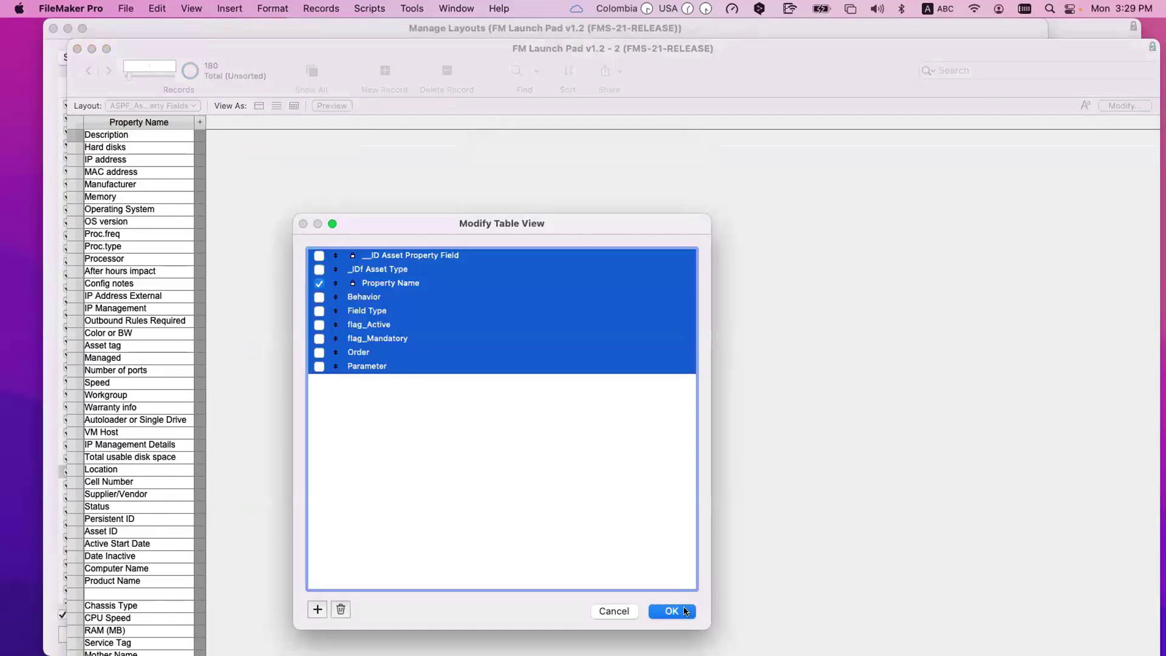
click(685, 611)
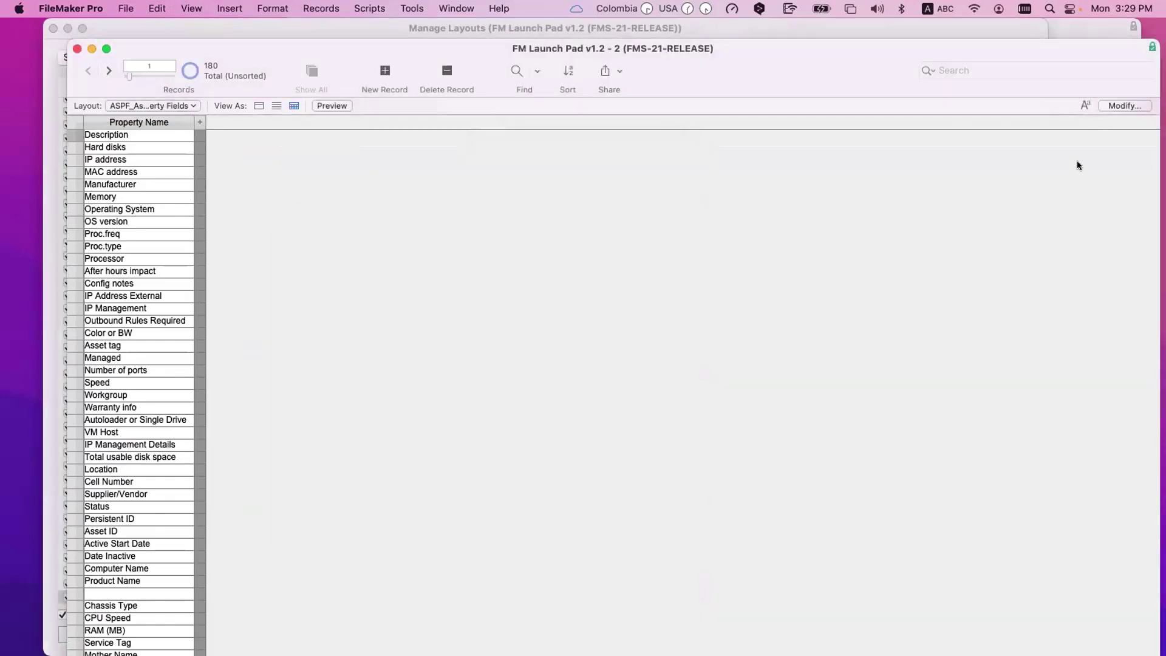
click(1125, 106)
click(485, 336)
key(super+a)
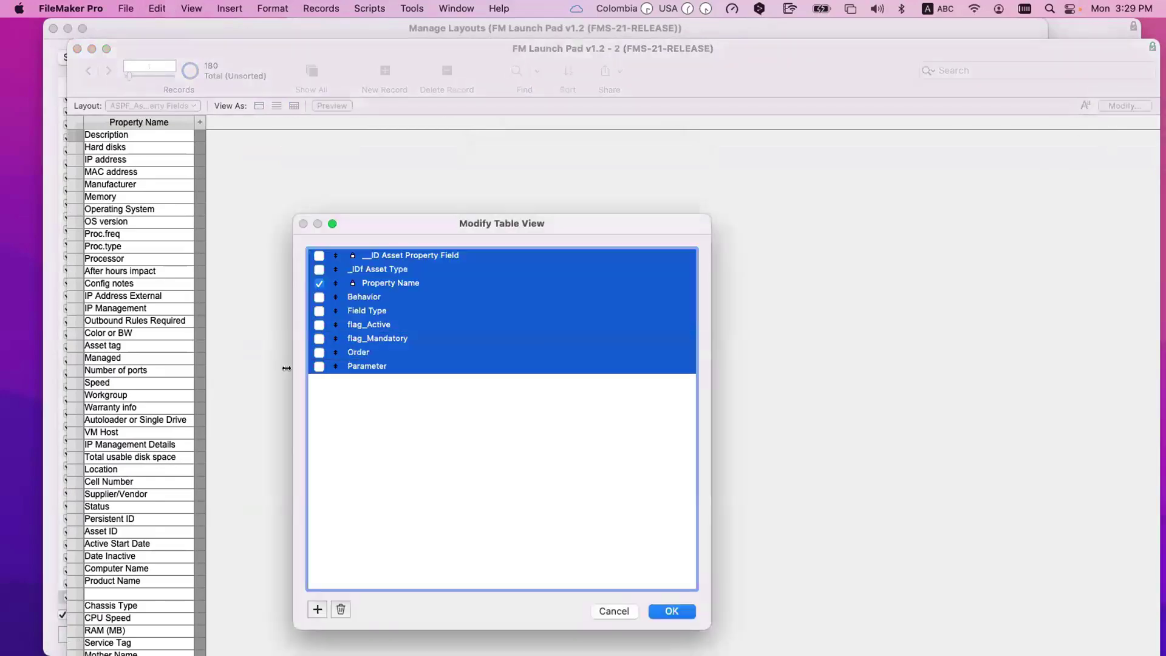
click(319, 366)
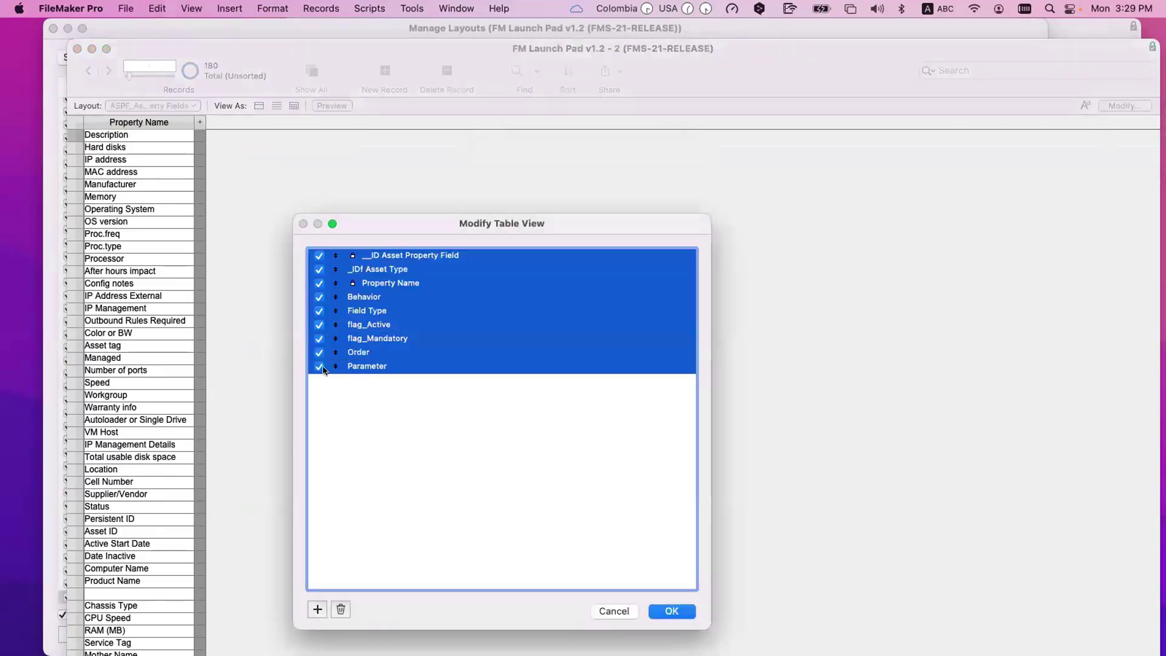
click(317, 609)
key(super+a)
key(Return)
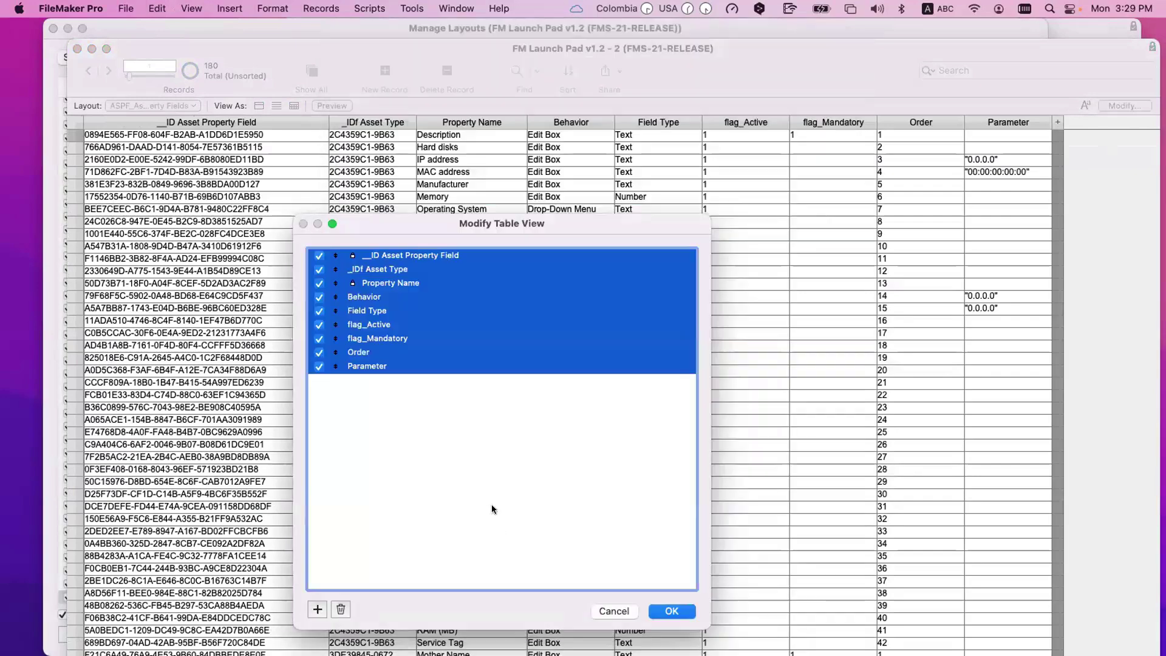
click(686, 611)
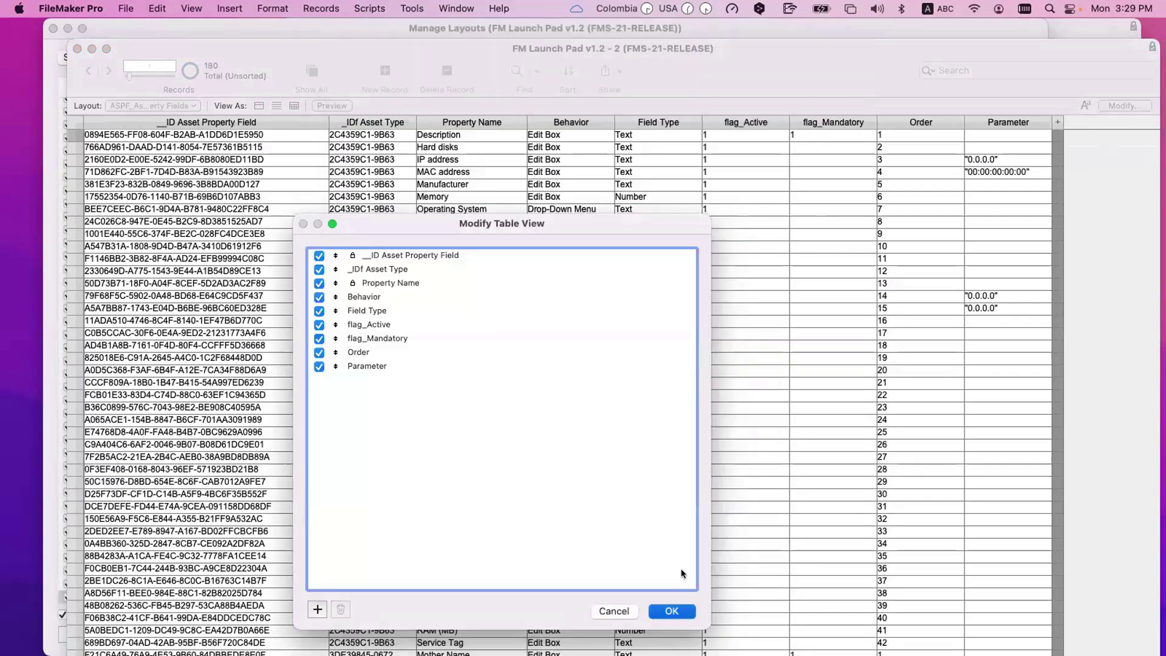
key(Return)
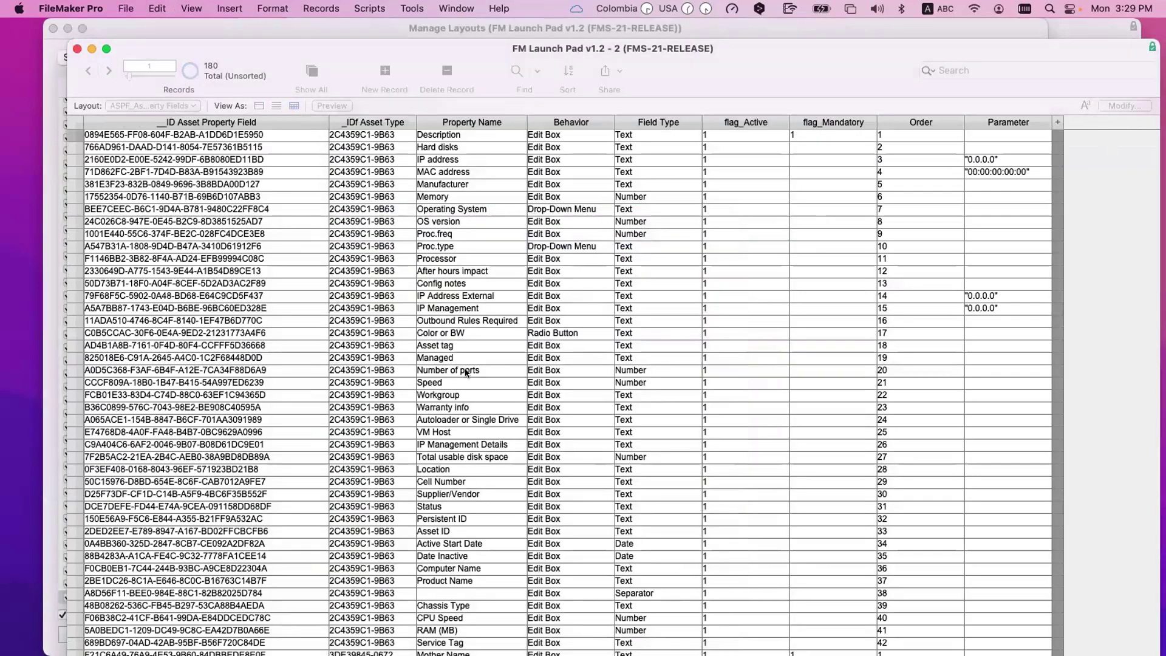
Step: Find records matching asset type F7C8C316-F567, narrowing the 180 records to 8
scroll(435, 197, down, 15)
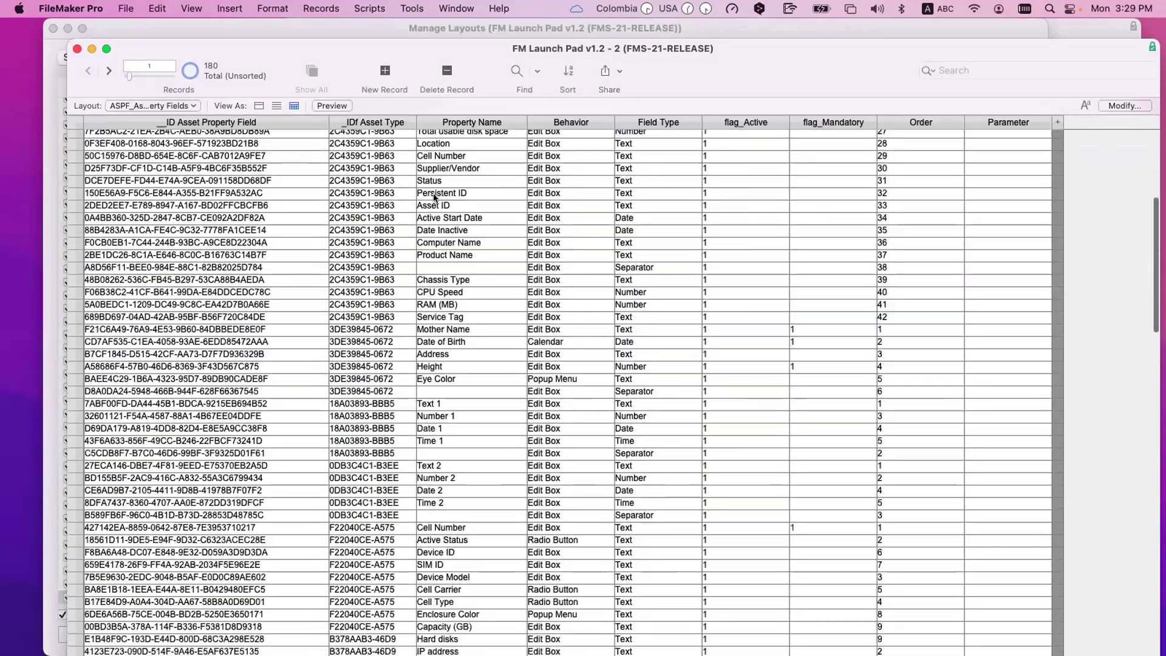
scroll(435, 197, down, 10)
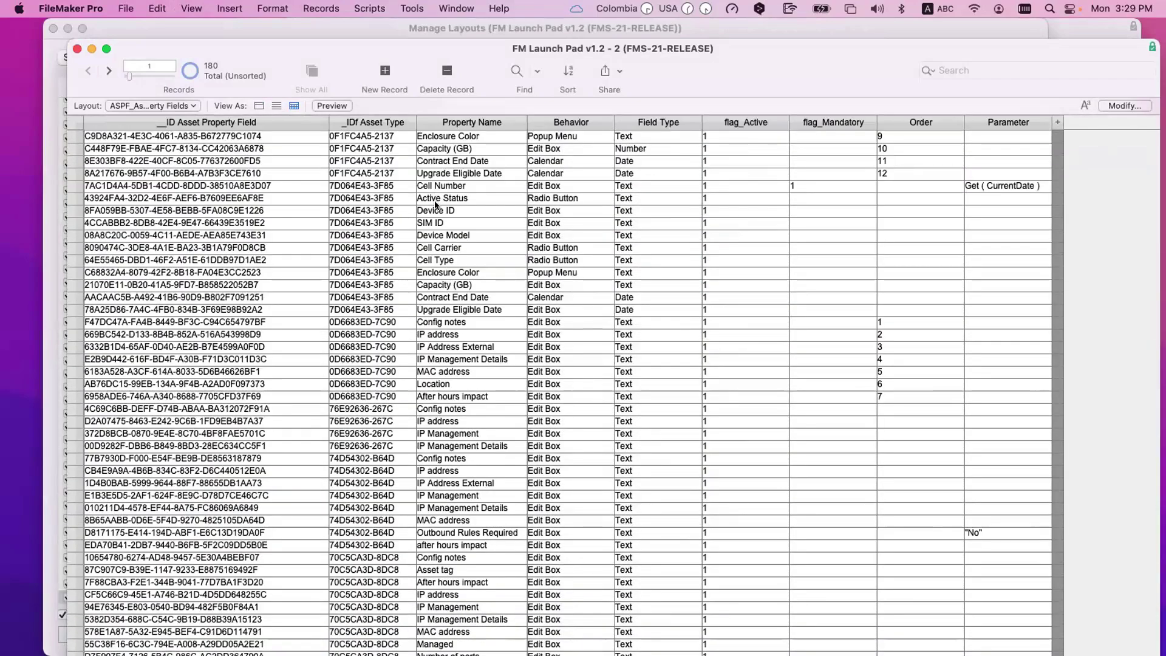
scroll(376, 210, up, 5)
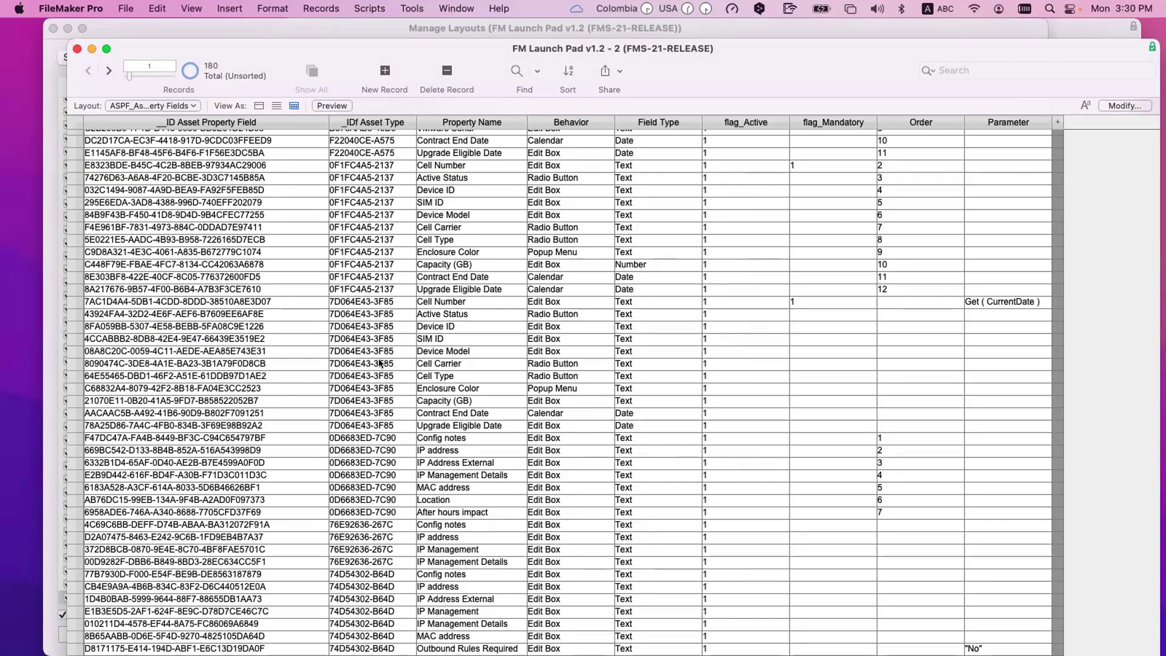
scroll(370, 372, down, 15)
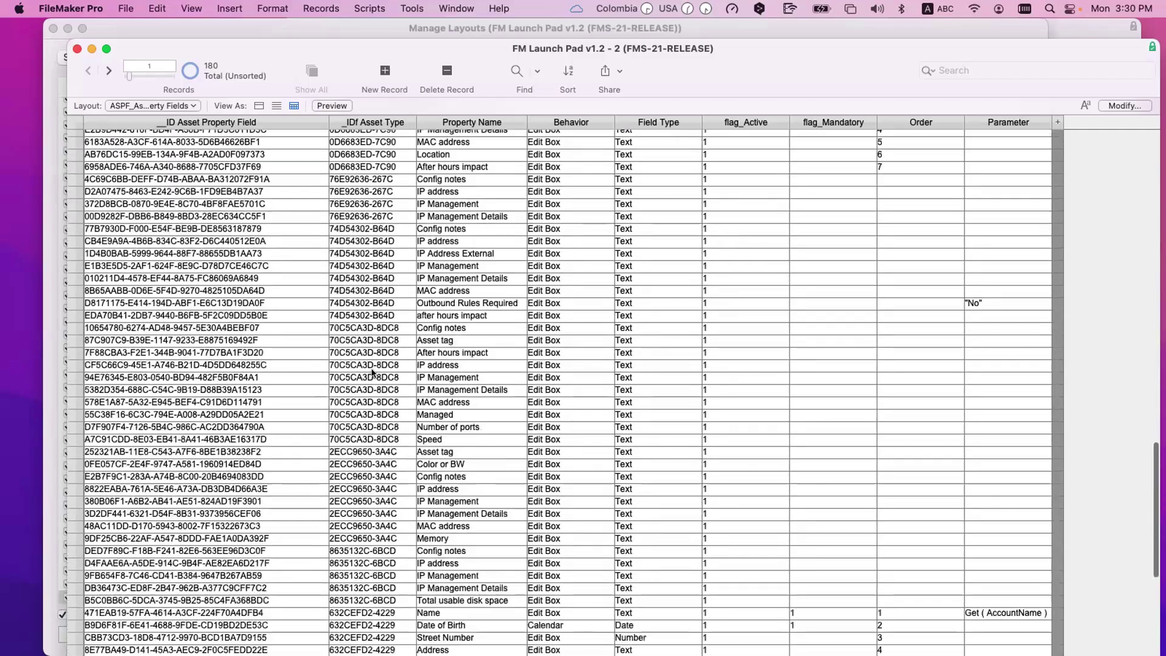
scroll(447, 402, down, 5)
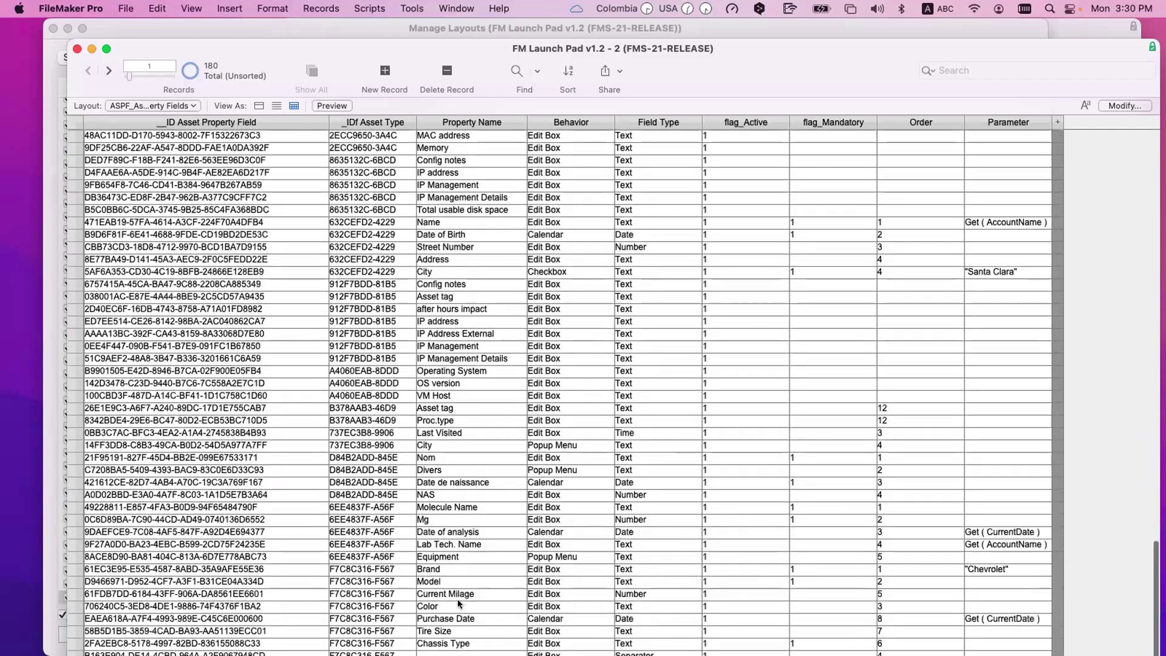
right_click(365, 570)
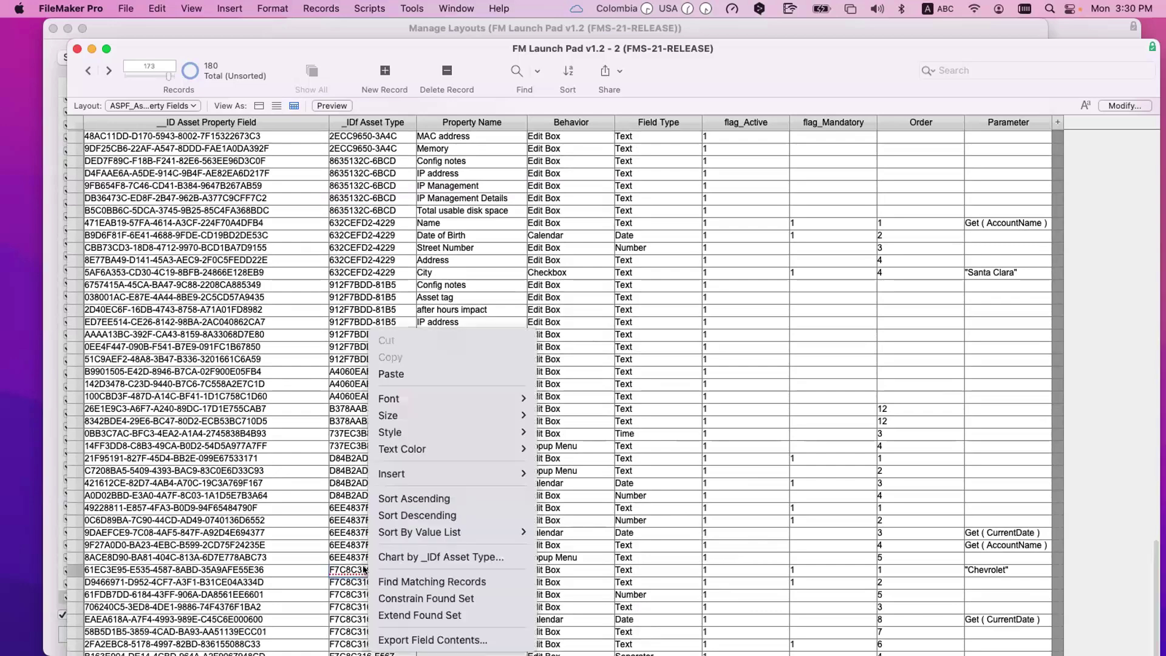
click(417, 581)
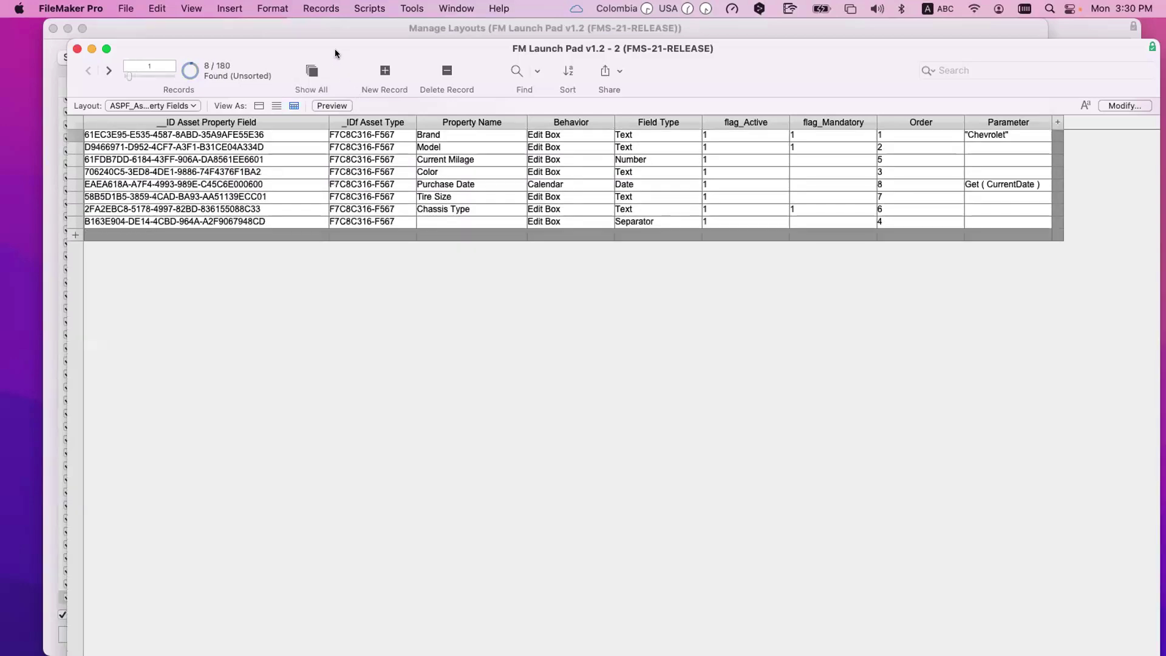
click(333, 32)
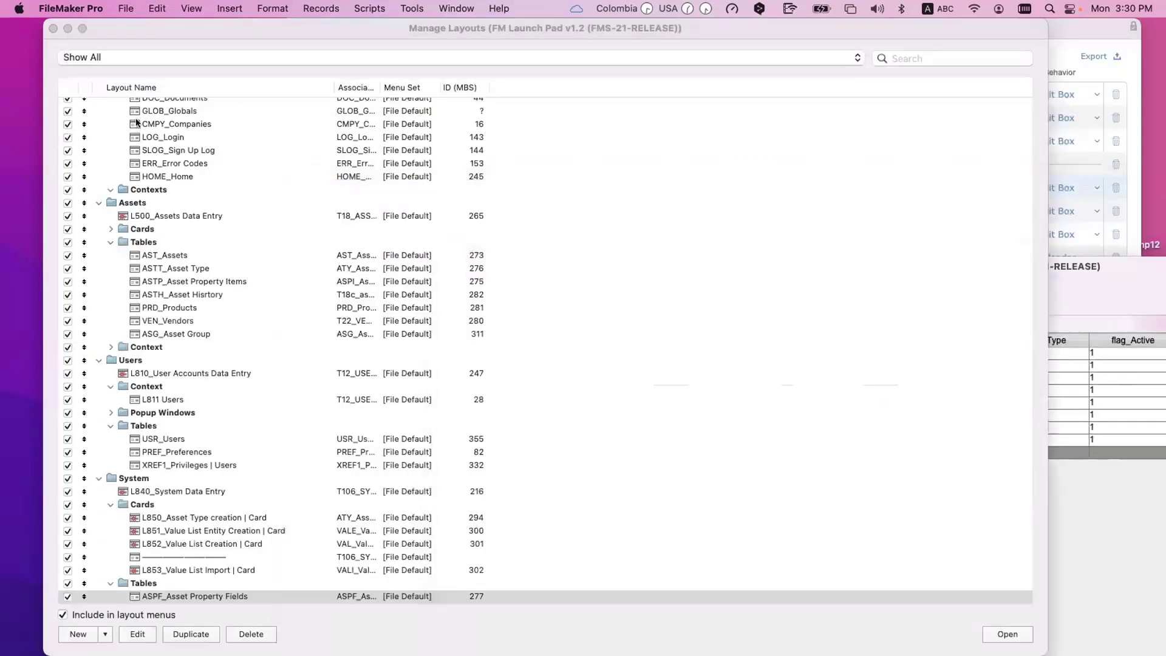
Step: Close Manage Layouts and review the ATY_Asset Type table's order and type fields in Manage Database
click(63, 69)
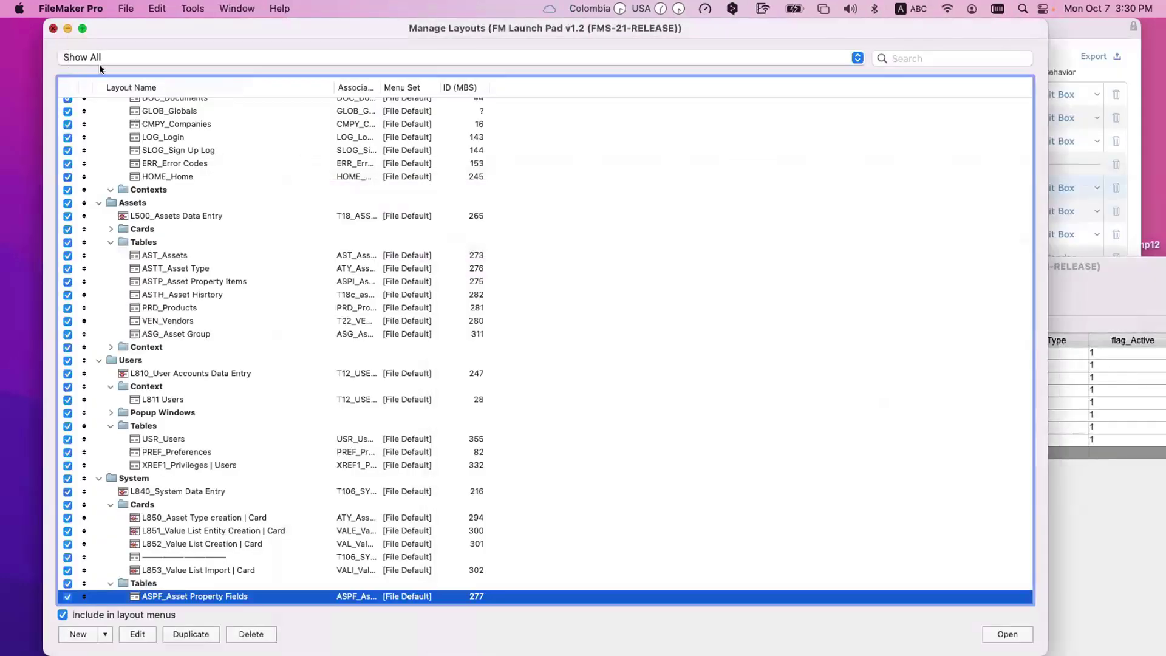
key(super+w)
click(453, 38)
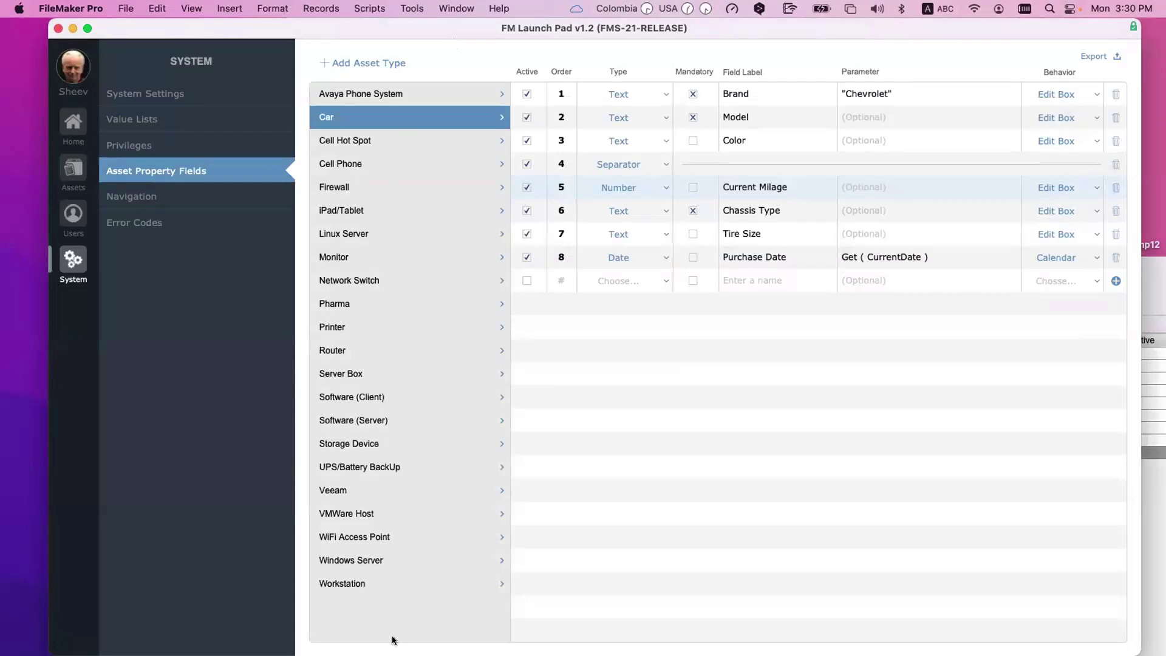
key(super+shift+d)
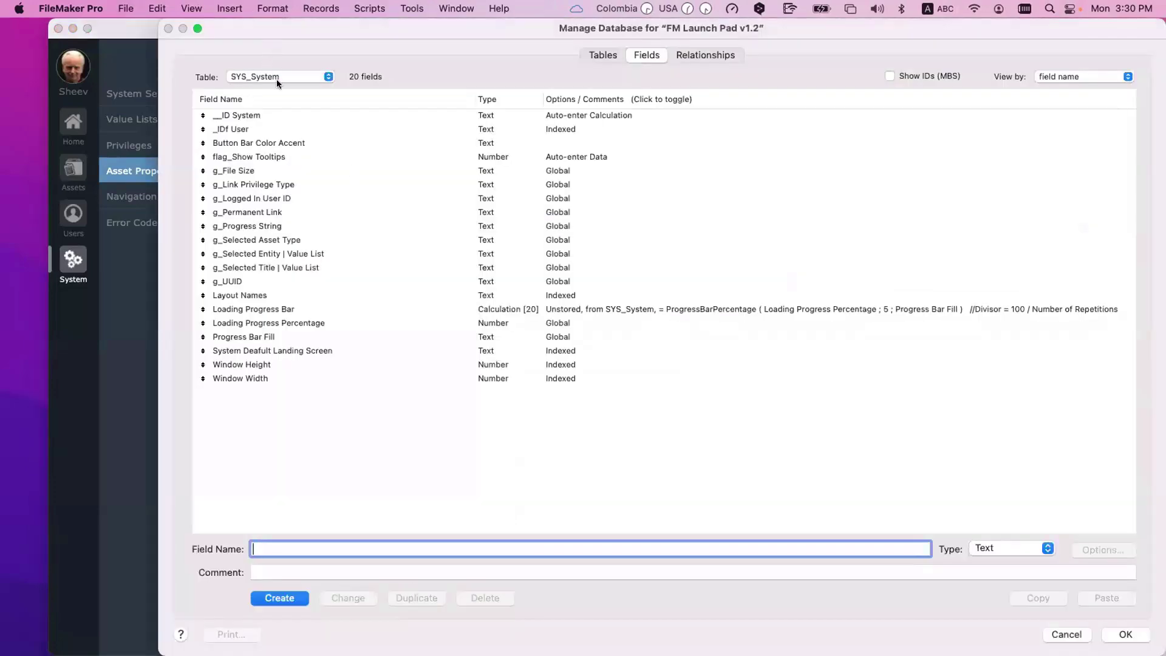
click(276, 79)
scroll(276, 77, up, 5)
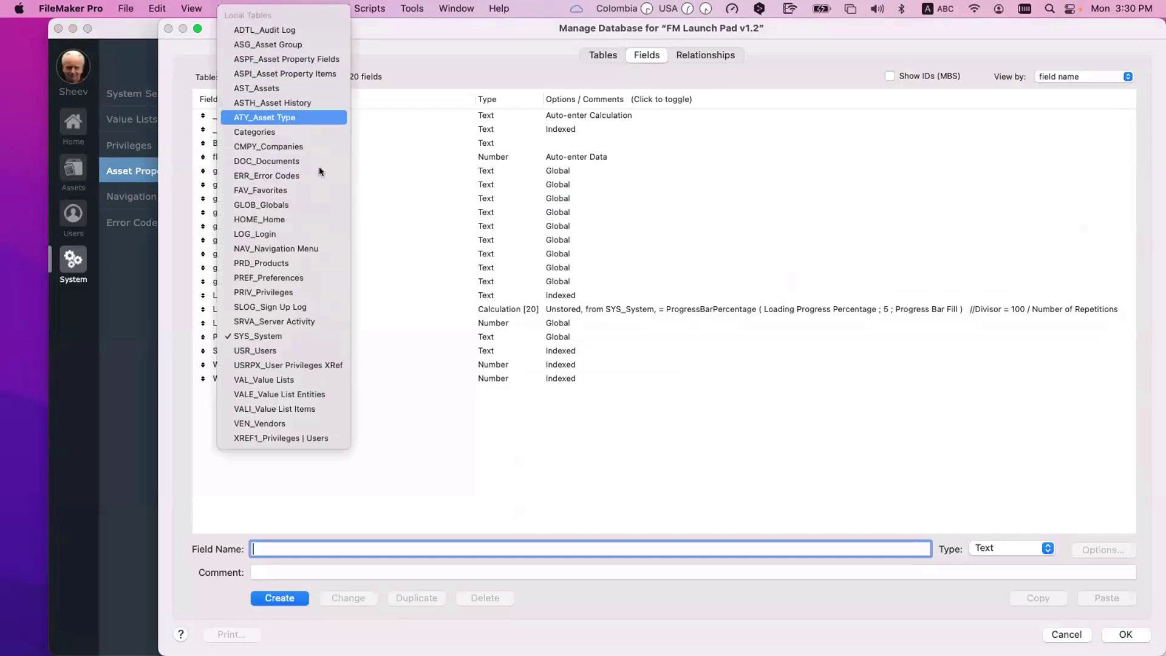
click(292, 117)
drag(374, 31, 517, 289)
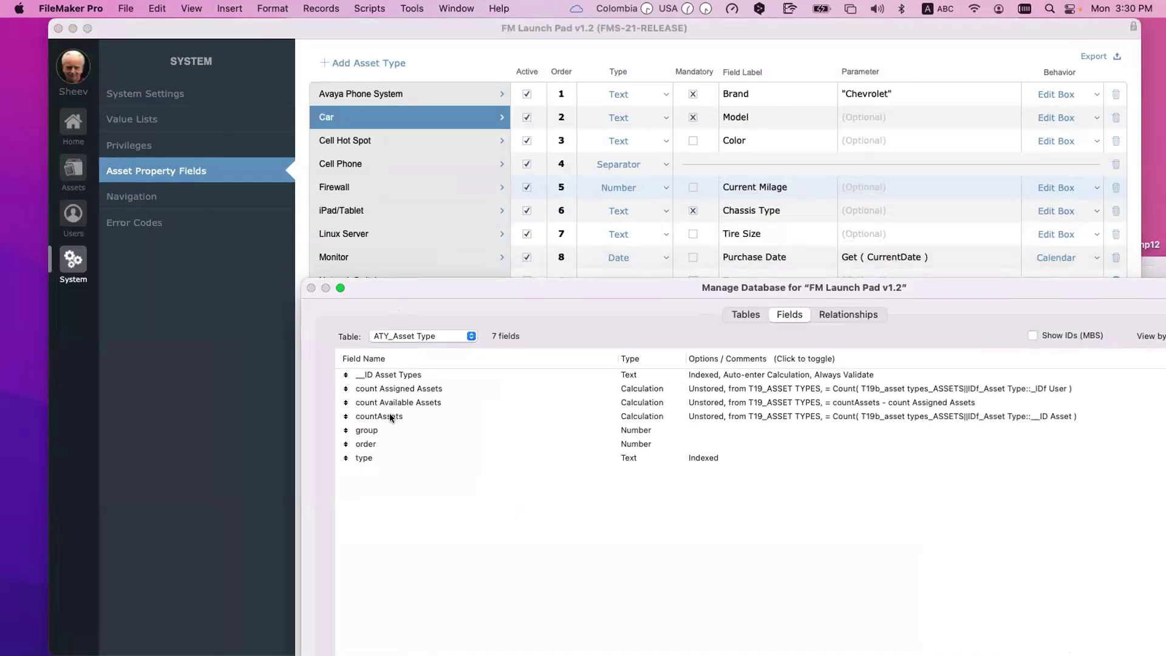
click(387, 442)
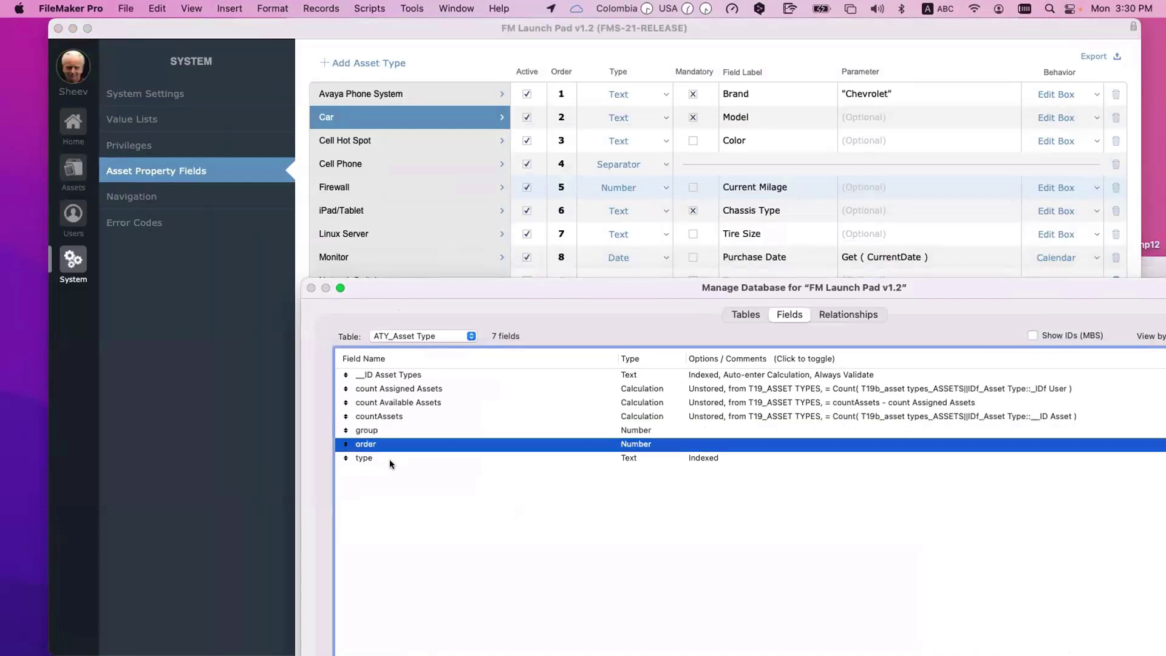
click(389, 458)
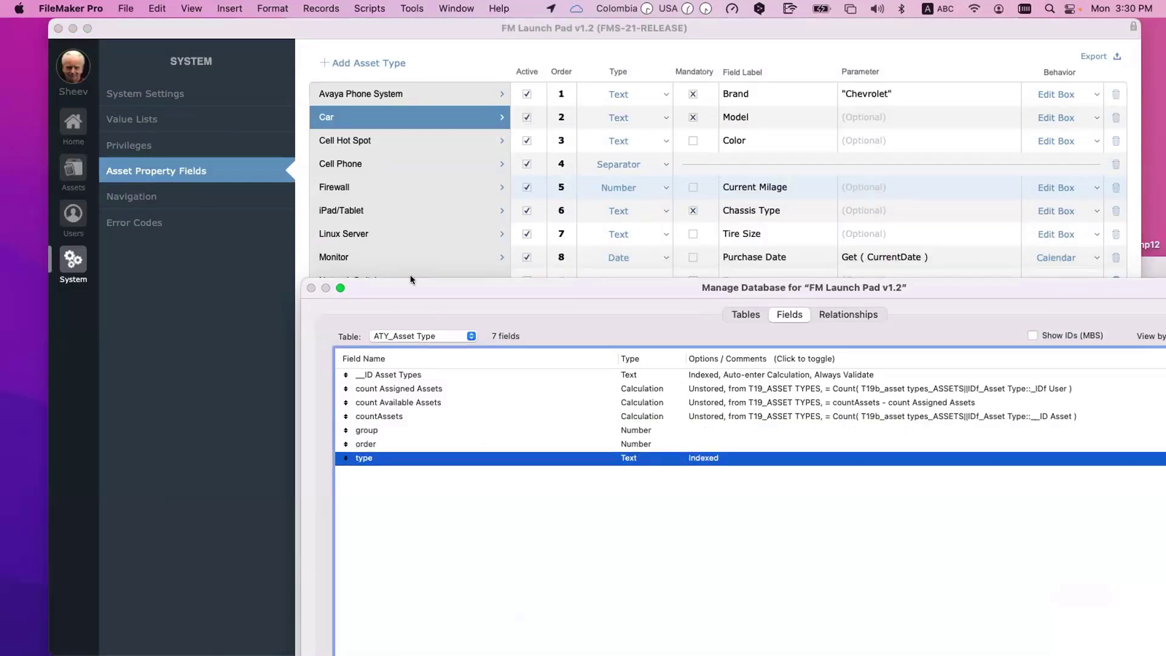
key(Return)
Step: In Layout mode, inspect T106e_system_ASSET TYPES's source table in Relationships, then discard database changes
key(super+b)
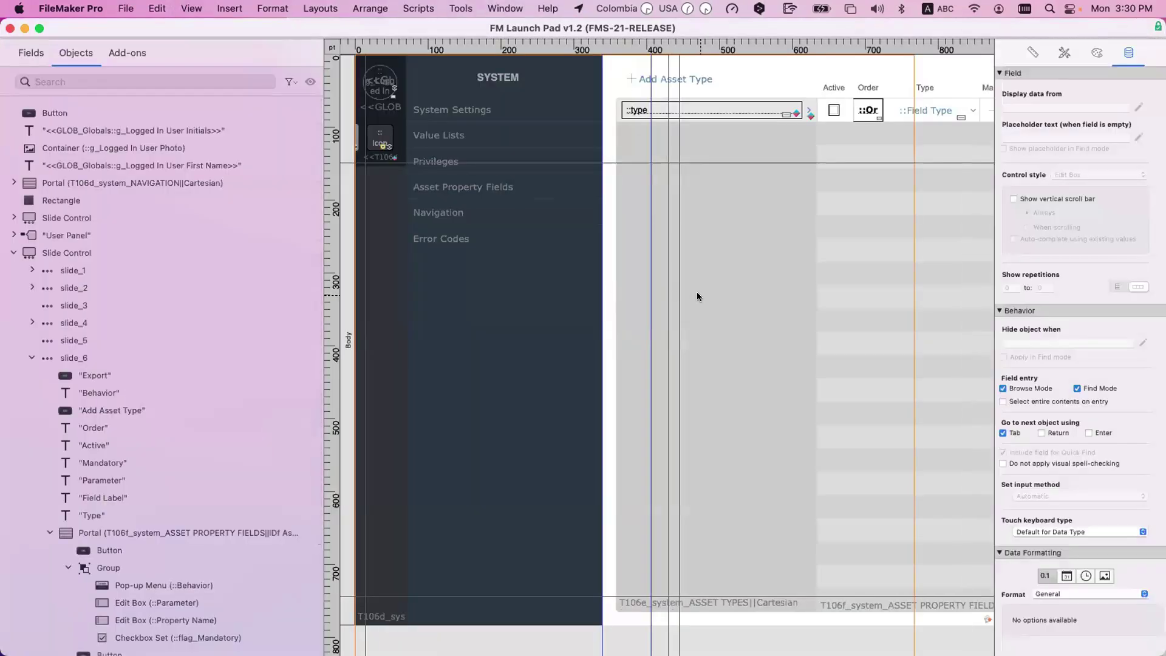
key(shift+super+d)
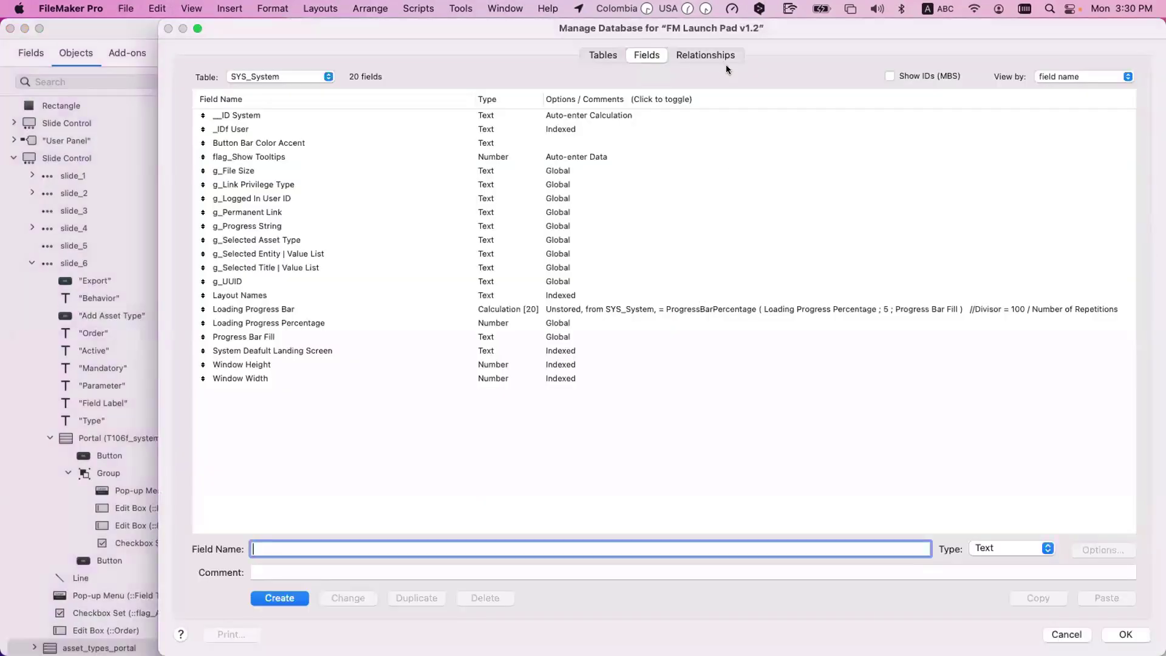
click(721, 56)
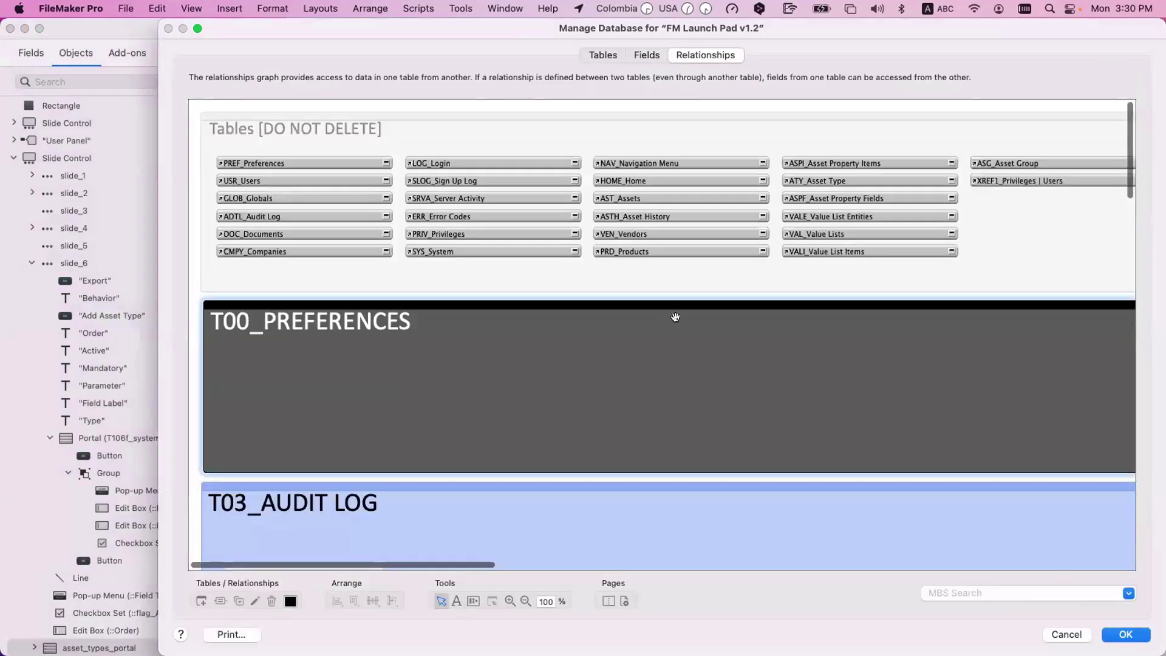
scroll(668, 304, down, 15)
scroll(677, 319, right, 10)
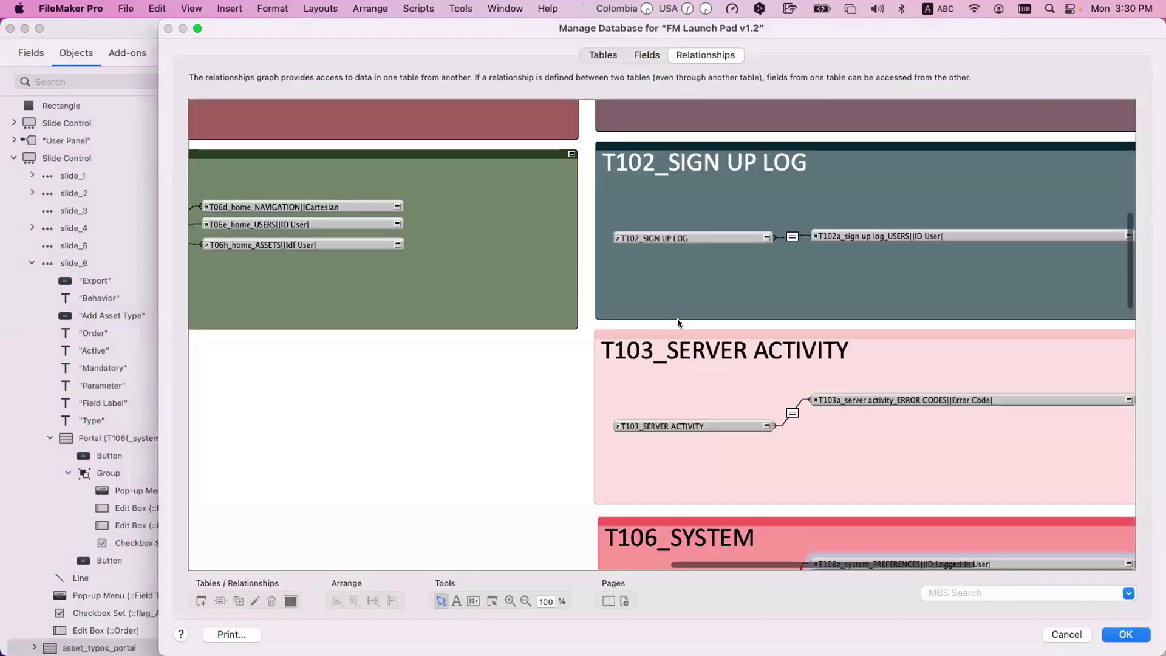
scroll(677, 319, down, 8)
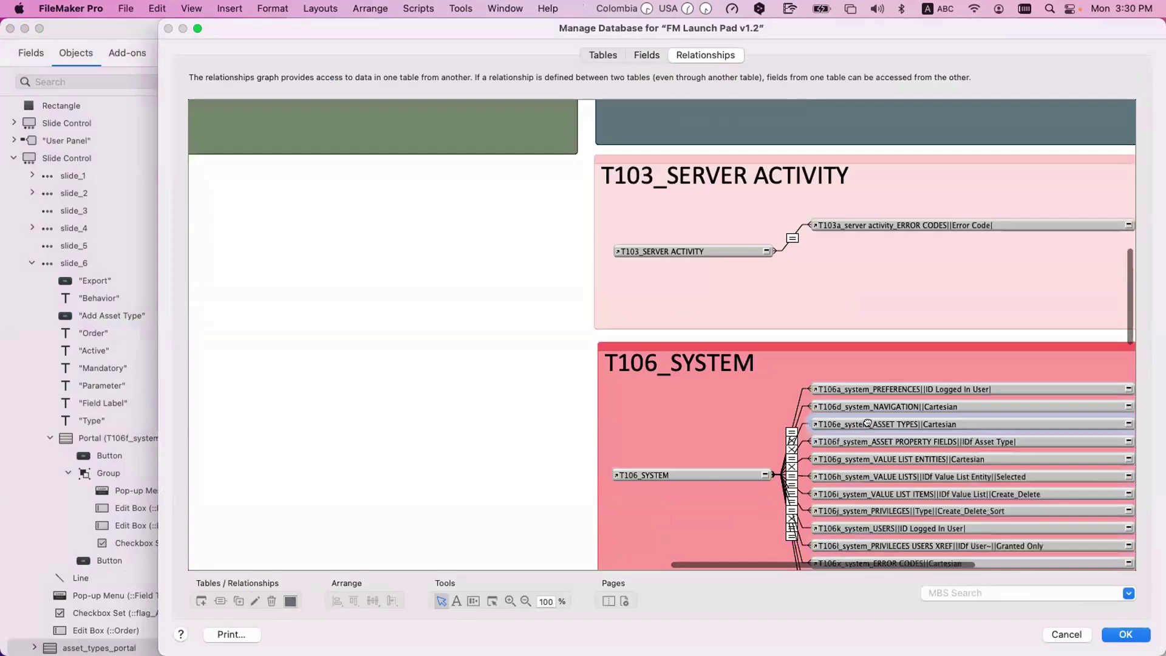
double_click(868, 425)
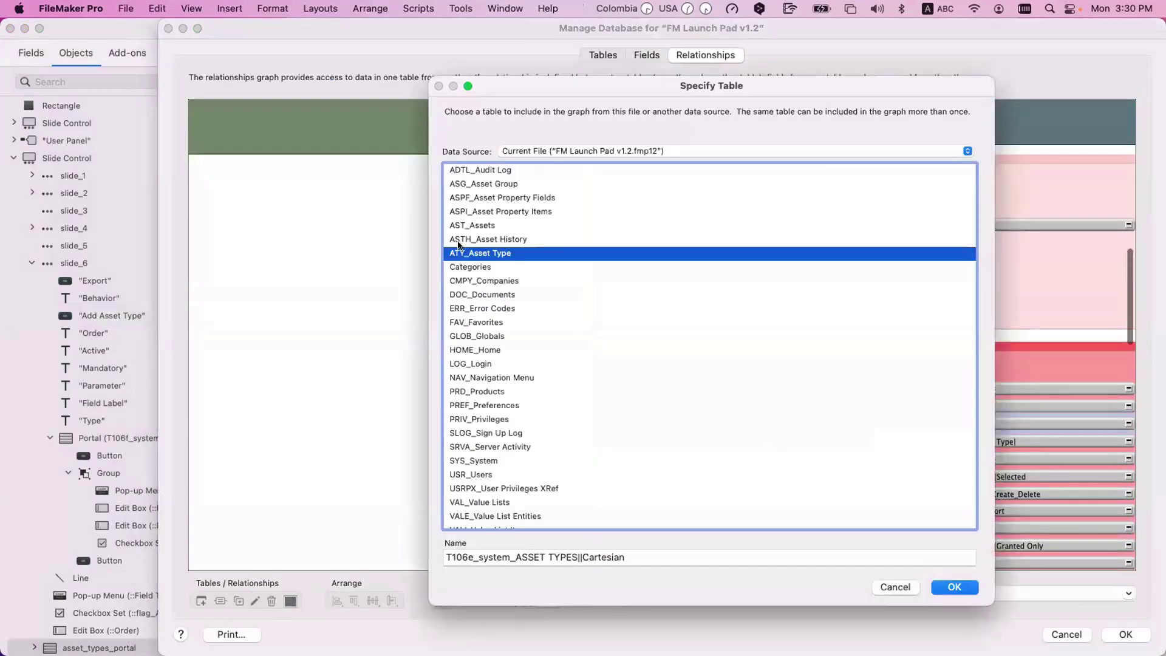
key(Escape)
key(Escape)
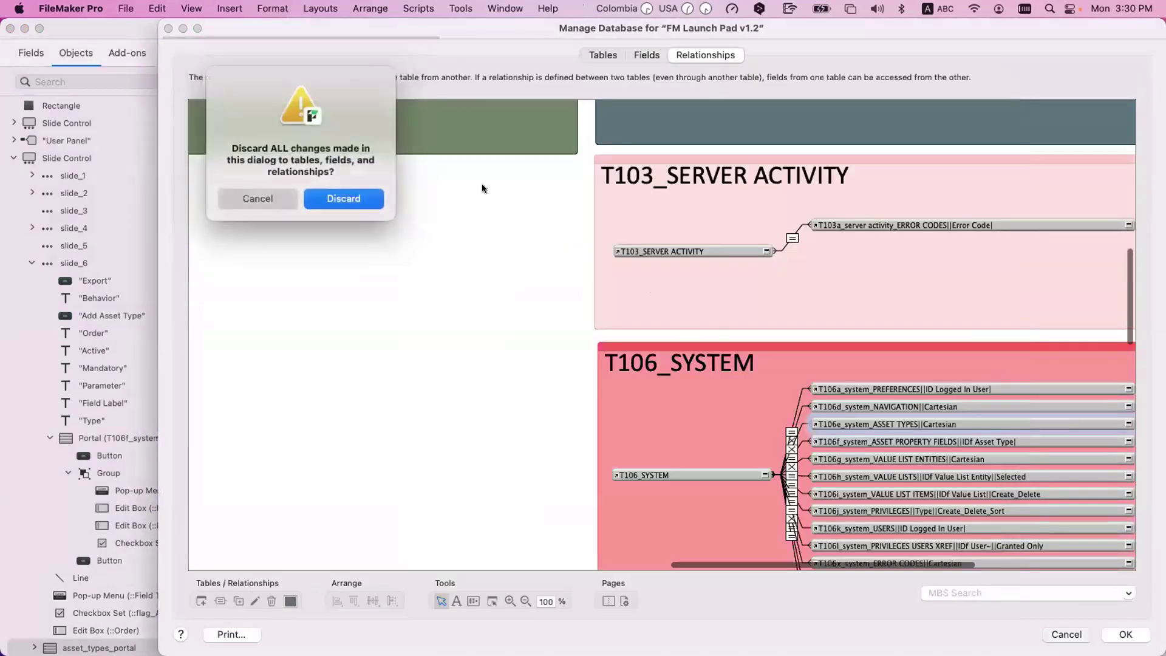
click(372, 198)
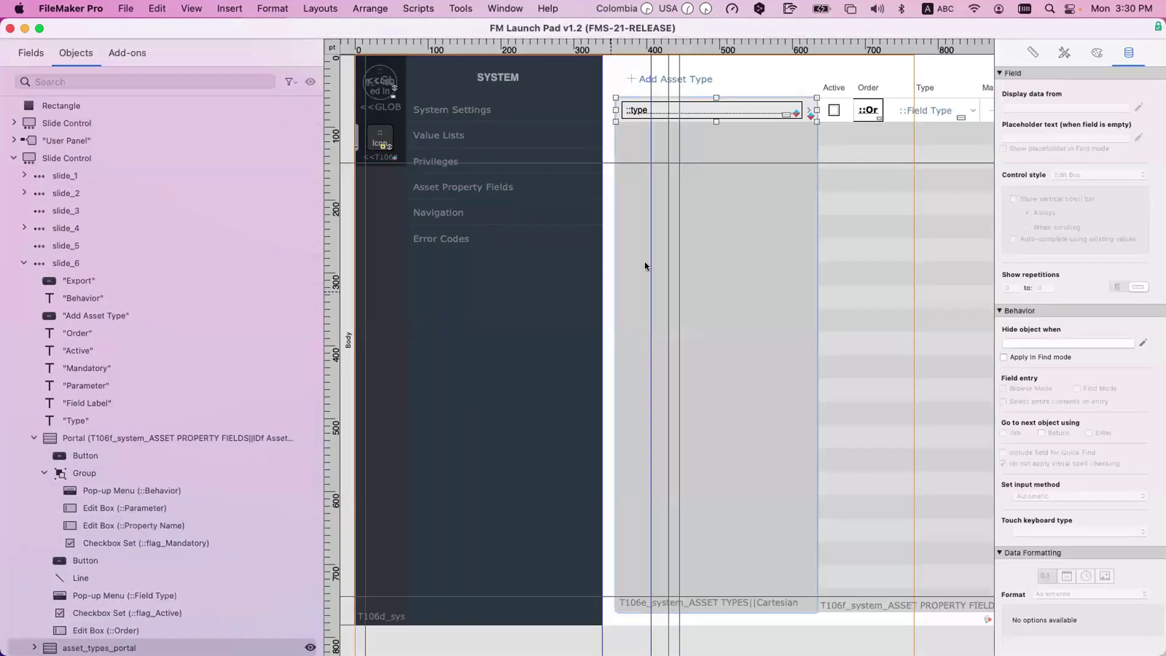
Step: Search layouts for 'type' and open ASST_Asset Type in its own window
click(661, 102)
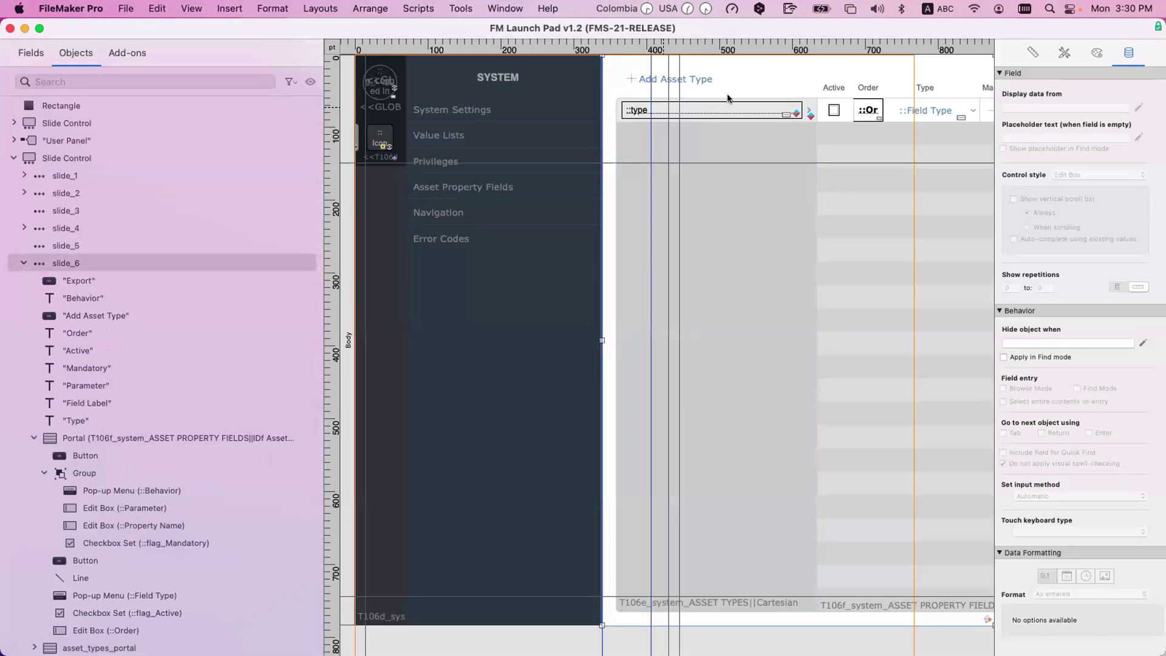
drag(699, 29, 543, 44)
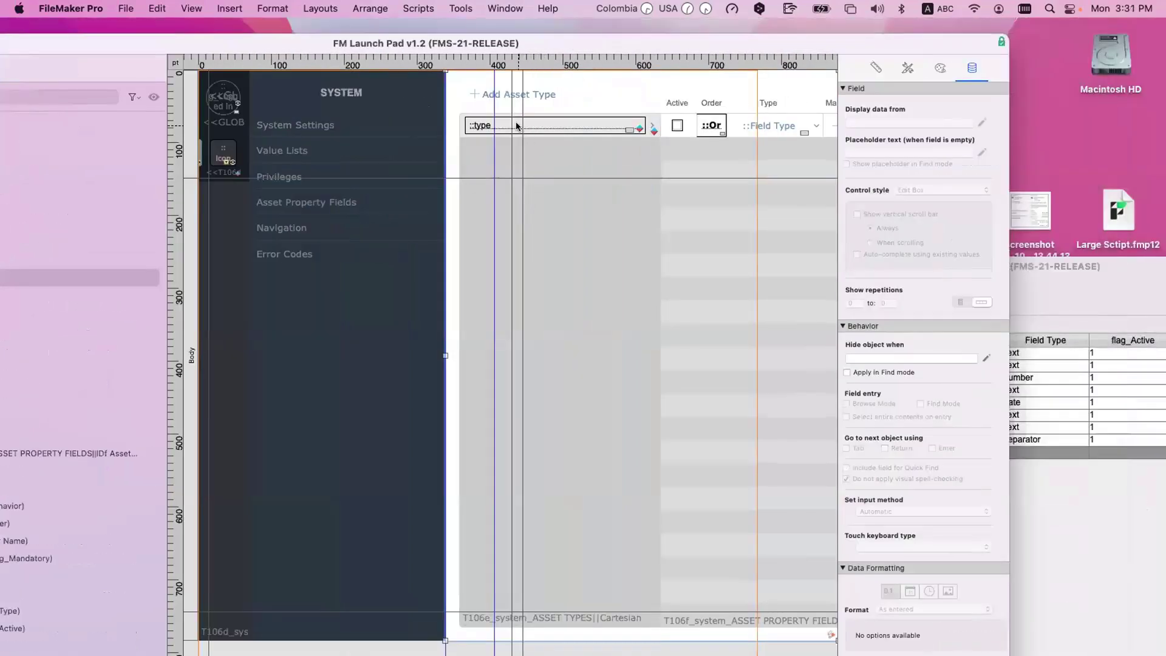
key(super+shift+l)
click(942, 58)
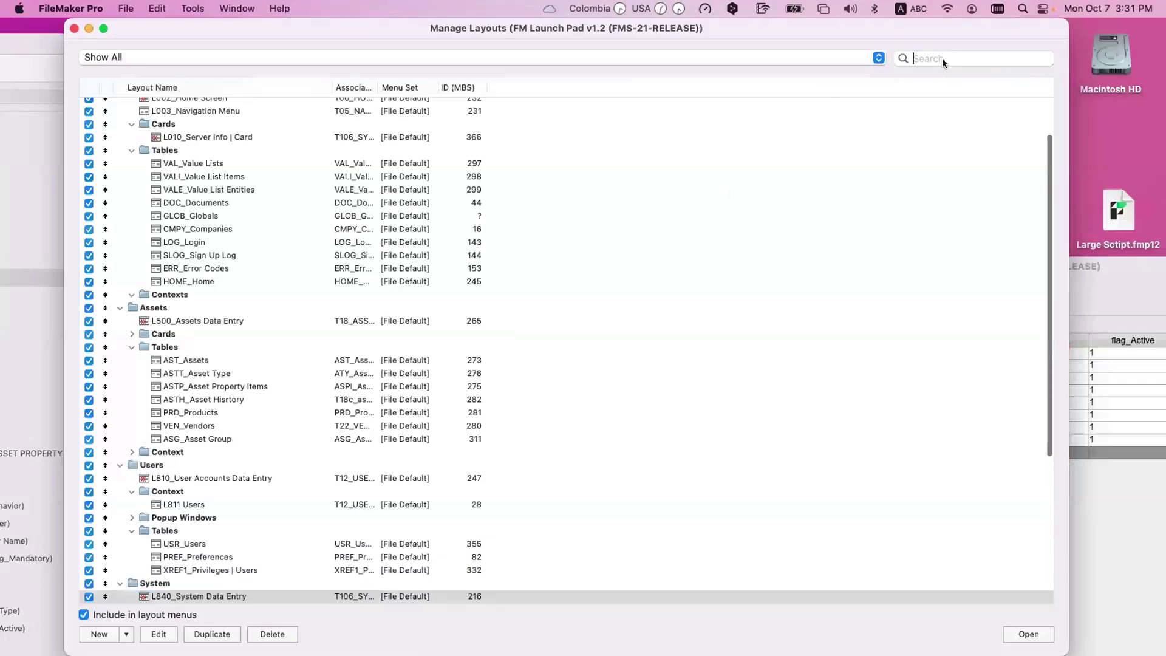
text(aty)
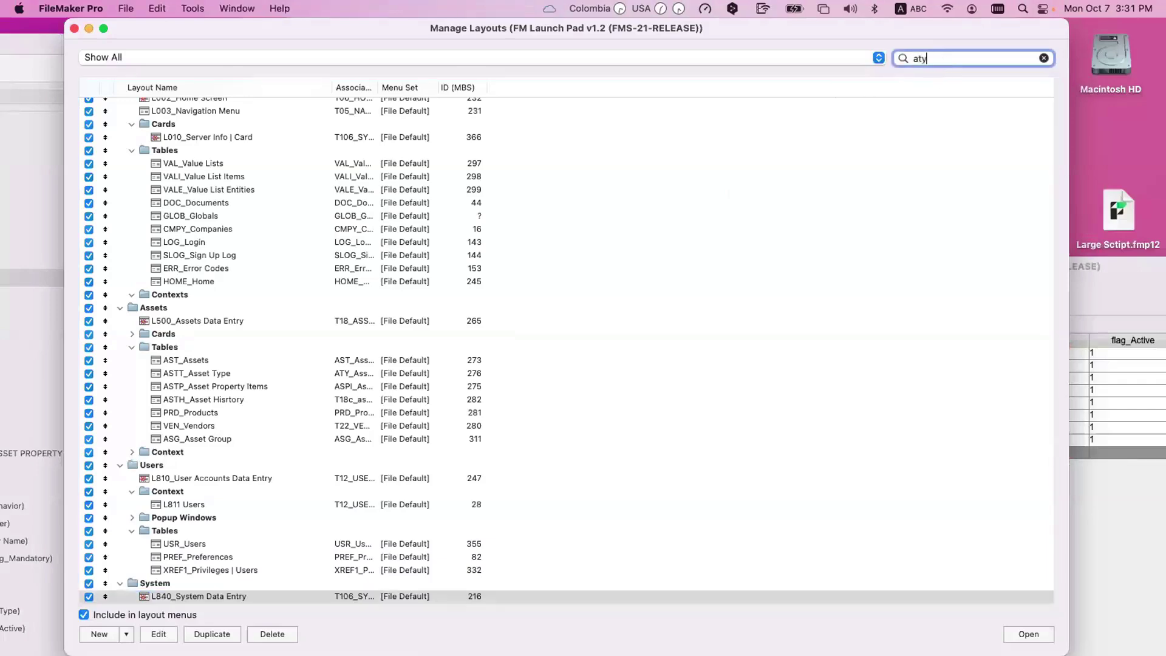
key(BackSpace)
key(BackSpace)
key(BackSpace)
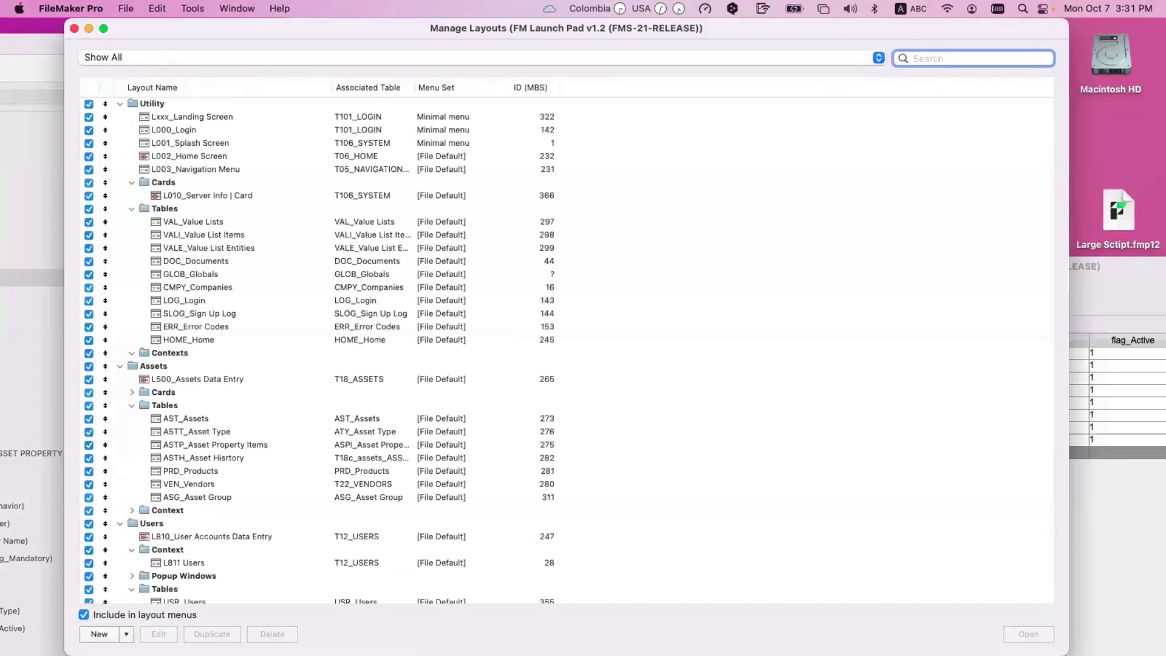
text(type)
click(205, 103)
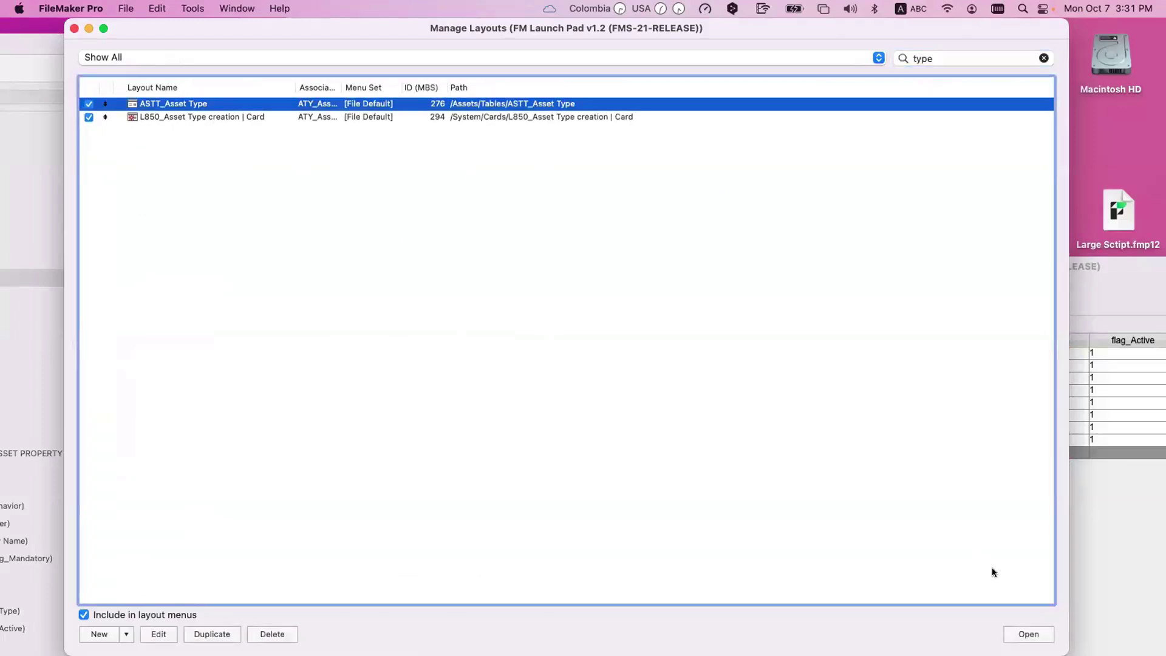
click(1029, 633)
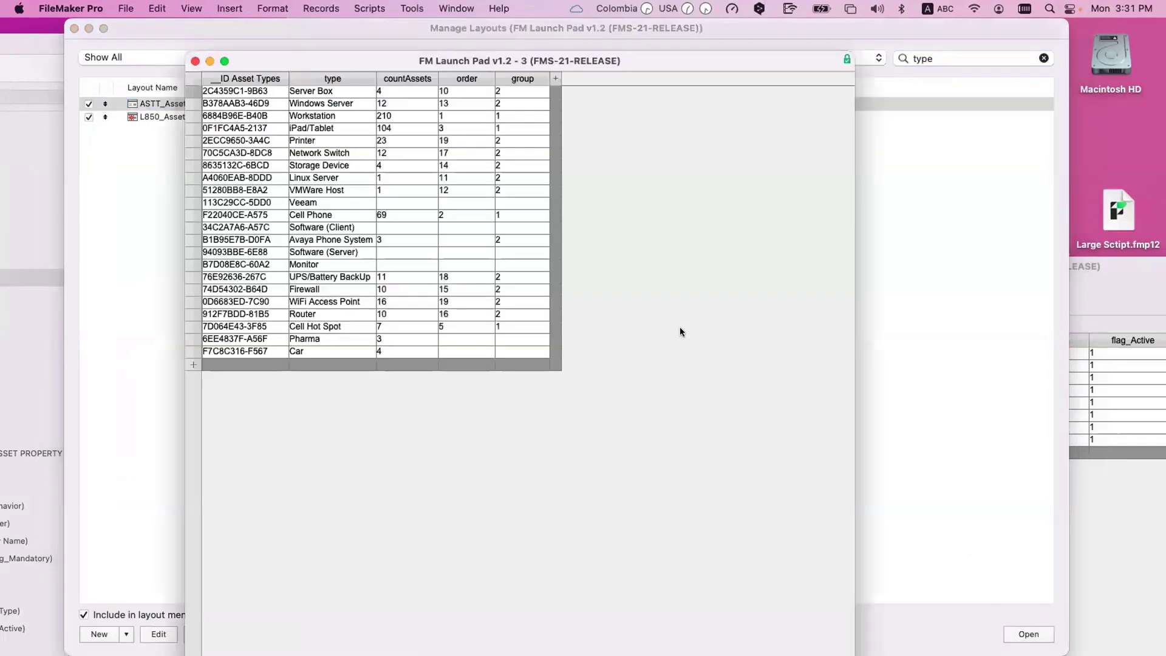
Step: Close Manage Layouts and bring the System layout window forward, repositioned up and left
drag(417, 63, 484, 292)
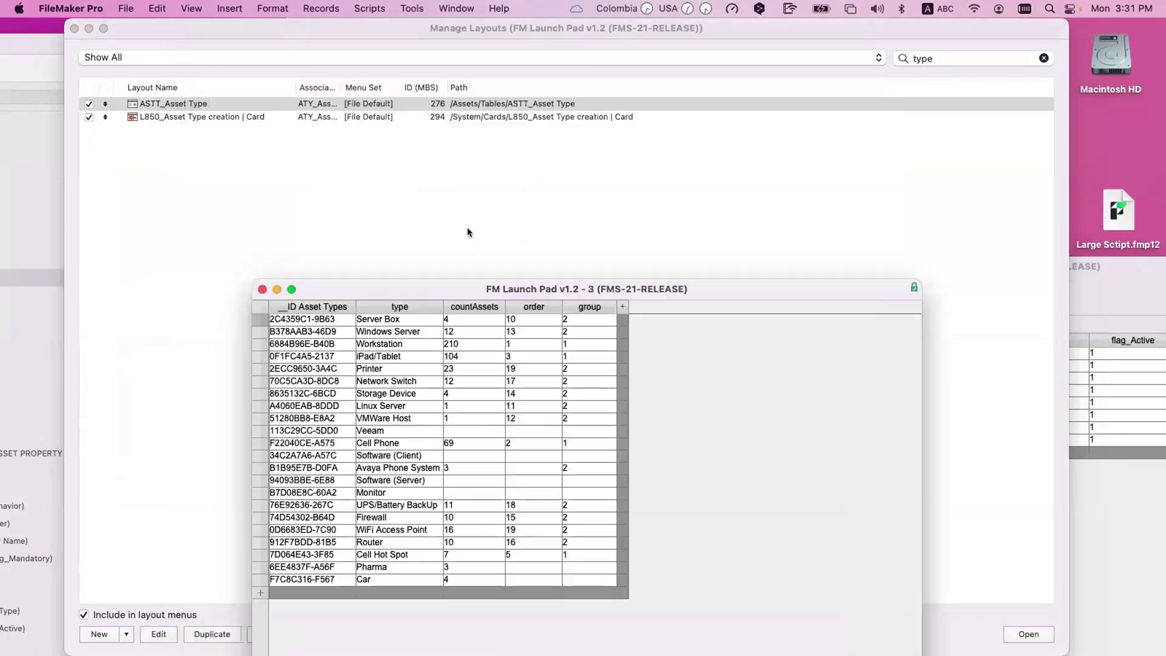
click(469, 232)
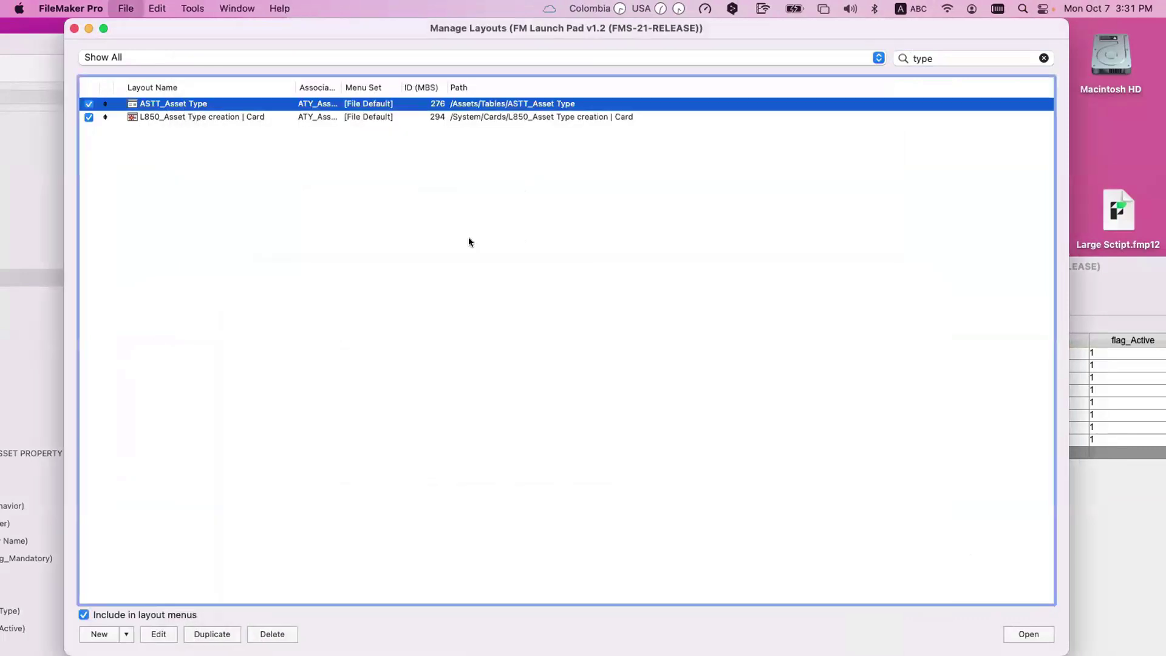
key(super+w)
click(414, 42)
drag(415, 42, 265, 15)
Step: In Browse mode, select the Car asset type's full ID and bring forward its 8 property records
key(super+b)
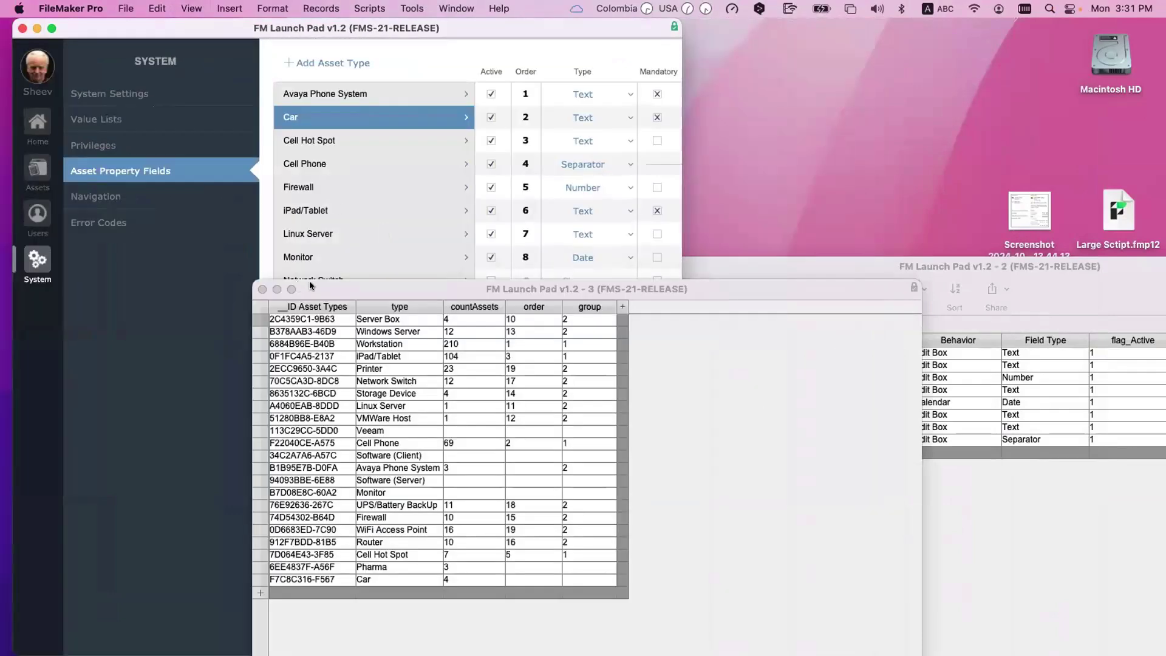
click(505, 538)
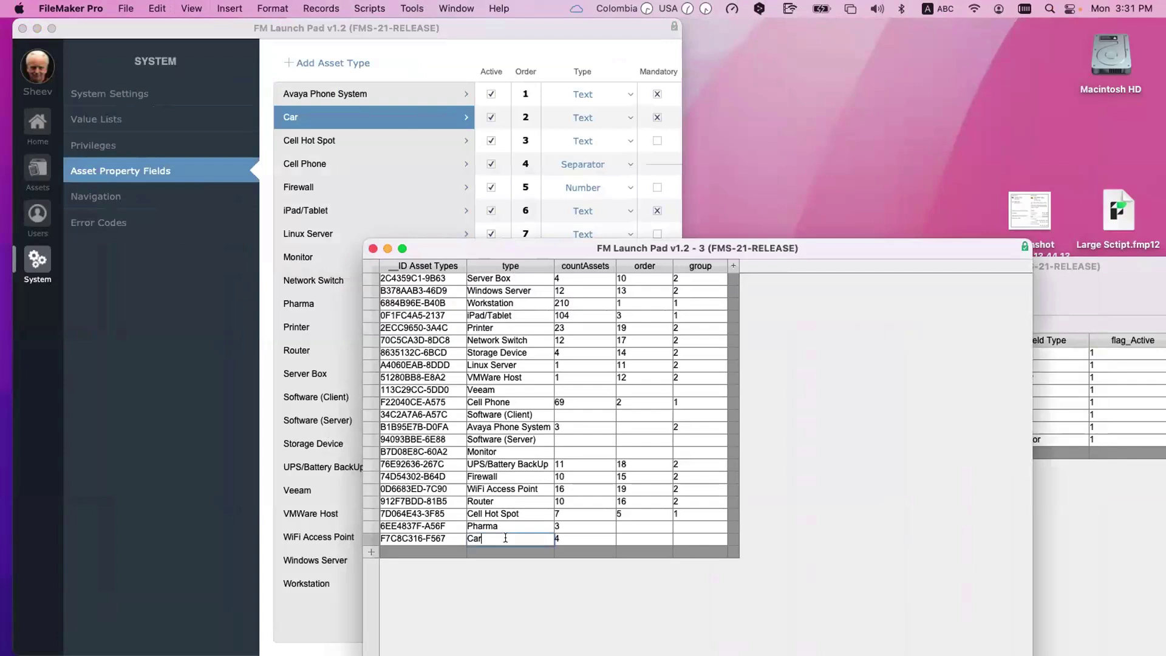
click(581, 538)
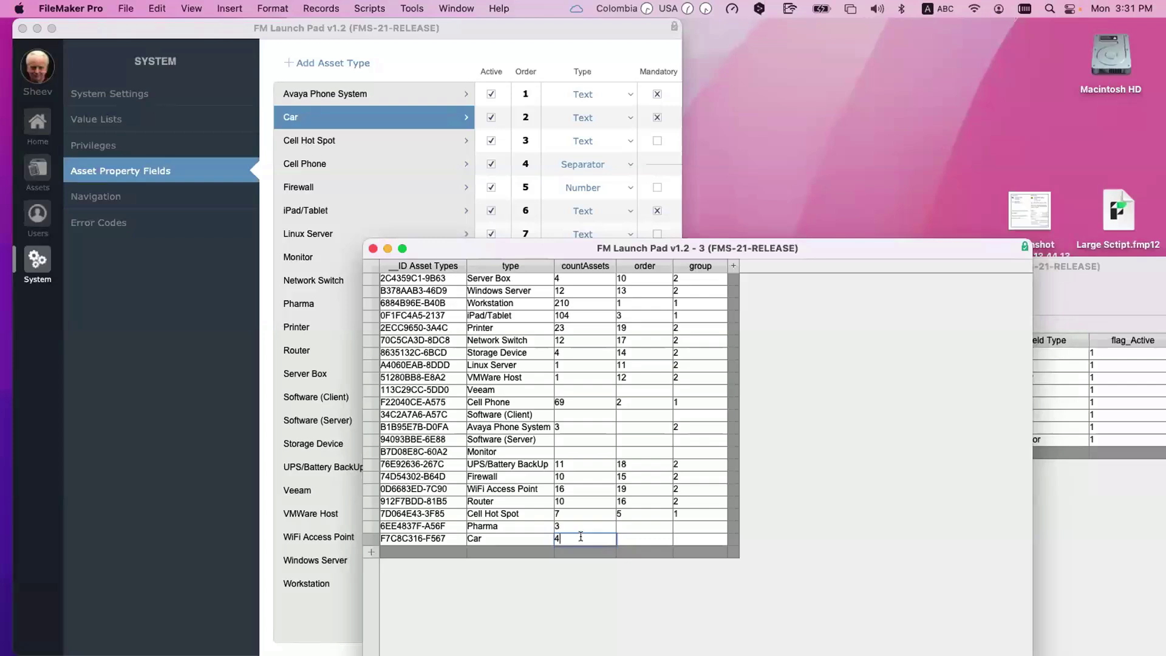
scroll(289, 565, right, 1)
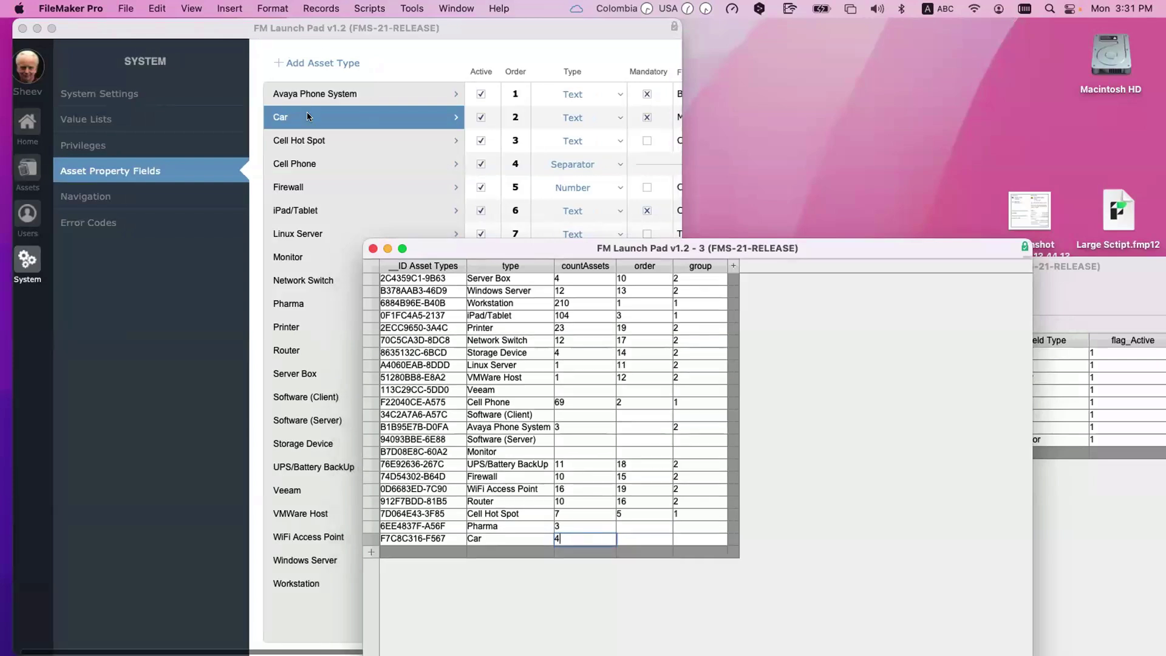
click(444, 535)
triple_click(405, 536)
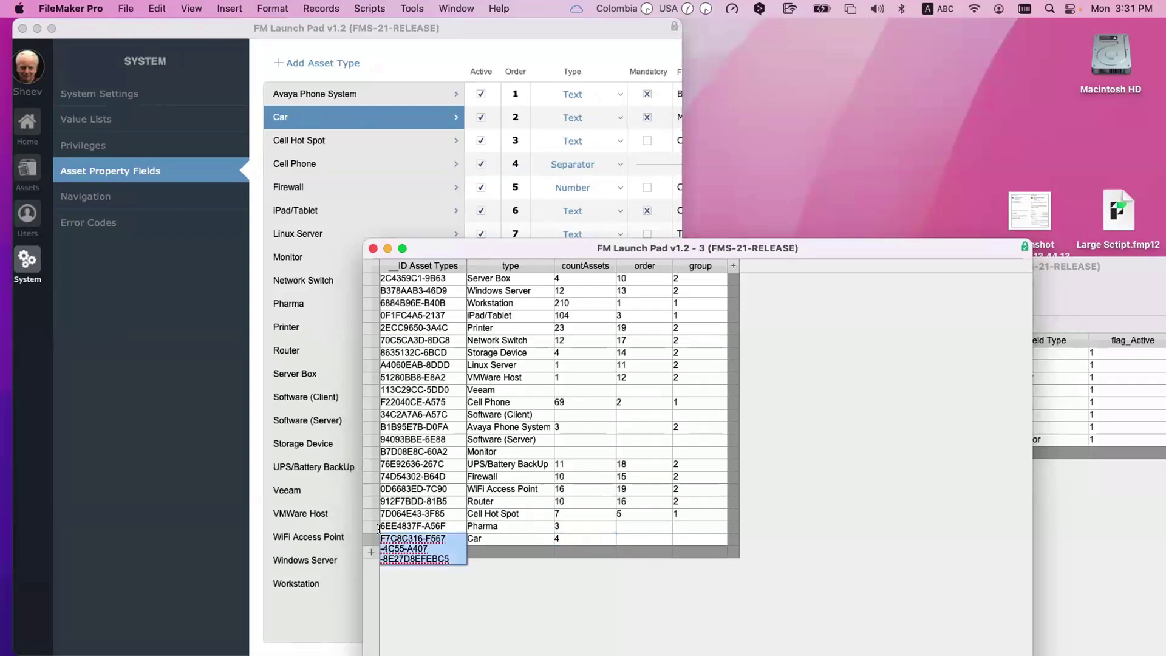
click(1004, 479)
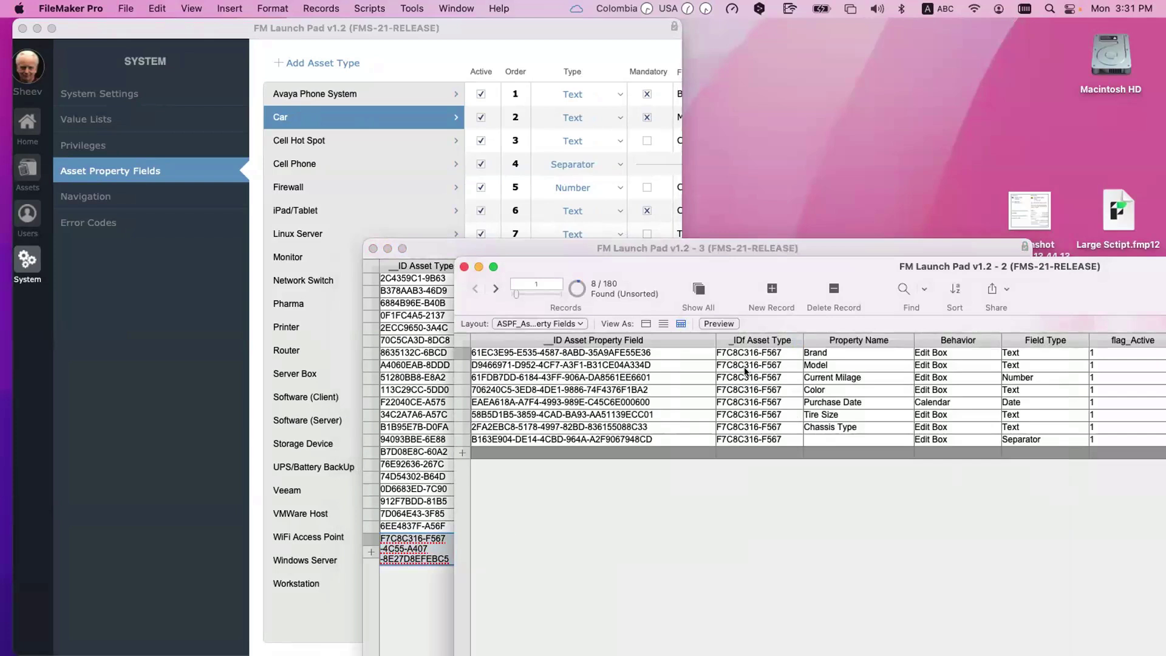
Step: Step through the Car property records up to Model, view their Parameter column, then move both tables aside
click(858, 439)
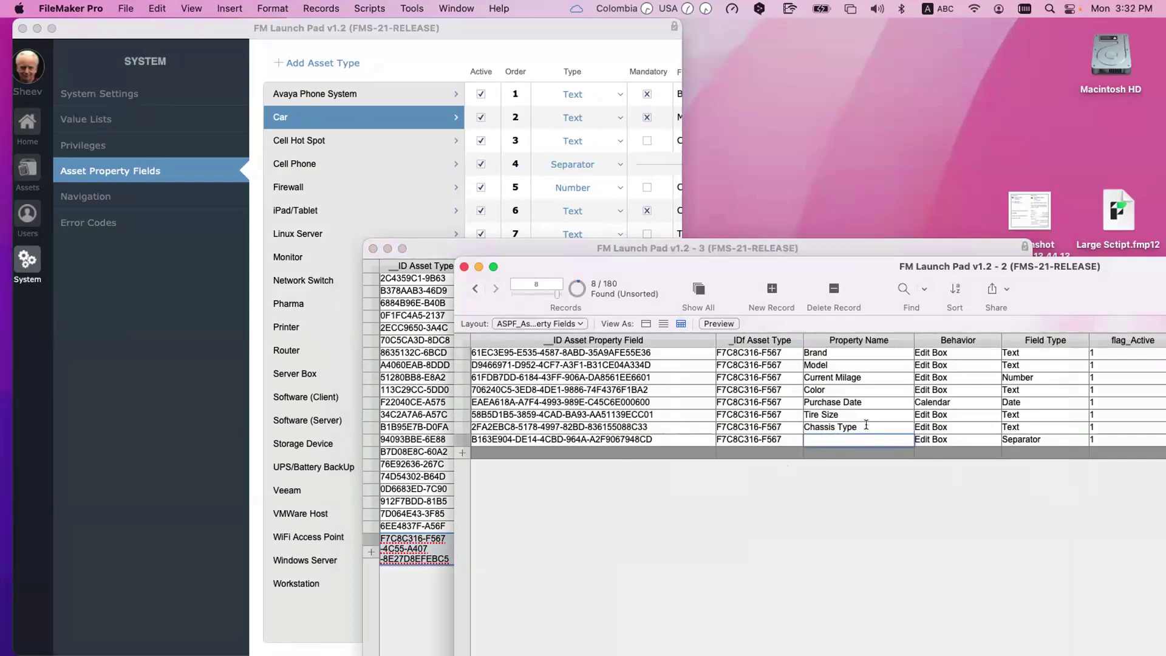
key(ctrl+Up)
key(ctrl+Up)
key(ctrl+Up)
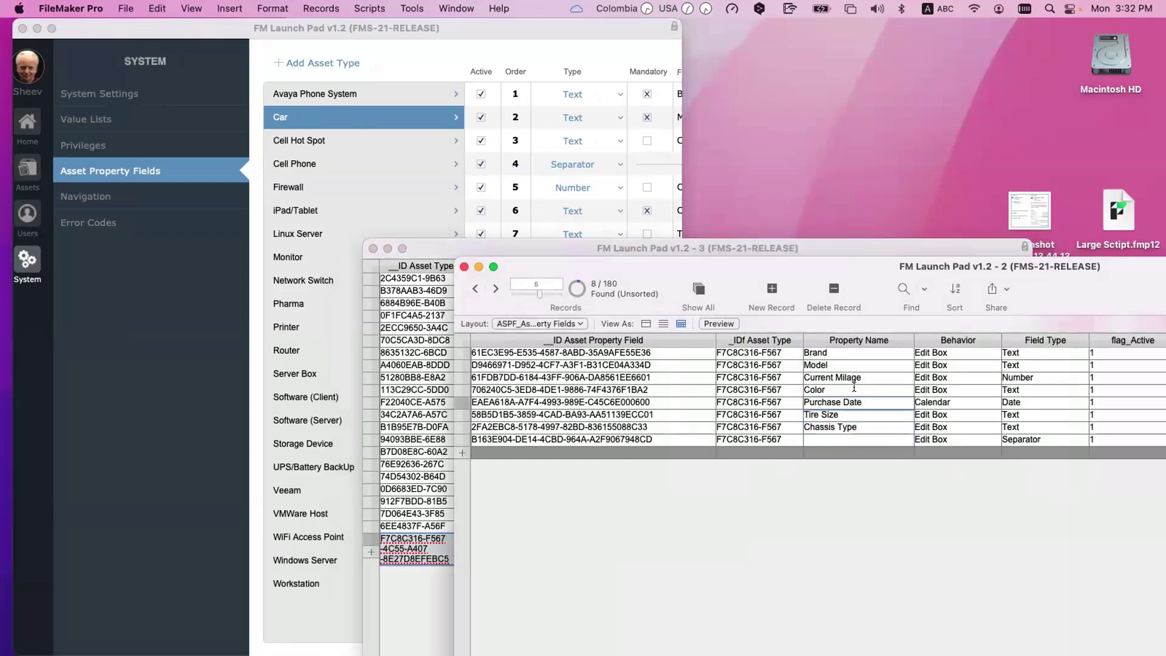
key(ctrl+Up)
key(ctrl+Up)
key(ctrl+Up)
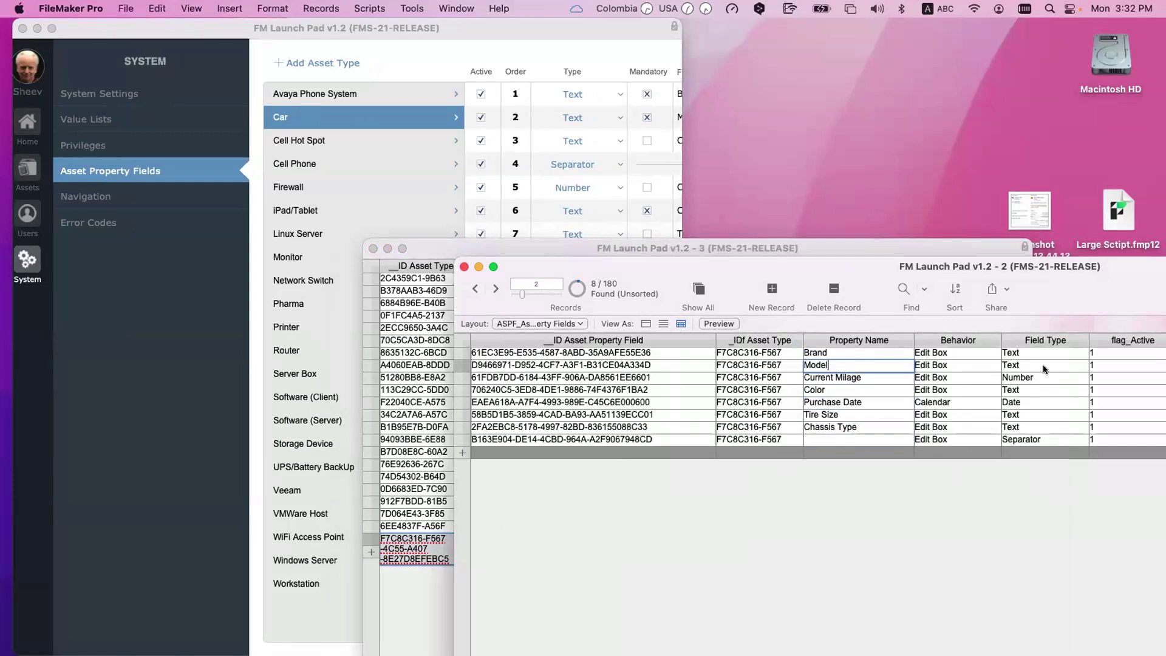
drag(880, 273, 636, 273)
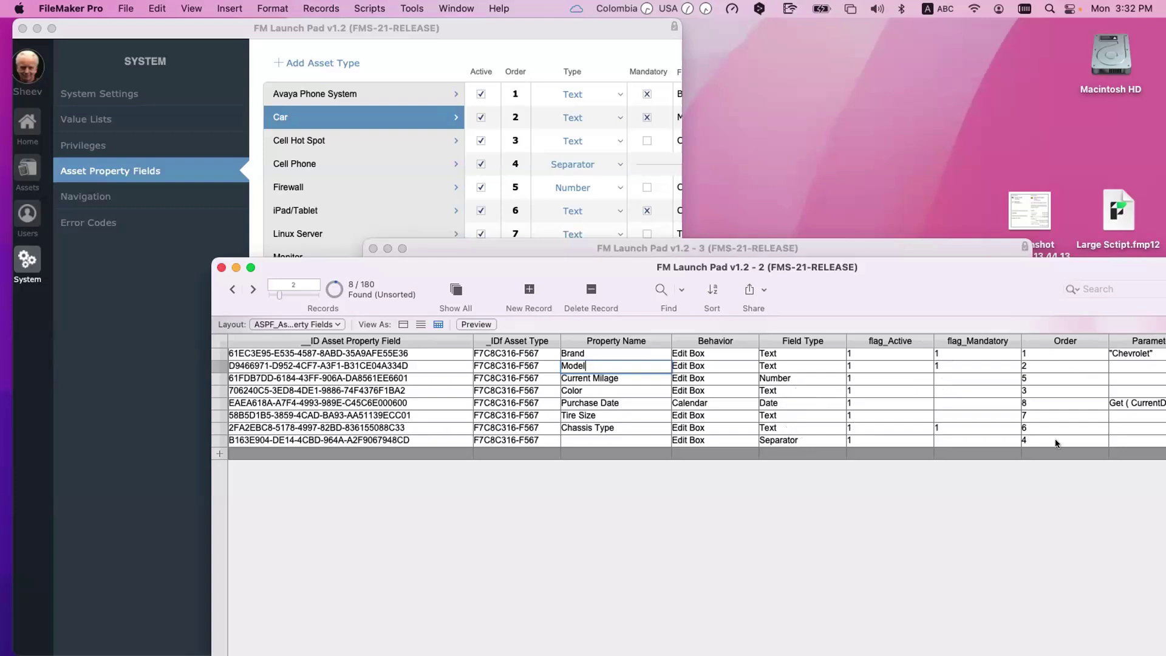
drag(837, 288, 721, 295)
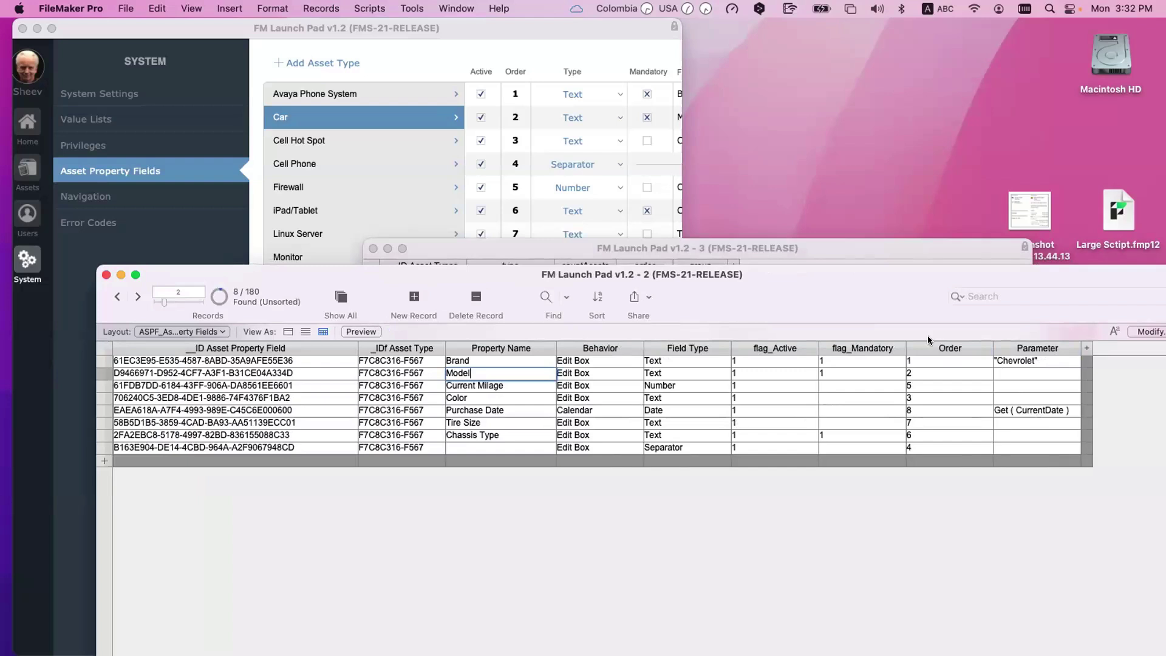
drag(727, 319, 1026, 574)
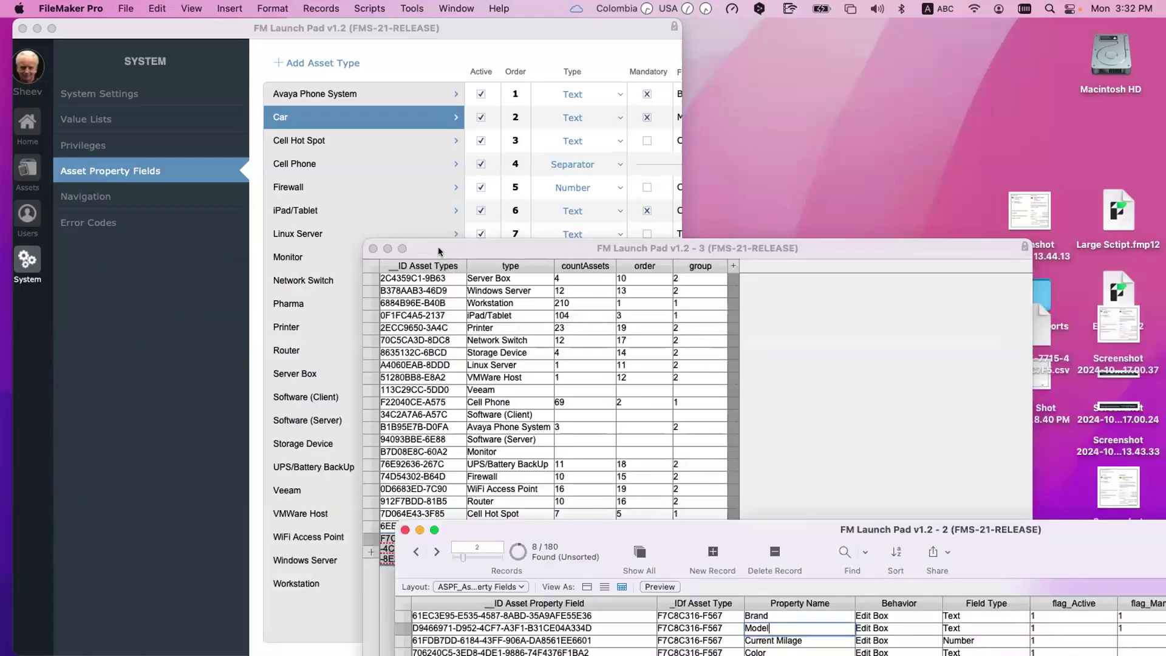
drag(438, 248, 737, 297)
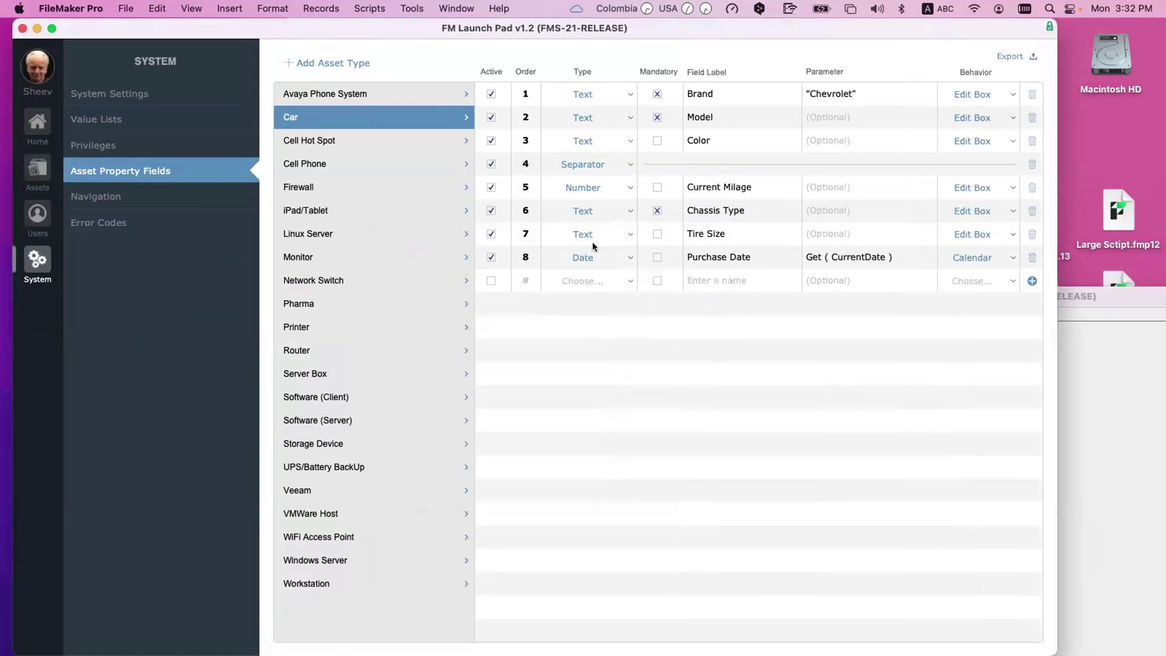
Step: Deactivate Tire Size for Car and add a new Car asset to confirm it's no longer listed
click(530, 234)
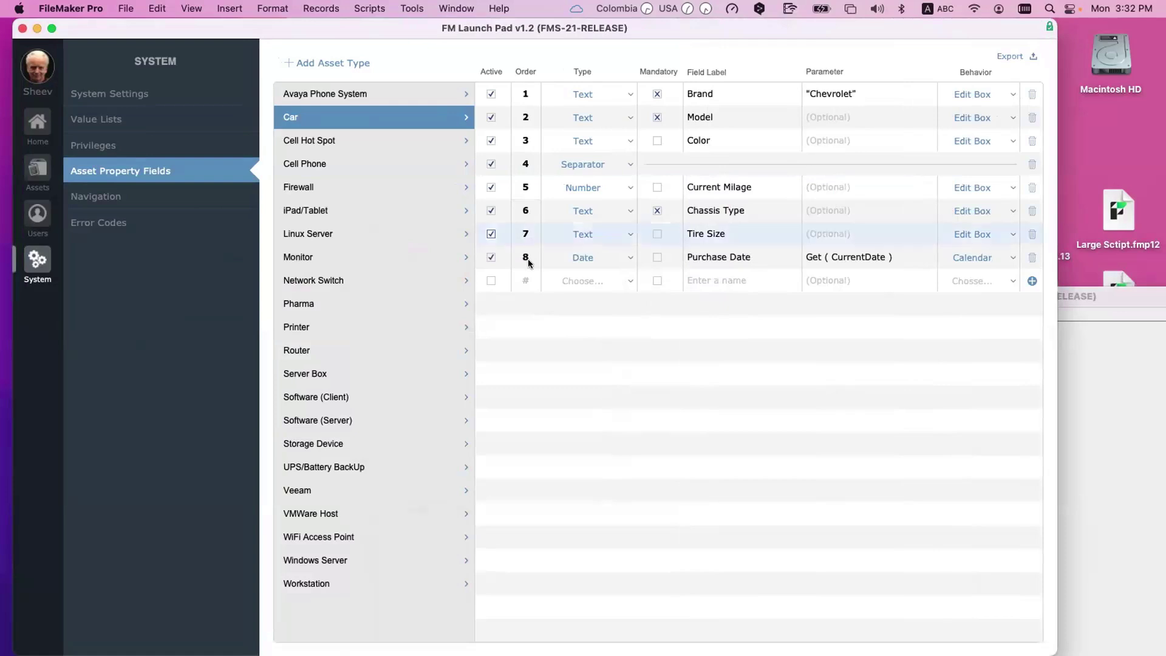
click(492, 234)
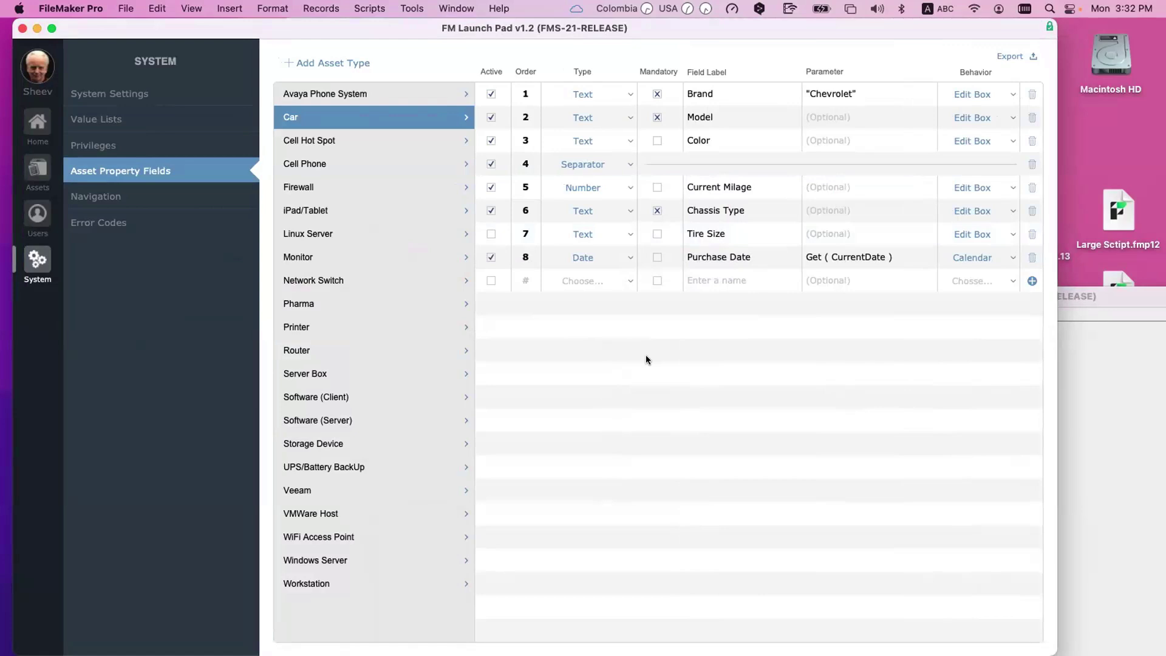
click(34, 168)
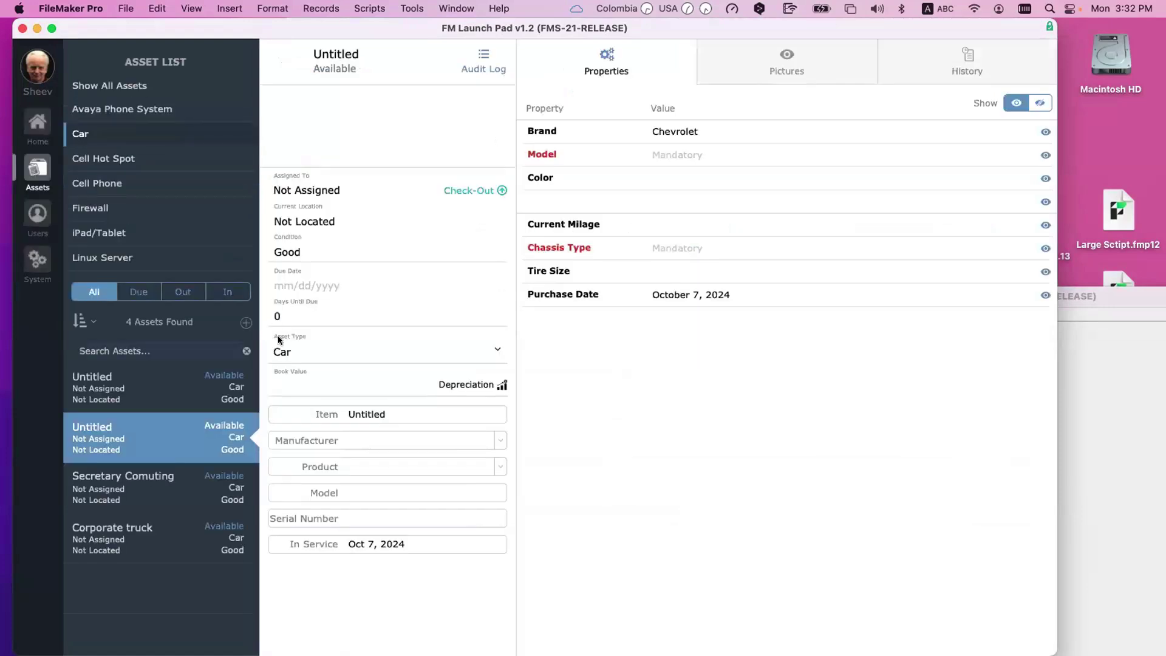
click(245, 323)
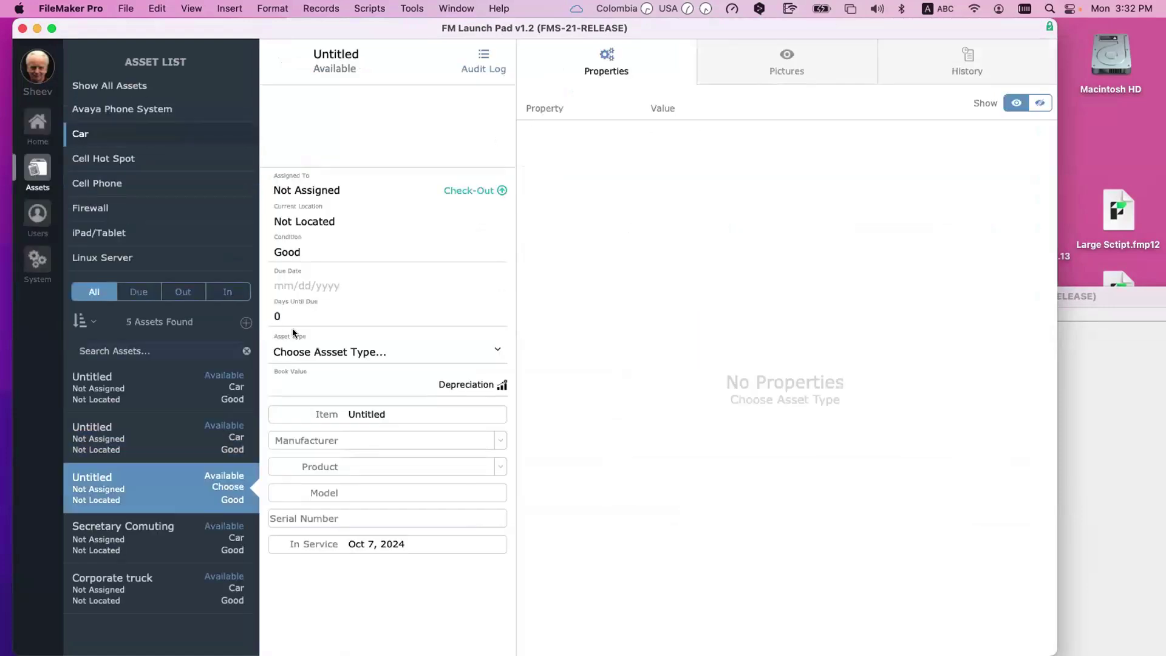
click(393, 354)
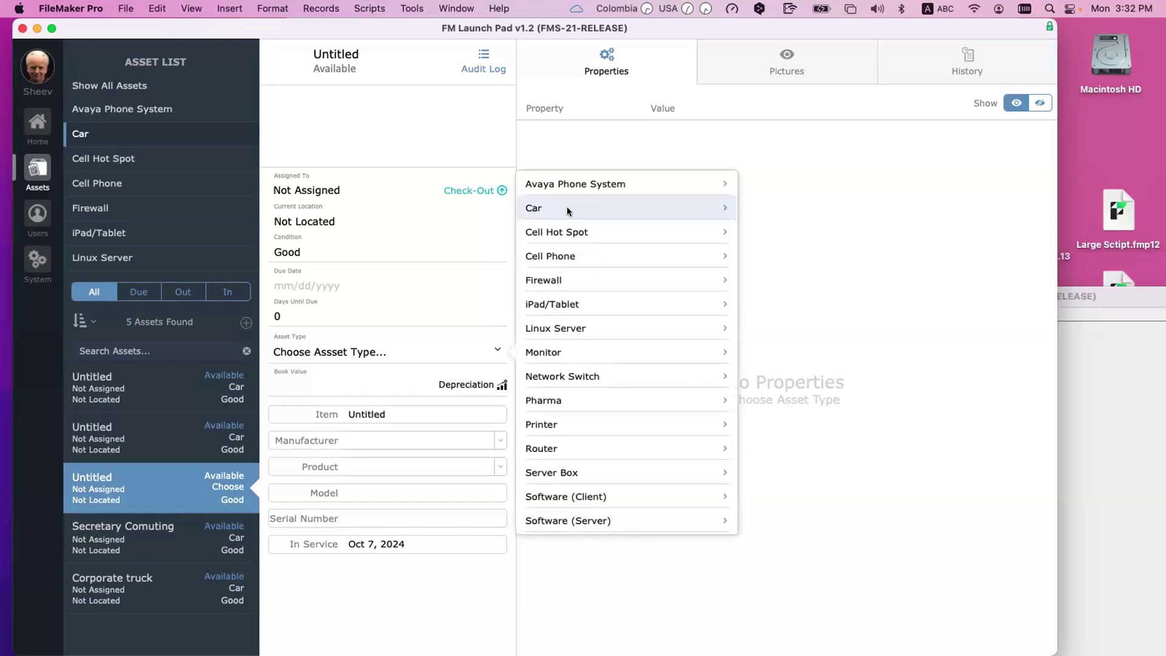
click(566, 206)
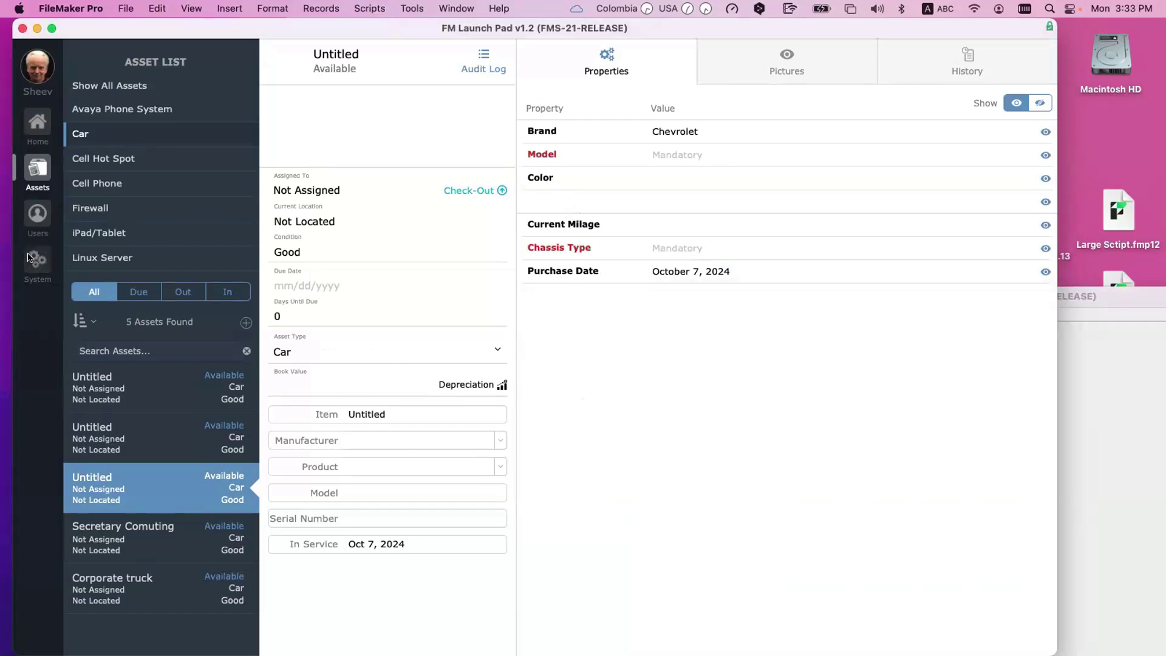
click(34, 258)
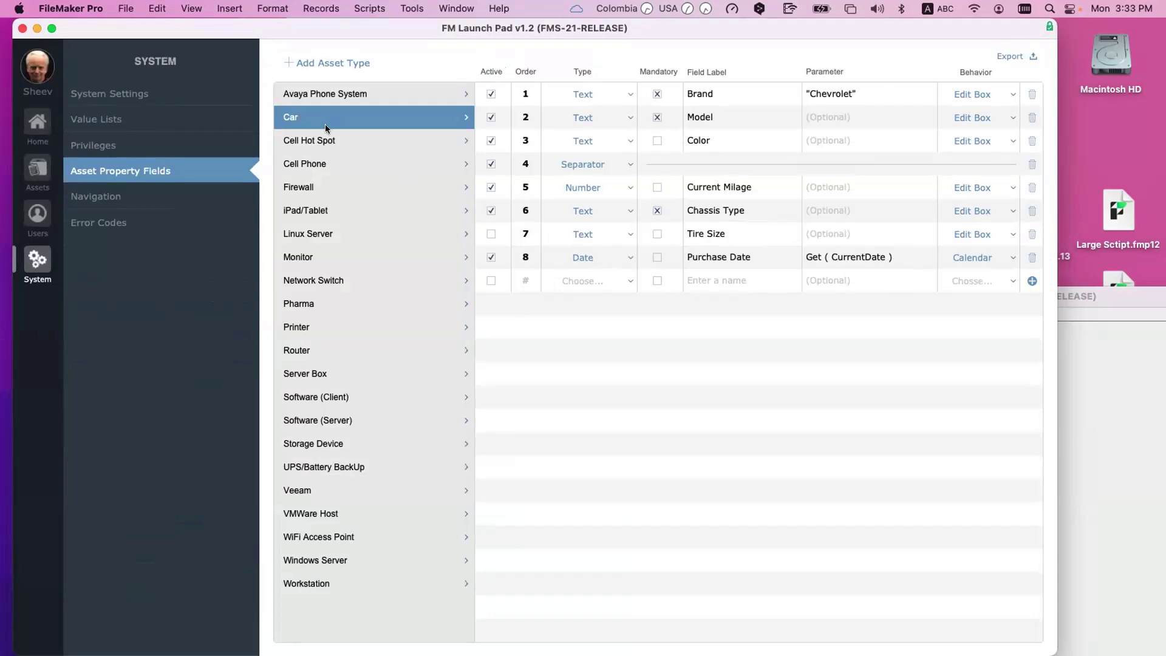
Step: Switch the Assets screen into Layout mode and select the asset_property_portal object
key(super+shift+l)
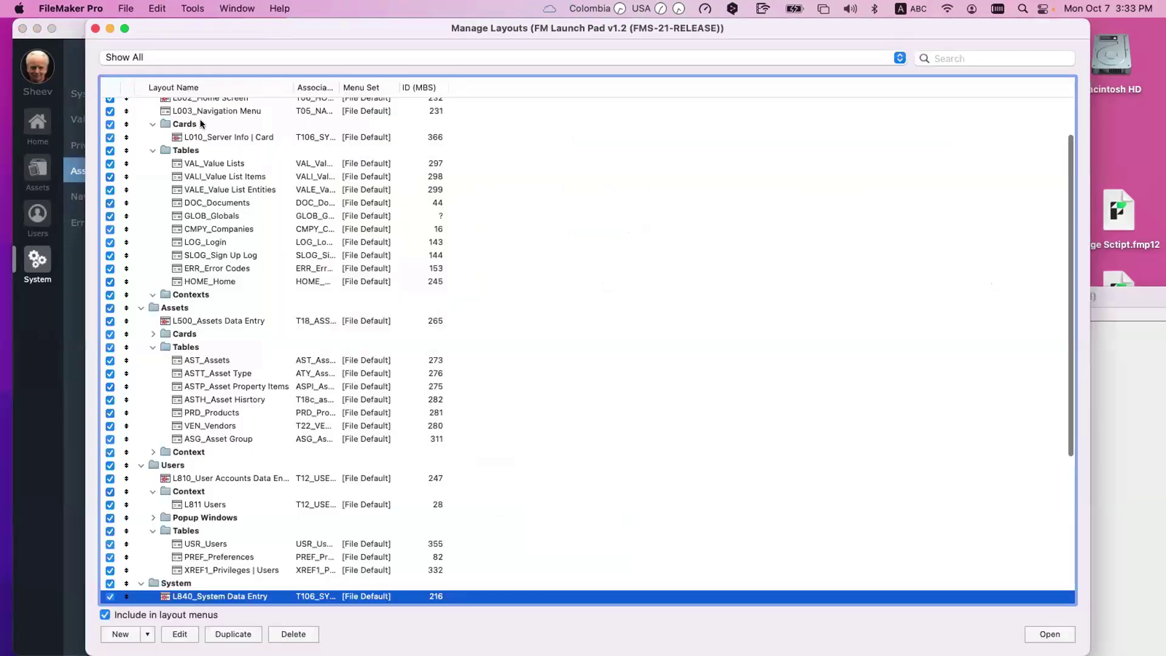
click(96, 30)
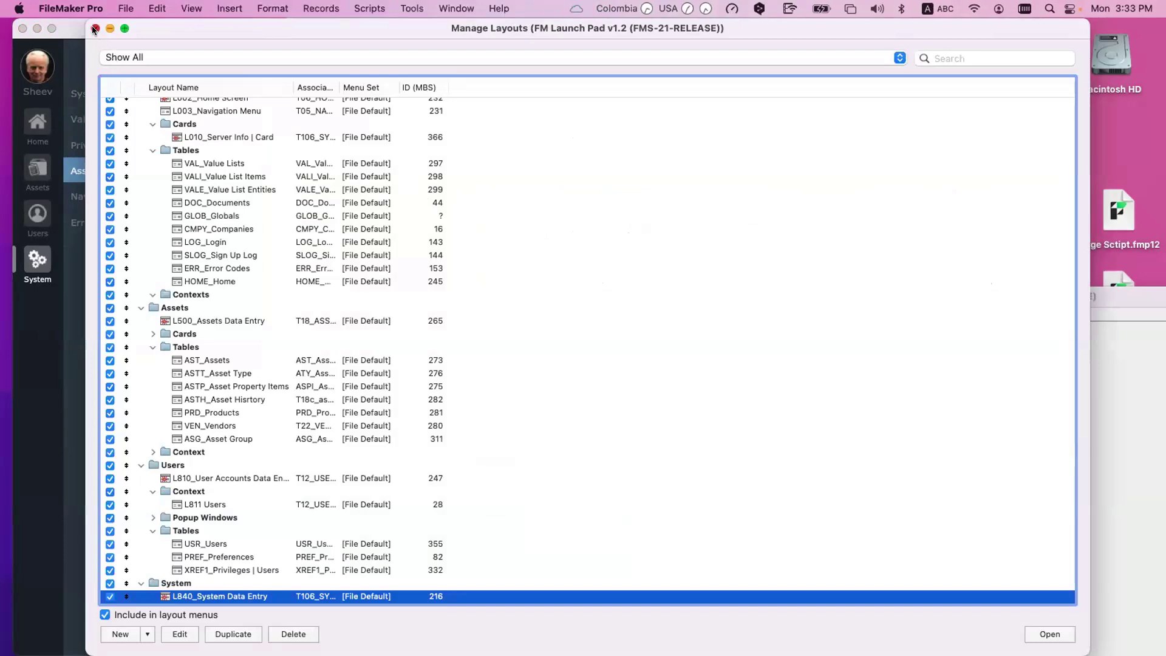
key(super+alt+s)
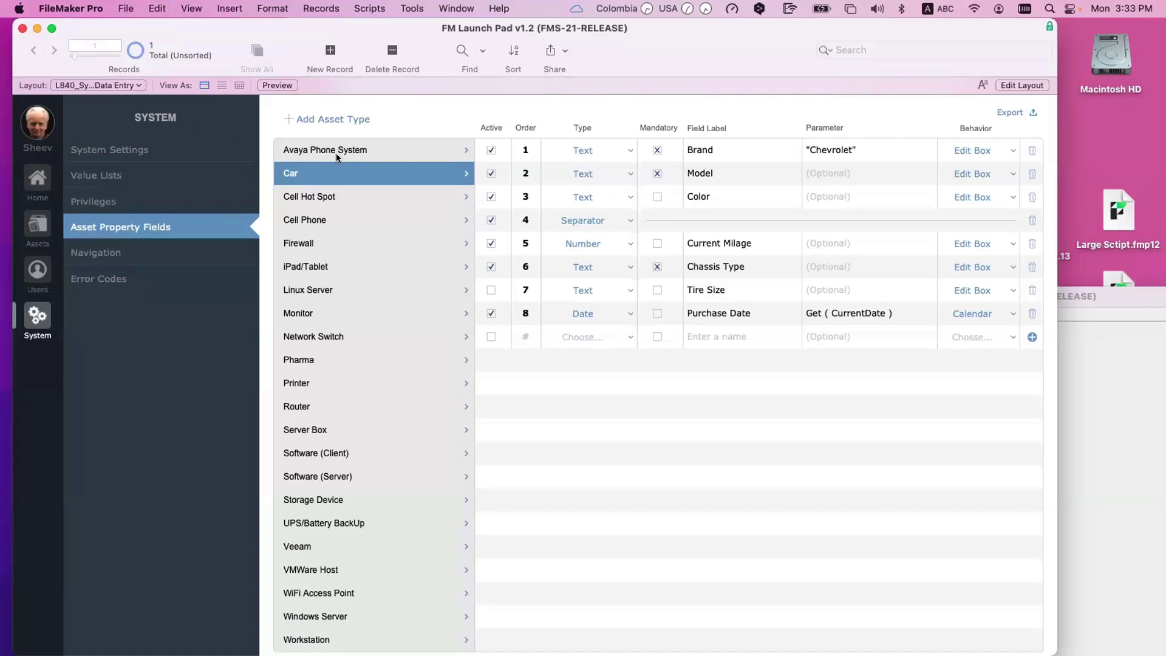
click(38, 226)
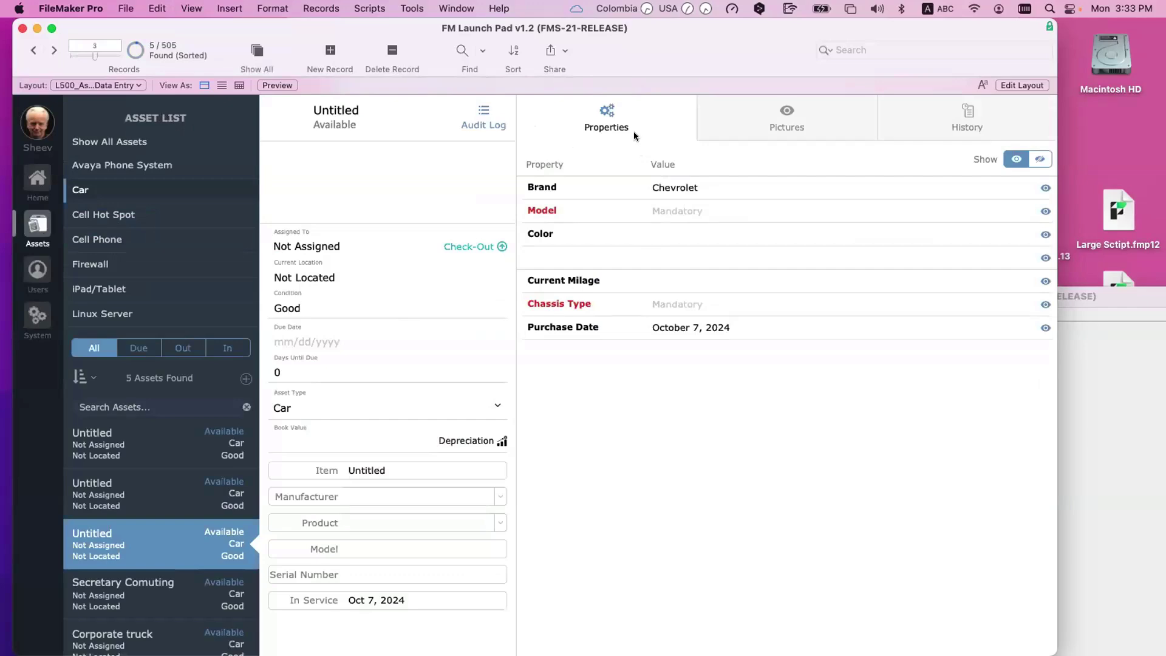
key(super+l)
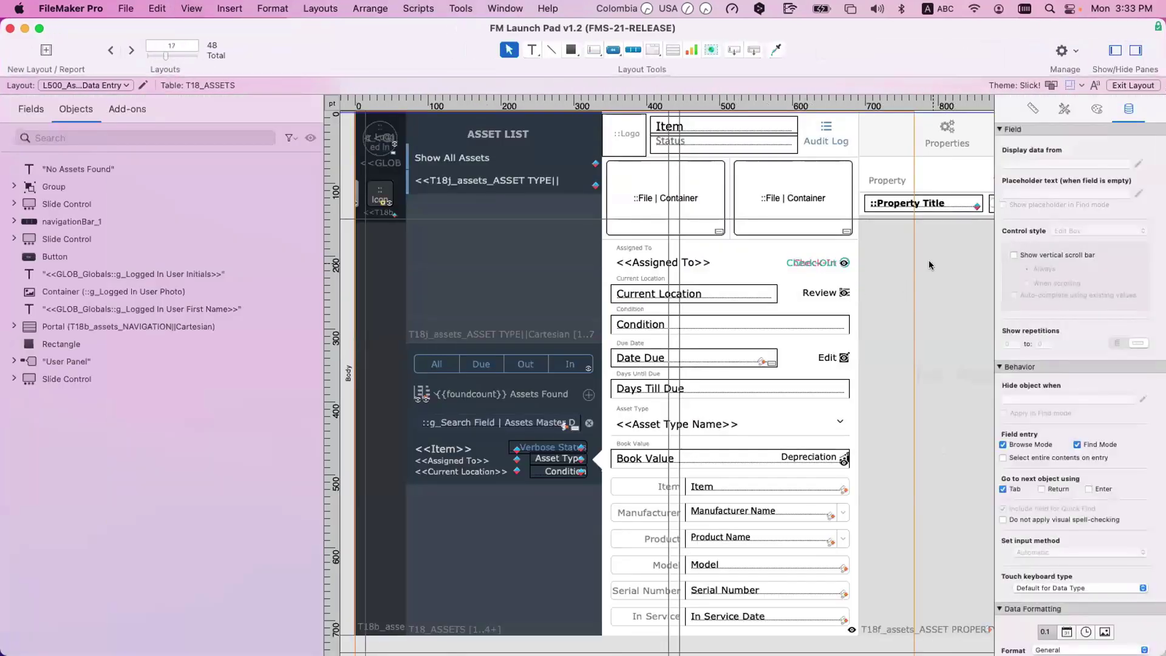
click(928, 260)
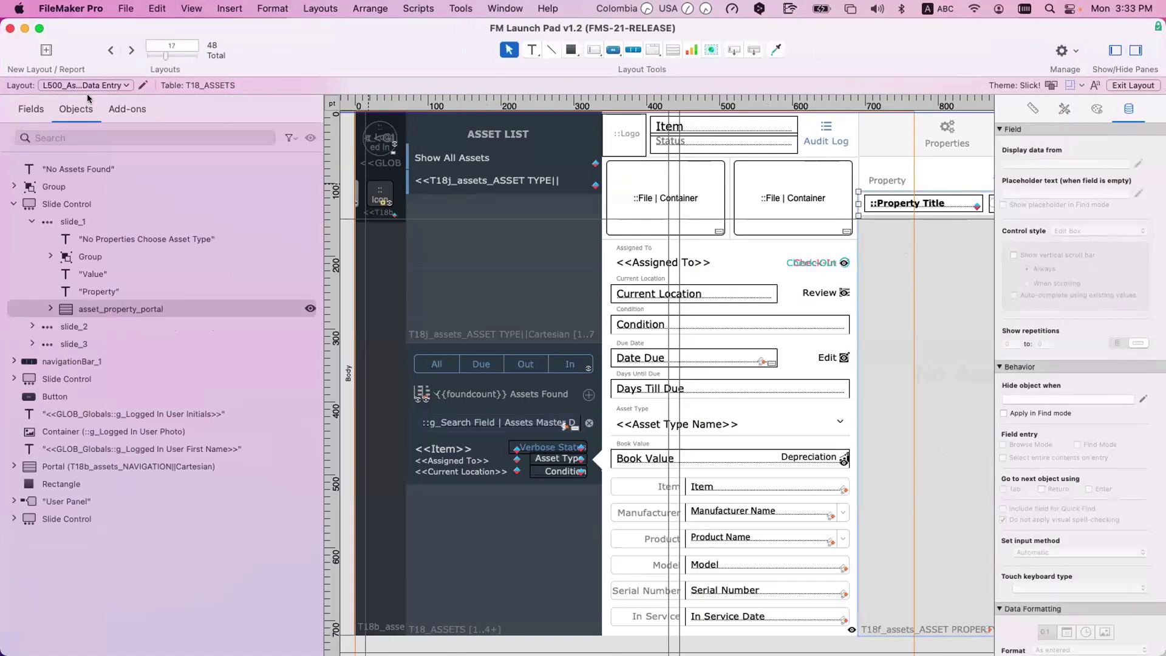
Step: Create a blank Computer layout named 'Demo' and paste the copied asset property portal into it
click(46, 50)
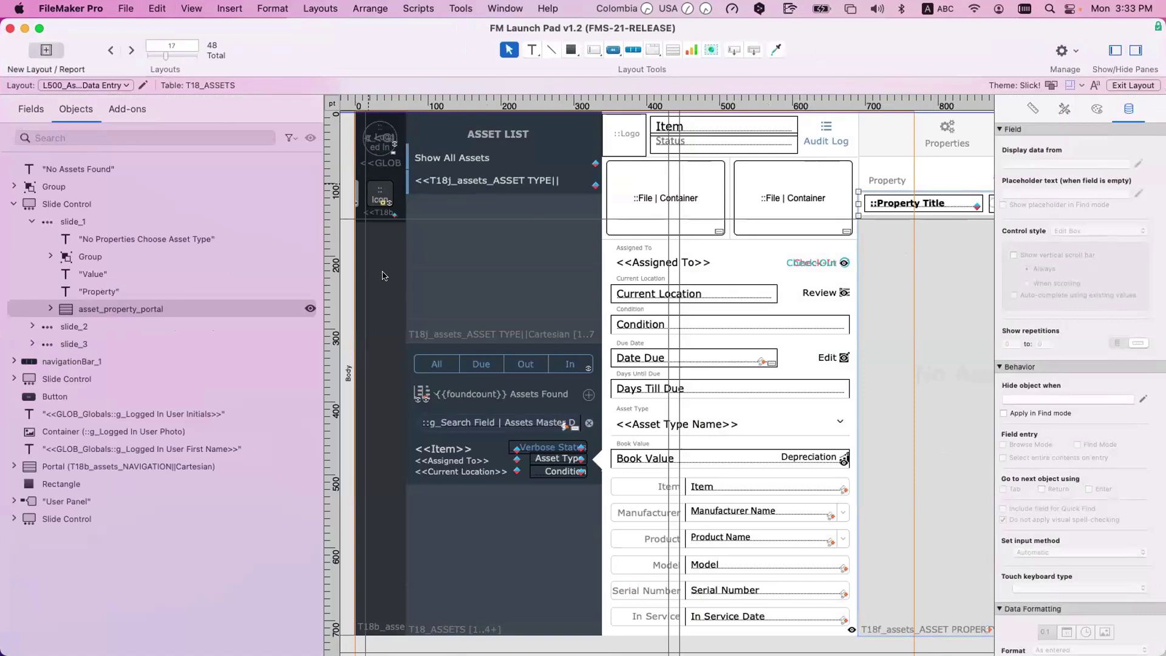
text(Demo)
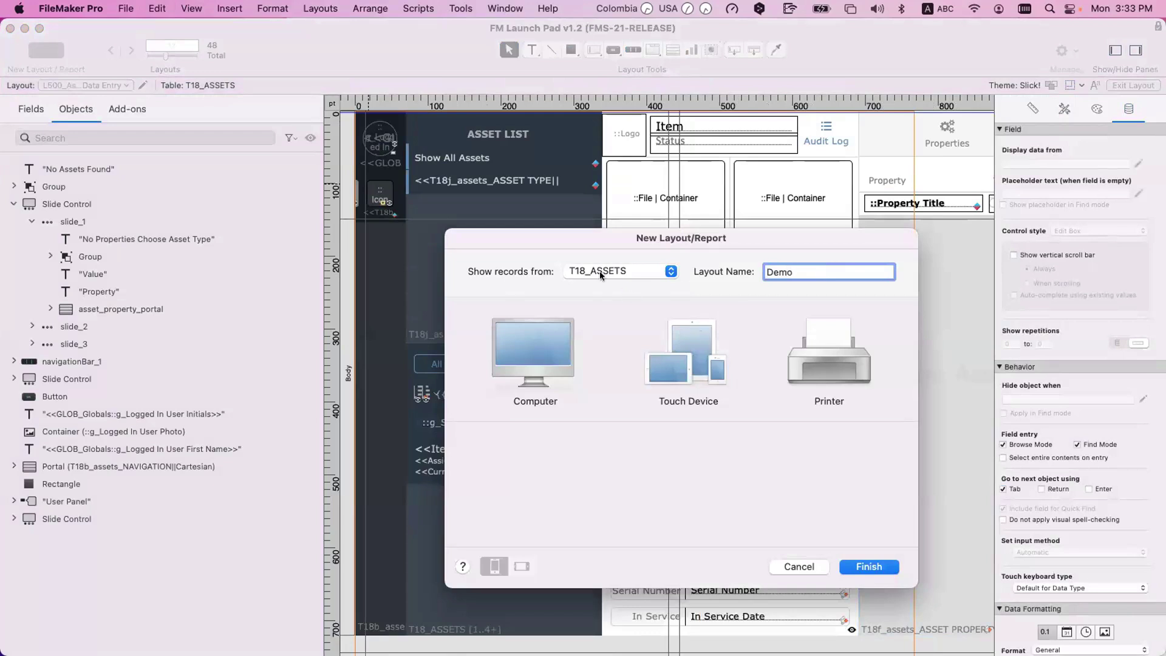
click(540, 364)
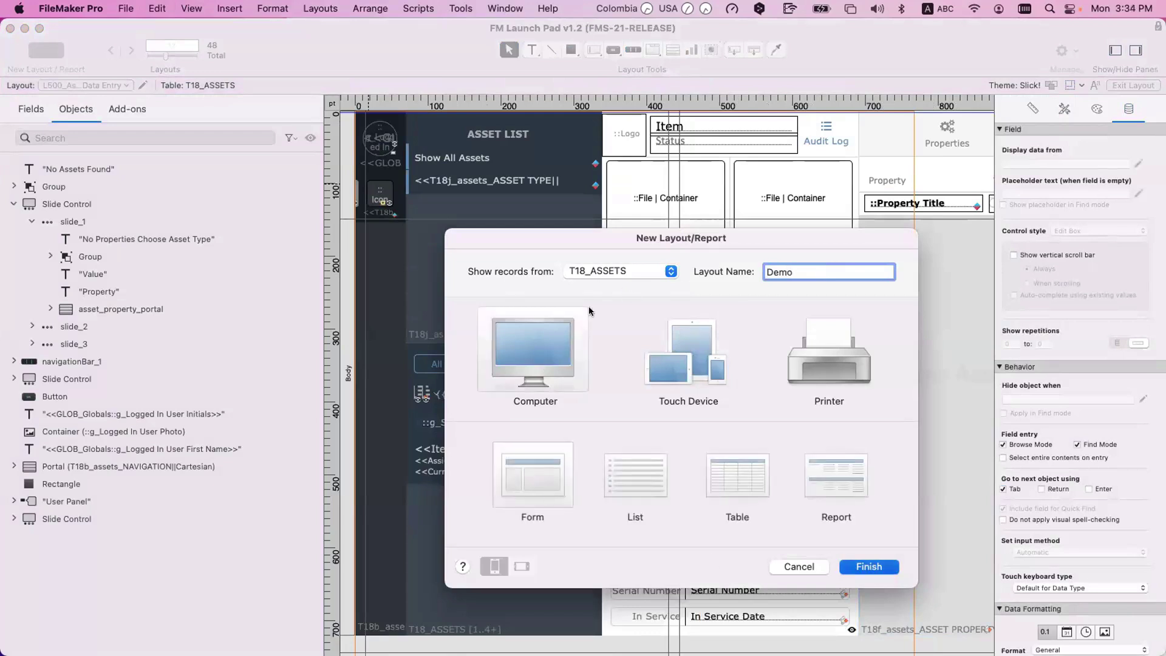
key(Escape)
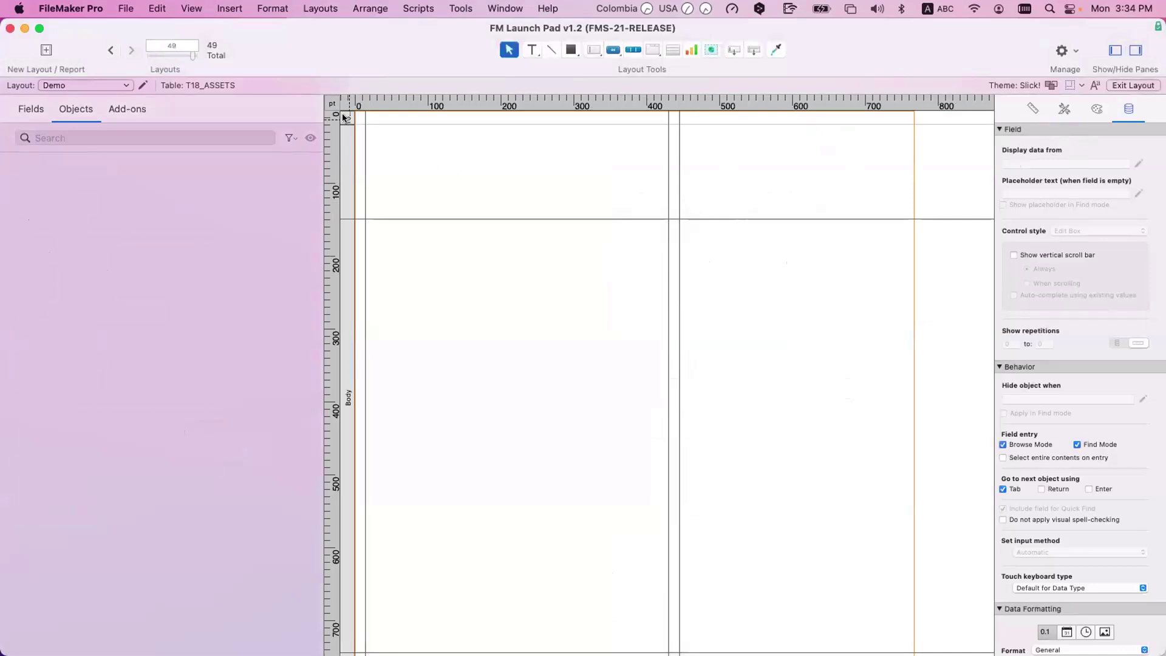
scroll(510, 425, down, 5)
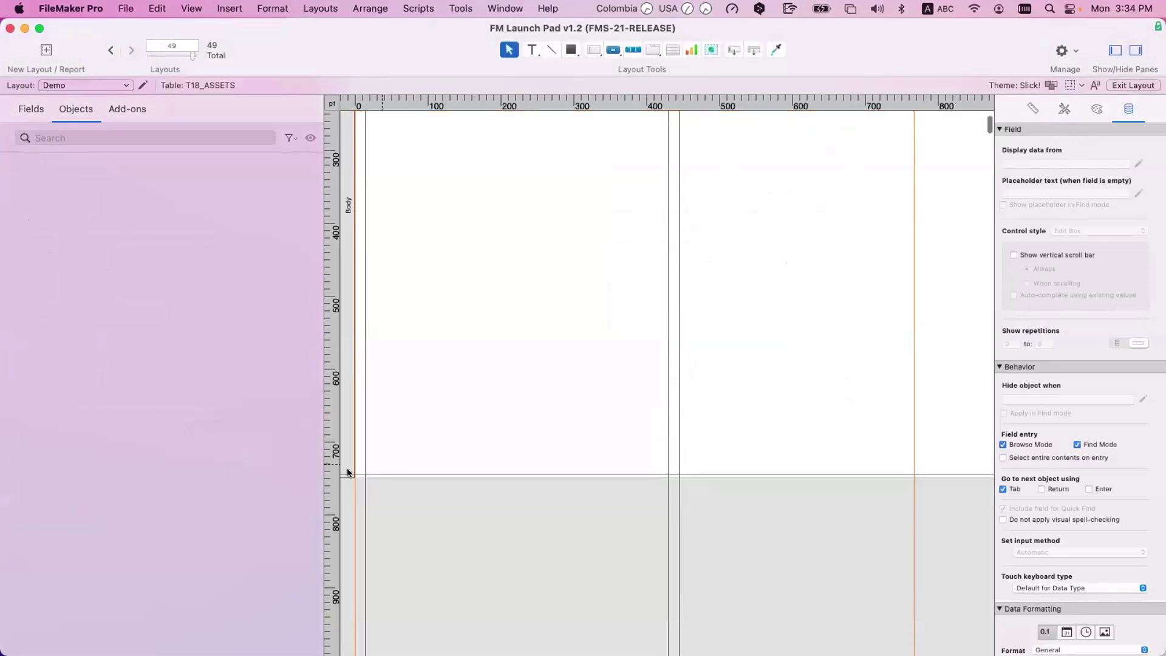
scroll(523, 343, up, 5)
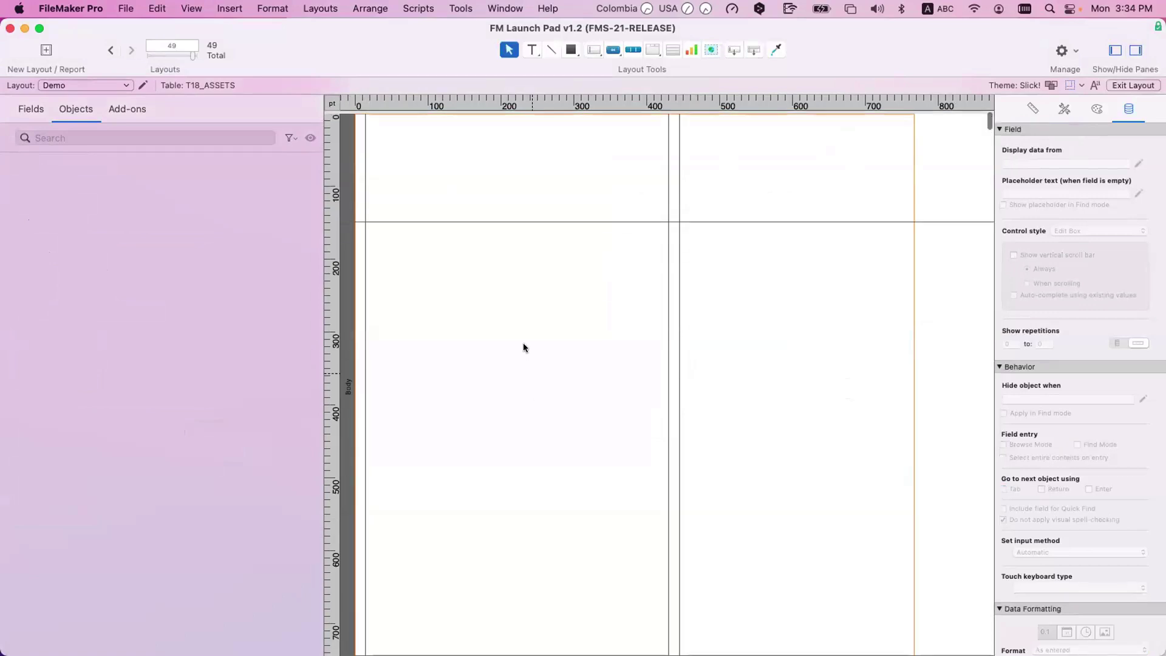
key(super+z)
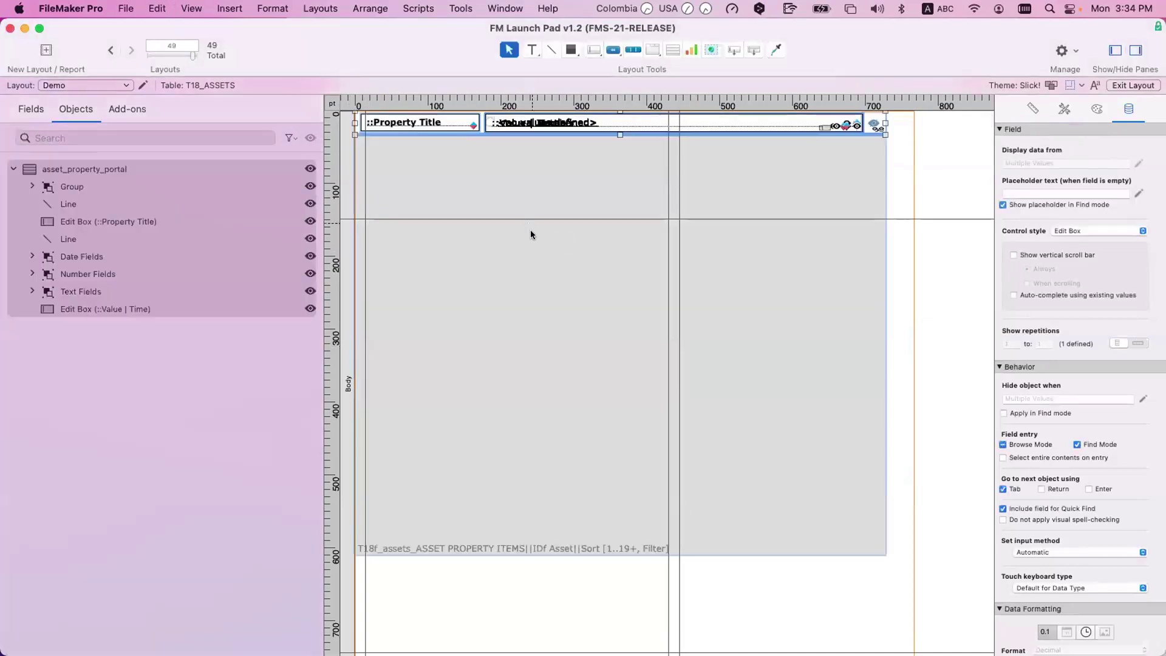
Step: Deselect the pasted portal and open Manage Database for FM Launch Pad v1.2
click(591, 153)
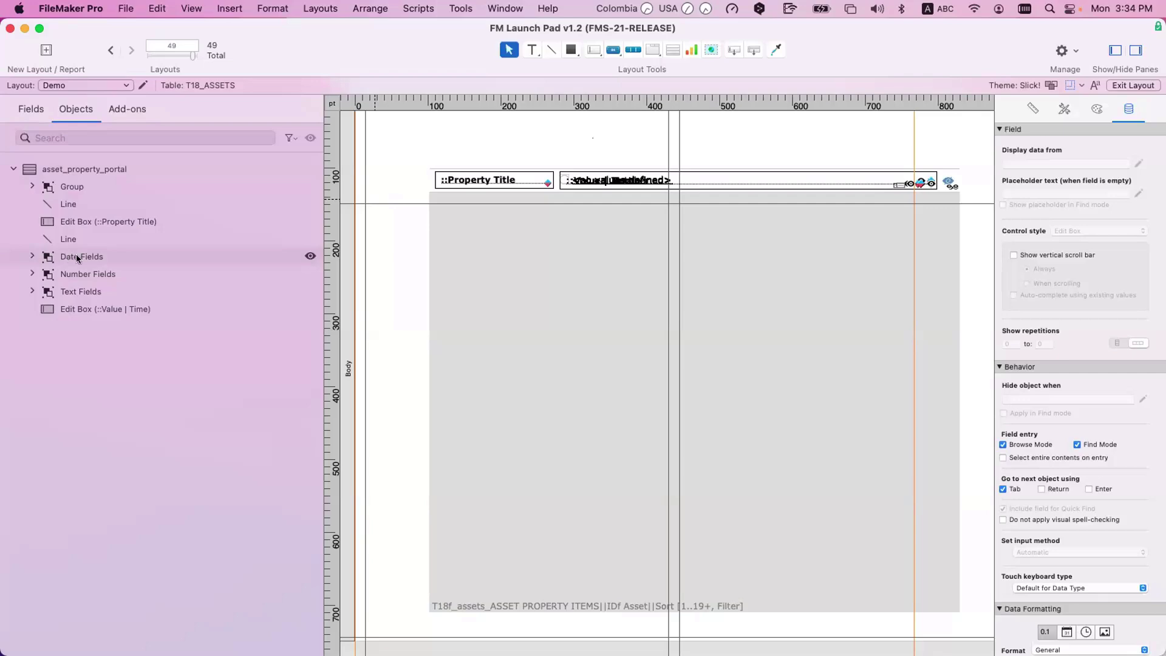
key(super+shift+d)
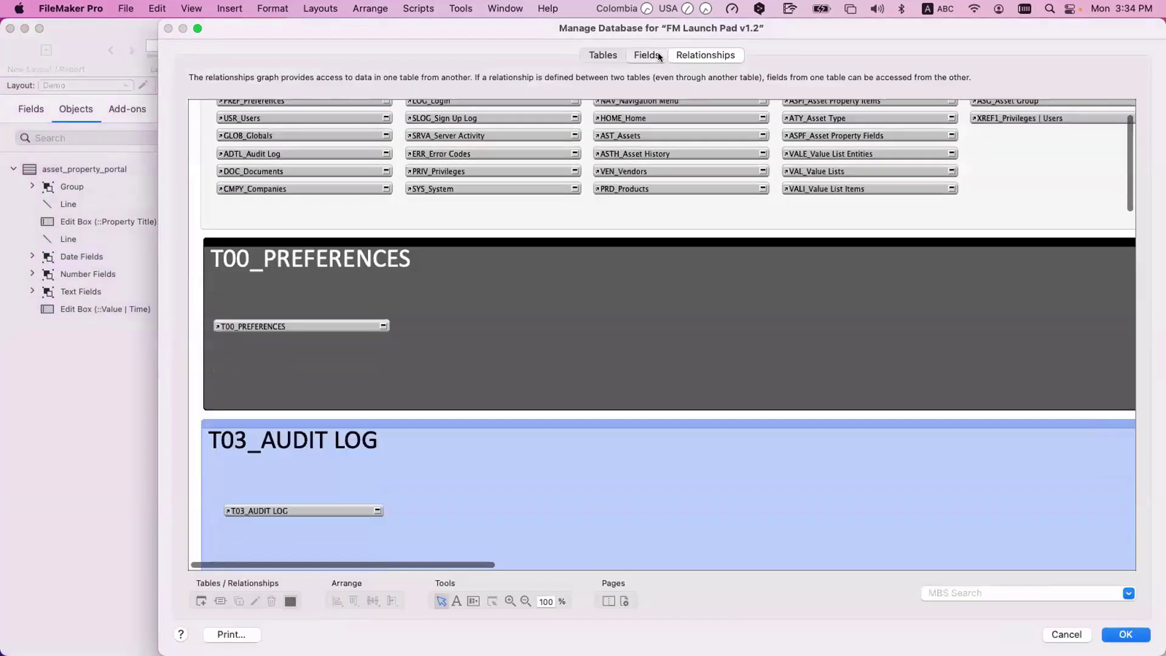
Step: Show the Fields tab for the ASPI_Asset Property Items table
click(658, 52)
click(285, 77)
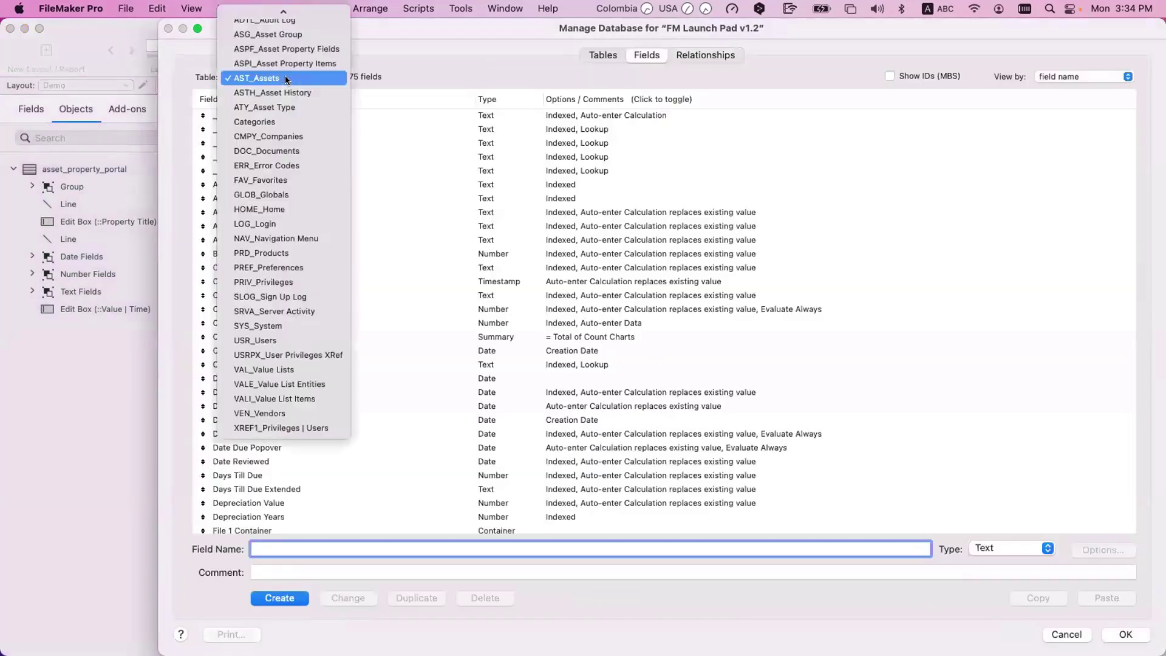
scroll(286, 78, up, 1)
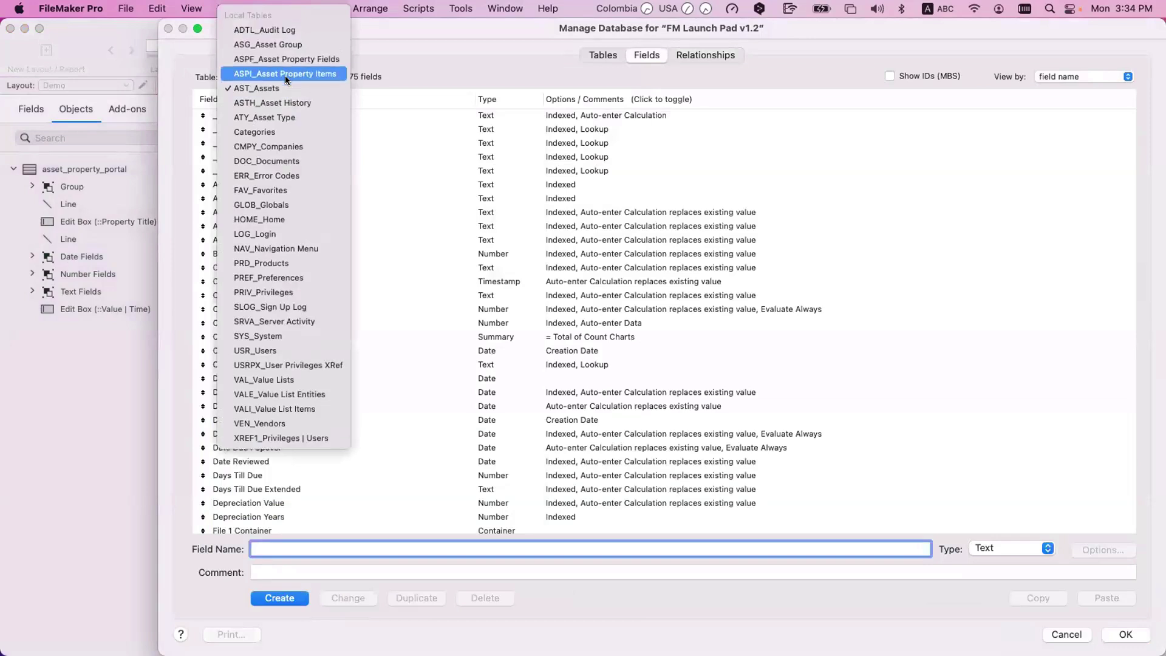
click(288, 73)
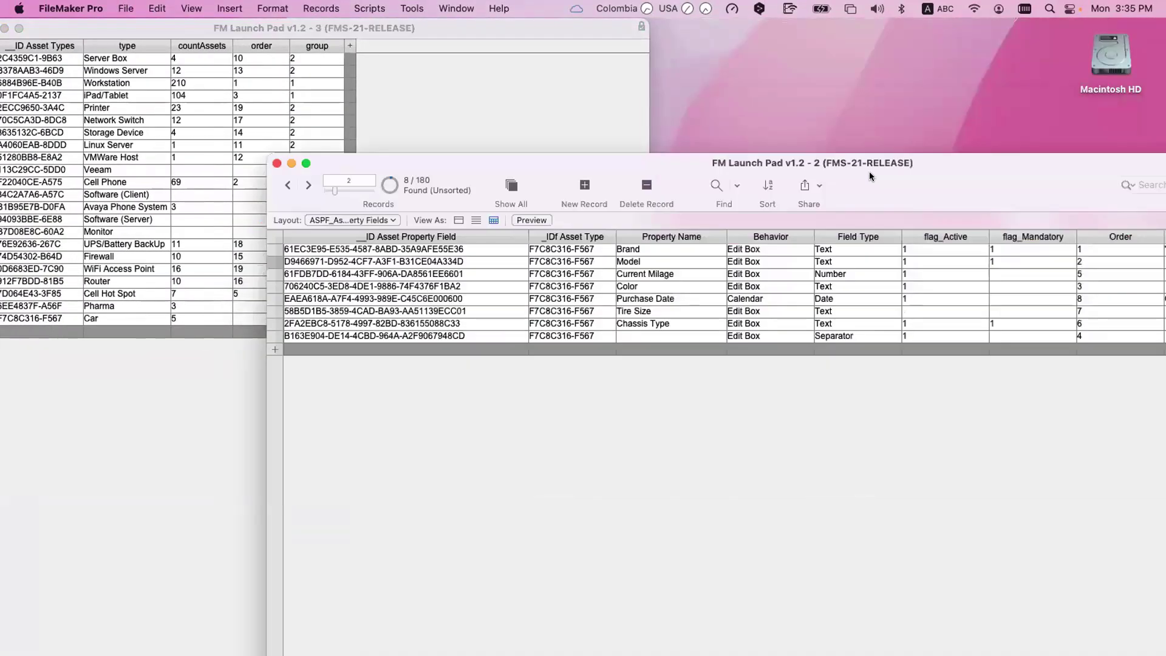
Step: Select the Car asset type's ID in the asset types window
drag(870, 172, 872, 168)
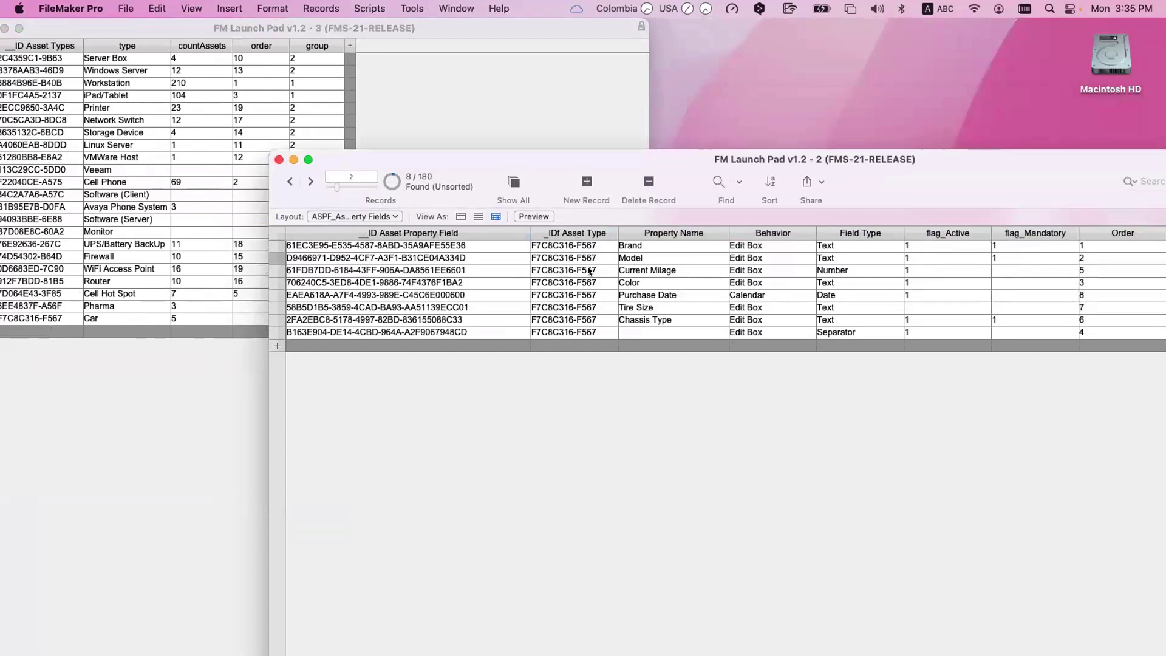
click(68, 316)
click(63, 315)
key(super+a)
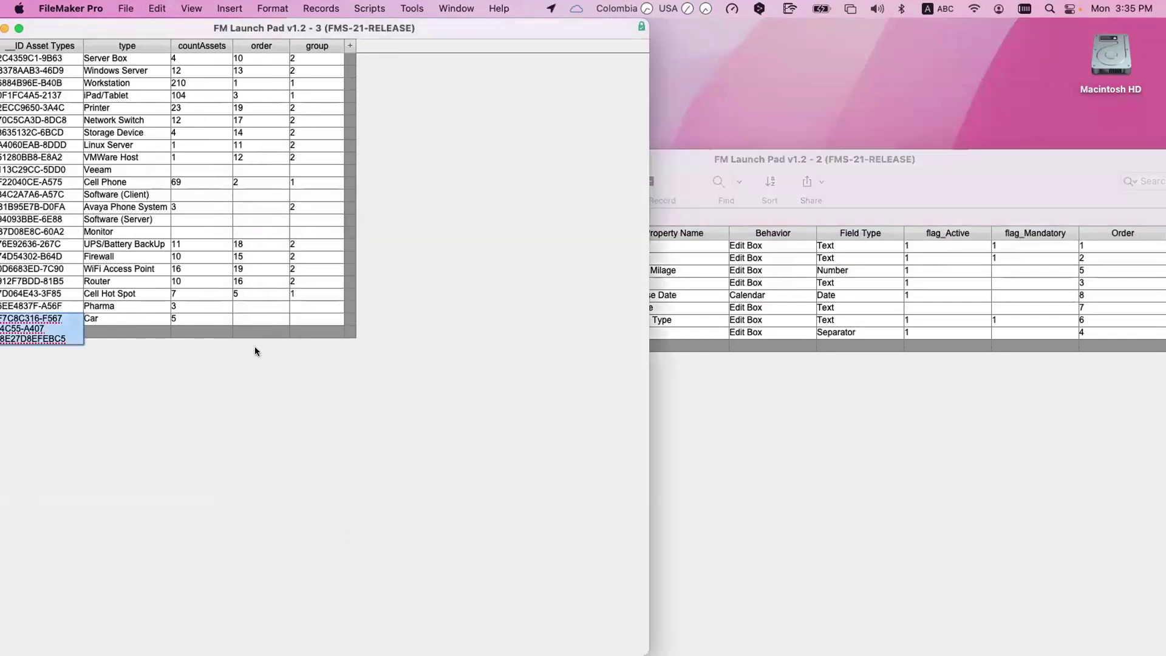
Step: Enlarge the Car property fields window and sort its records by Order ascending
click(707, 447)
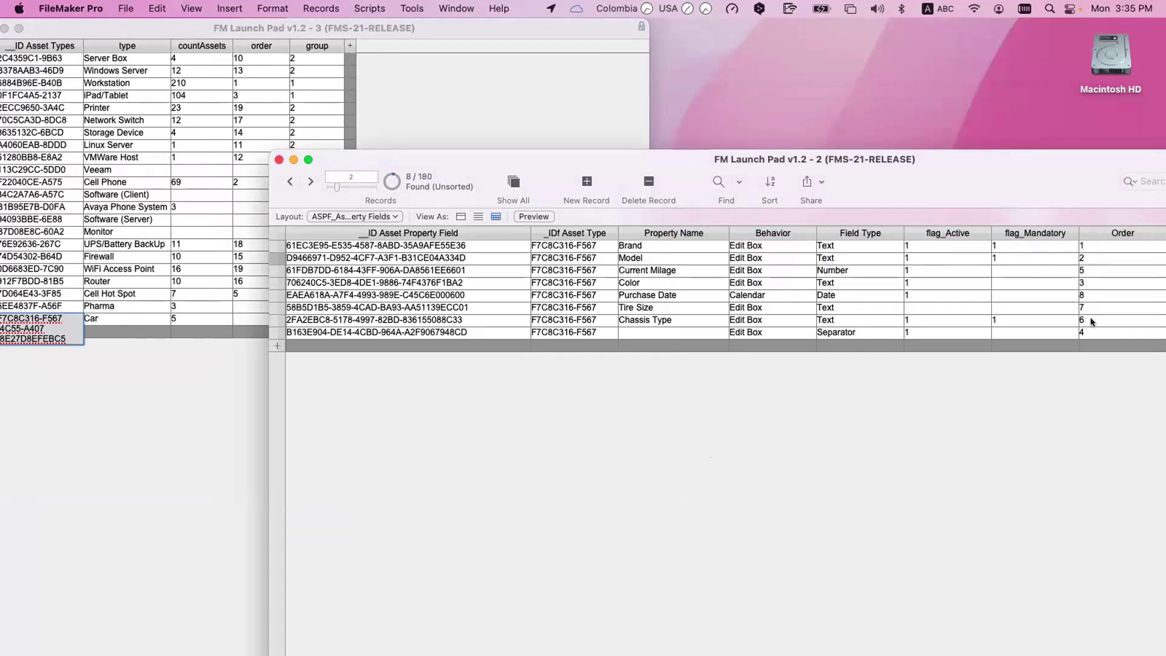
double_click(1051, 160)
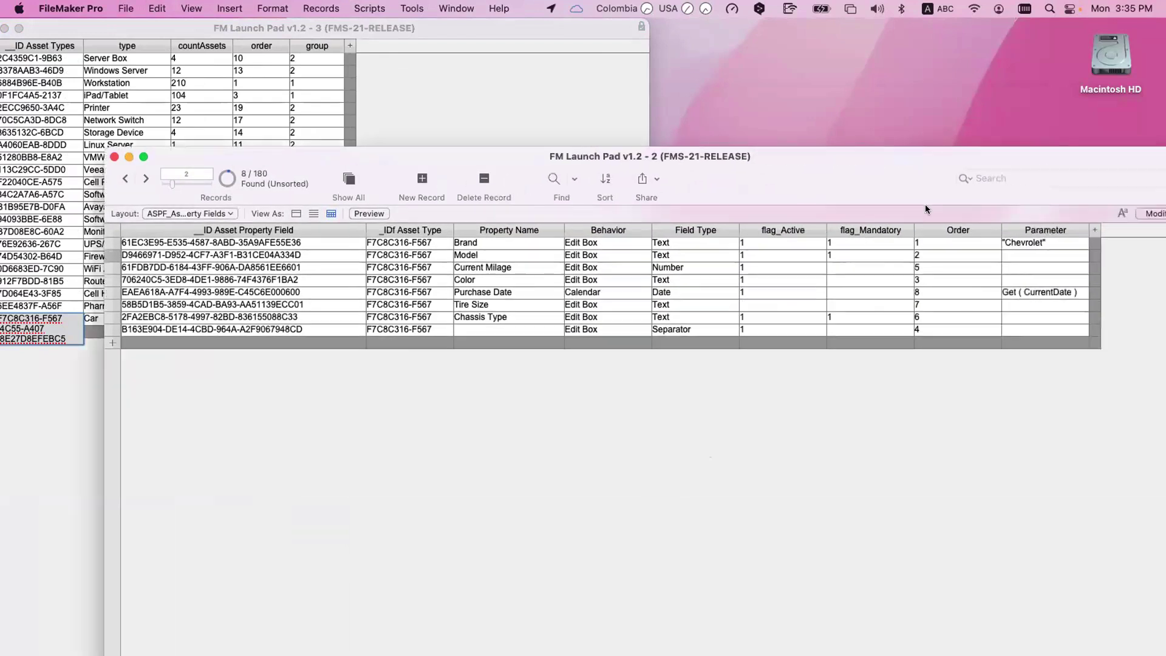
click(985, 231)
click(957, 242)
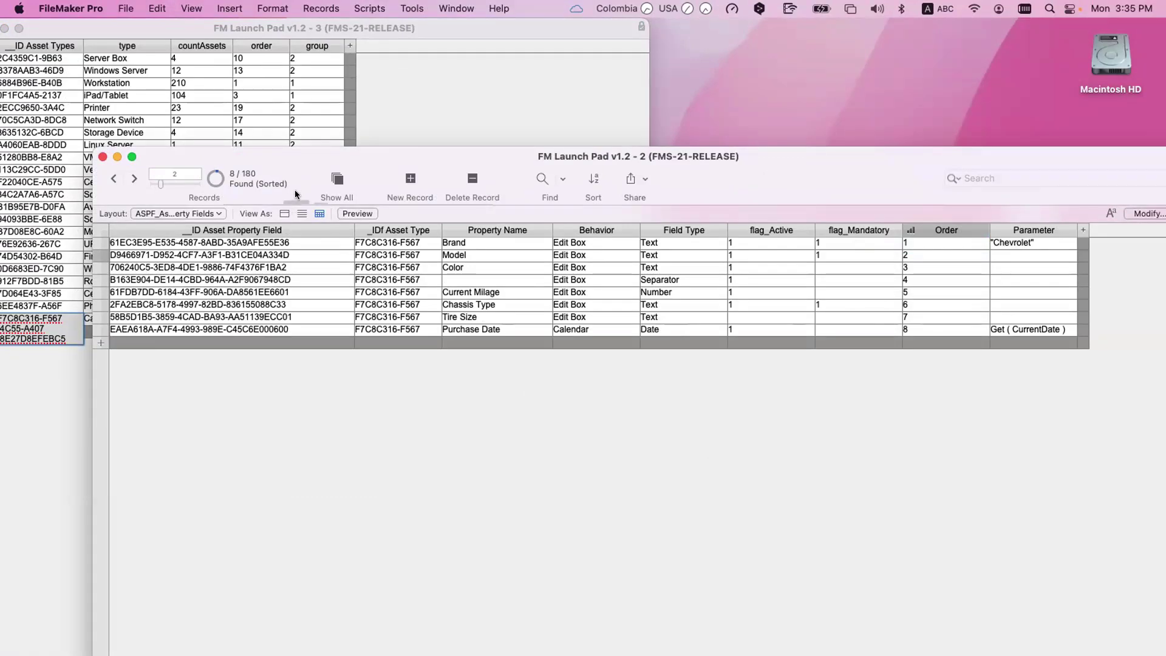
Step: Move the property fields and asset types windows aside to uncover the layout editor
drag(320, 156, 555, 193)
drag(777, 193, 1089, 309)
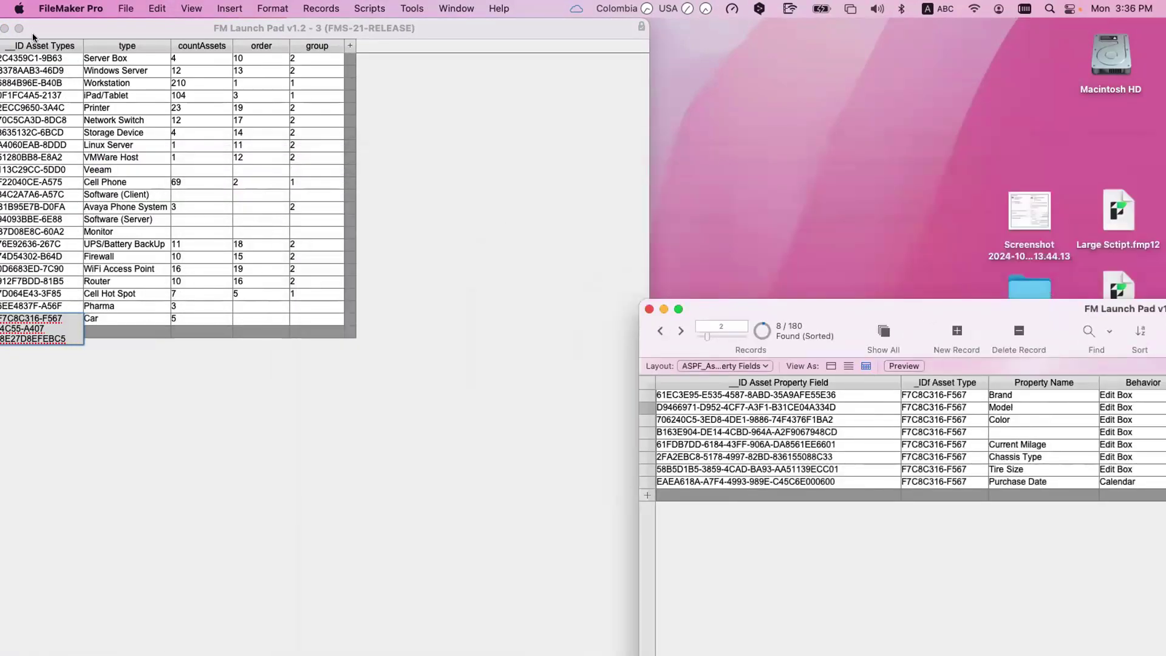
drag(34, 31, 45, 32)
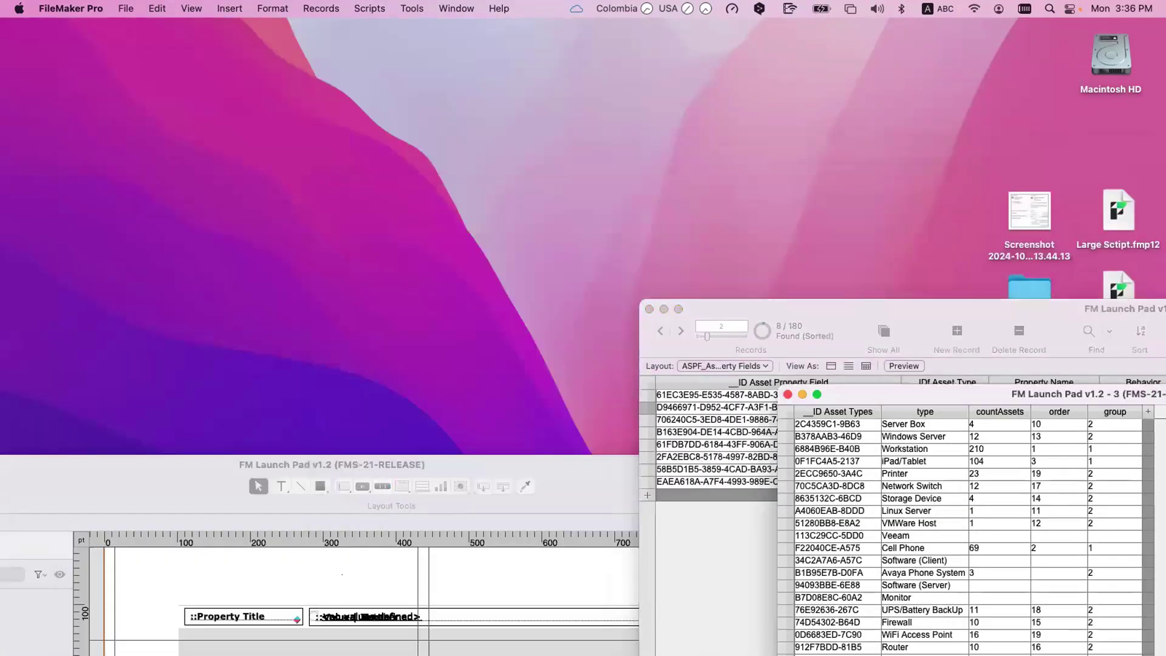
Step: Search the layouts for 'items' and open the L531_Asset Property Items layout
drag(332, 465, 536, 319)
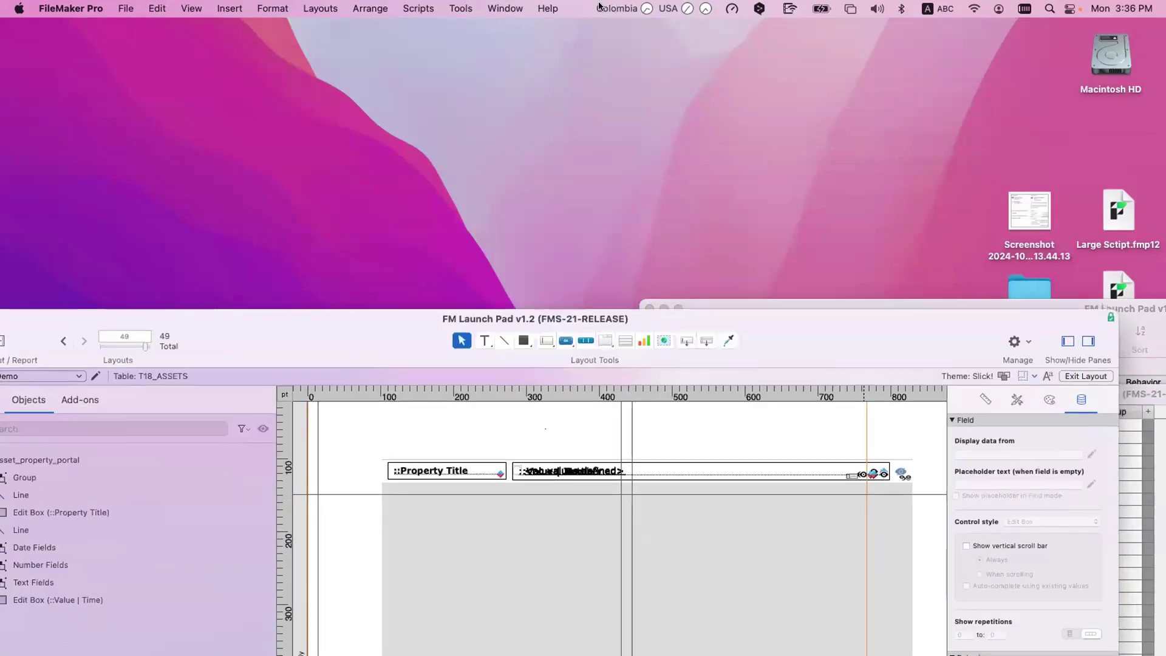
click(484, 6)
click(483, 6)
key(super+shift+l)
click(1007, 56)
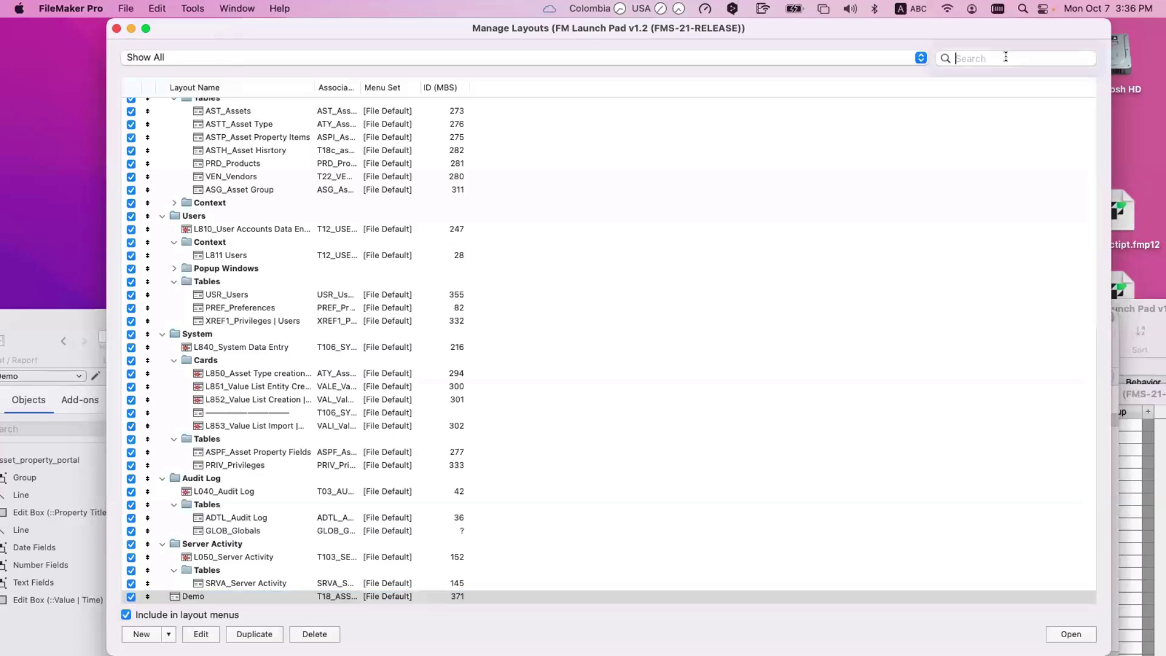
text(items)
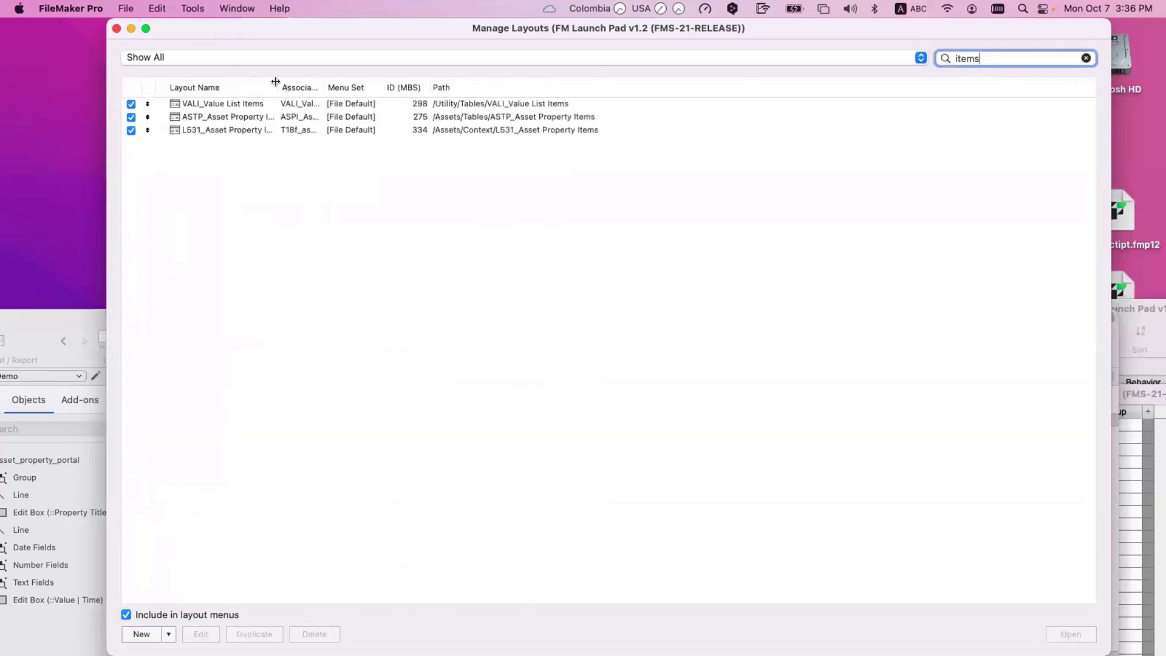
double_click(275, 82)
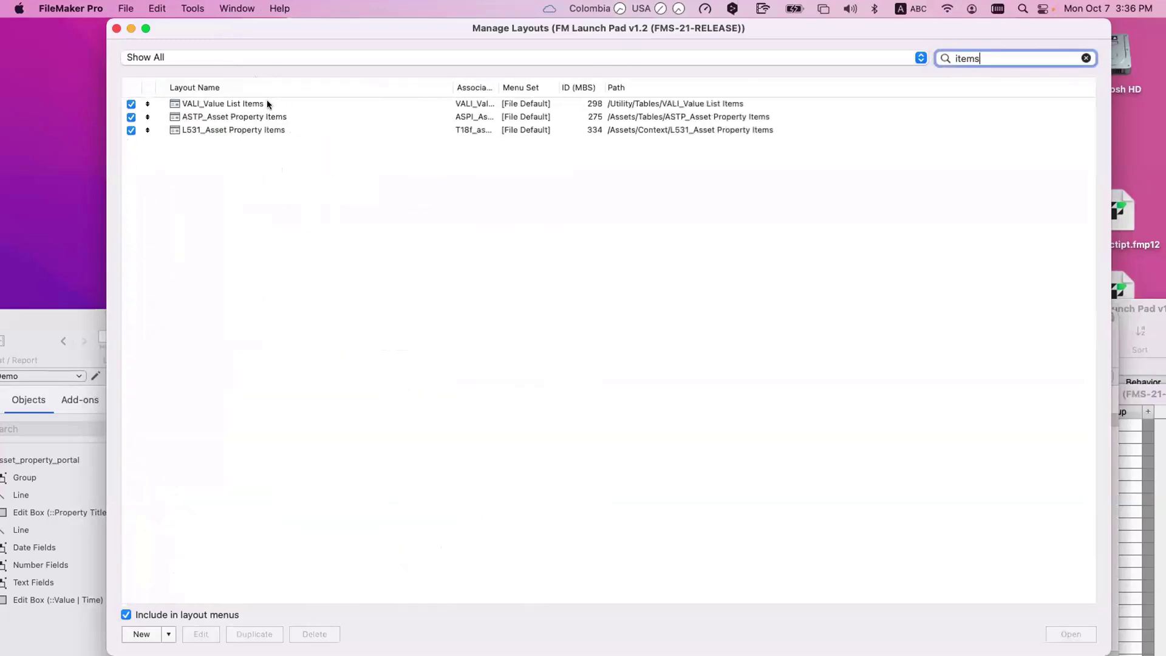
click(272, 117)
click(275, 130)
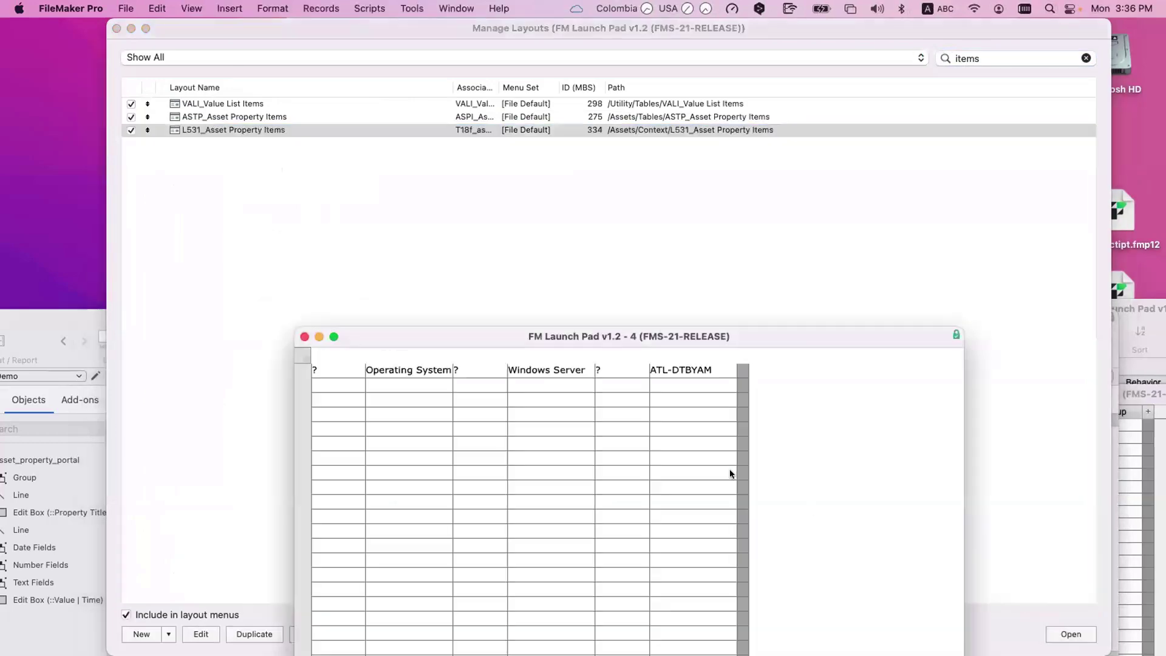
drag(493, 330, 367, 261)
click(398, 241)
key(Return)
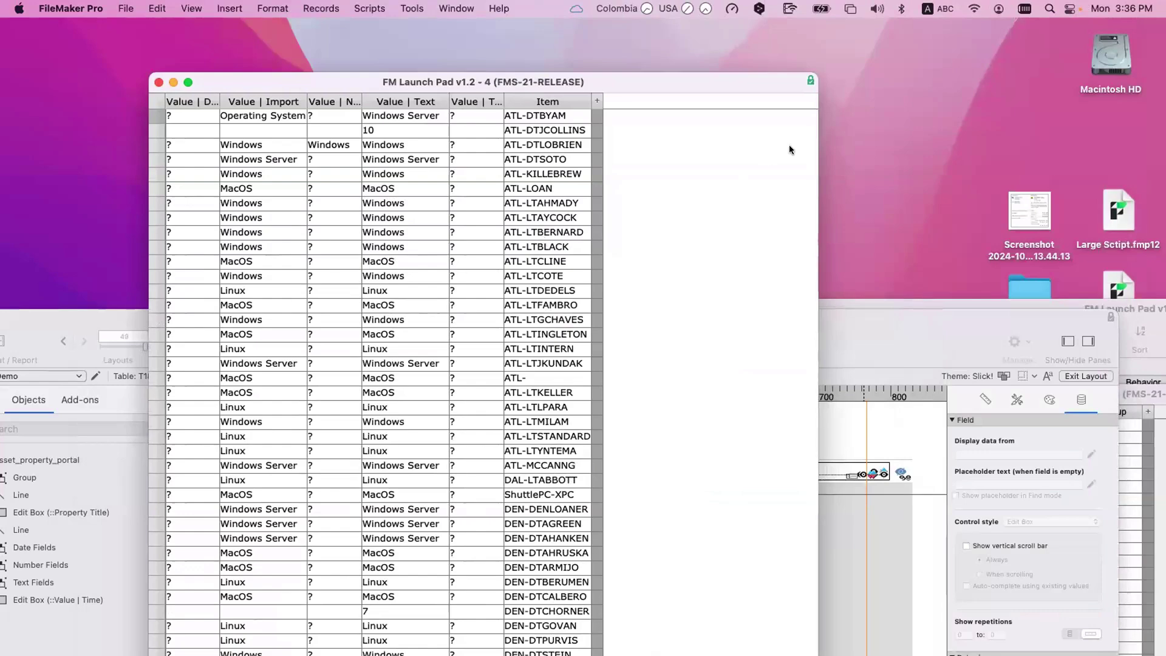
Step: Close the L531 window and open ASTP_Asset Property Items from a new 'items' layout search
key(super+alt+s)
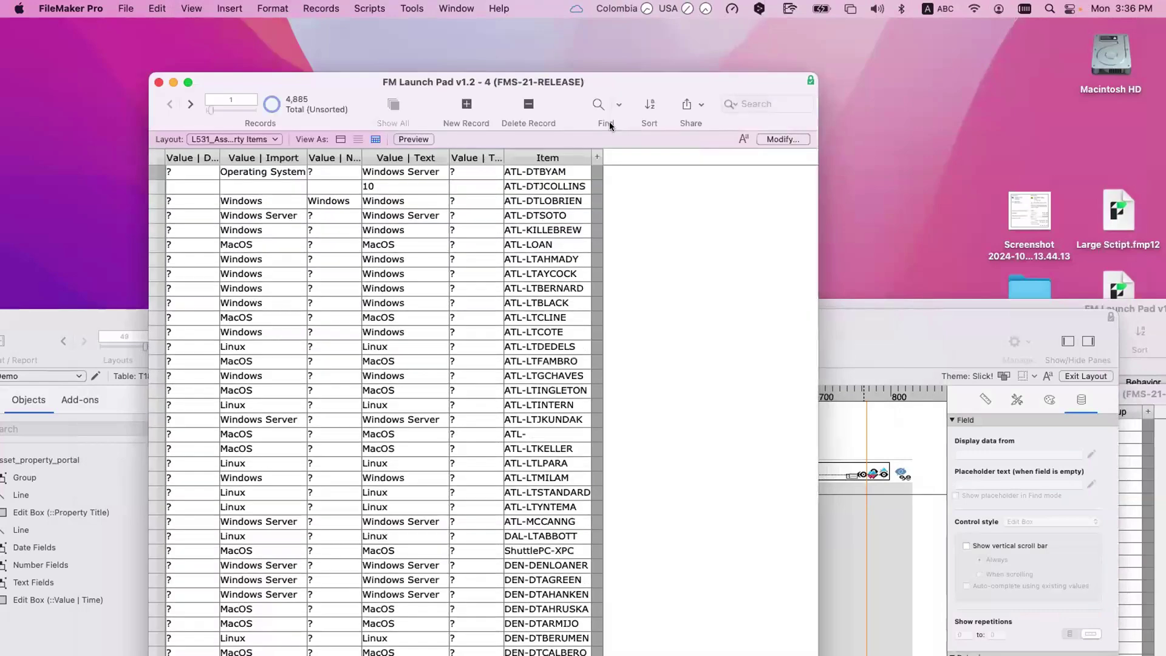
key(super+w)
key(shift+super+l)
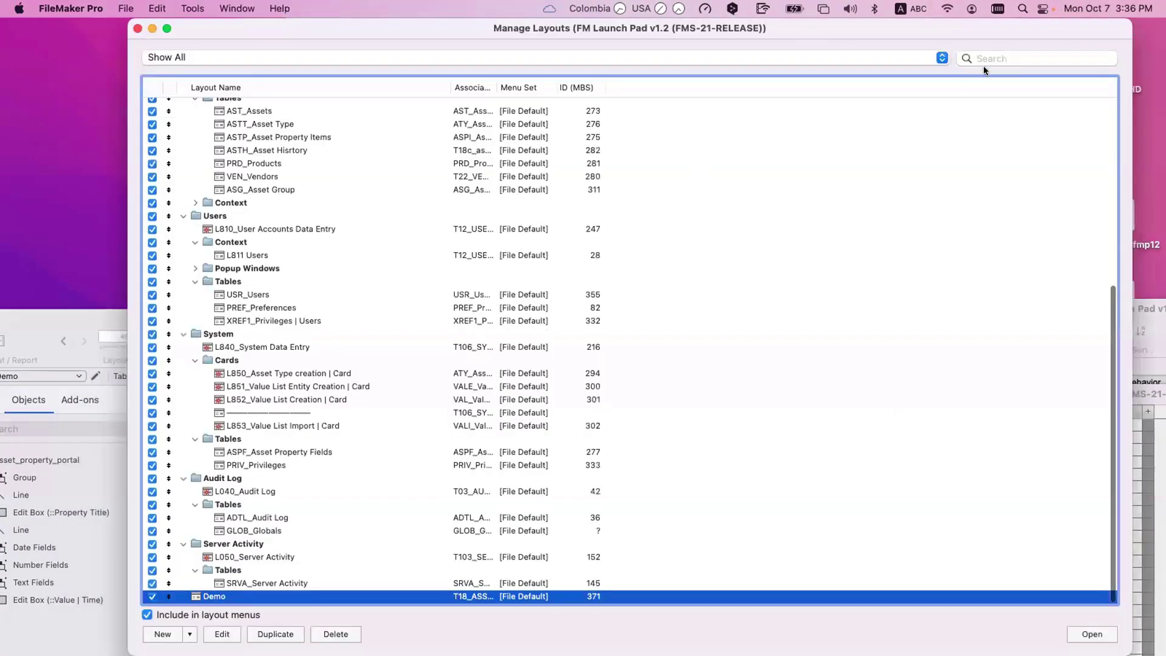
click(993, 58)
text(itme)
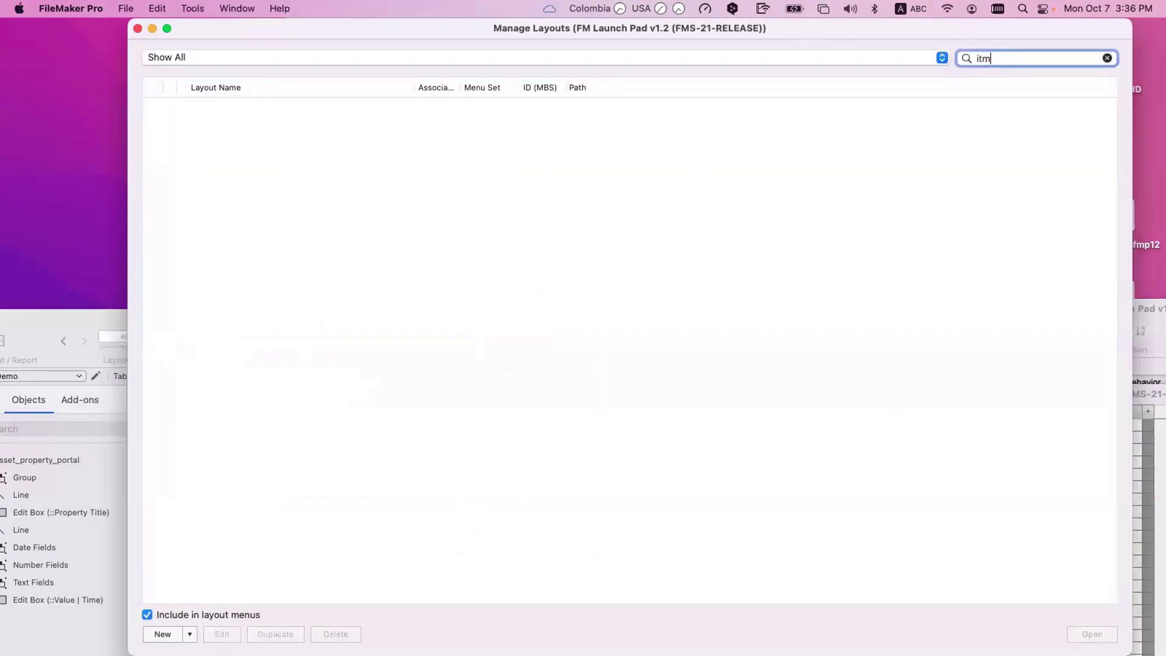
key(BackSpace)
key(BackSpace)
key(BackSpace)
text(tems)
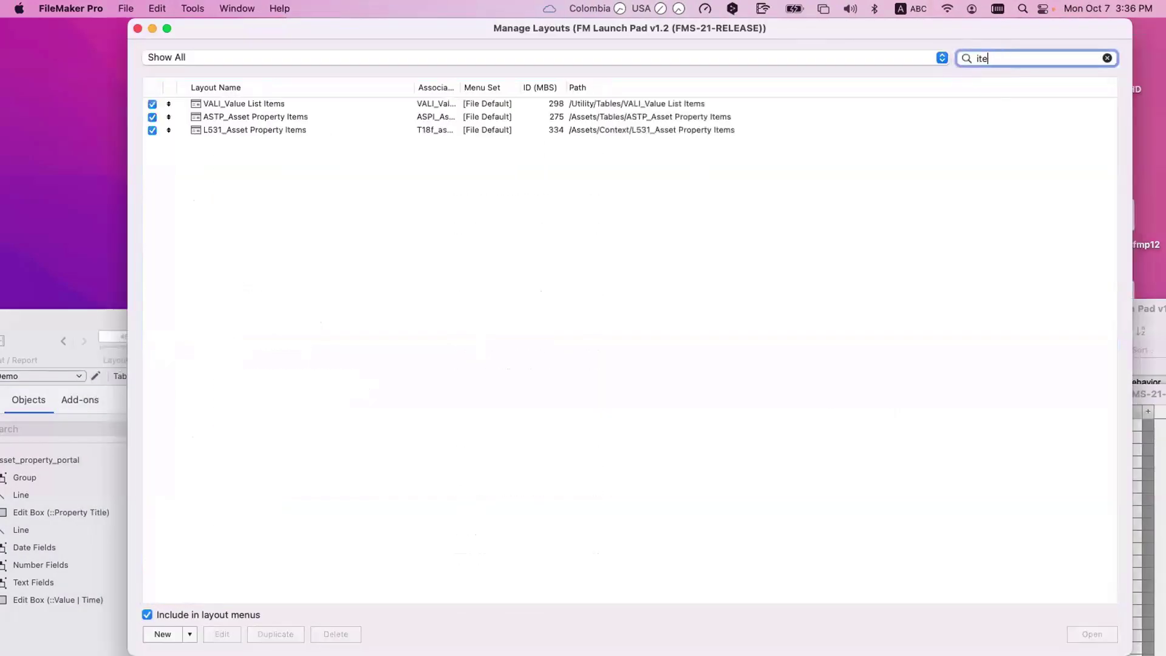
click(247, 117)
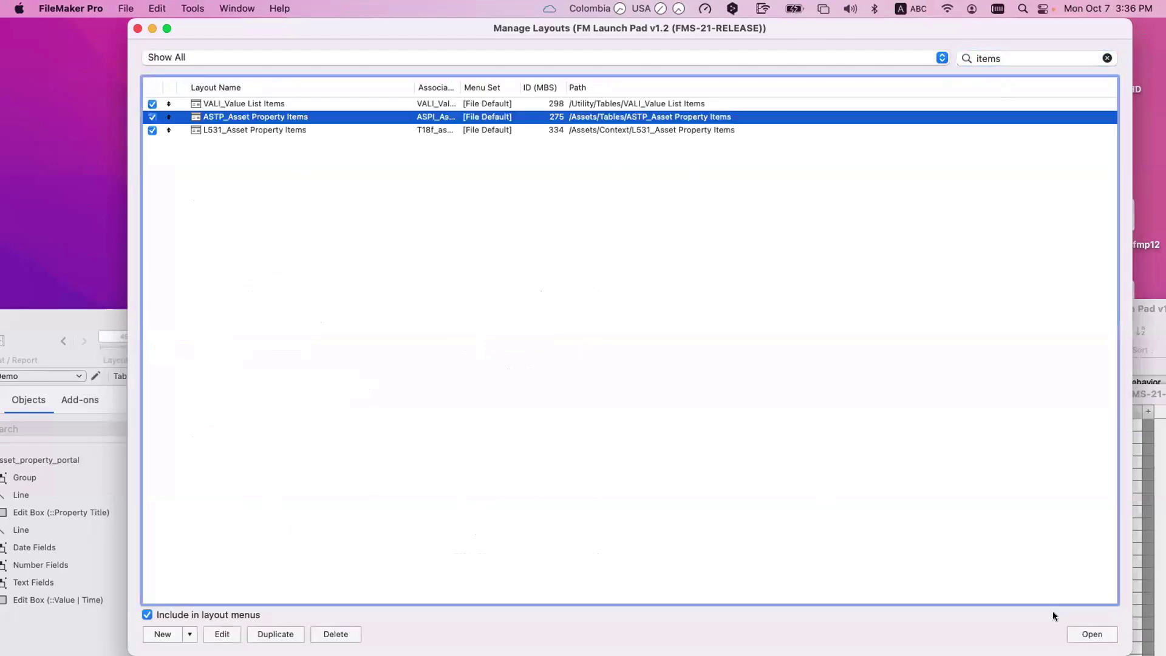
key(Return)
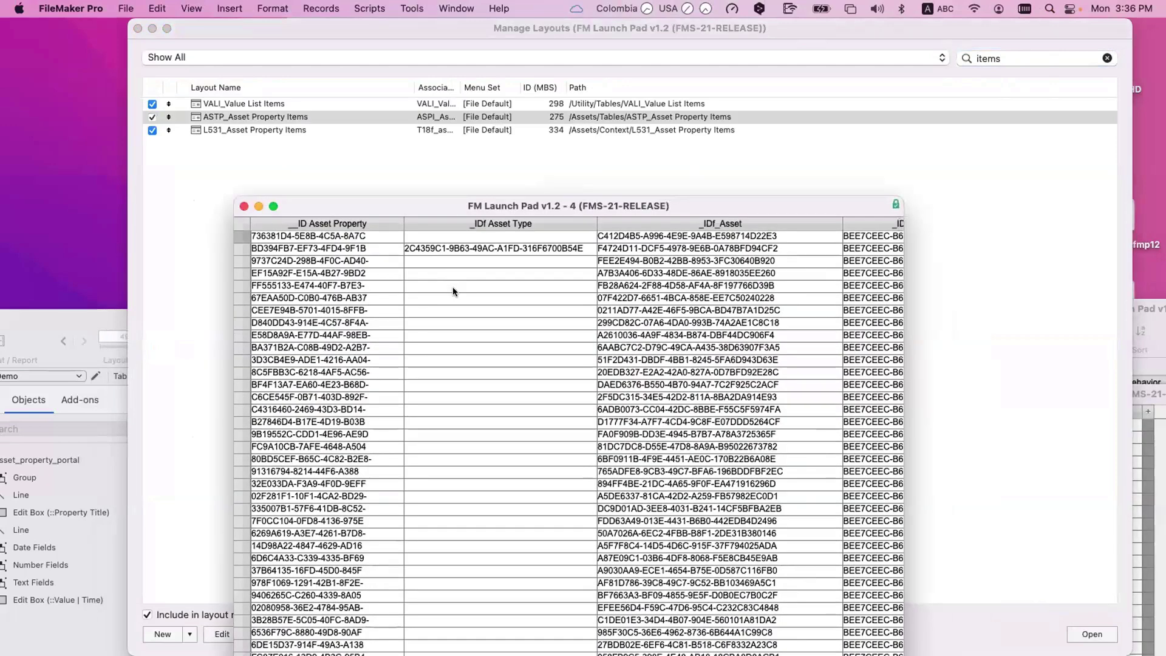
Step: Find the property records whose _IDf Asset Type matches the copied Car asset type ID
scroll(459, 288, right, 5)
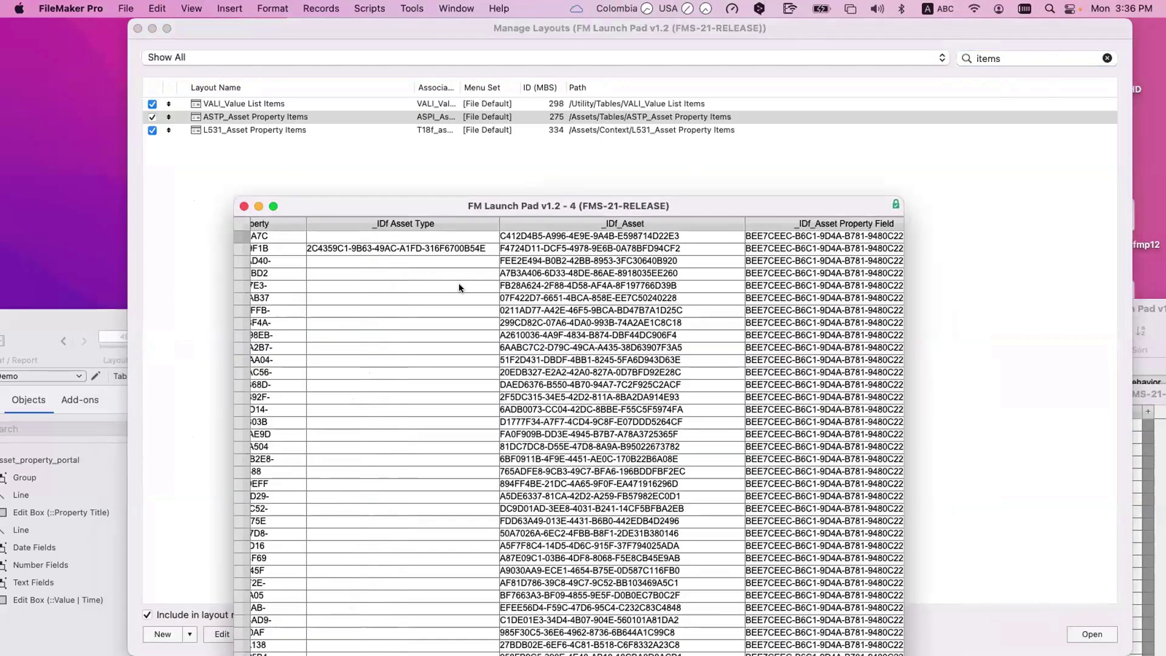
scroll(459, 286, right, 6)
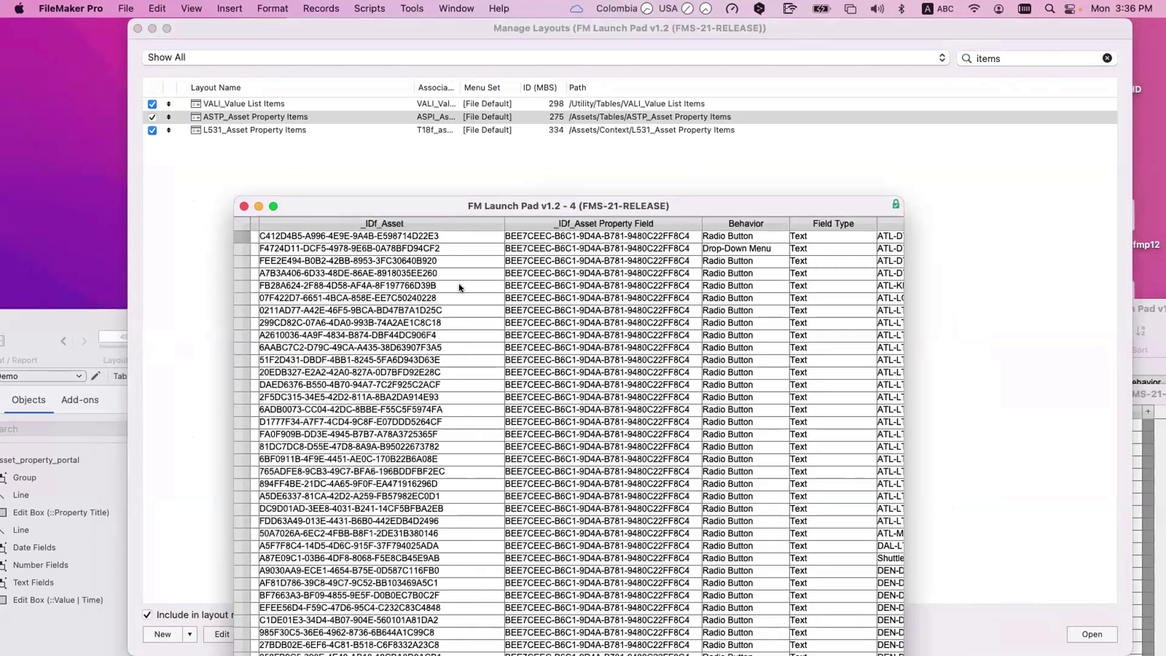
scroll(465, 285, left, 10)
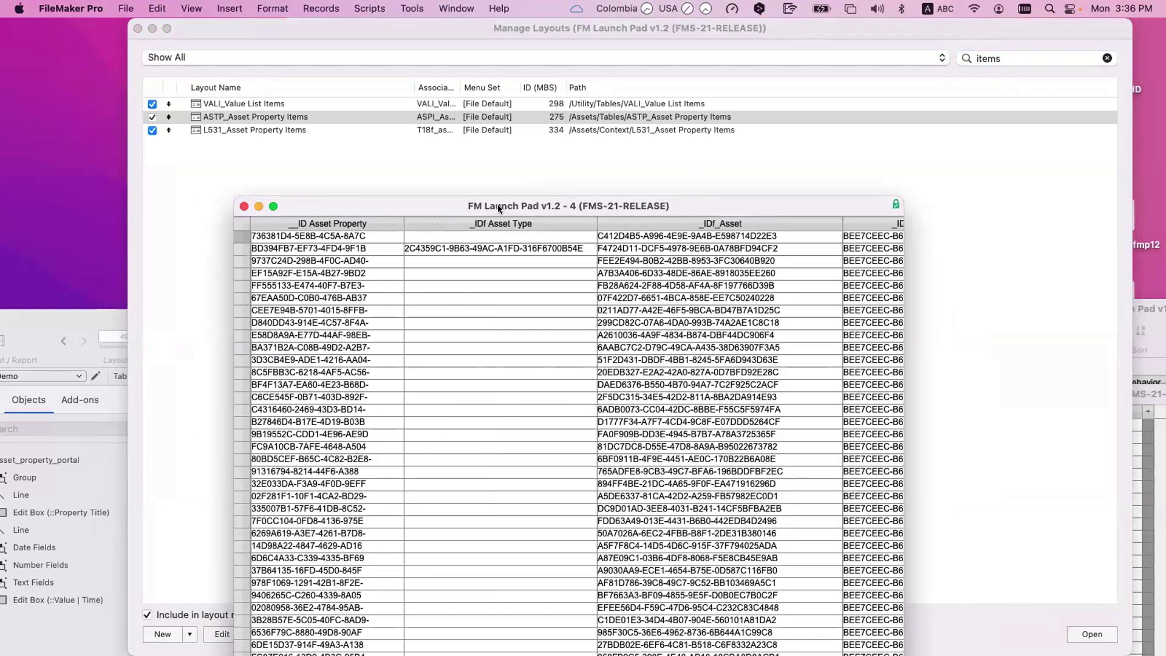
drag(498, 204, 520, 165)
click(507, 290)
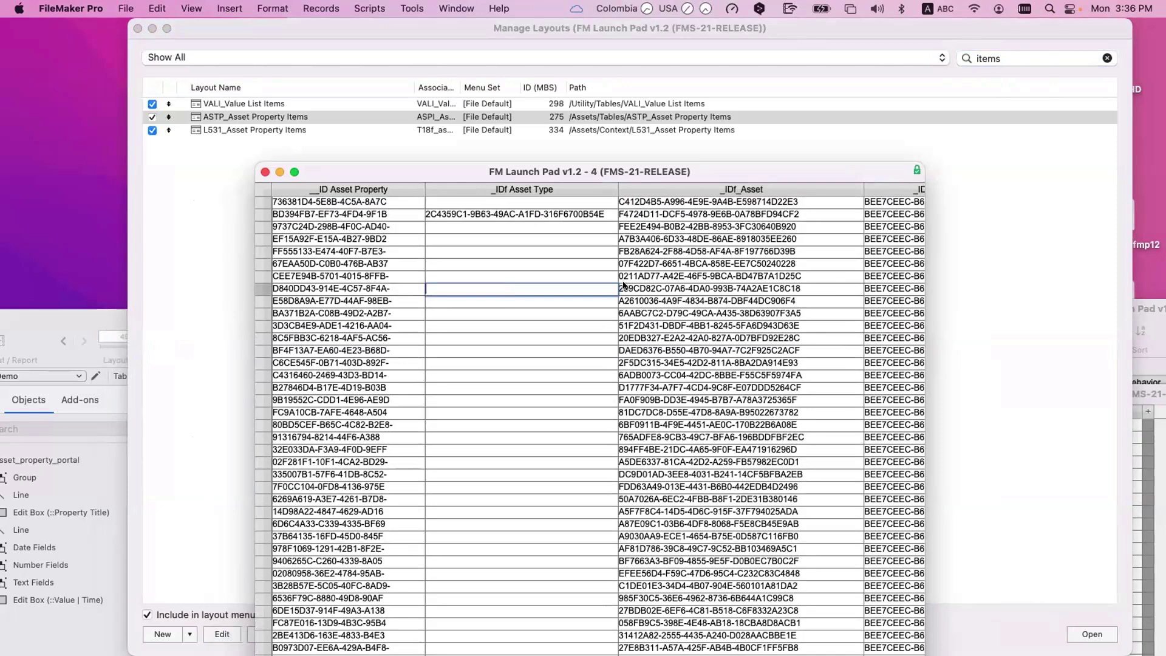
key(super+f)
text(F7C8C316-F567-4C55-A407-8E27D8EFEBC5)
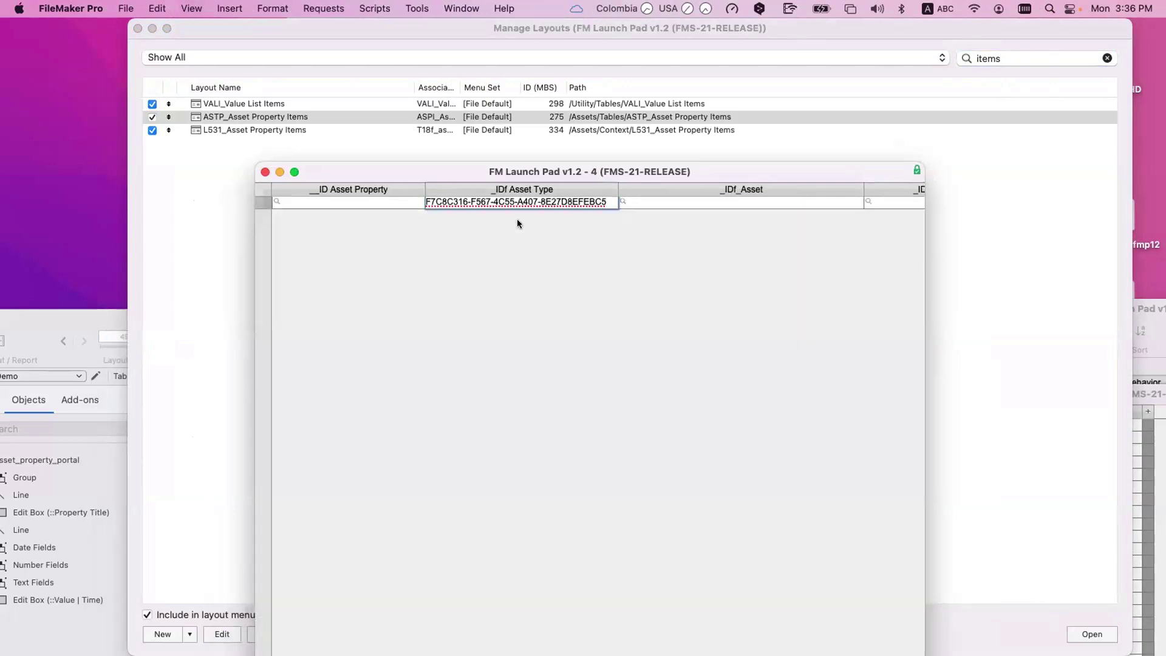
key(Return)
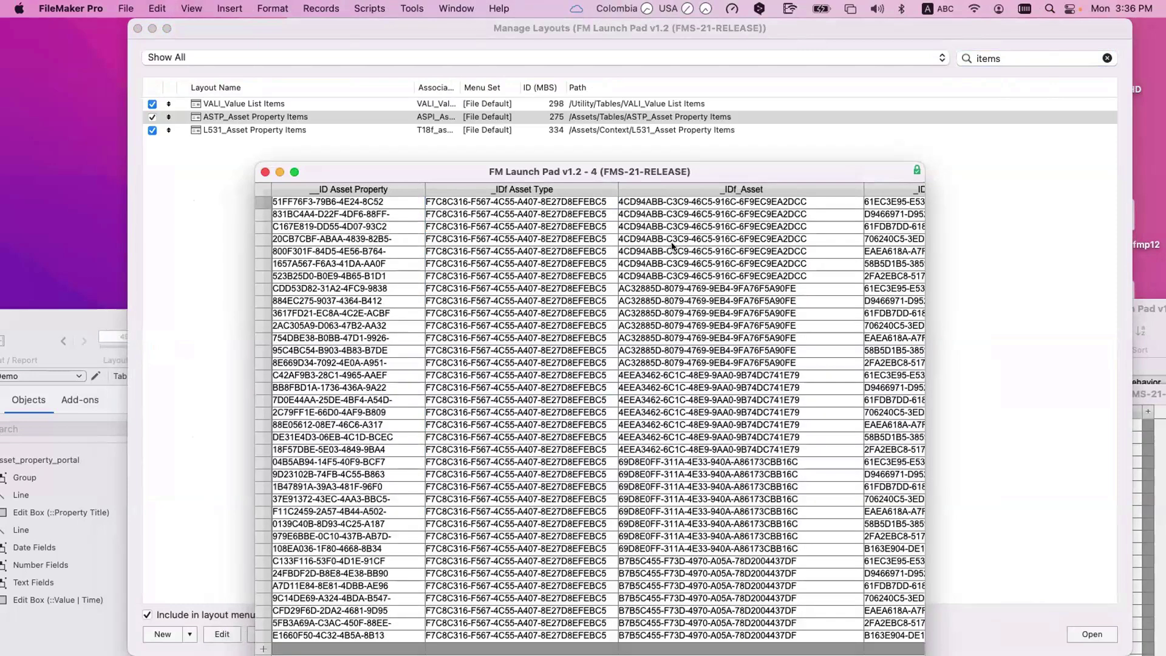
Step: Use Find Matching Records on an _IDf_Asset value to keep only that asset's records
right_click(672, 246)
click(627, 251)
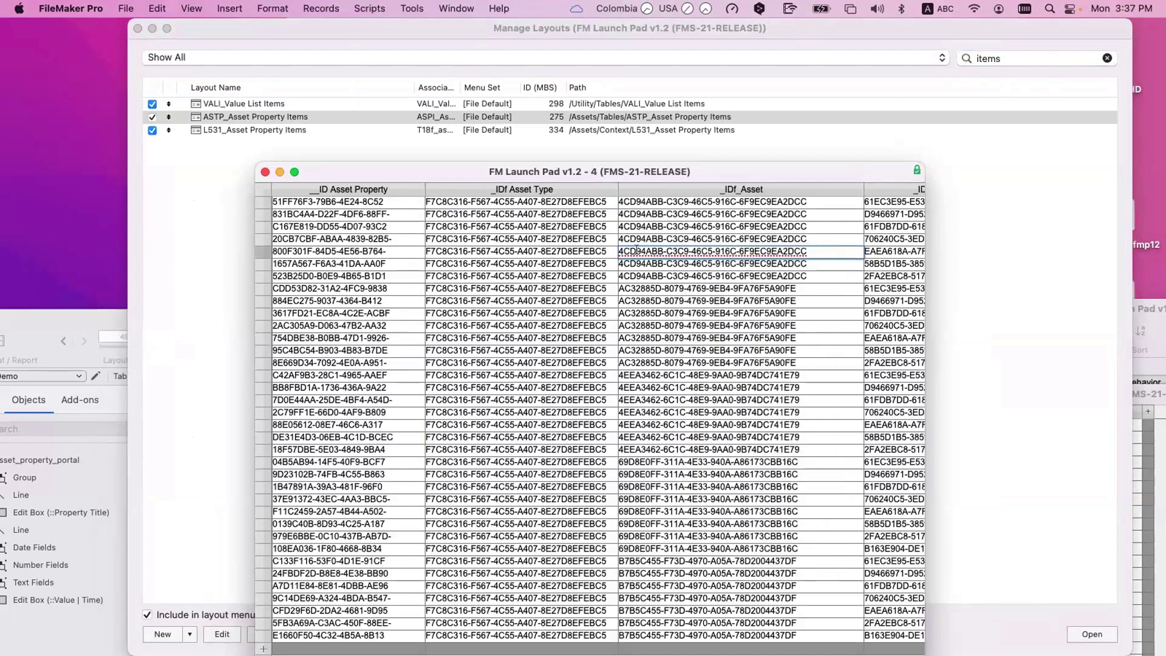
right_click(636, 248)
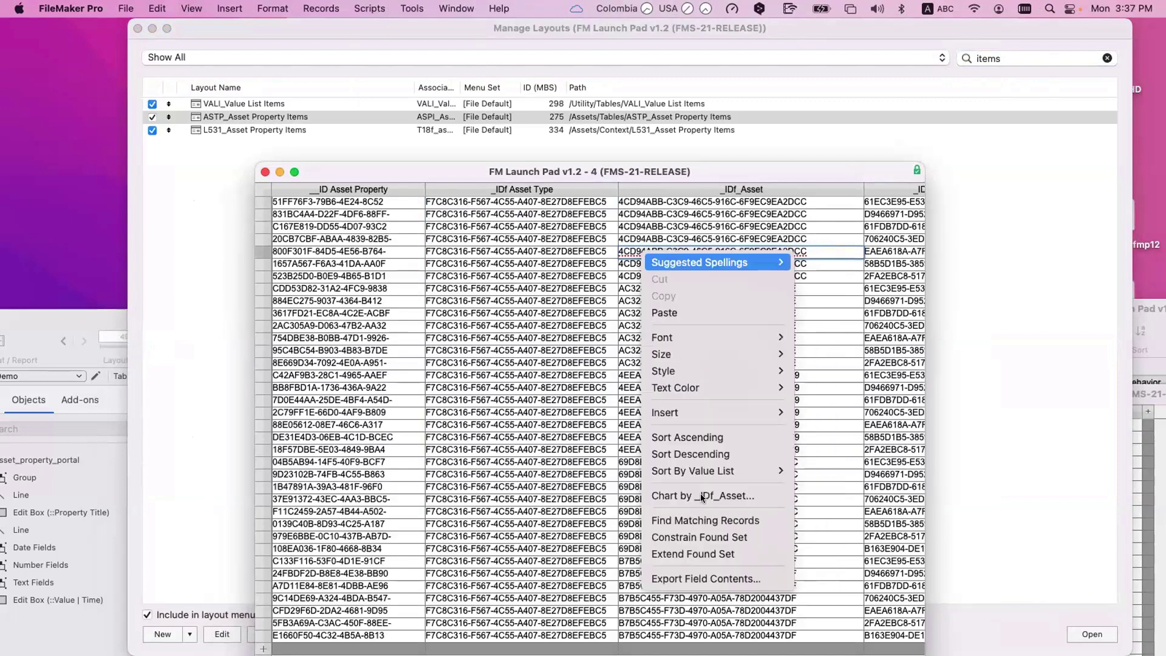
click(685, 429)
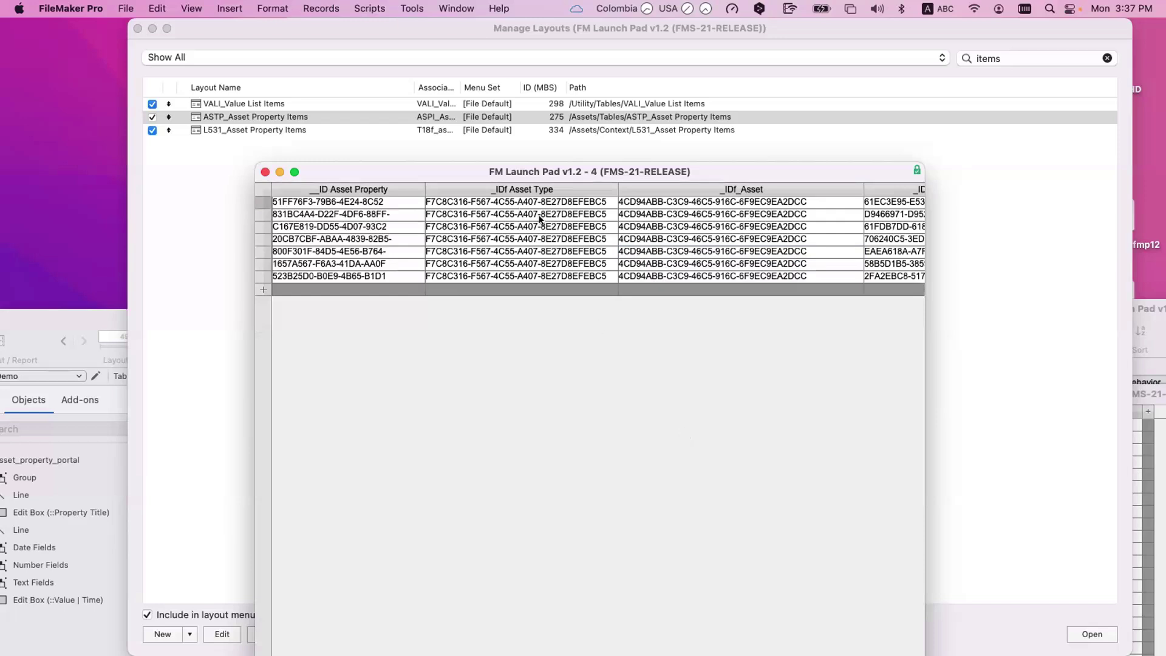
Step: Inspect the Brand record's Behavior, Field Type and Property Title values across the columns
scroll(539, 219, right, 10)
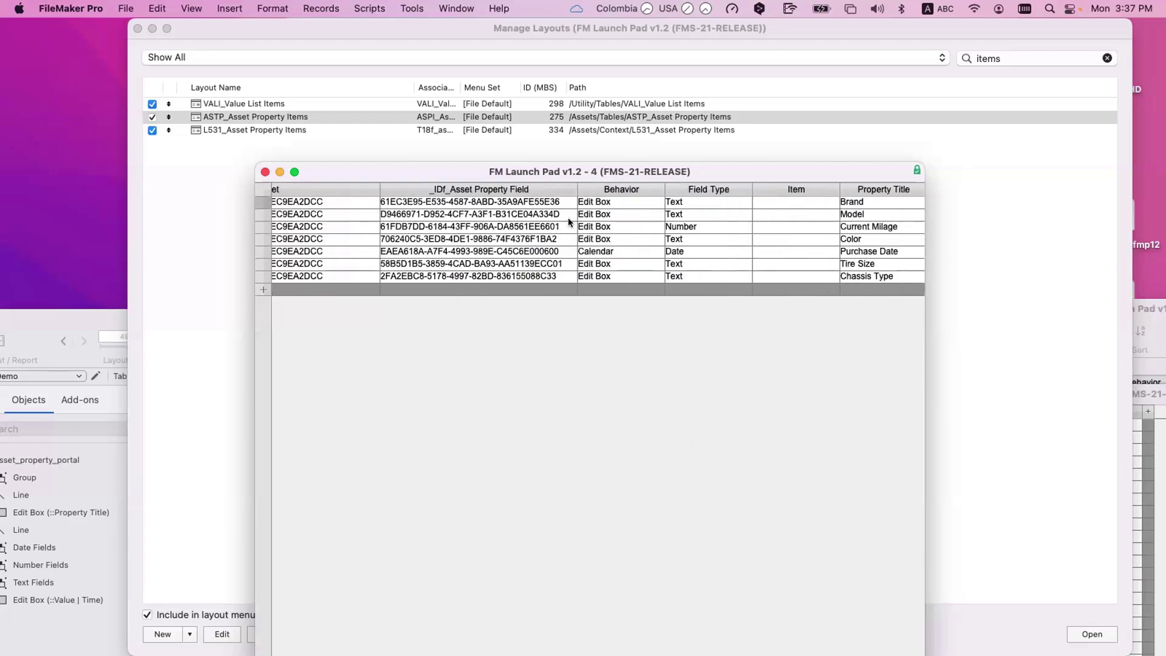
scroll(583, 219, right, 1)
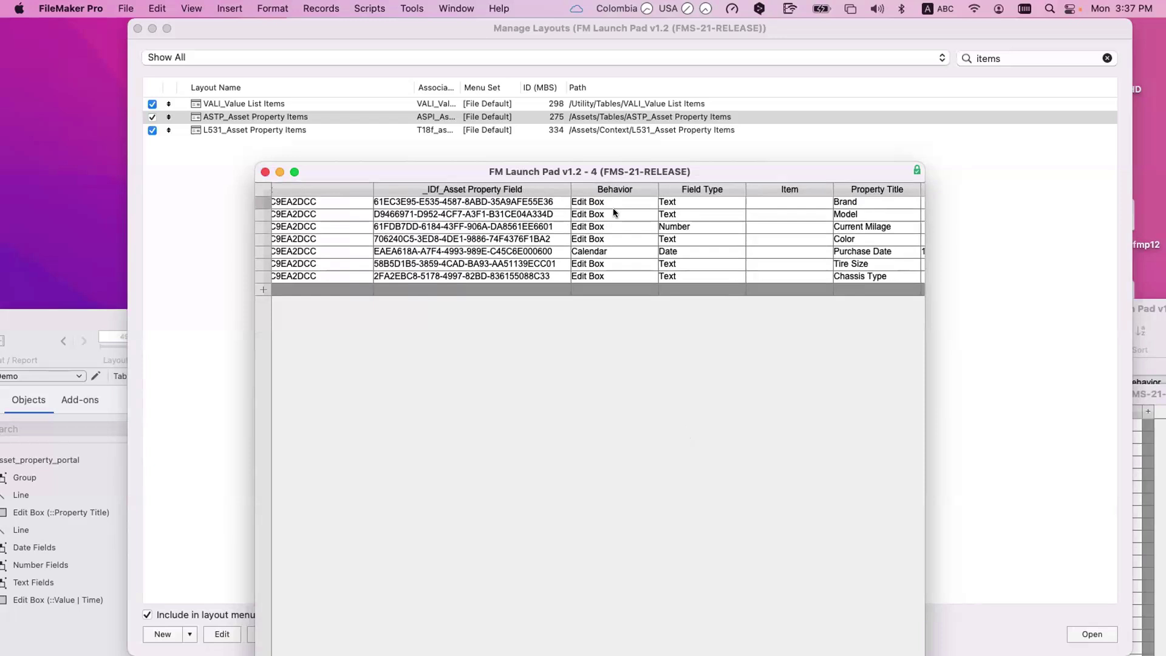
scroll(613, 209, right, 10)
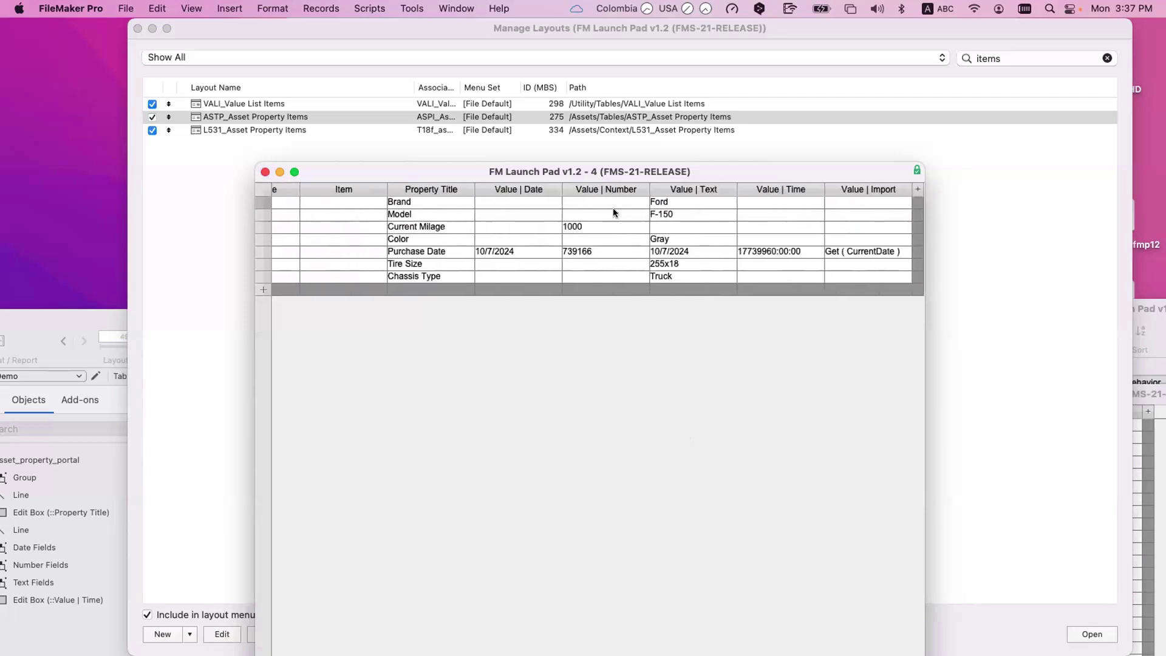
scroll(614, 207, left, 10)
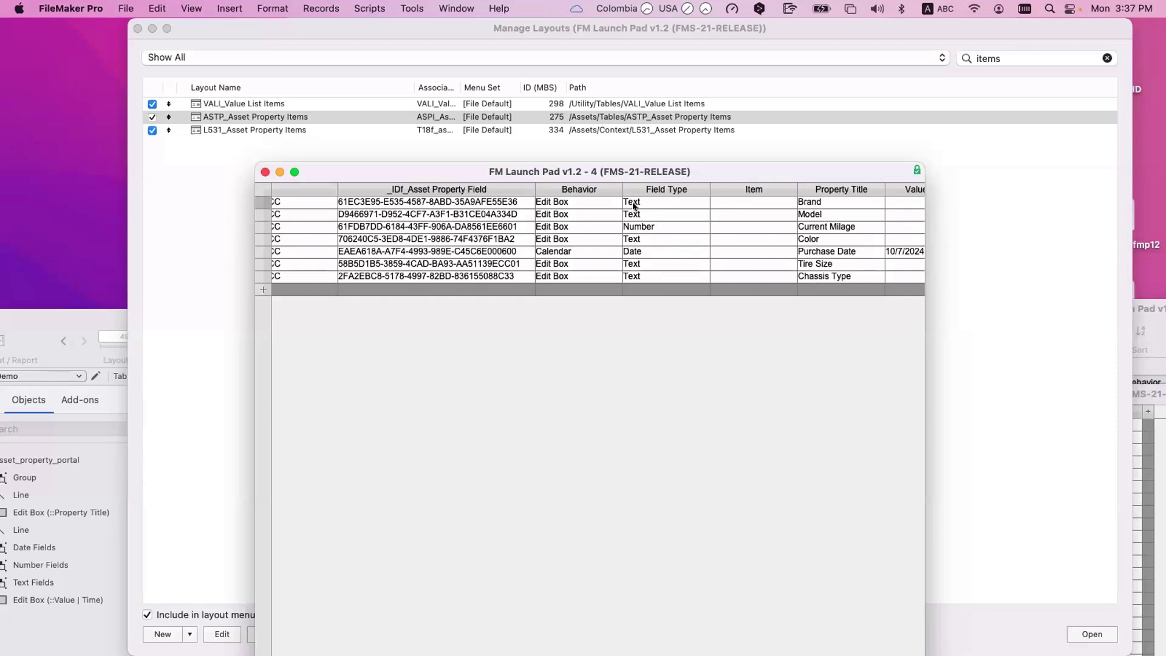
click(579, 200)
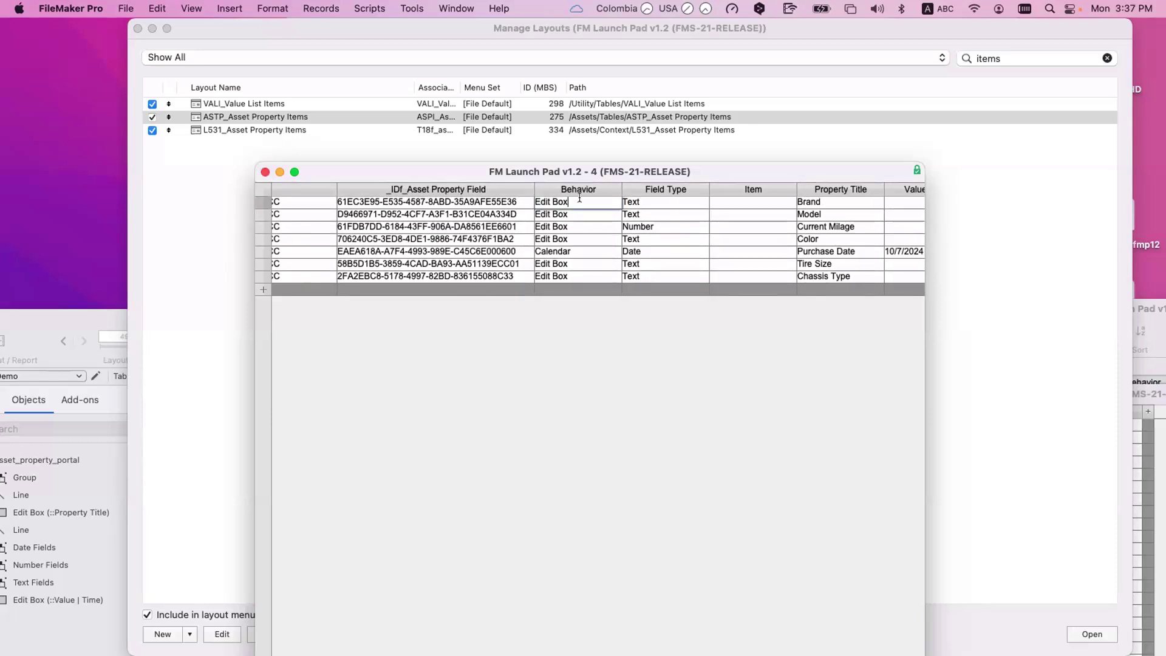
click(661, 200)
scroll(668, 202, right, 2)
click(775, 203)
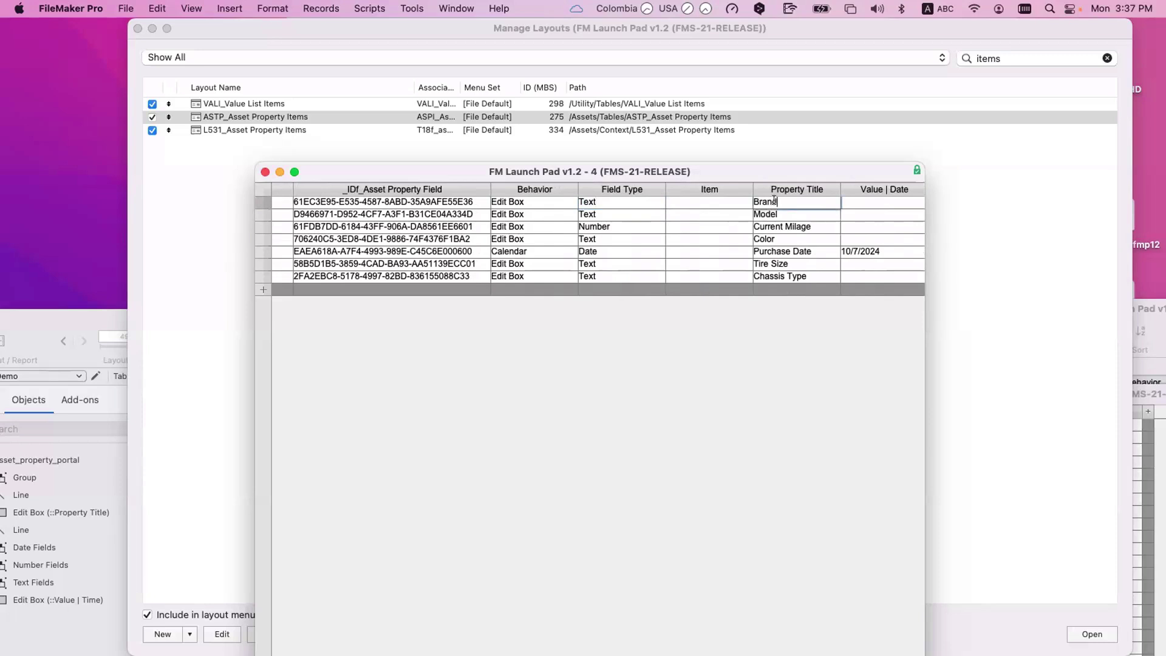
scroll(890, 199, right, 5)
scroll(890, 199, right, 1)
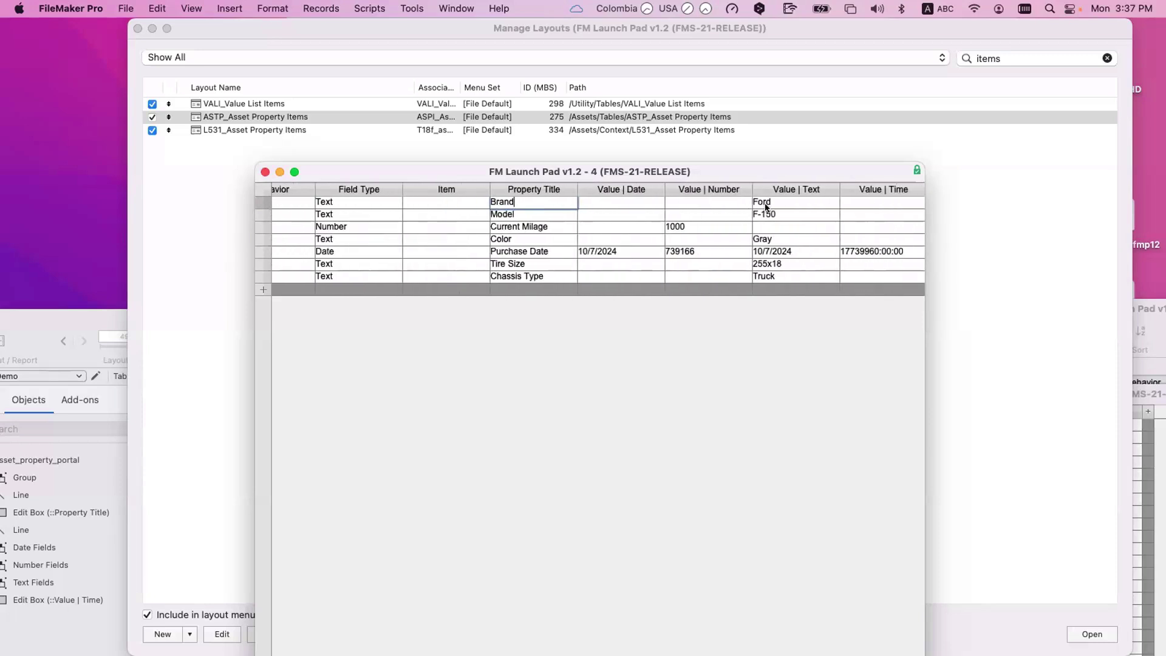
scroll(766, 205, right, 5)
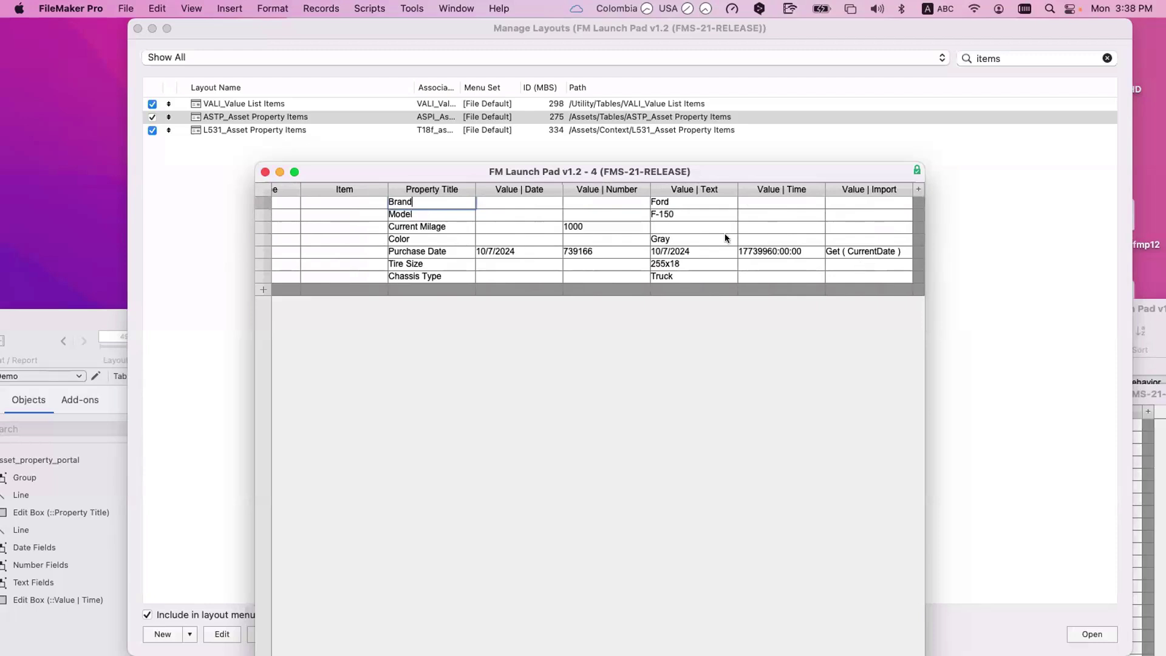
Step: Move the property records window aside and bring the Manage Layouts list forward
drag(716, 179, 791, 200)
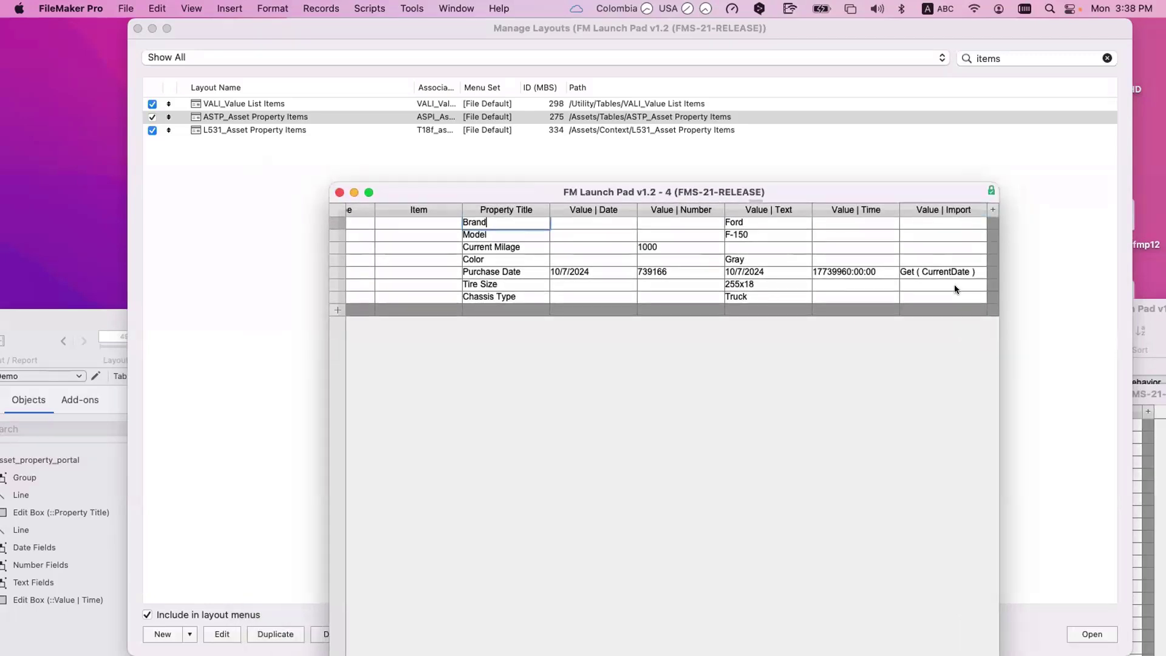
scroll(687, 297, left, 5)
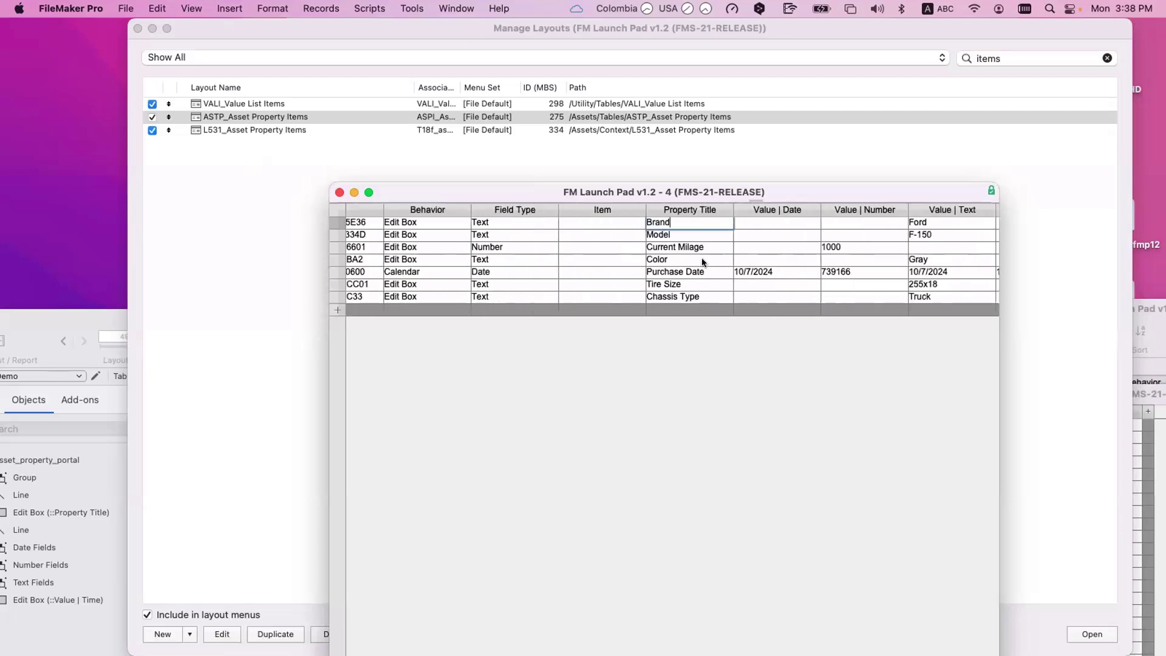
scroll(702, 258, right, 3)
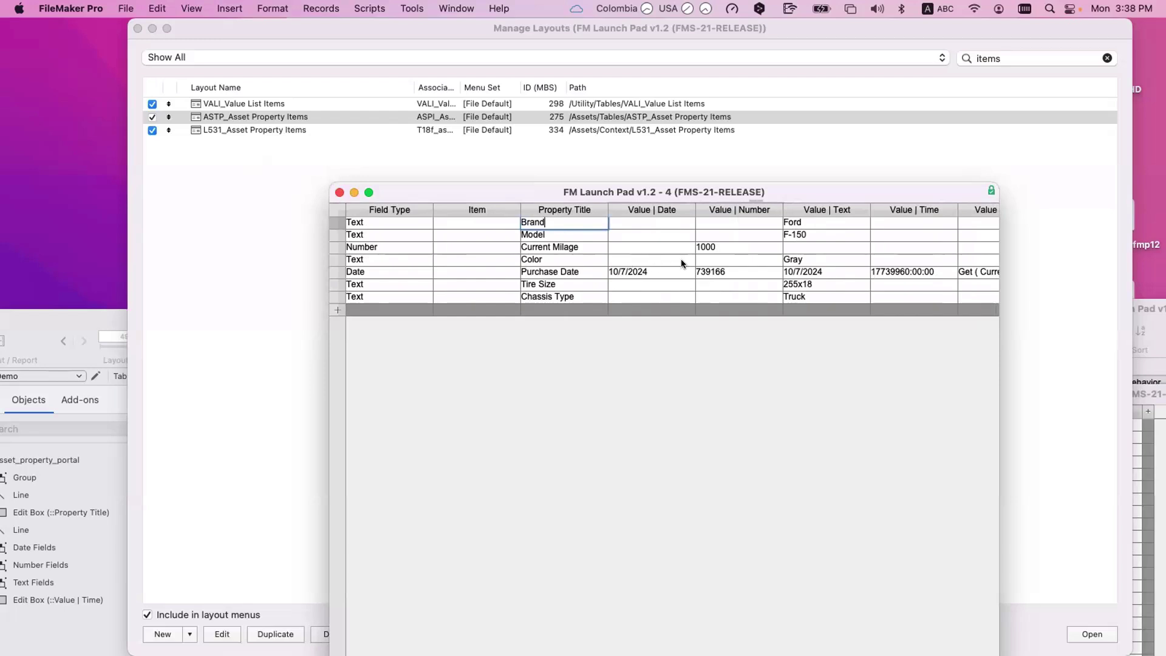
scroll(960, 232, right, 3)
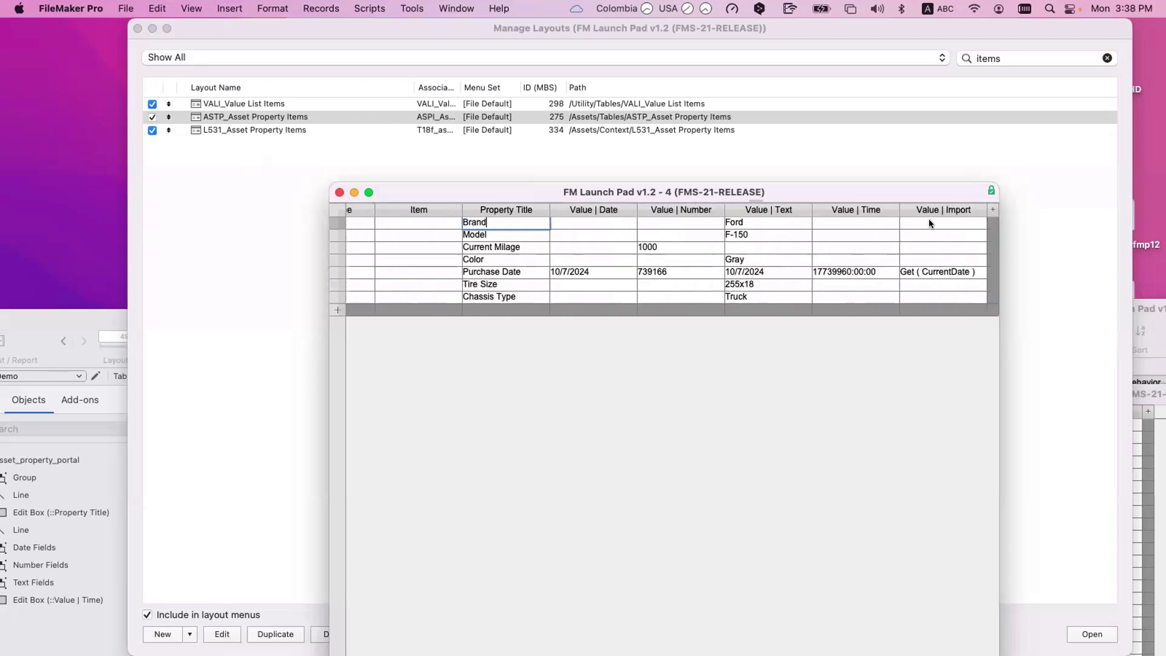
click(159, 148)
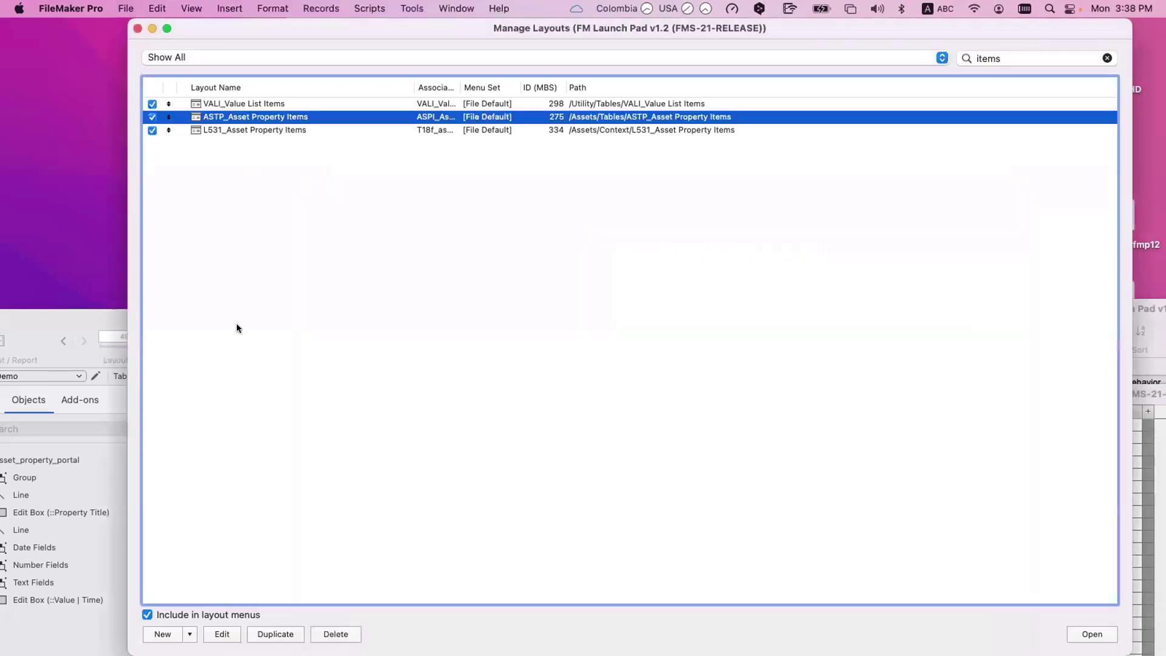
Step: Reopen the layouts list and open the L500_Assets Data Entry layout in a window
key(Escape)
drag(237, 328, 301, 268)
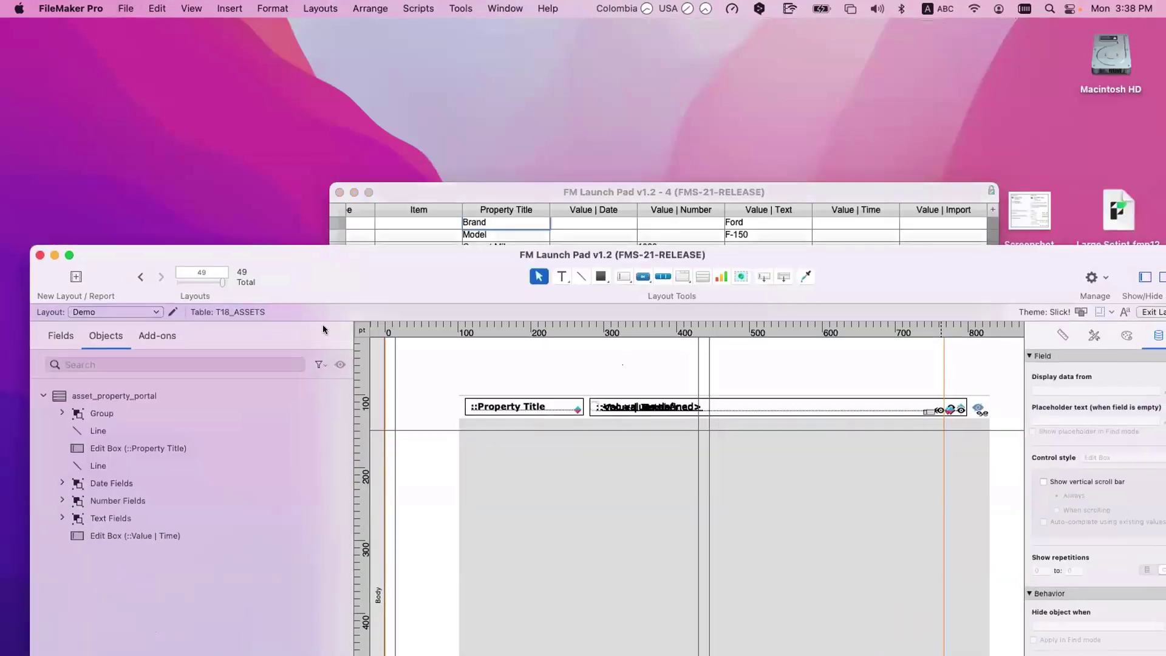
key(super+shift+l)
scroll(282, 273, up, 10)
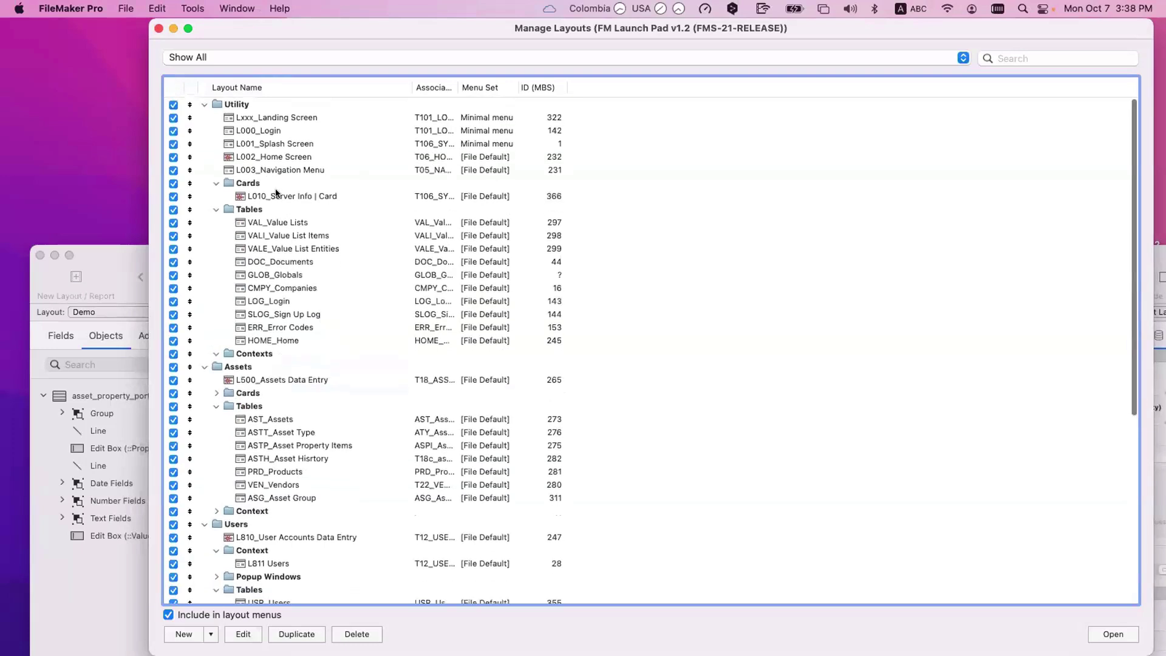
click(272, 379)
key(Return)
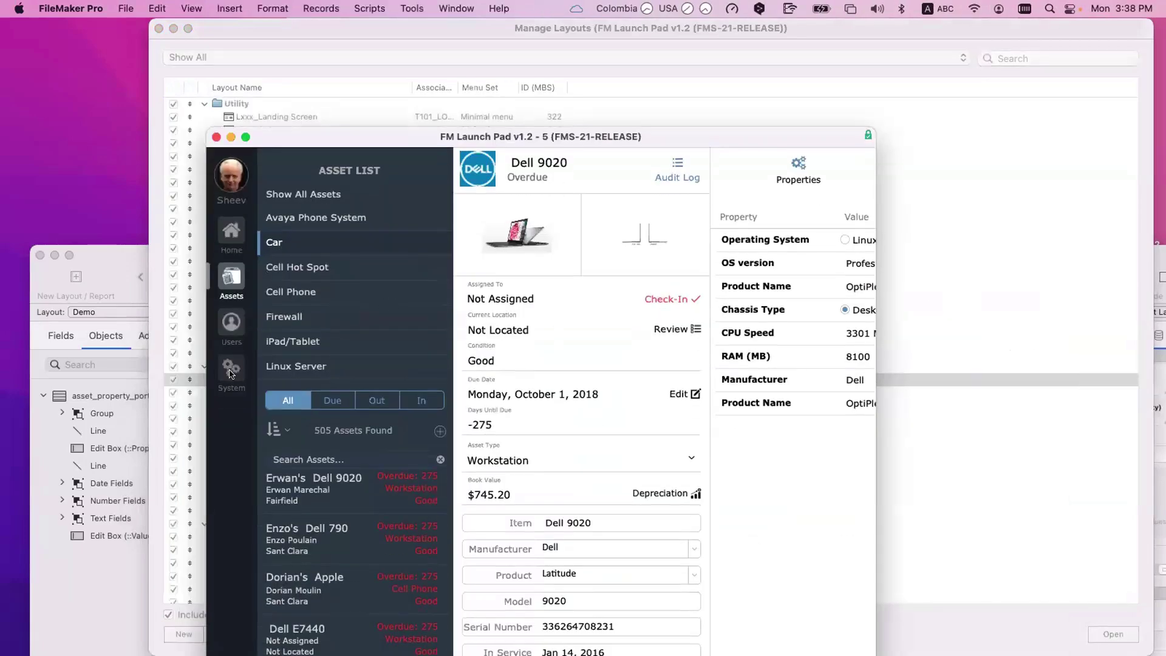
Step: Go to the System section's asset property fields, then close the layouts list
click(231, 372)
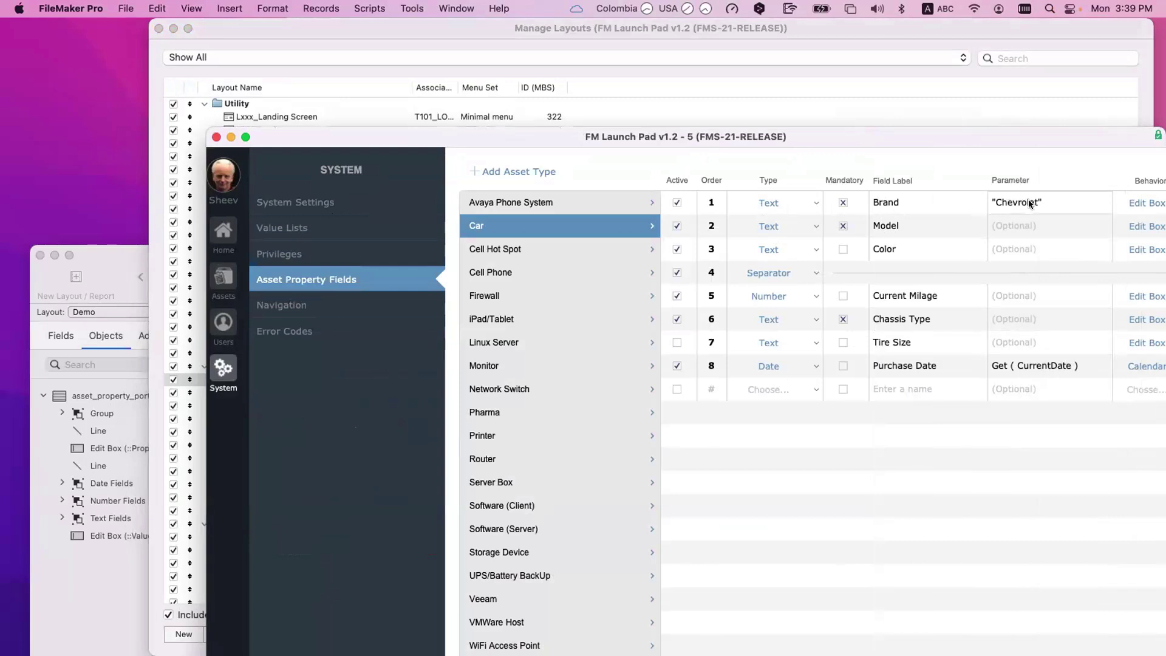
drag(690, 142, 784, 313)
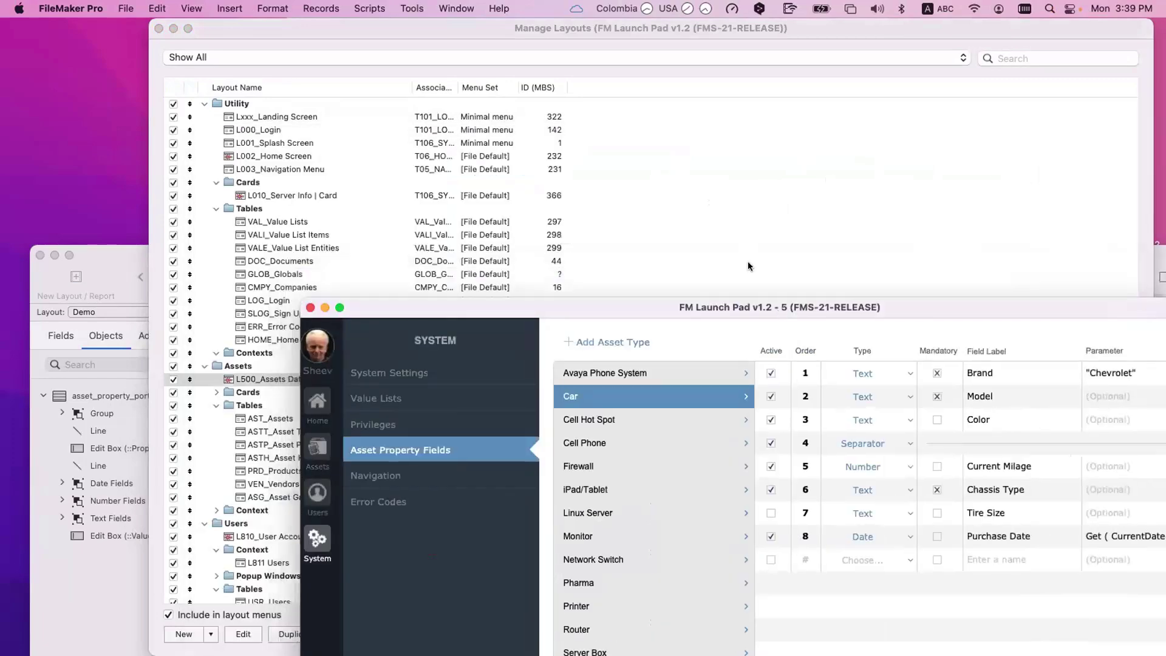
click(737, 246)
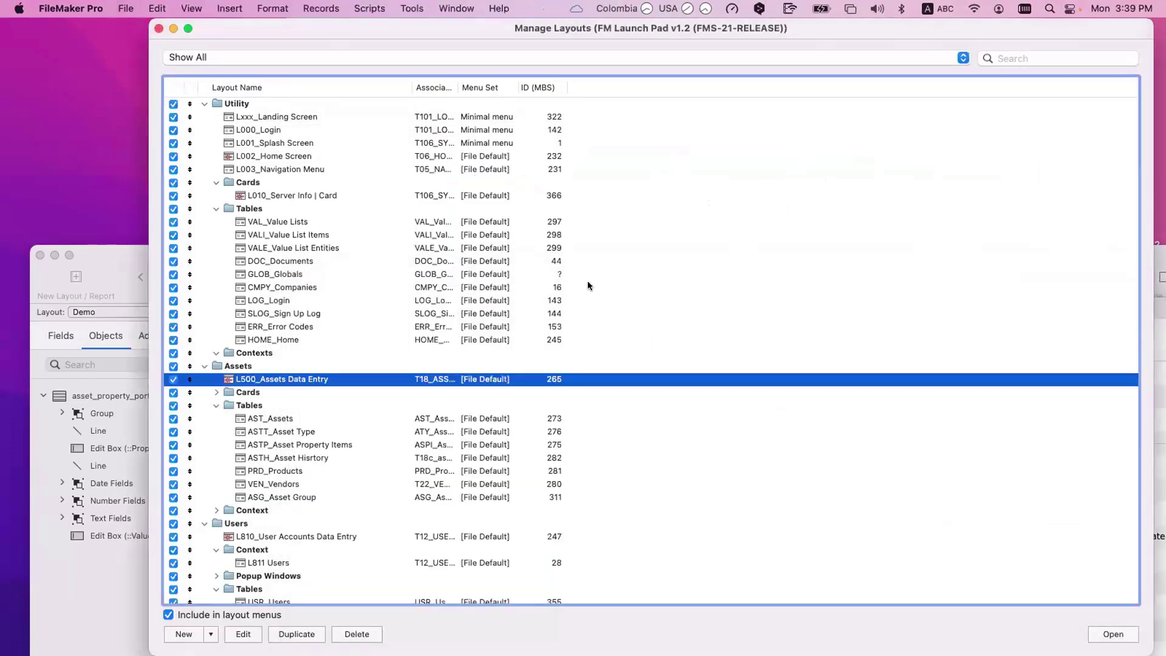
key(super+w)
Step: Bring the property records window forward and list the 19 ASPI_Asset Property Items fields in Manage Database
click(491, 250)
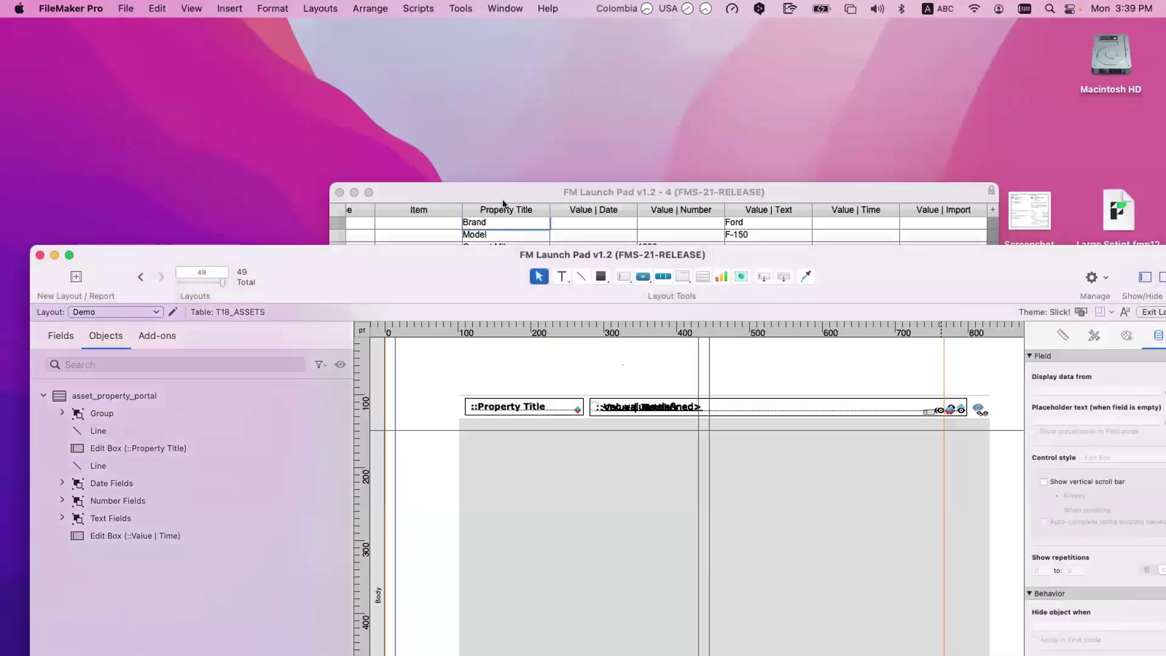
click(592, 195)
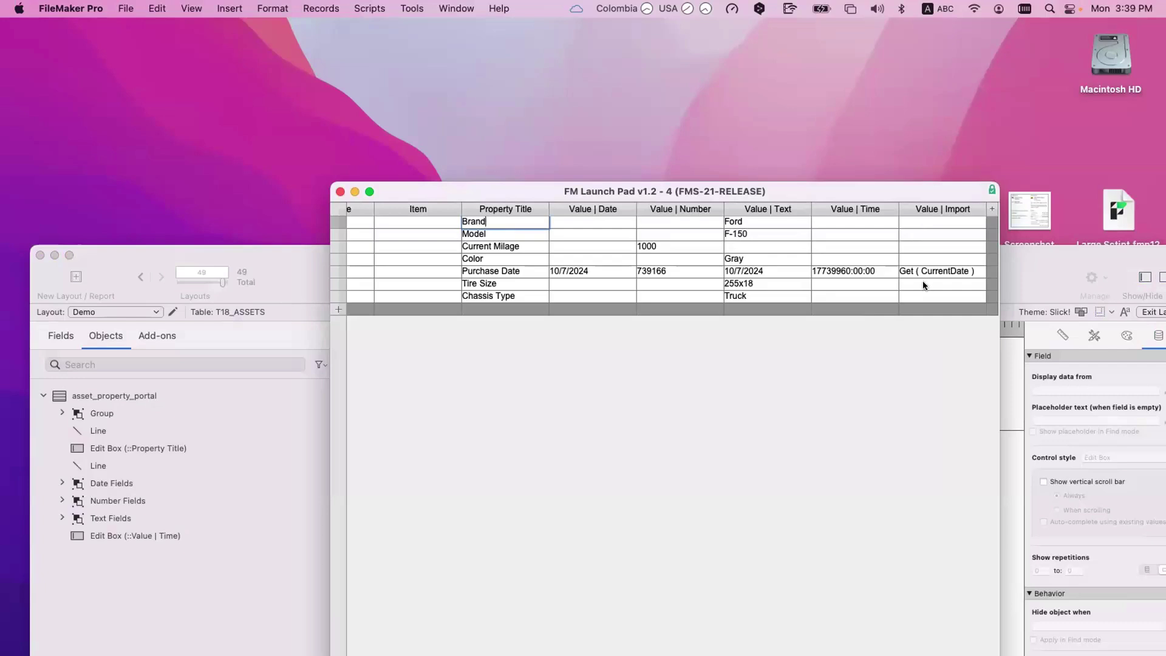
key(super+shift+d)
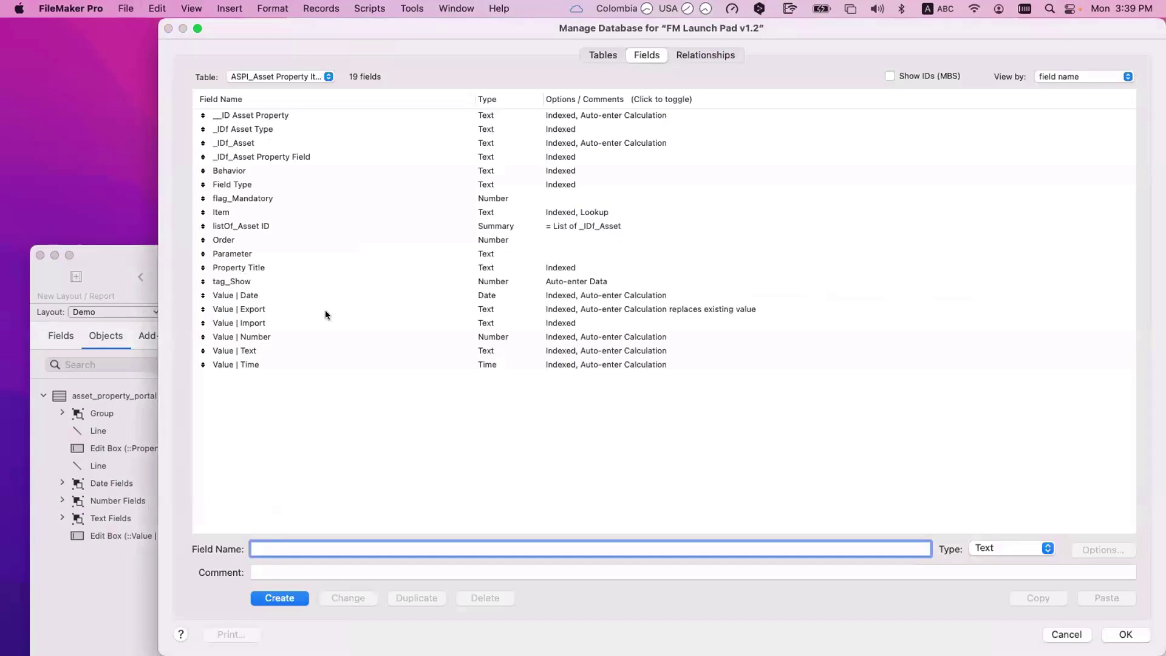
click(264, 324)
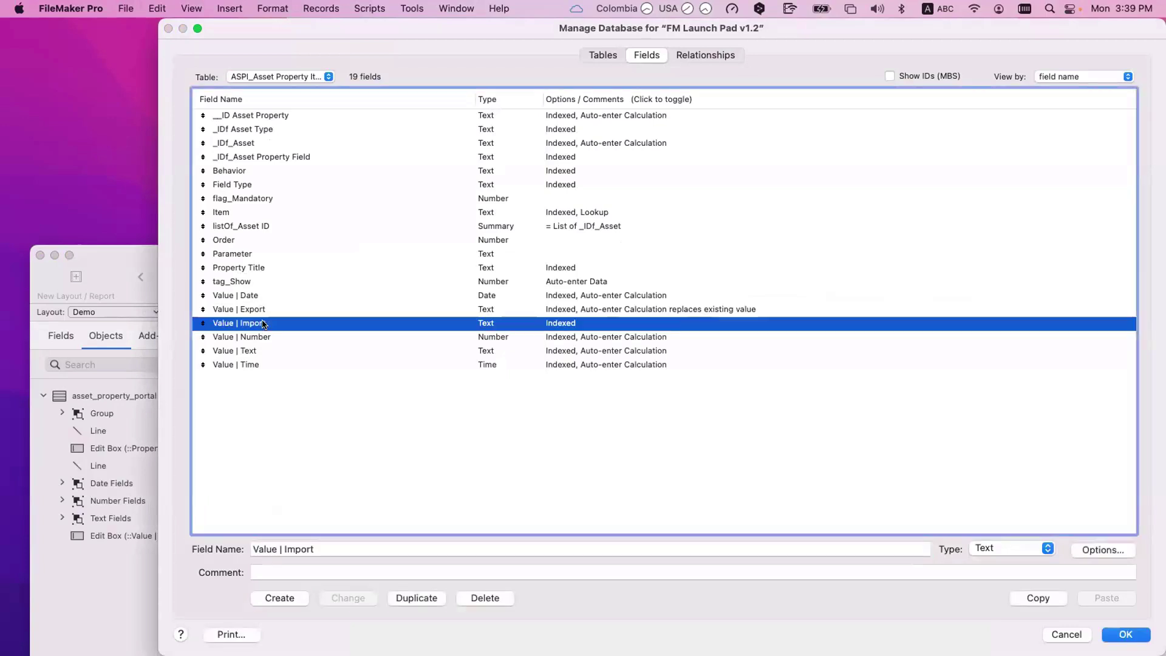
click(267, 336)
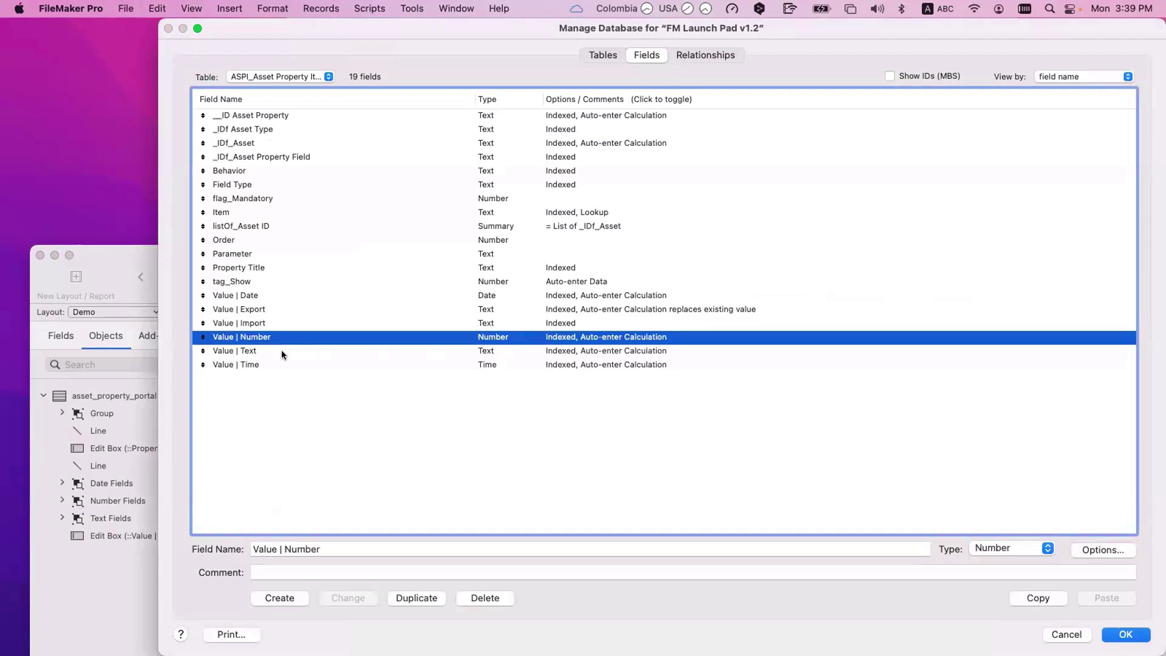
shift+click(278, 351)
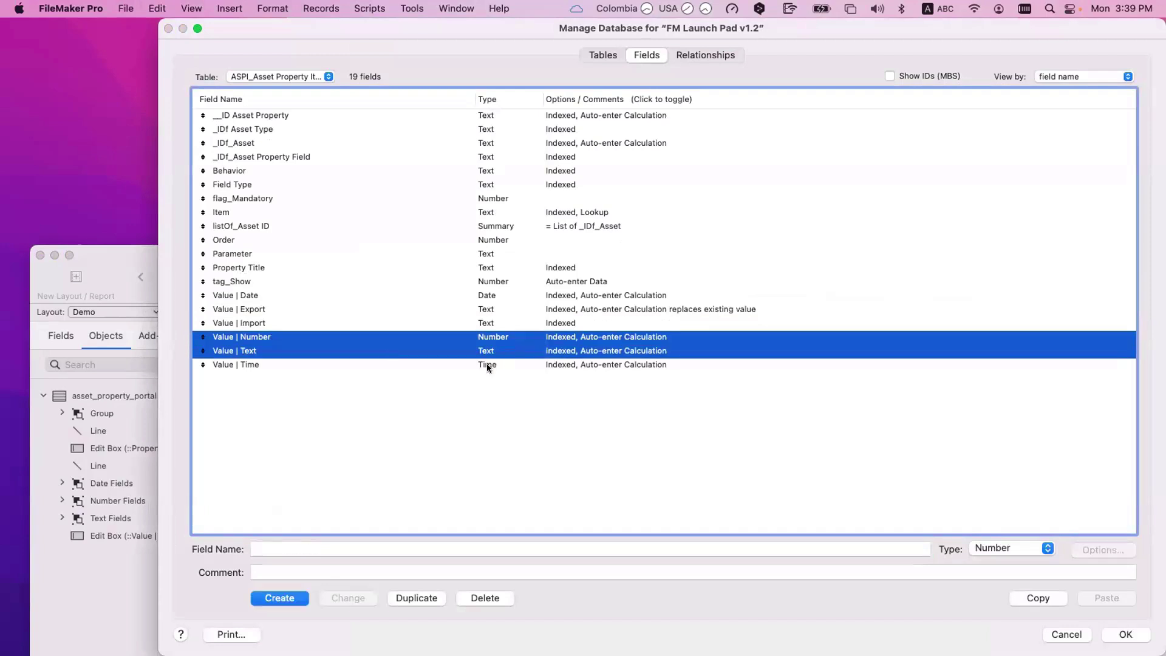
shift+click(486, 363)
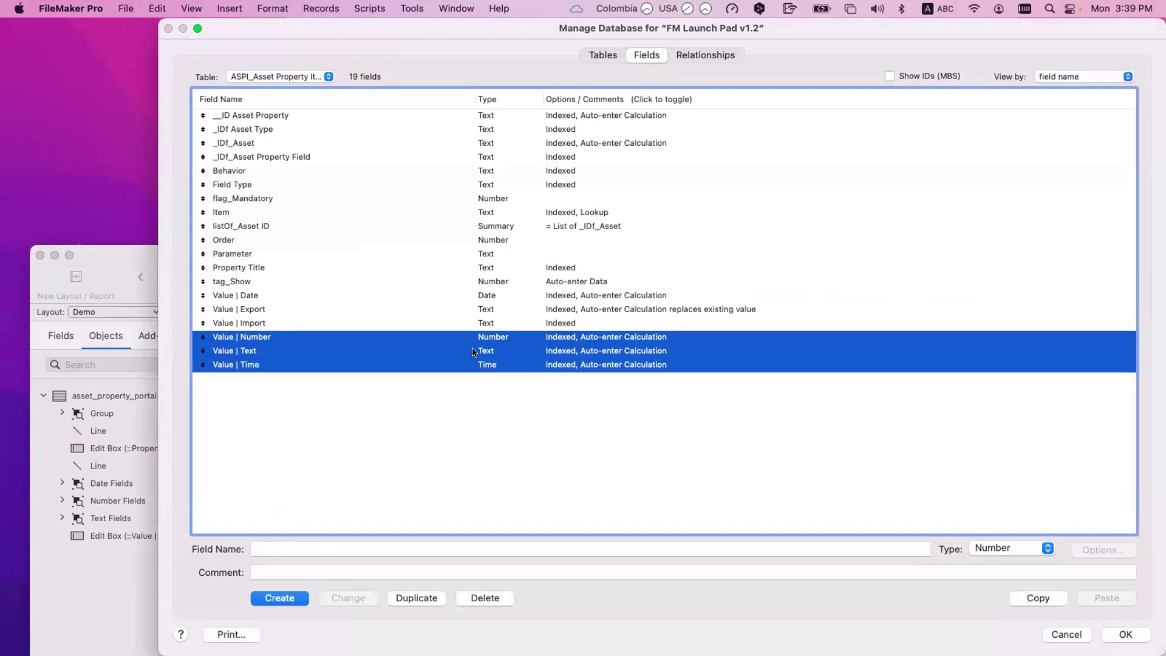
super+click(471, 295)
click(979, 547)
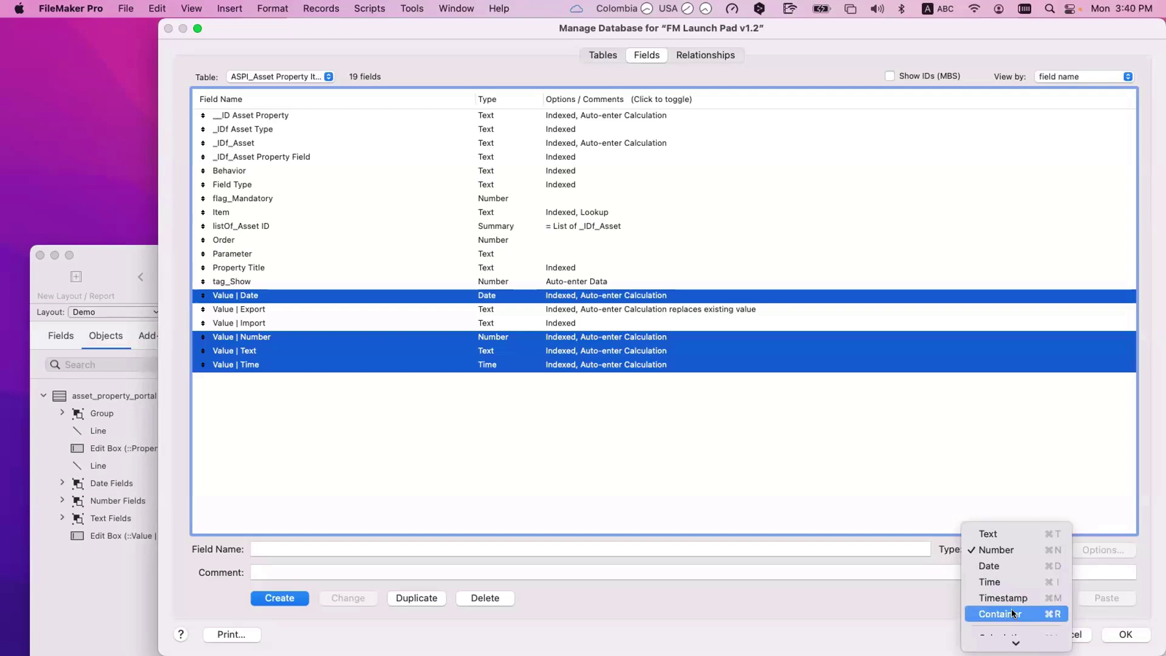
scroll(1016, 608, down, 1)
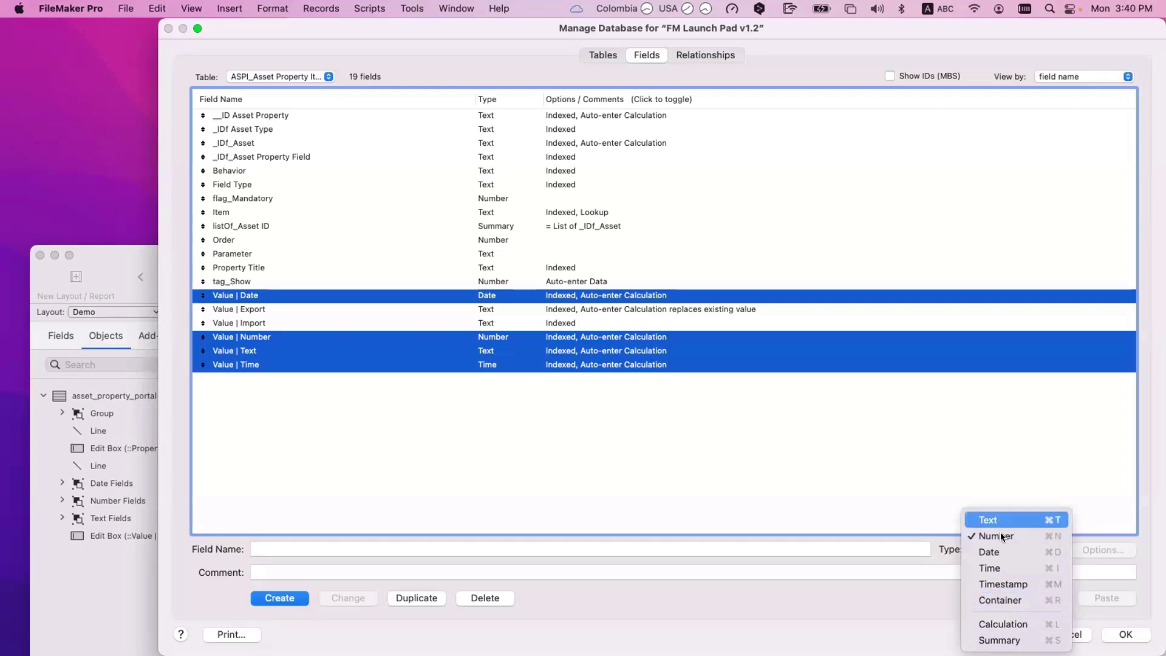
click(534, 339)
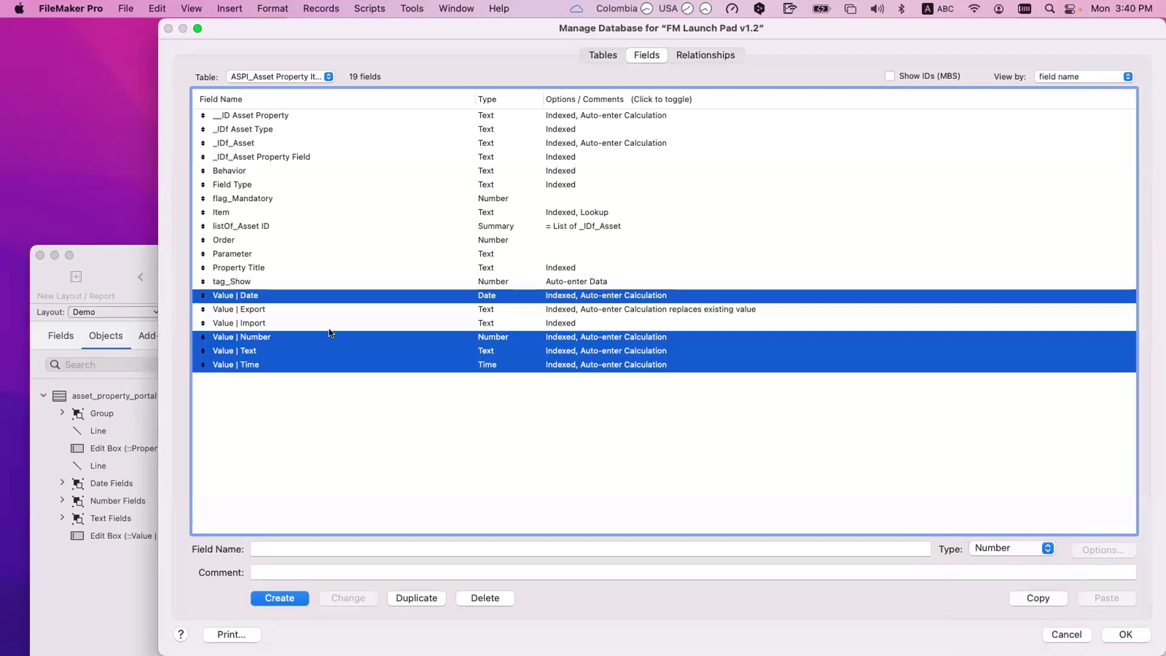
click(248, 322)
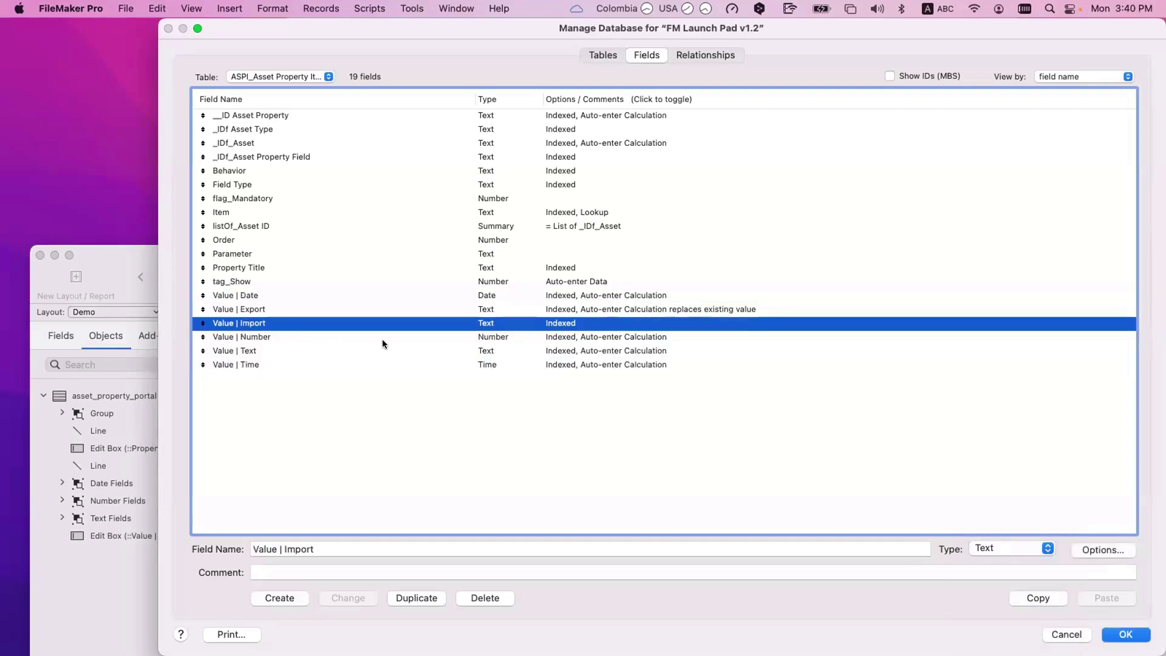
Step: Check that Value | Number auto-enters Evaluate ( Value | Import ), comparing it with the Value | Import field
click(413, 338)
double_click(413, 341)
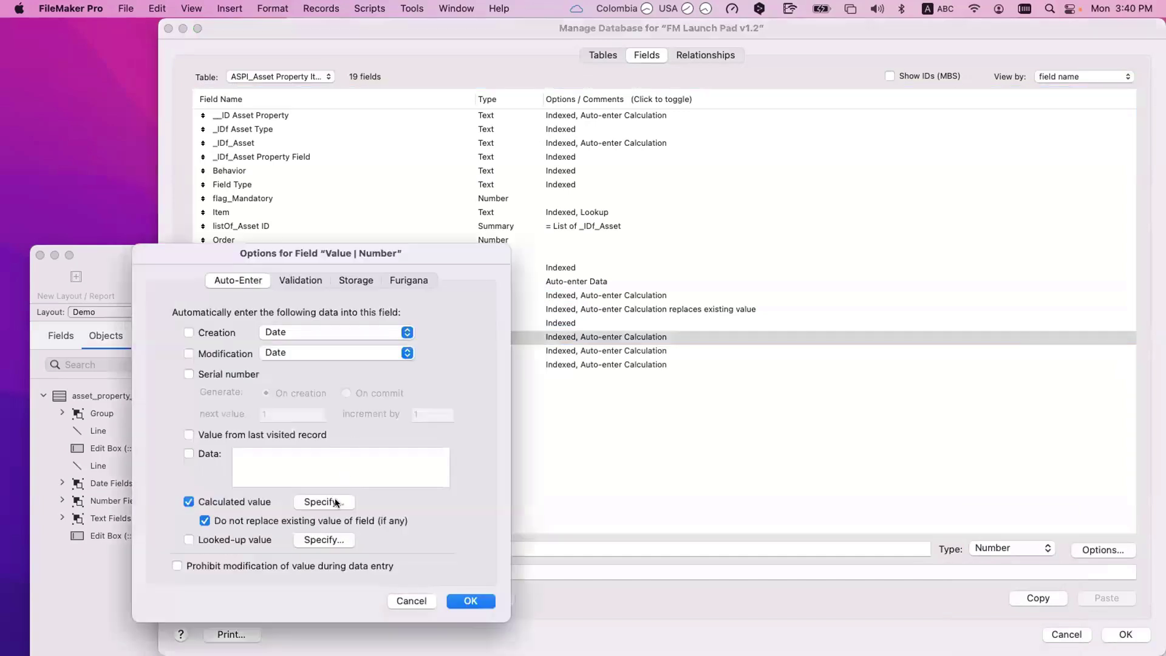
click(336, 504)
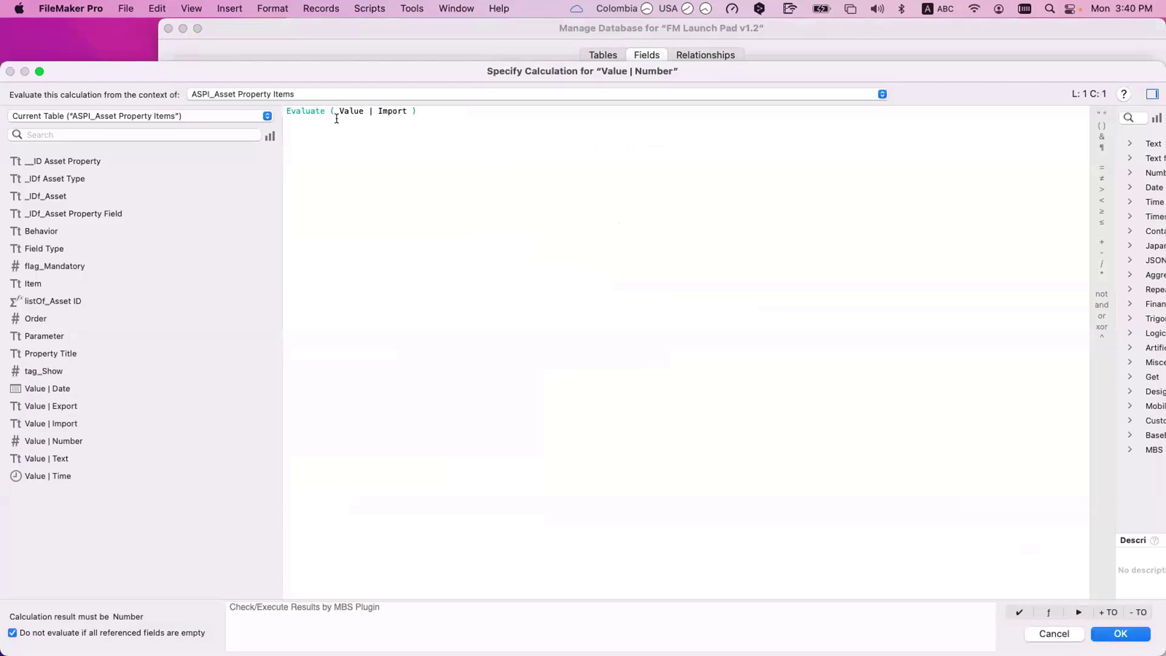
key(Return)
key(Return)
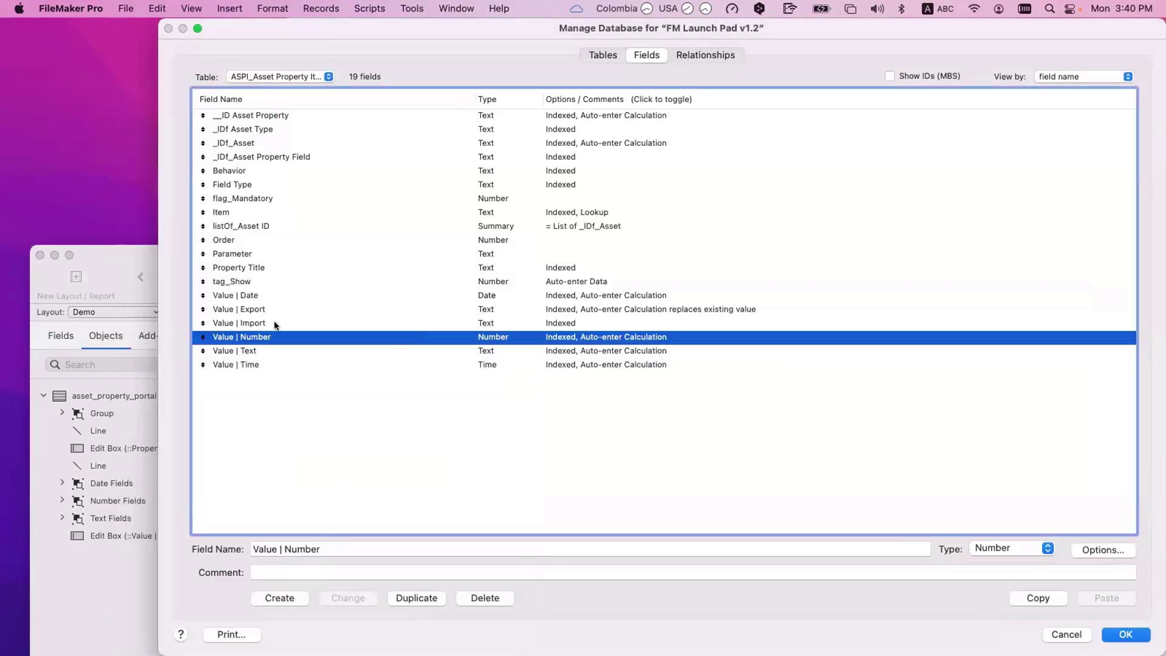
click(275, 324)
click(277, 336)
click(283, 323)
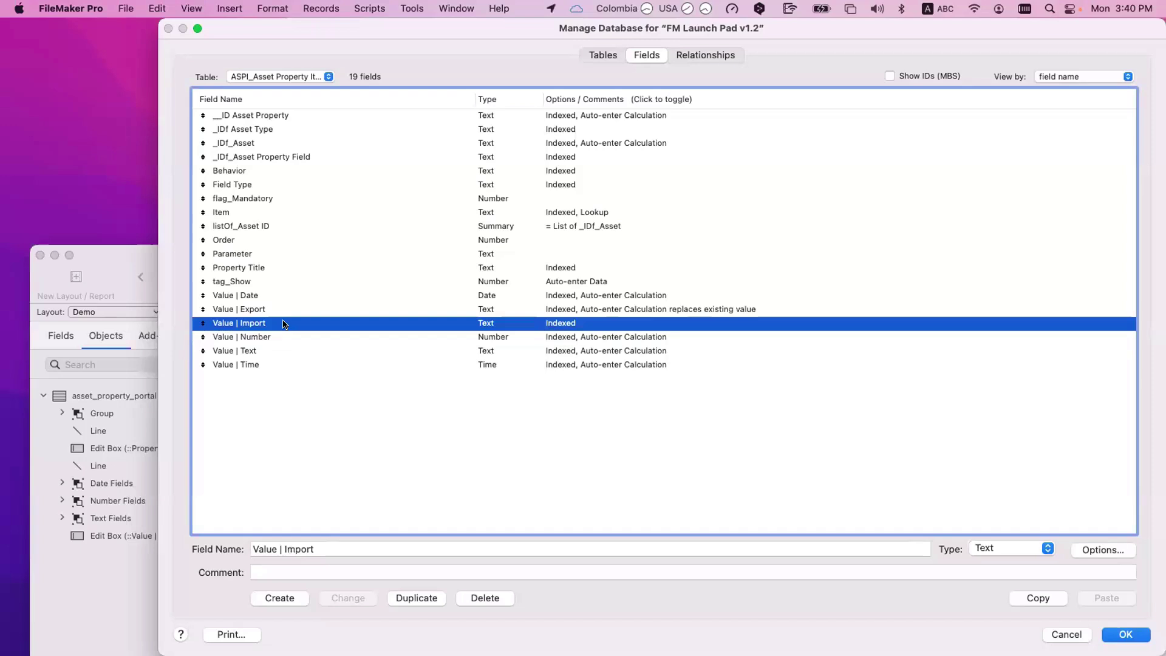
Step: Confirm Value | Date auto-enters the calculation Evaluate ( Value | Import )
double_click(325, 295)
click(342, 503)
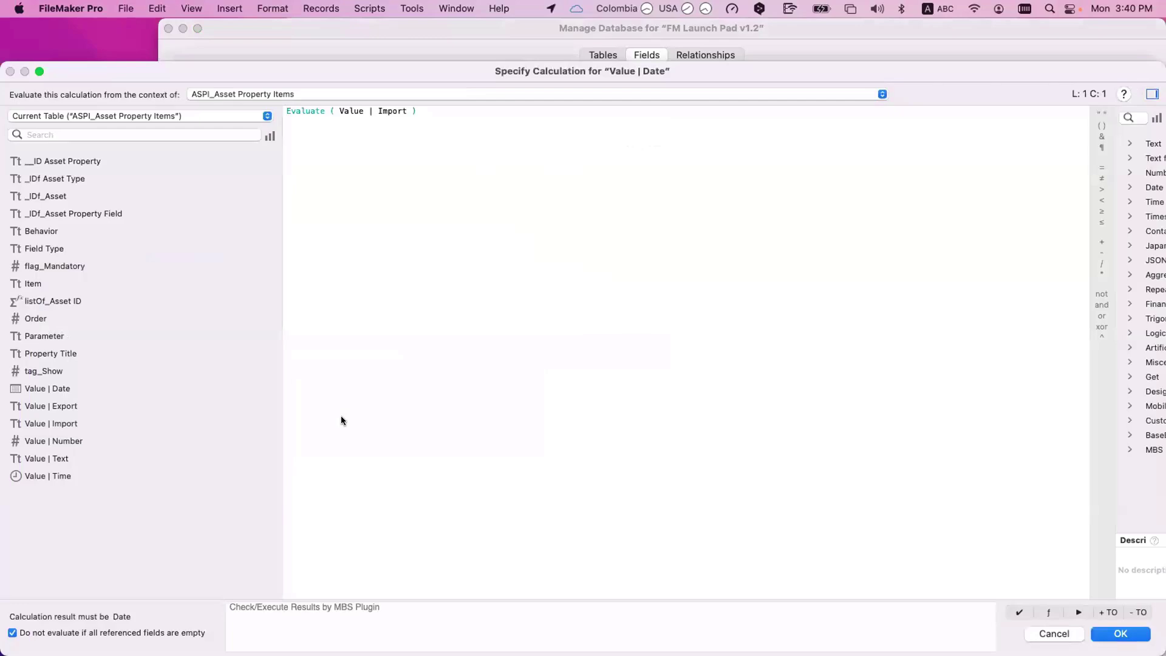
key(Escape)
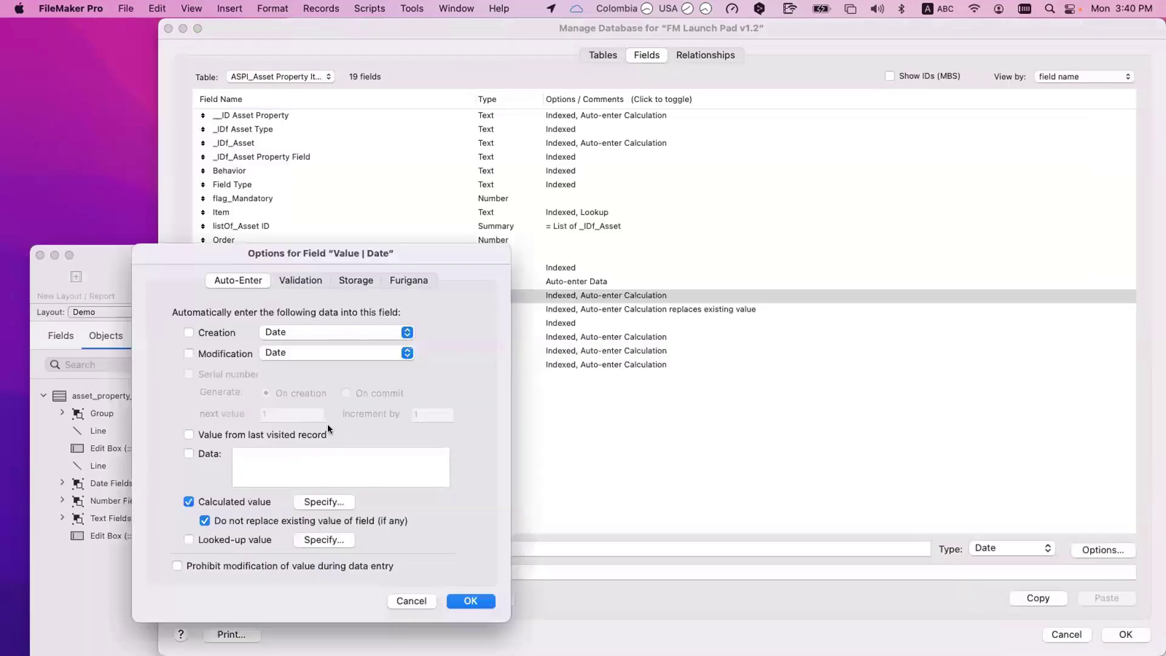
key(Escape)
Step: Confirm Value | Time also auto-enters Evaluate ( Value | Import ), and glance at Value | Text's options
double_click(260, 363)
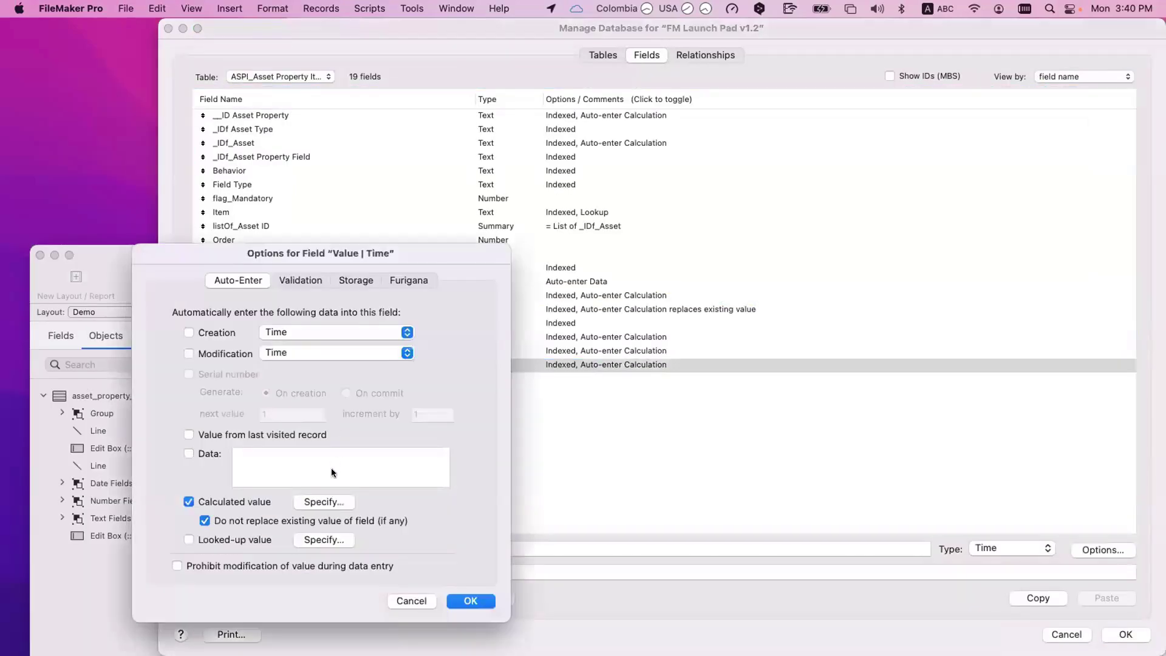
click(341, 502)
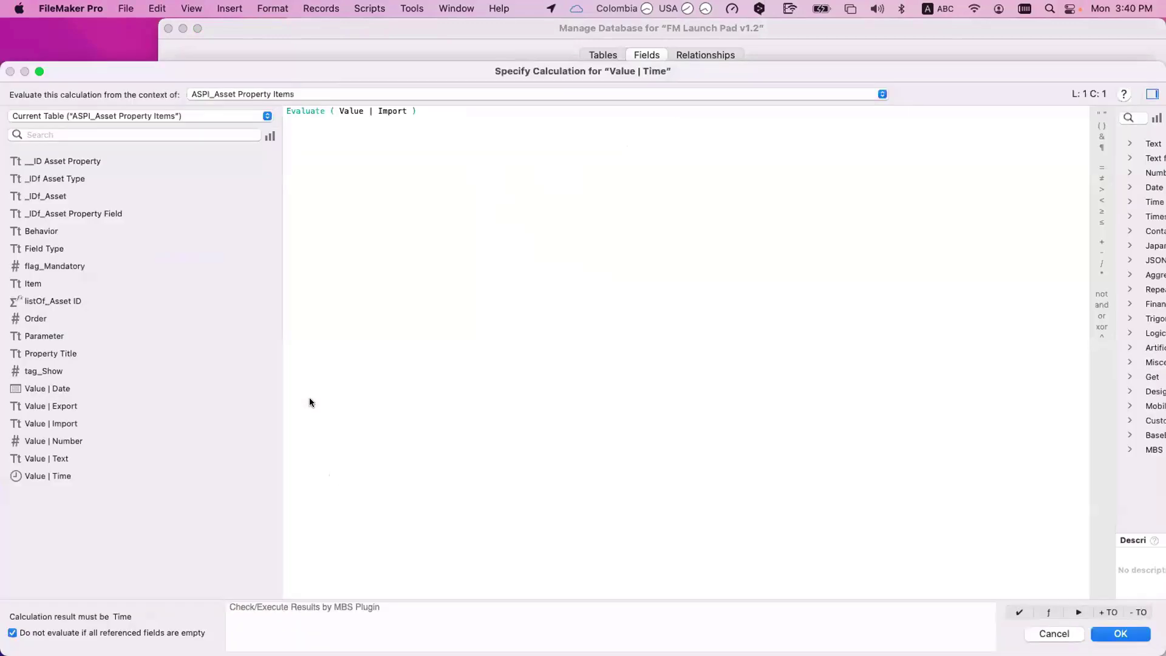
key(Escape)
key(Escape)
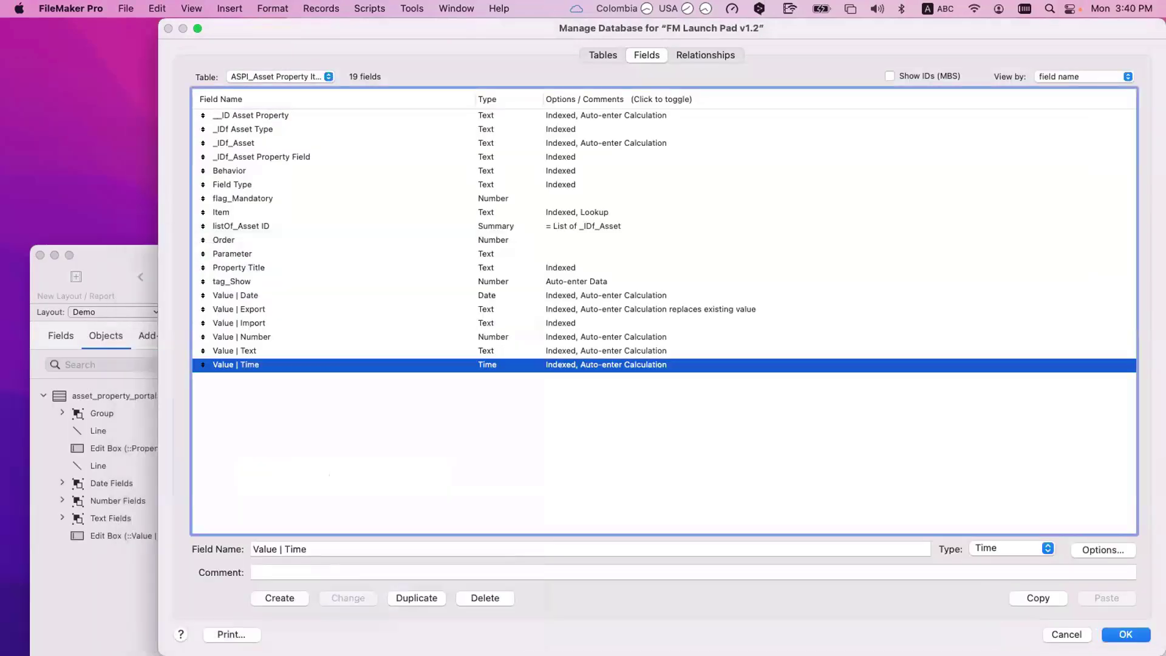
double_click(235, 350)
key(Escape)
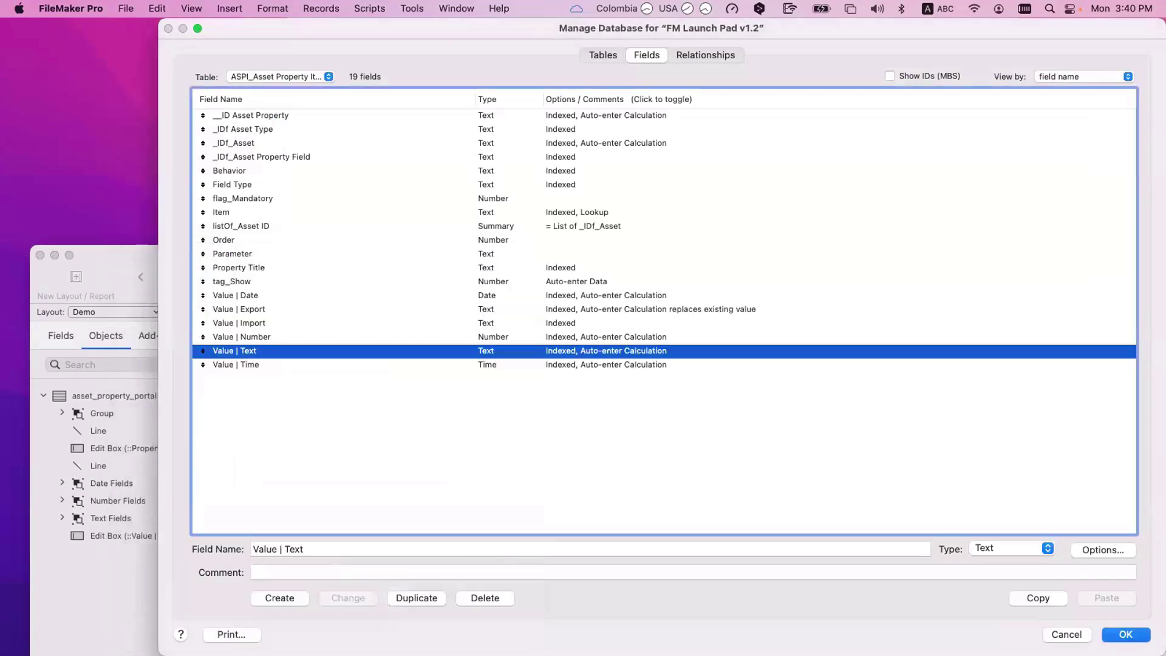
key(Escape)
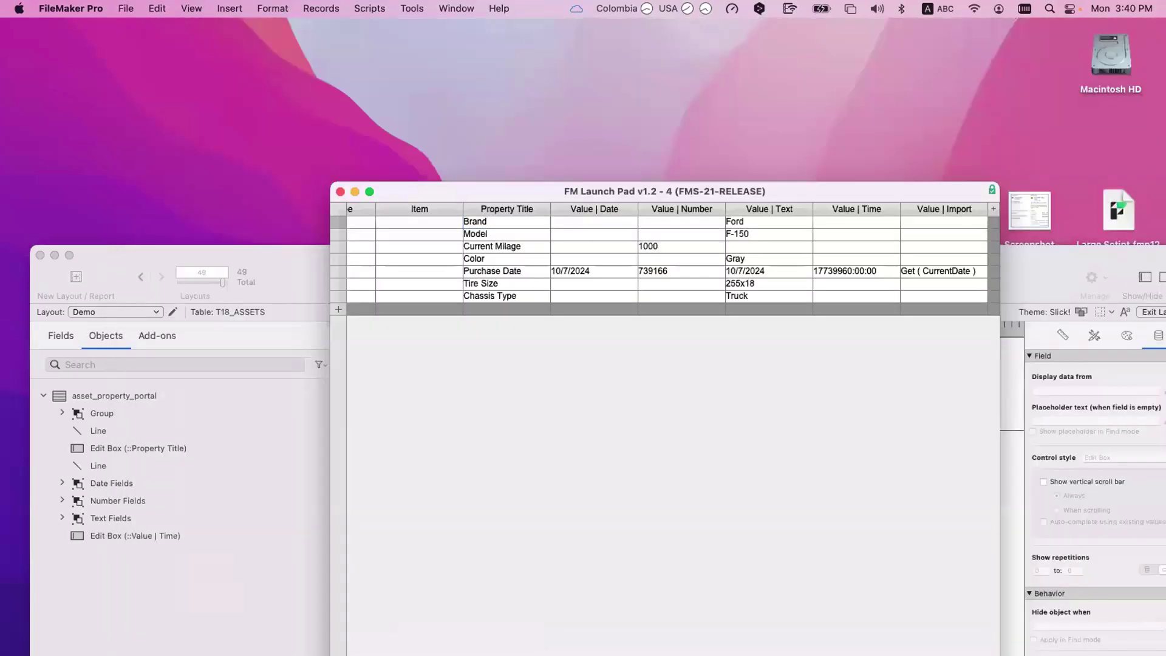
Step: Move and widen the property window, then select Purchase Date's Get ( CurrentDate ) import formula
drag(544, 191, 342, 155)
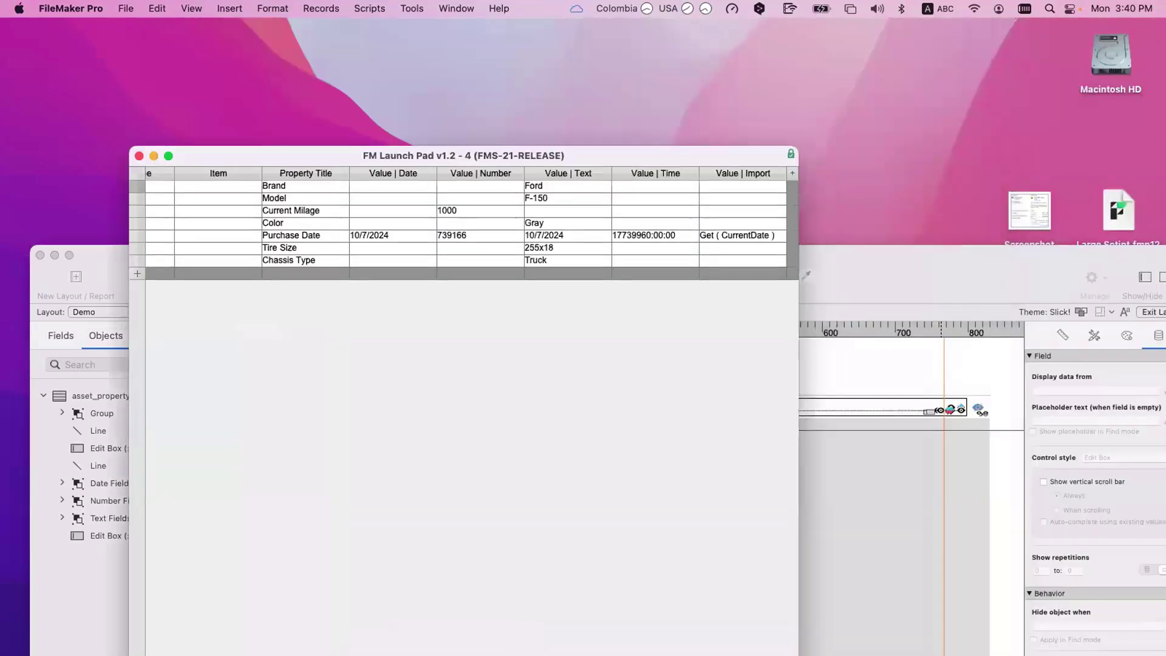
double_click(342, 155)
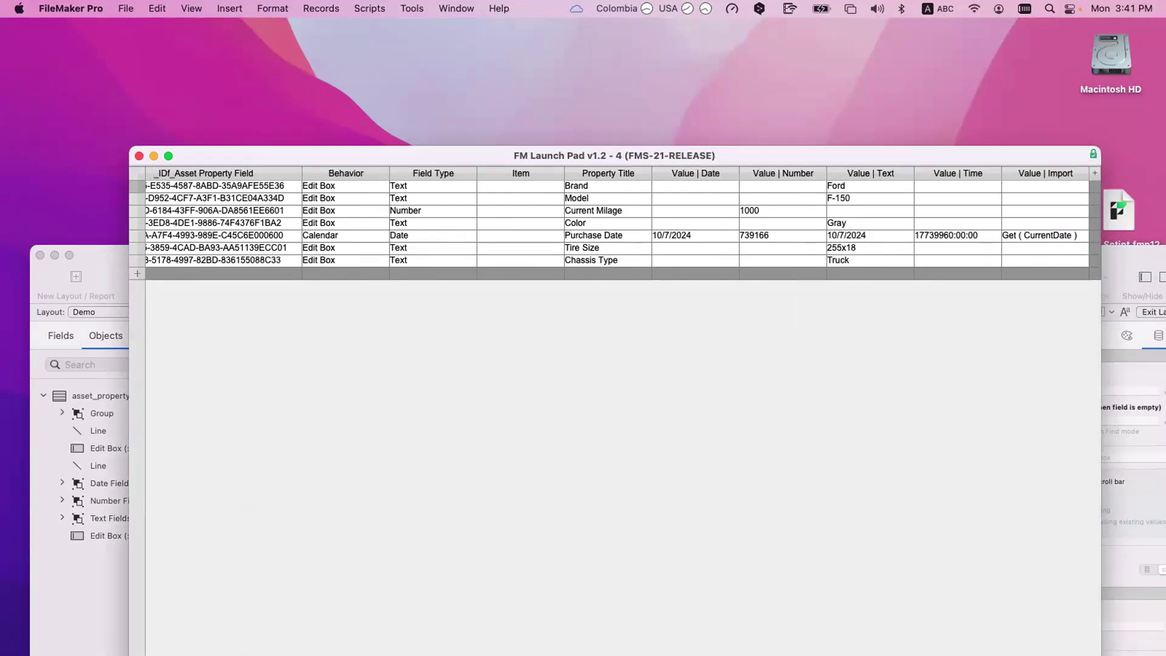
click(1026, 236)
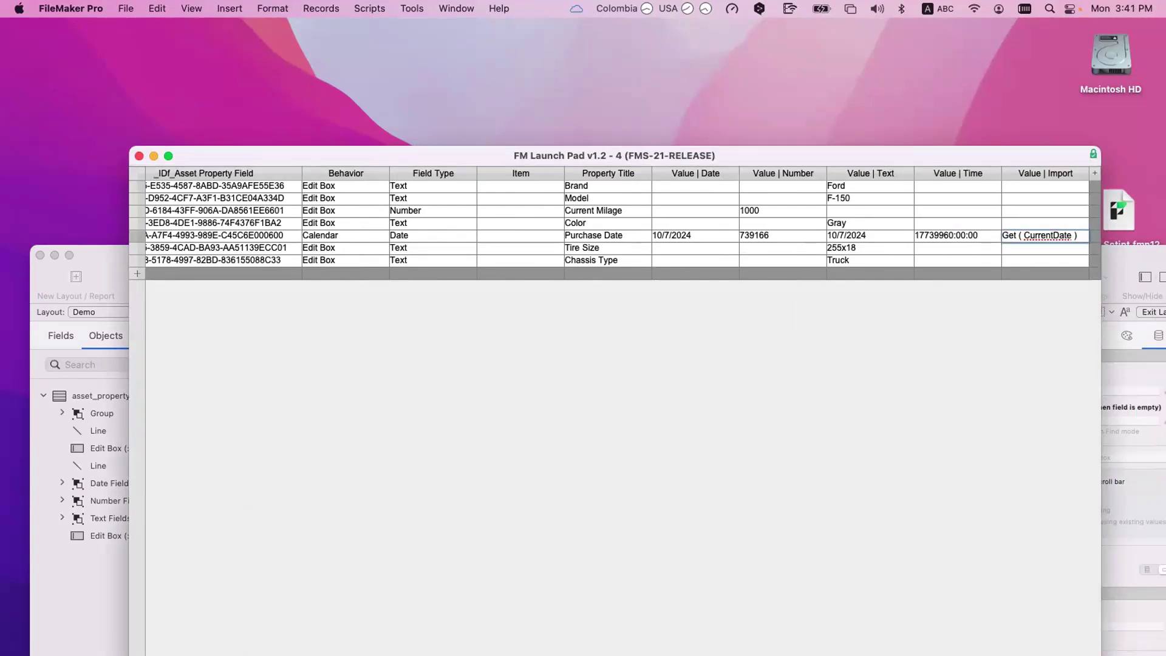
drag(1084, 236, 1003, 236)
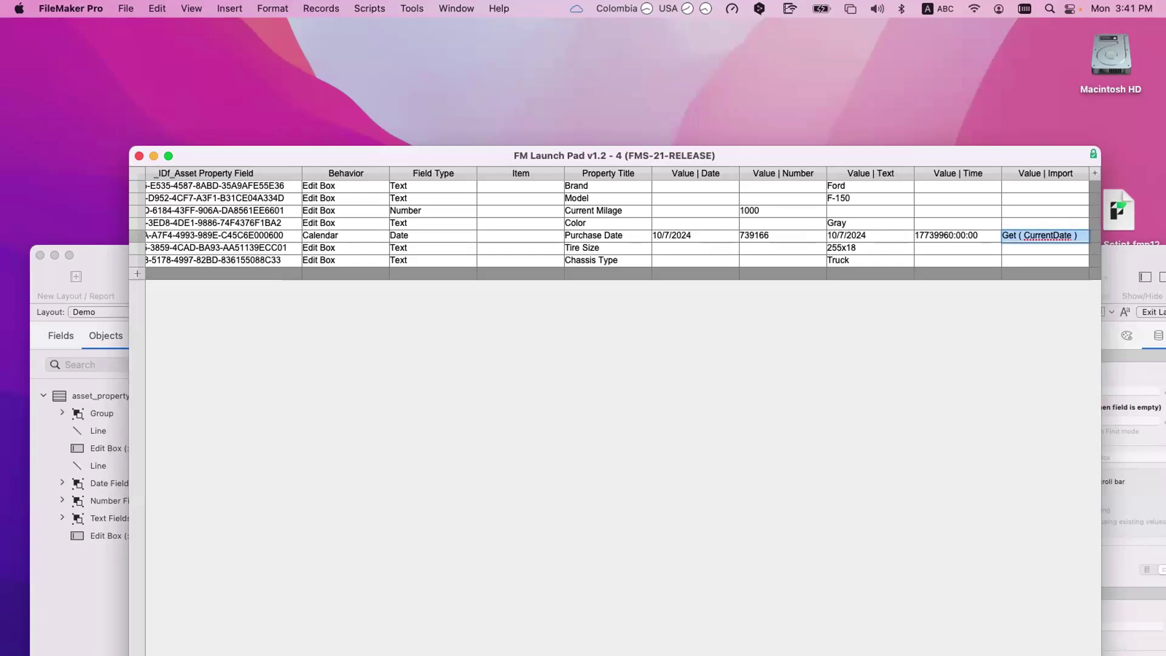
Step: Step through Purchase Date's cells: Field Type Date, date 10/7/2024, number 739166, text and time values
click(409, 236)
click(693, 235)
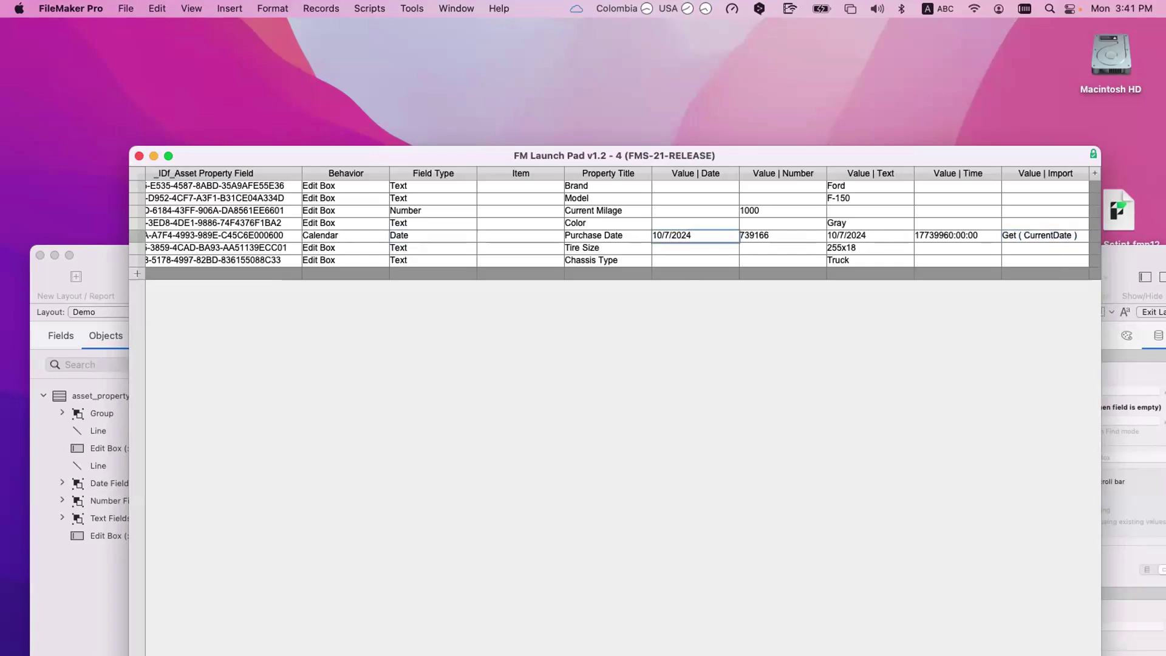
click(425, 223)
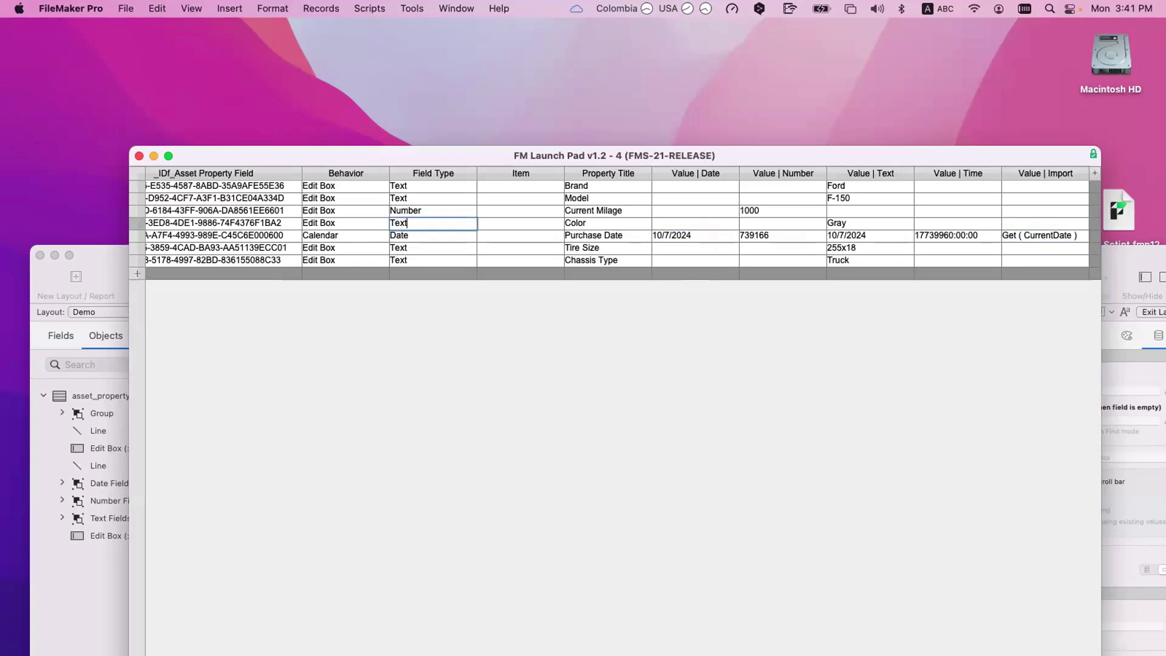
click(869, 235)
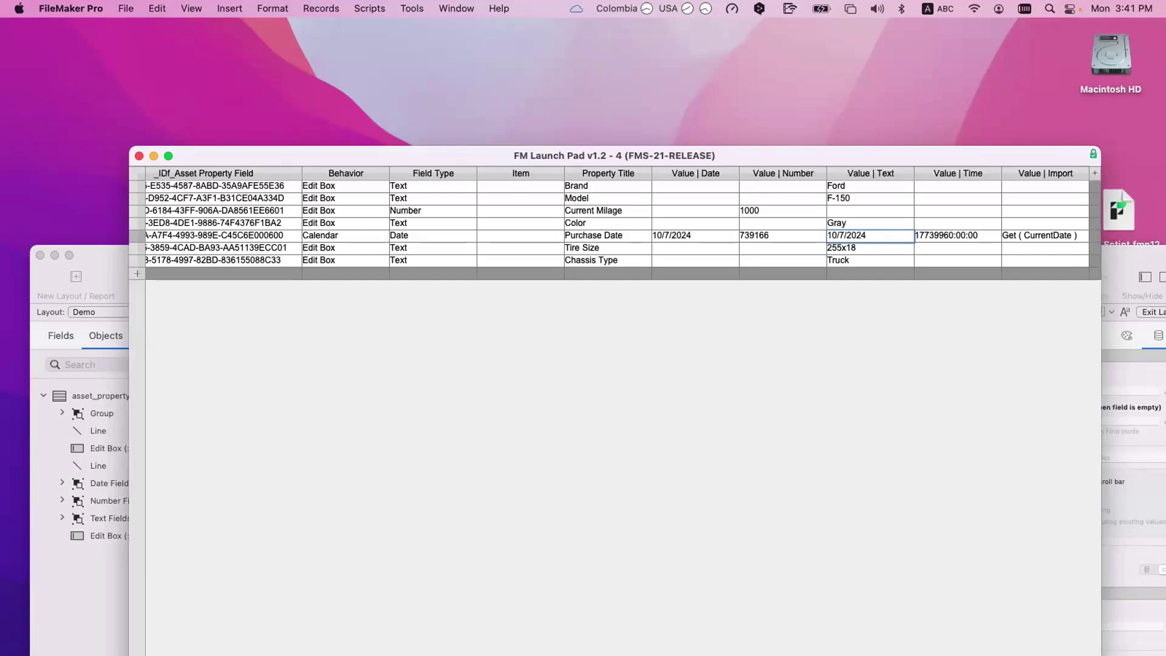
key(Tab)
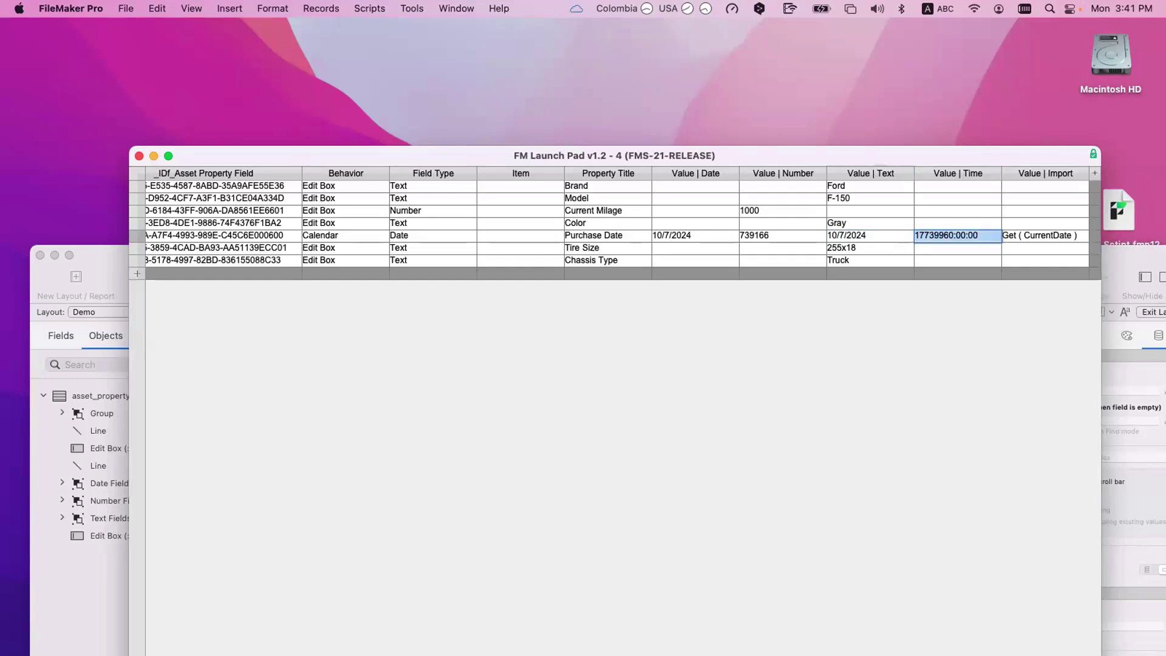
click(869, 235)
click(764, 235)
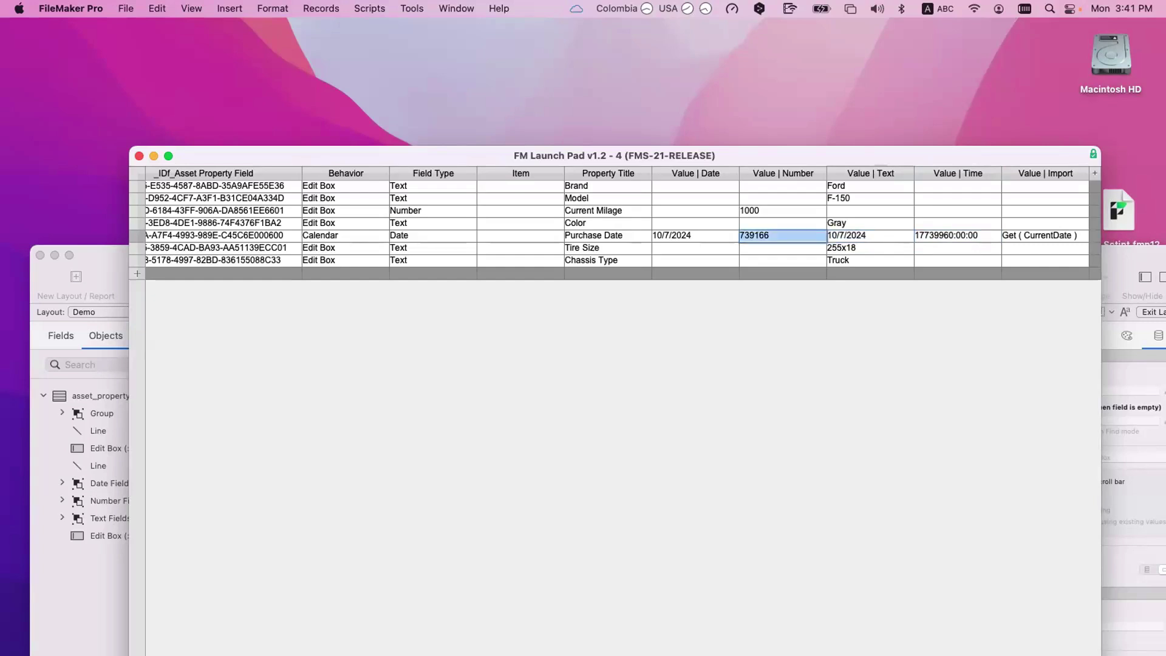
click(692, 235)
key(super+a)
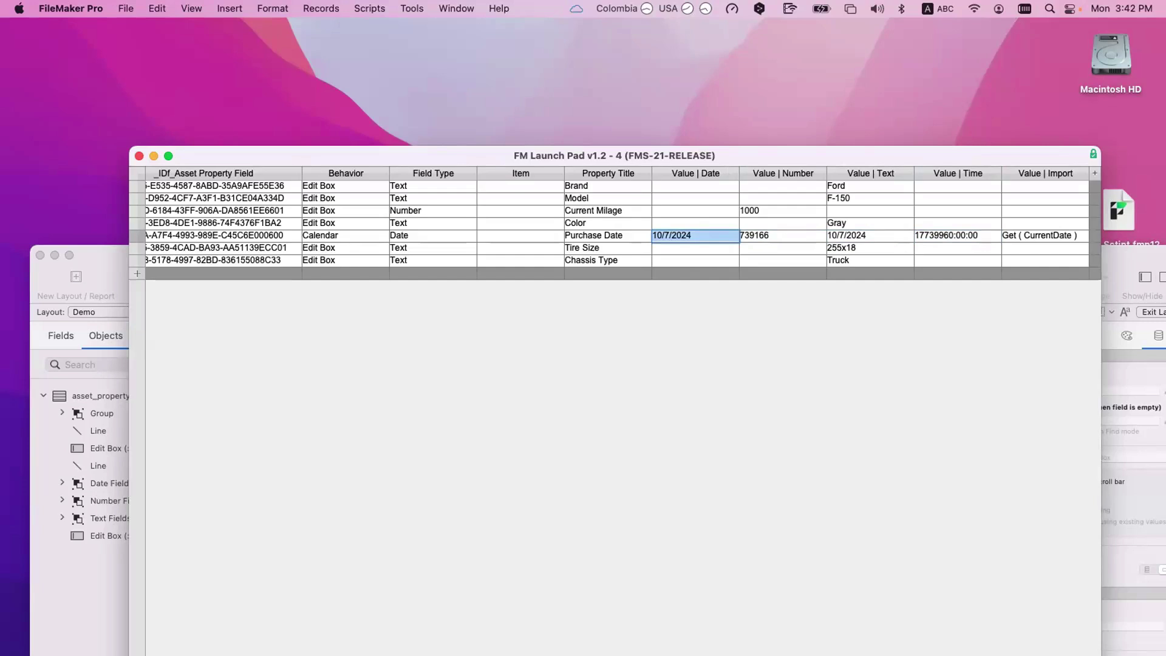
click(1045, 260)
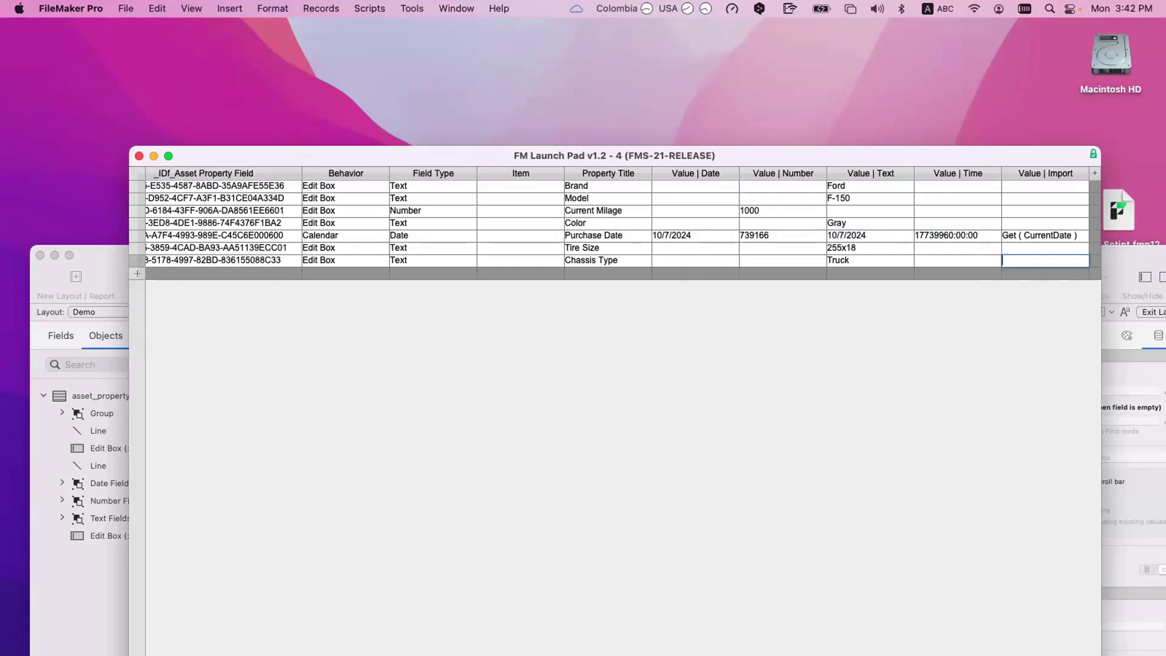
text(Get (accountName ))
key(Return)
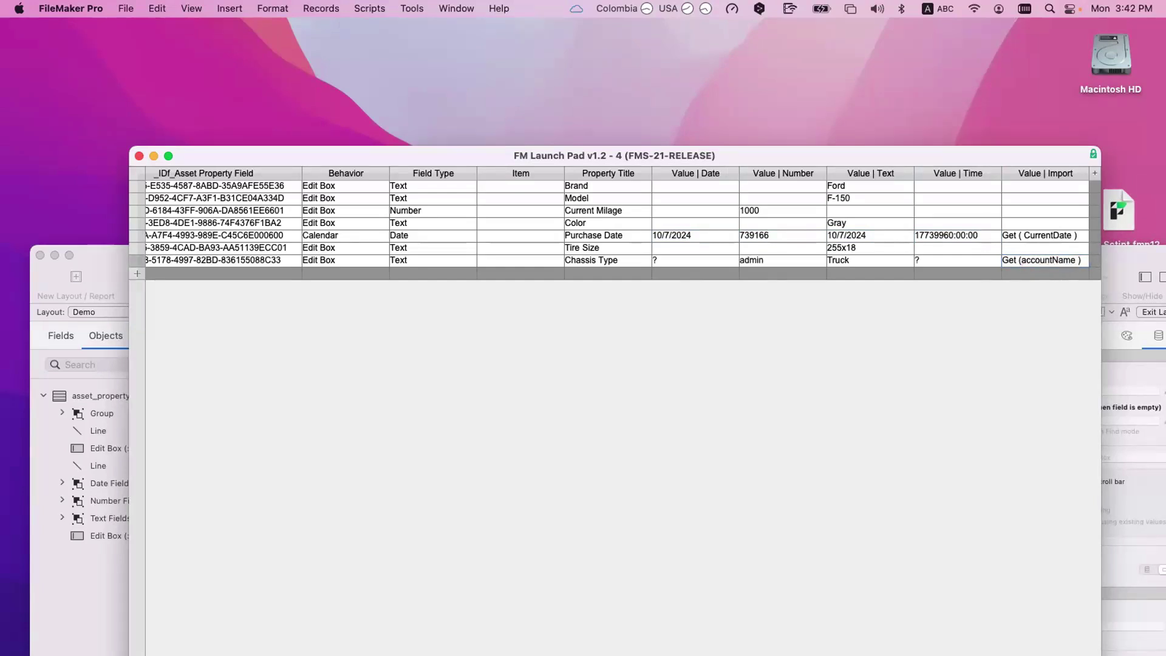
click(694, 260)
click(1045, 260)
key(cmd+a)
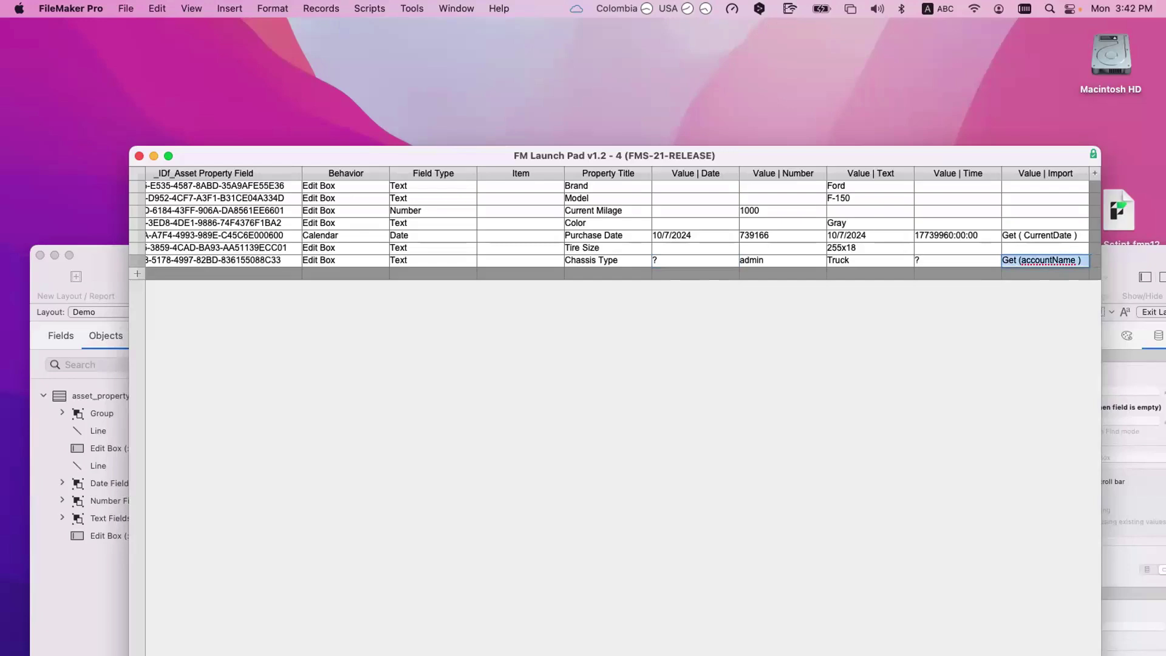
key(Delete)
click(948, 260)
key(super+a)
key(Delete)
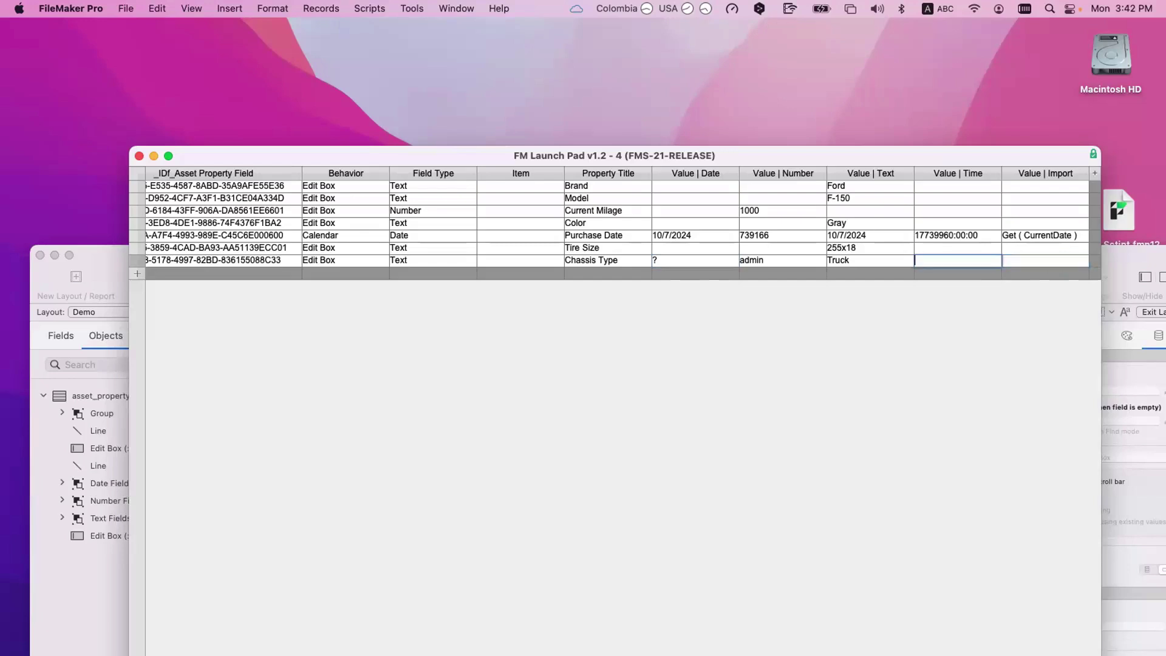
click(765, 260)
key(super+a)
key(Delete)
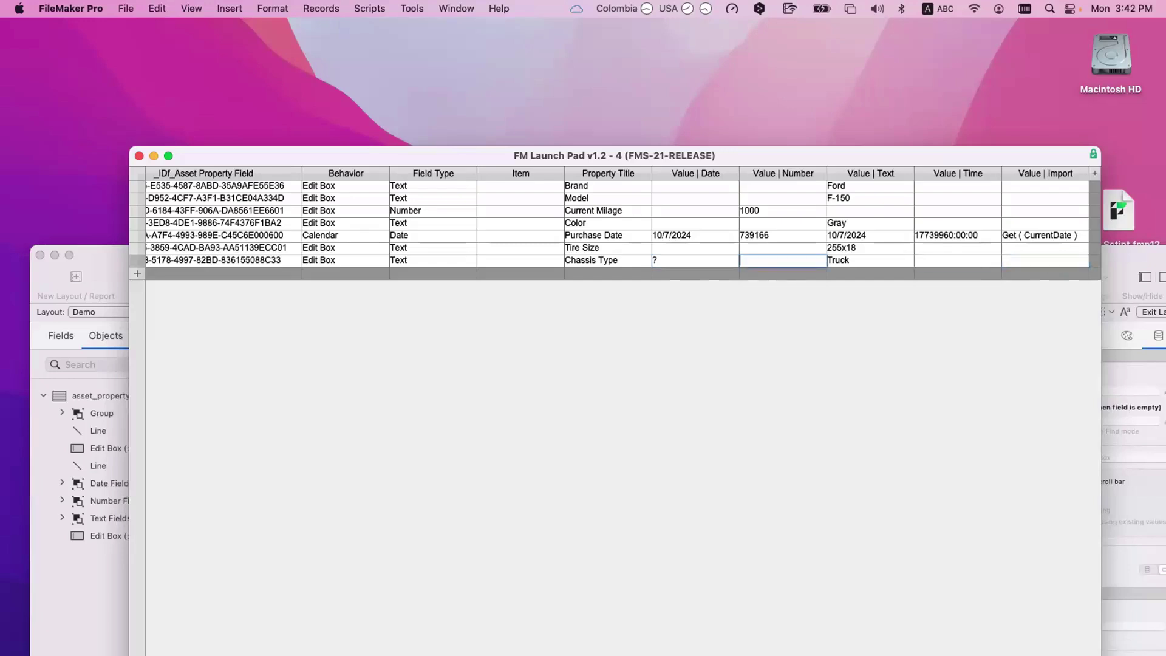
click(695, 260)
key(super+a)
key(Delete)
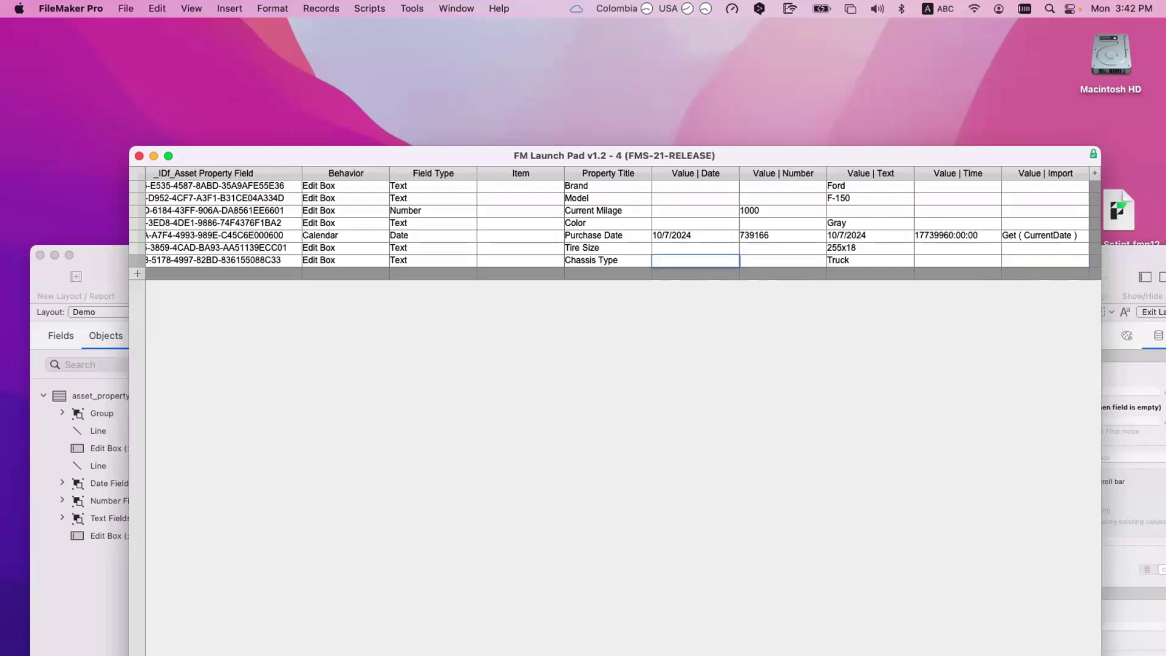
key(KP_Enter)
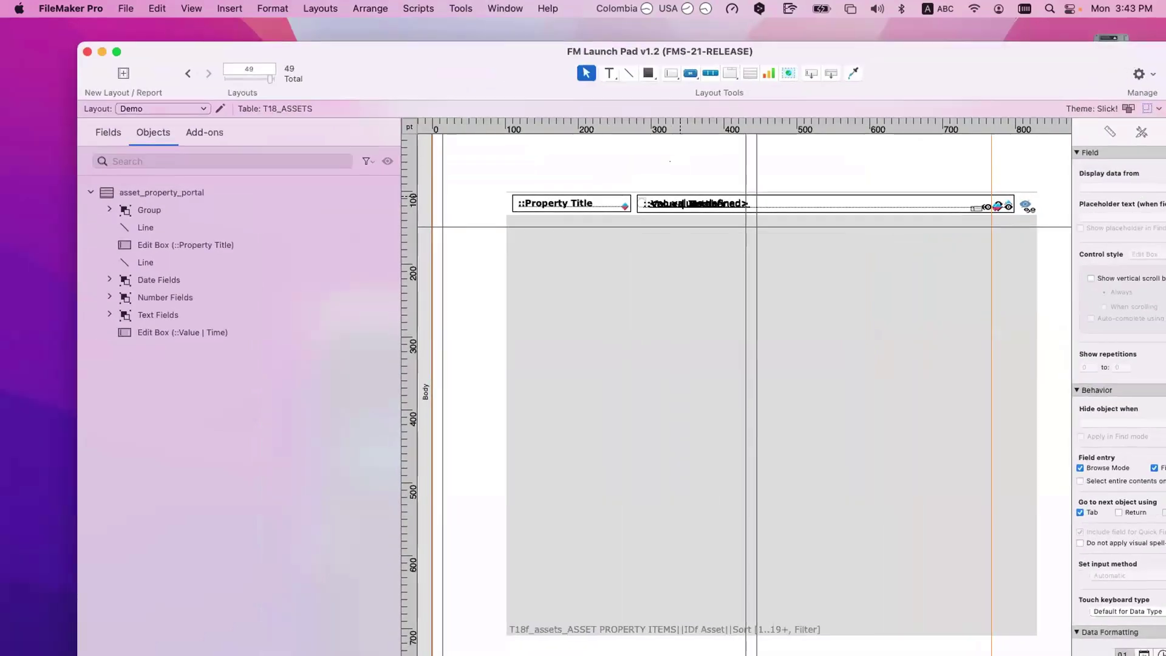
Step: Expand the Date, Number and Text Fields groups and select Value | Date's Edit Box and Drop-down Calendar
click(158, 279)
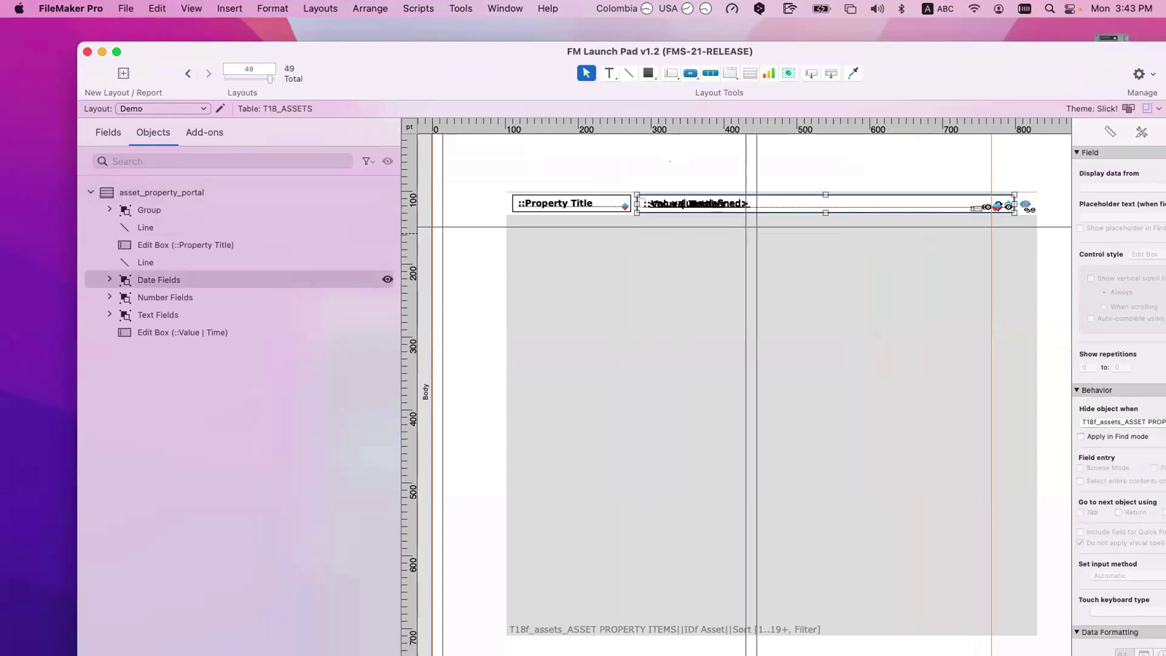
key(Right)
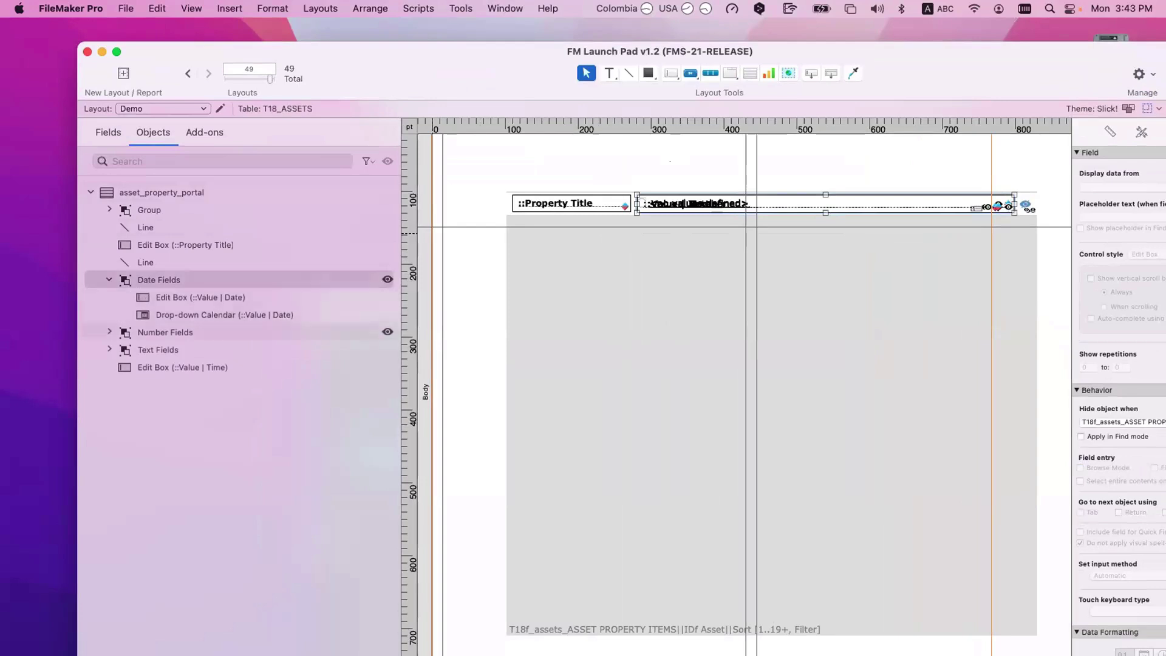
click(109, 332)
click(109, 438)
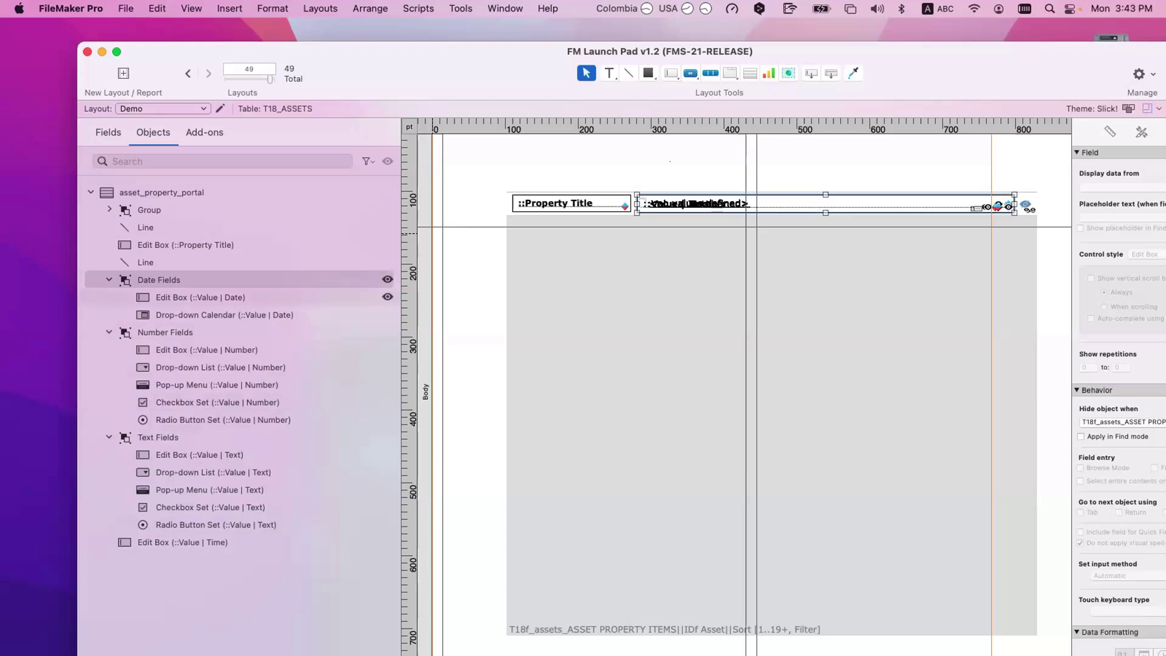
click(200, 297)
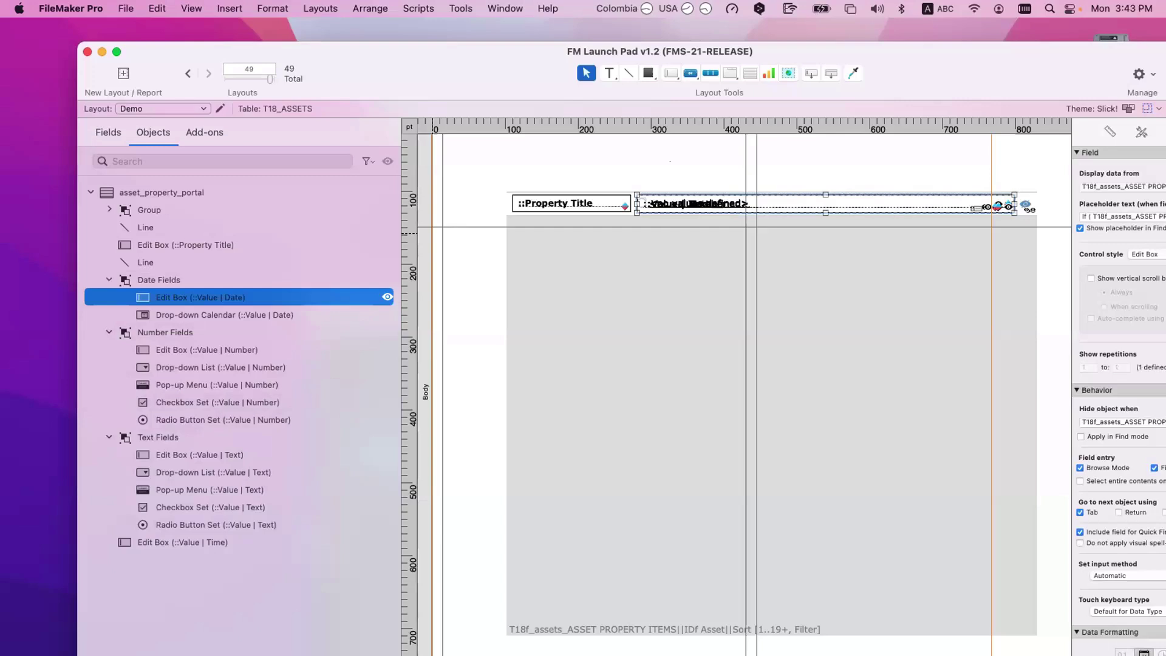
click(225, 315)
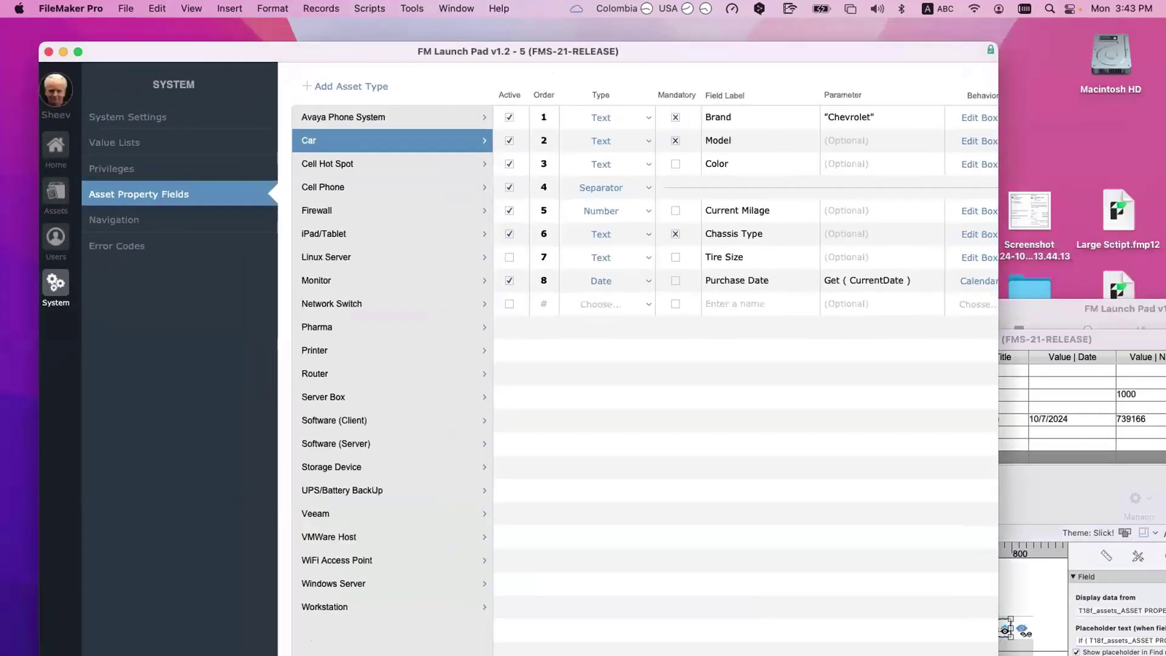
Step: Add a new Date-type property labelled 'Retired Date' to Car's property fields
click(599, 303)
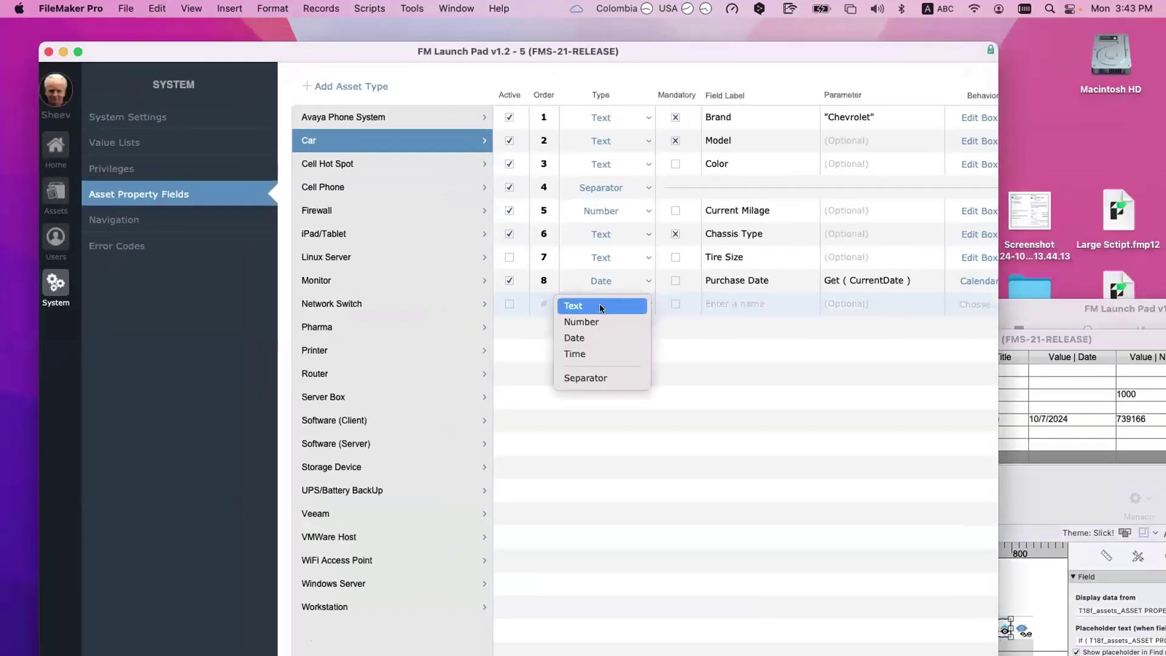
click(583, 336)
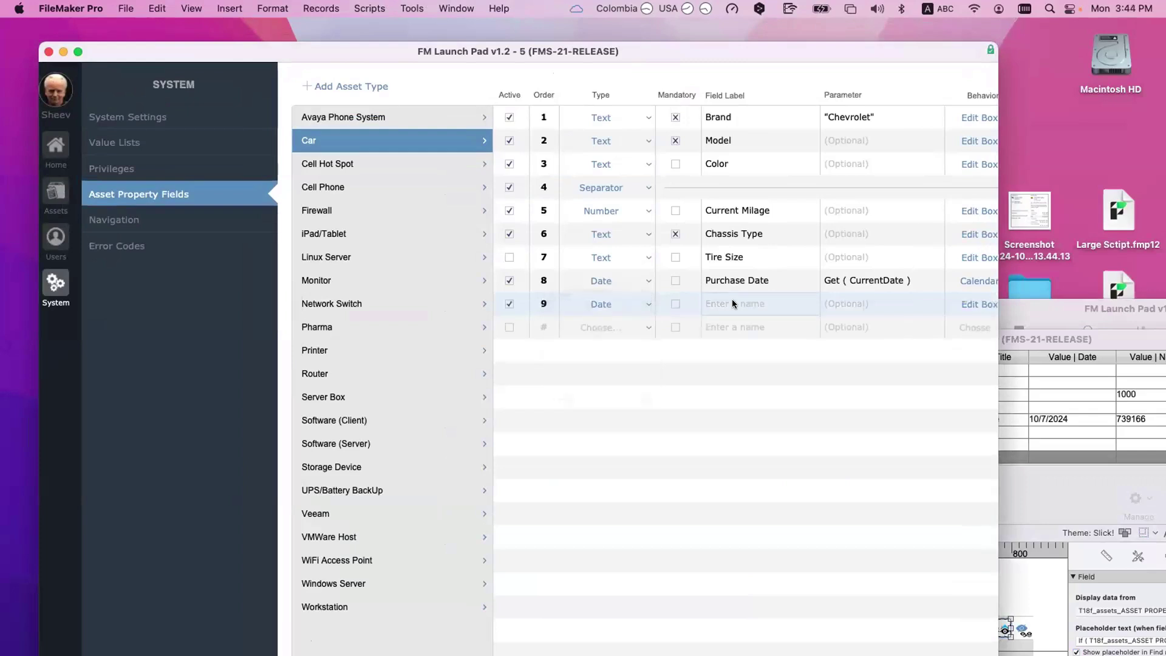
click(731, 299)
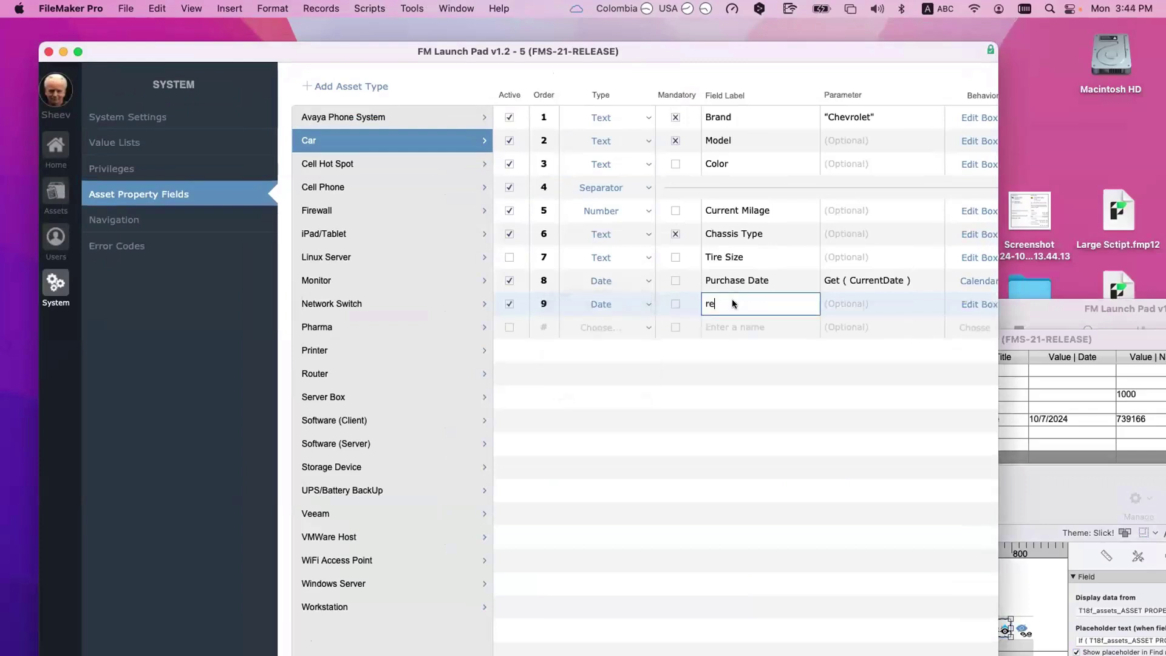
text(retired Date)
key(super+Left)
key(Delete)
text(R)
click(864, 375)
scroll(931, 316, right, 3)
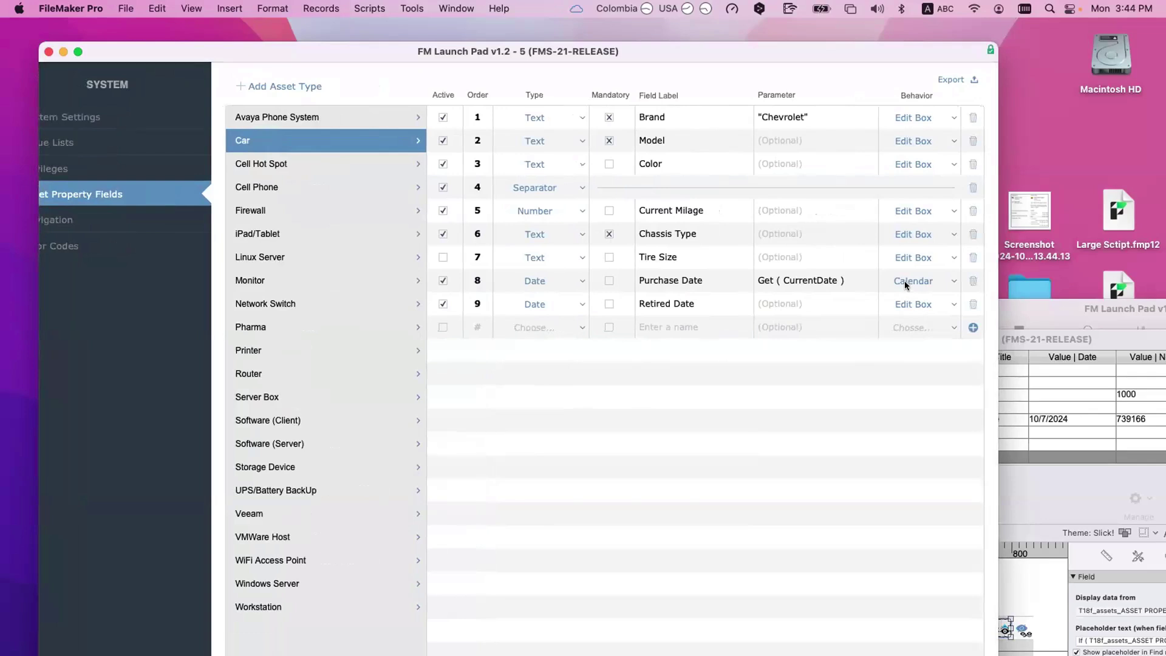
scroll(44, 174, left, 3)
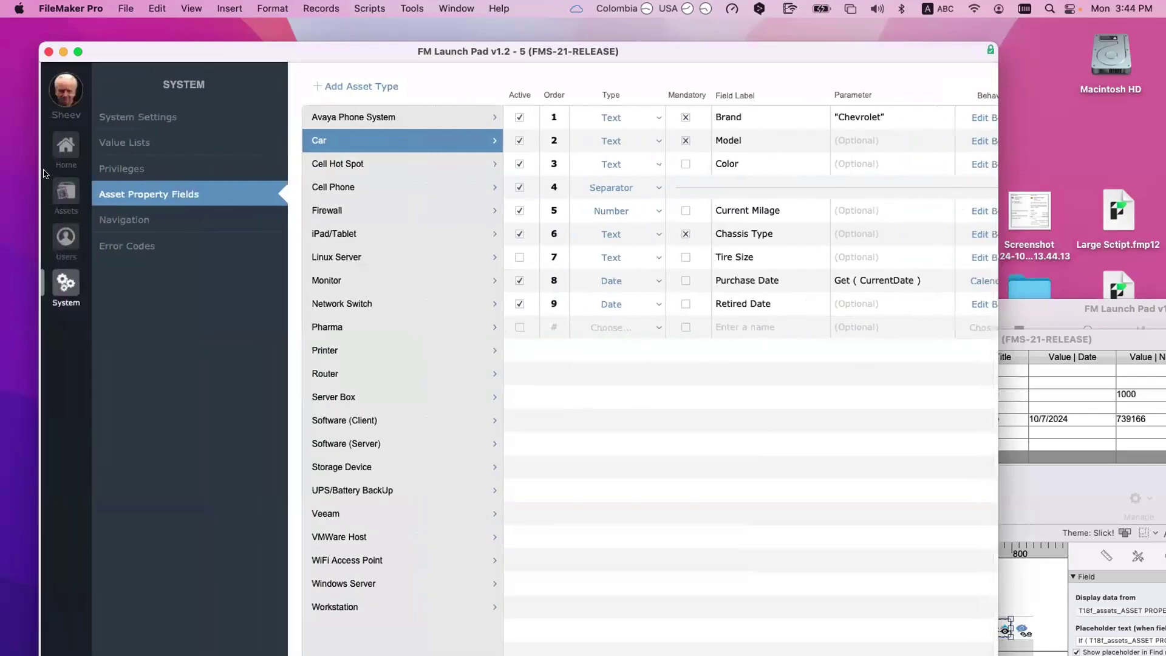
Step: Add a new asset record of type Car and check its auto-entered Purchase Date
click(65, 193)
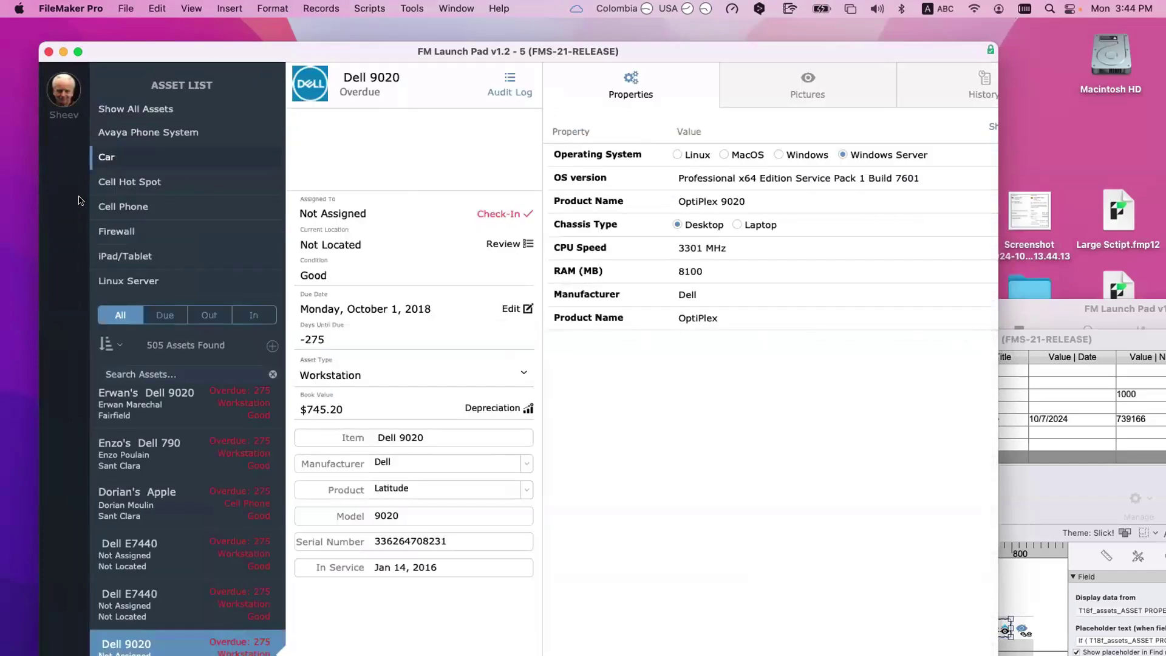
click(271, 345)
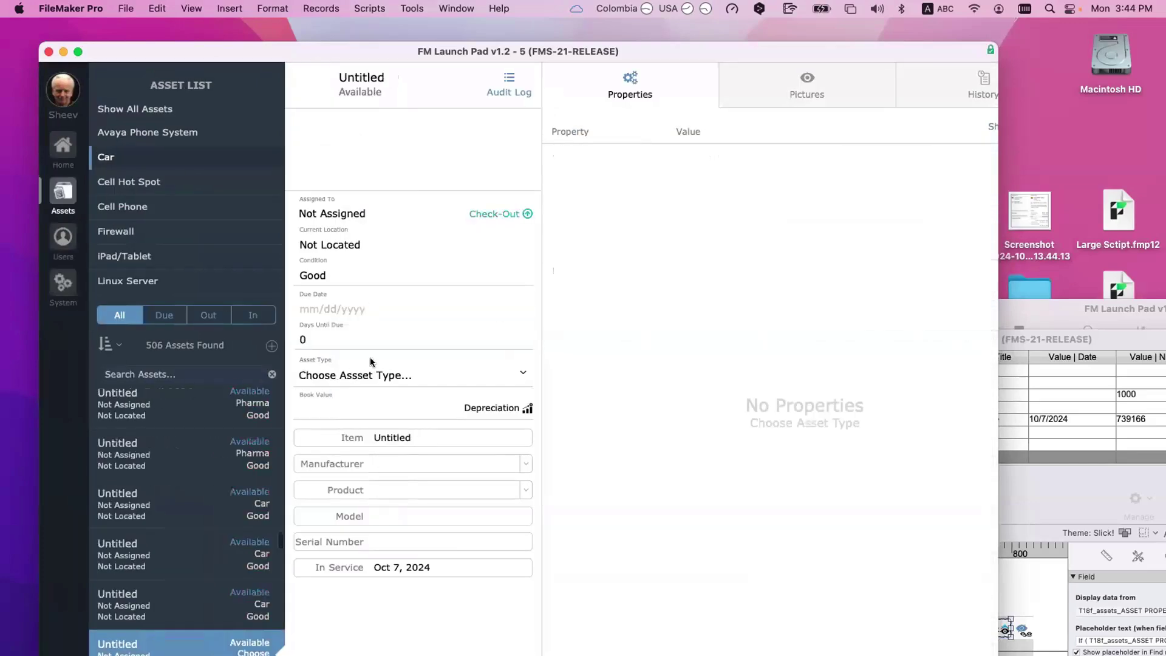
click(403, 379)
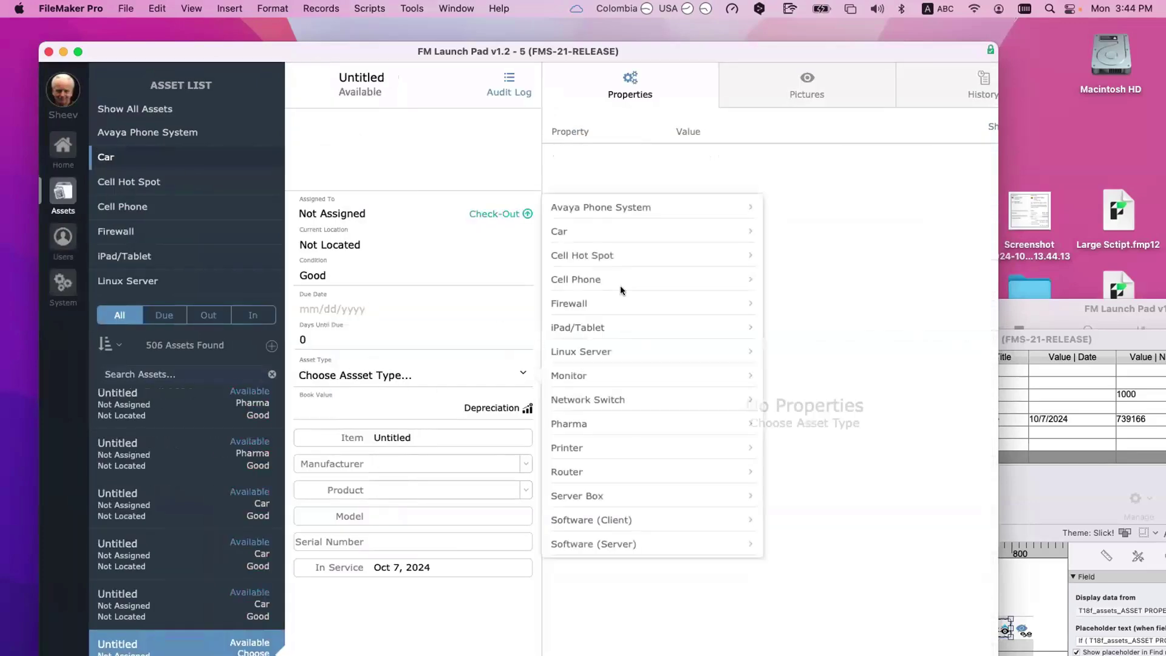
click(590, 231)
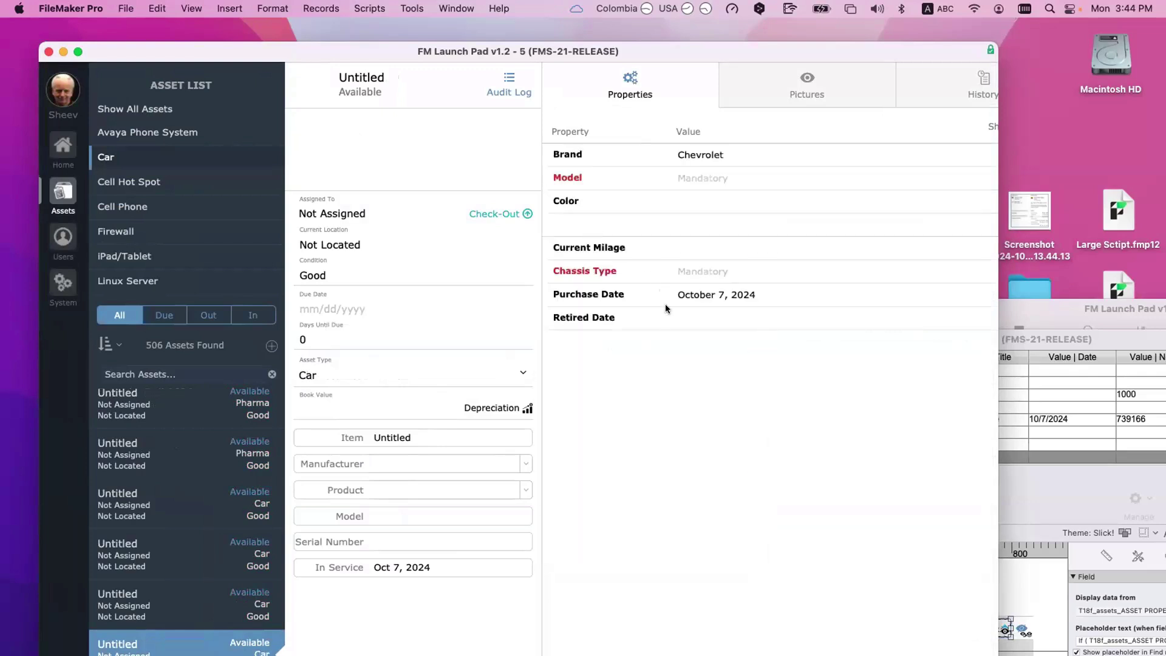
click(716, 294)
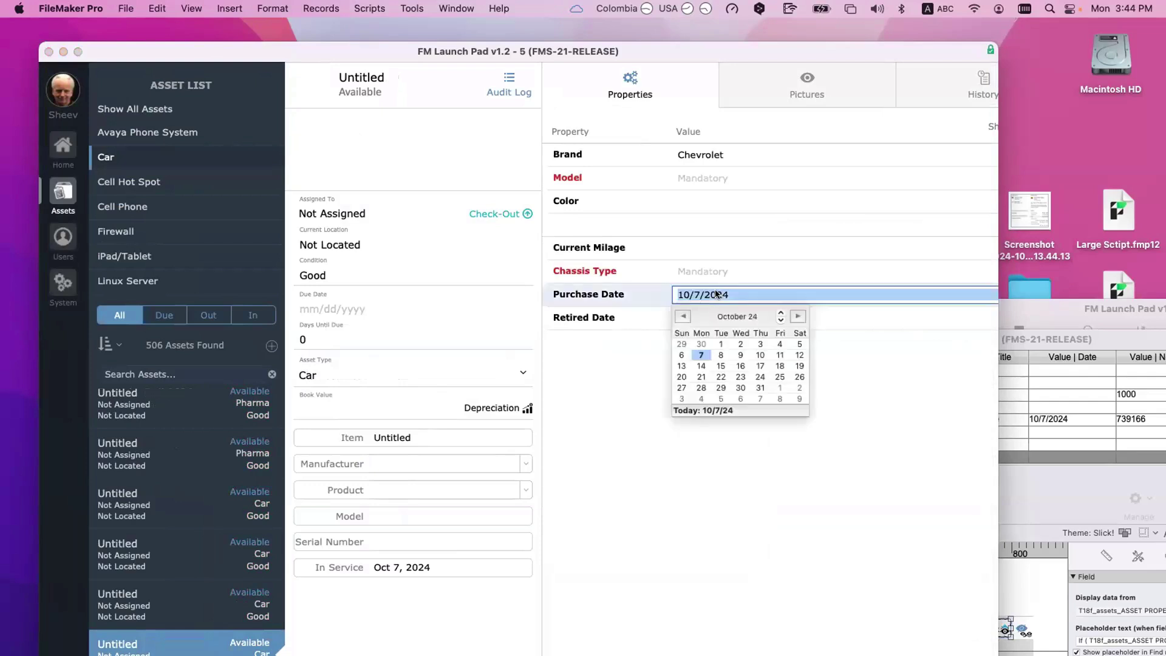
Step: Enter 'dfdfdf' in Retired Date, see it rejected, and revert the field to empty
click(708, 319)
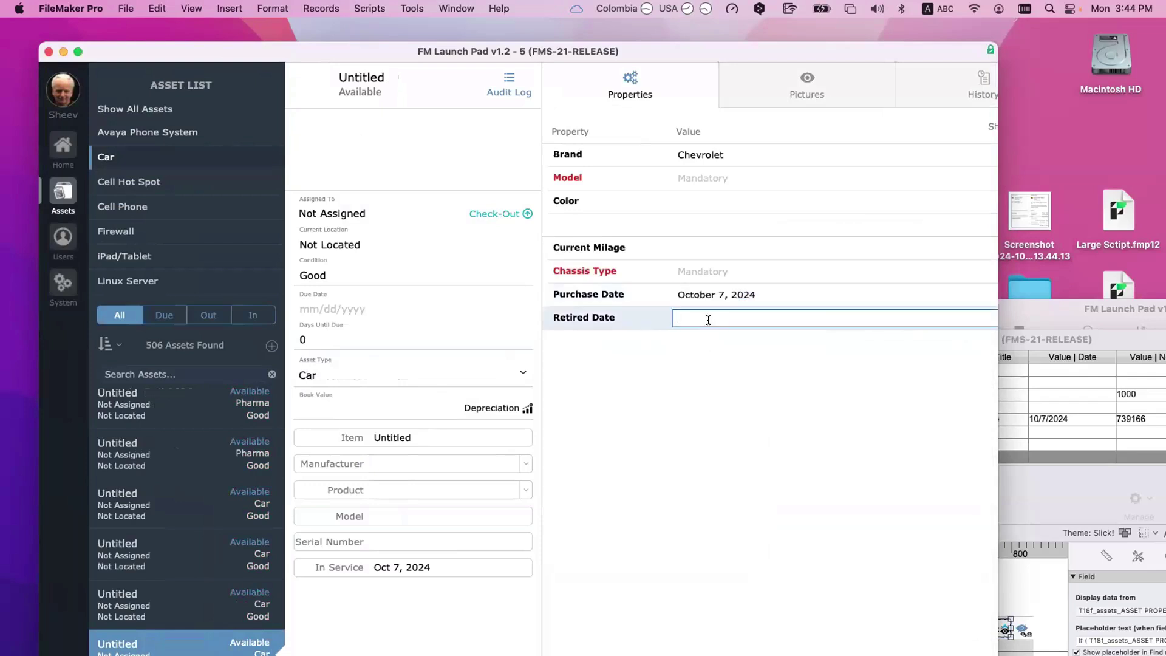
text(dfdfdf)
click(738, 375)
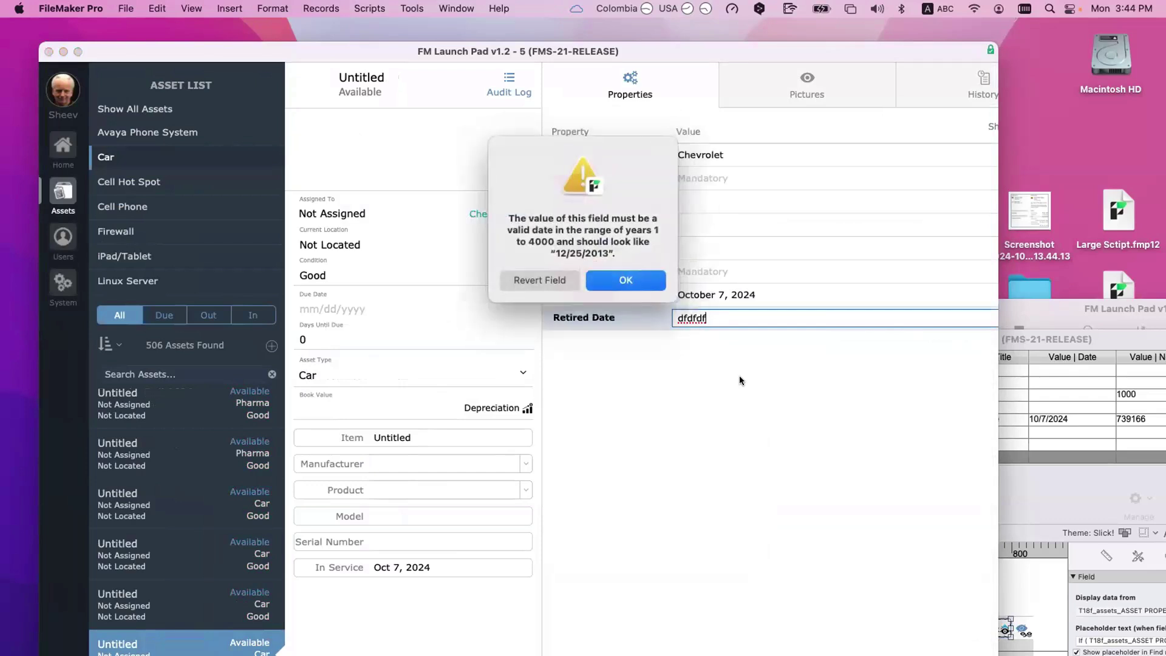
click(554, 282)
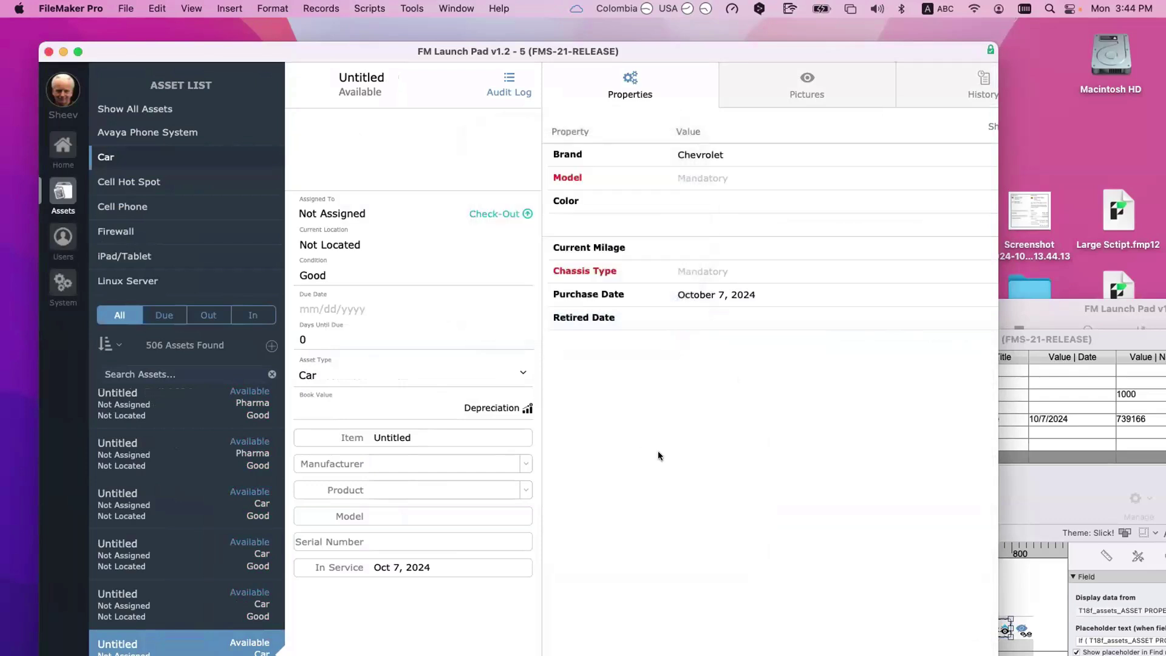
double_click(213, 55)
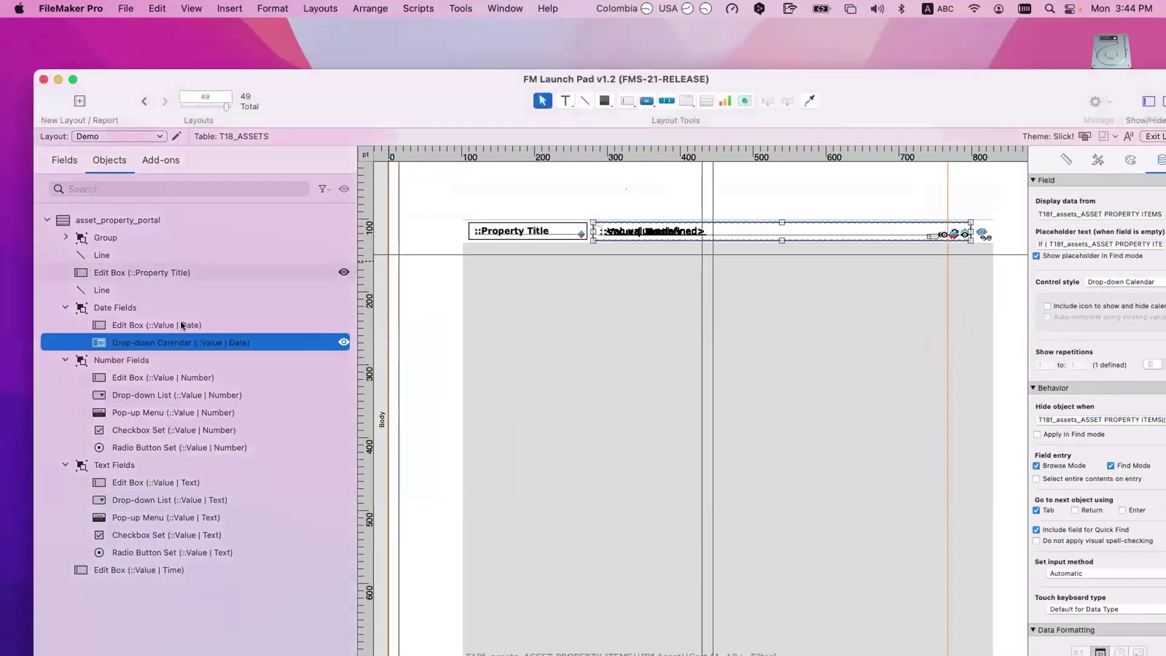
Step: Bring the Demo layout forward, select the Drop-down Calendar and Number Fields objects, and reposition the window
click(182, 328)
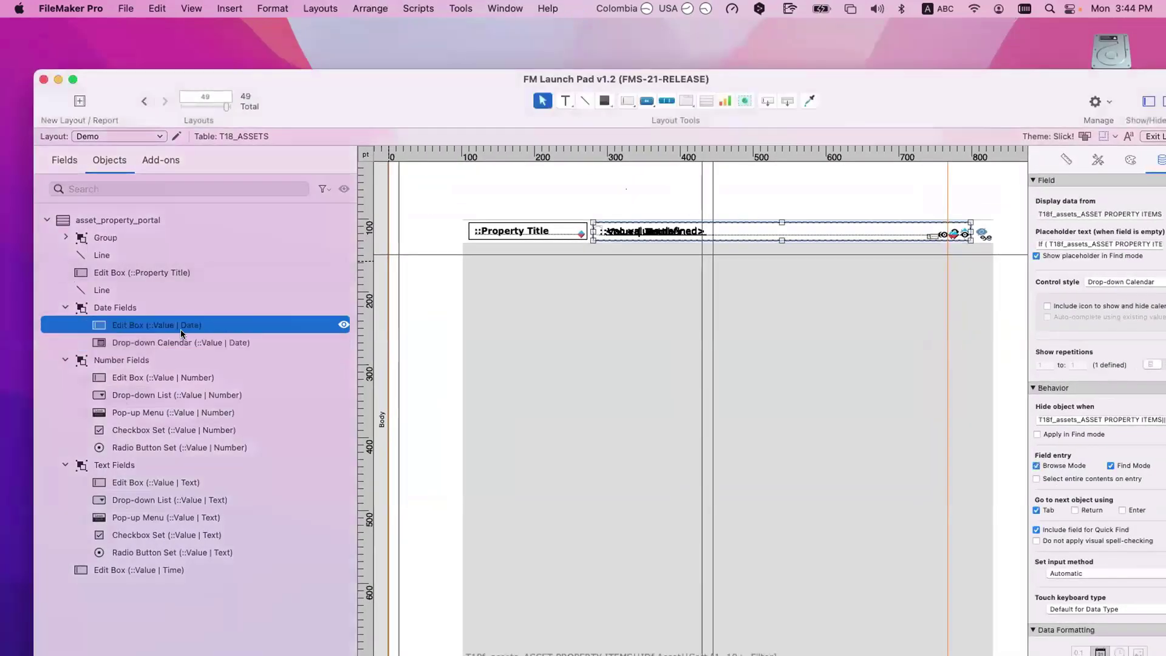
click(183, 334)
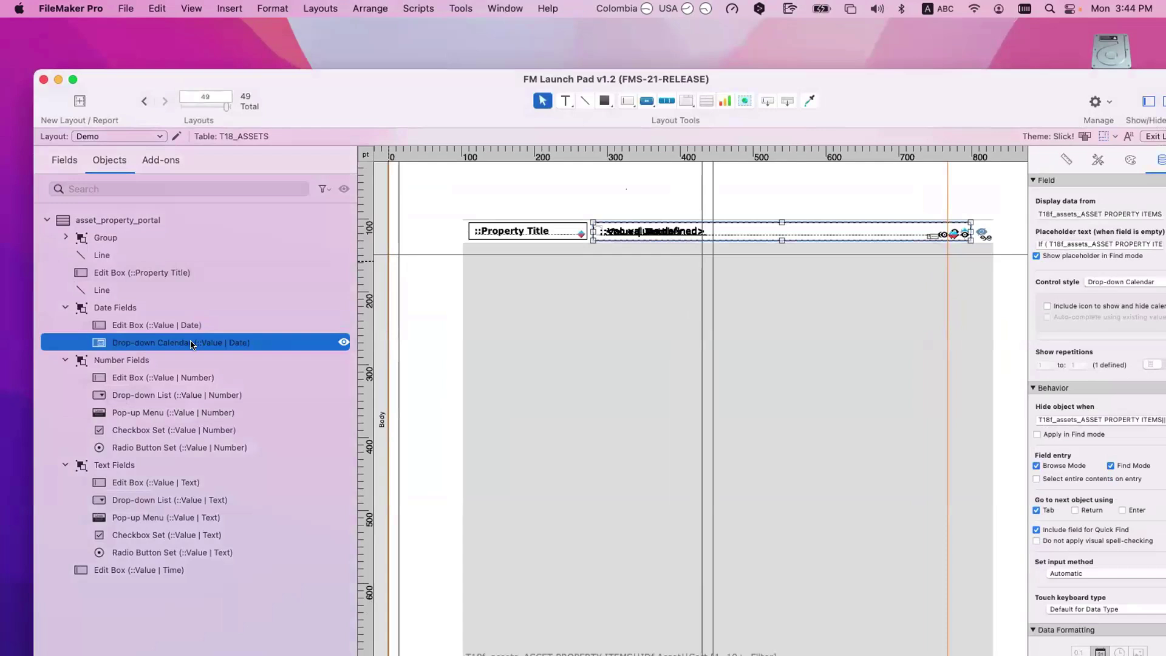
click(179, 358)
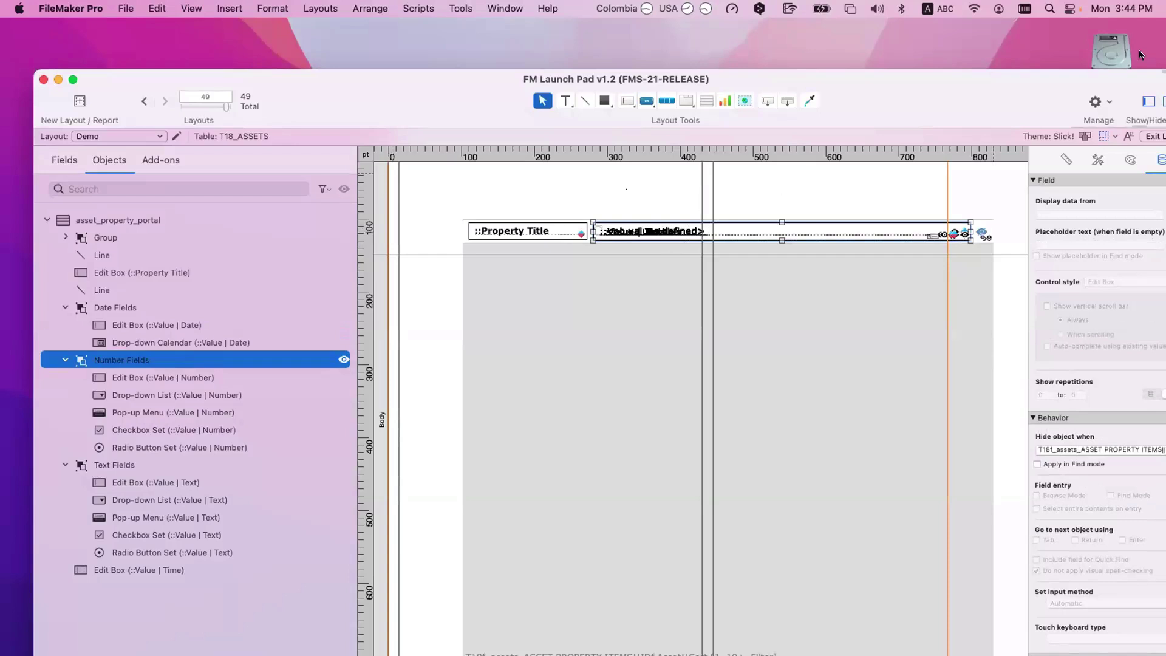
click(1147, 101)
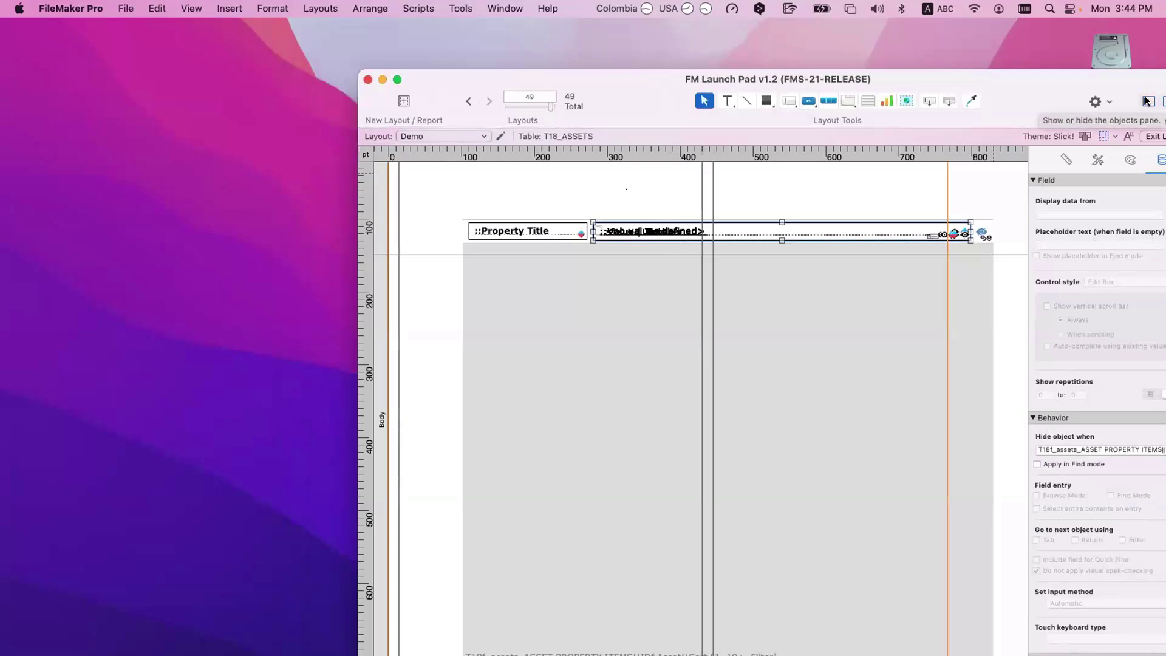
click(1146, 101)
drag(905, 88, 923, 32)
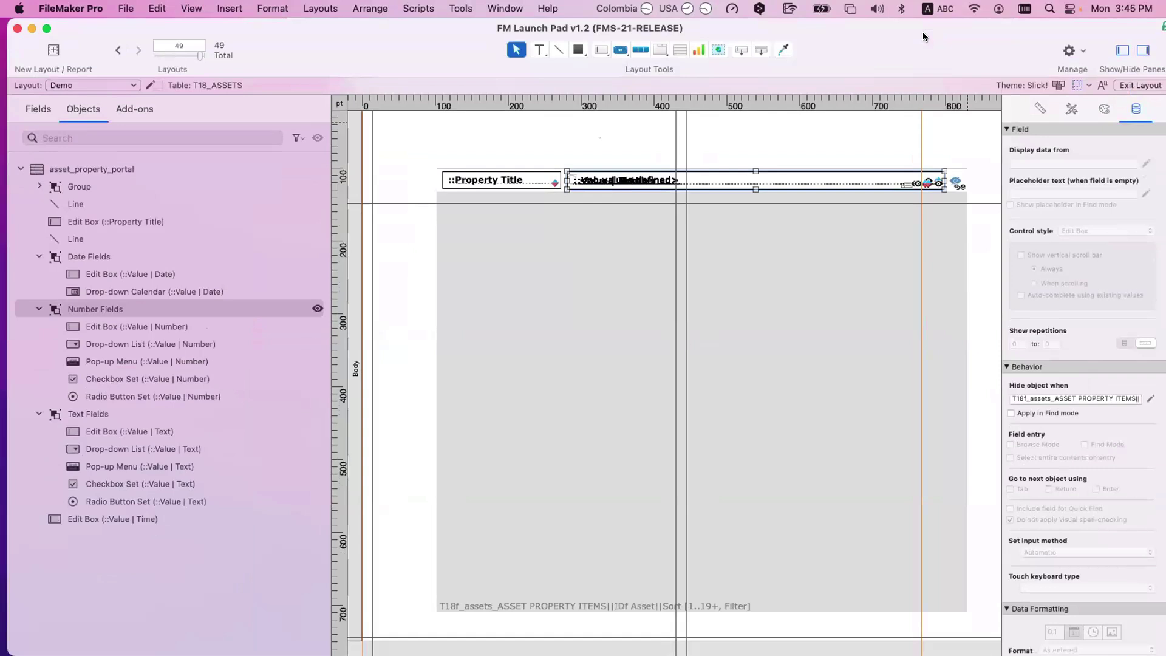
click(148, 326)
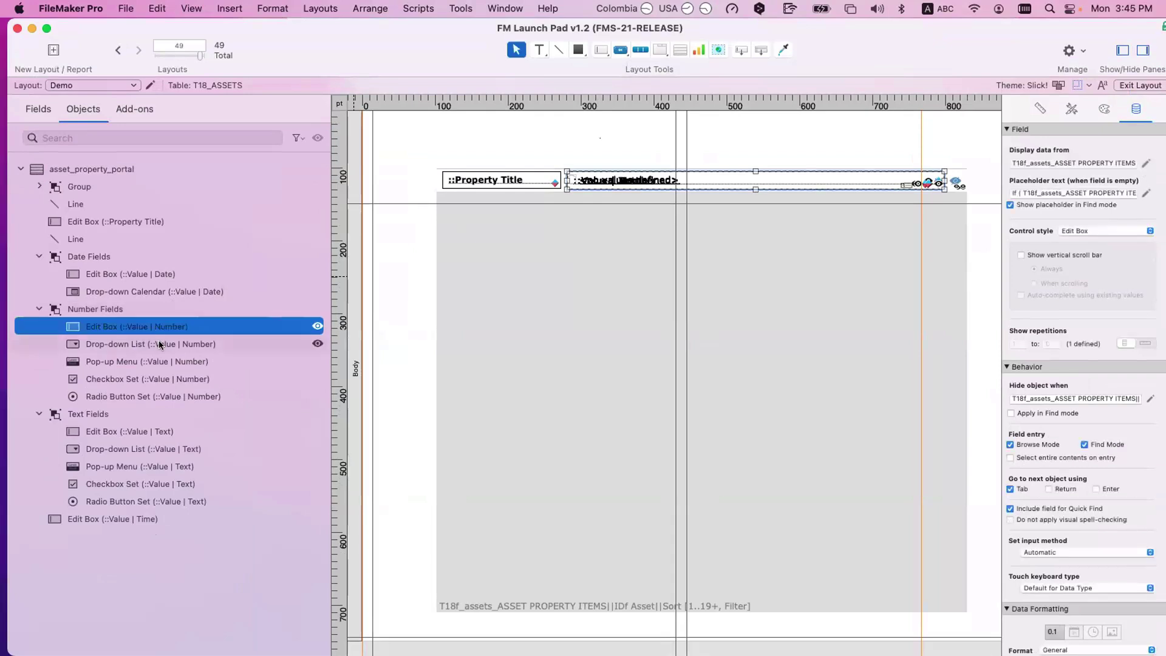
click(159, 342)
click(163, 362)
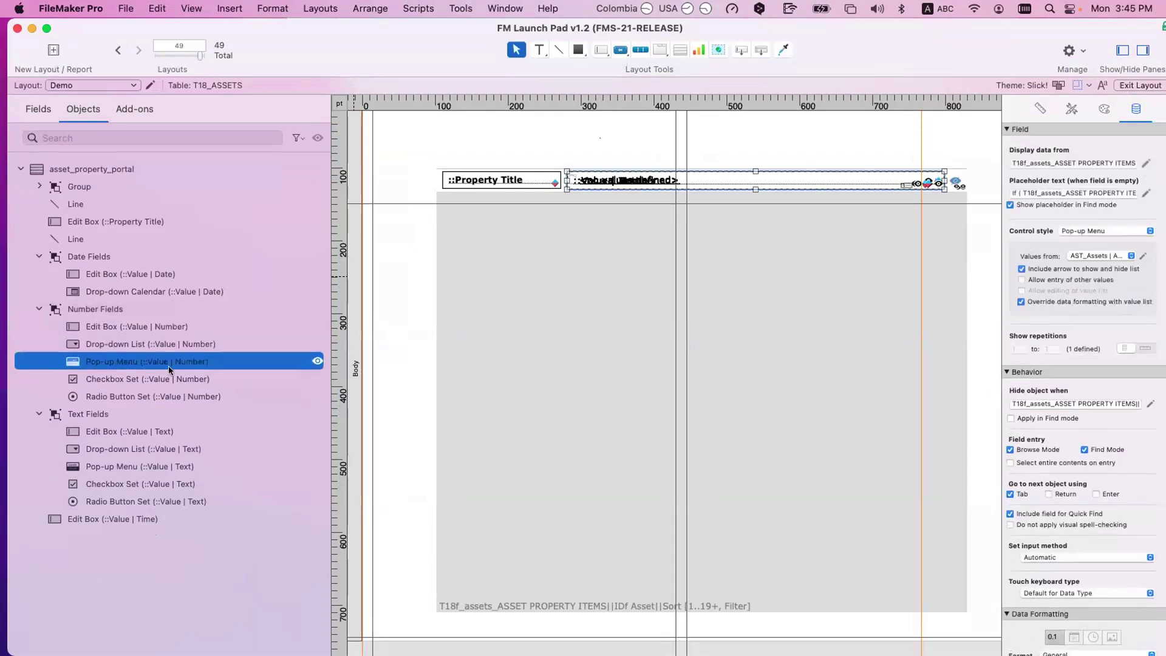
click(172, 381)
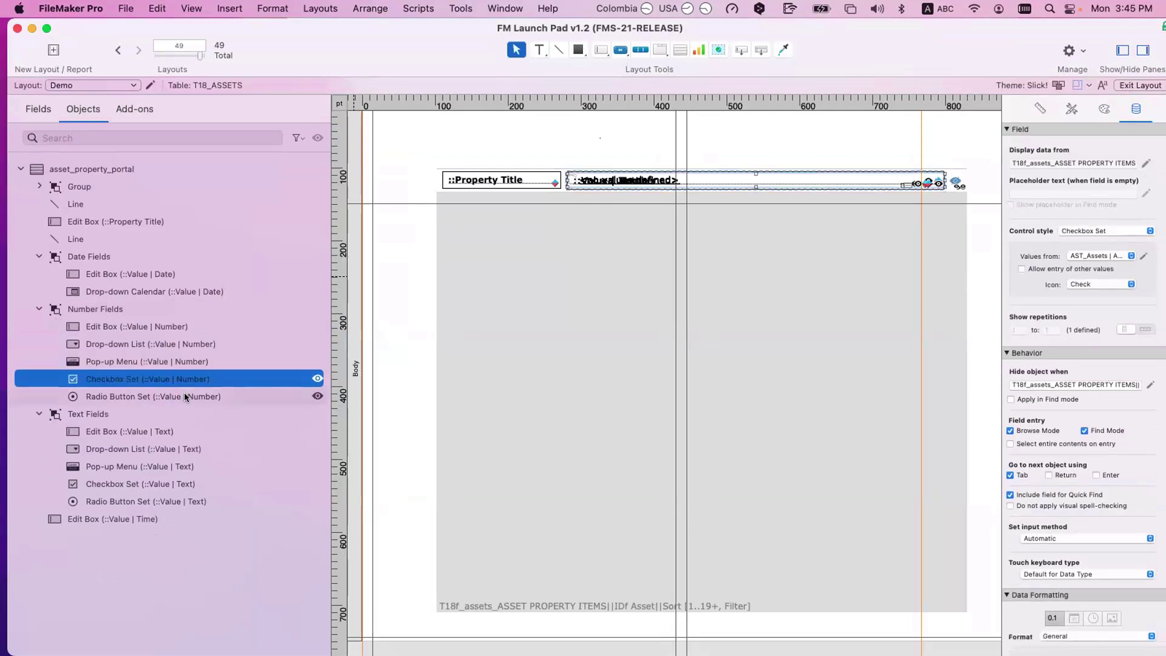
click(184, 396)
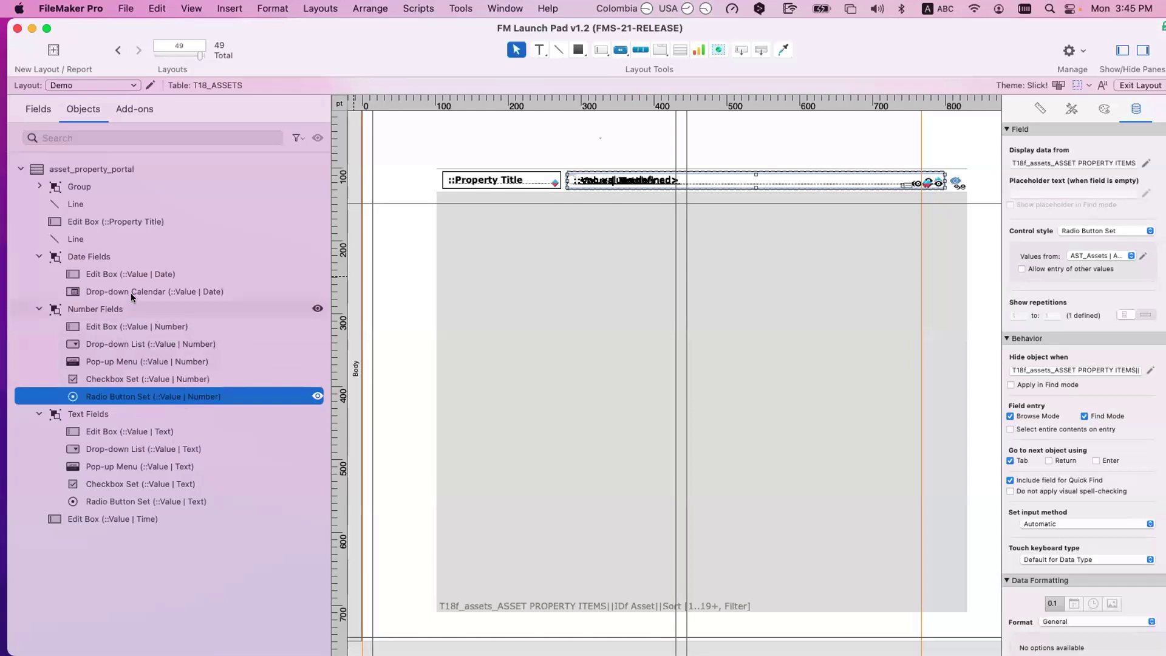
click(158, 426)
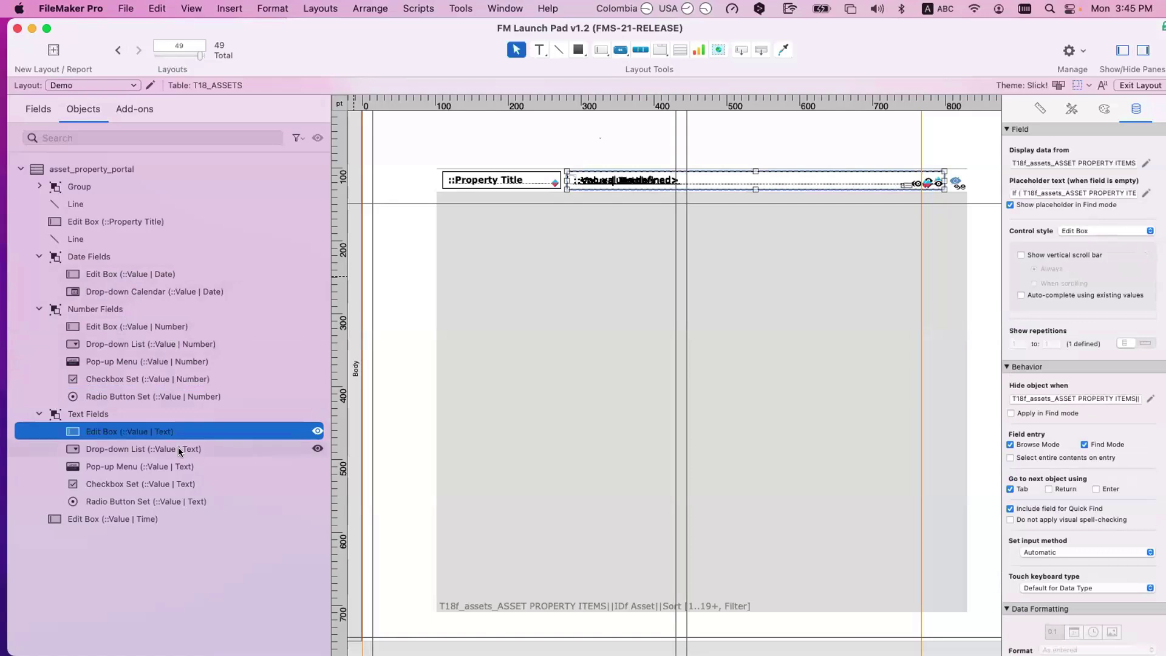
click(178, 447)
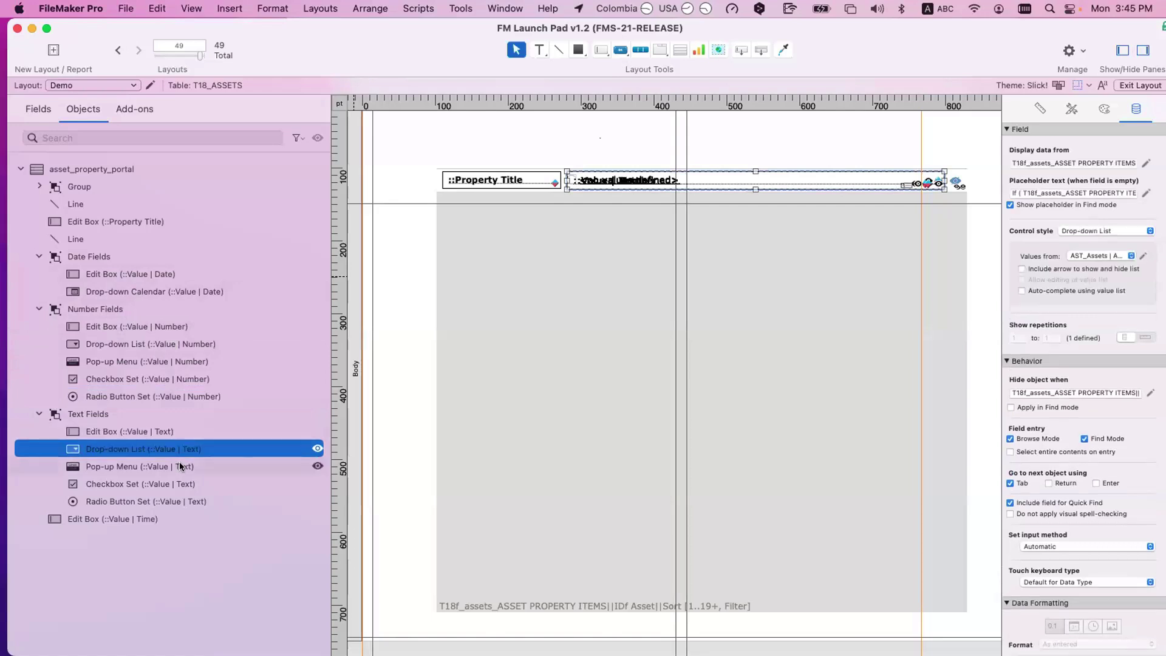
click(180, 466)
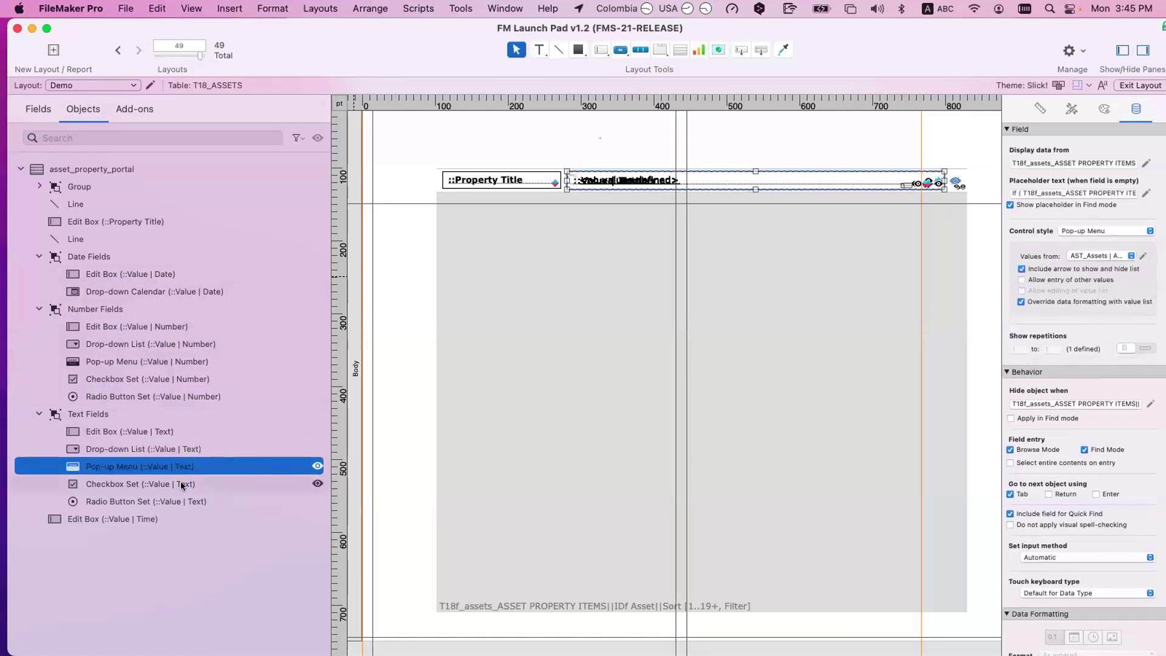
click(189, 489)
click(191, 499)
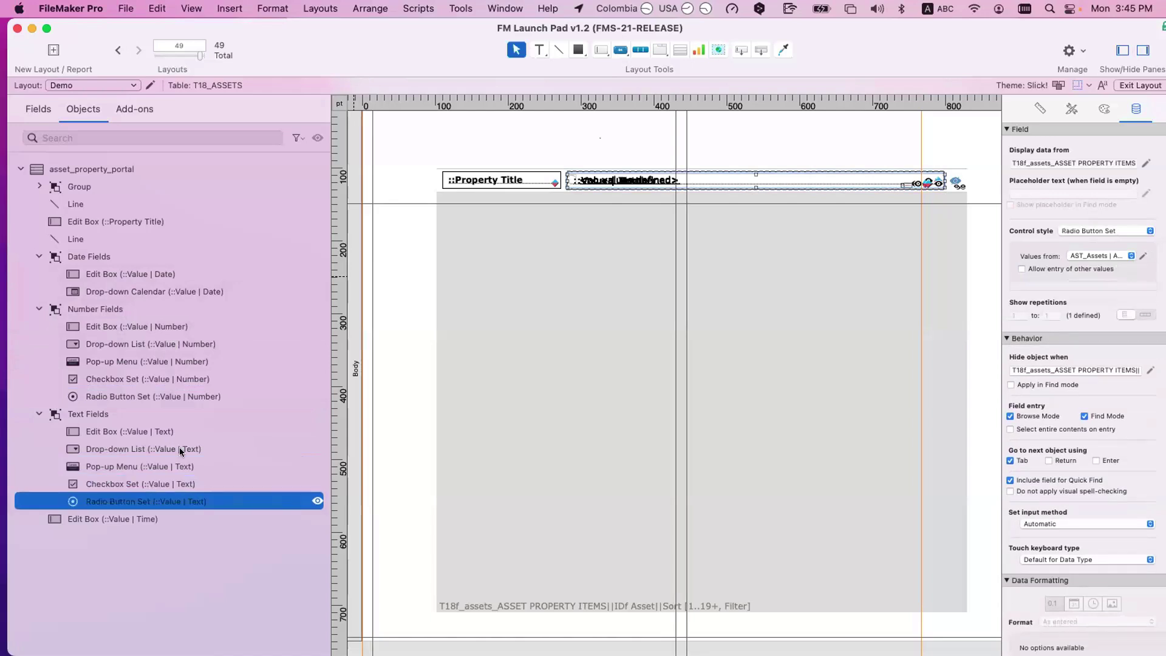
click(1079, 234)
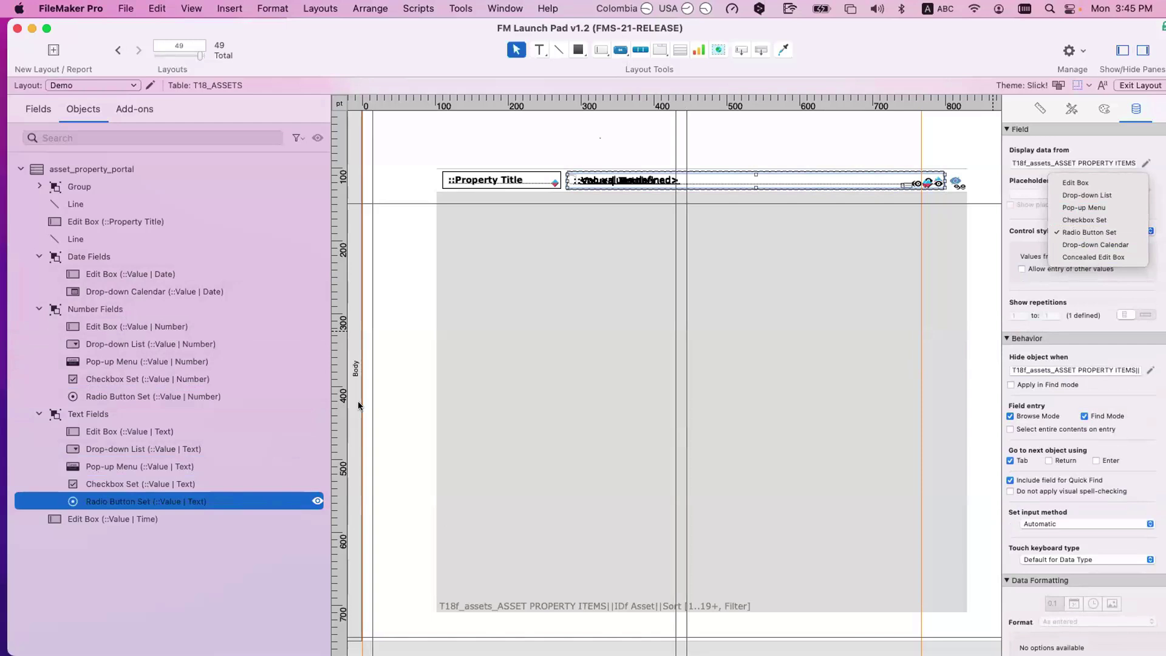
click(125, 286)
click(136, 292)
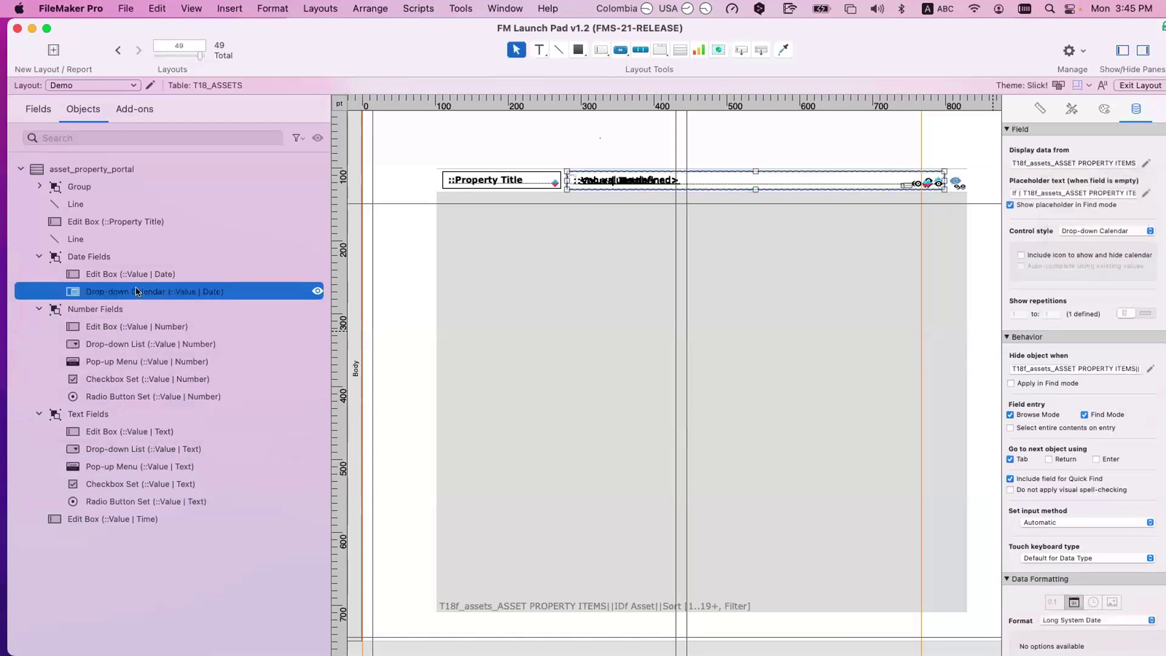
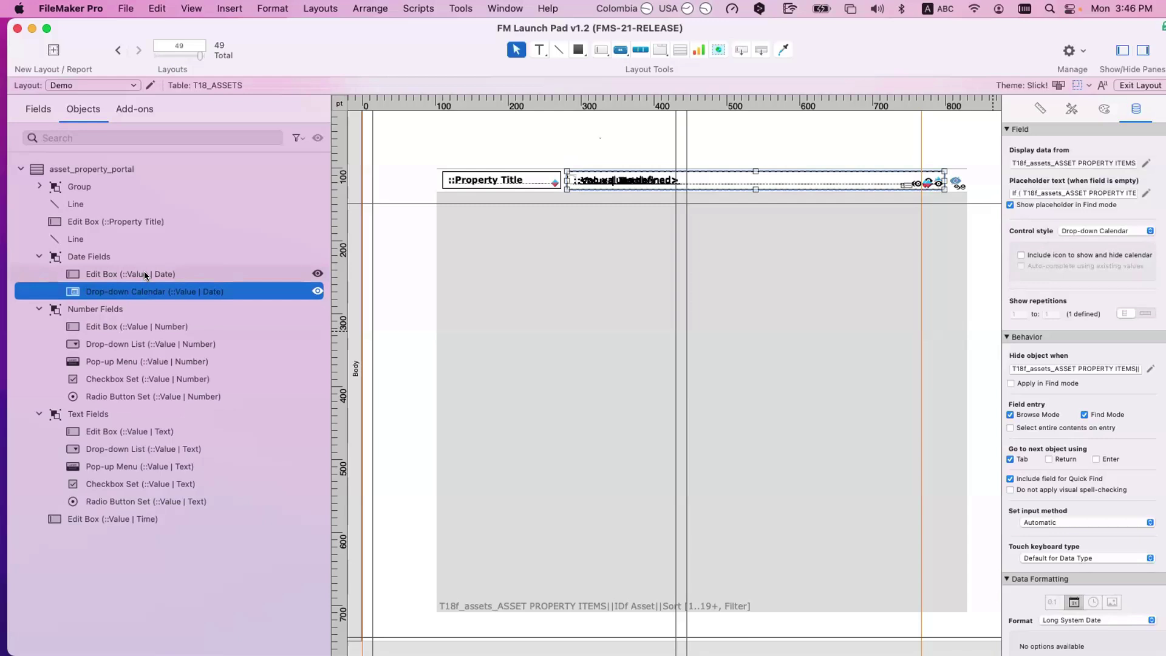
Step: Look over the date field's control styles, leave them unchanged, and select the Date Fields group
click(1128, 232)
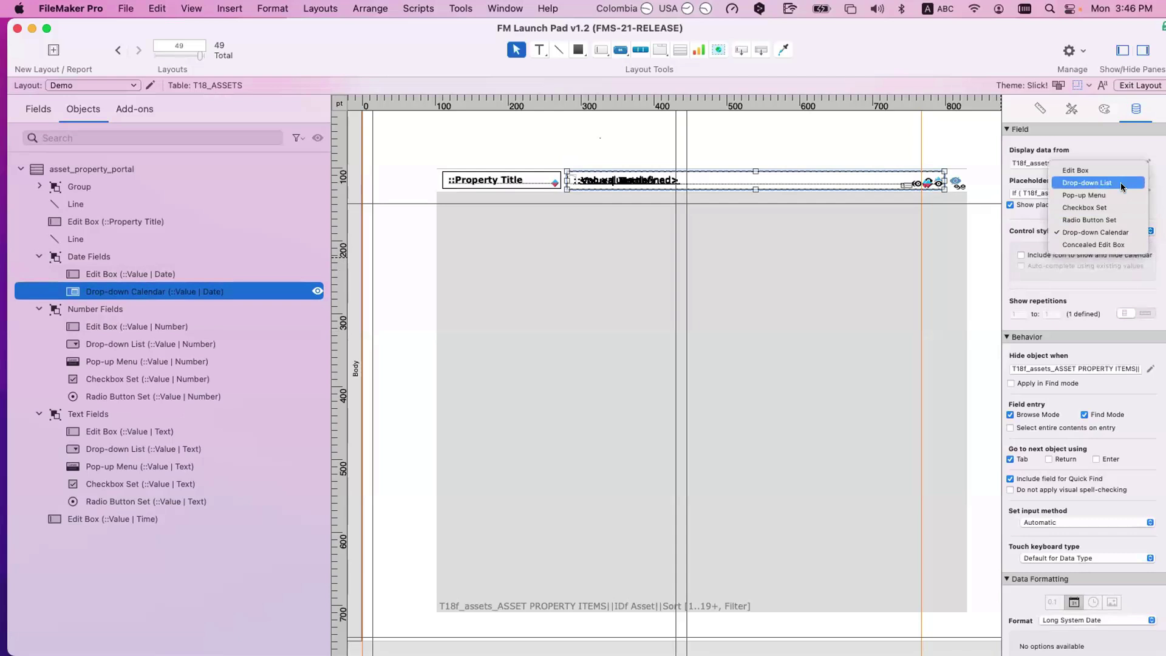
click(658, 294)
click(174, 276)
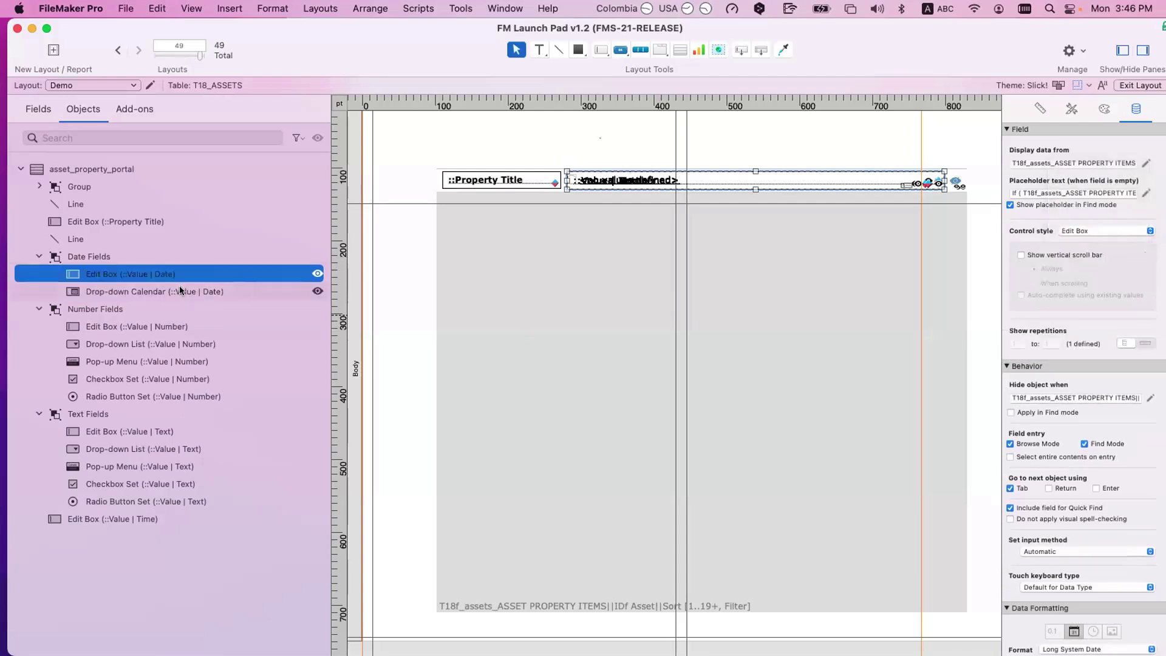
click(180, 291)
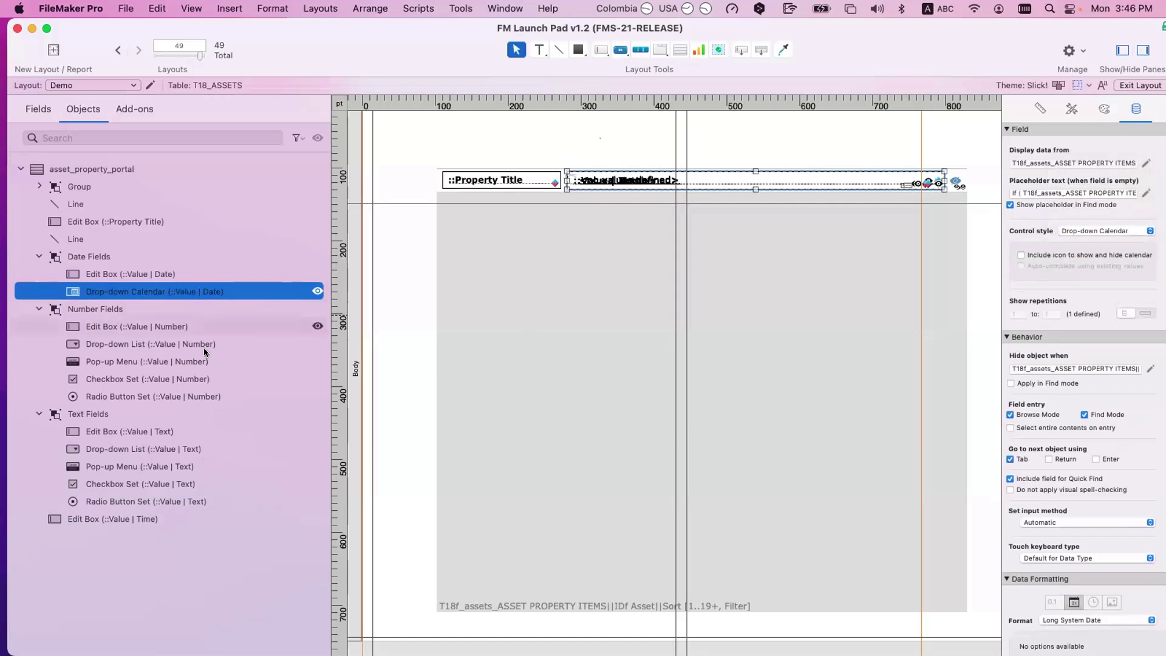
click(103, 256)
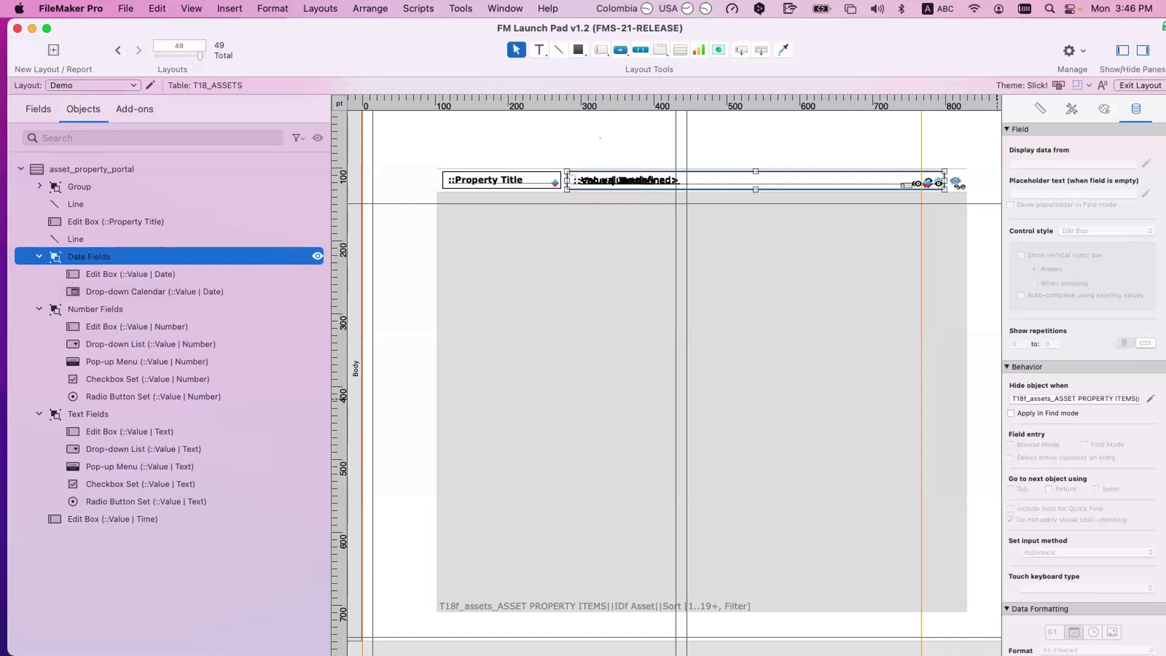
Step: Review the hide-object-when calculations of the Date Fields and Number Fields groups without saving
click(1150, 399)
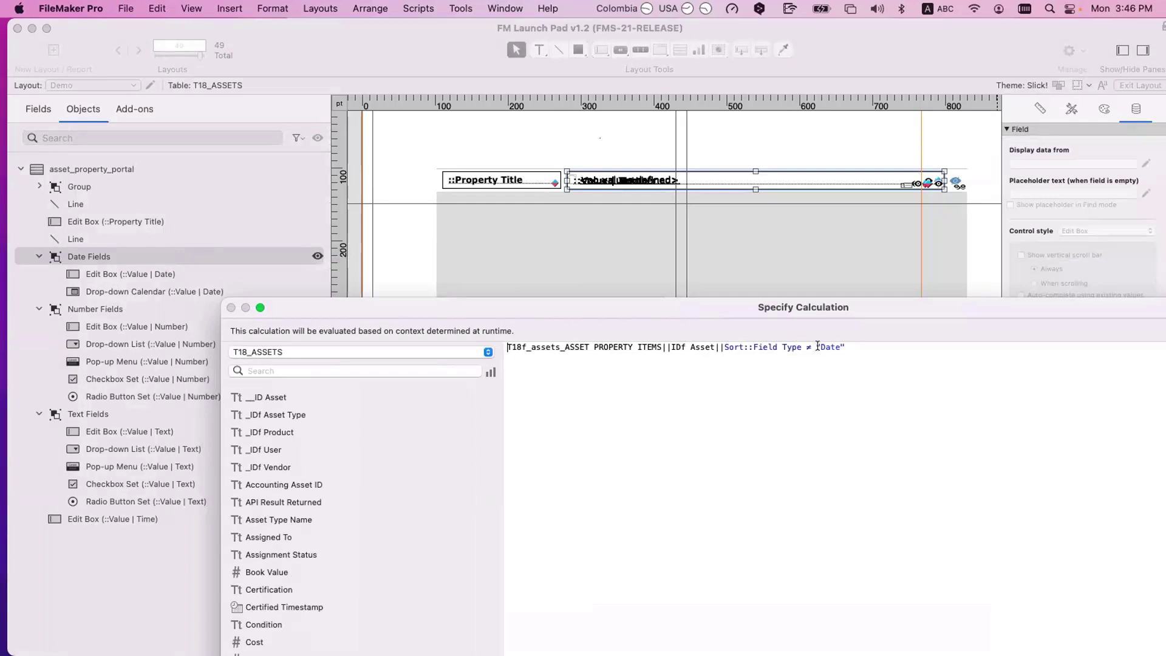
text(``)
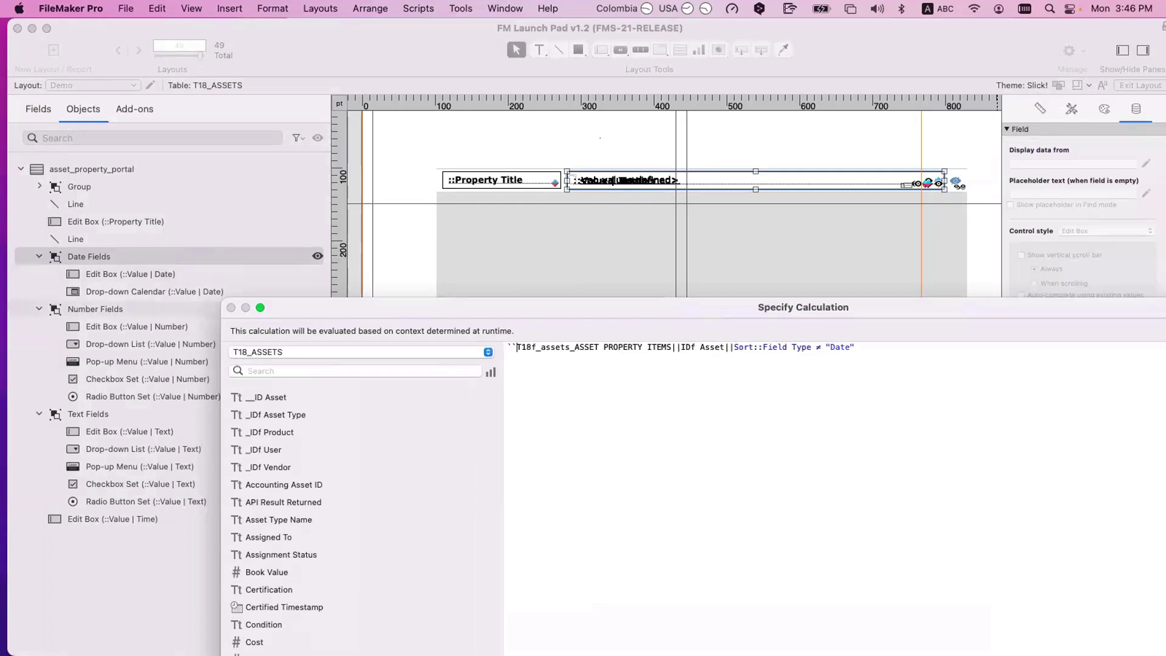
key(Escape)
click(136, 326)
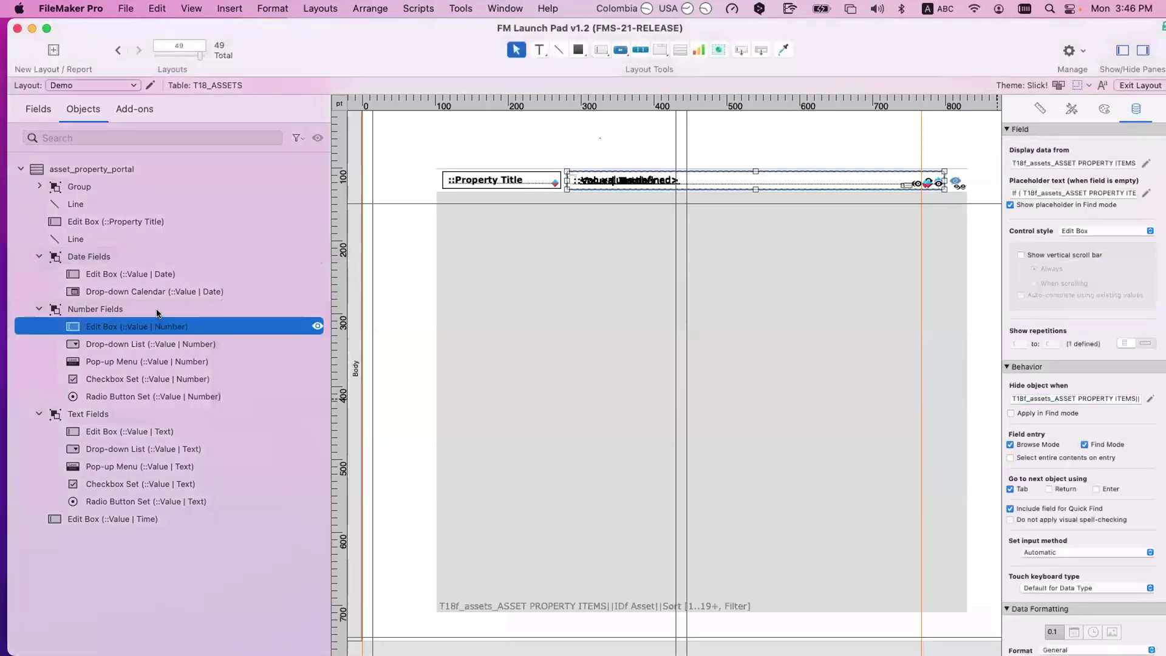
click(156, 311)
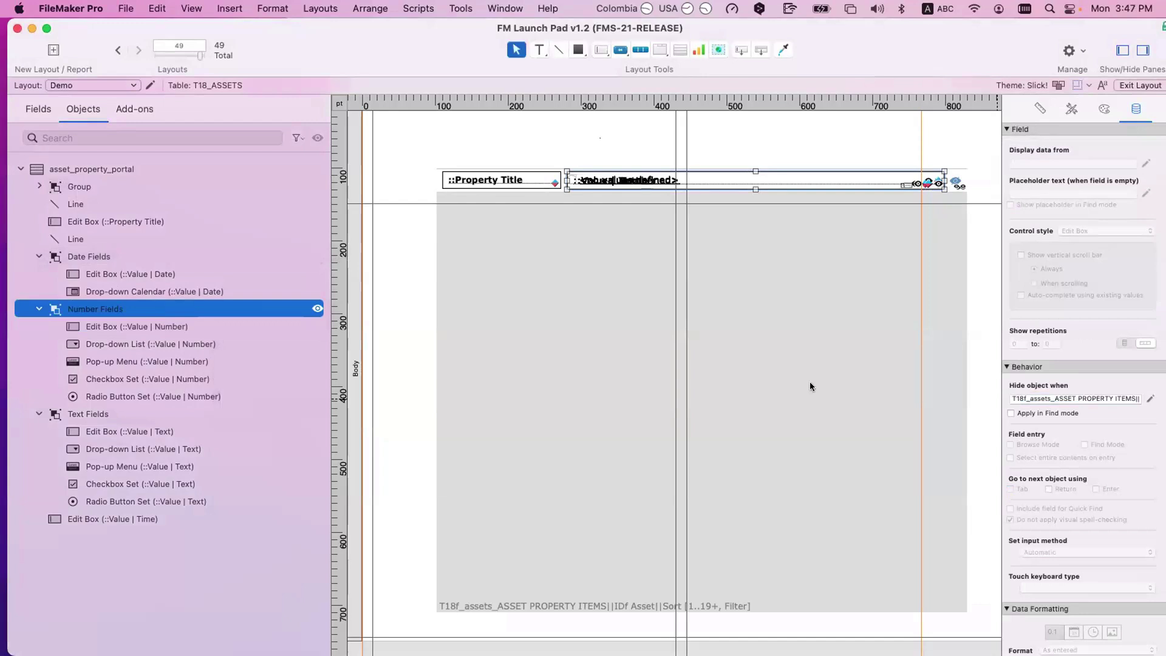
click(1148, 397)
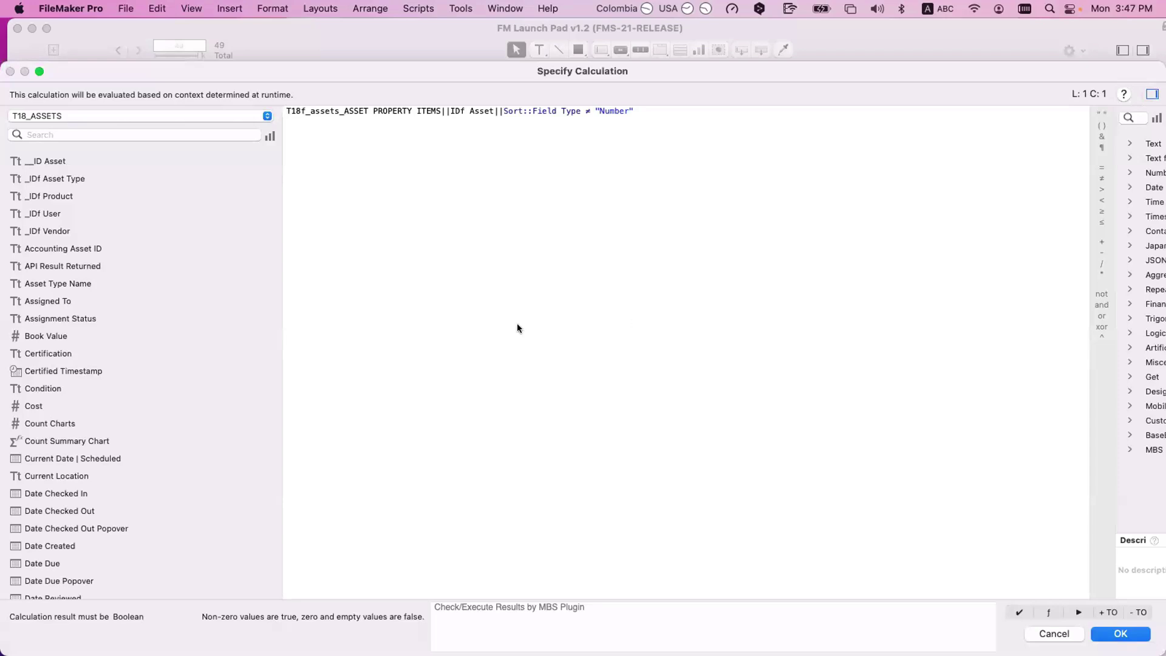
key(Escape)
Step: Check the time edit box's hide condition, then switch to the Launch Pad property fields window
click(88, 414)
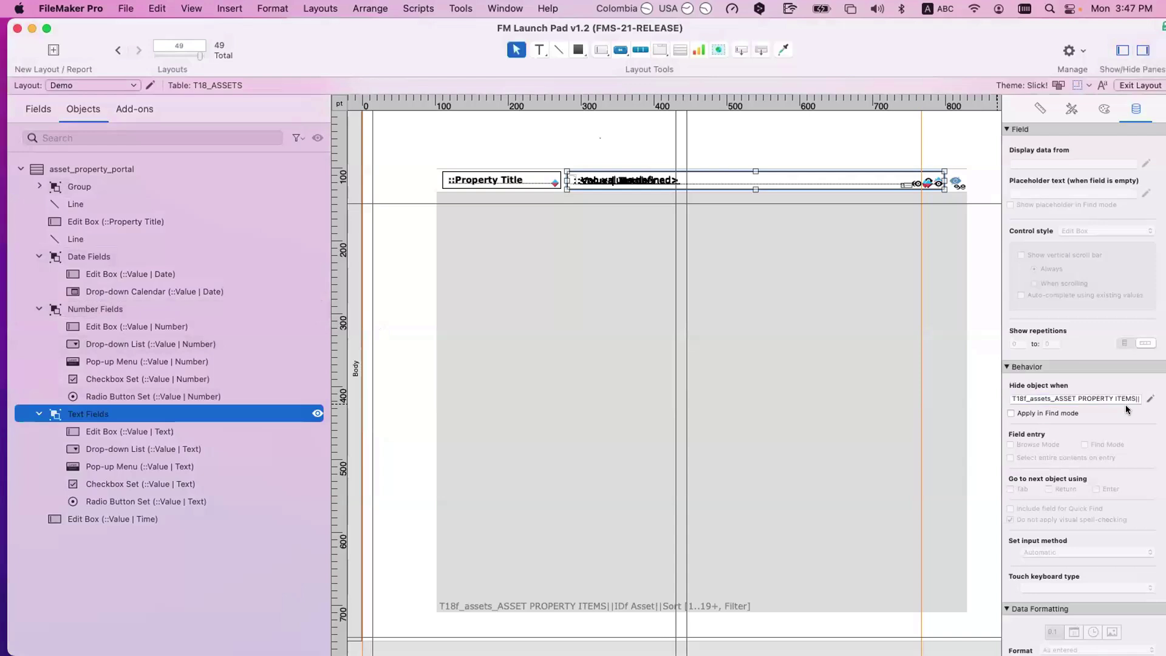
click(192, 515)
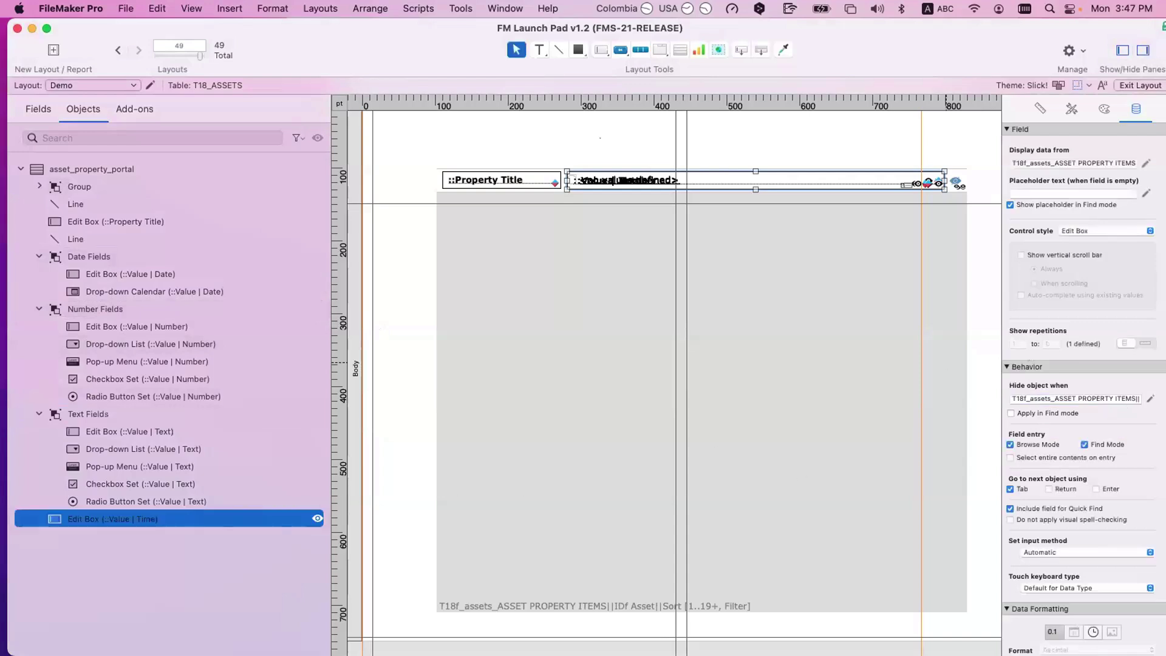
click(1151, 398)
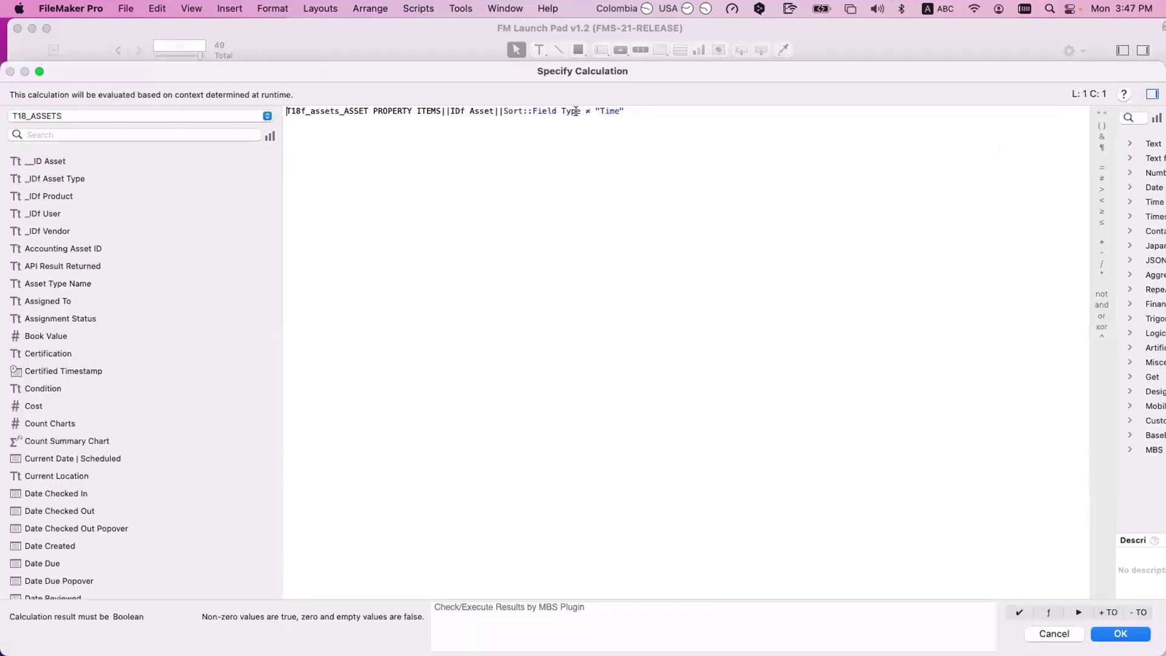
key(Return)
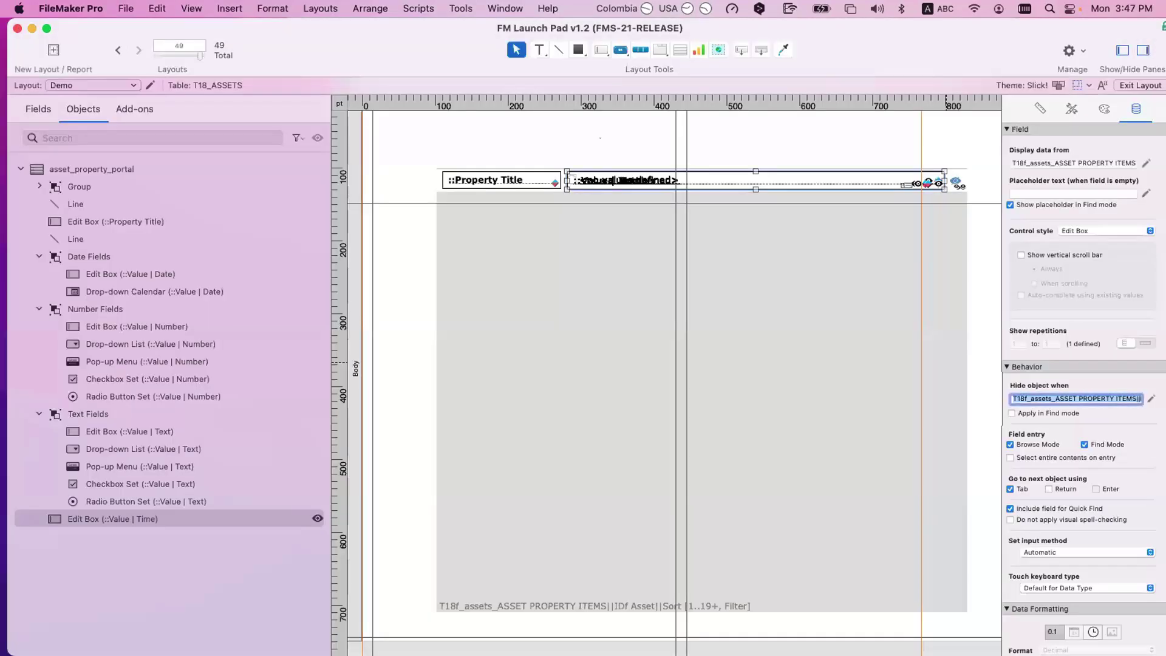
key(super+m)
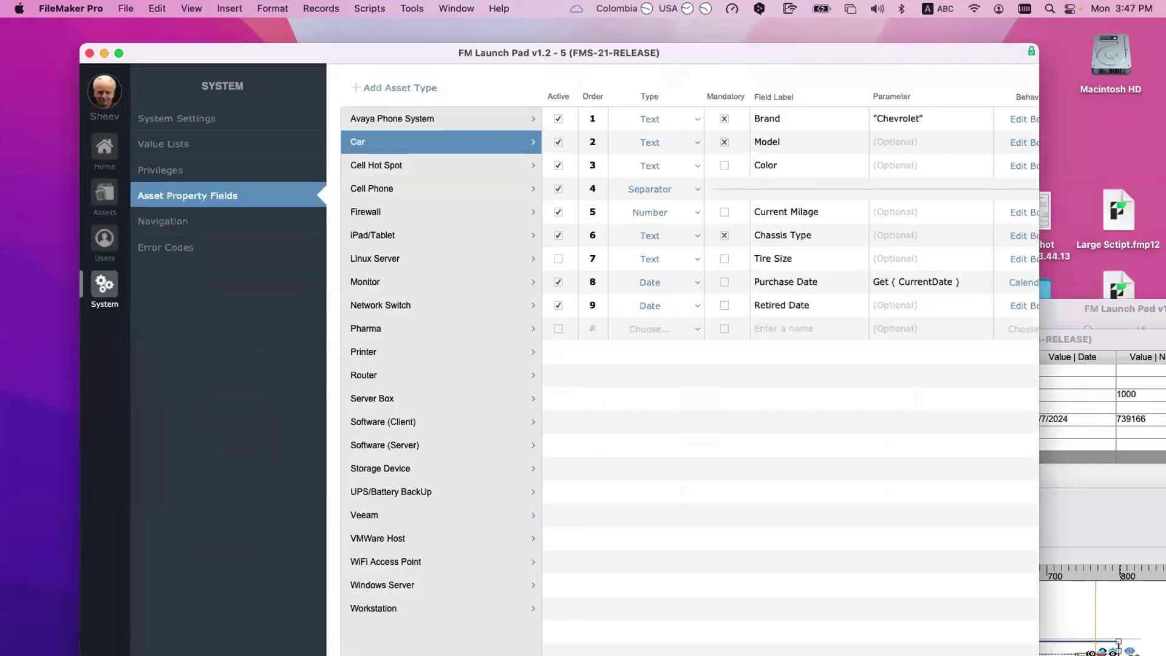
Step: Leave Chassis Type's type unchanged, then bring the layout window forward and fill the screen
click(655, 234)
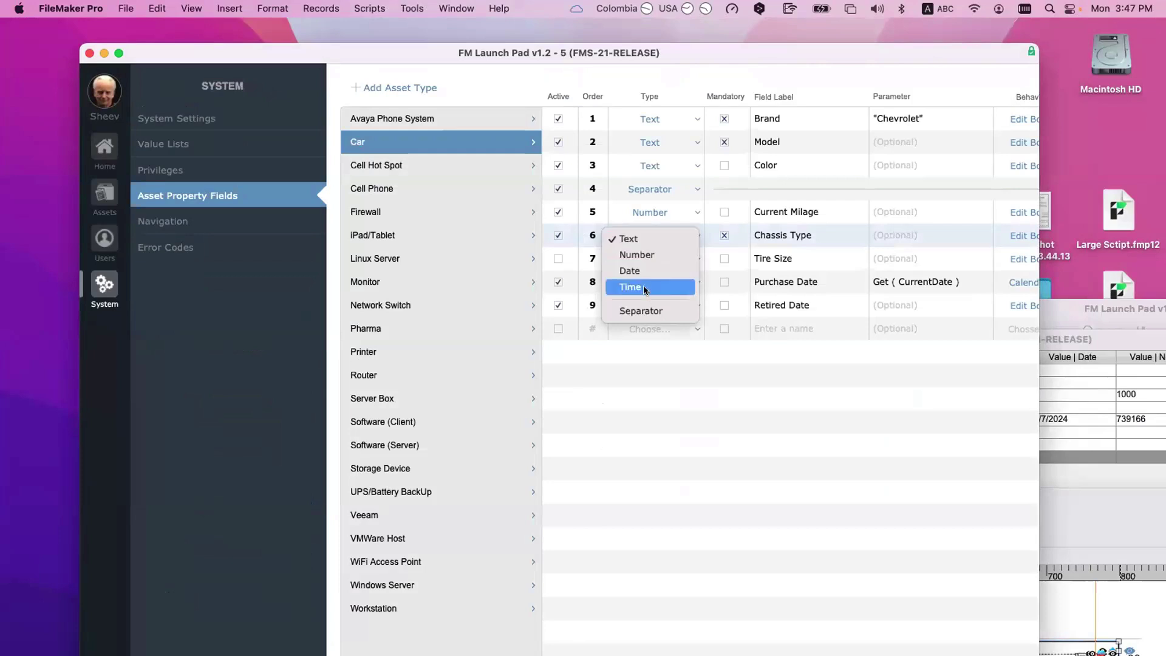
click(706, 381)
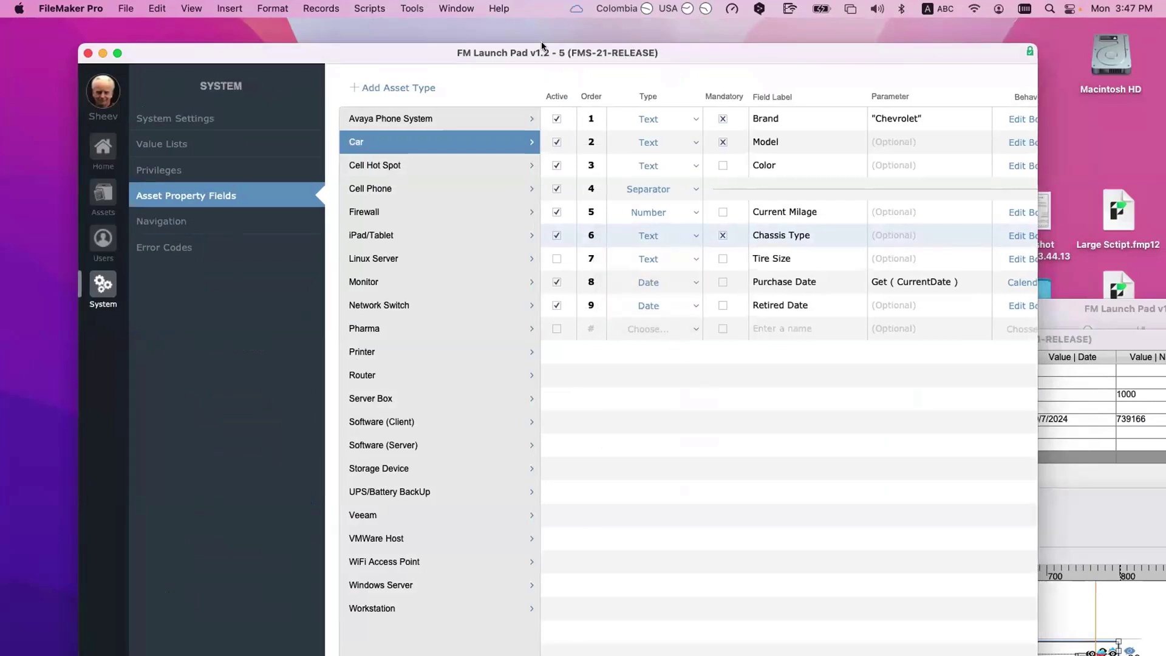
drag(541, 41, 450, 29)
click(1037, 508)
key(ctrl+alt+Return)
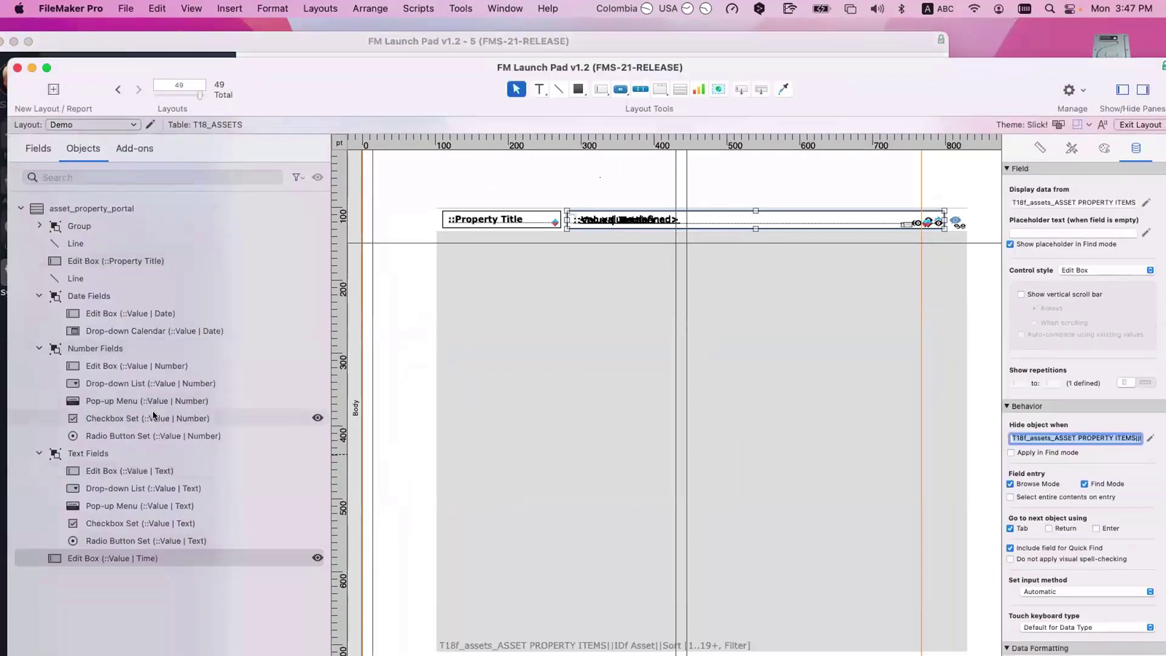
Step: Step through the portal's Date, Number and Text field groups and the time edit box in Objects
click(121, 297)
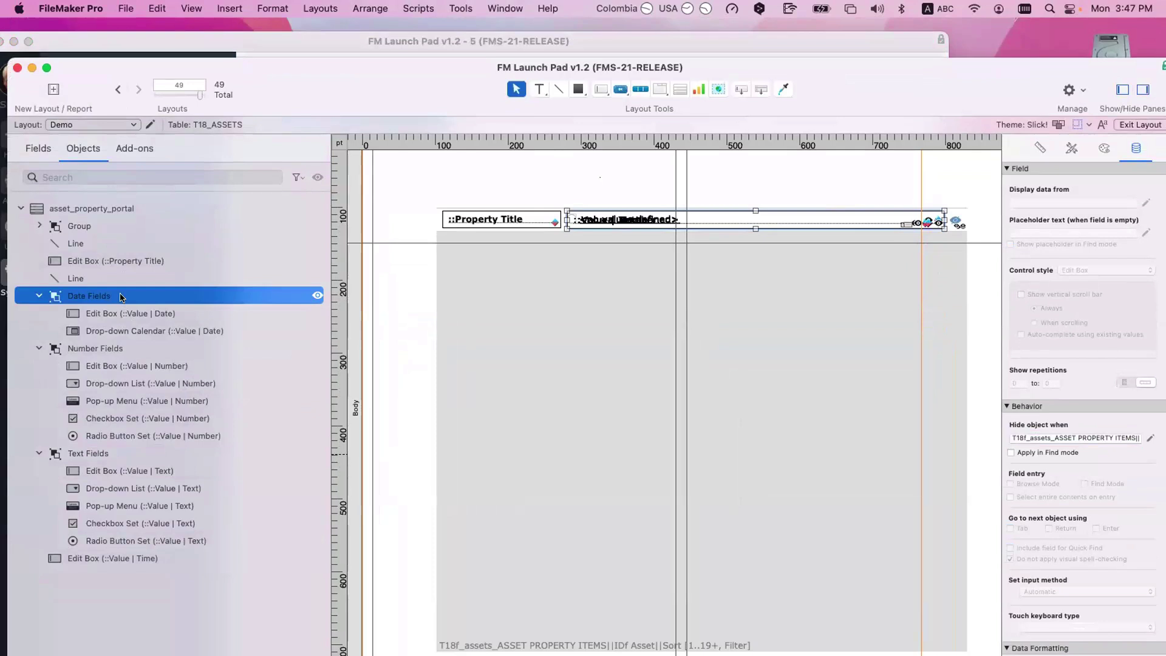
click(135, 314)
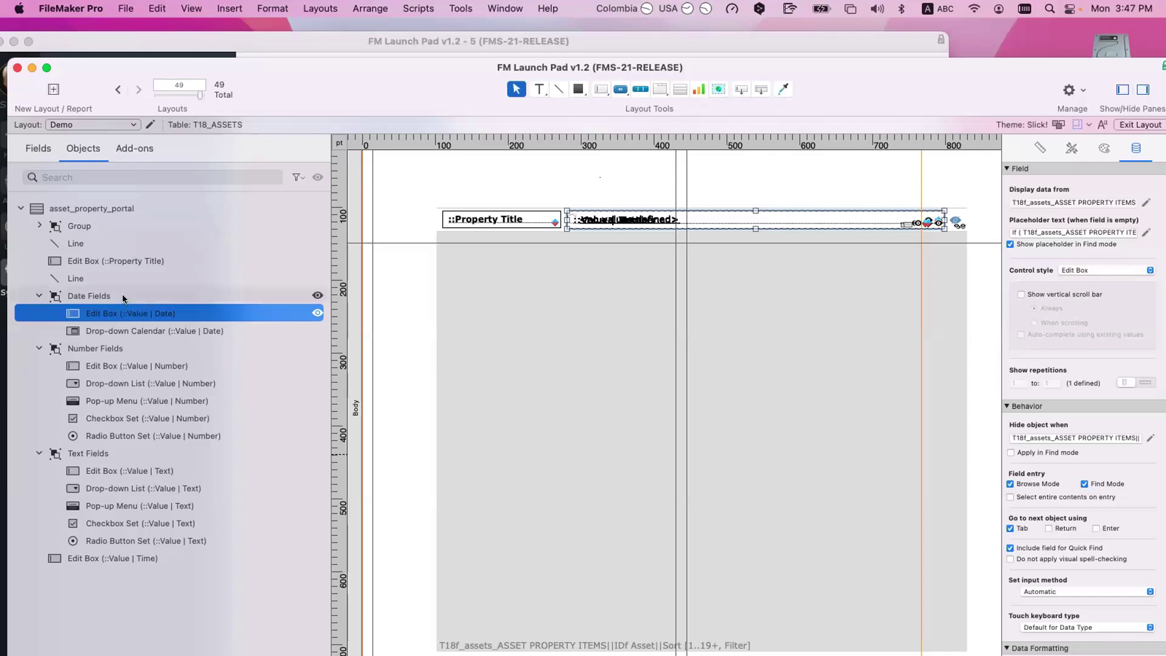
click(124, 298)
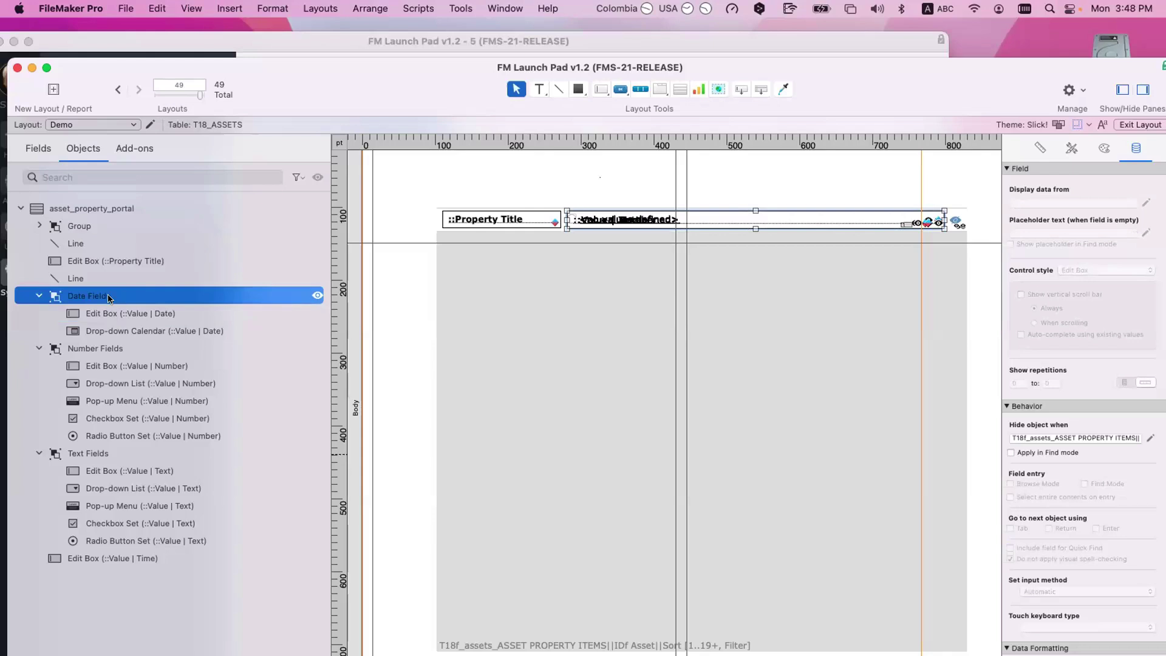
click(97, 349)
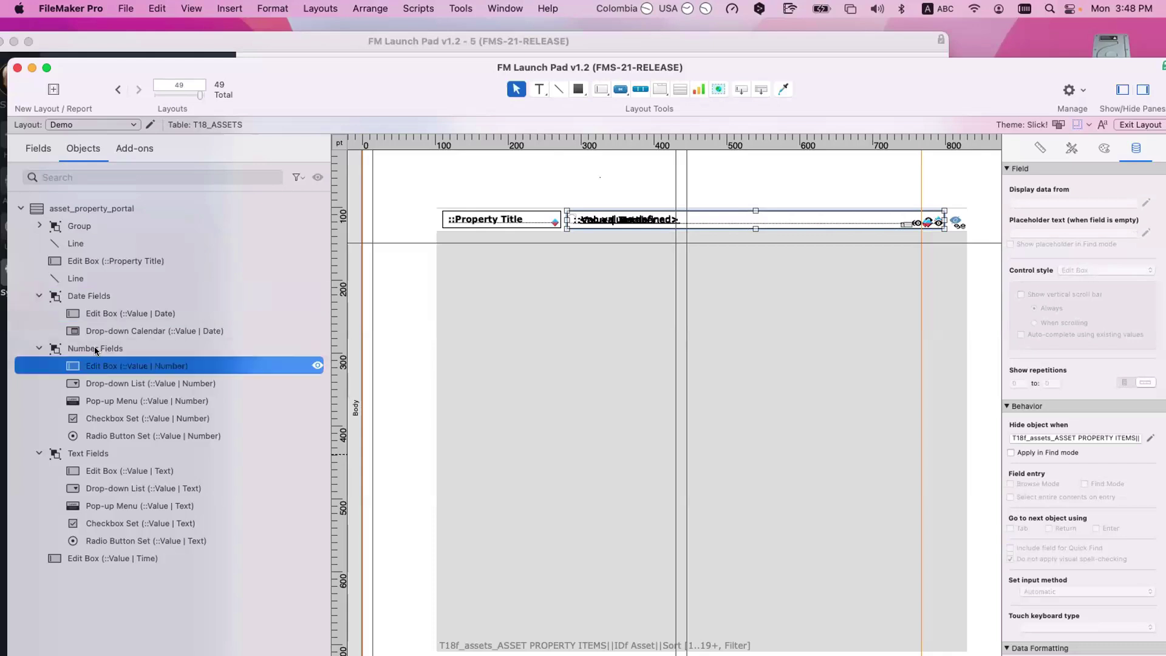
click(105, 455)
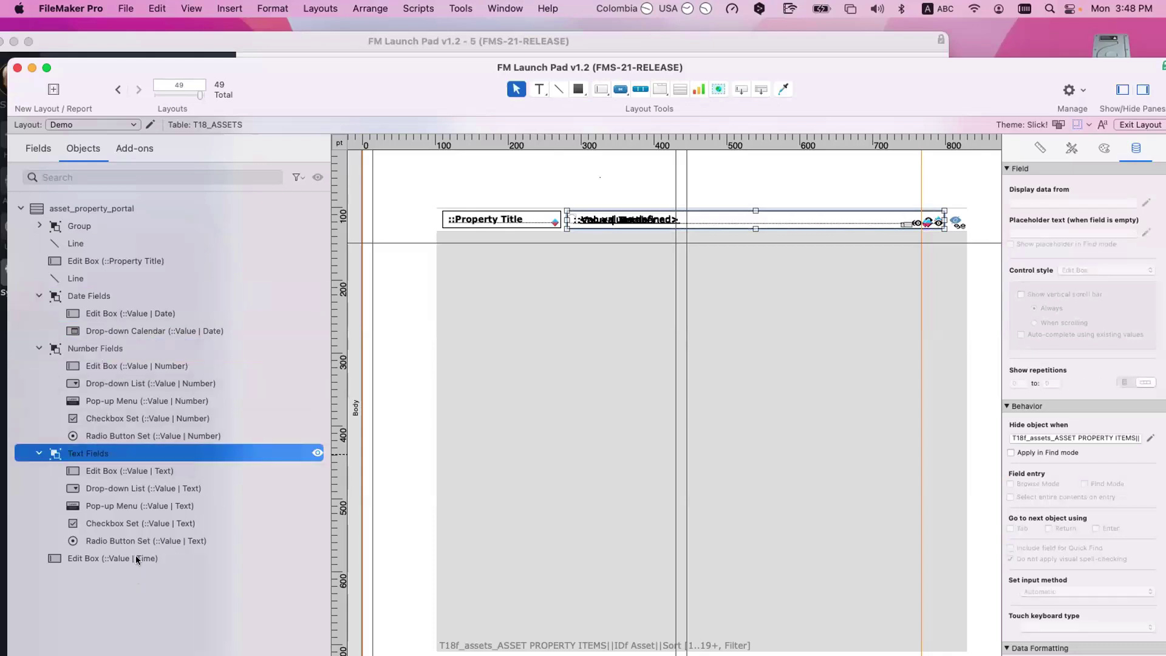
click(139, 558)
click(121, 294)
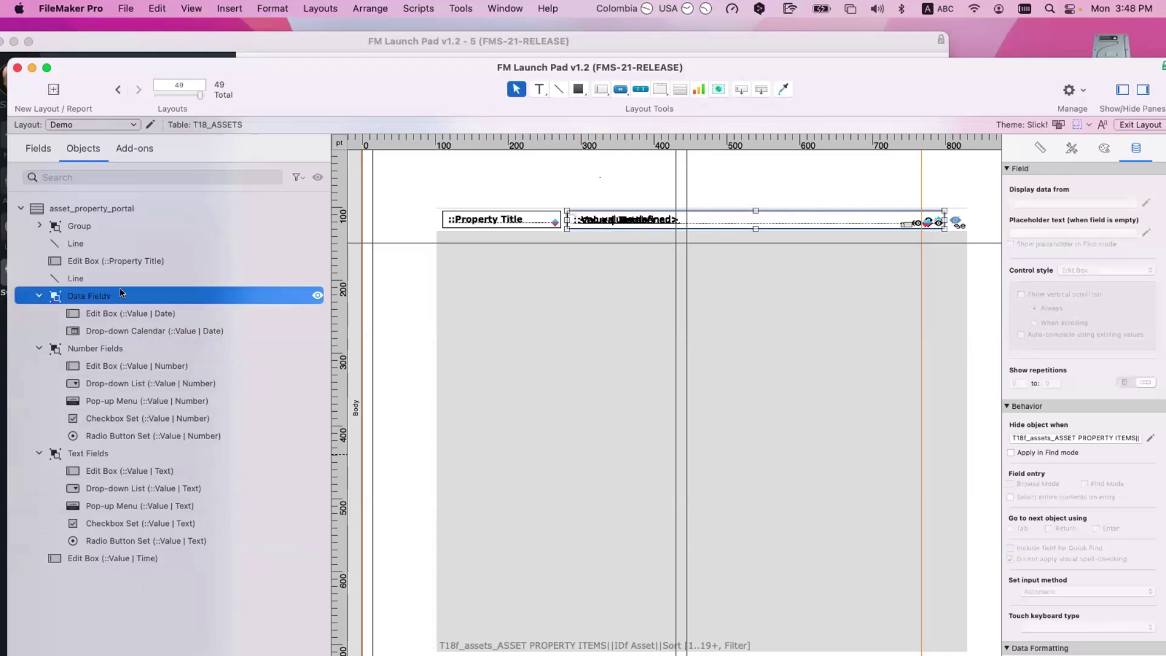
Step: Review the hide conditions on the date edit box and drop-down calendar fields
click(144, 313)
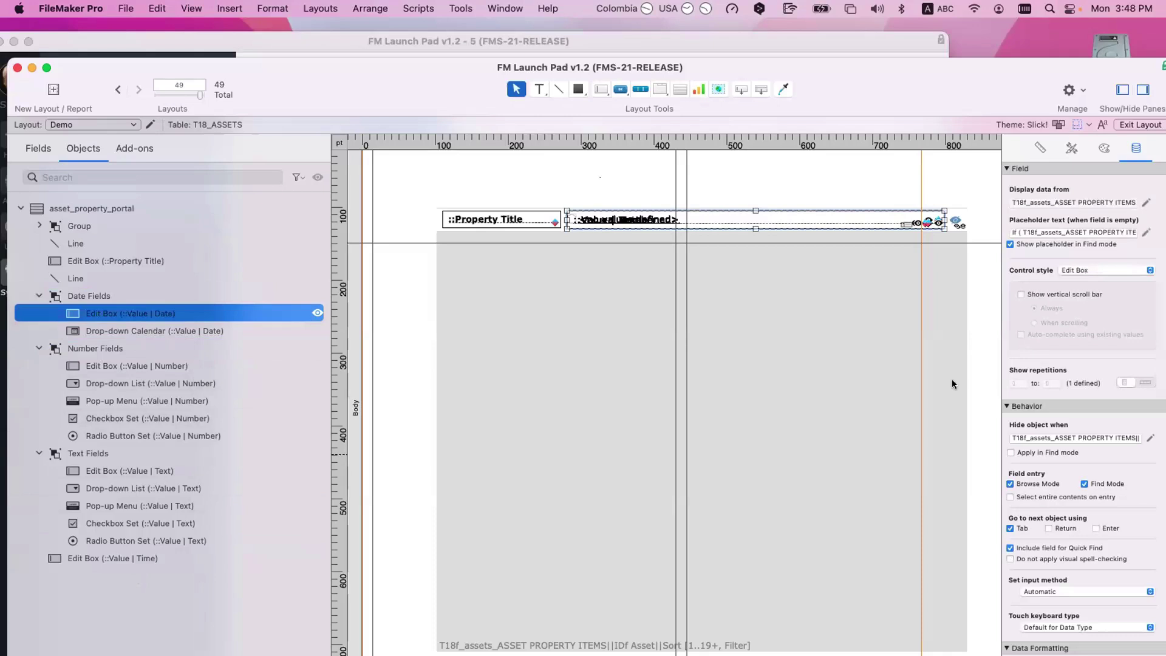
click(1147, 438)
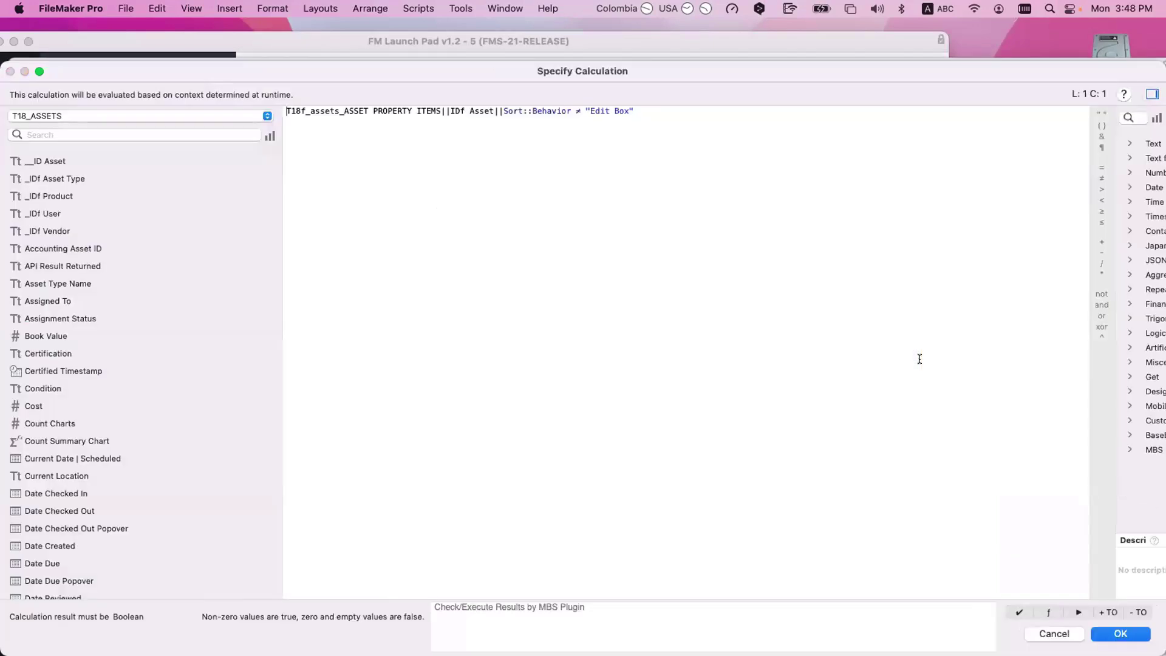
key(Escape)
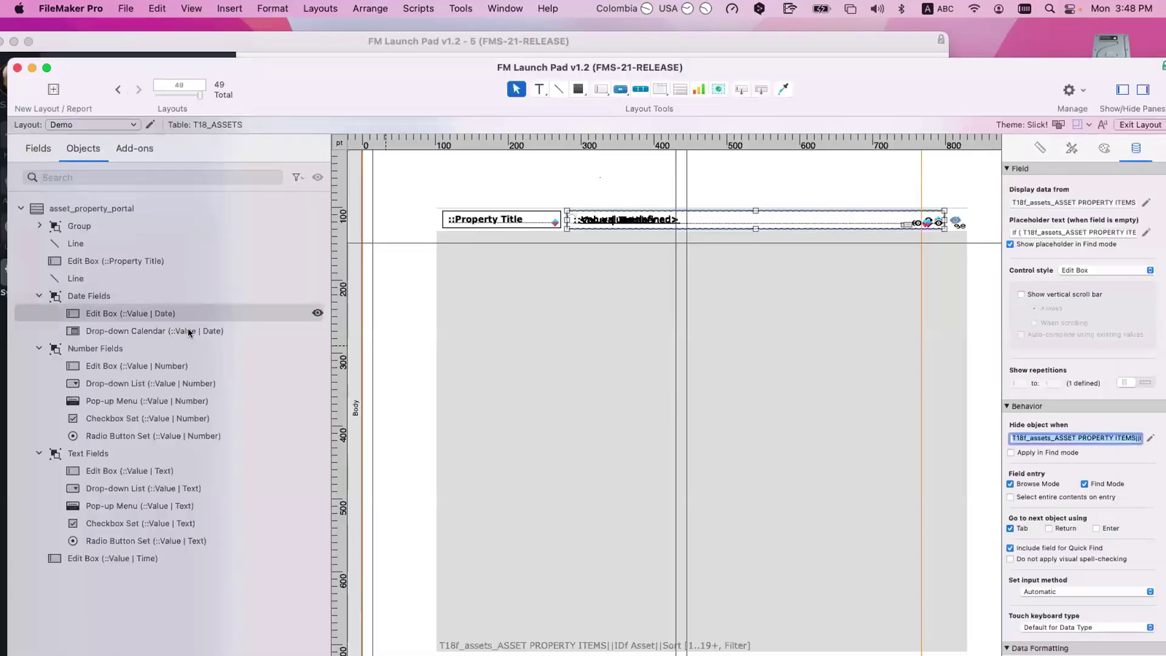
click(187, 331)
scroll(1047, 425, down, 1)
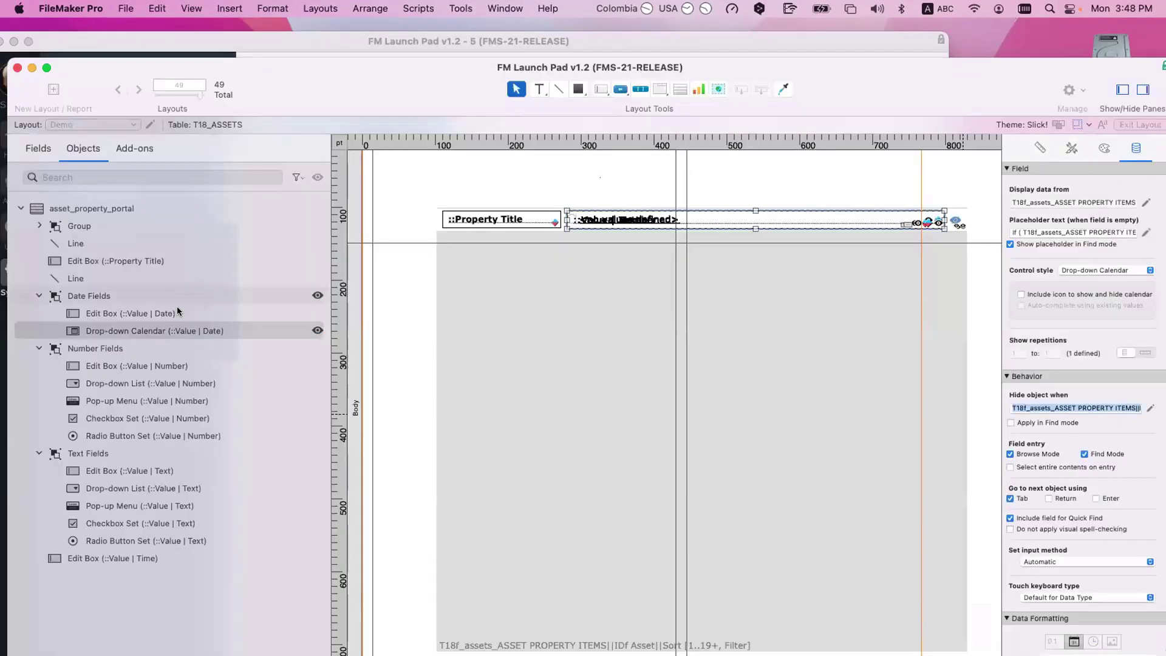
click(177, 311)
click(1148, 436)
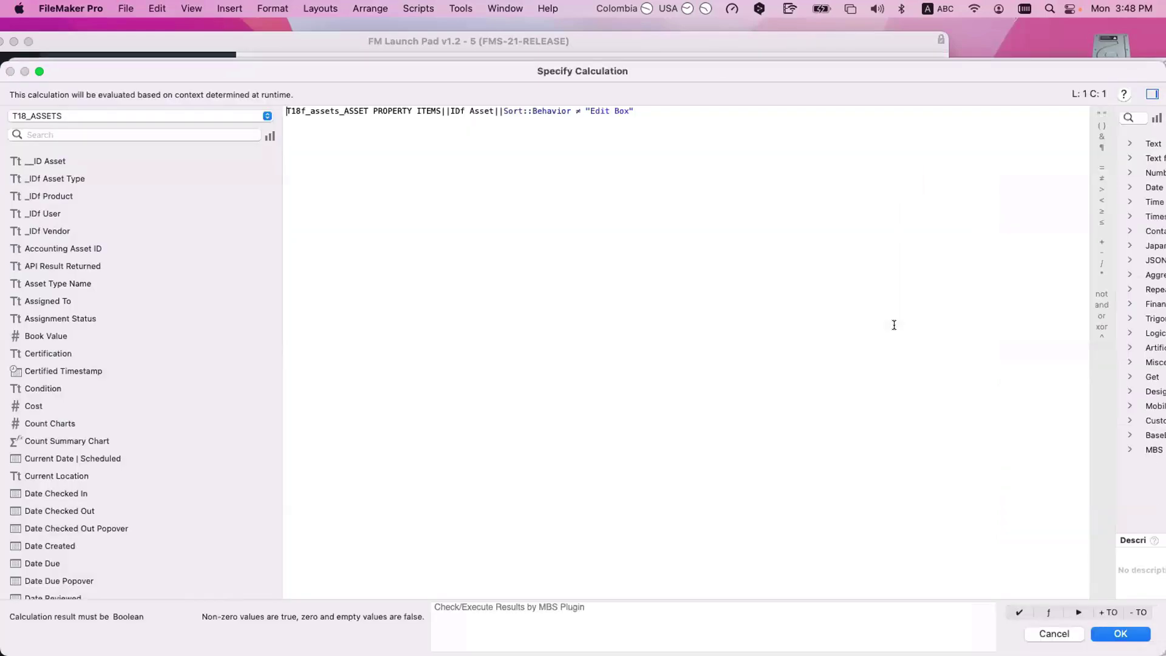
key(Return)
Step: Step through the Number Fields objects, then bring the Asset Property Fields window forward
click(214, 367)
key(Return)
click(182, 384)
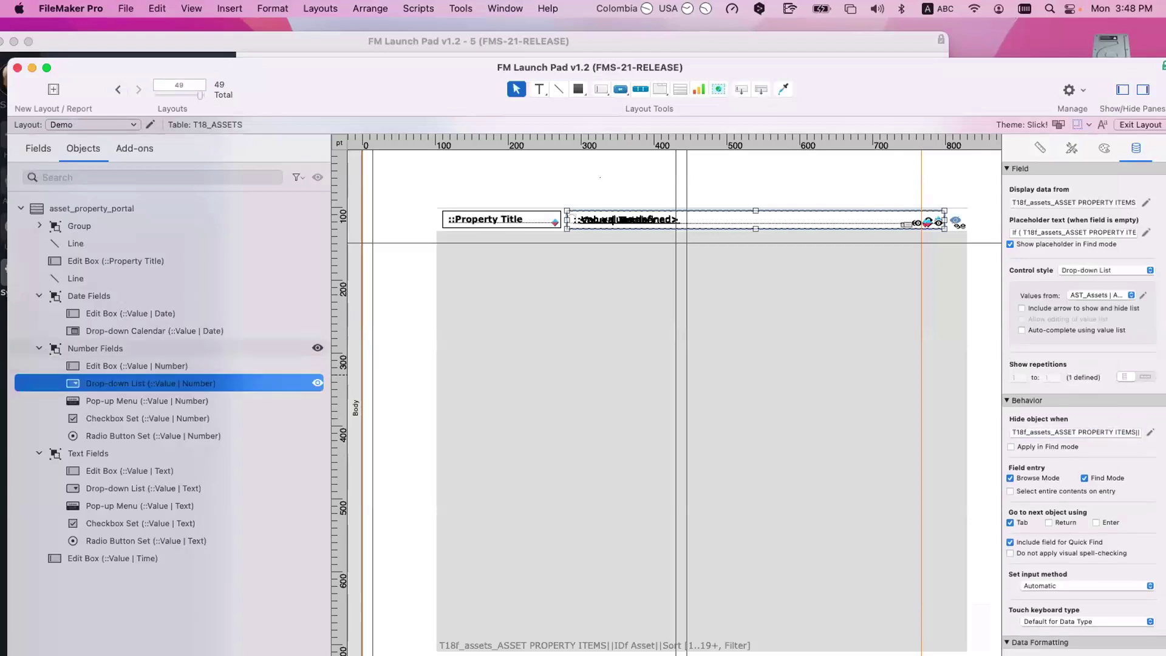
click(95, 348)
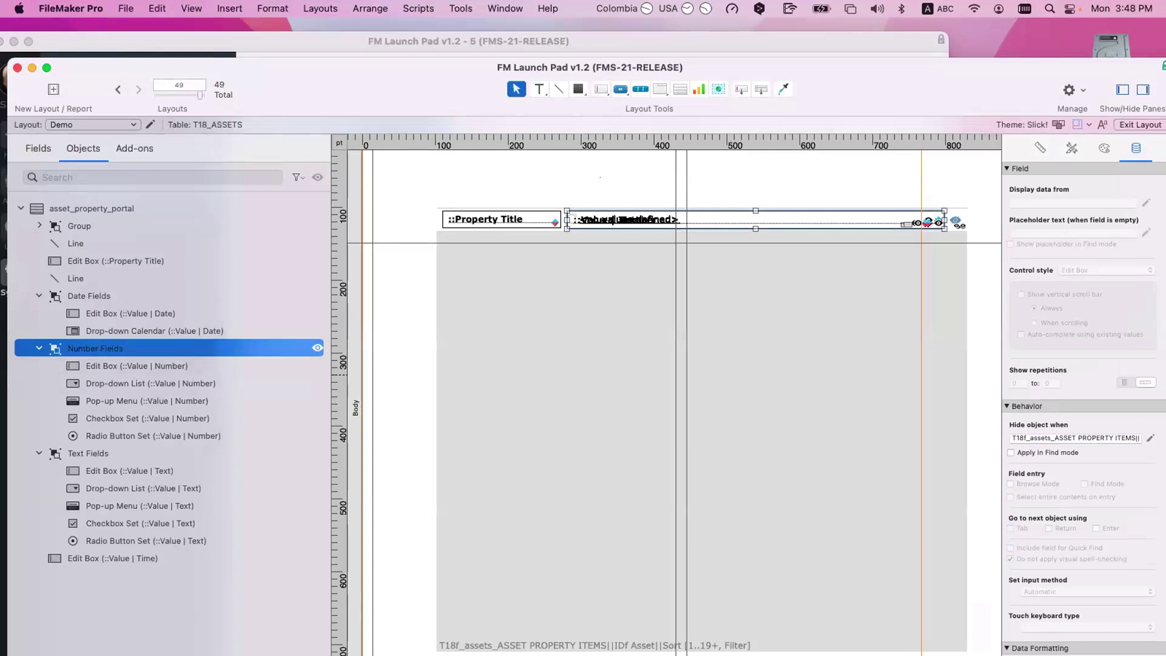
key(Down)
key(Down)
key(Down)
key(Down)
key(Down)
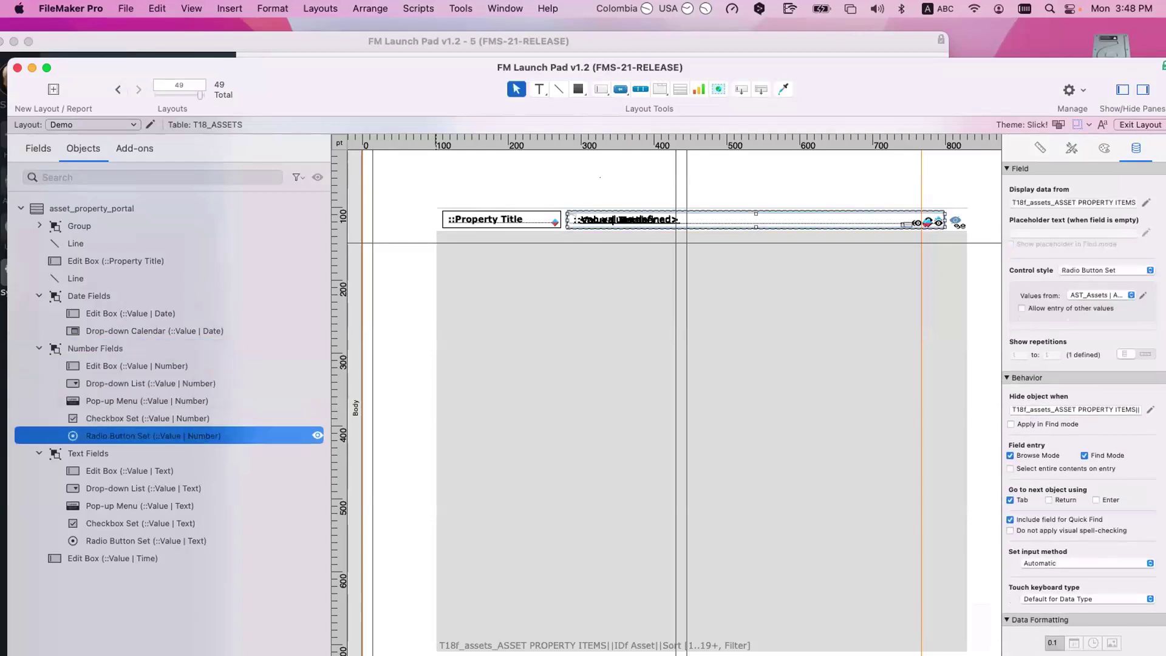
key(super+grave)
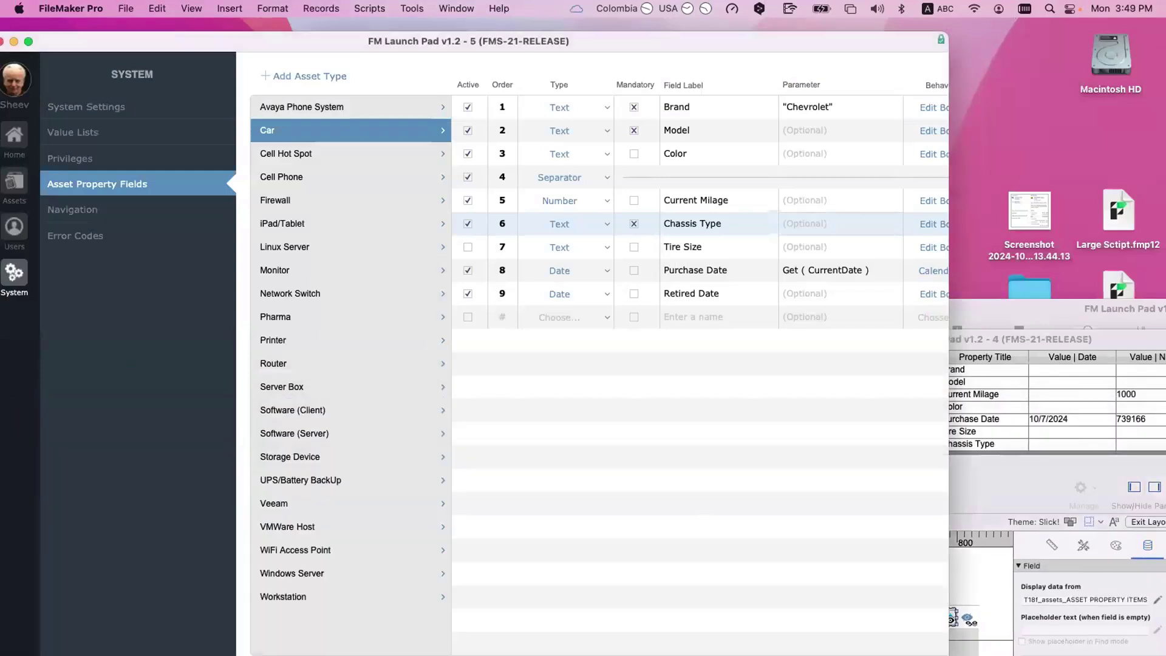
Step: Leave Brand's behavior unchanged, reactivate the layout window, and select the Edit Box (::Value | Number) object
scroll(850, 182, right, 3)
click(862, 107)
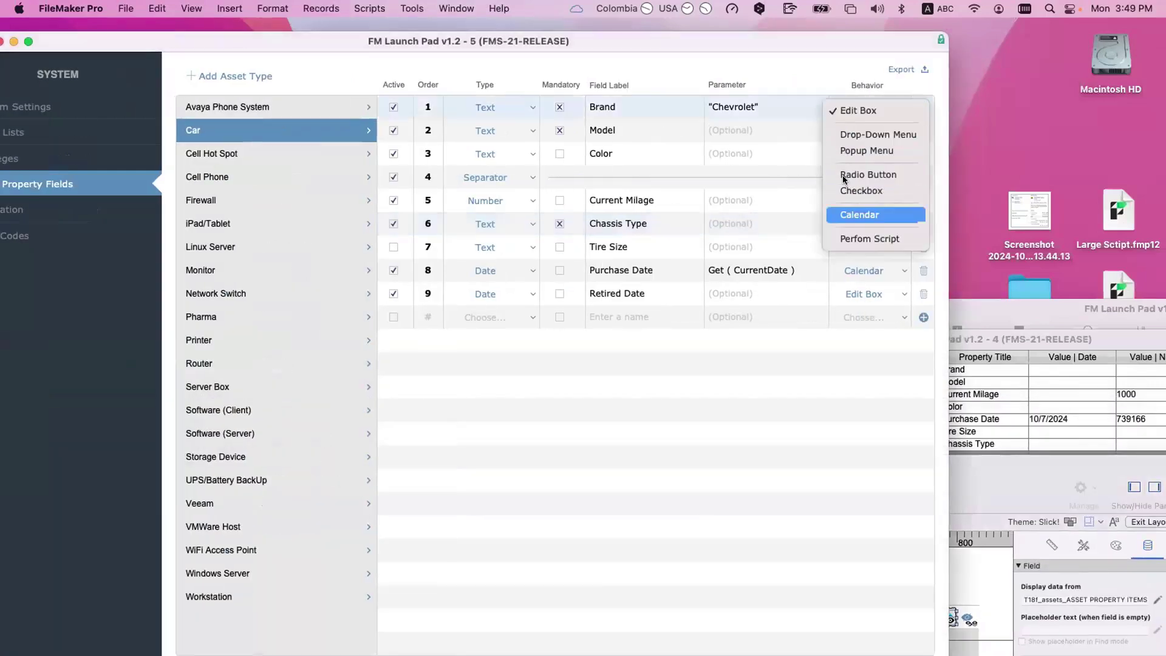
click(507, 116)
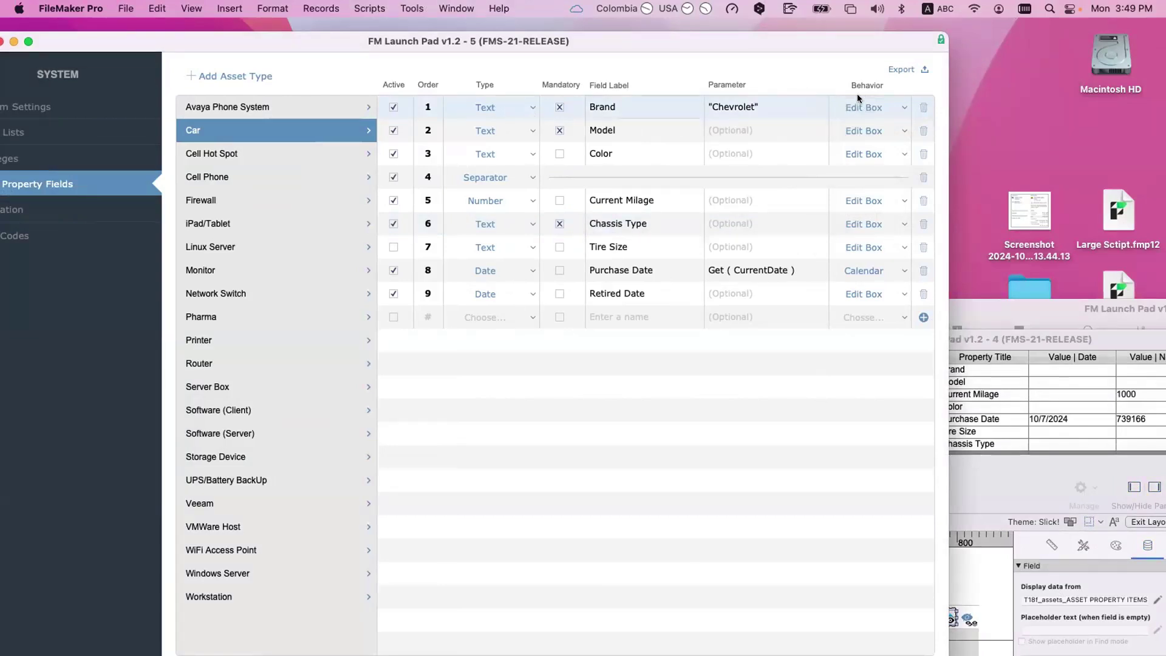
drag(1041, 468, 1000, 102)
click(819, 252)
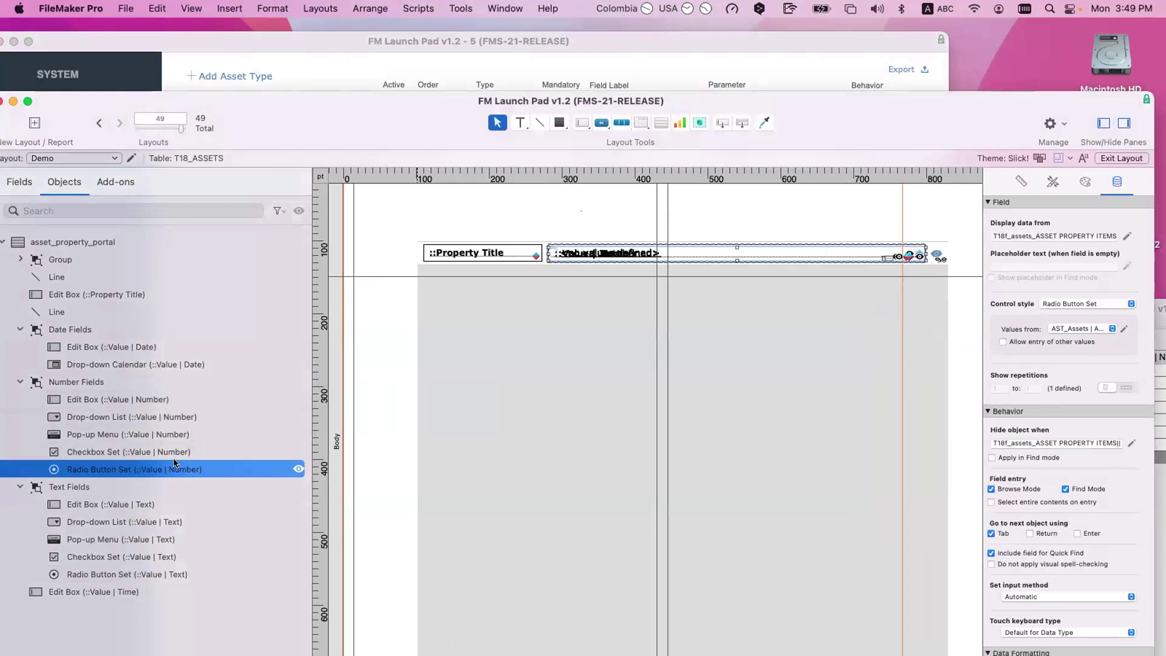
click(162, 403)
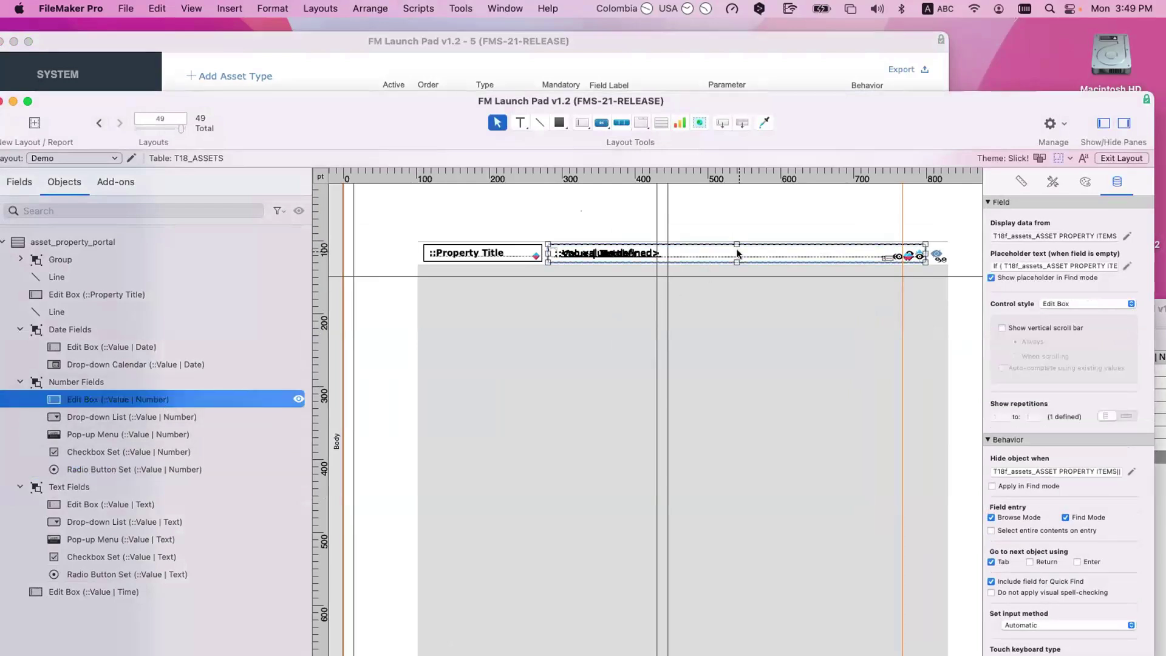
Step: Paste trial copies of the number edit box, drop-down list and pop-up menu into the portal
click(532, 423)
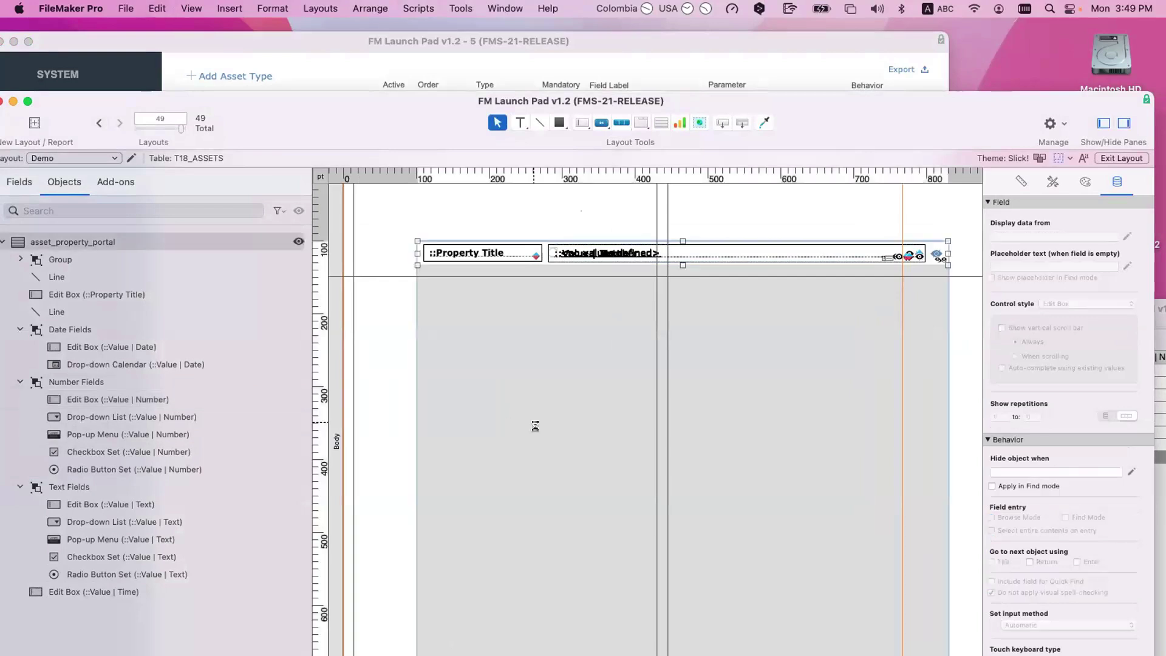
key(super+v)
drag(420, 417, 486, 410)
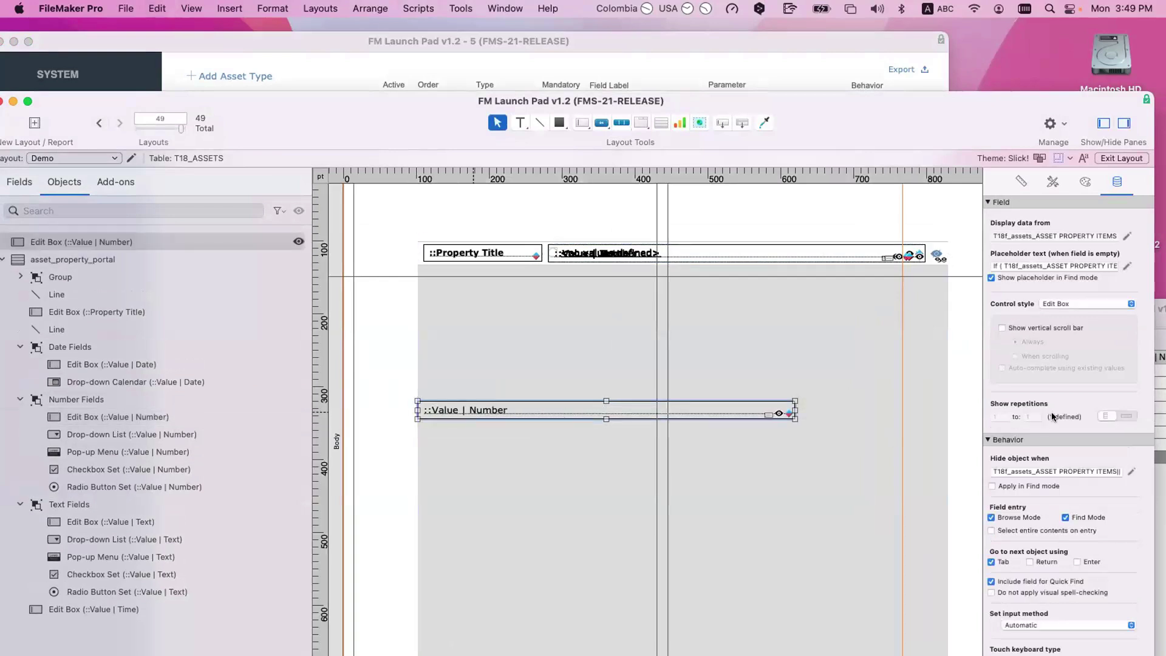
click(144, 438)
click(563, 494)
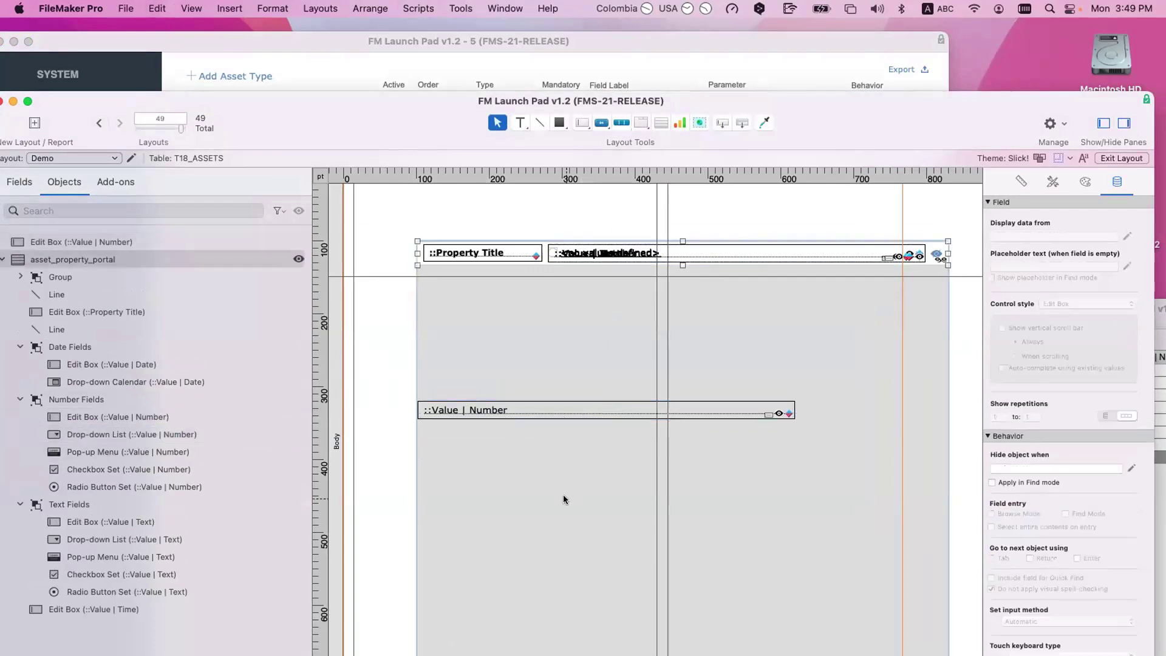
key(super+v)
drag(567, 486, 580, 428)
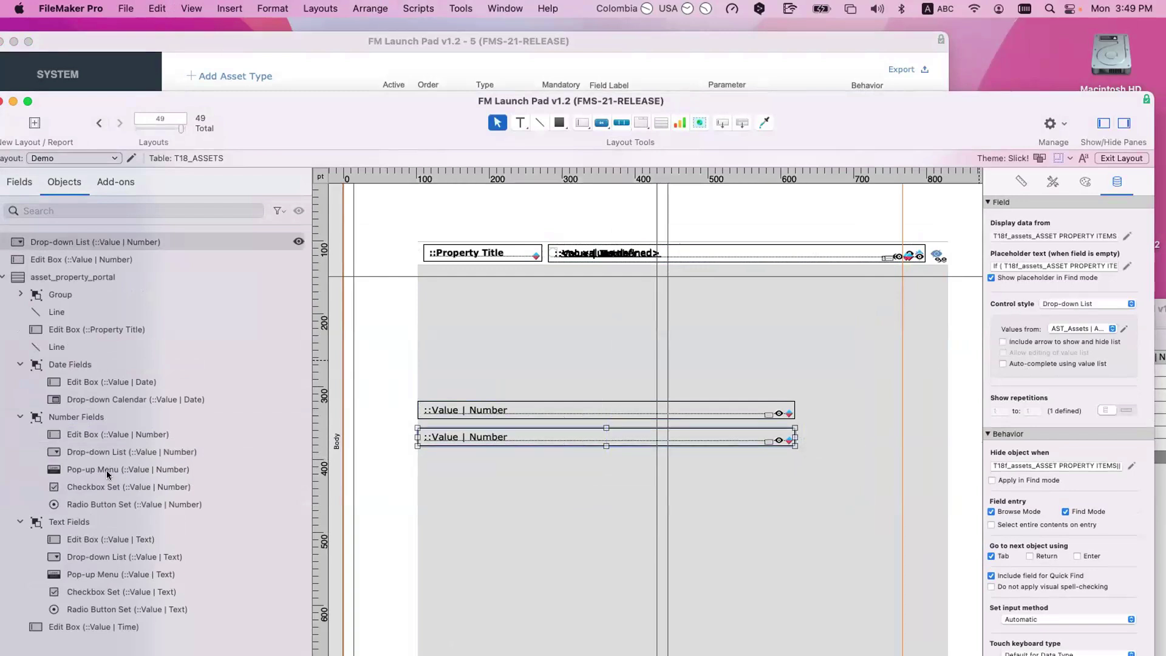
click(148, 469)
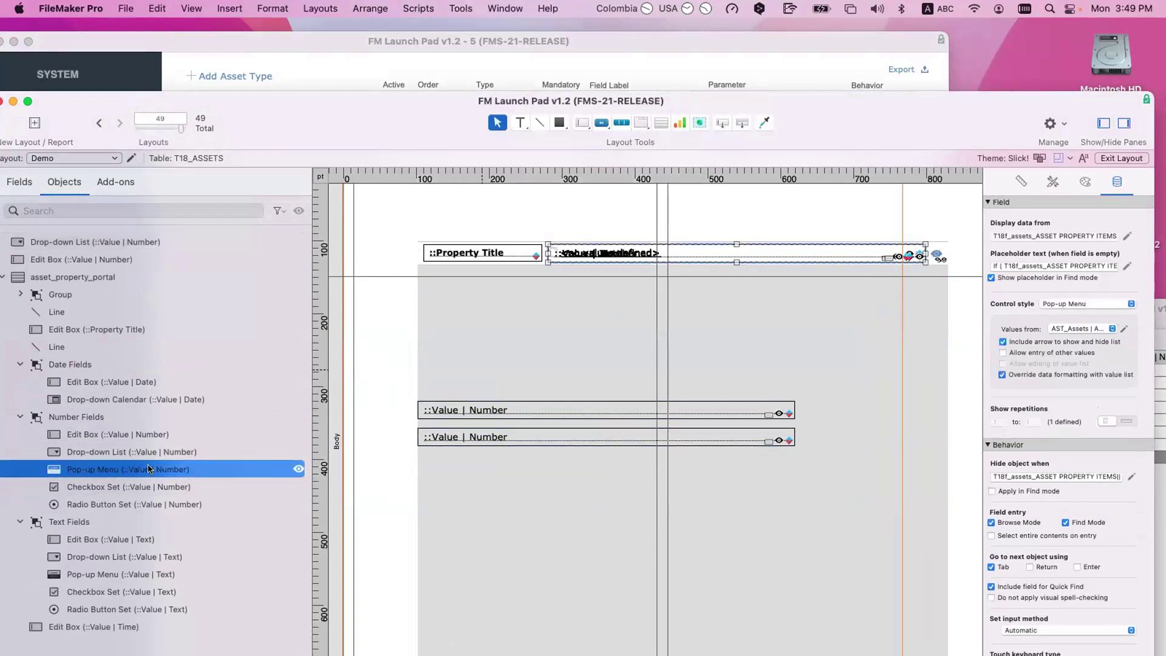
click(504, 519)
key(super+v)
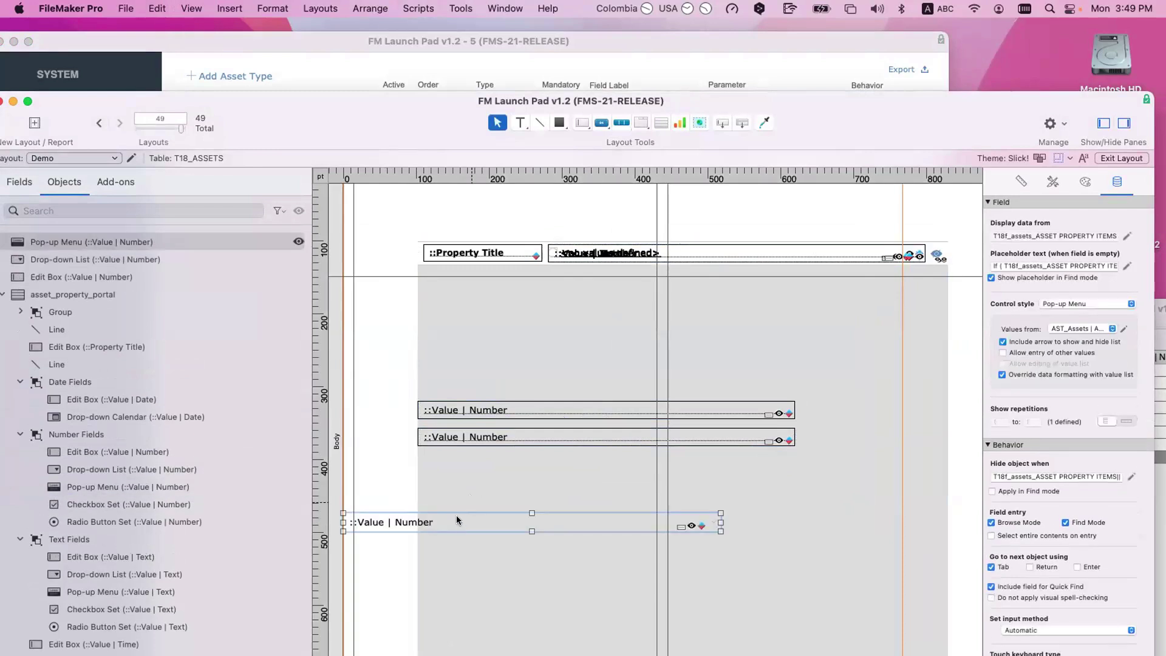
drag(542, 529, 617, 484)
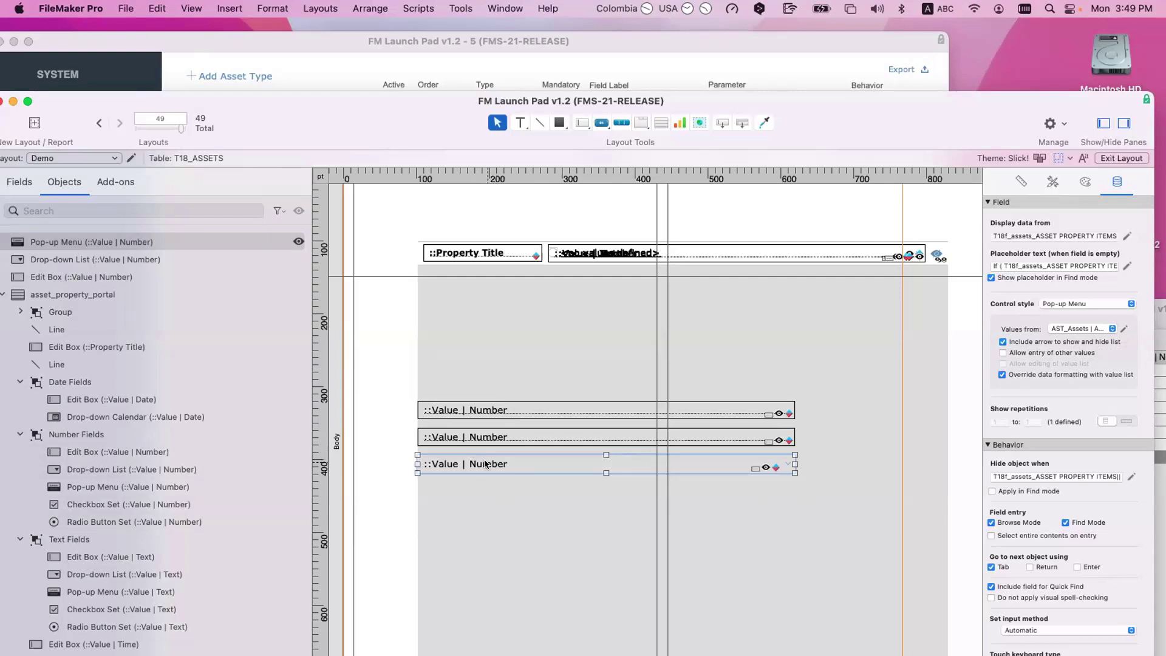
Step: Inspect the three pasted number field copies and delete them
click(488, 435)
click(492, 411)
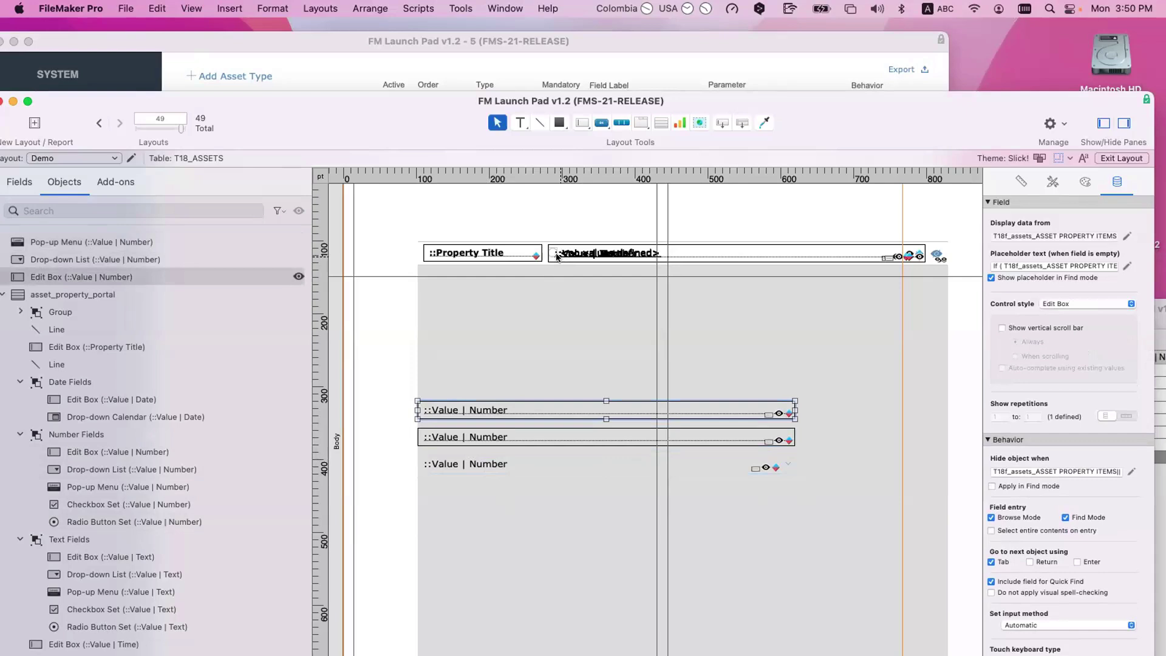
click(509, 464)
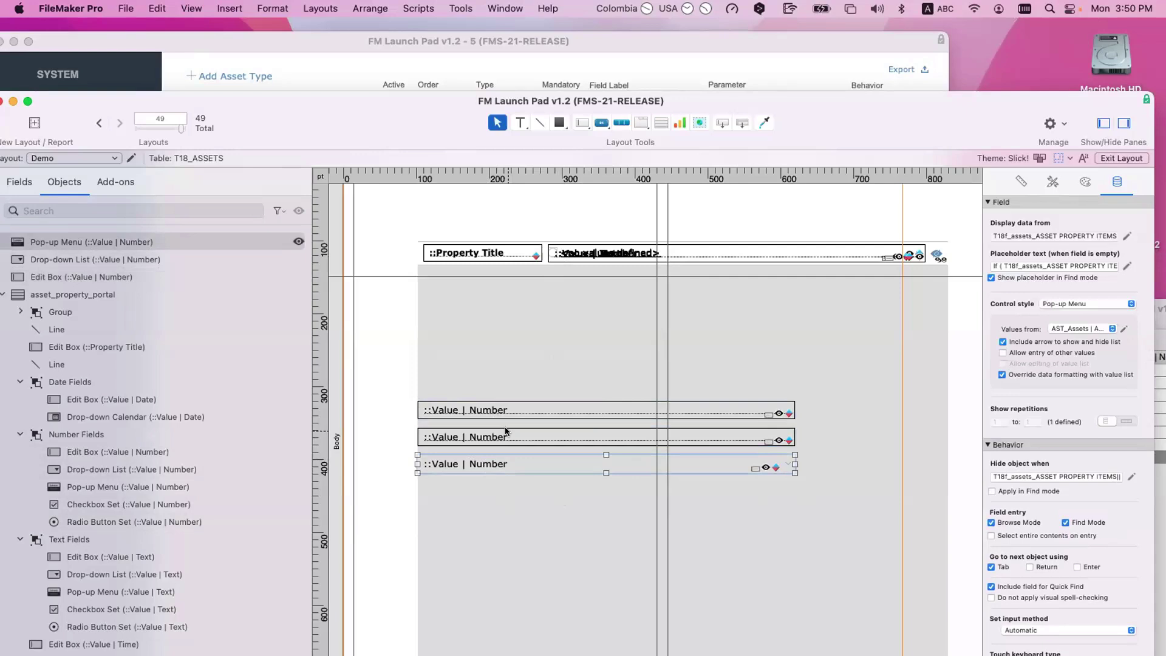
shift+click(506, 432)
shift+click(510, 412)
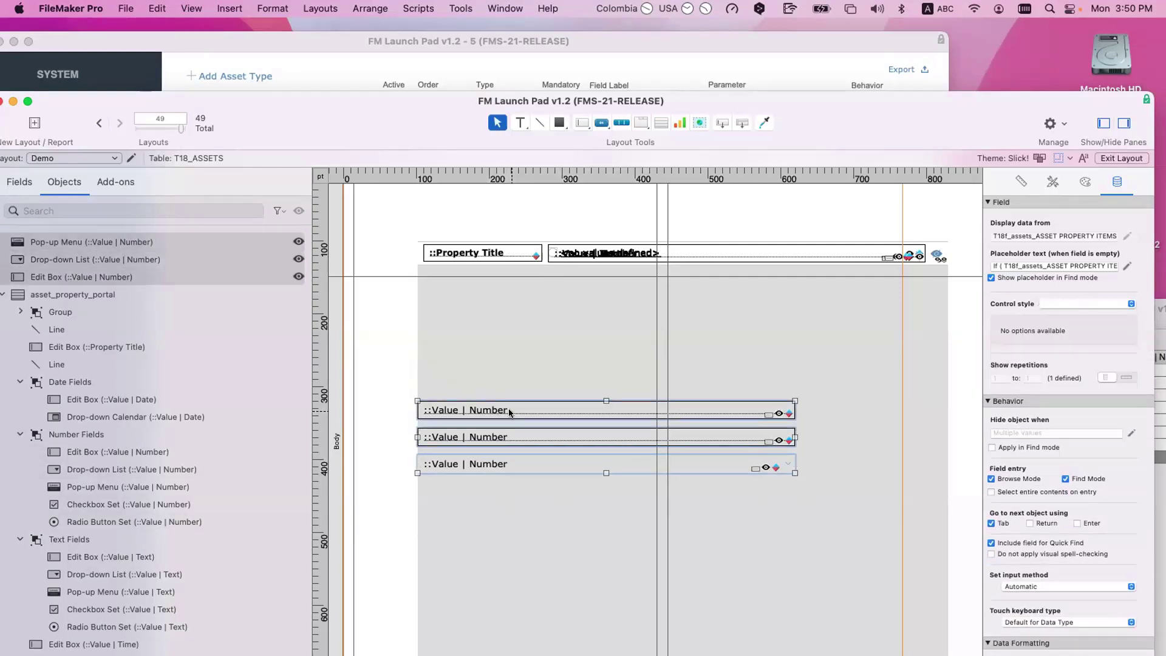
key(BackSpace)
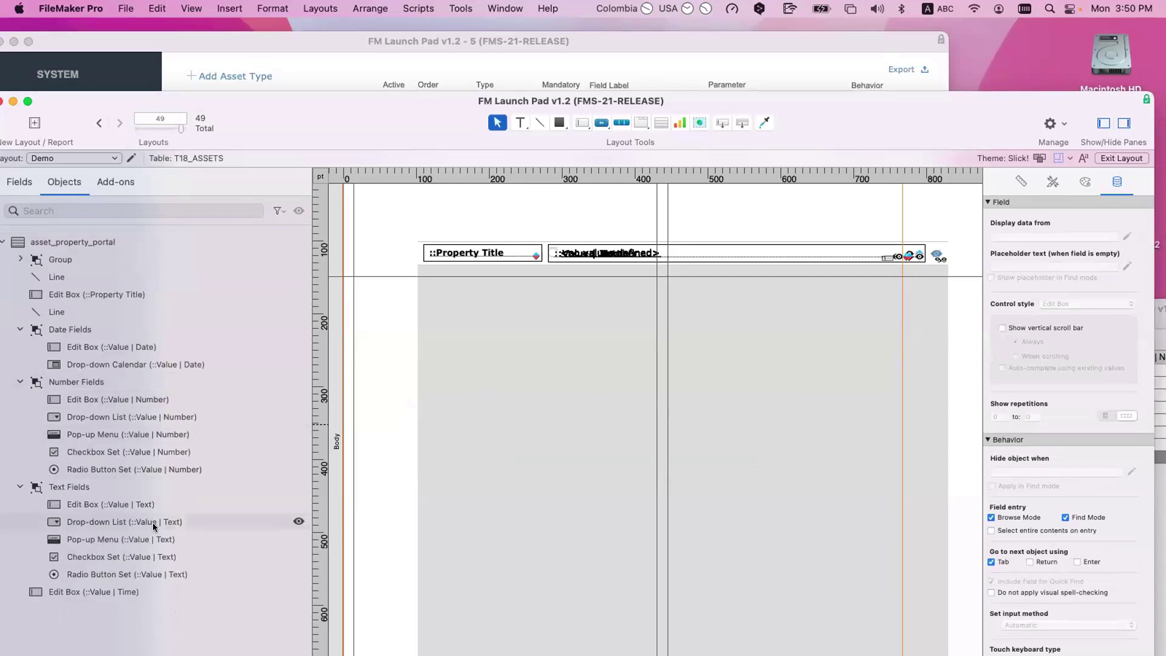
Step: Duplicate the Number Fields group as Number Fields 2, clear its hide condition, and ungroup it
click(119, 375)
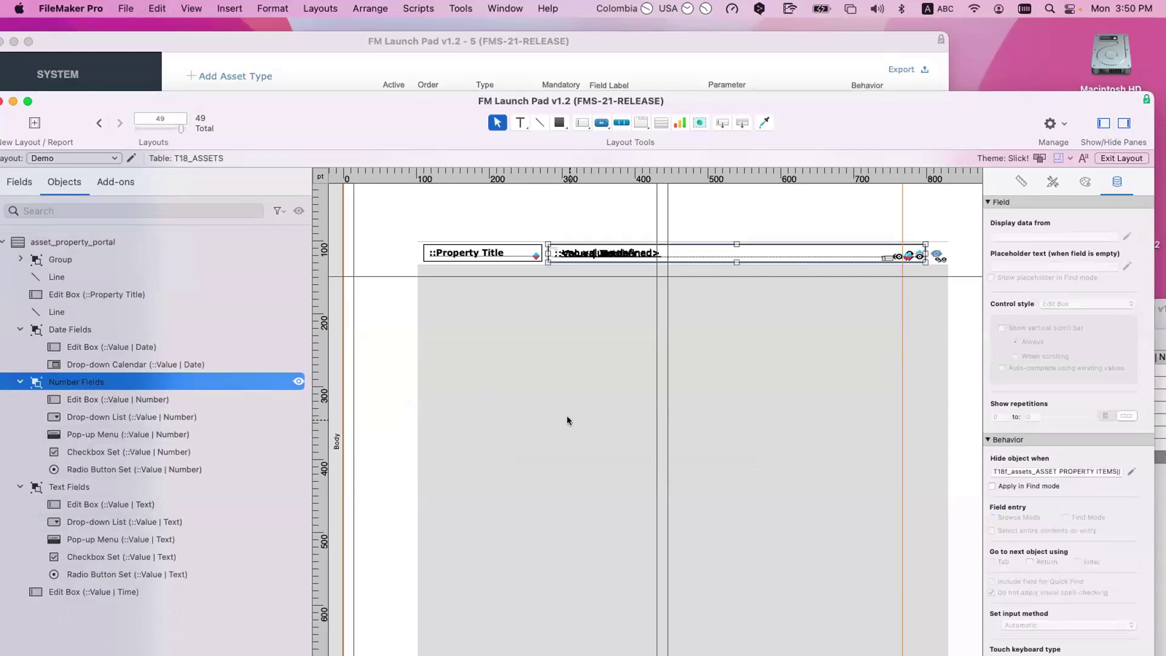
key(super+c)
key(super+v)
drag(605, 419, 625, 419)
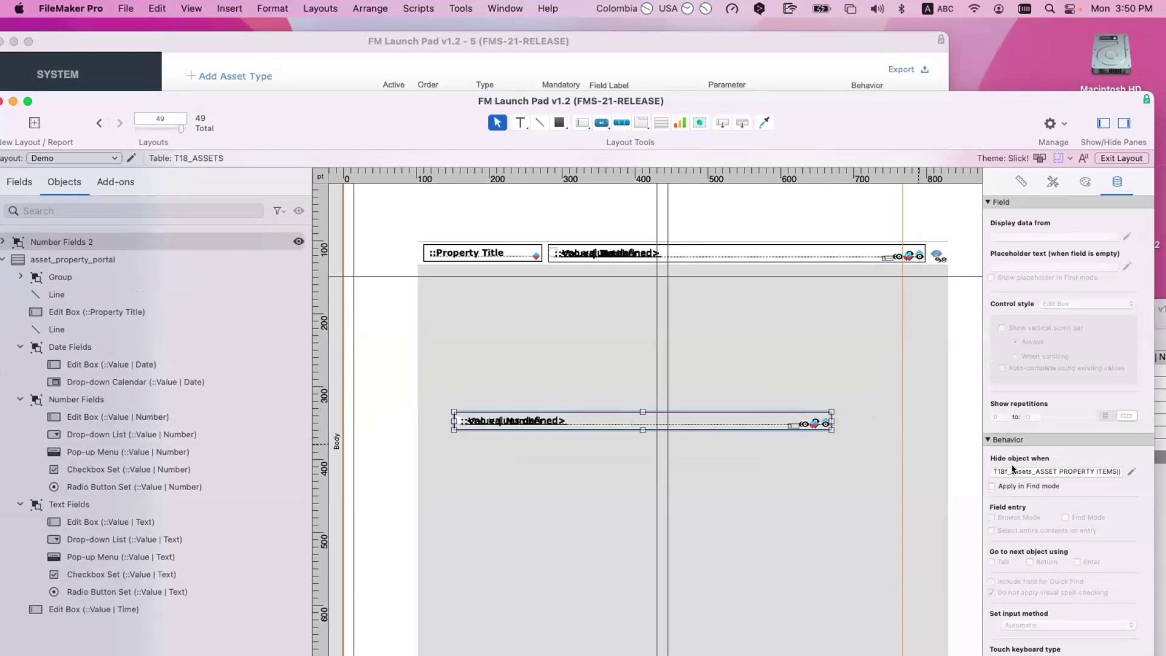
key(super+a)
key(super+x)
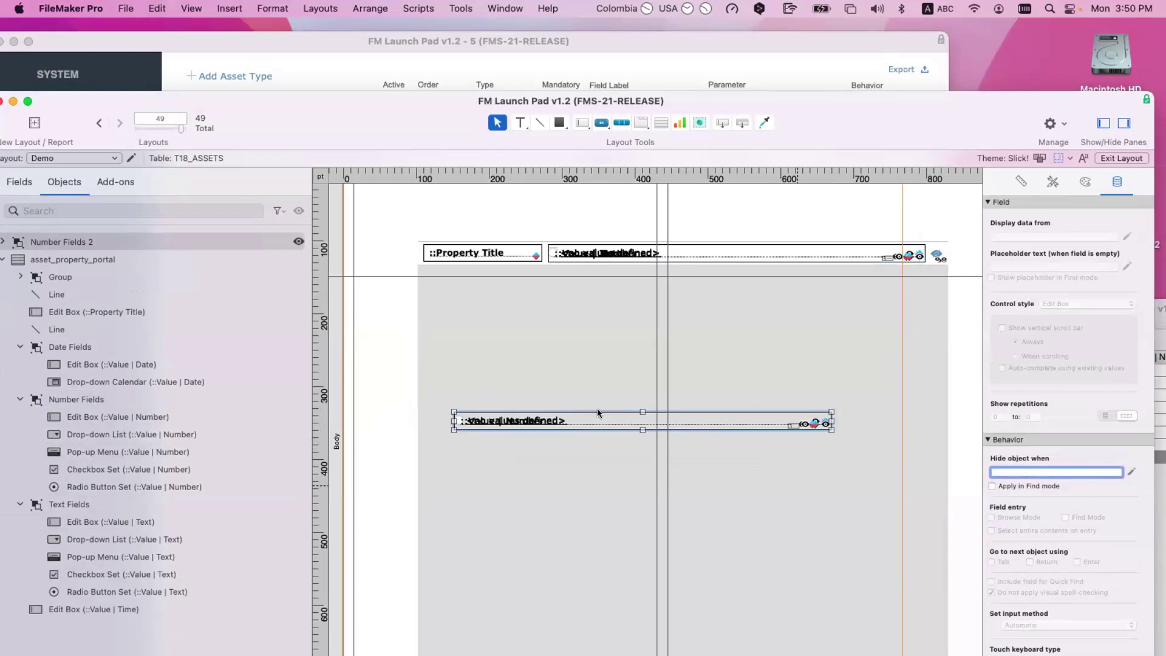
click(600, 419)
key(super+shift+a)
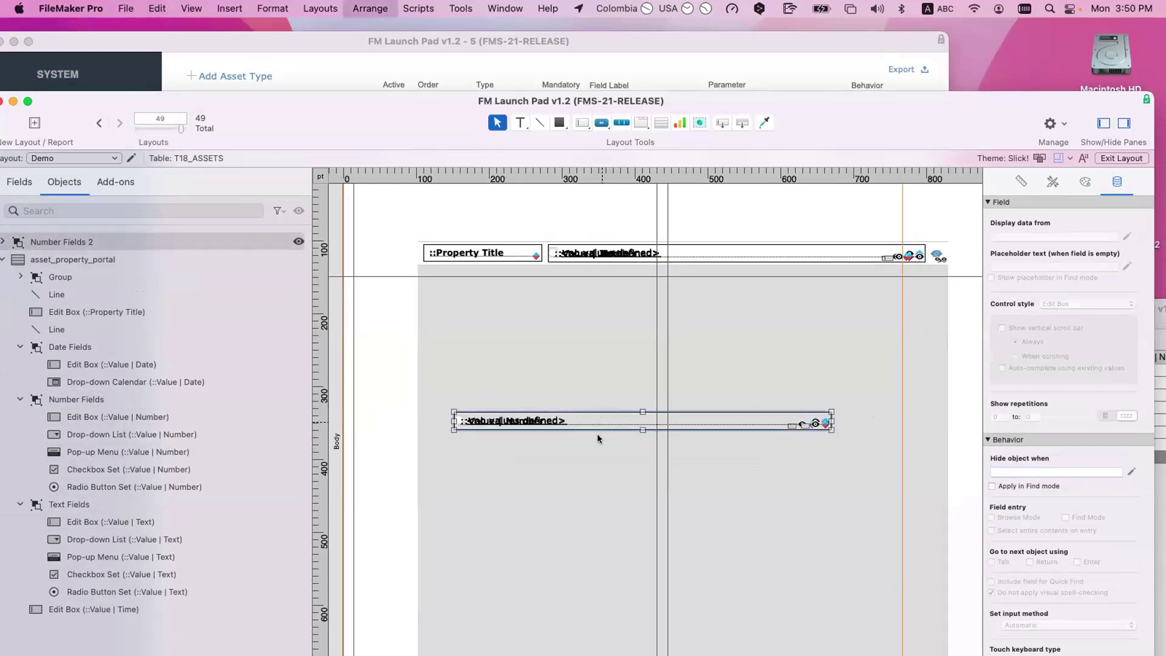
Step: Spread the ungrouped Number field copies apart vertically, then select the portal and its fields
drag(555, 420, 562, 380)
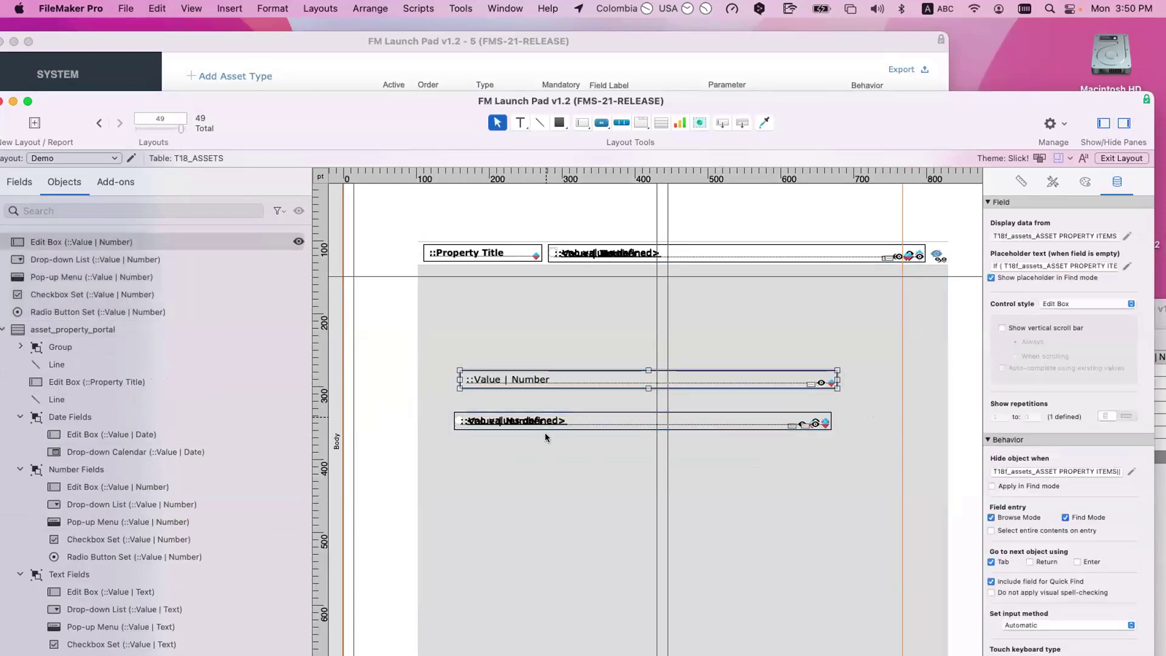
mouse_move(544, 422)
mouse_down()
mouse_move(549, 474)
mouse_move(567, 411)
mouse_move(535, 428)
mouse_up()
scroll(533, 442, up, 1)
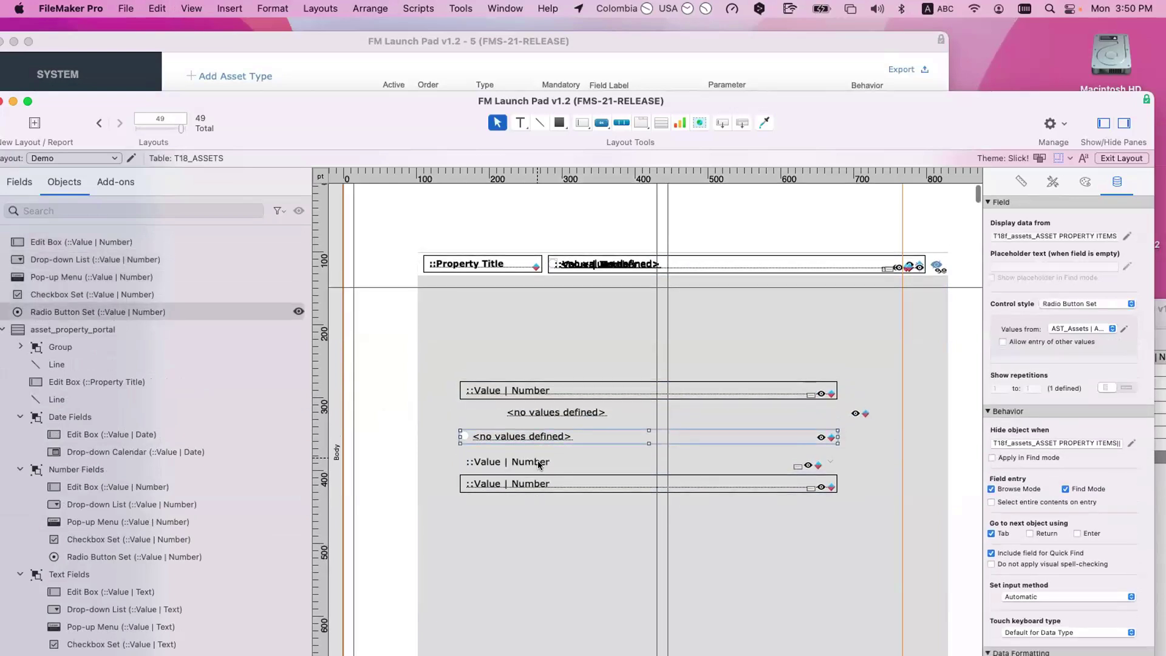
click(534, 459)
click(562, 408)
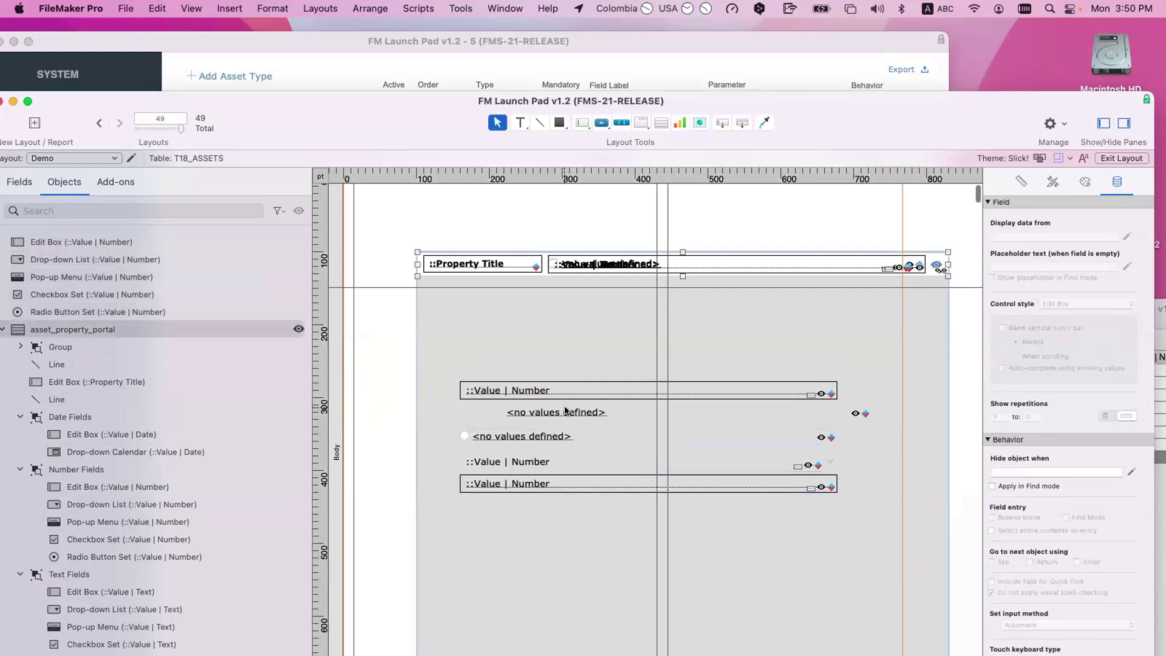
click(564, 412)
click(556, 413)
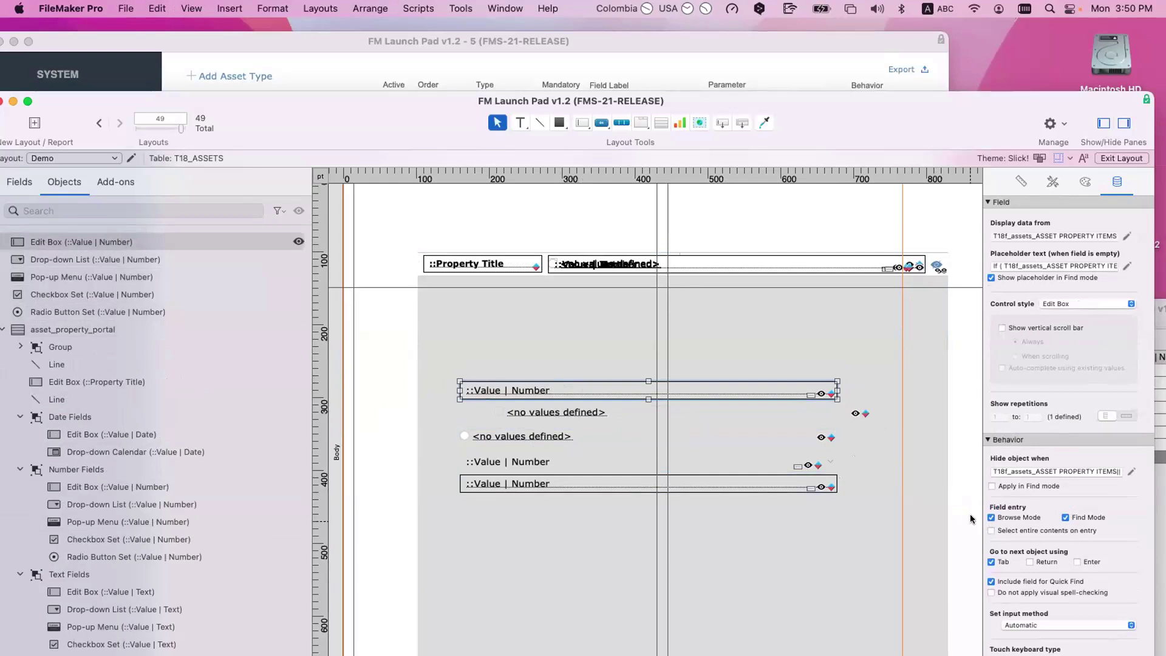
drag(972, 517, 363, 356)
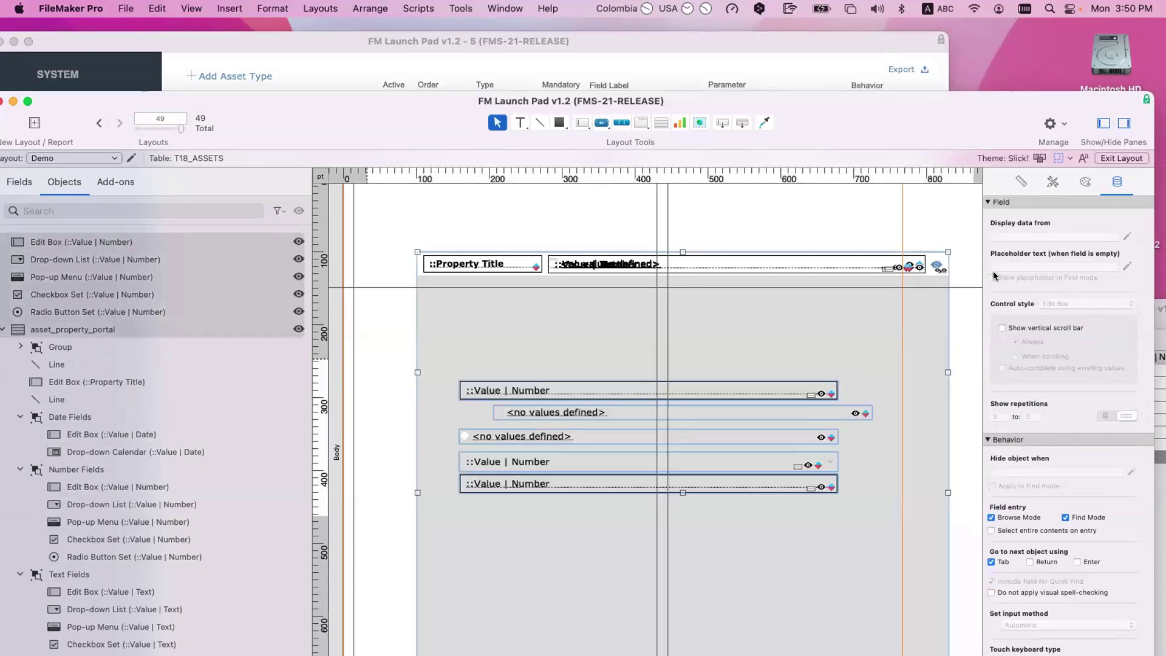
Step: Align the selected objects left and top, then cut and paste the portal and fields back
click(1019, 182)
click(999, 482)
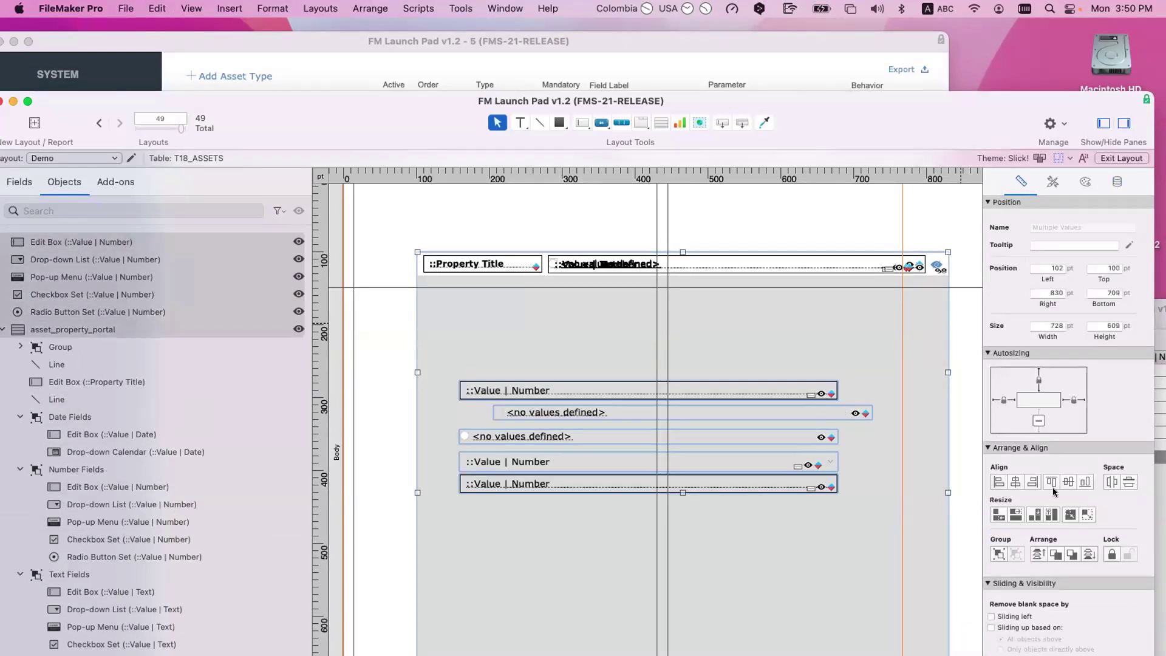
click(1050, 482)
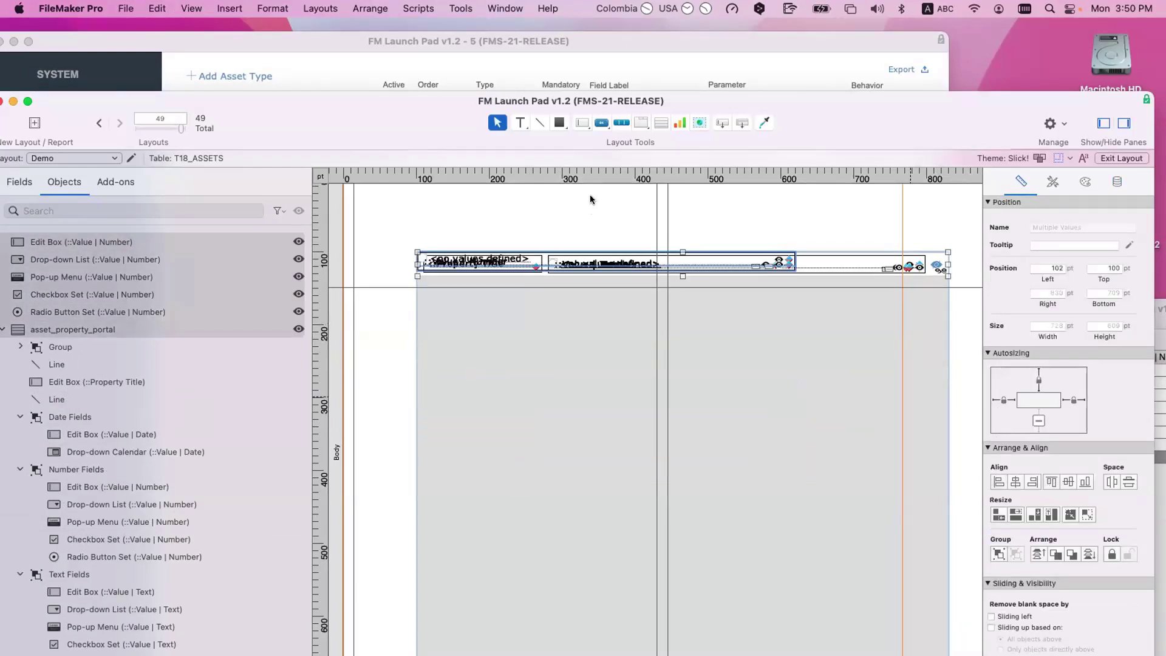
key(super+x)
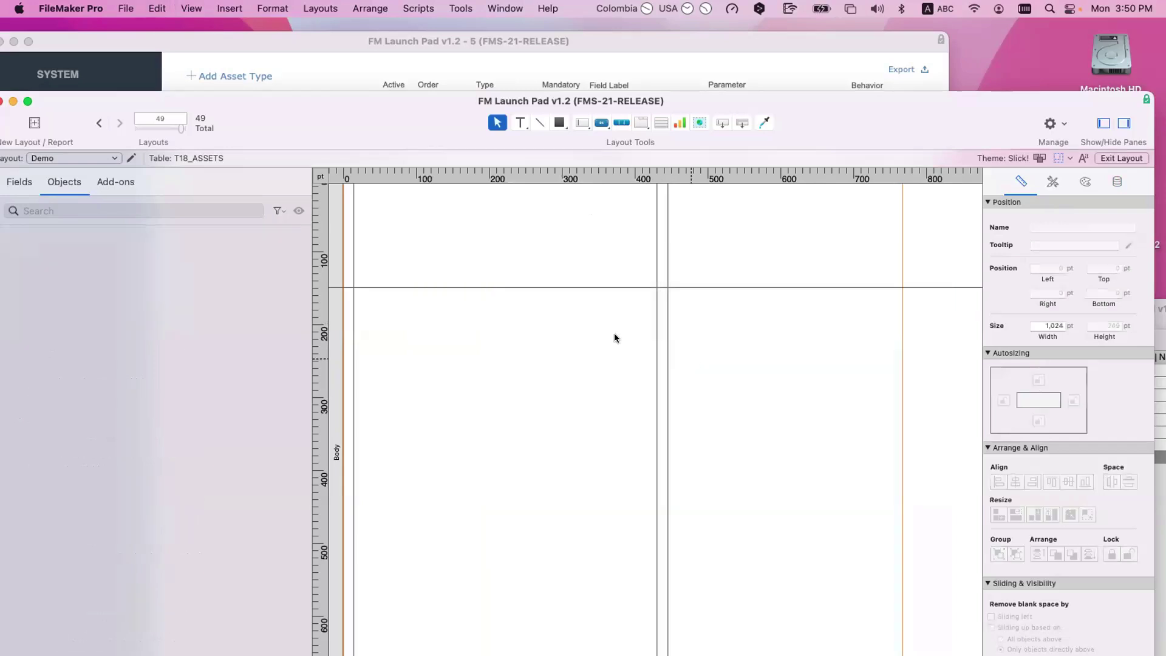
scroll(614, 334, right, 2)
scroll(614, 334, up, 1)
scroll(648, 359, left, 2)
scroll(648, 360, down, 1)
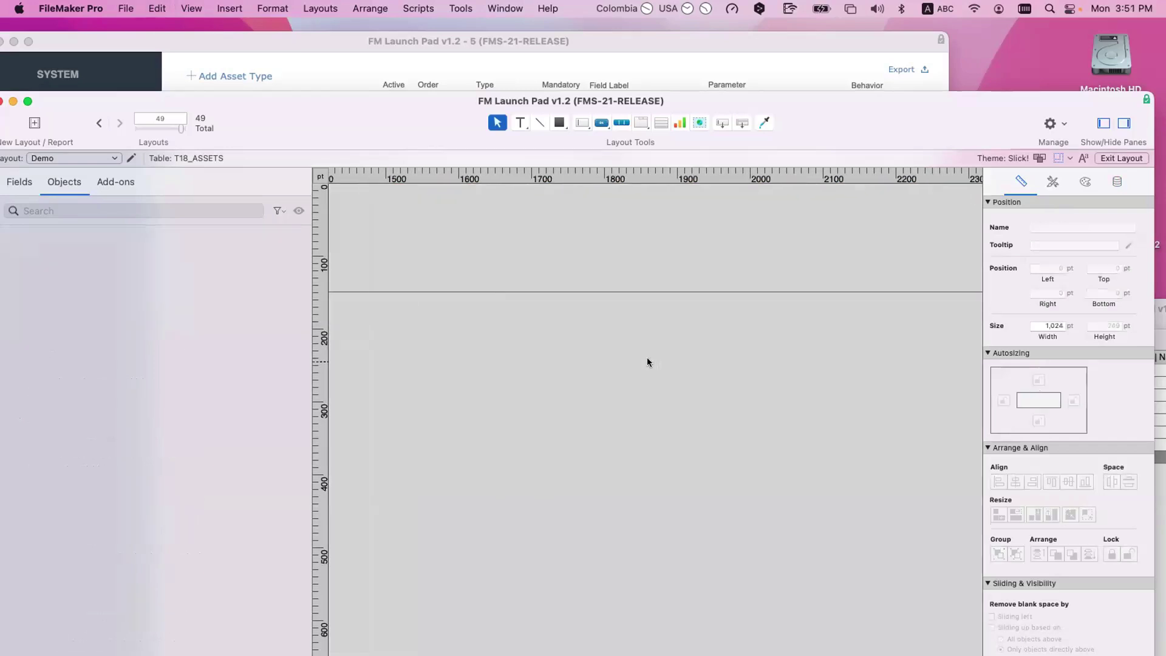
key(super+v)
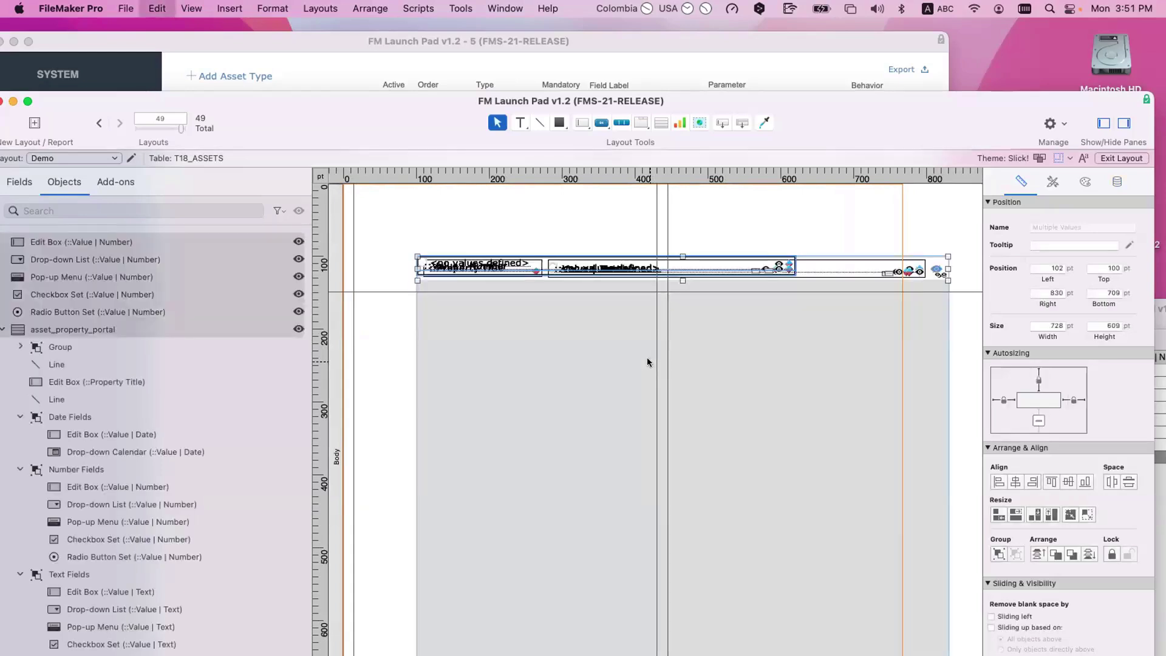
Step: Line the five value fields up at one top edge and adjust one field's position
shift+click(647, 359)
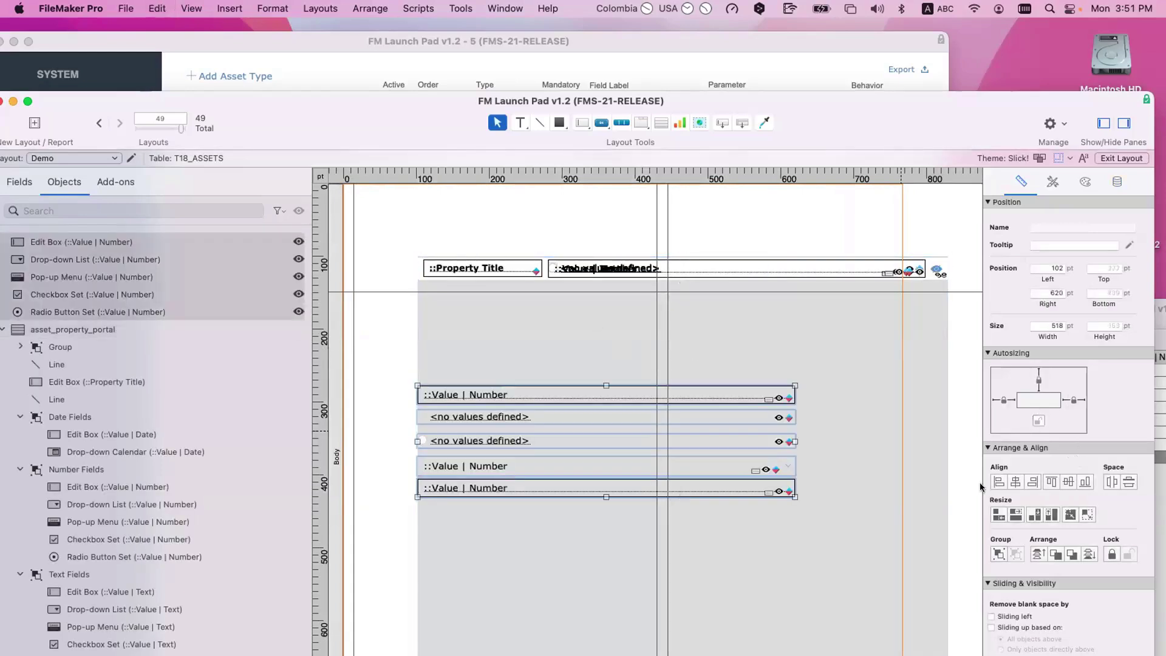
click(1049, 483)
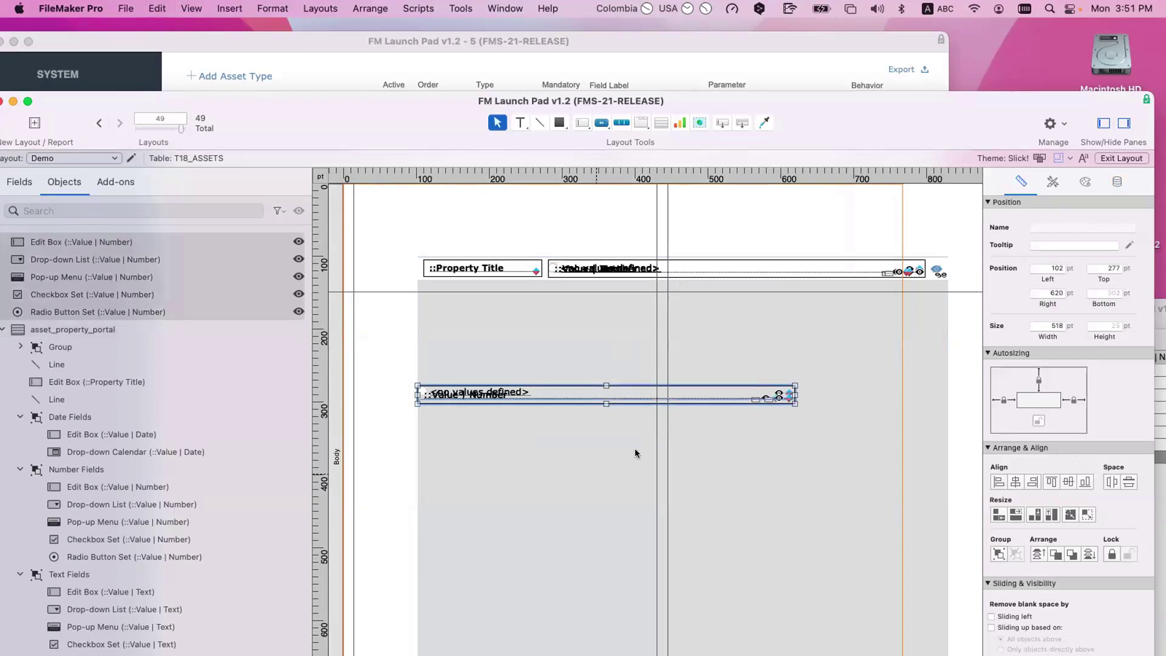
click(637, 453)
drag(967, 429, 390, 372)
mouse_move(541, 395)
mouse_down()
mouse_move(555, 437)
mouse_move(543, 383)
mouse_up()
shift+click(570, 394)
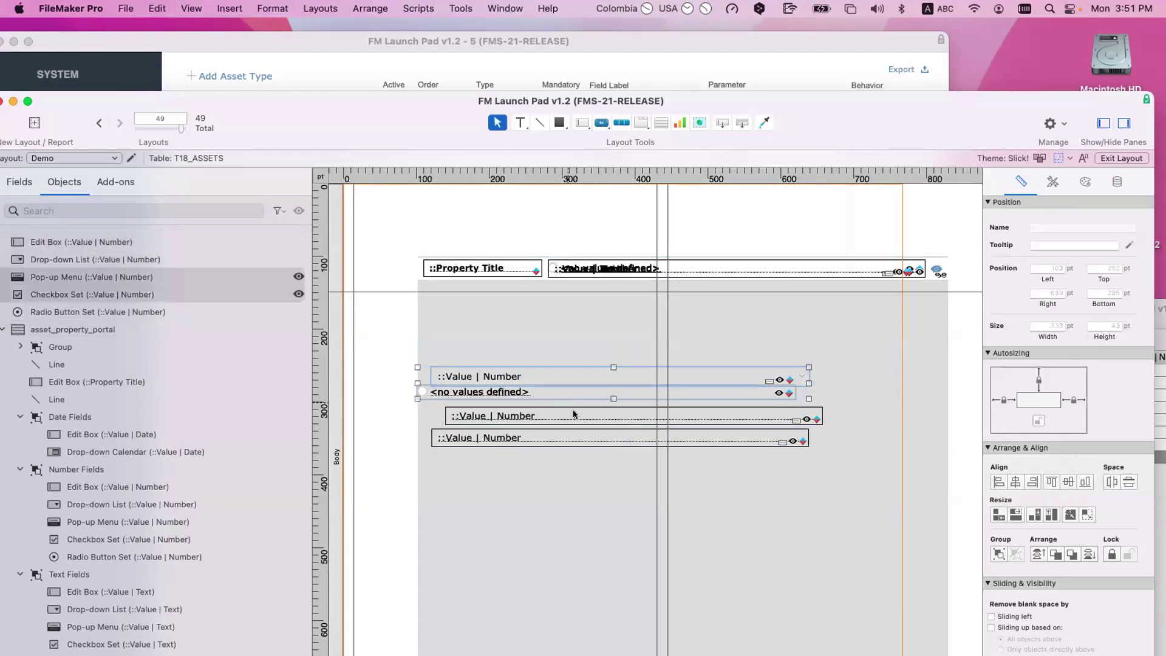
click(970, 490)
Step: Stack the three number fields, move the checkbox and radio sets onto them, and group all five
drag(972, 491, 422, 344)
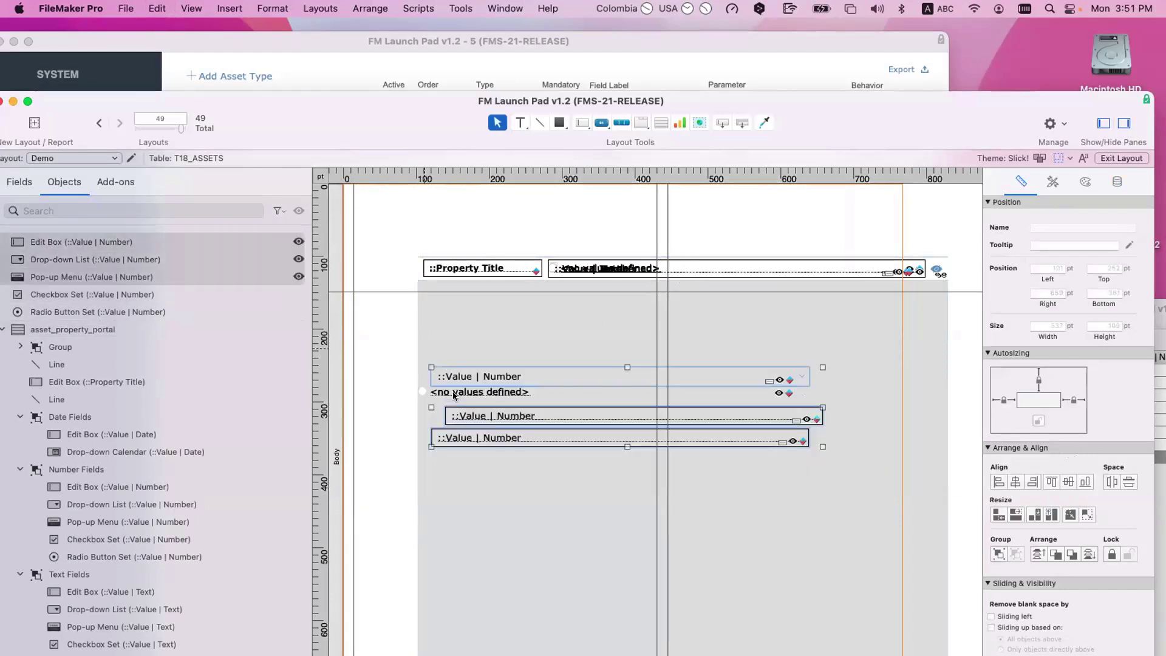
click(999, 482)
click(1049, 483)
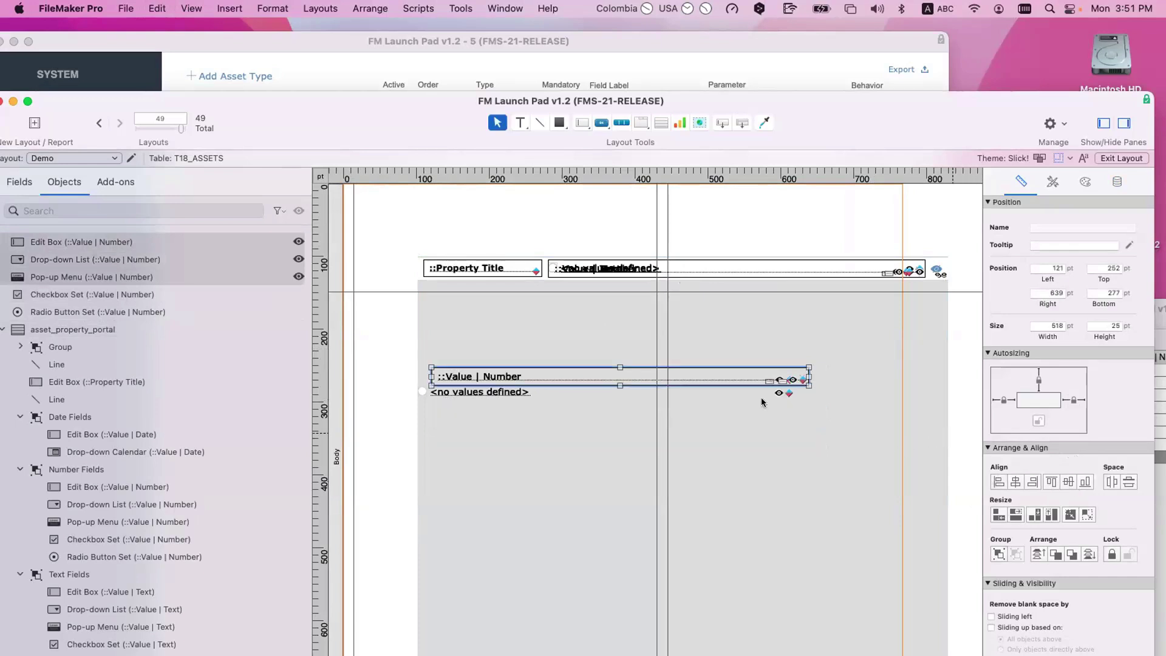
drag(610, 393, 622, 372)
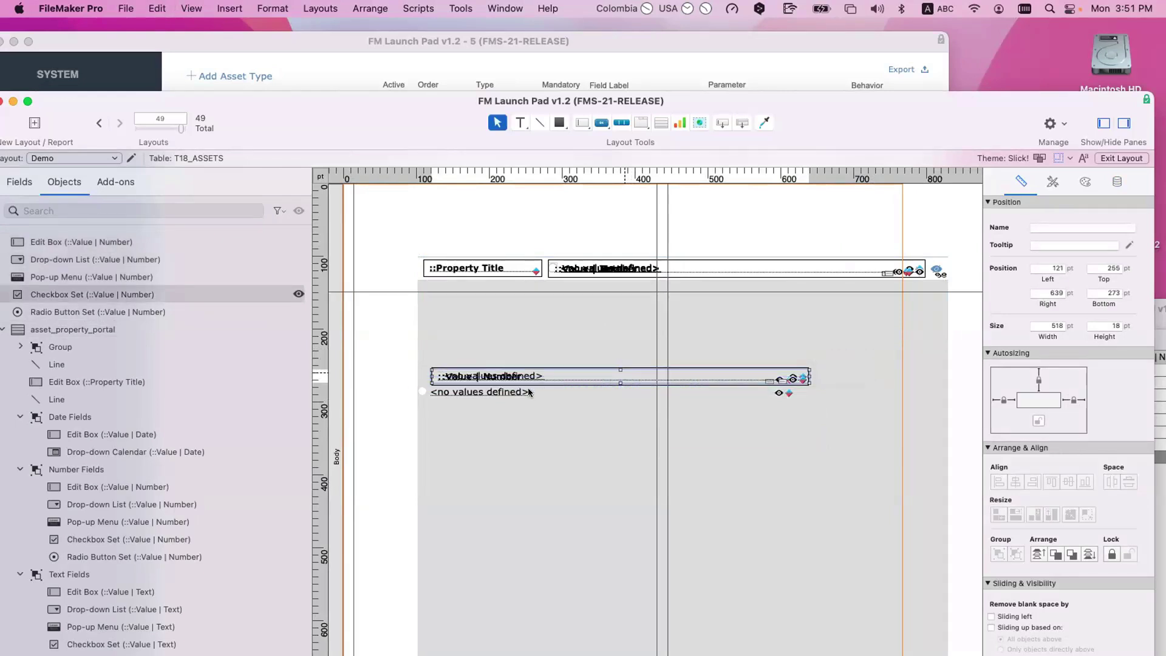
drag(529, 392, 534, 378)
click(589, 500)
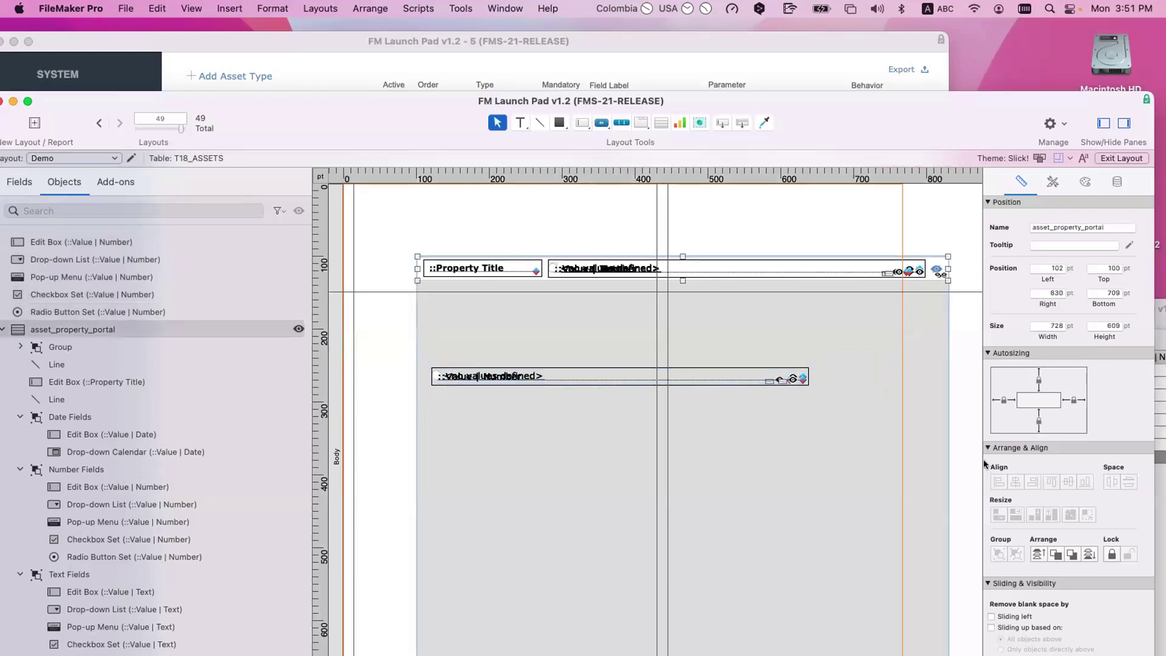
drag(959, 422, 365, 346)
key(super+r)
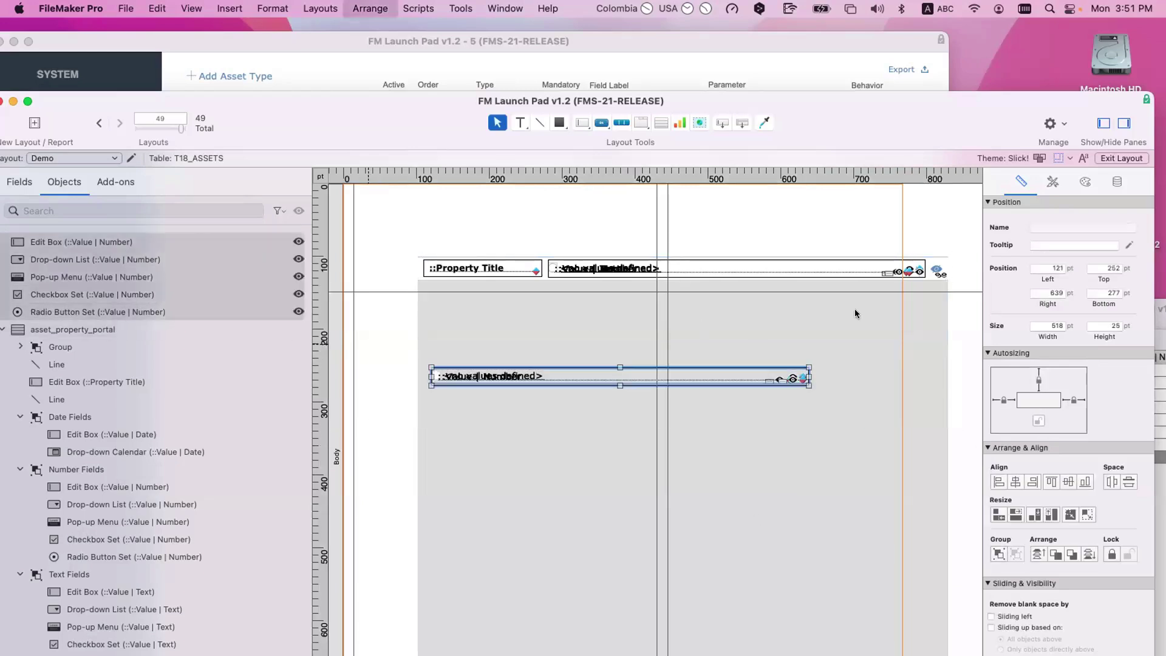
Step: Copy the existing Number Fields' Hide object when calculation from the Data settings
click(1115, 184)
scroll(1058, 404, down, 2)
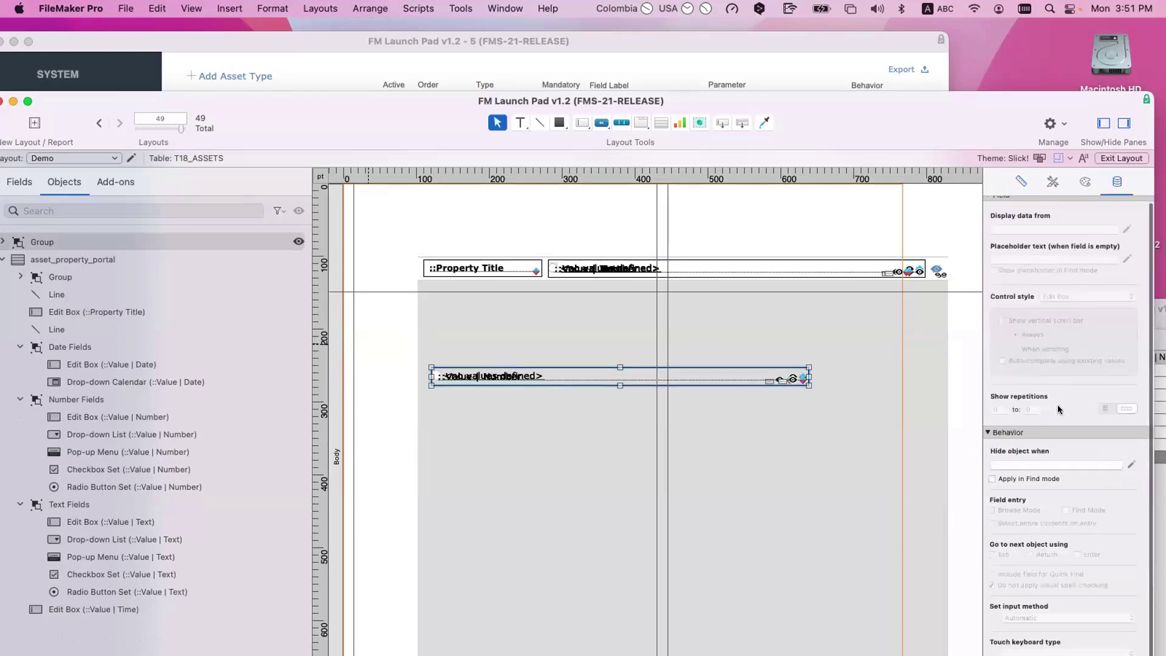
click(1087, 465)
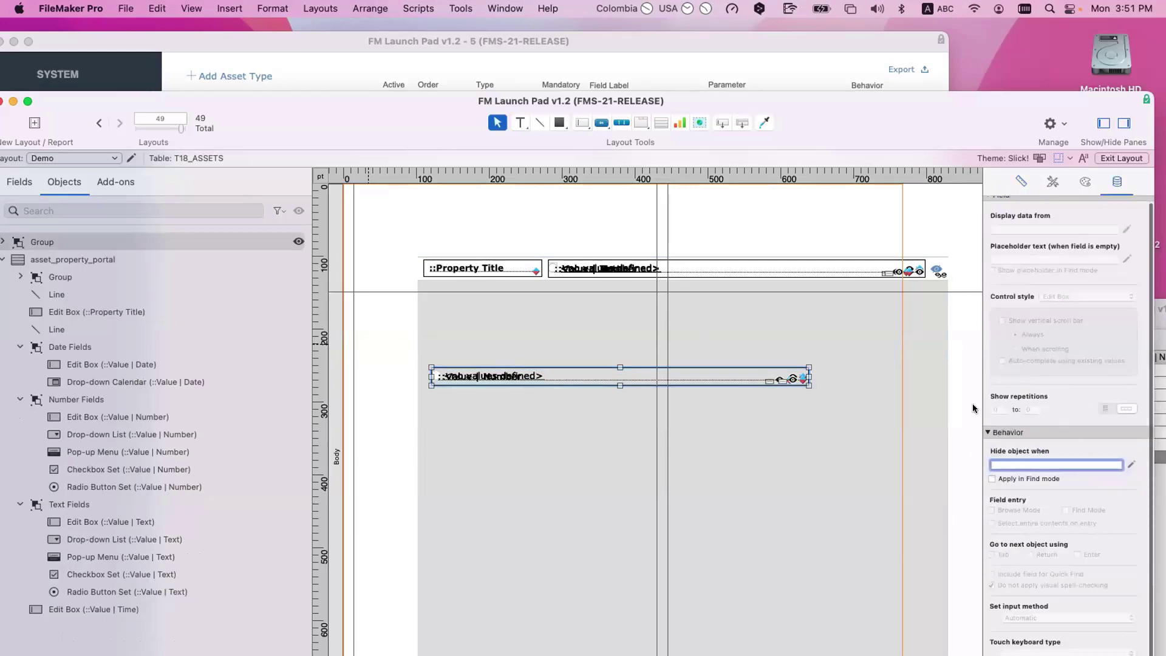
click(953, 357)
click(85, 347)
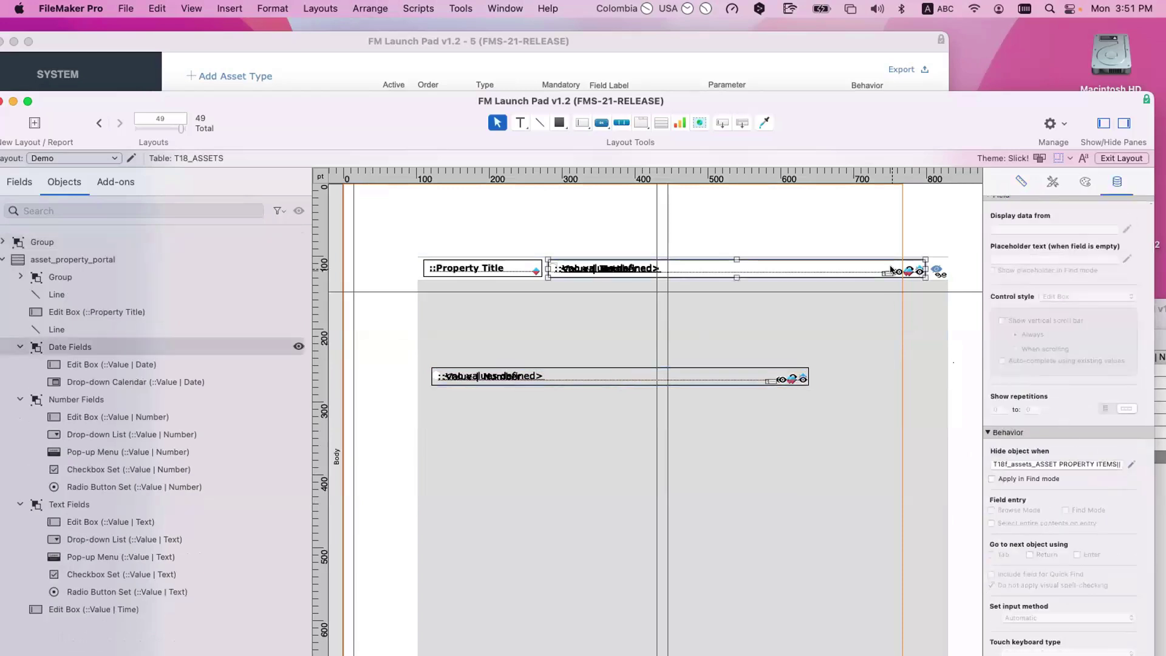
click(146, 400)
click(1103, 464)
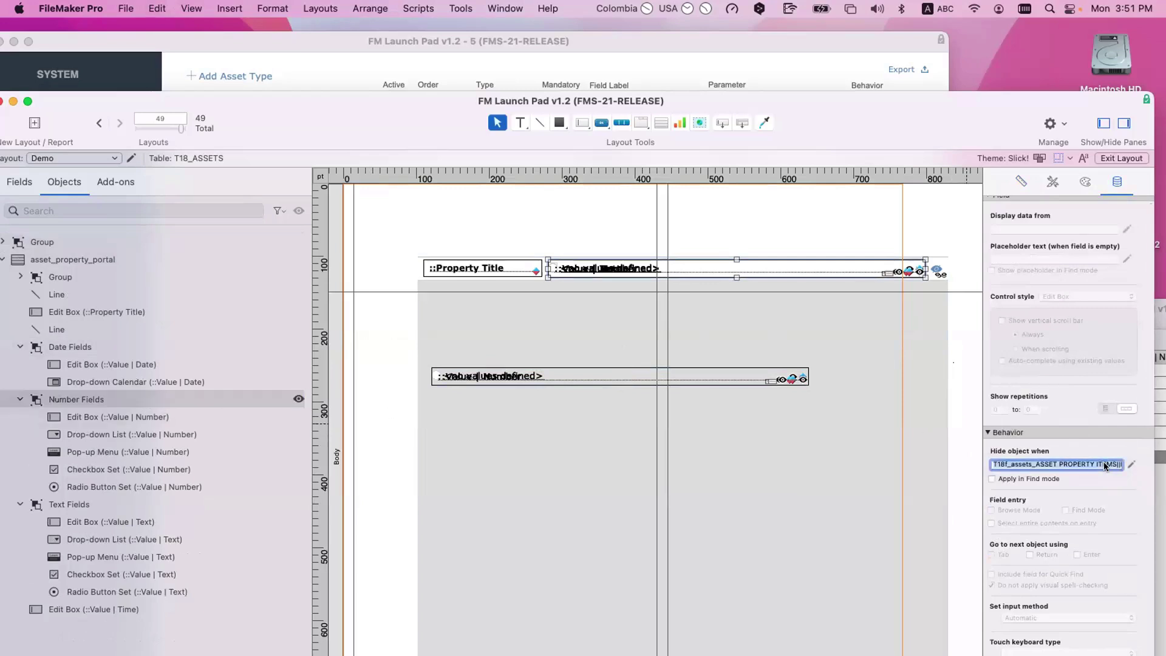
Step: Paste that calculation into the new group's Hide object when box and move the group higher
click(623, 377)
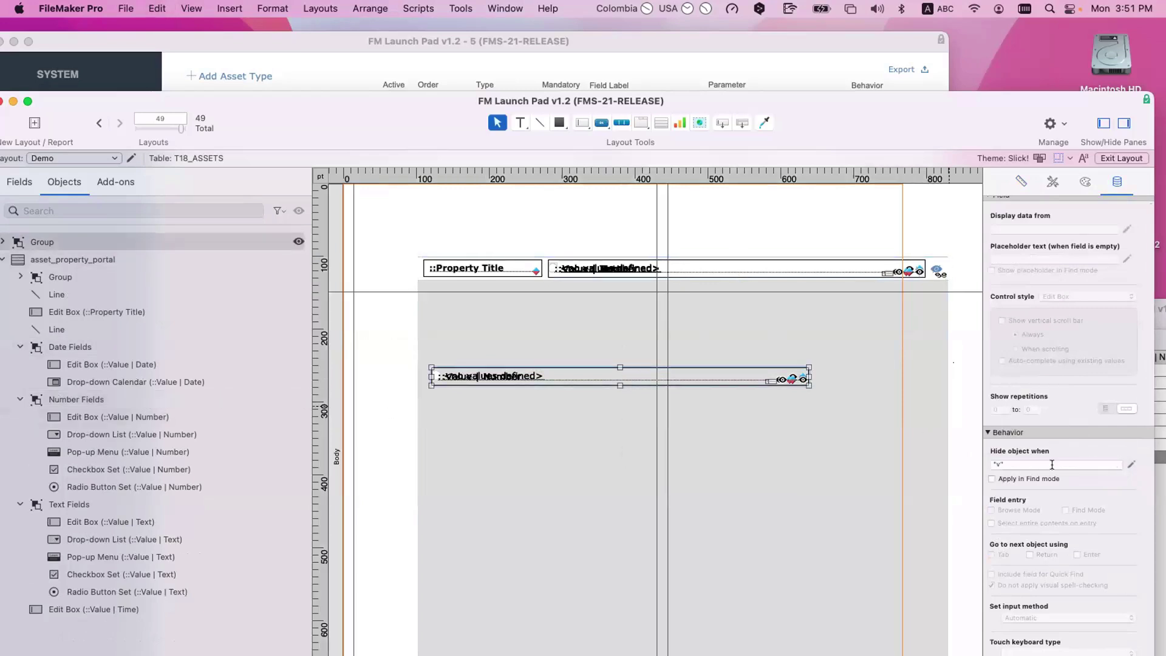
key(super+a)
key(super+v)
click(860, 419)
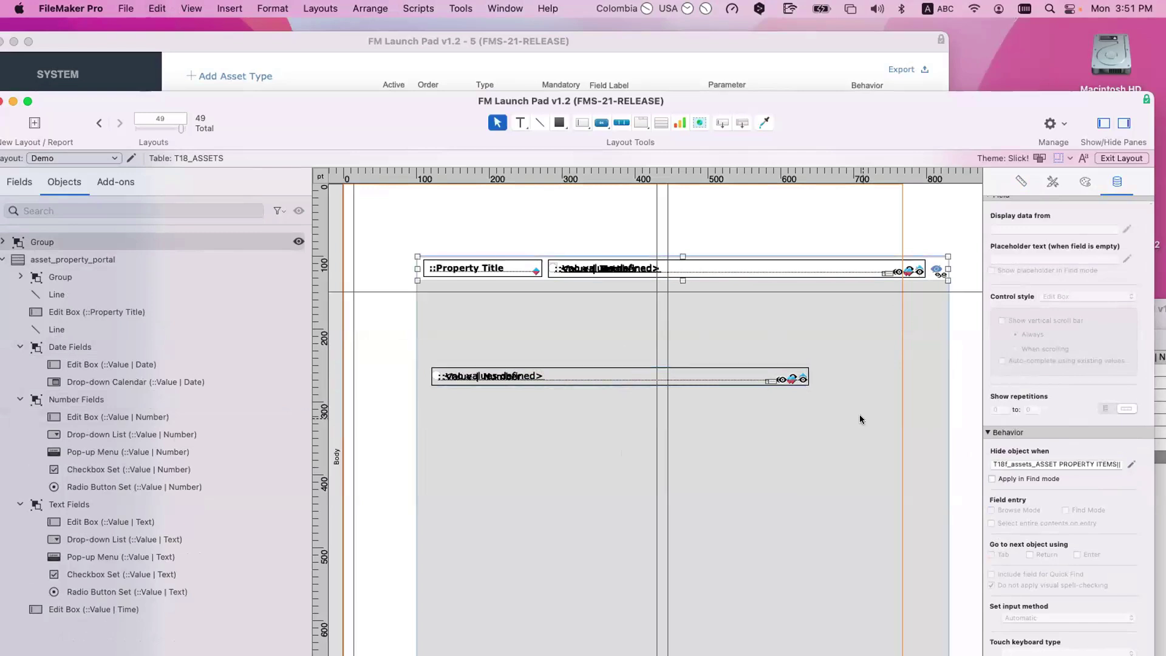
drag(749, 374, 804, 337)
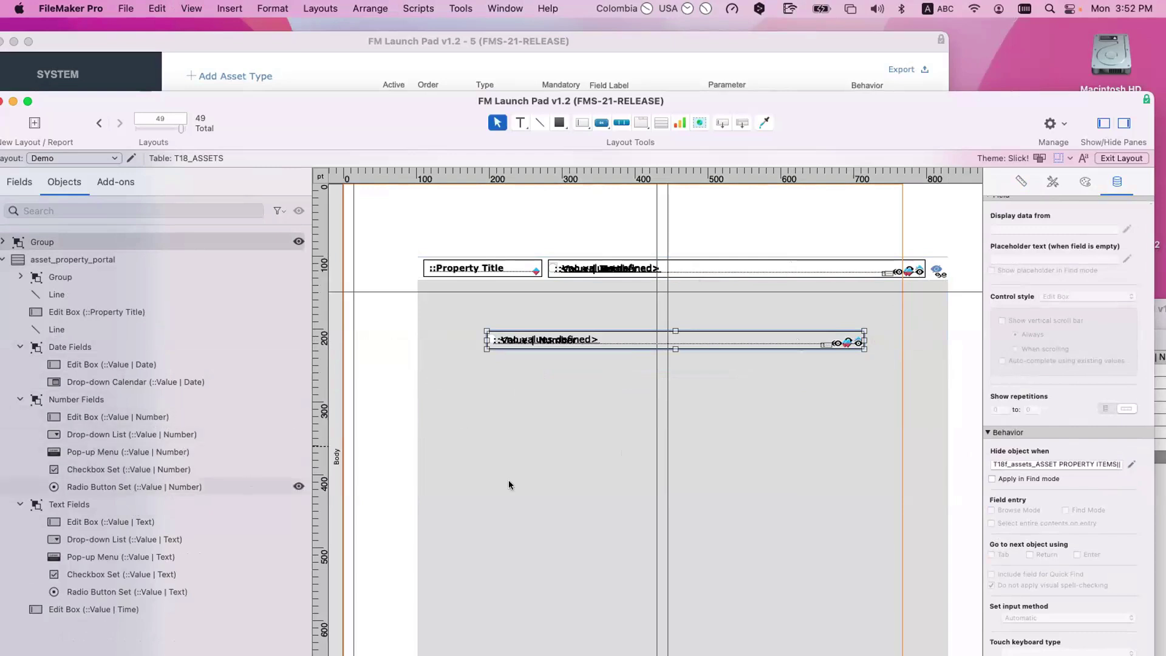
Step: Select the new field group and delete it from the portal
click(941, 406)
drag(941, 406, 432, 318)
key(Delete)
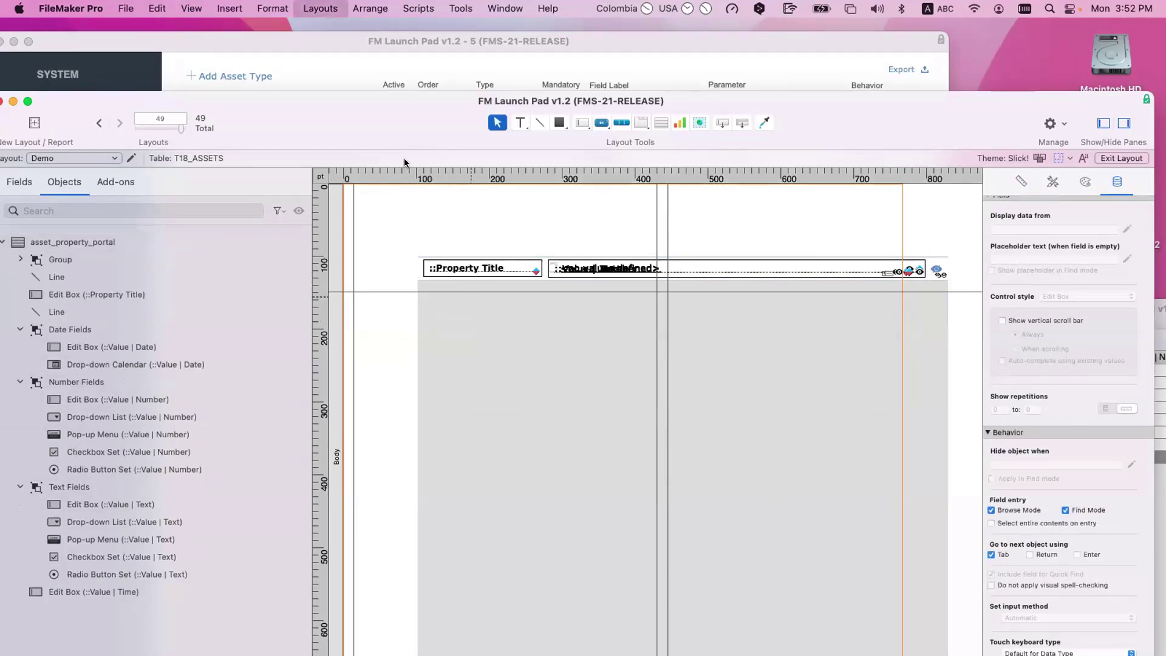
Step: In the Launch Pad window, go to the Assets list and add a new untitled asset record
key(super+grave)
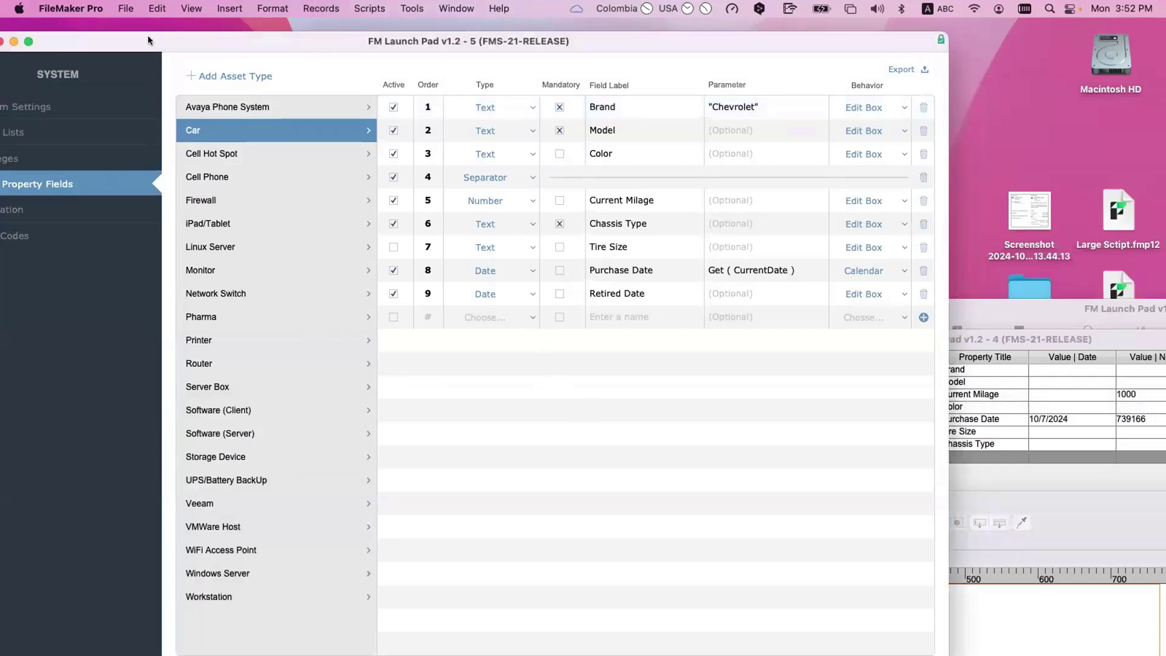
drag(148, 35, 278, 39)
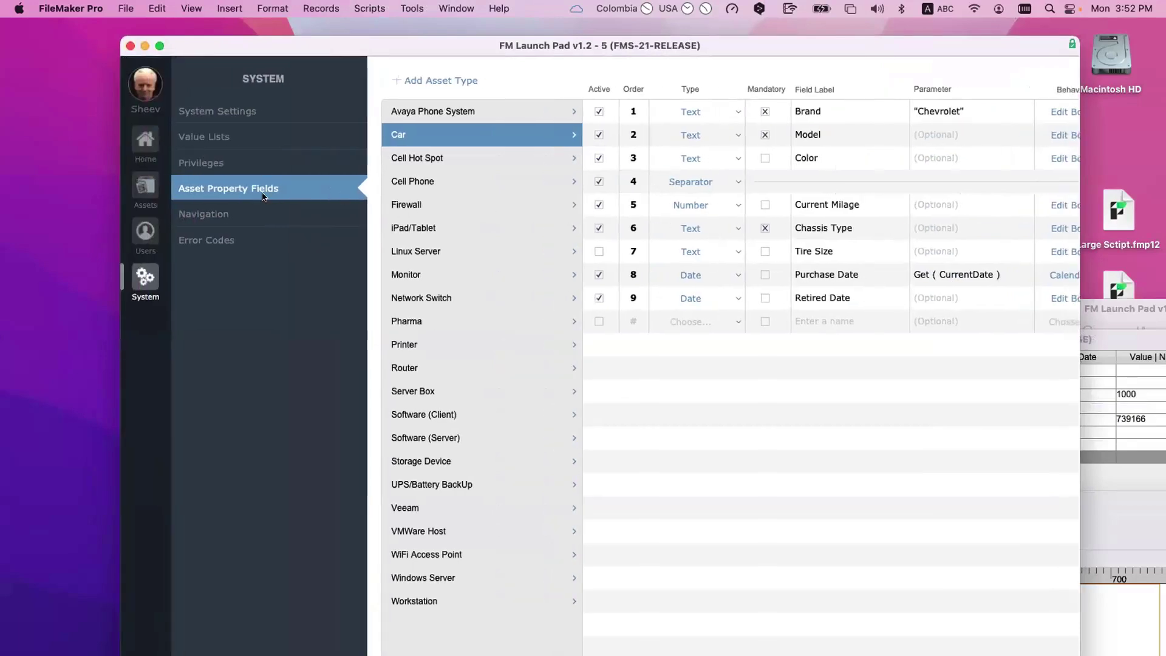
click(145, 185)
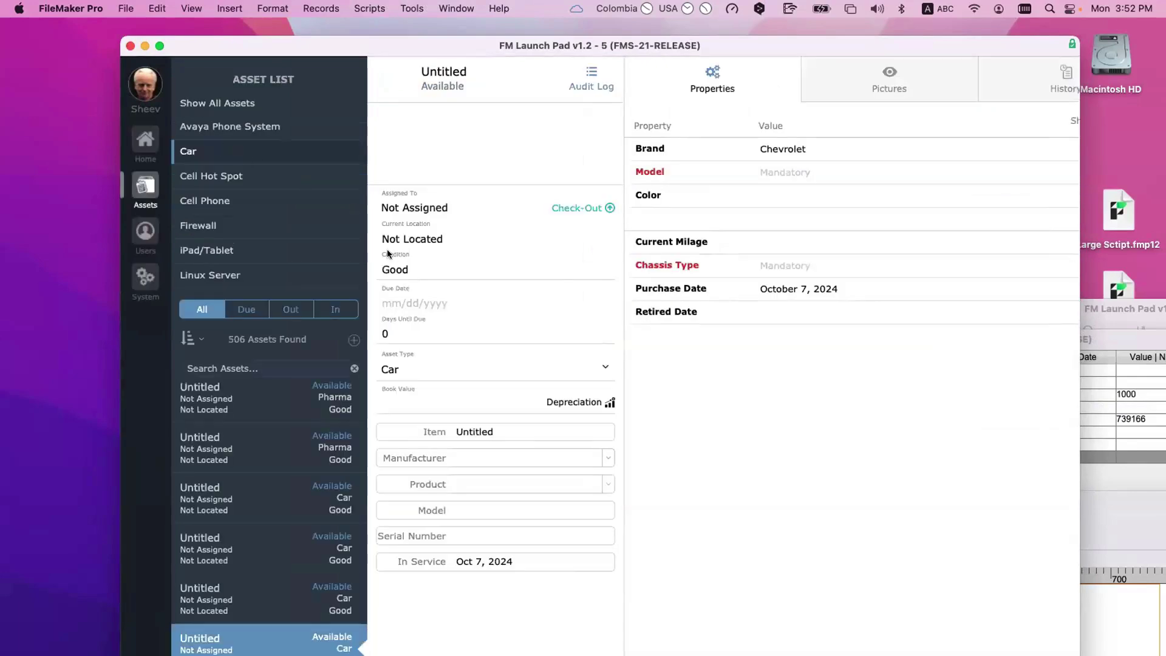
click(352, 340)
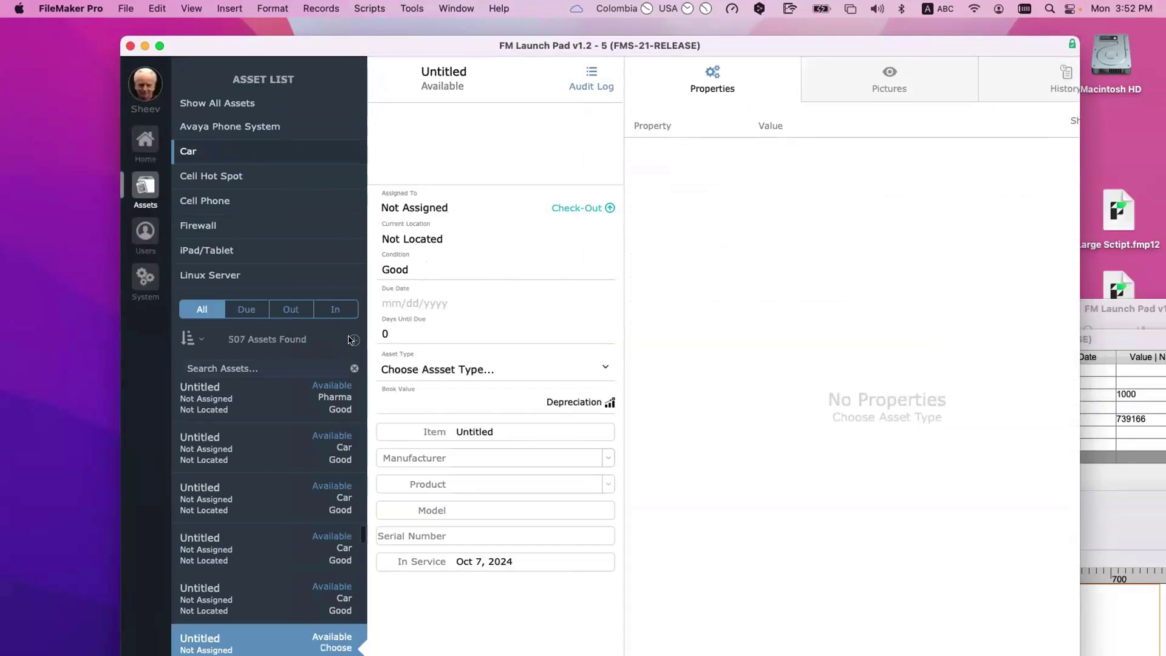
Step: Step into the Set Asset Type script with the Script Debugger, let it finish, then close the debugger
click(413, 8)
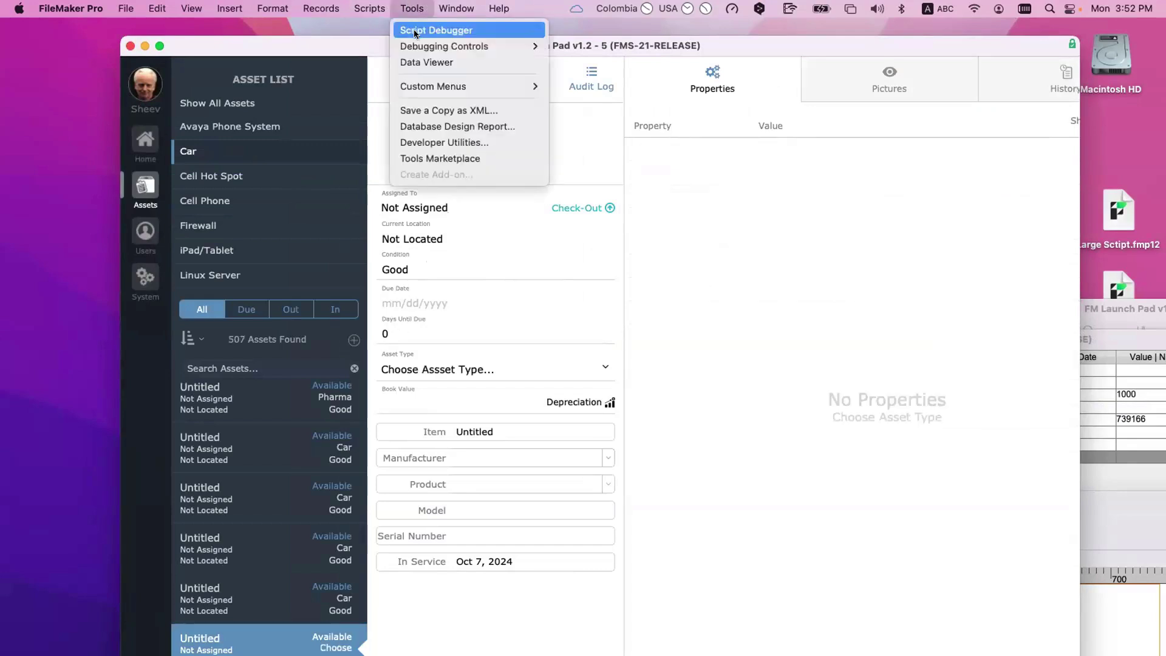
click(452, 367)
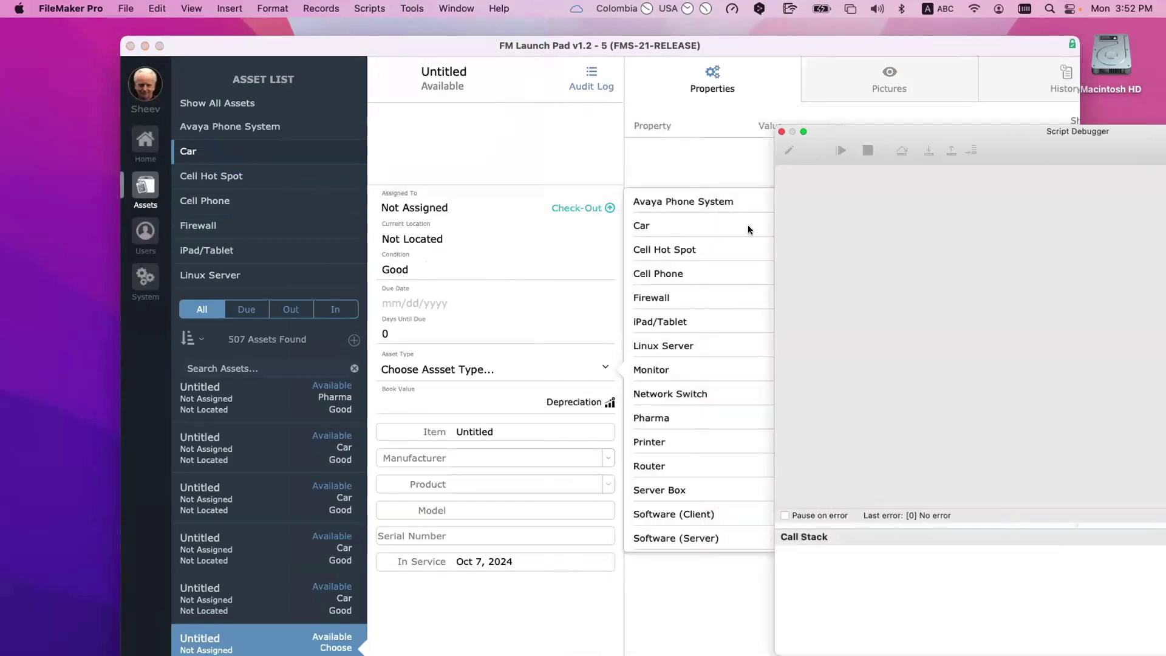
drag(942, 130, 435, 99)
click(446, 102)
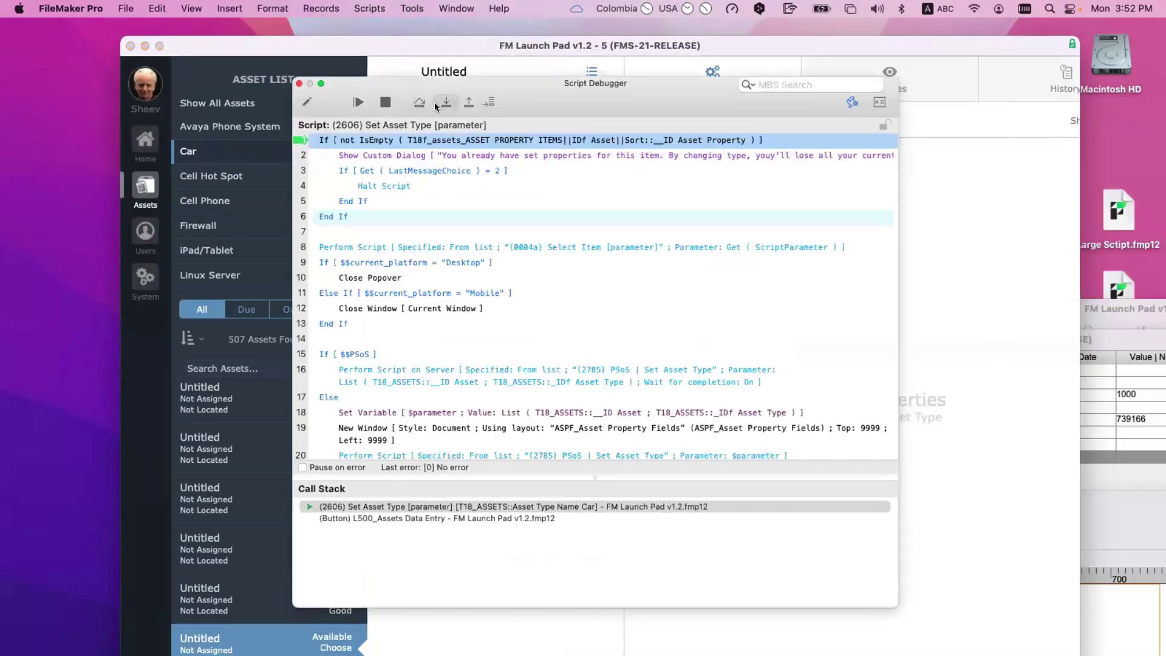
scroll(492, 267, down, 3)
scroll(491, 262, up, 3)
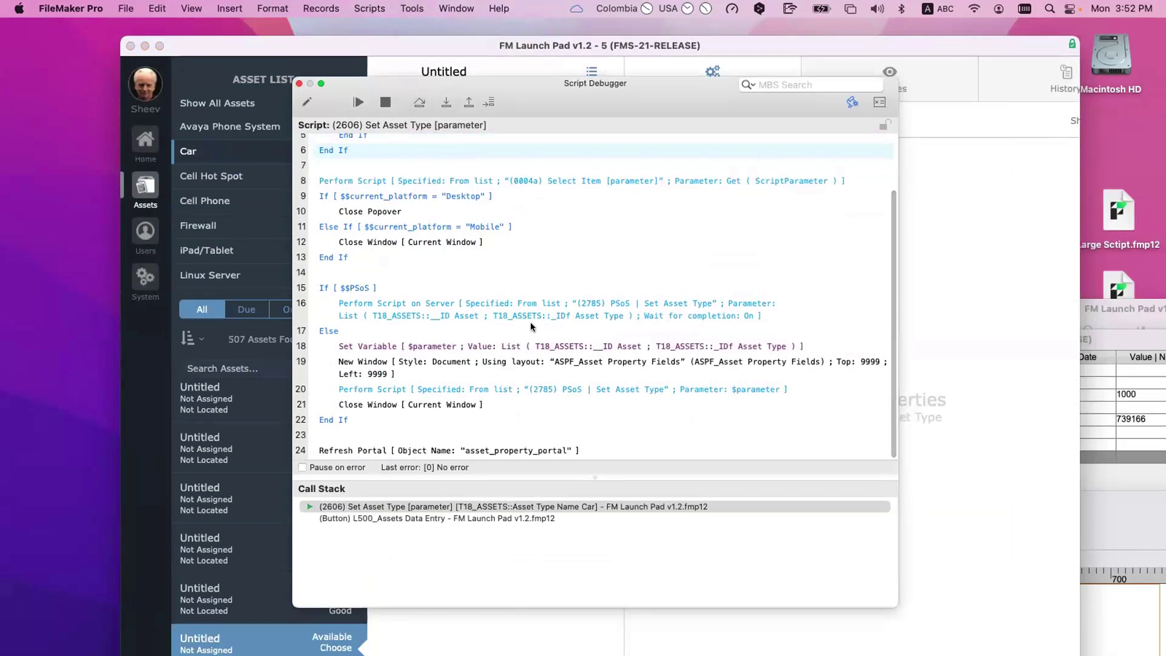
scroll(433, 170, down, 3)
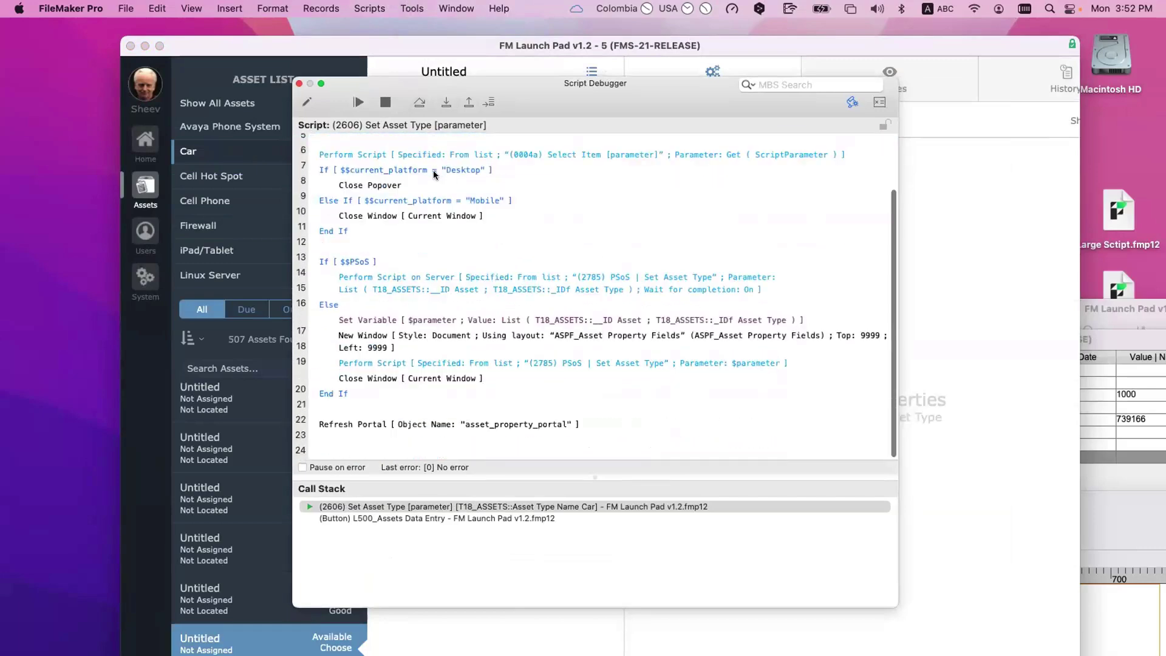
scroll(432, 170, up, 3)
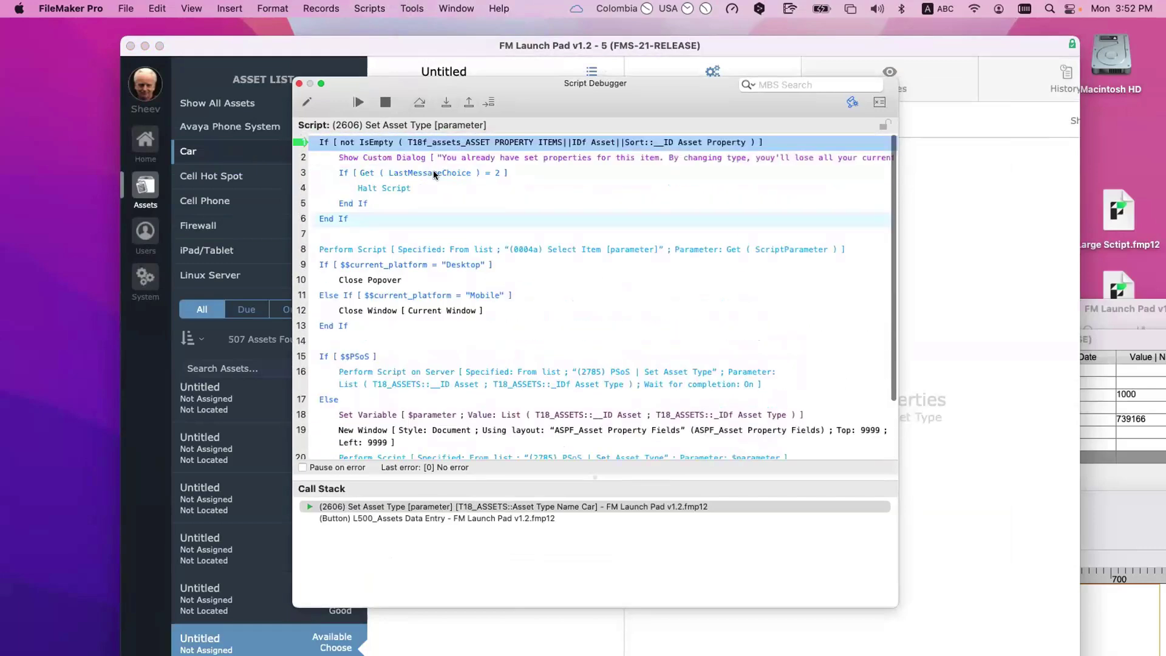
scroll(445, 190, down, 3)
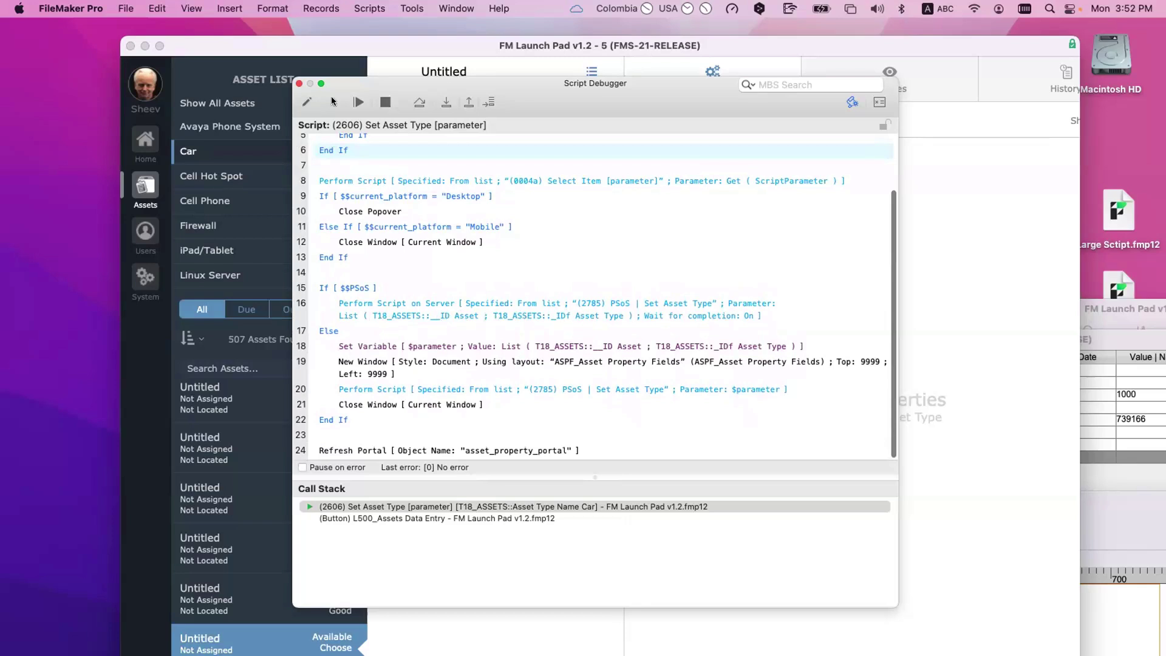
click(365, 103)
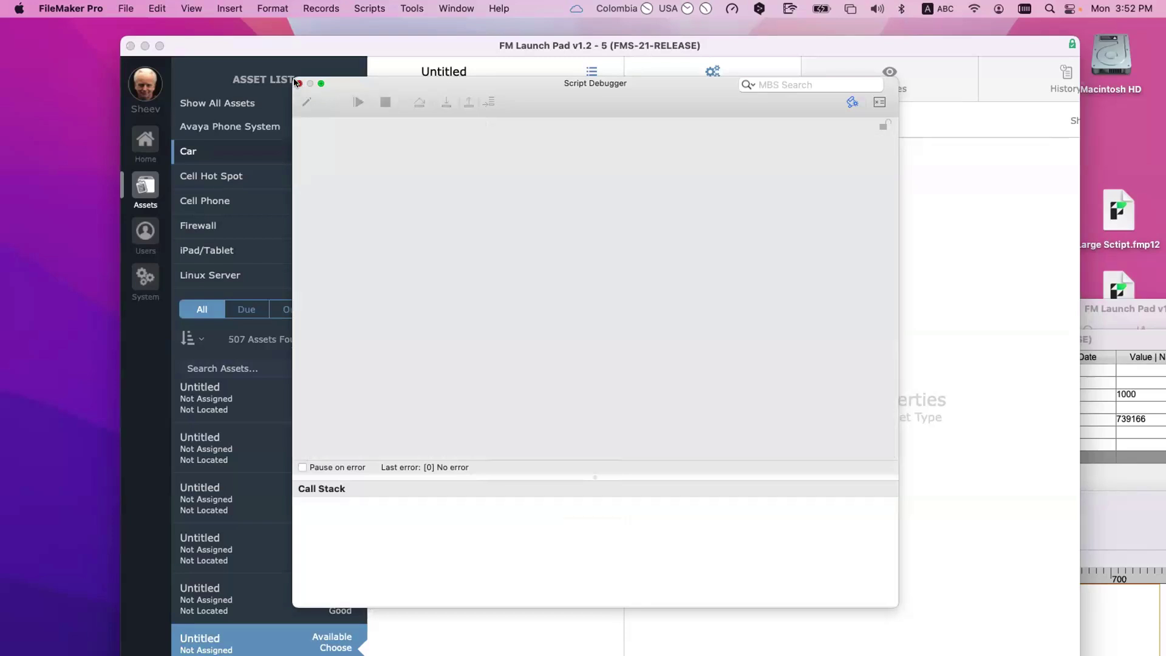
click(299, 83)
Step: Open the (2785) PSoS | Set Asset Type script, select its first Set Variable step, and return to the asset record
key(super+shift+s)
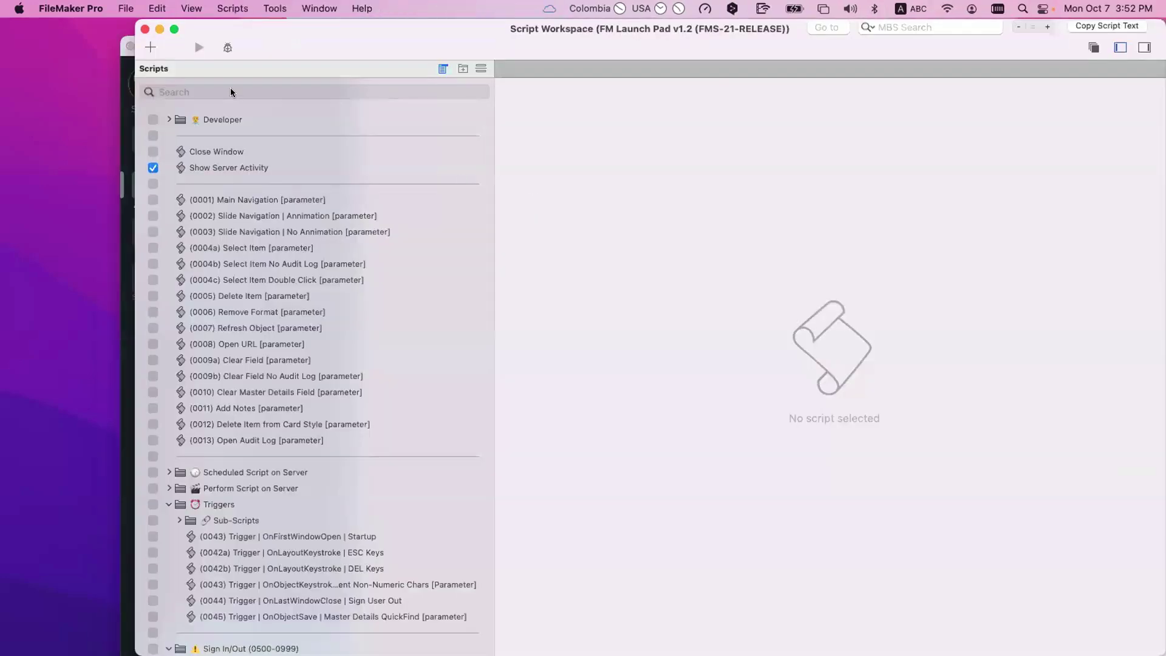
text(2785)
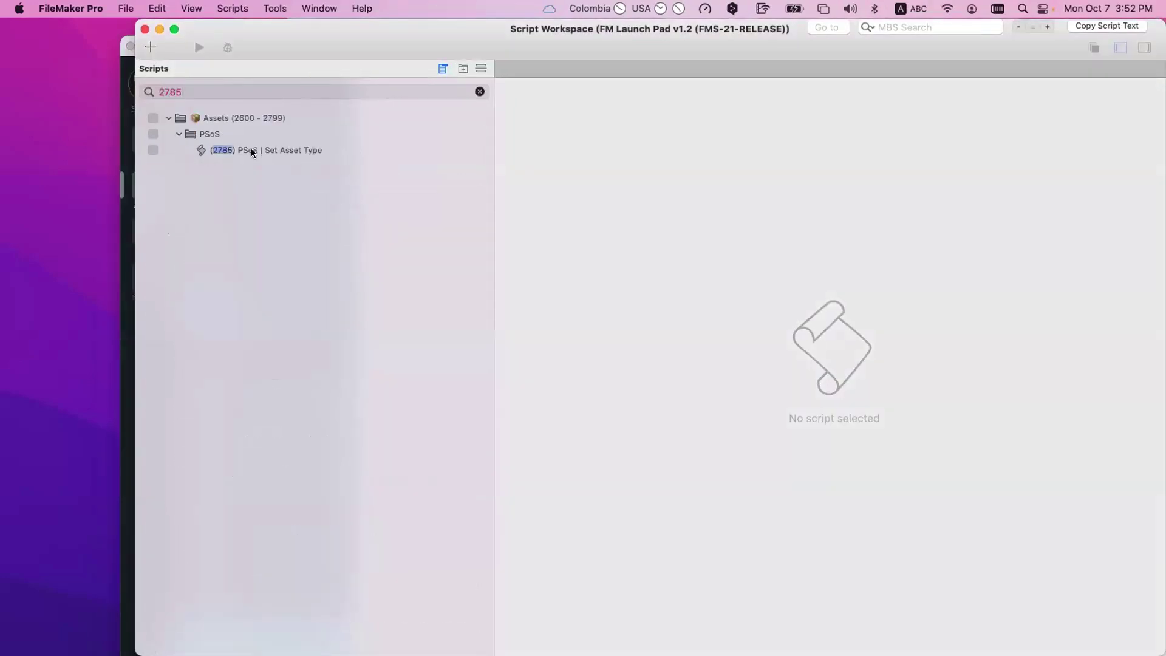
click(271, 149)
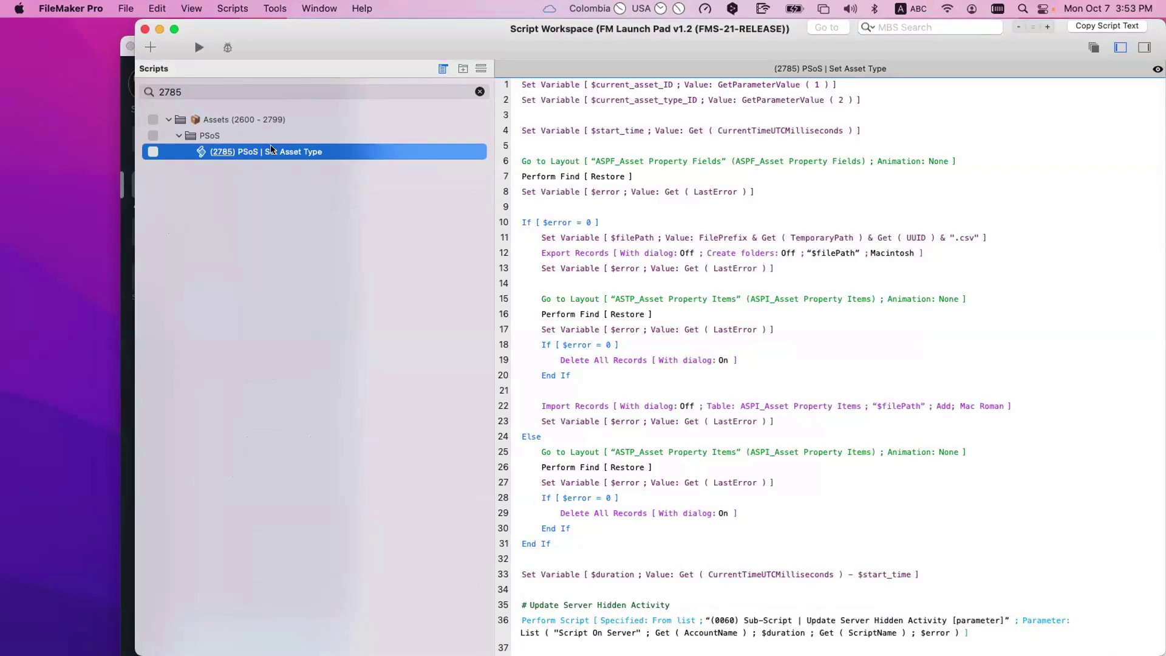
click(644, 90)
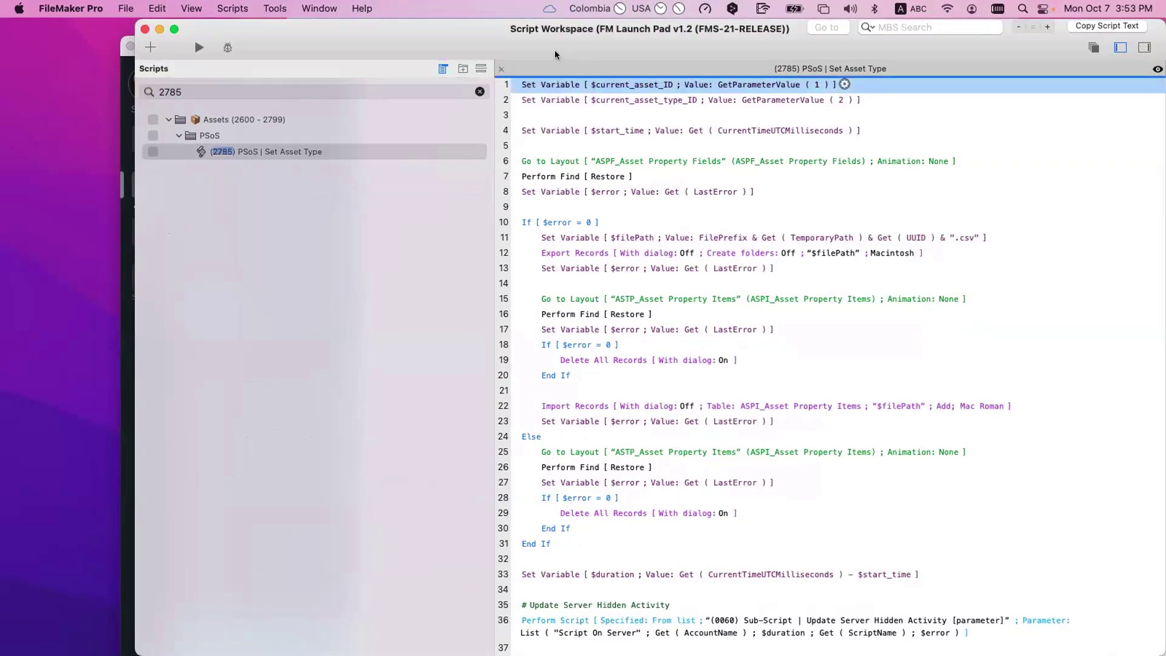
key(super+grave)
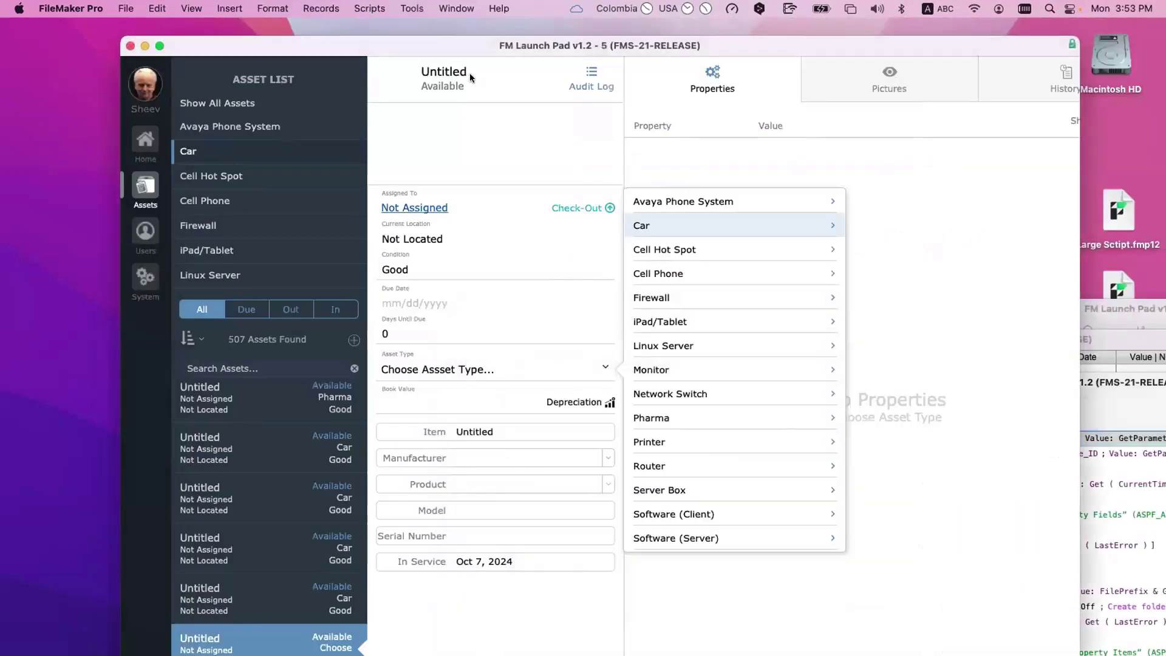
click(409, 53)
drag(410, 53, 323, 34)
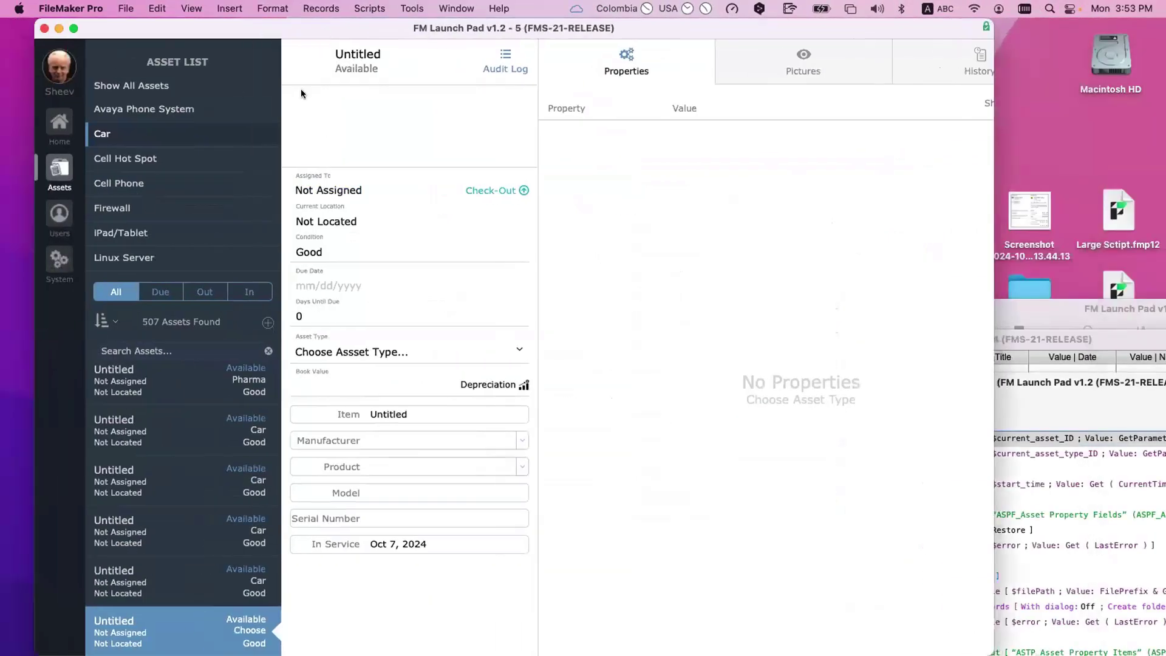
click(1087, 384)
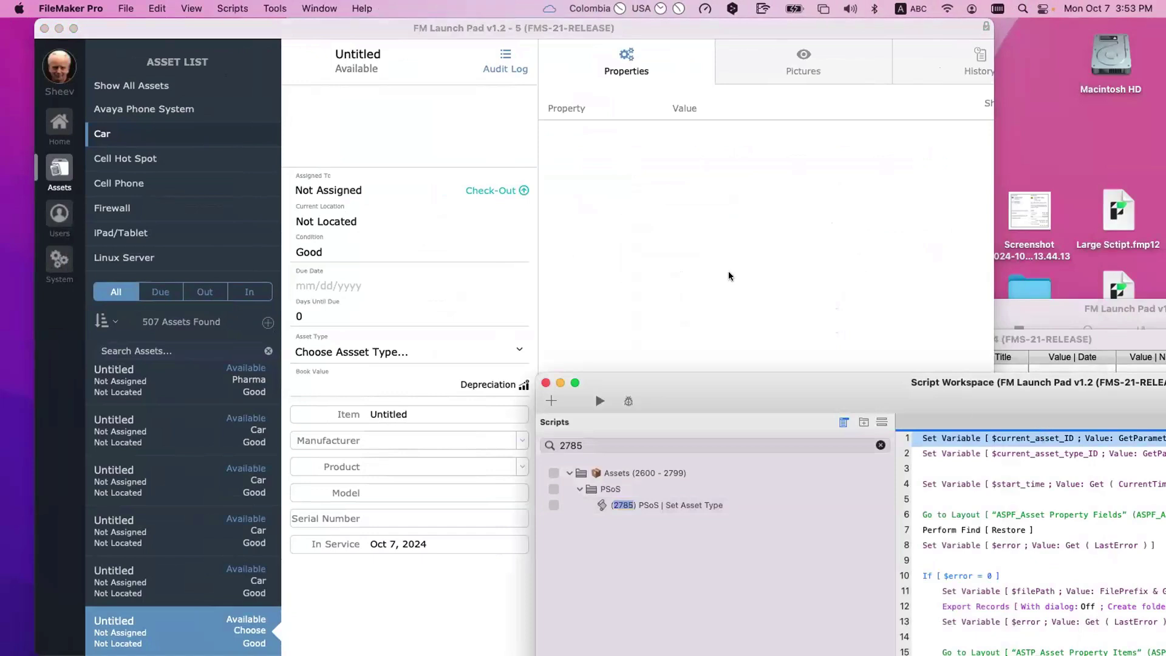
click(577, 235)
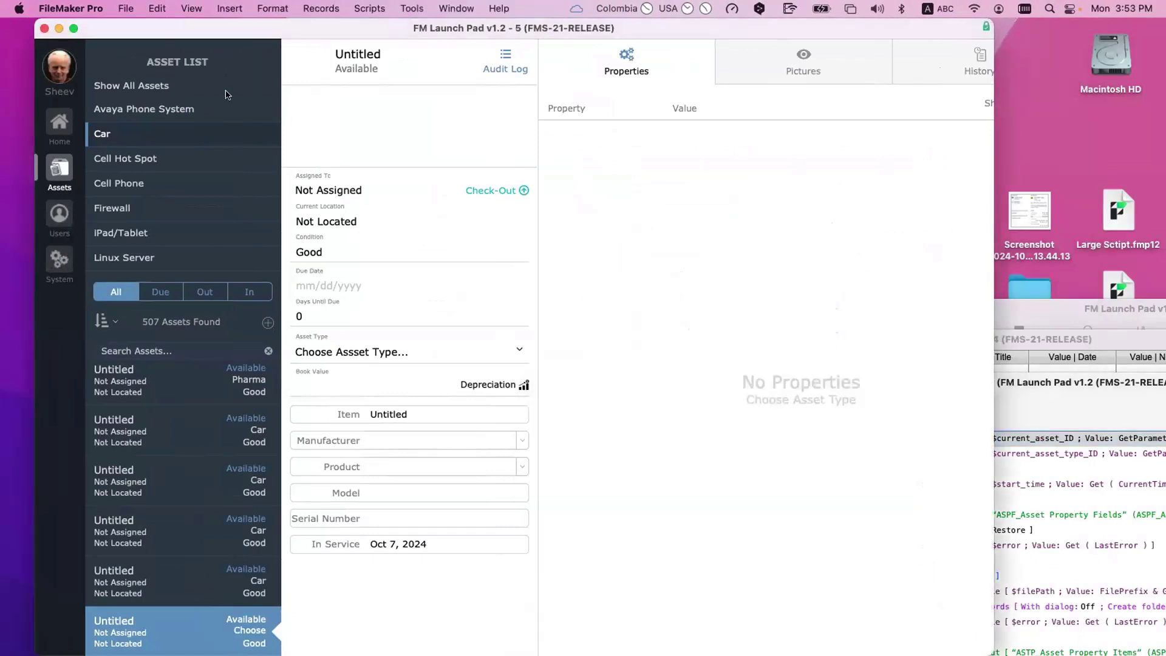
click(1027, 386)
click(1033, 454)
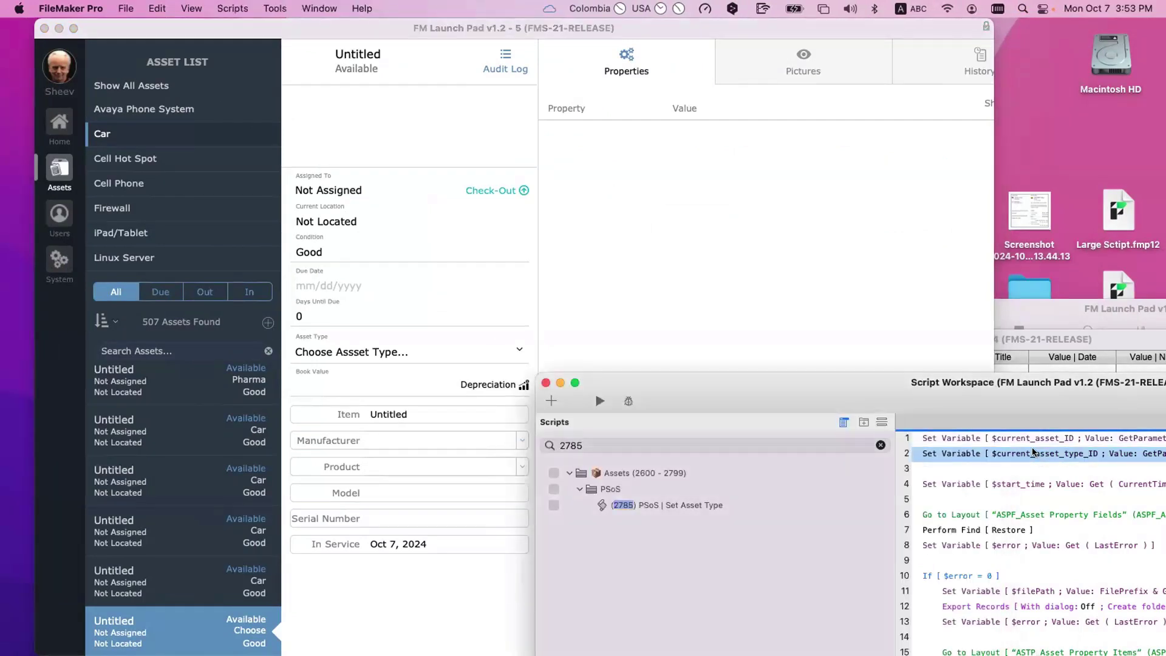
click(471, 262)
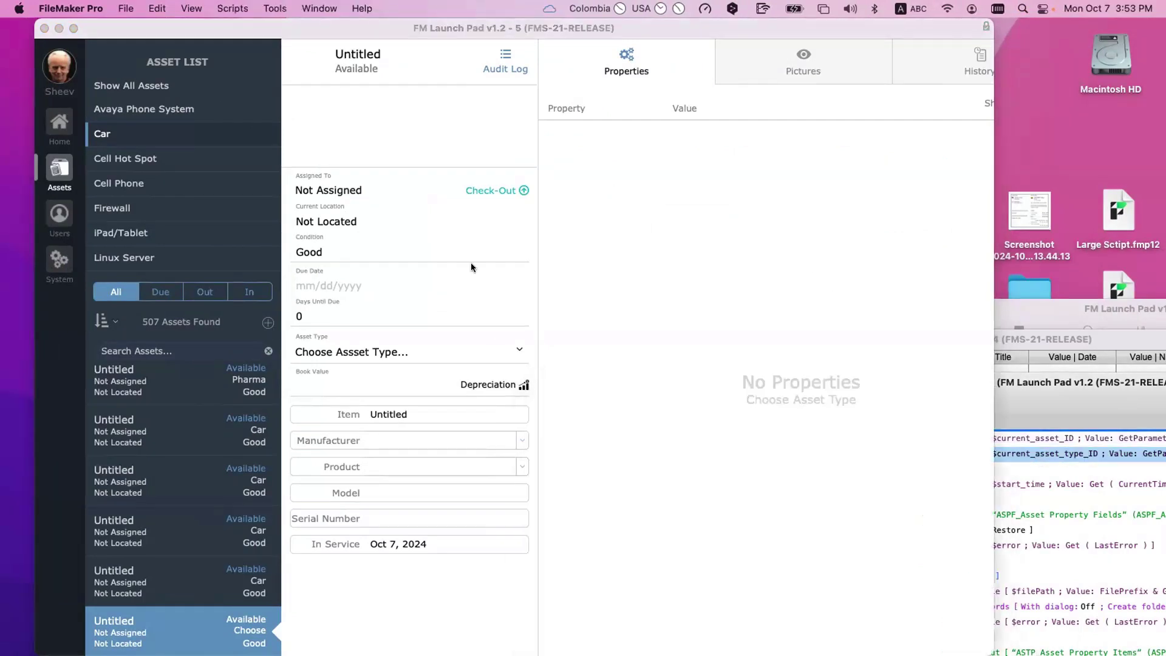
click(391, 353)
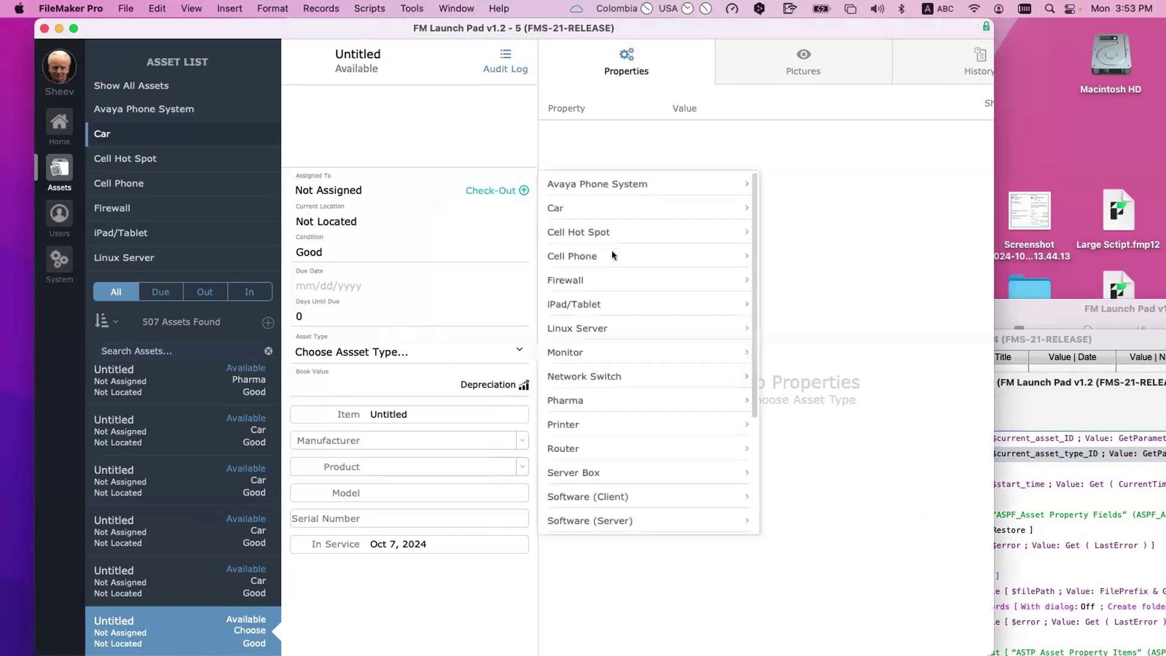
click(569, 209)
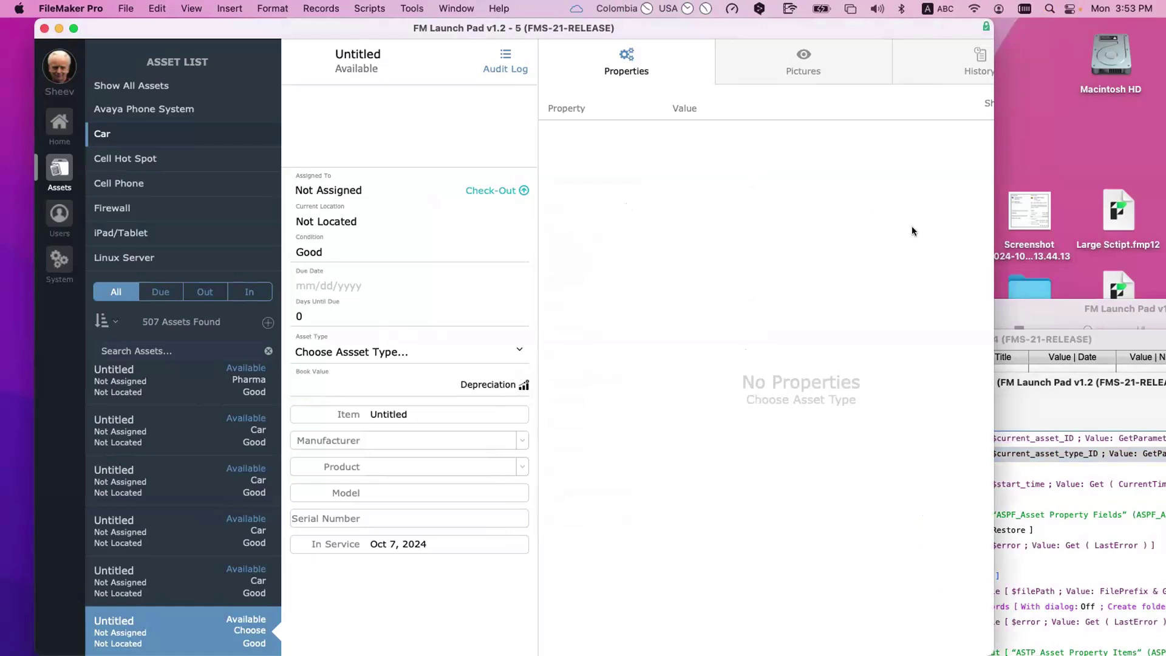
Step: Bring the Set Asset Type script forward, enlarged to show the whole script
key(super+shift+s)
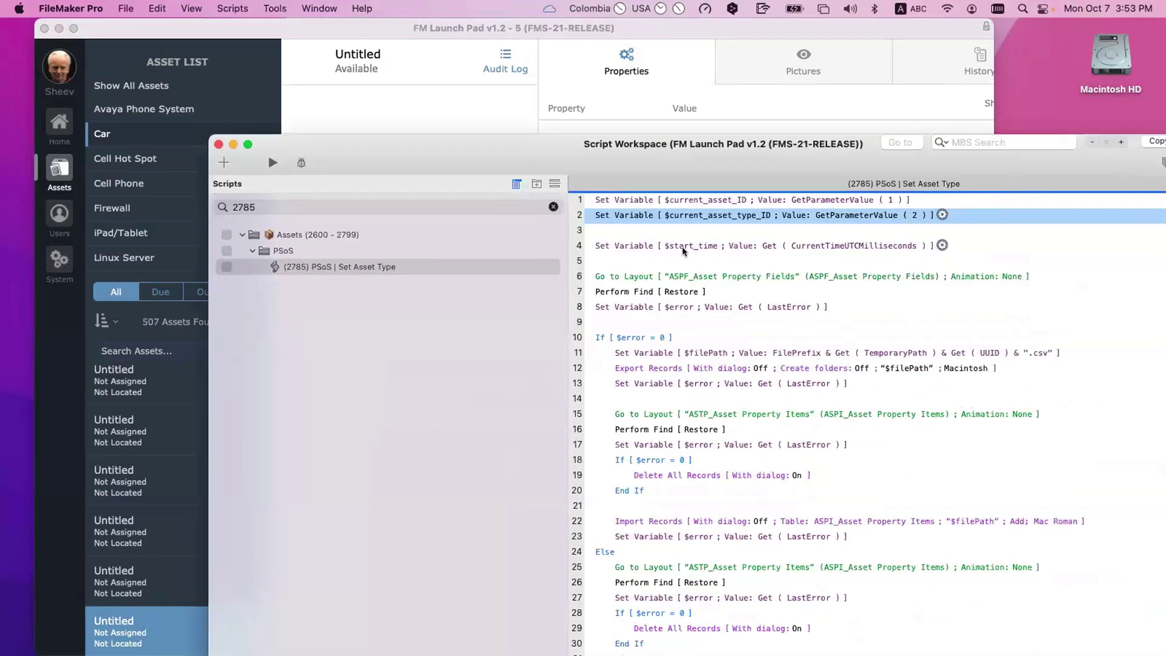
click(683, 246)
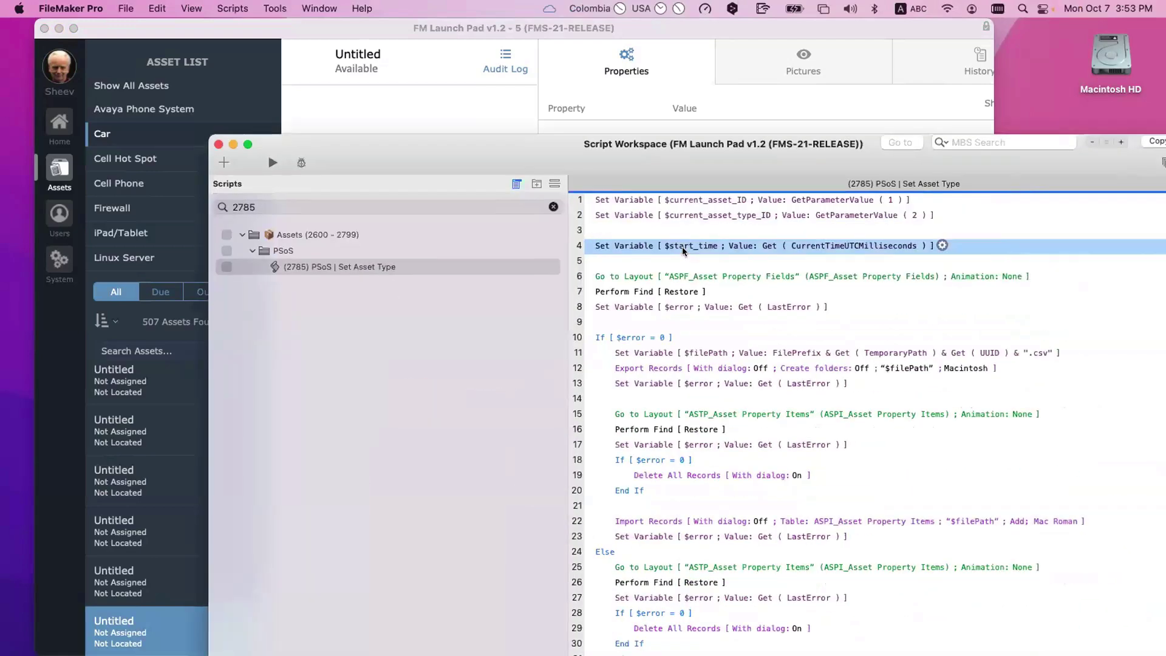
double_click(634, 160)
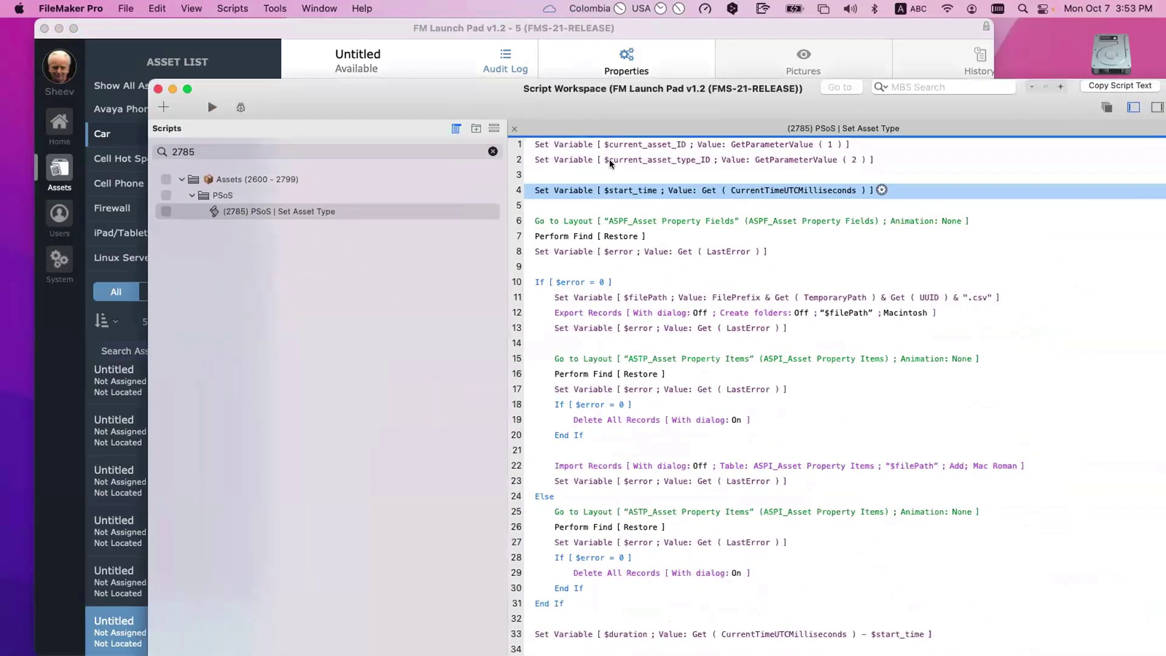
click(545, 222)
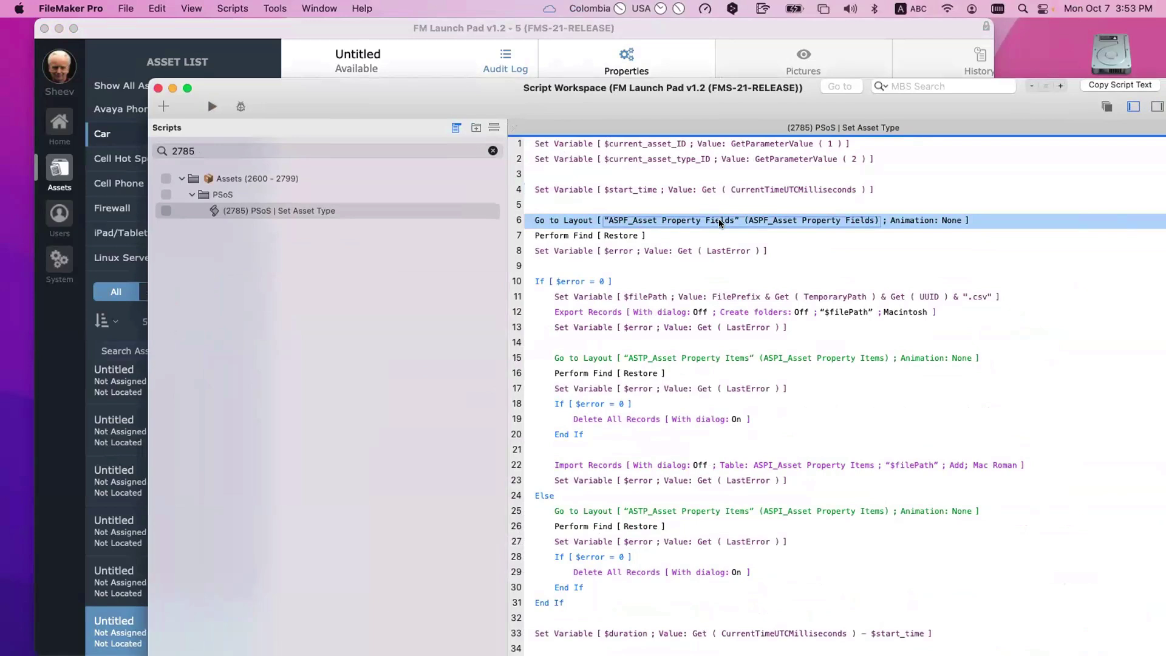
click(623, 237)
click(610, 159)
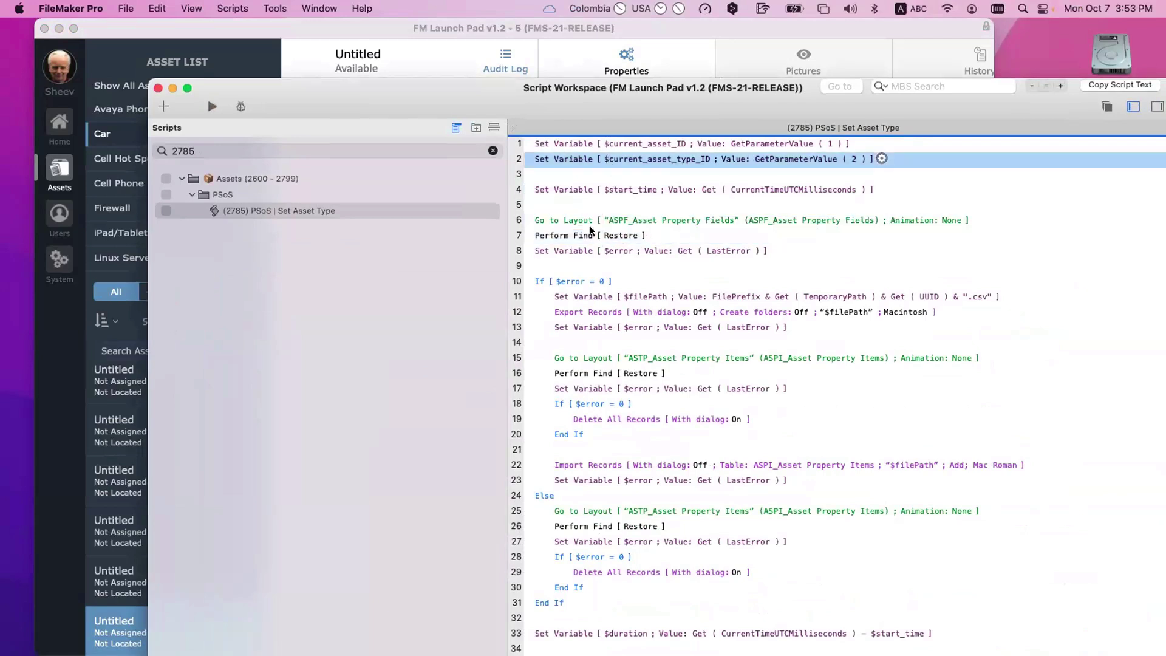
Step: Inspect the first Perform Find request: $current_asset_type_ID and flag_Active set to 1
double_click(592, 236)
double_click(580, 283)
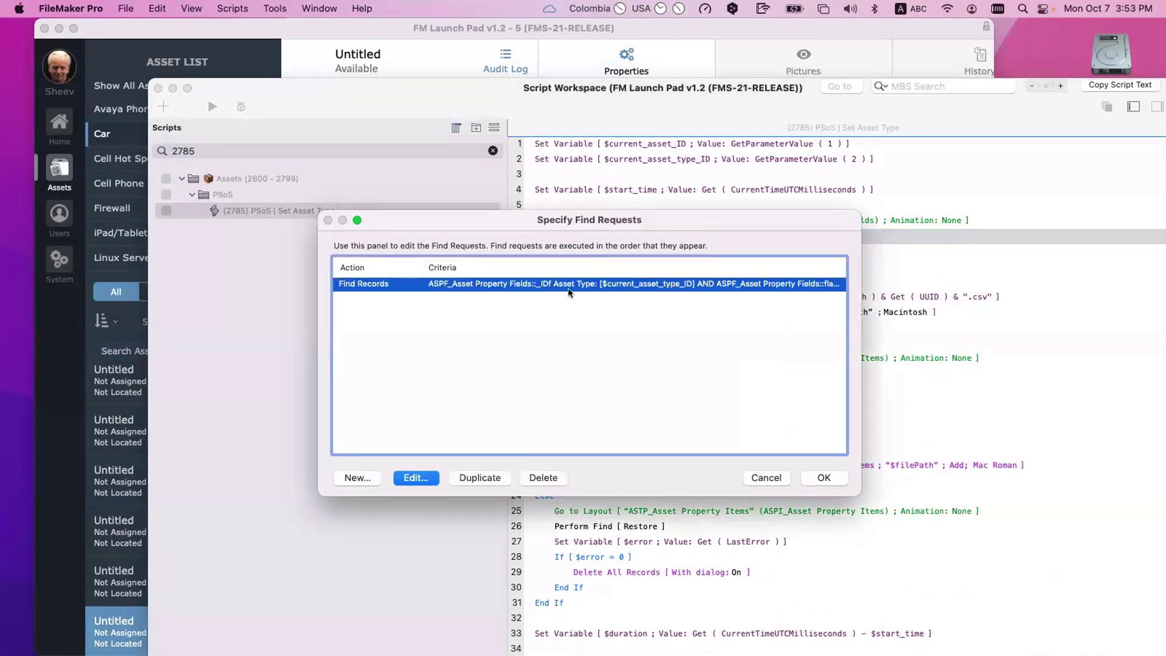
click(519, 237)
click(516, 243)
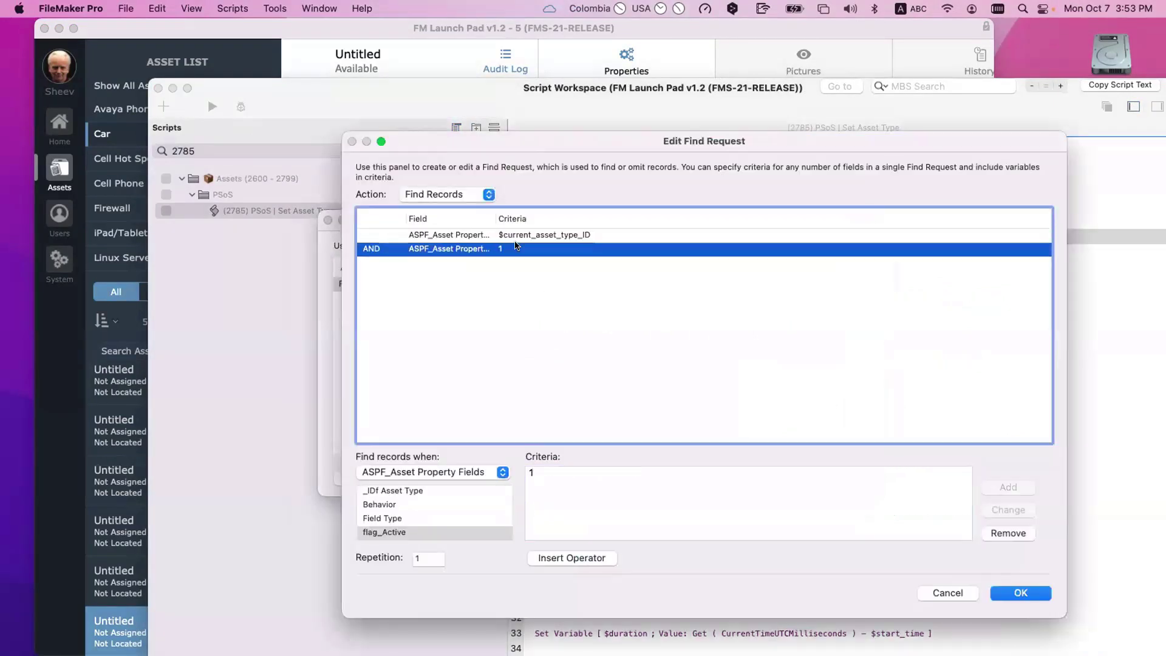
key(Escape)
key(Escape)
click(582, 251)
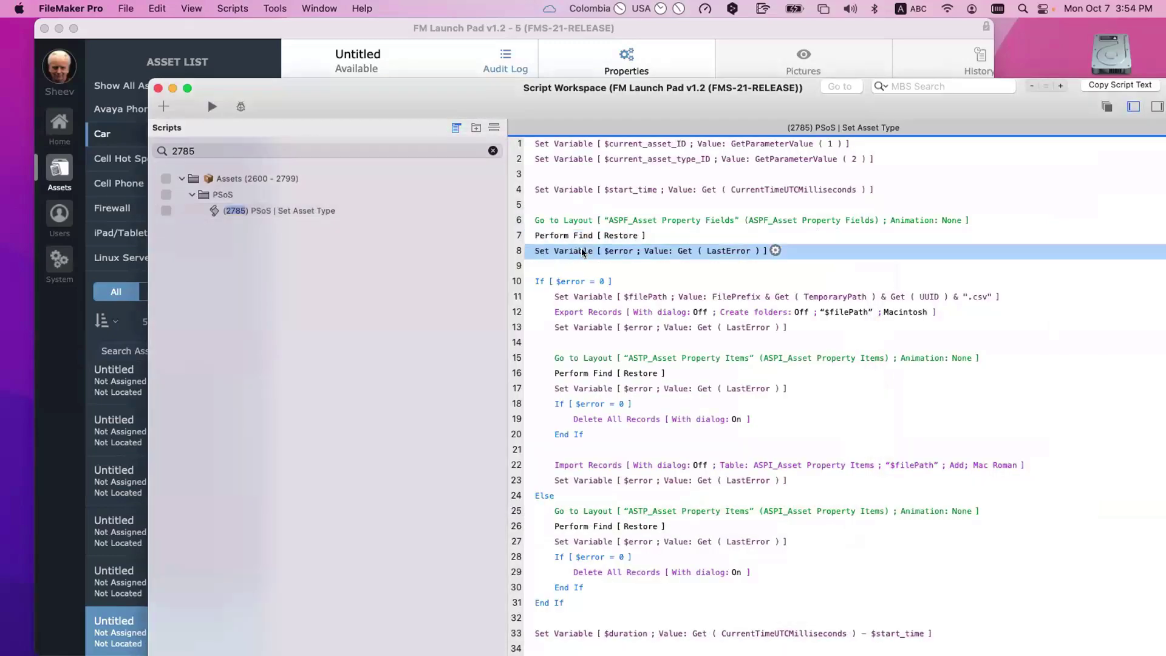
click(569, 299)
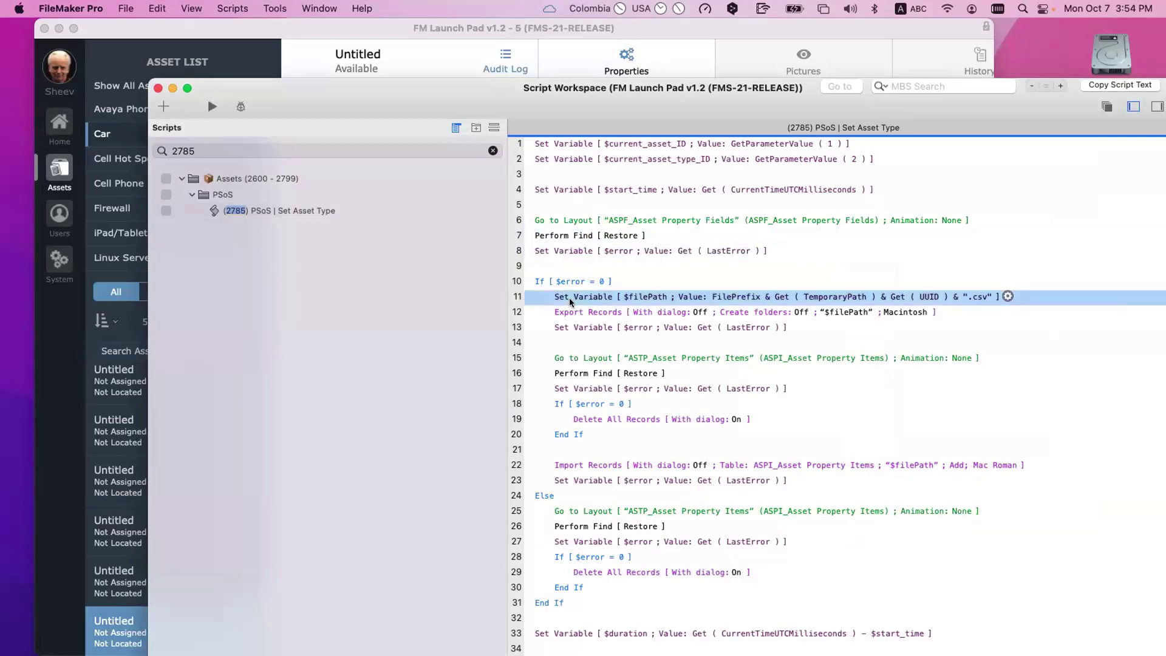
click(579, 314)
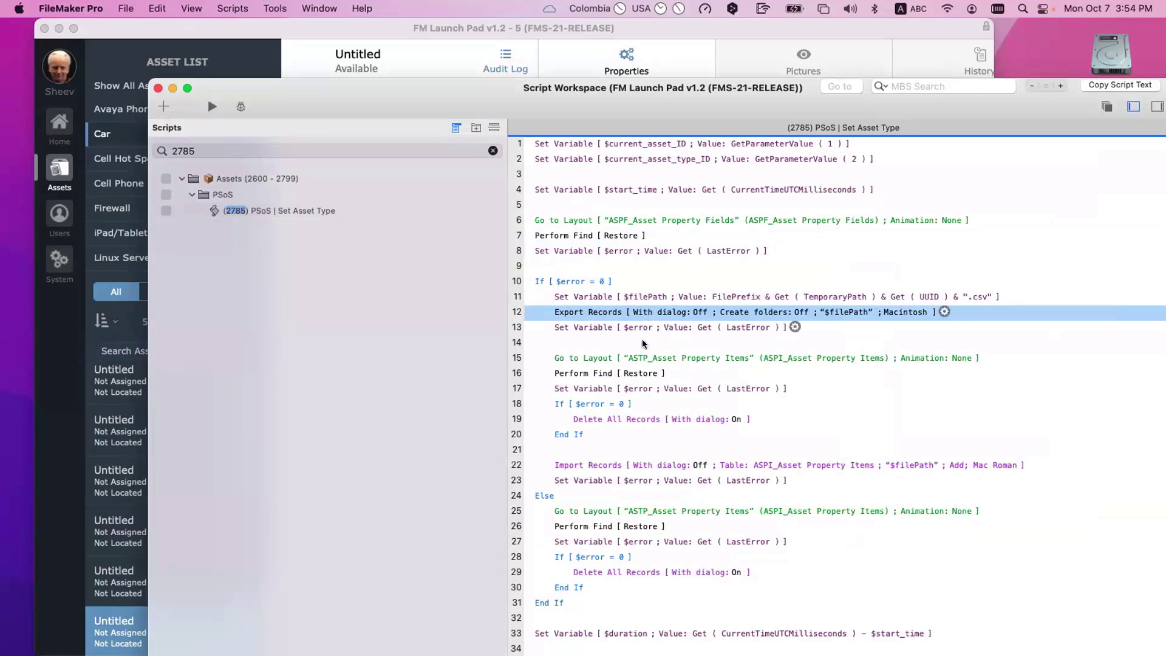
click(611, 359)
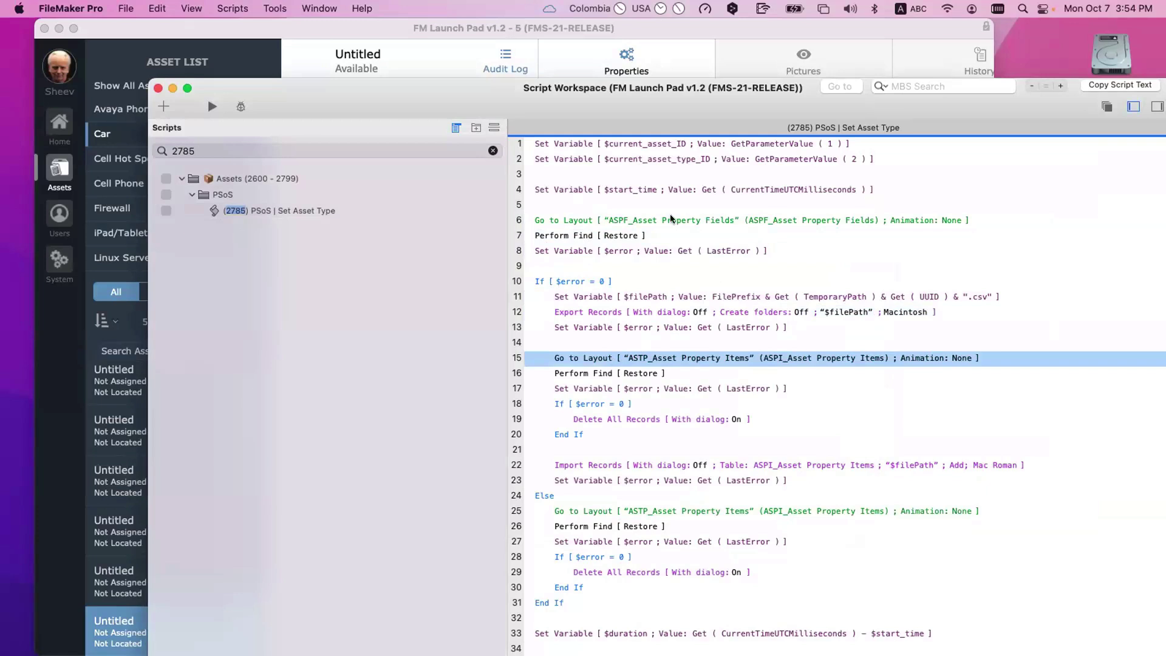
drag(558, 97, 485, 98)
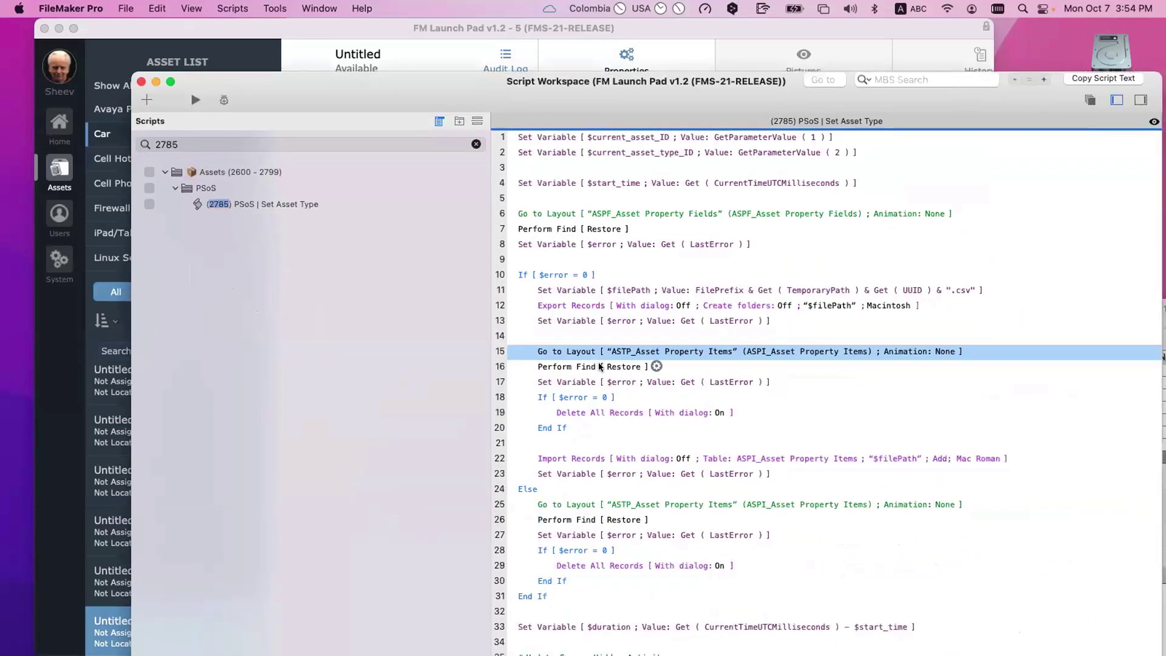
click(601, 367)
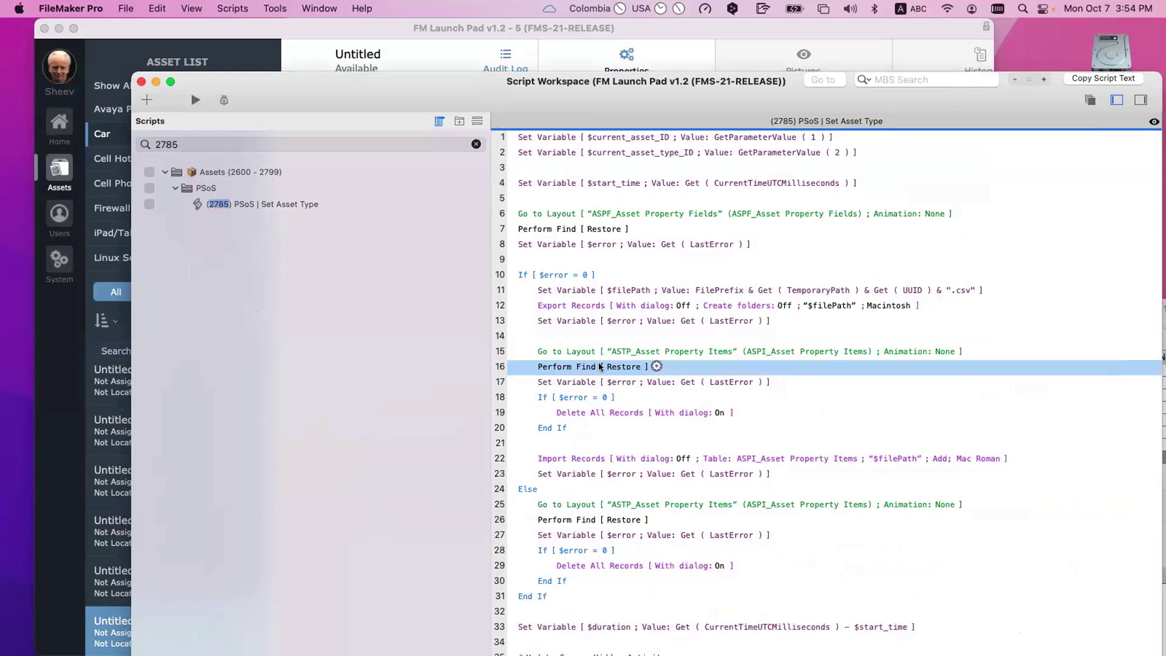
click(599, 367)
click(599, 287)
key(Escape)
drag(545, 90, 713, 352)
Step: Open the Car asset record, try switching its type to iPad/Tablet, then cancel to keep Car
click(635, 277)
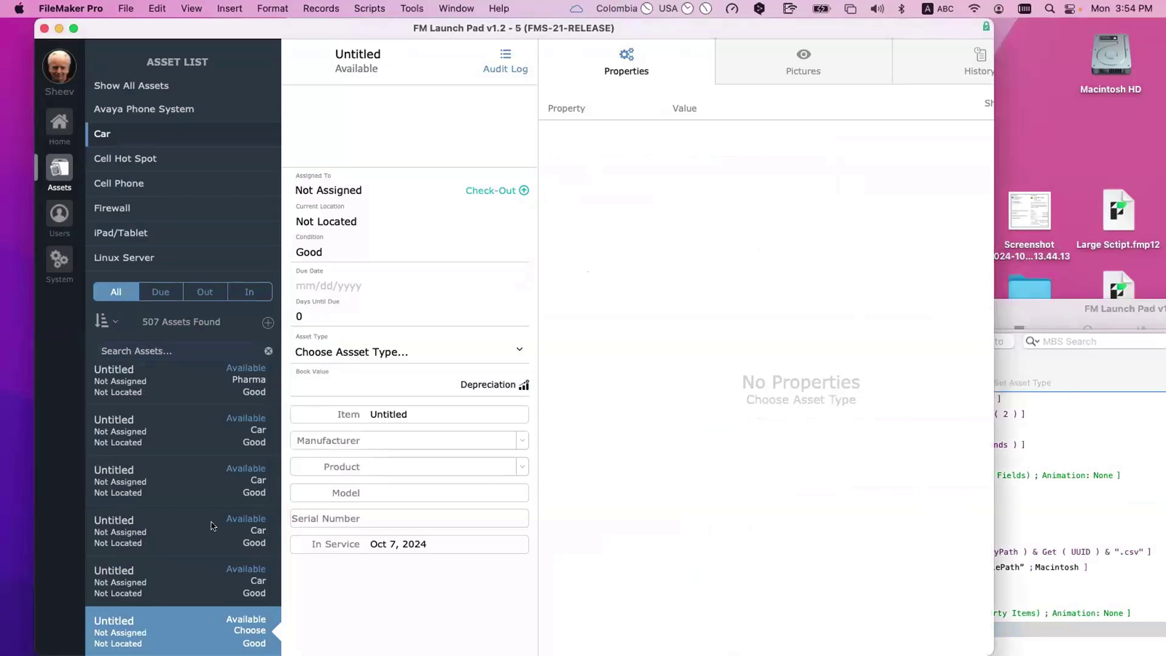
click(216, 452)
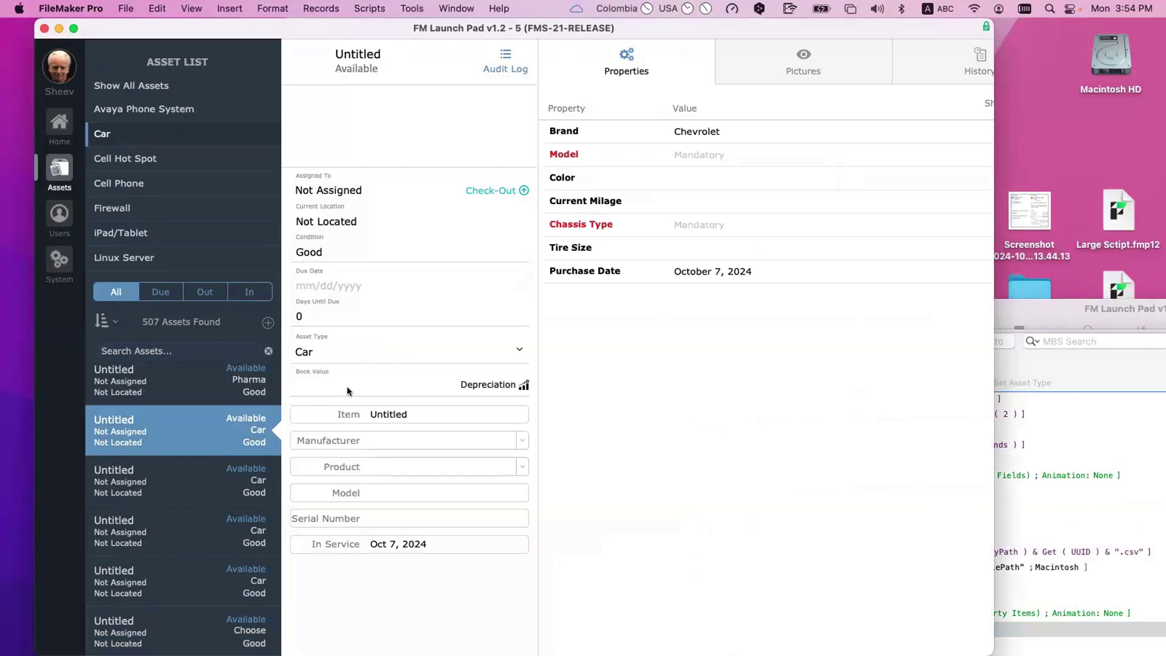
click(345, 348)
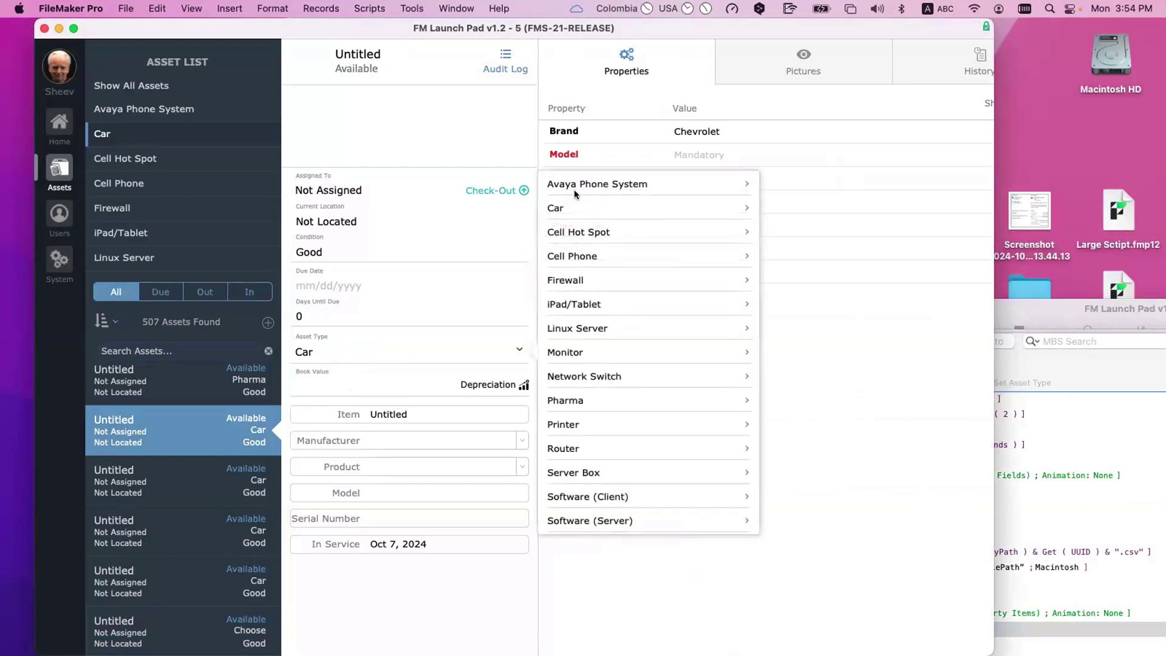
click(569, 303)
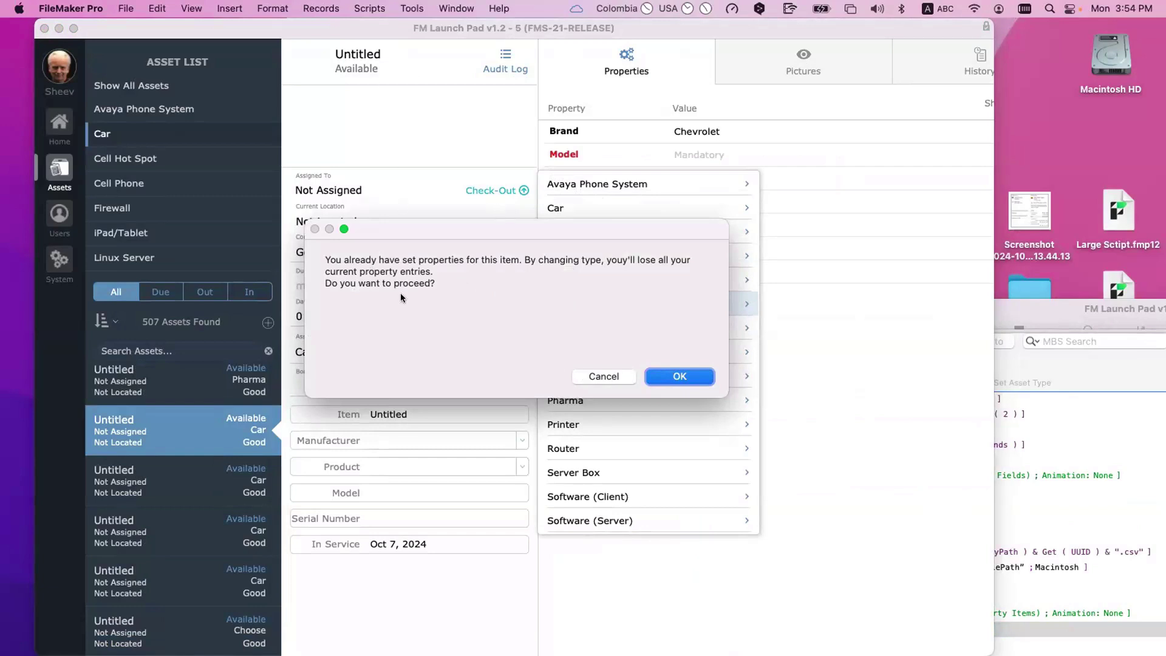
click(599, 375)
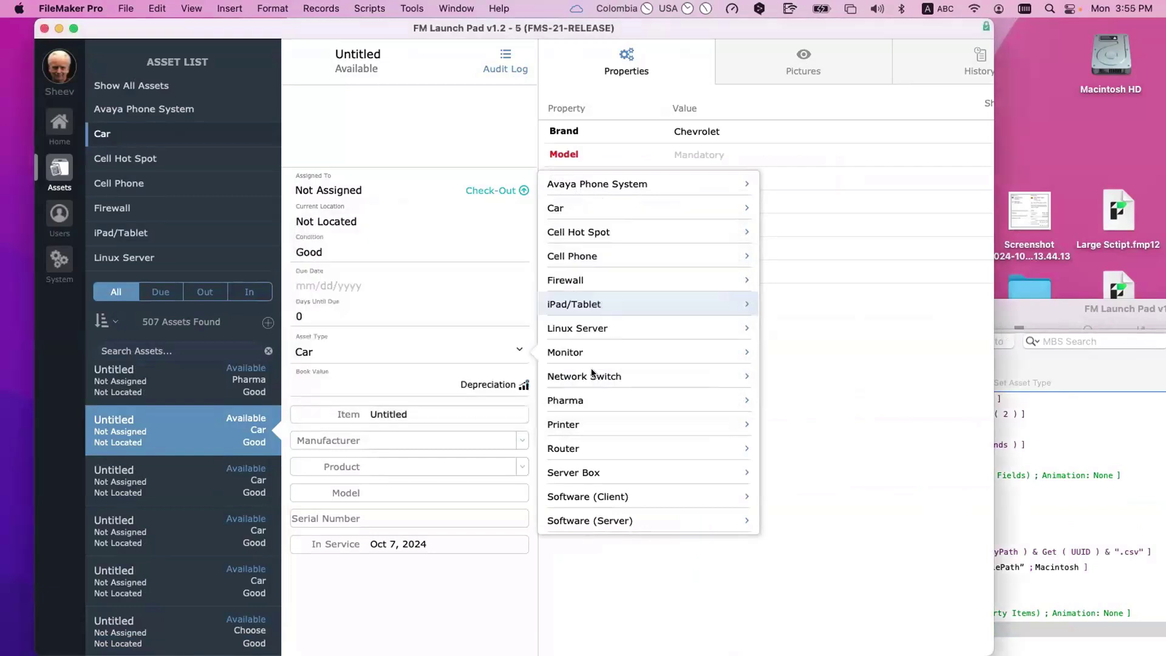
click(786, 312)
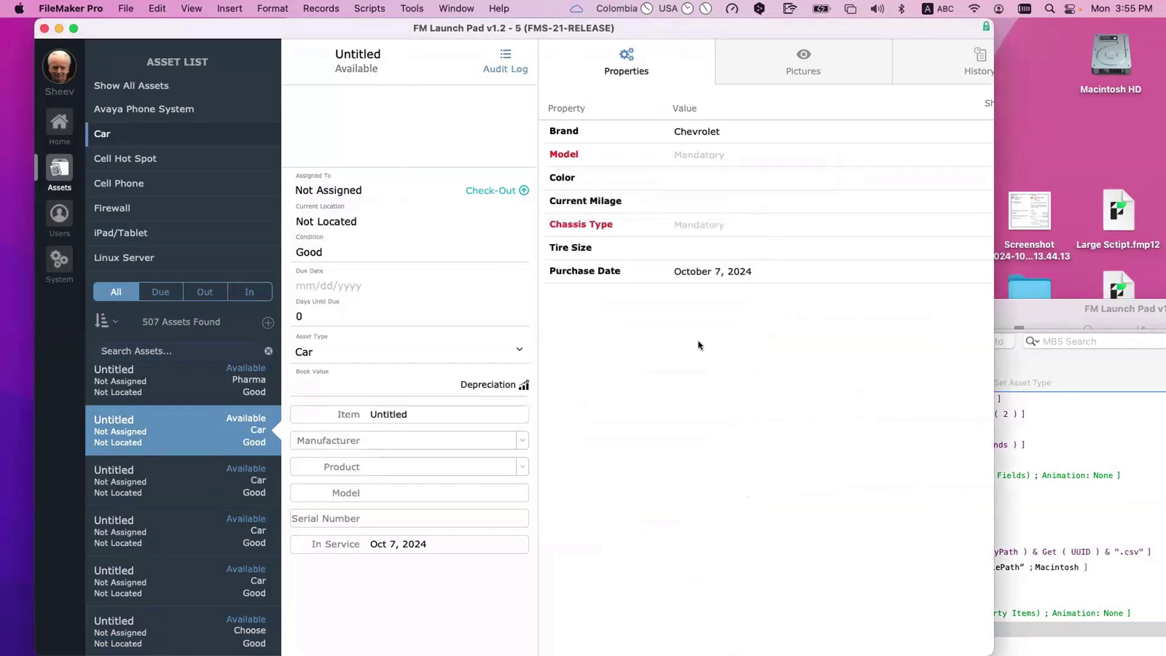
Step: Enlarge the script window and open the Import Records step's field mapping into ASPI_Asset Property Items
double_click(1022, 360)
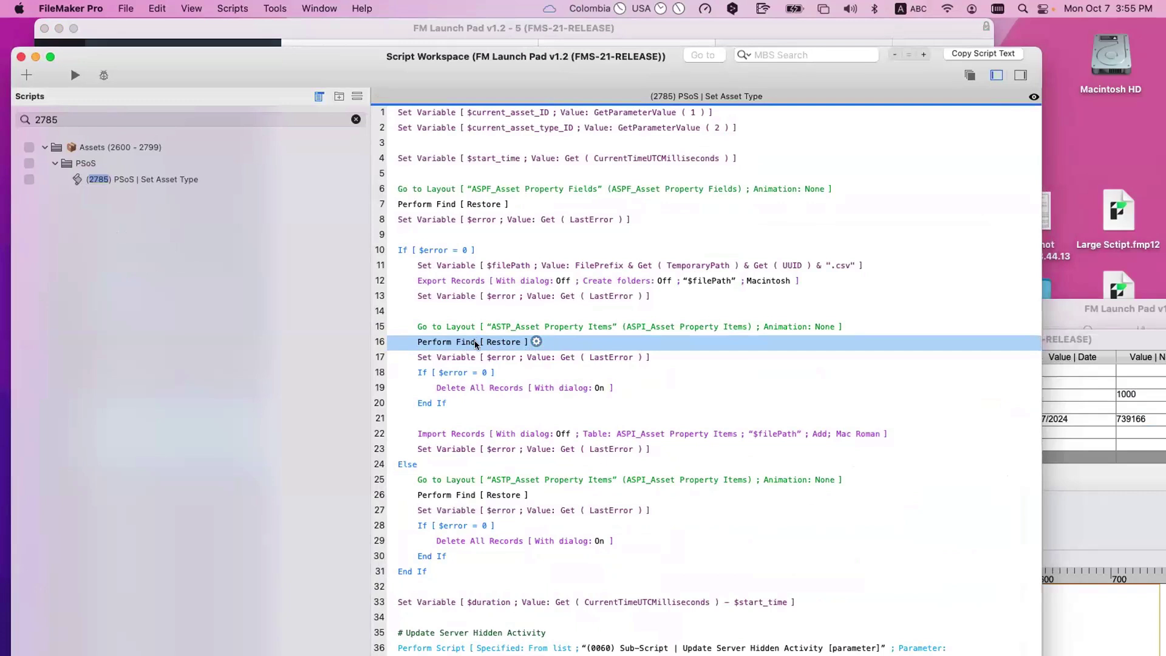
click(452, 390)
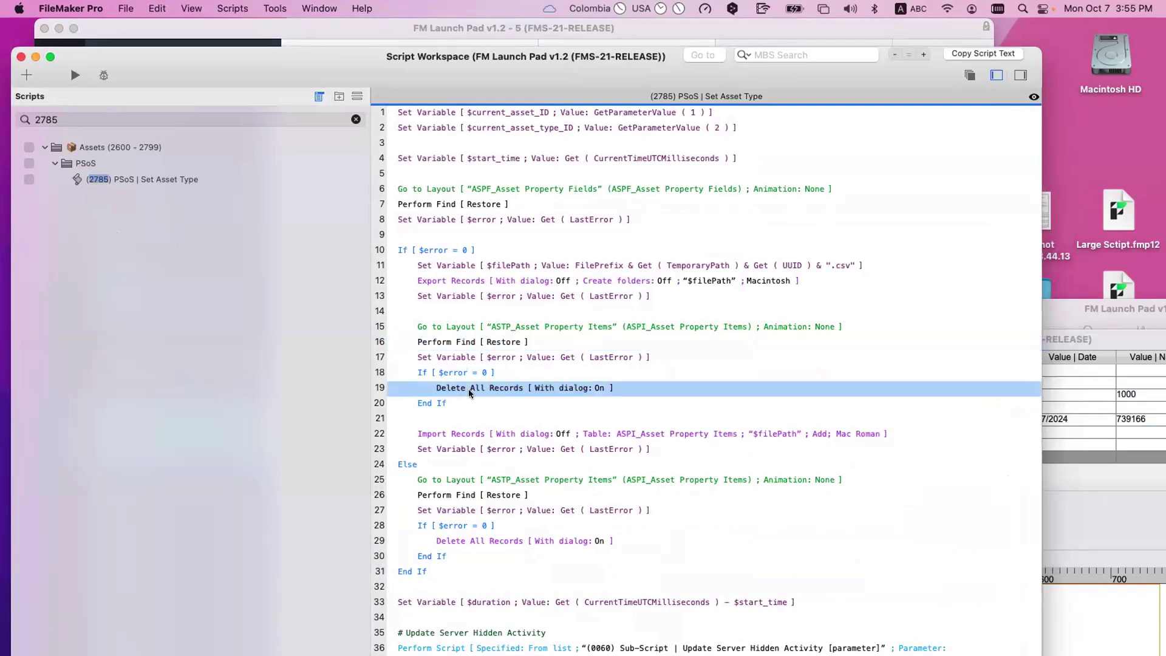
click(462, 432)
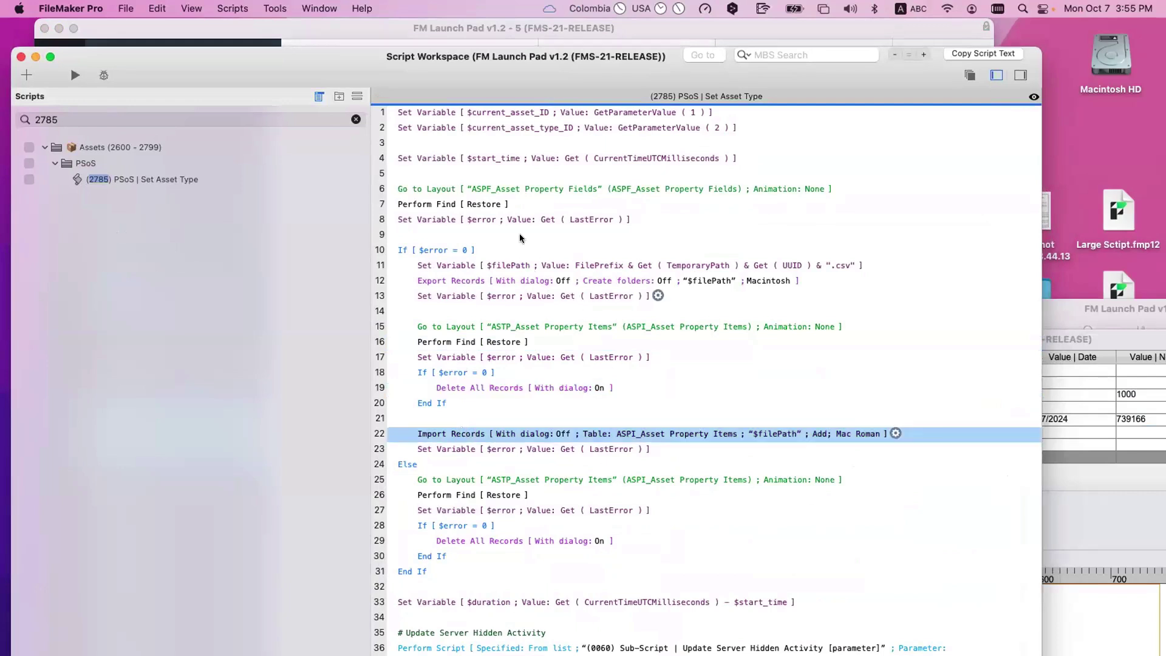
click(439, 282)
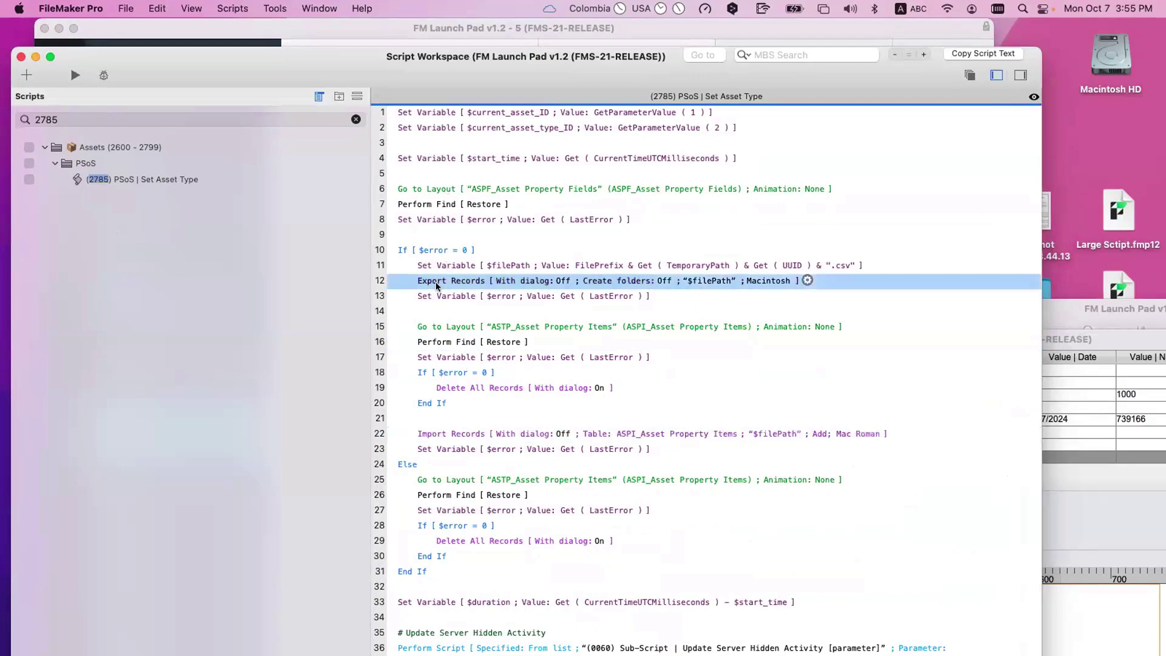
click(448, 434)
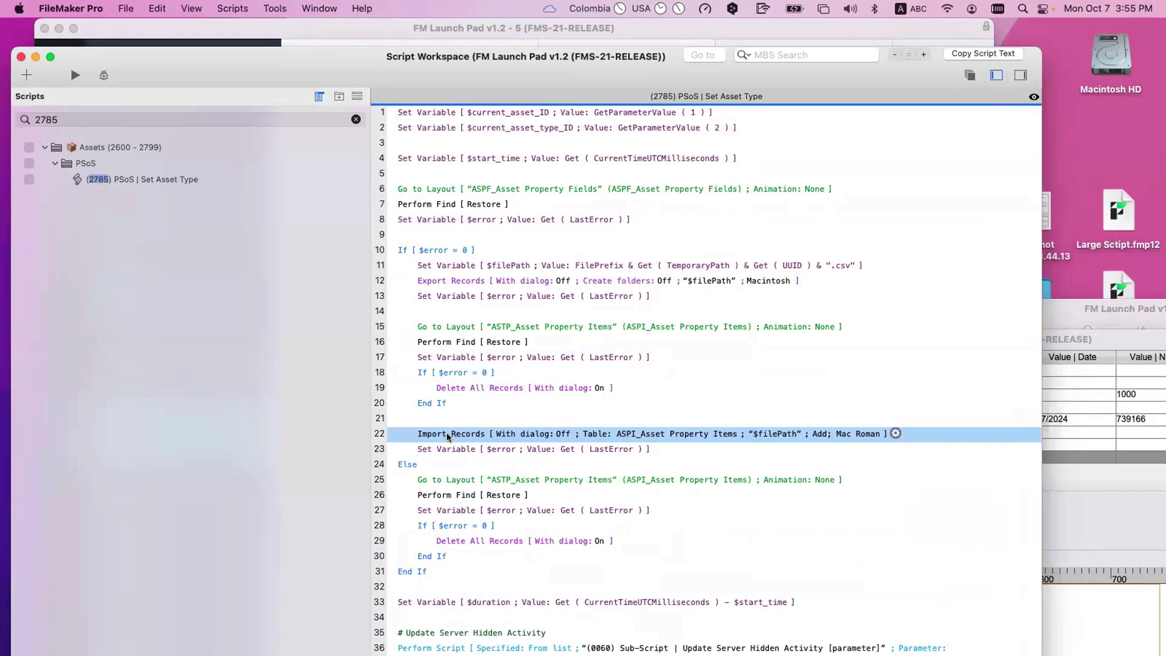
double_click(448, 435)
Step: Review the _IDf_Asset target choices and the auto-entry field list, then cancel the import mapping
click(739, 256)
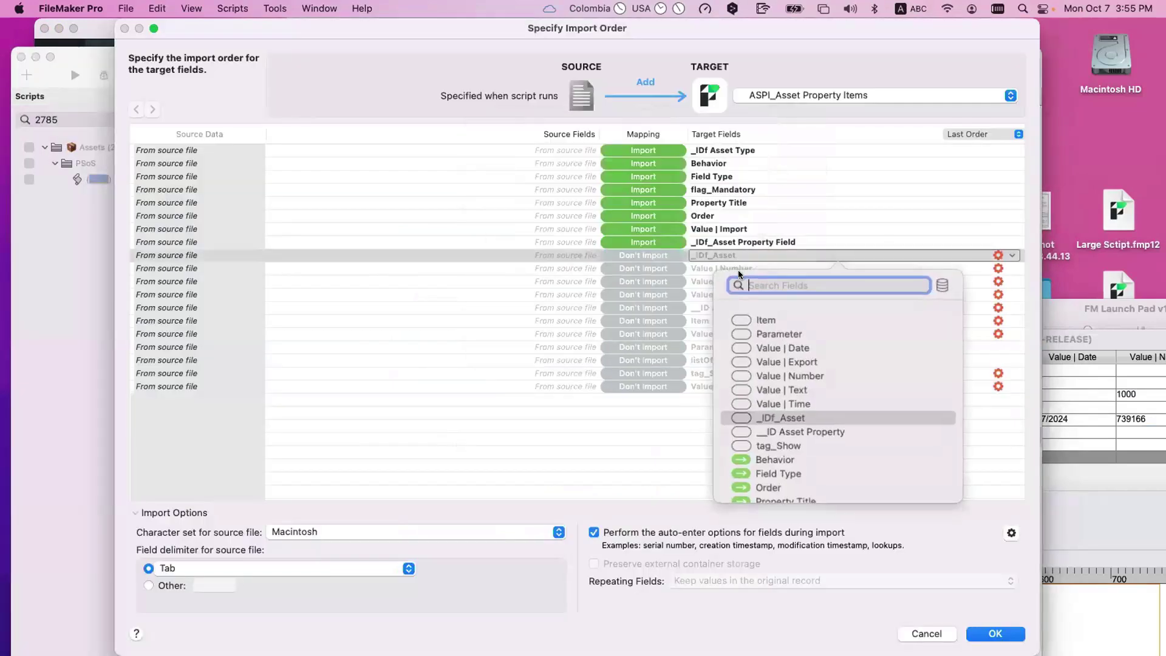
click(624, 439)
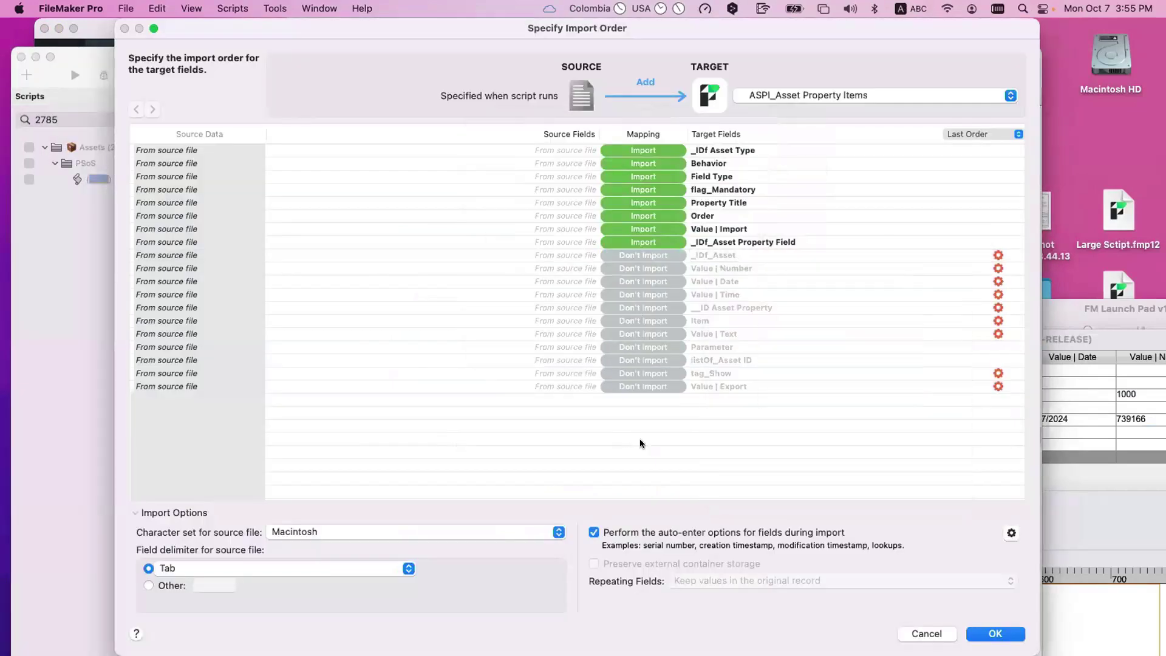
click(1012, 533)
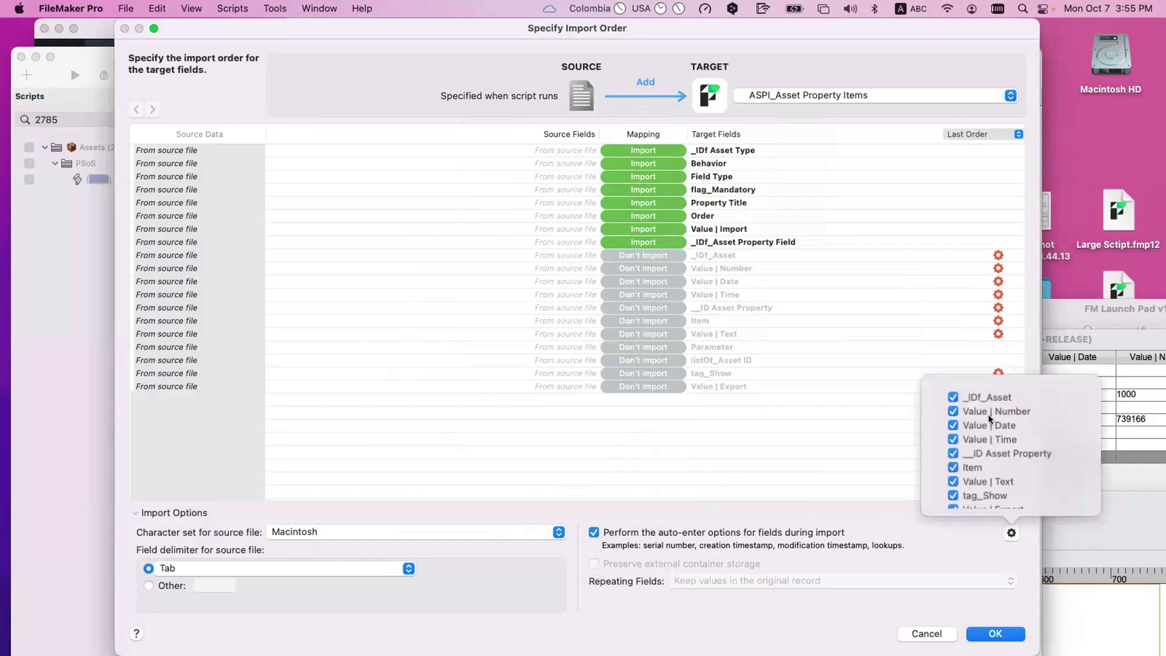
scroll(988, 438, down, 1)
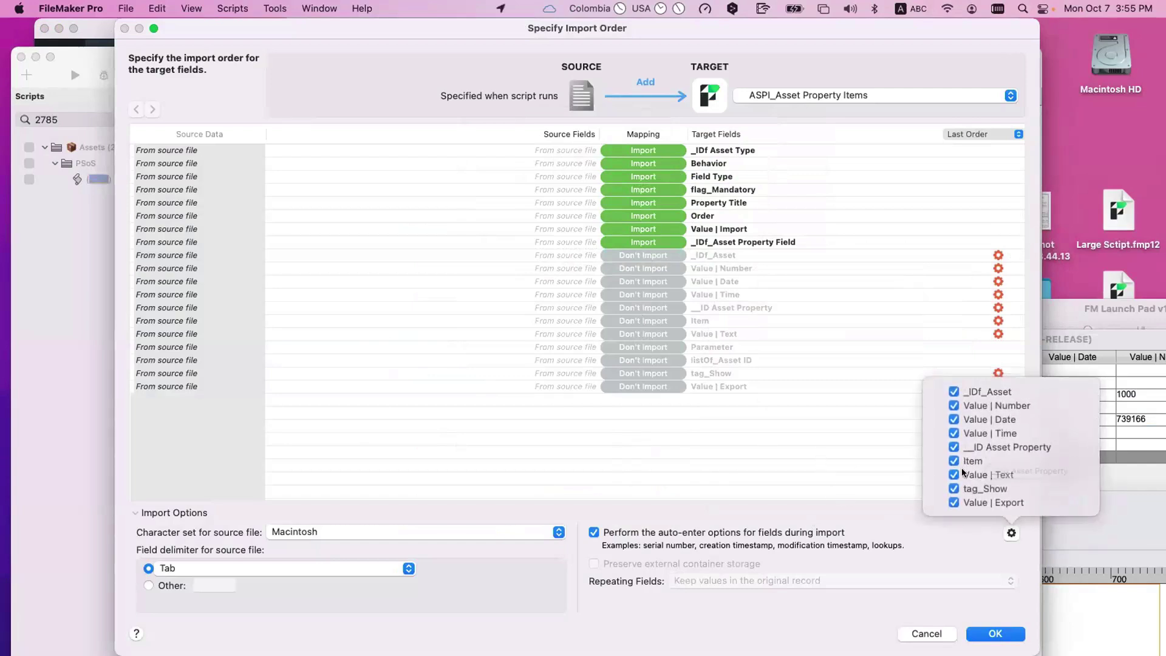
click(867, 531)
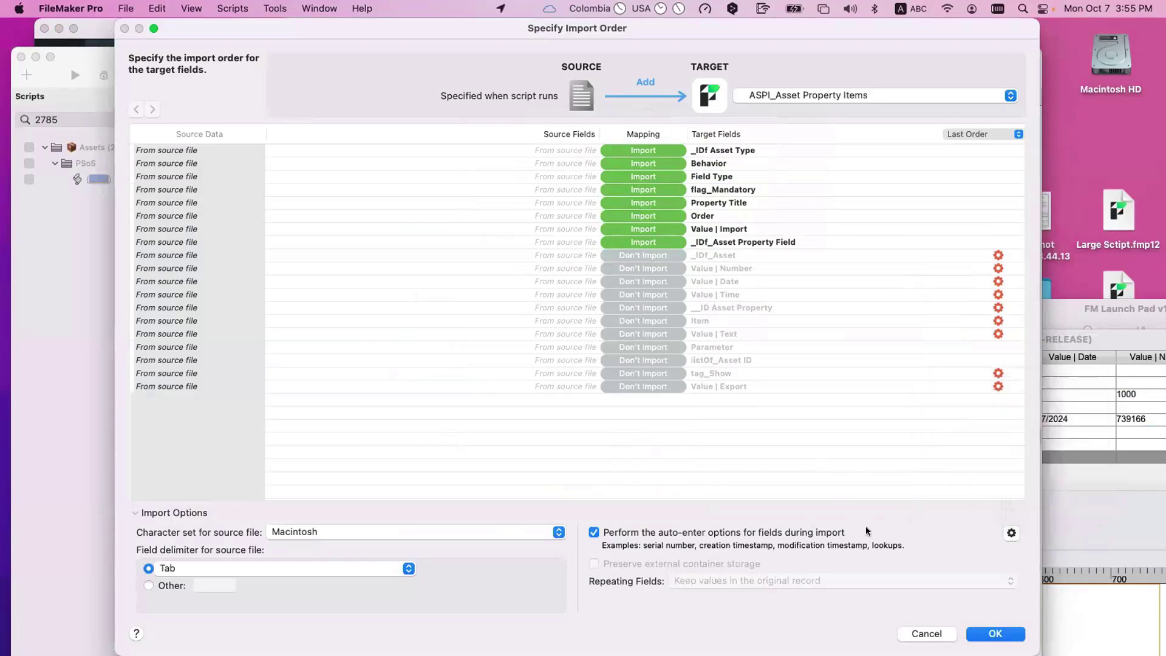
click(924, 633)
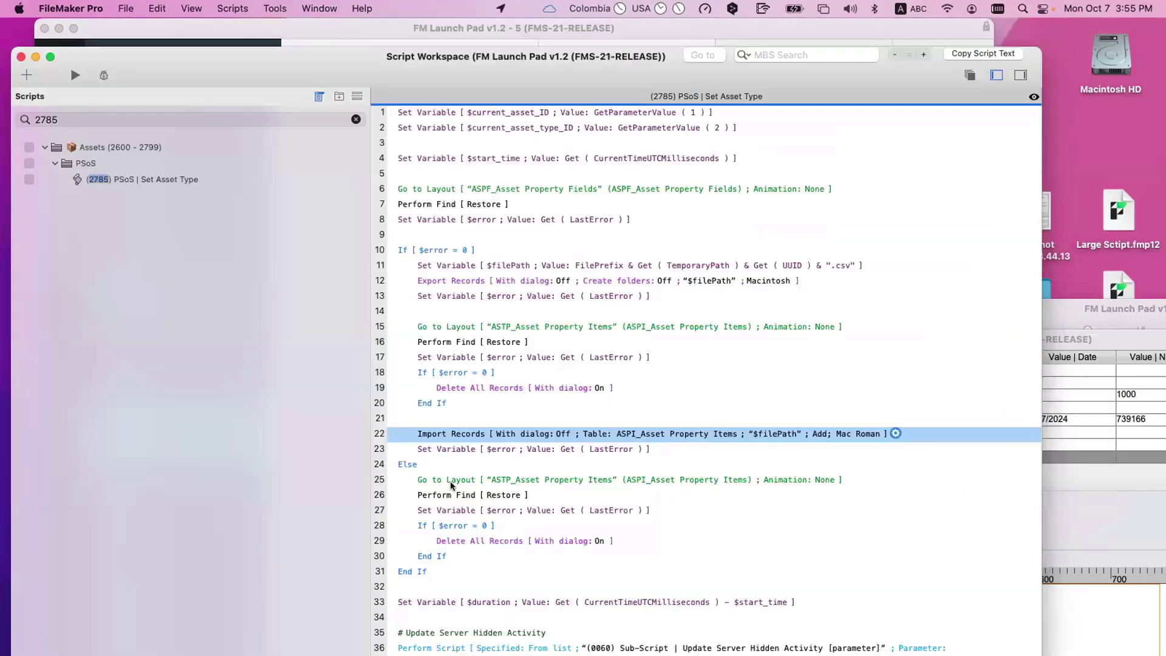
click(451, 484)
scroll(442, 510, down, 1)
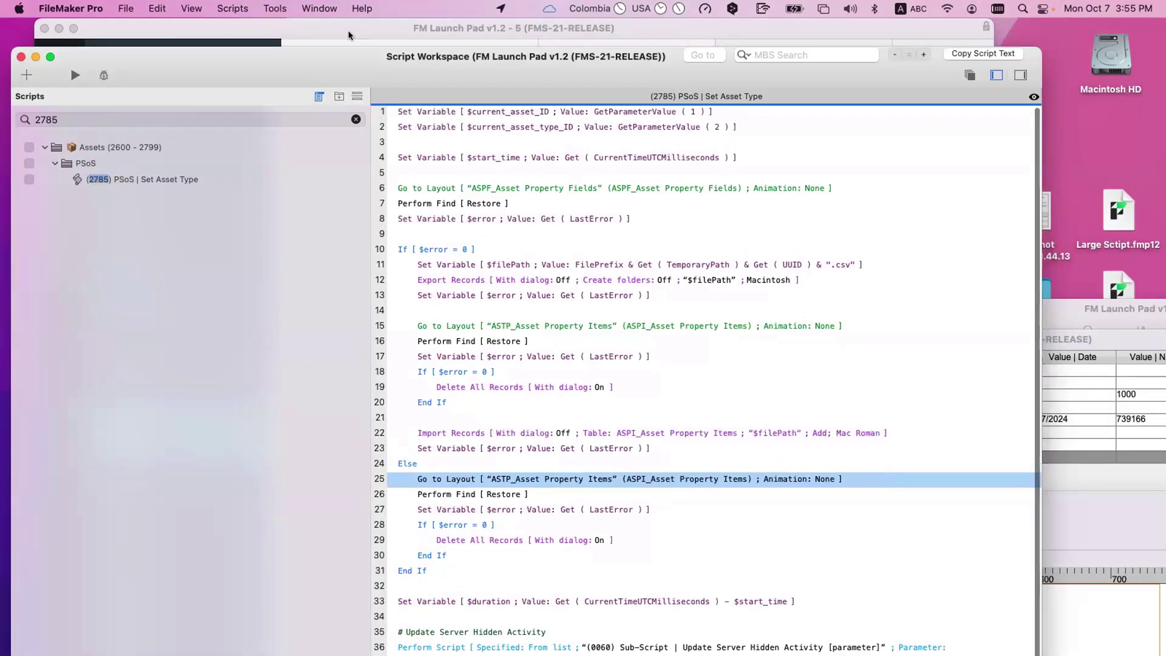
drag(357, 56, 365, 28)
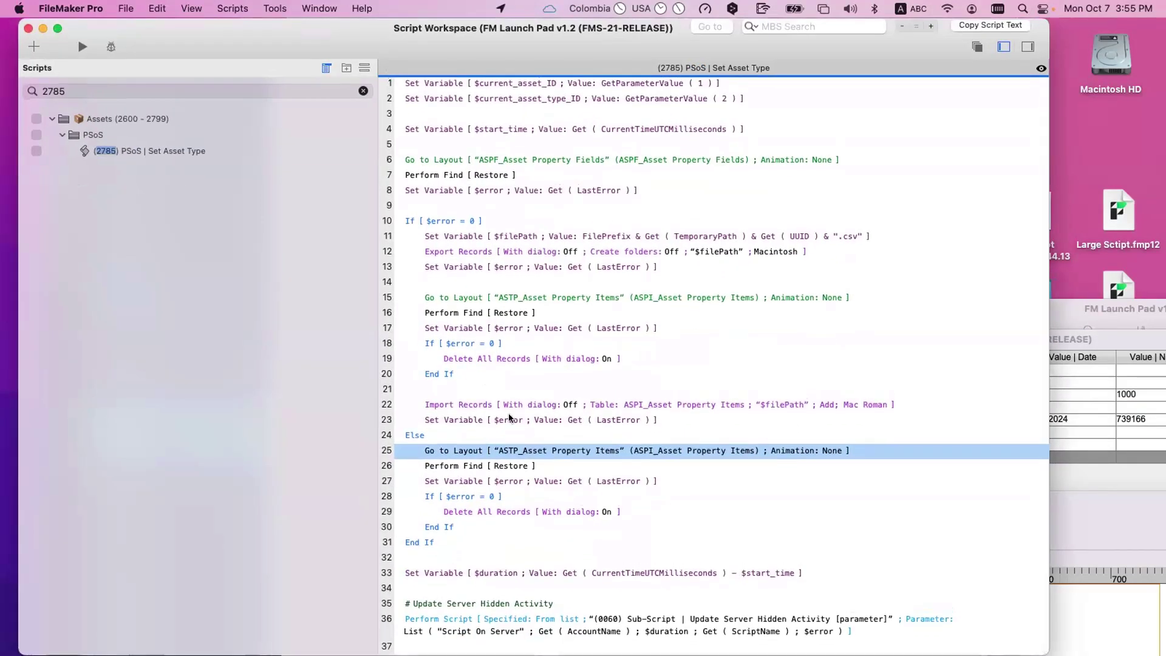
mouse_move(460, 241)
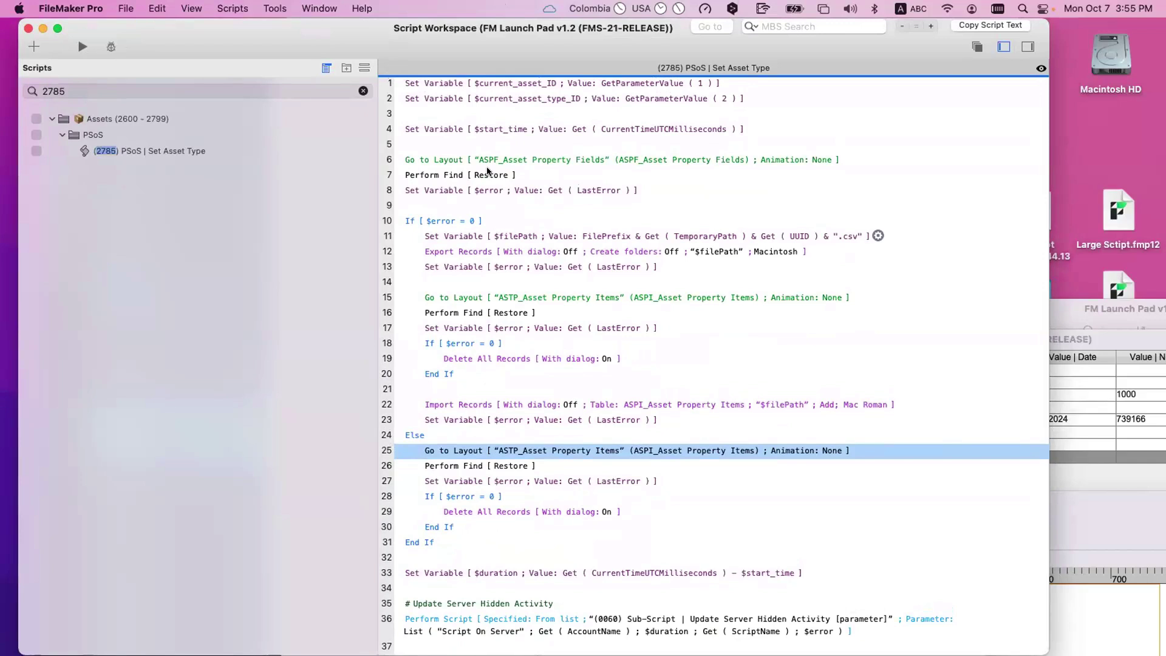
scroll(480, 177, up, 1)
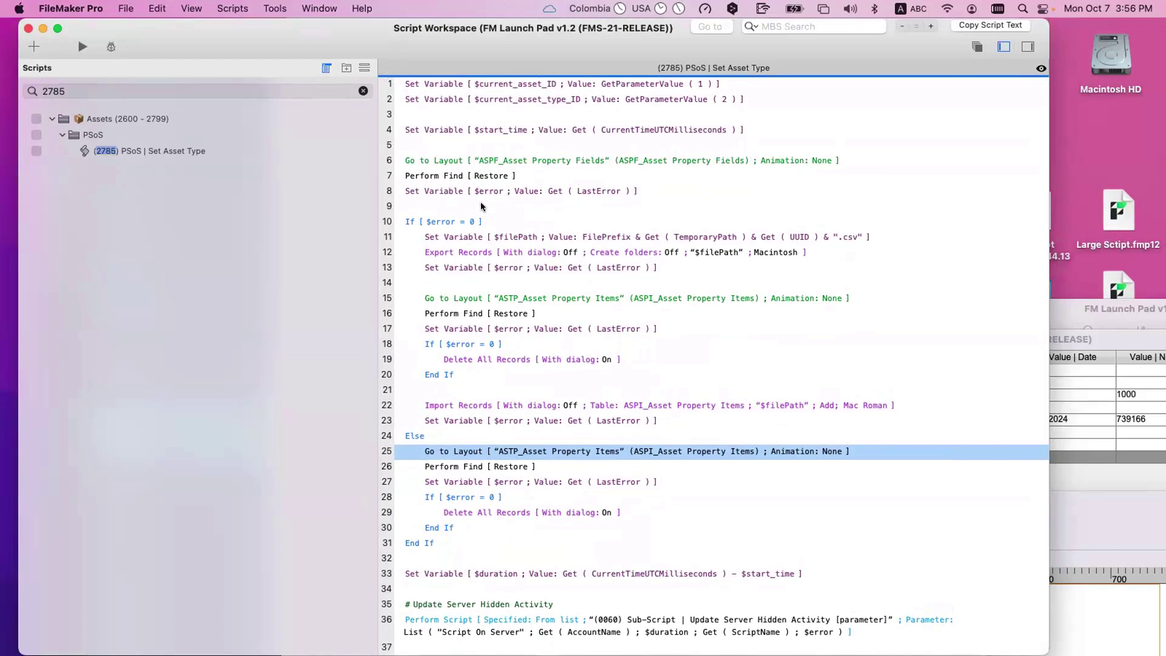
click(439, 254)
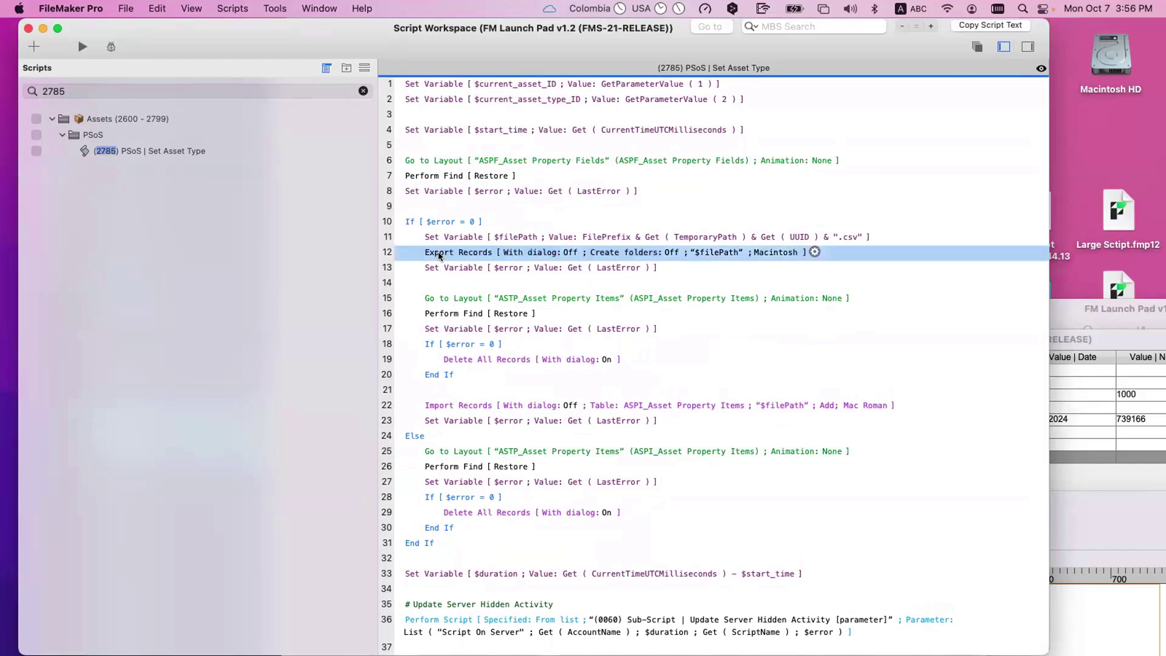
click(460, 401)
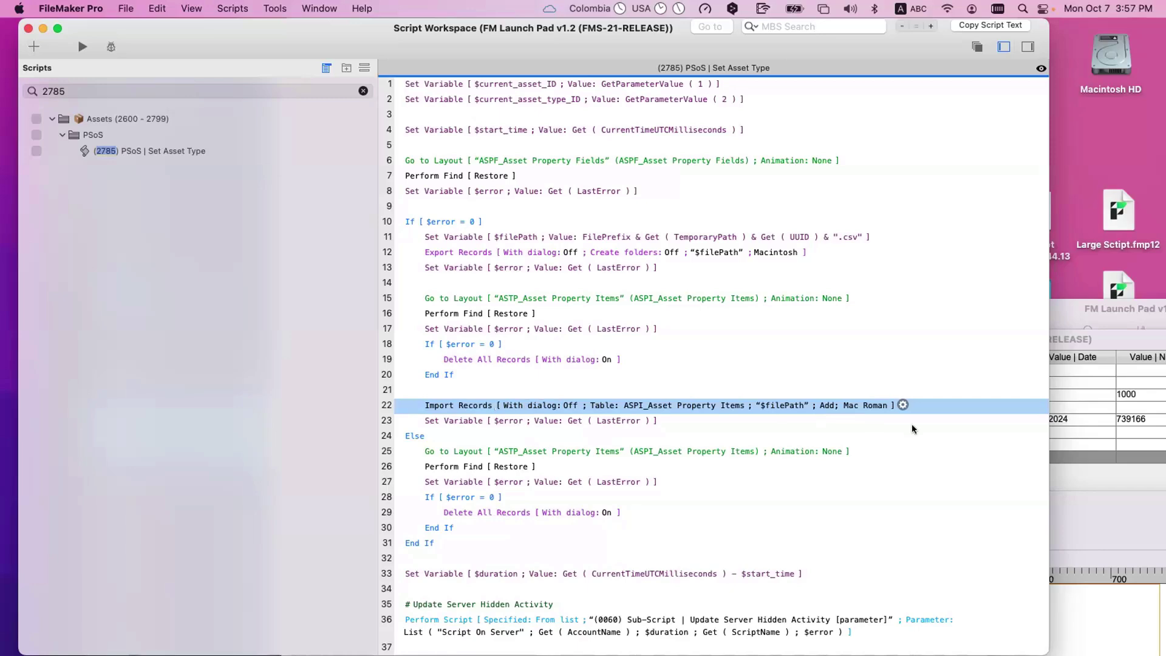
Step: Reopen the Import Records import order, review its auto-entry field list, and close the mapping
click(902, 405)
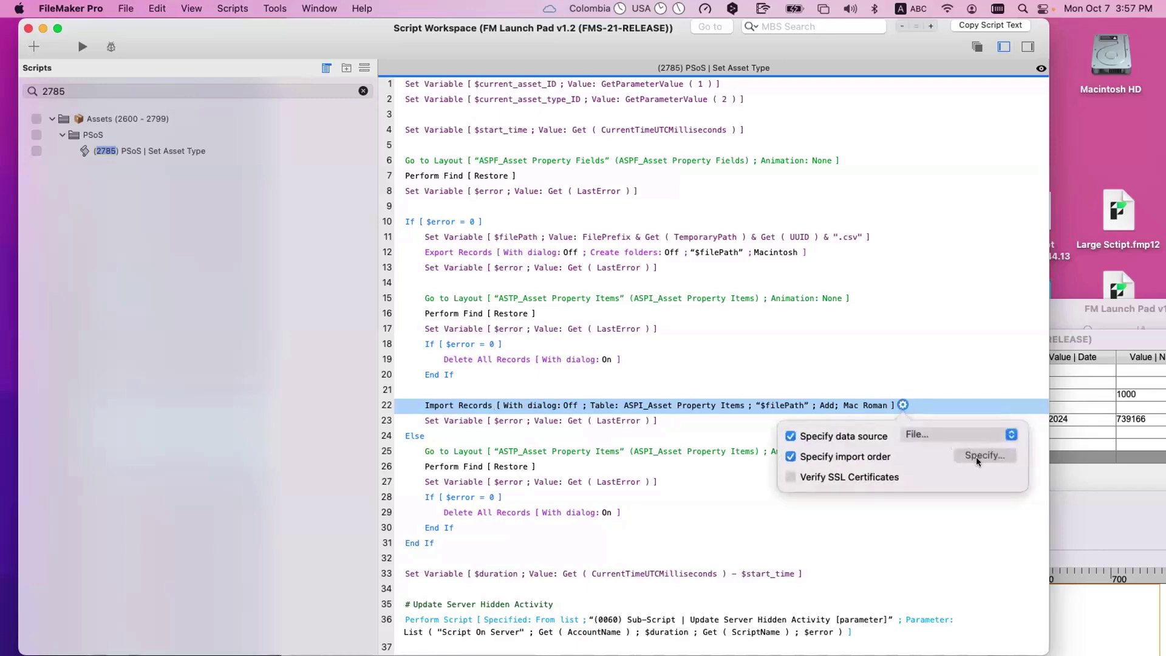
click(978, 455)
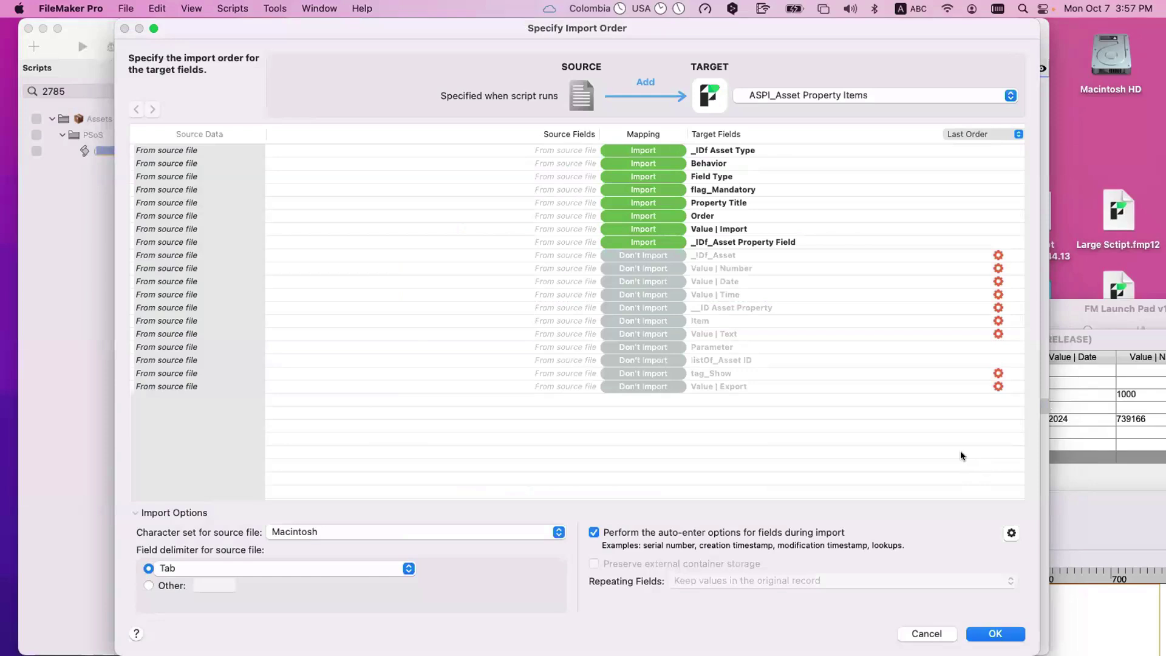
click(1011, 534)
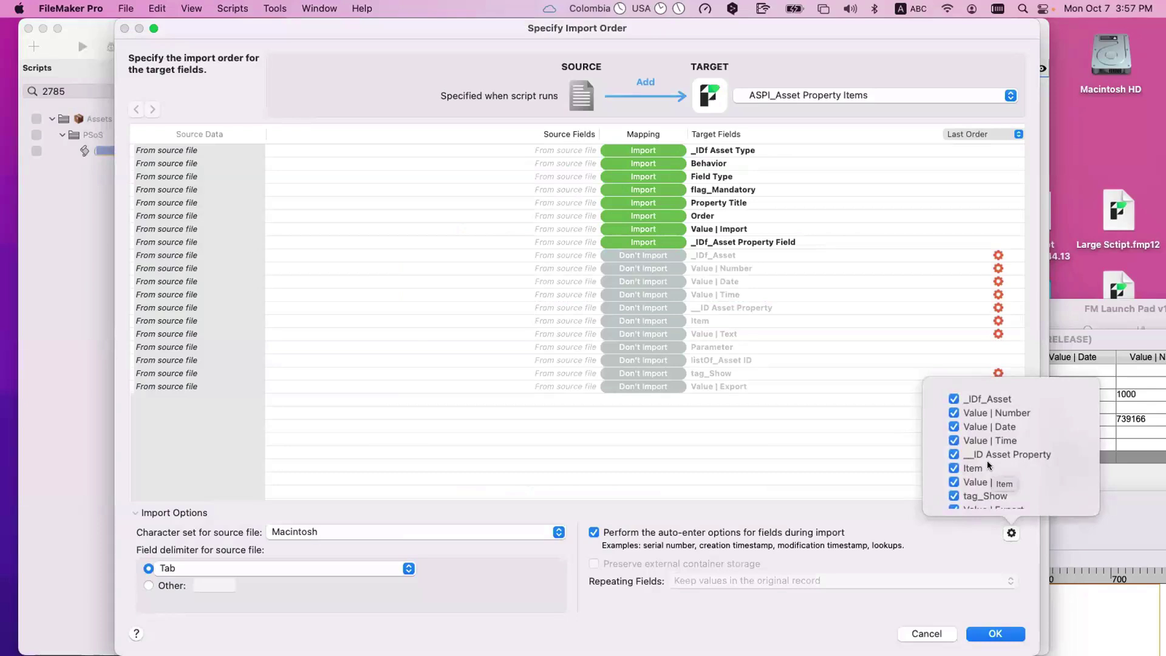
scroll(989, 466, down, 1)
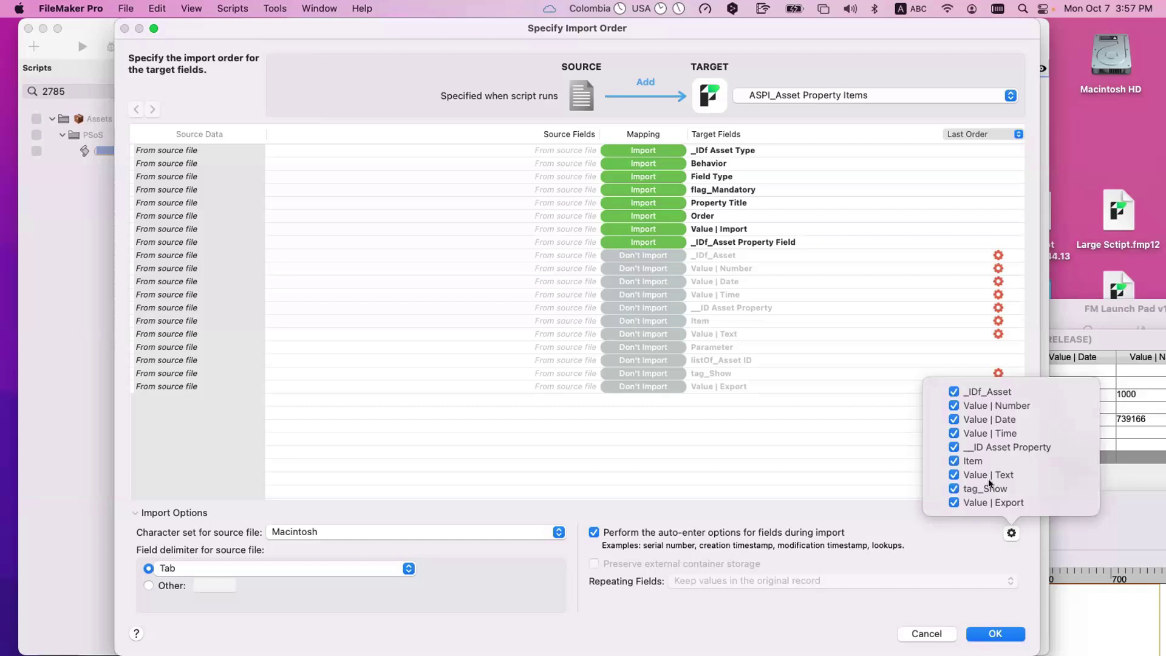
click(836, 441)
key(Return)
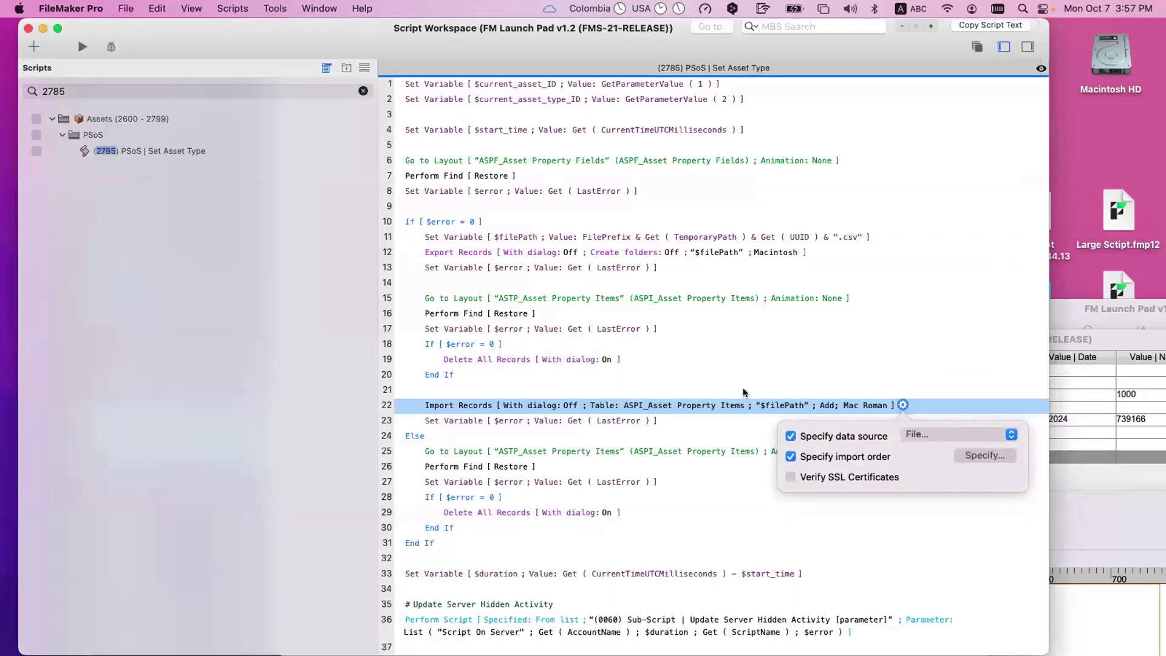
key(super+shift+d)
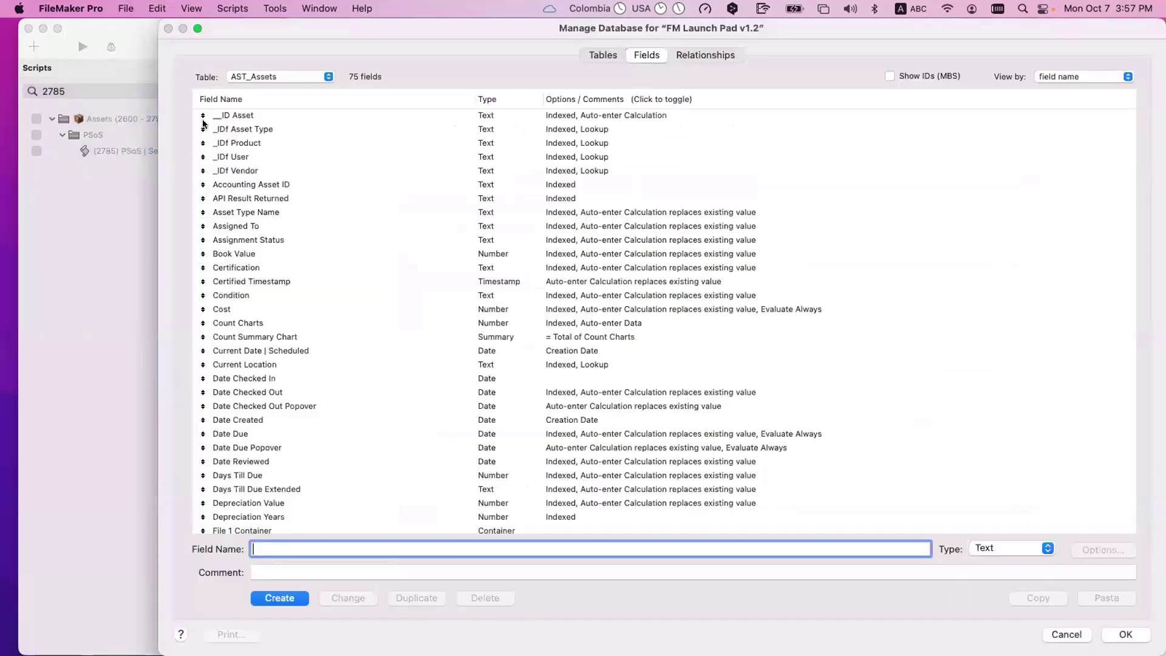
click(255, 79)
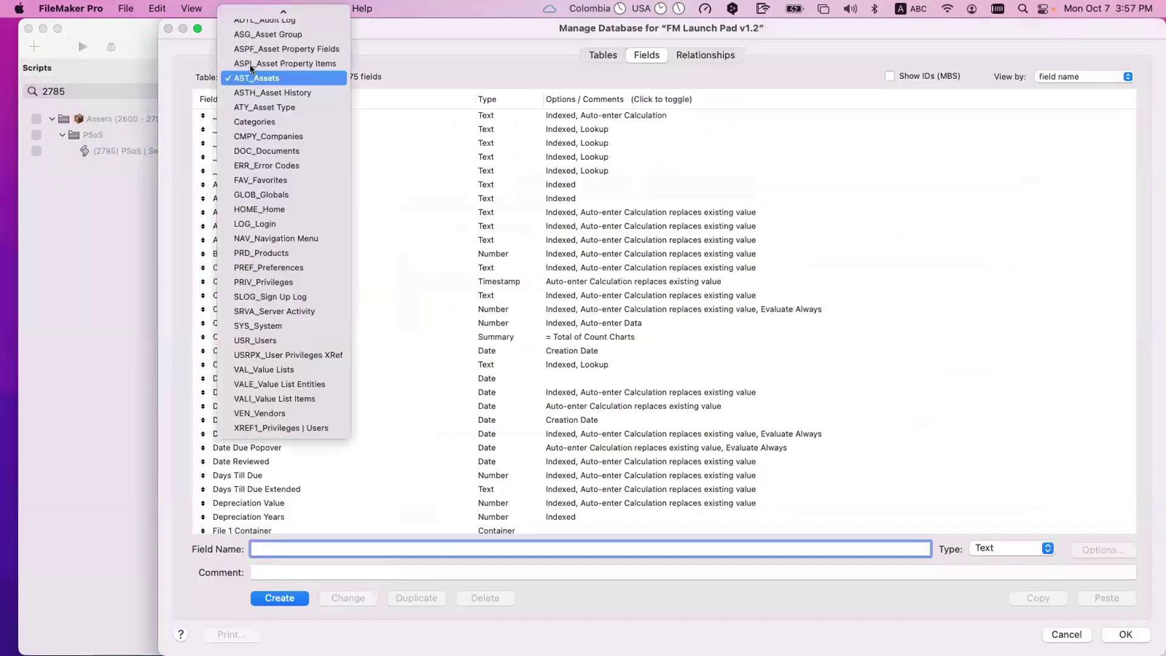
click(253, 64)
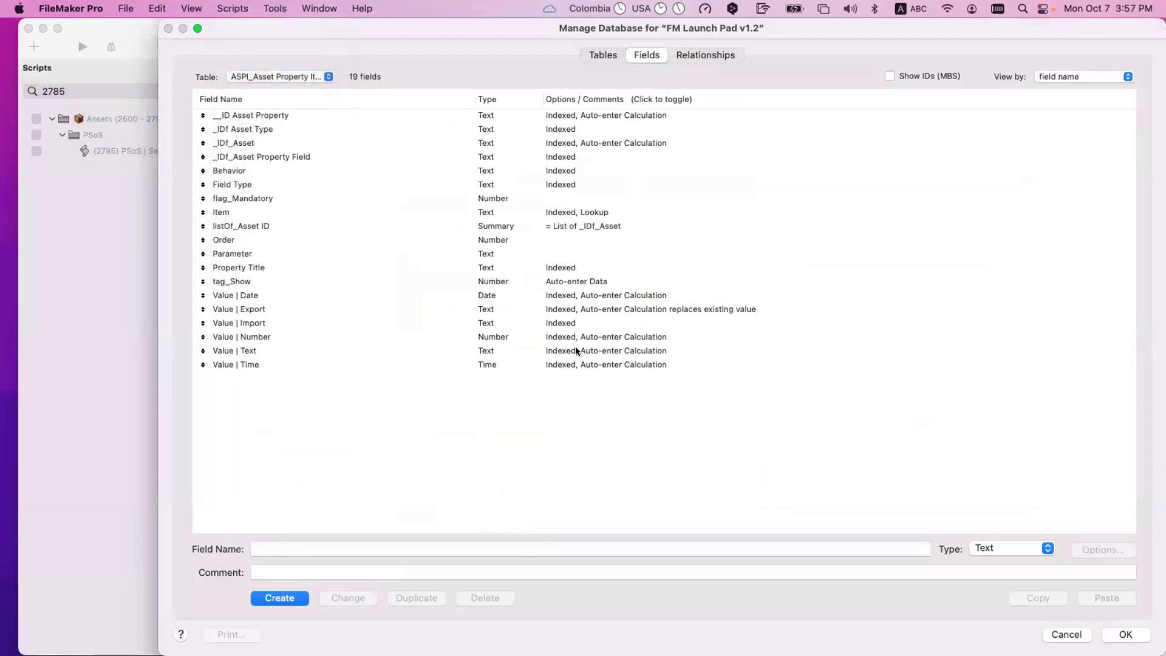
drag(569, 361, 606, 337)
super+click(598, 296)
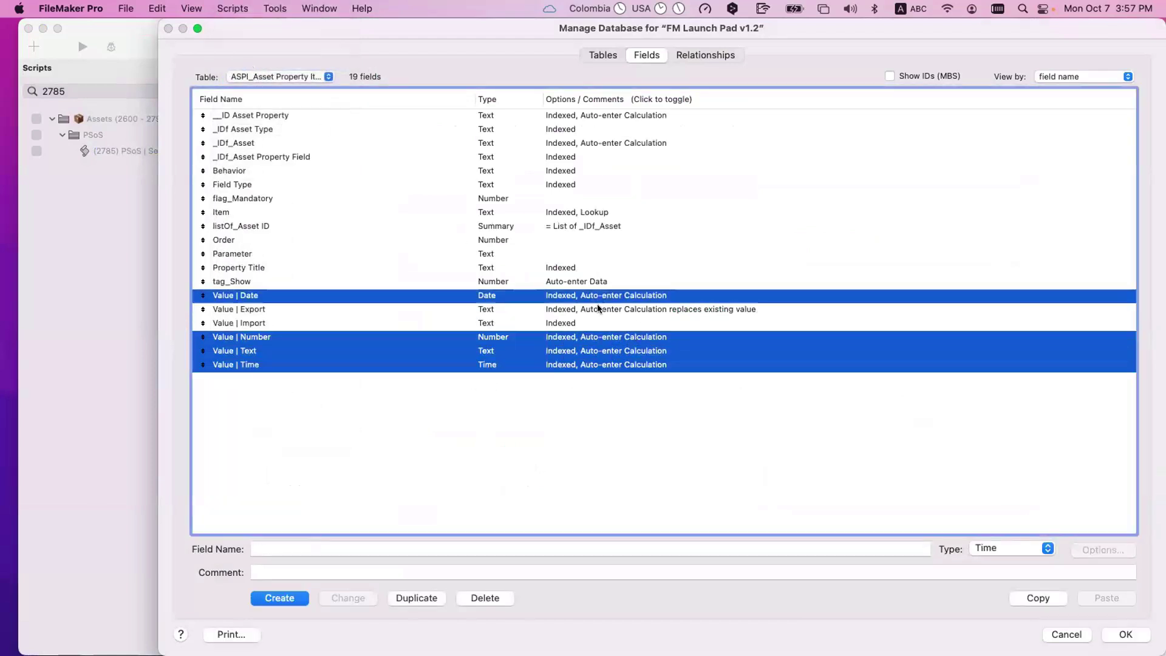
super+click(598, 310)
click(612, 457)
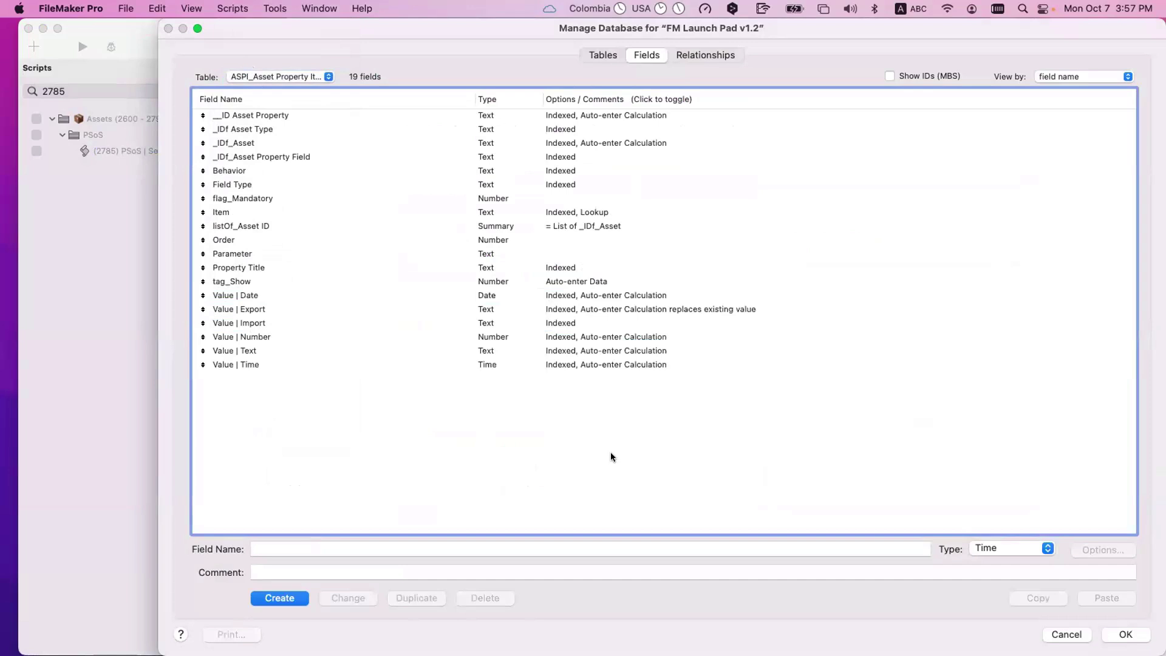
click(587, 363)
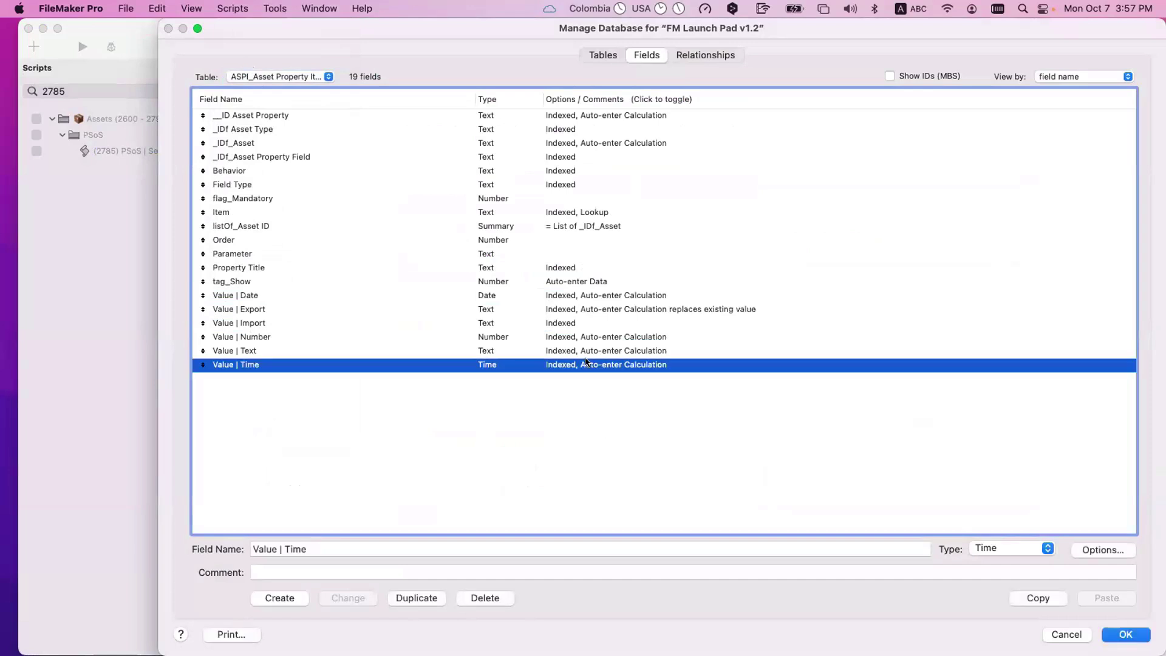
double_click(586, 362)
click(337, 495)
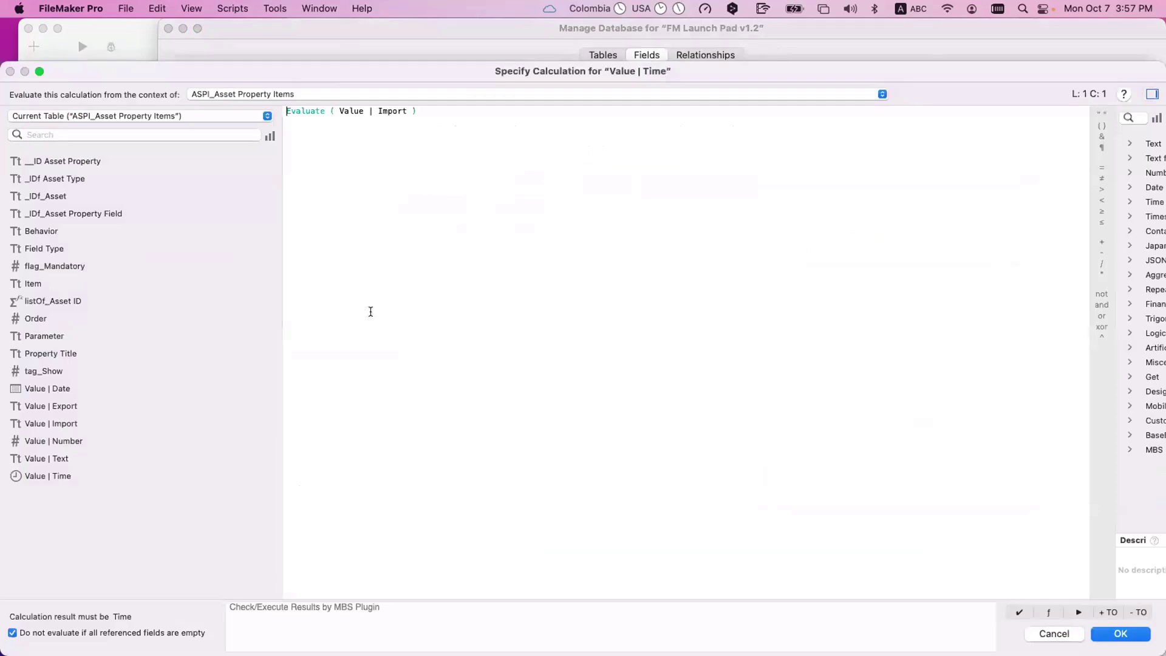
key(Escape)
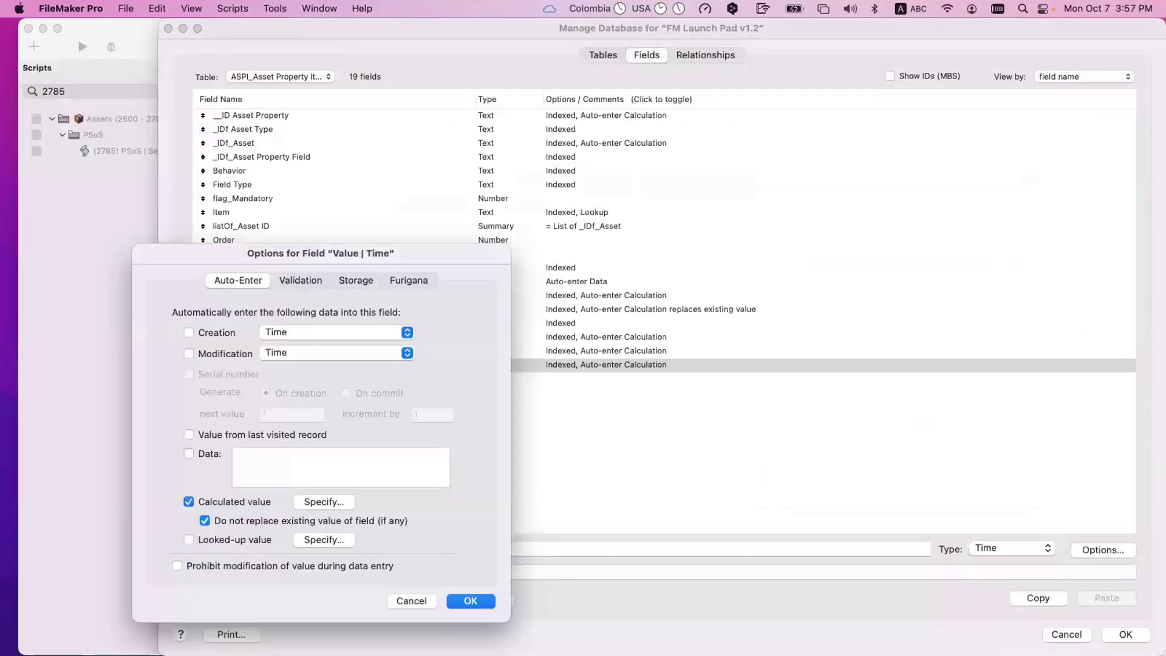
key(Escape)
key(Escape)
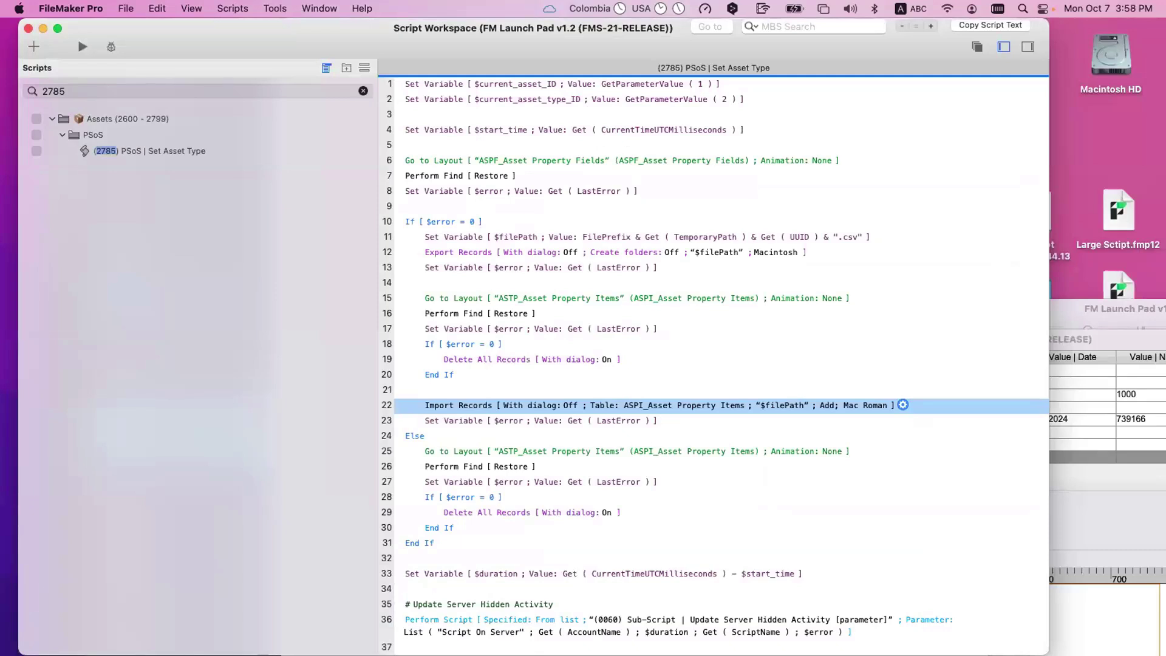
Step: Move the script editor aside, close it, and open System's Asset Property Fields for Car
drag(547, 28, 1054, 395)
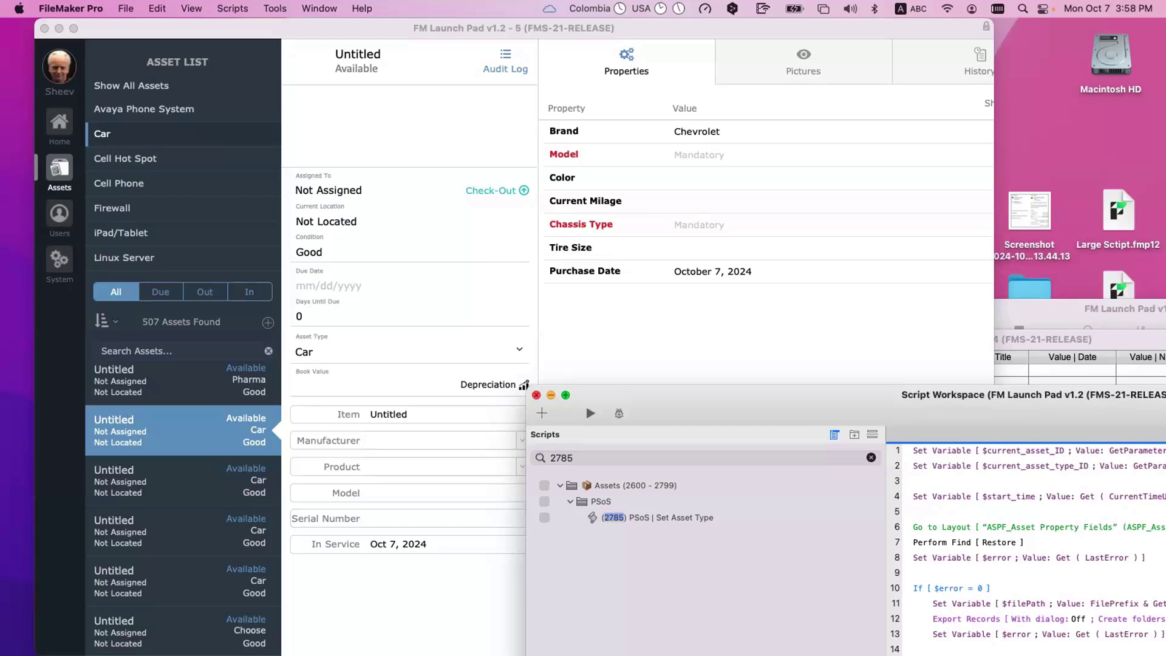
click(537, 395)
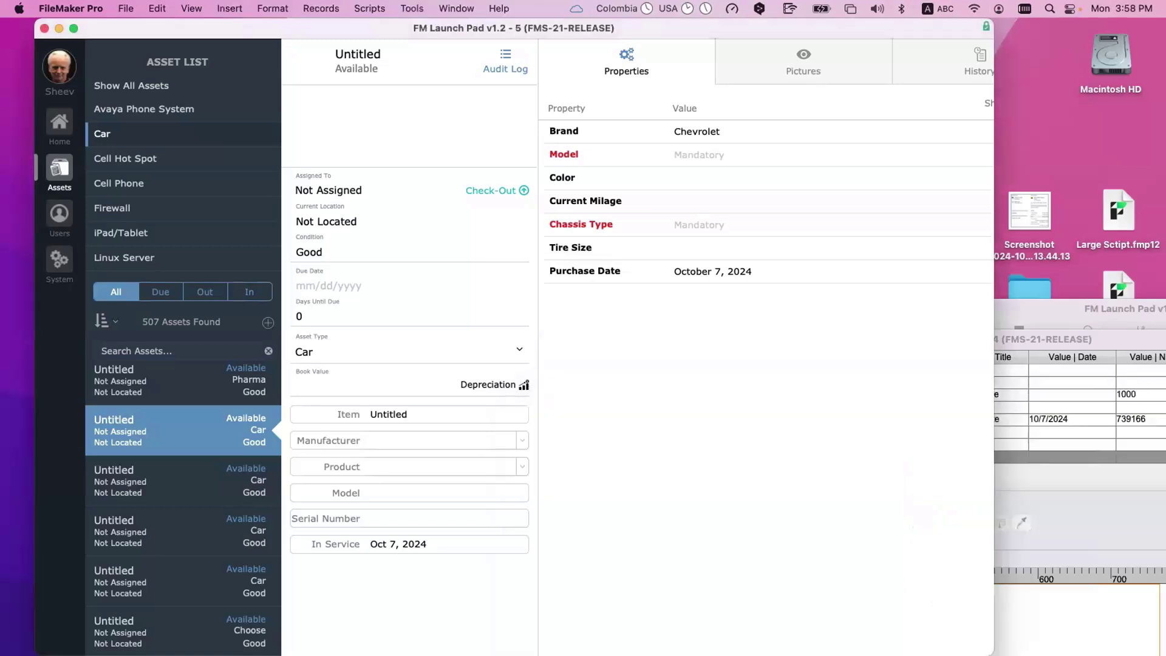
click(59, 260)
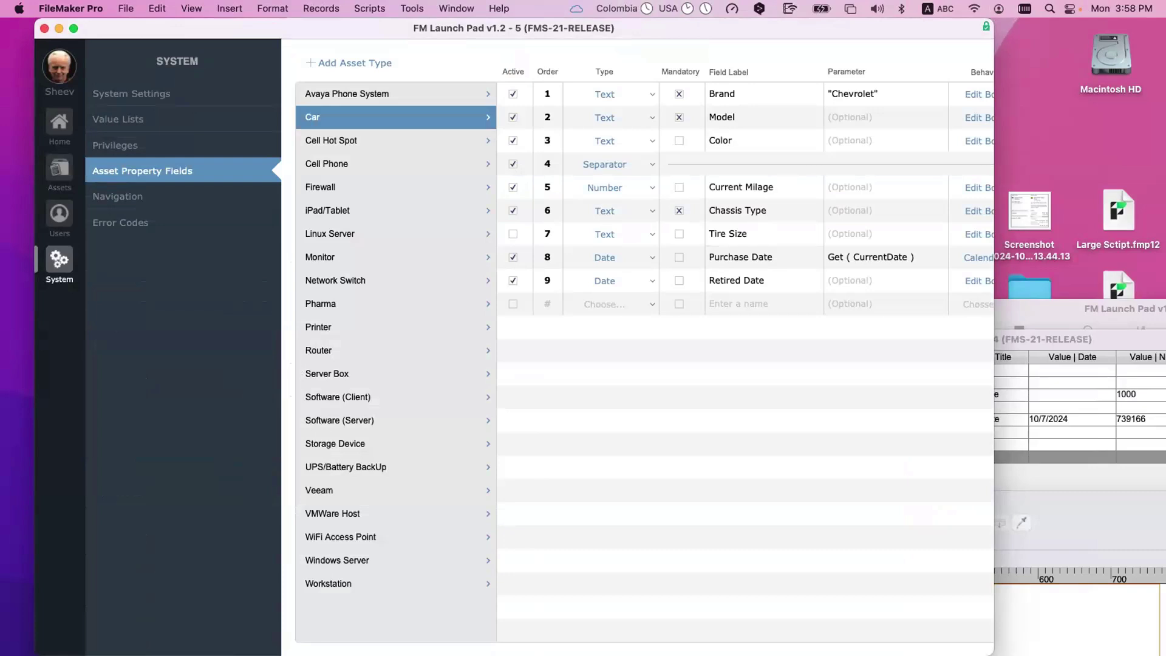
Step: Commit the Brand row's Chevrolet value and switch the screen to Layout mode
click(747, 94)
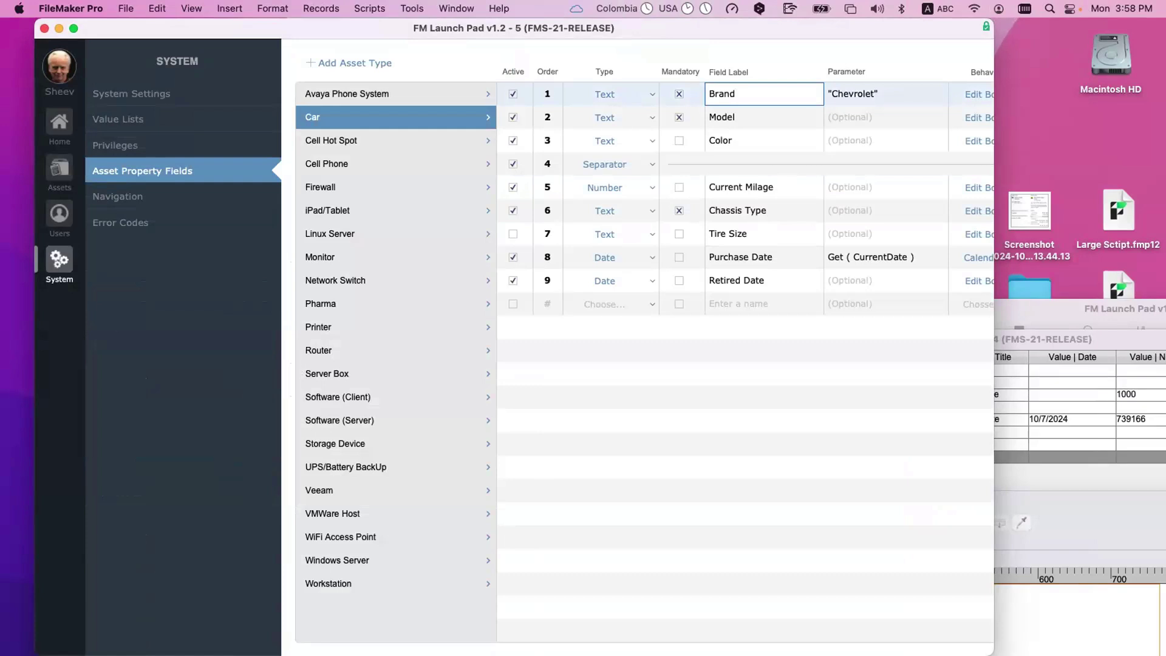
scroll(514, 346, right, 3)
key(Tab)
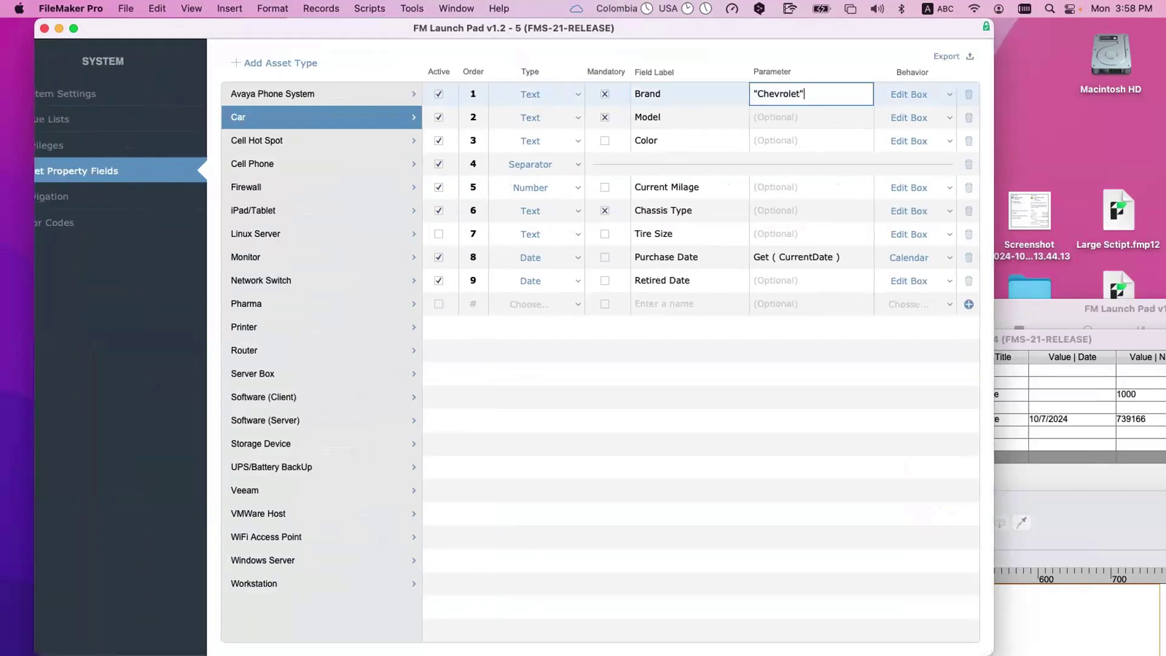
key(Return)
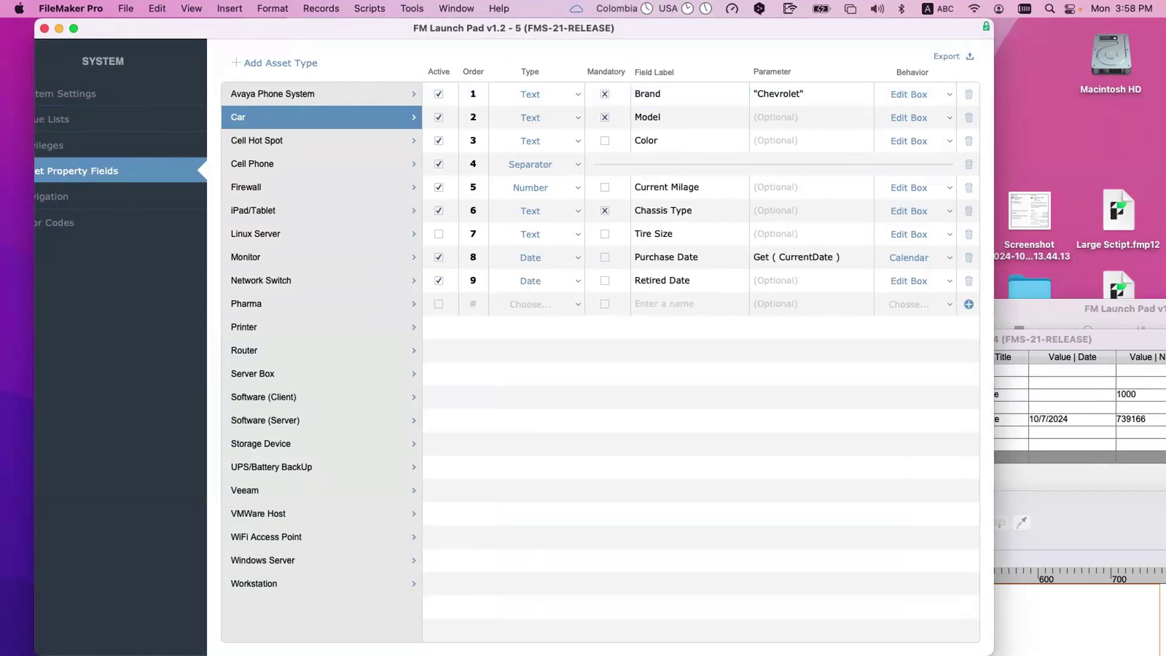
click(192, 9)
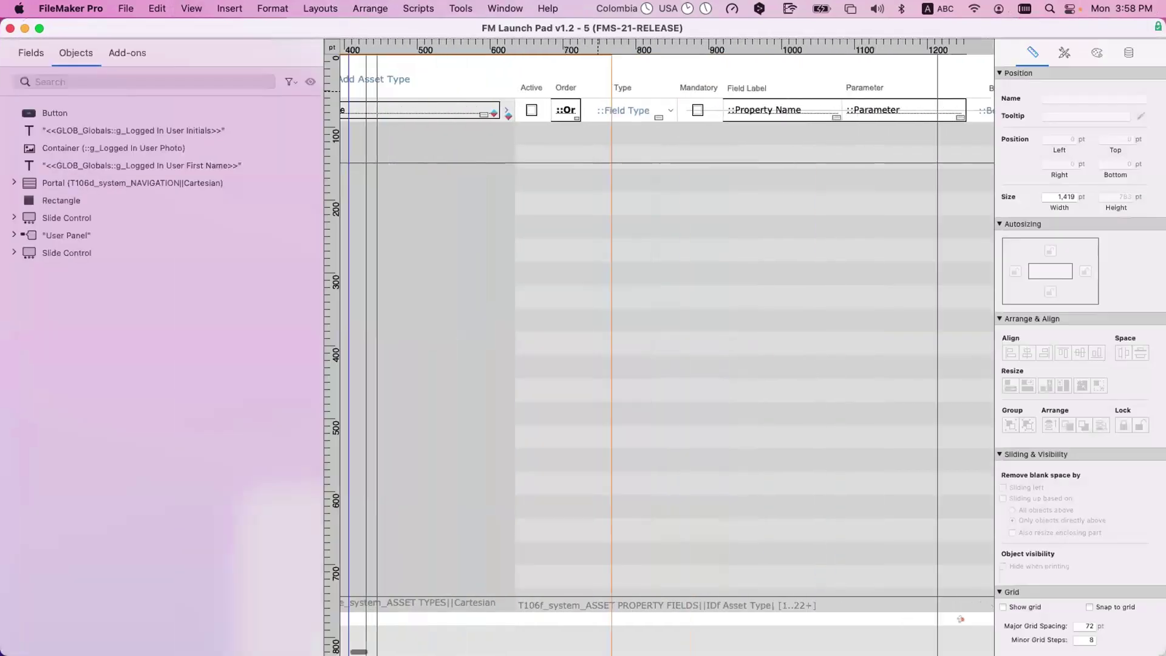
Step: Relabel the Parameter column heading 'Auto Entry' and open the database field definitions
click(865, 88)
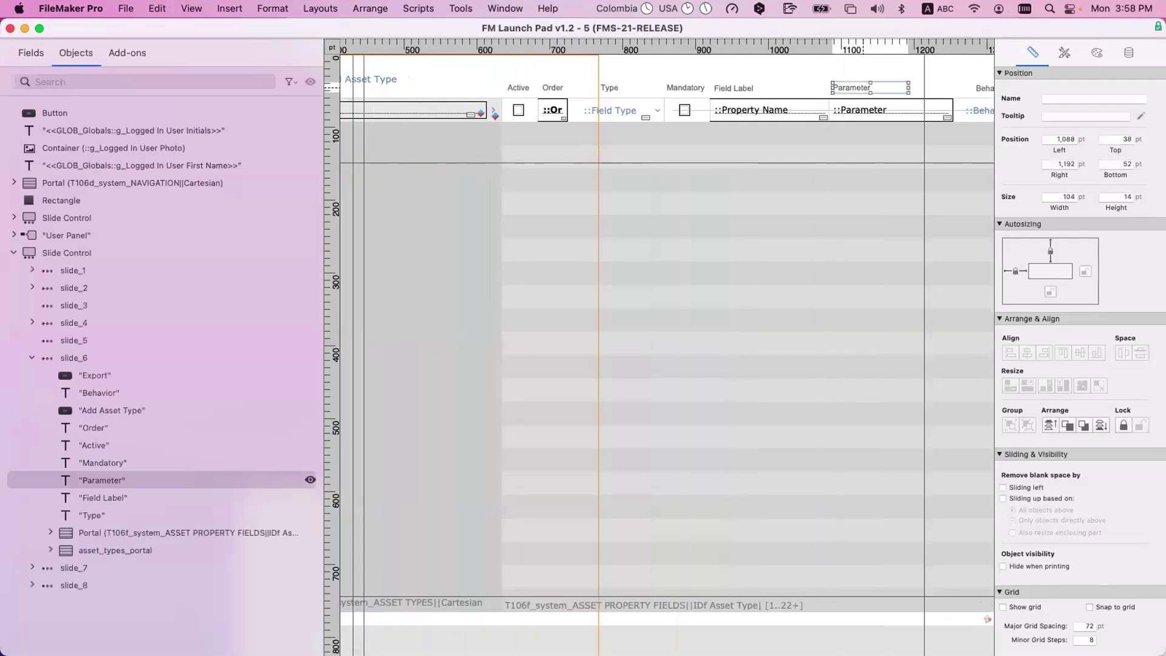
key(Return)
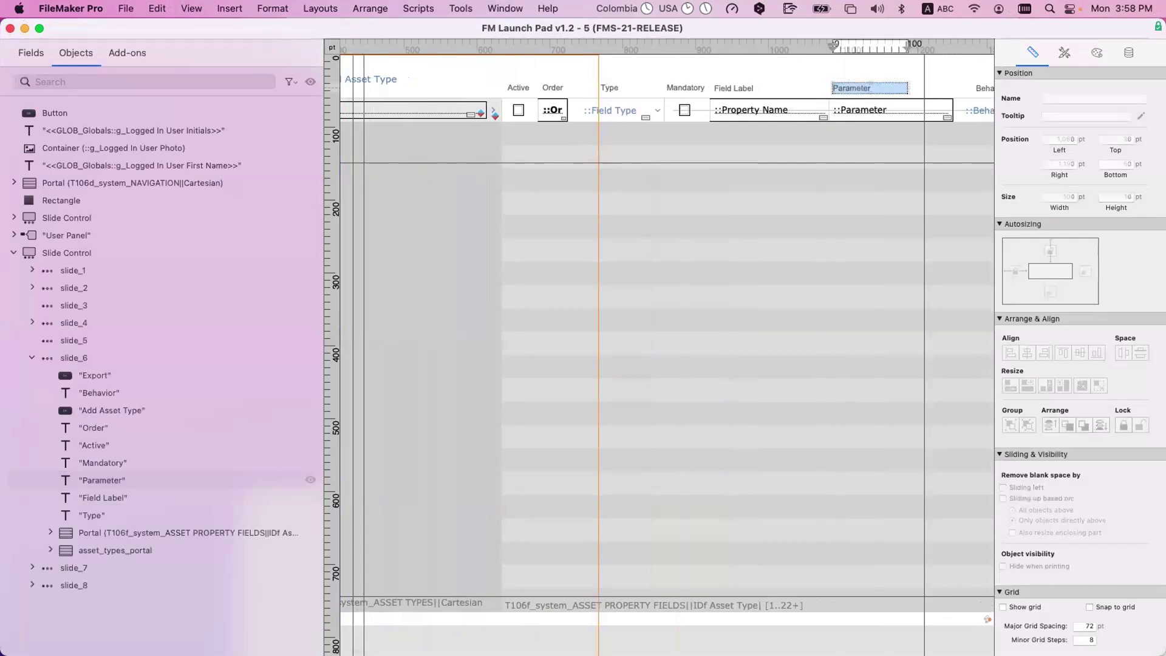
text(Auto Entry)
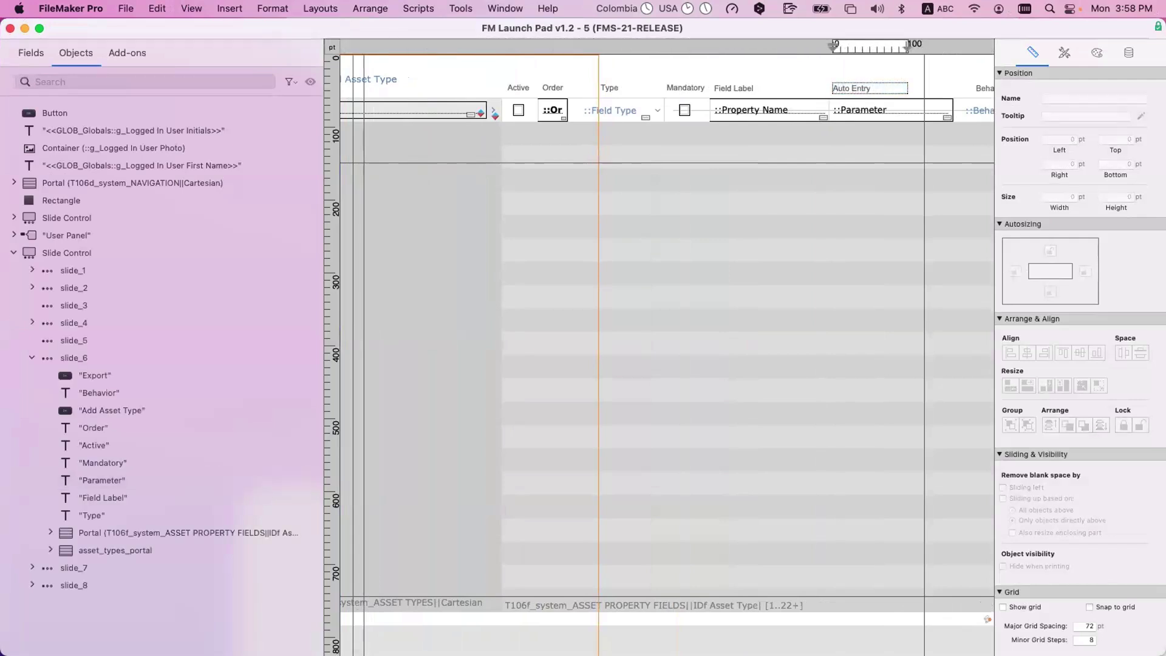
key(super+l)
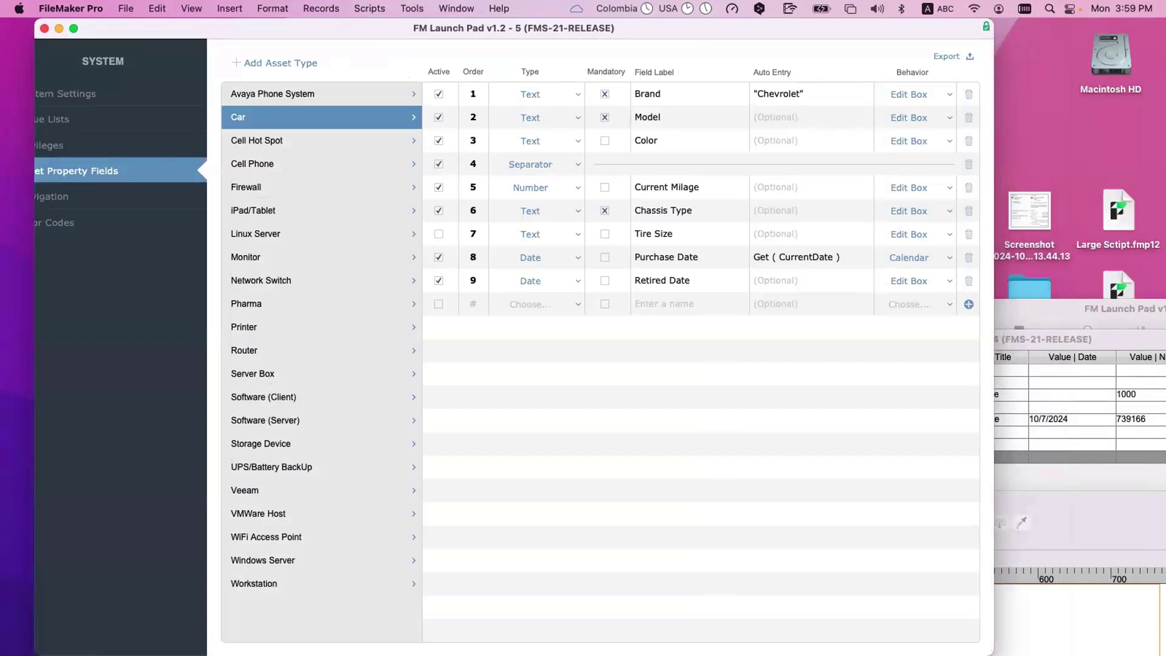
key(super+shift+d)
click(252, 199)
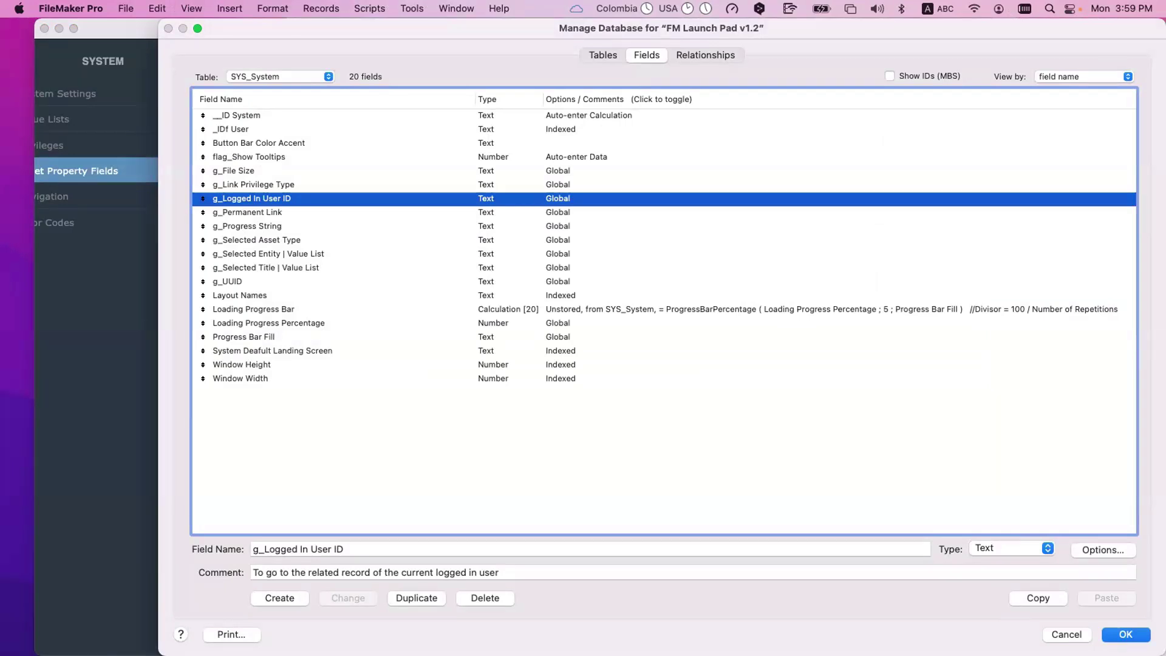
click(248, 212)
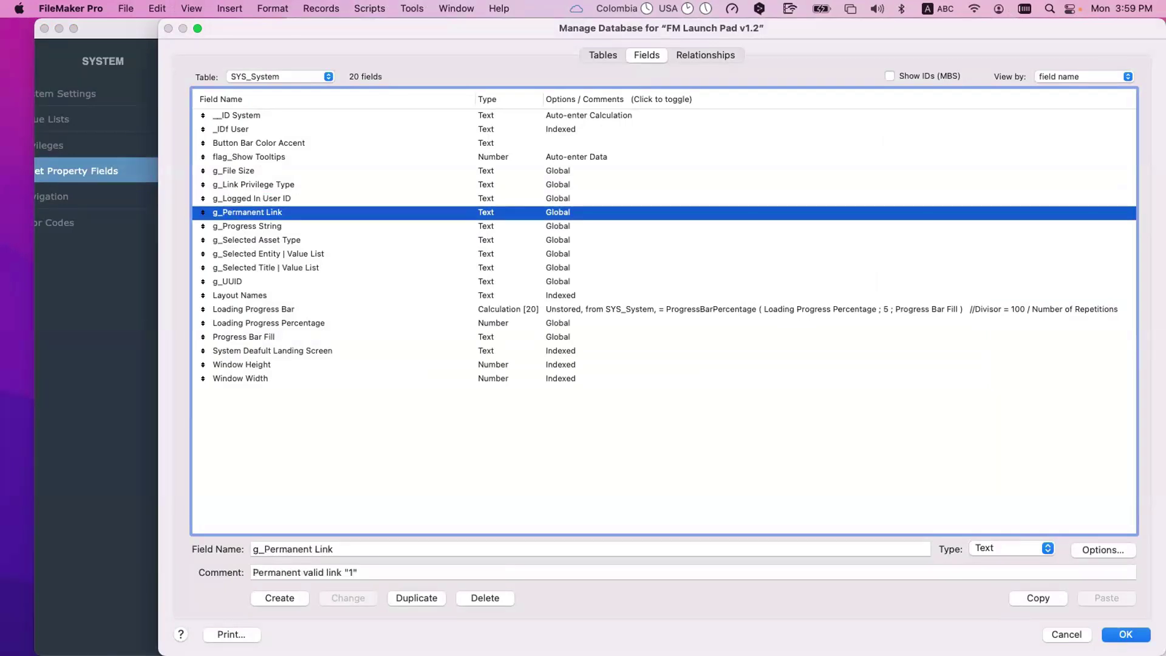
key(Tab)
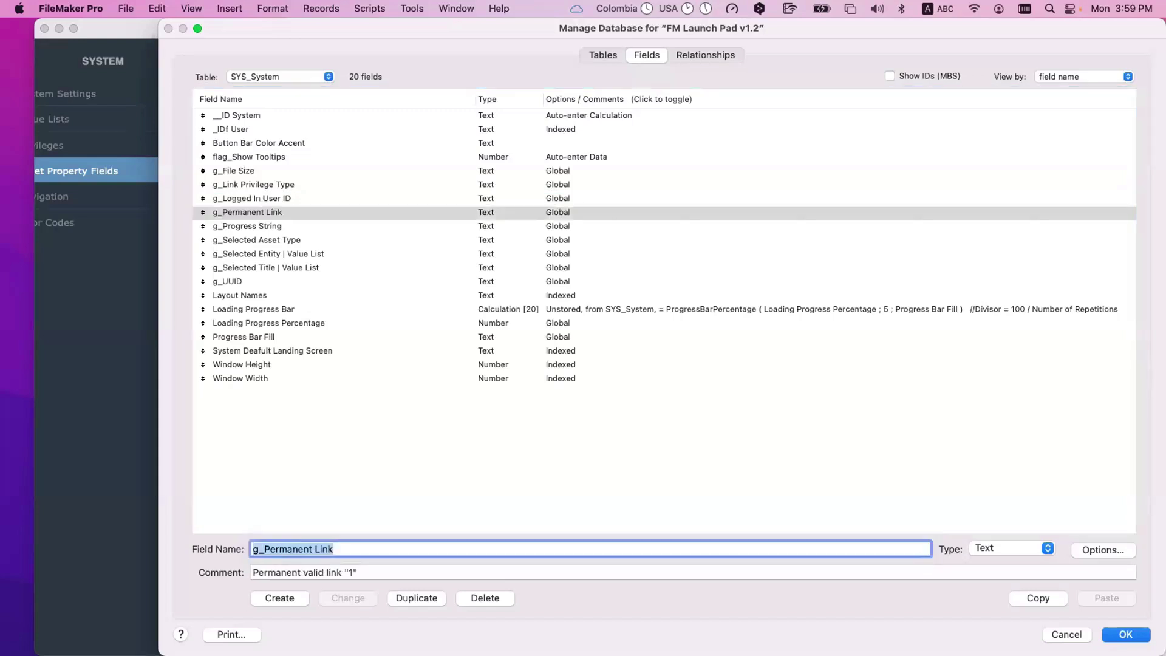
click(1016, 547)
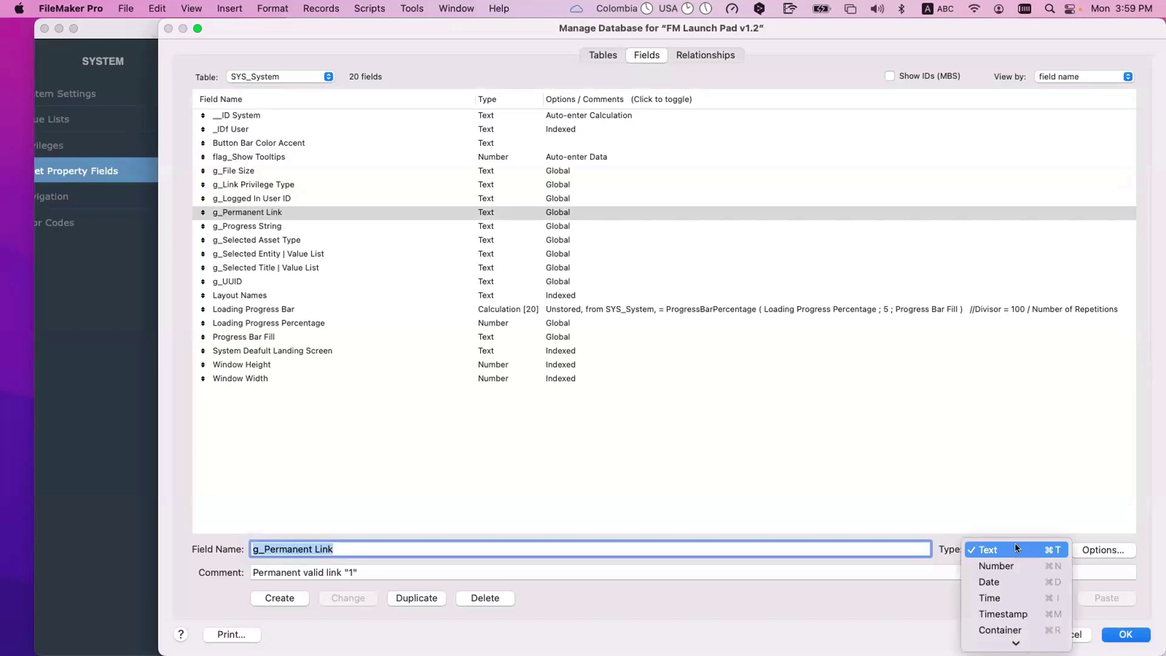
click(912, 480)
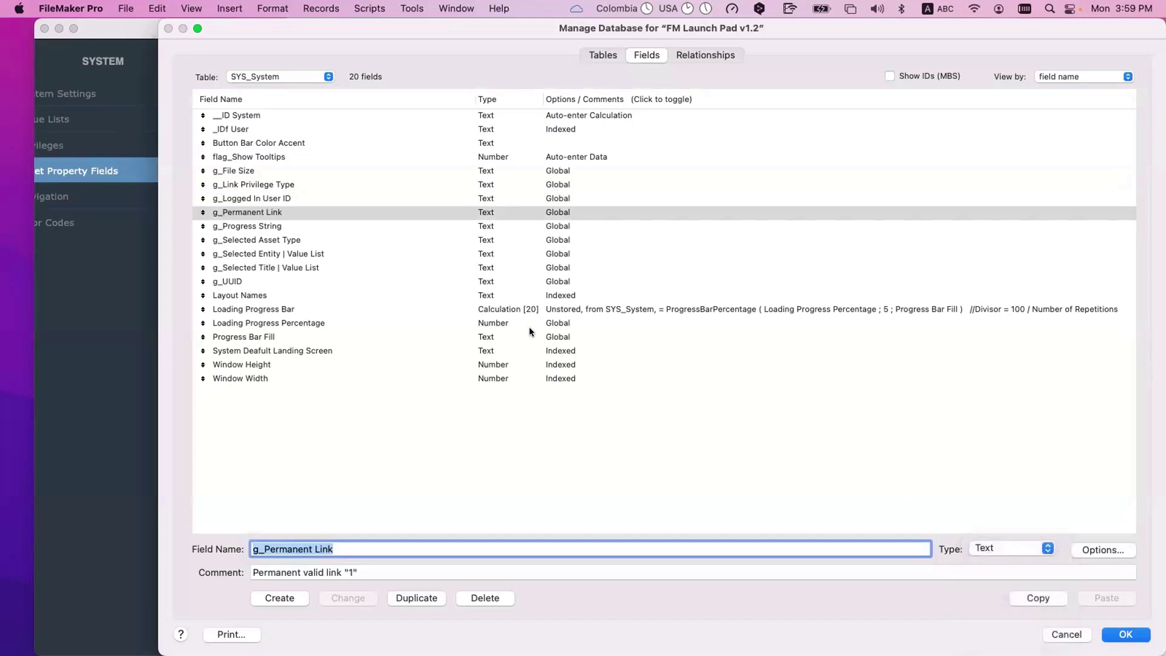
click(298, 76)
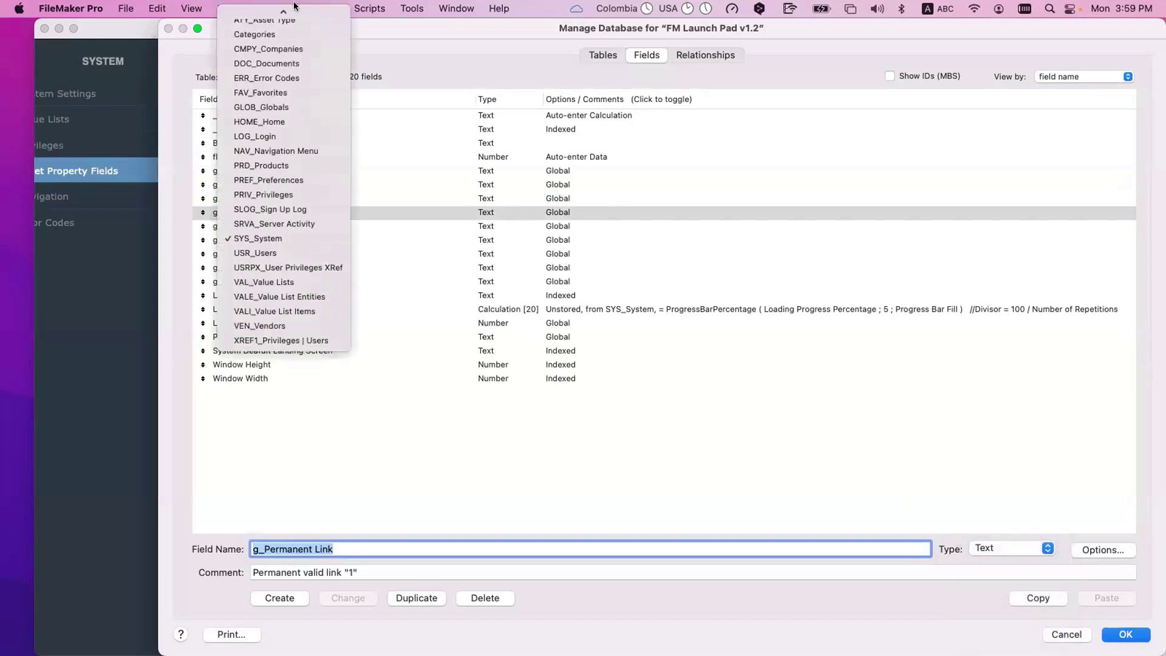
click(298, 74)
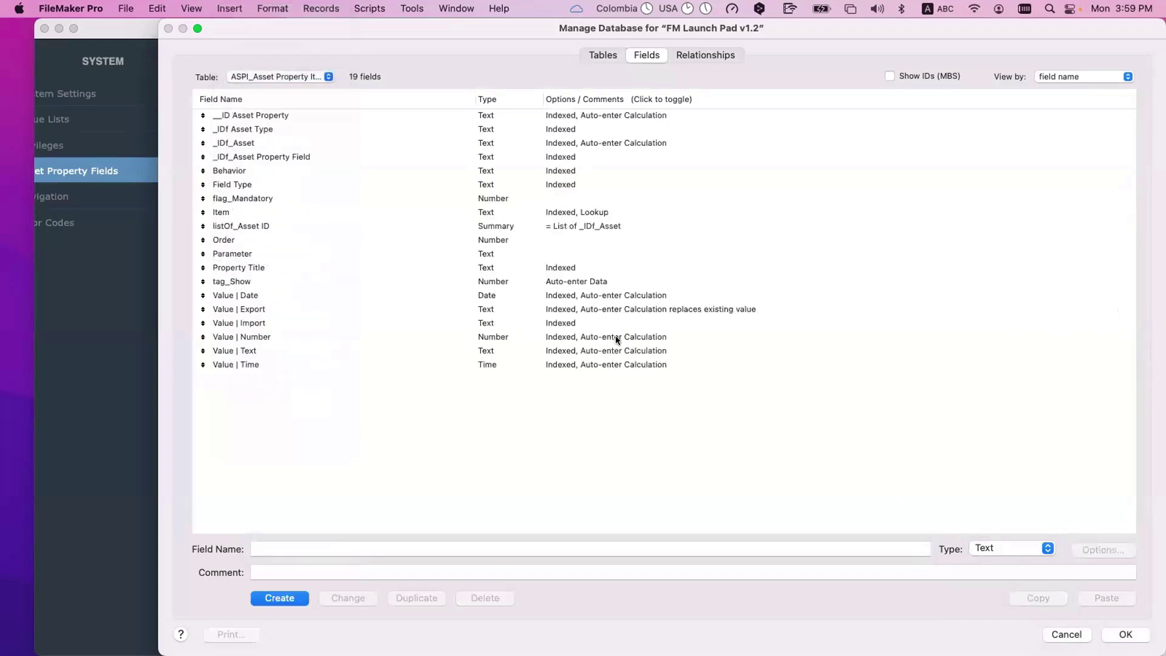
click(614, 336)
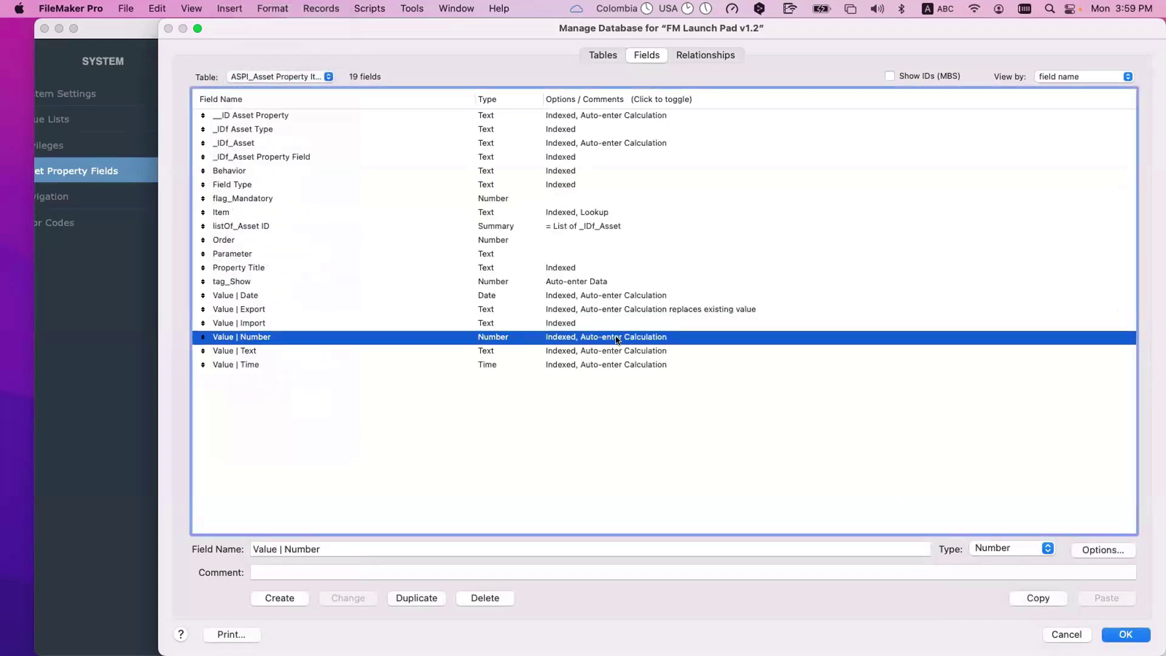
key(Escape)
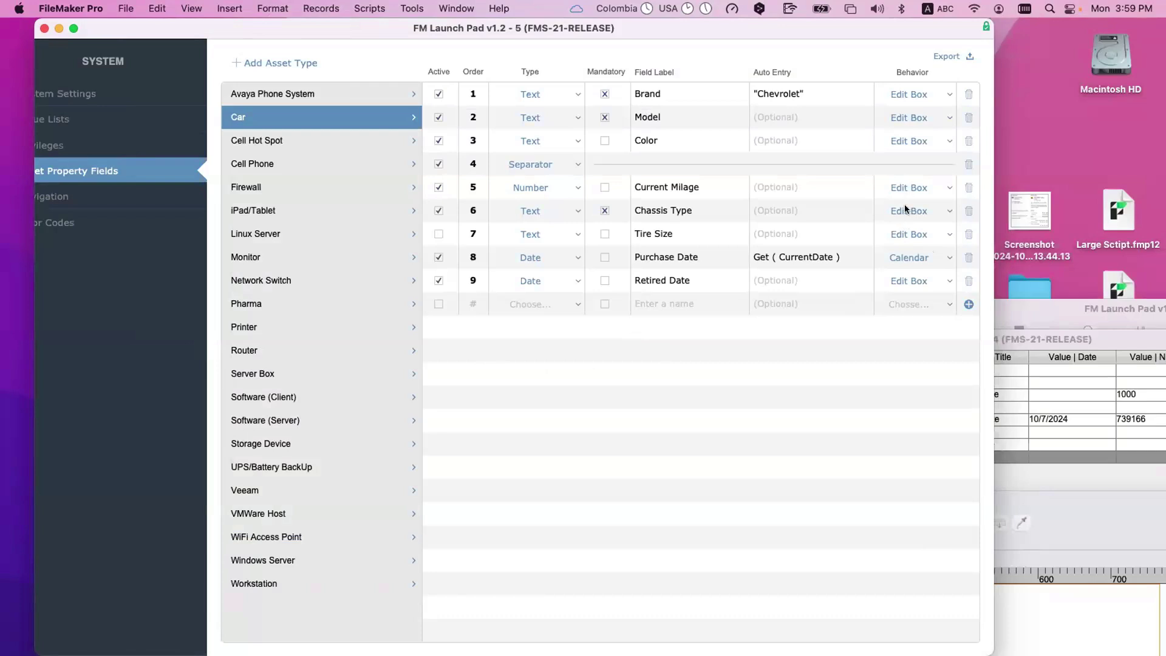
click(903, 231)
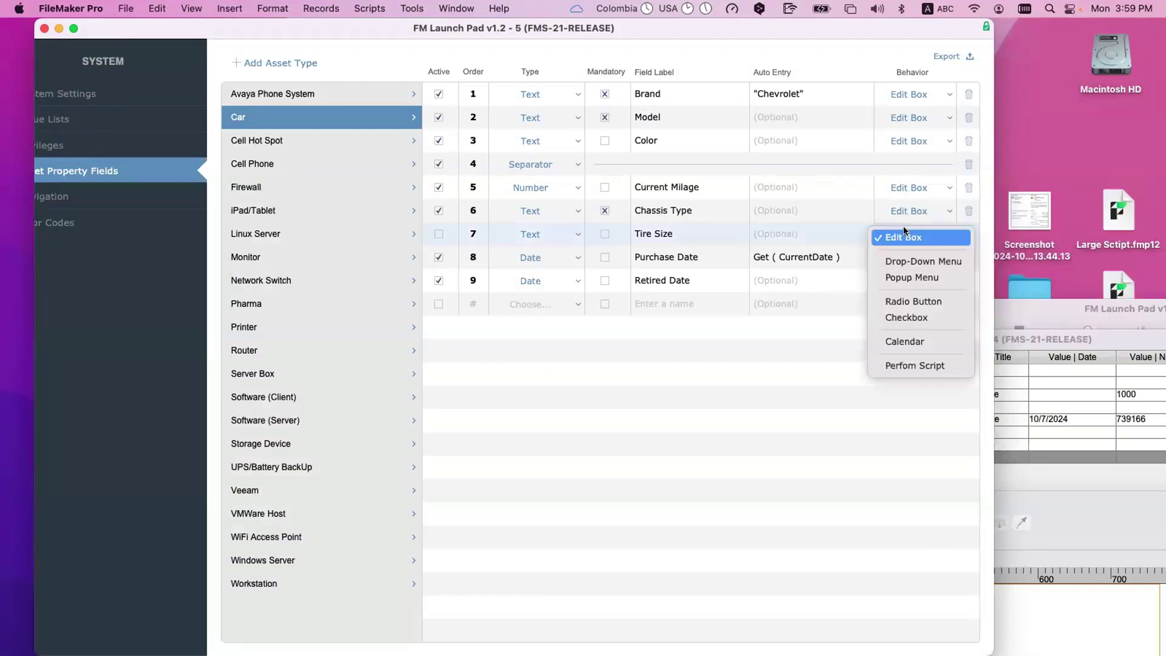
click(738, 456)
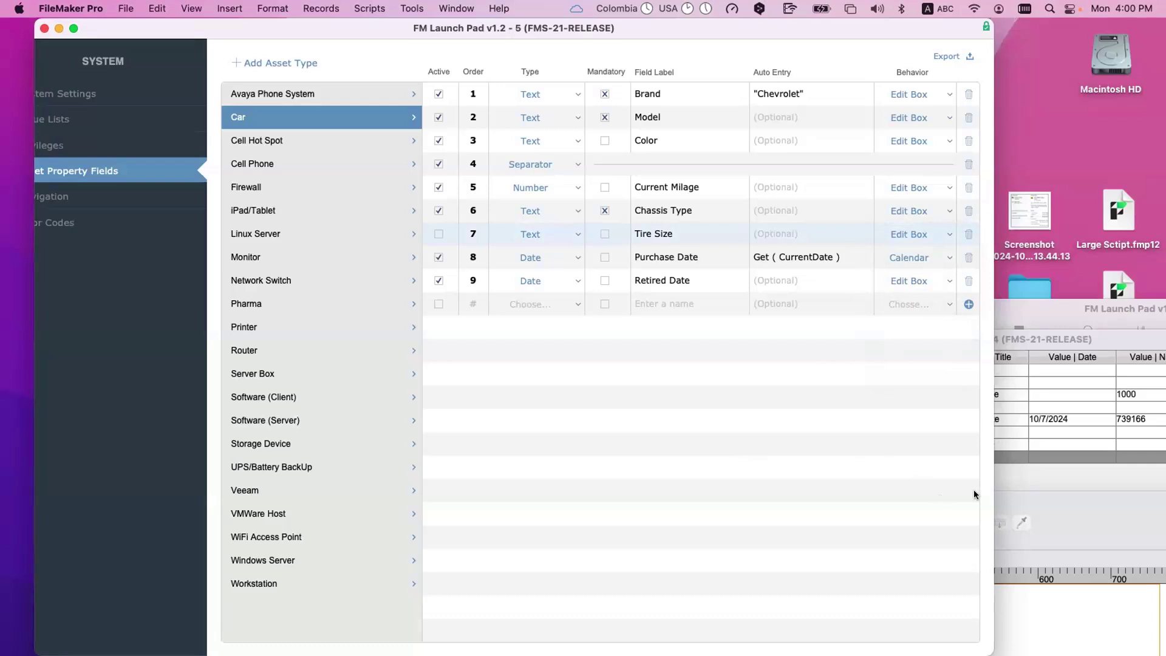
click(1008, 496)
key(super+m)
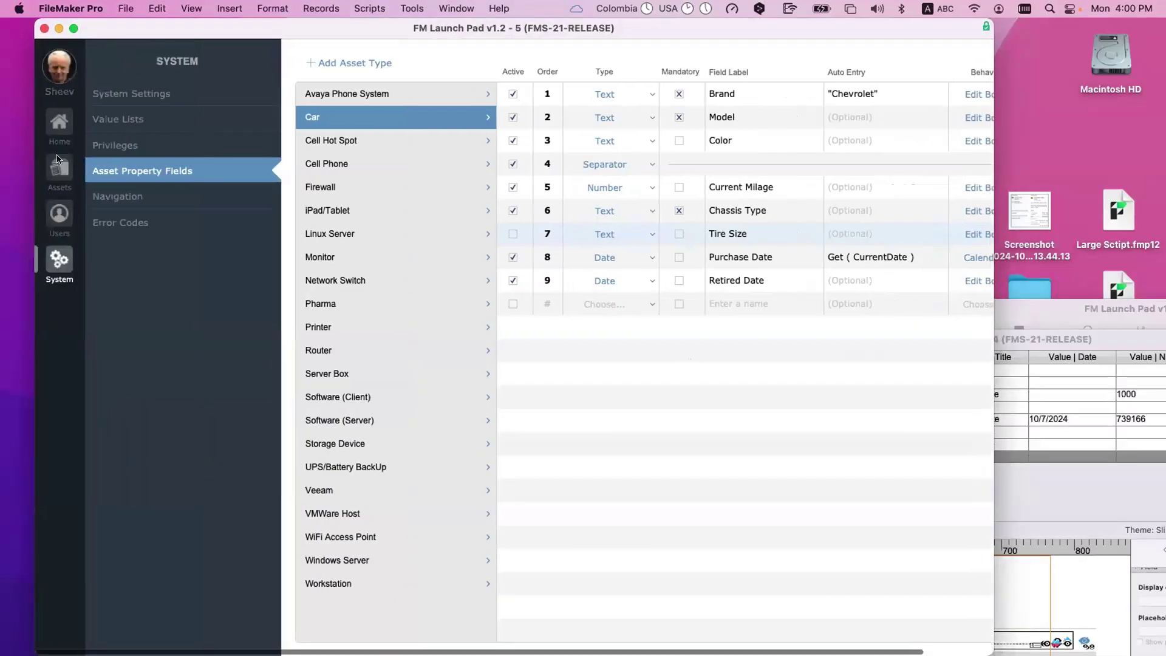
Step: View the Car record's properties in Assets, click through its value rows, then open Manage Database
click(57, 160)
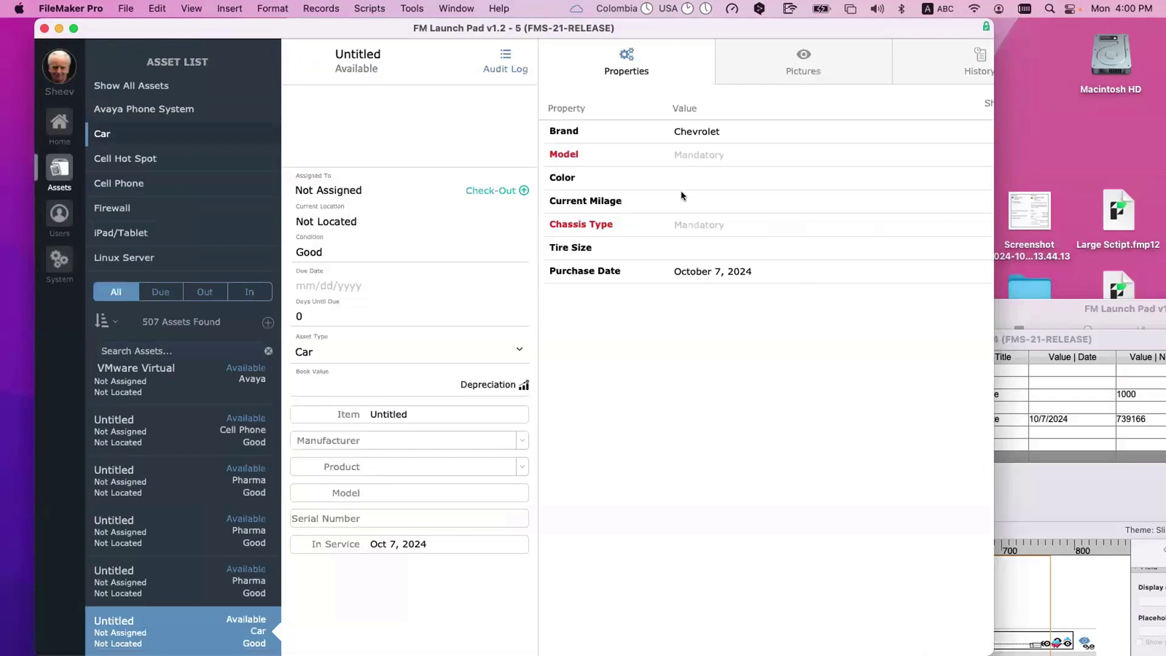
click(698, 250)
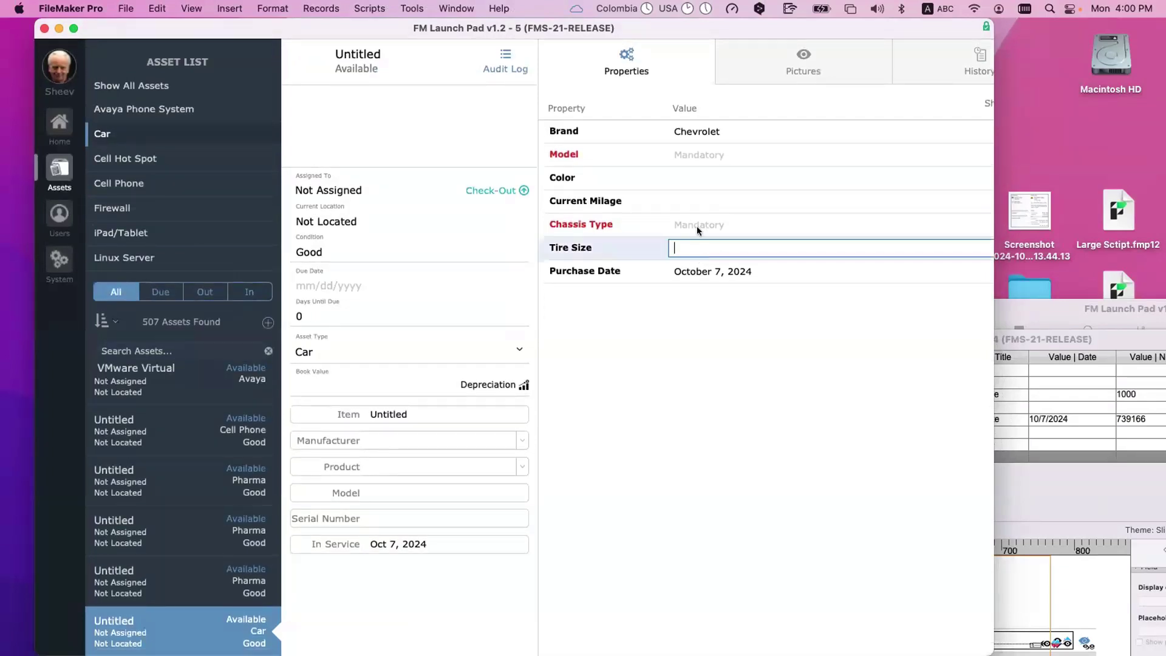
click(698, 226)
click(690, 201)
click(575, 166)
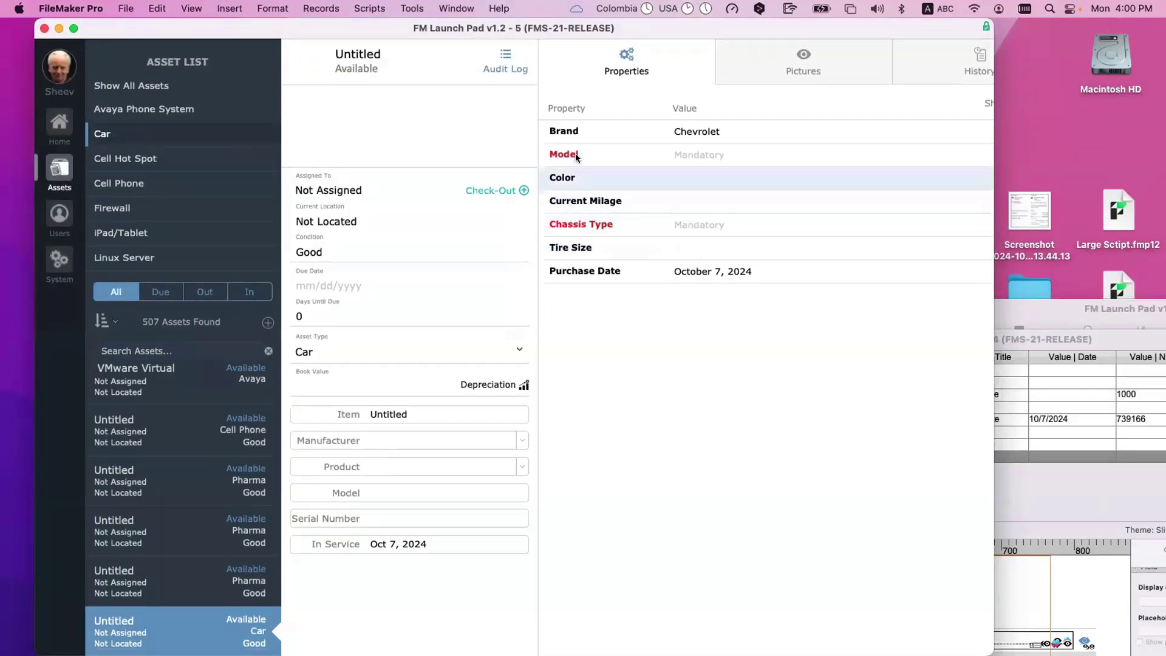
click(576, 155)
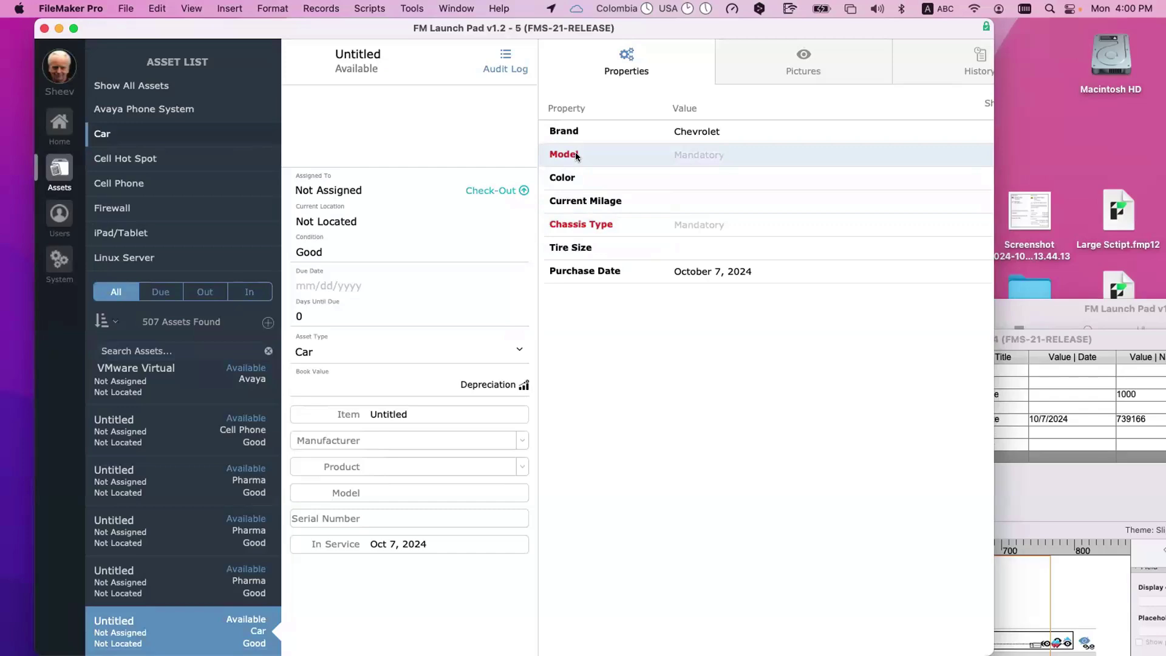
key(super+shift+d)
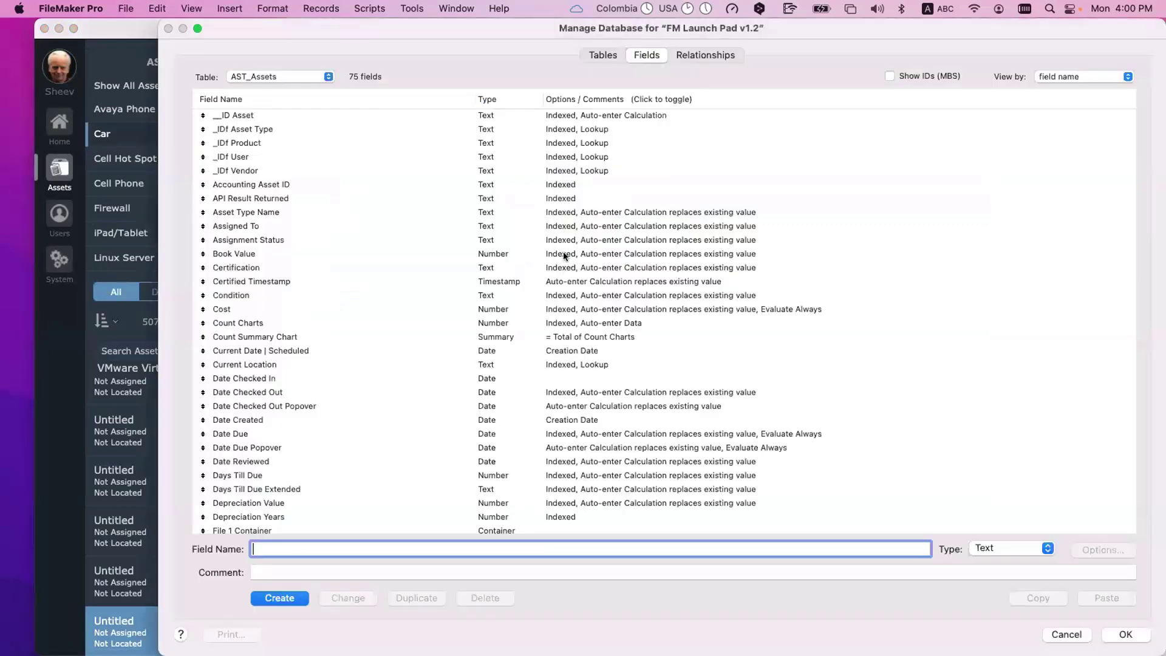
Step: Check the Book Value field, then dismiss Manage Database to return to the Car asset showing Brand Chevrolet
click(563, 254)
key(Escape)
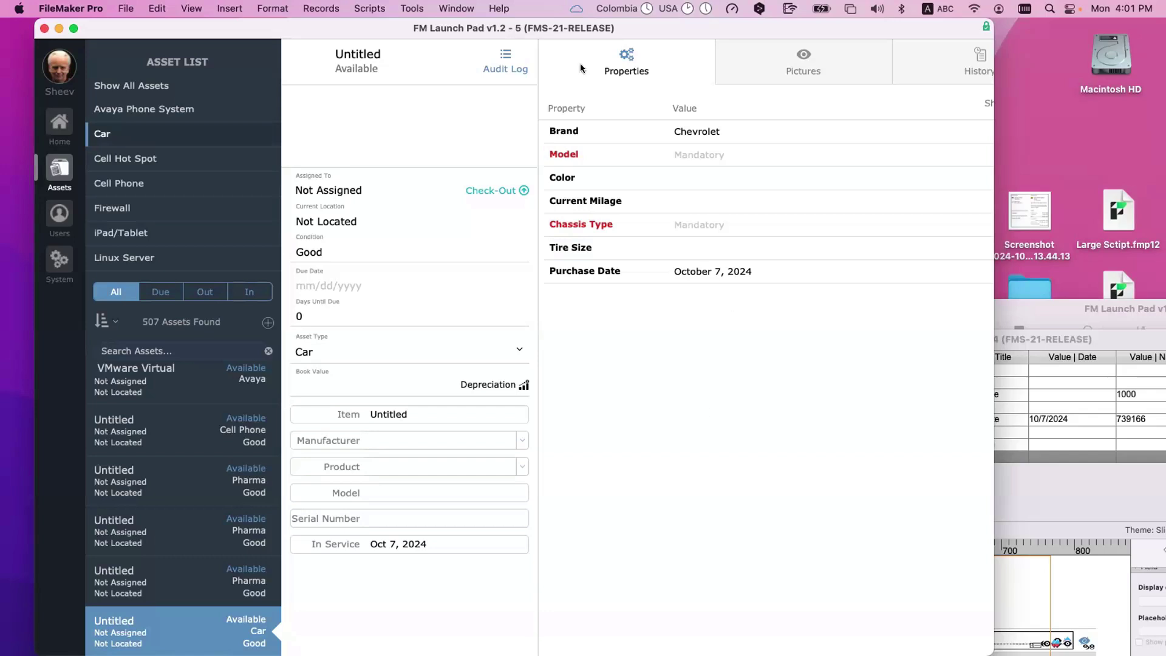
drag(576, 28, 574, 28)
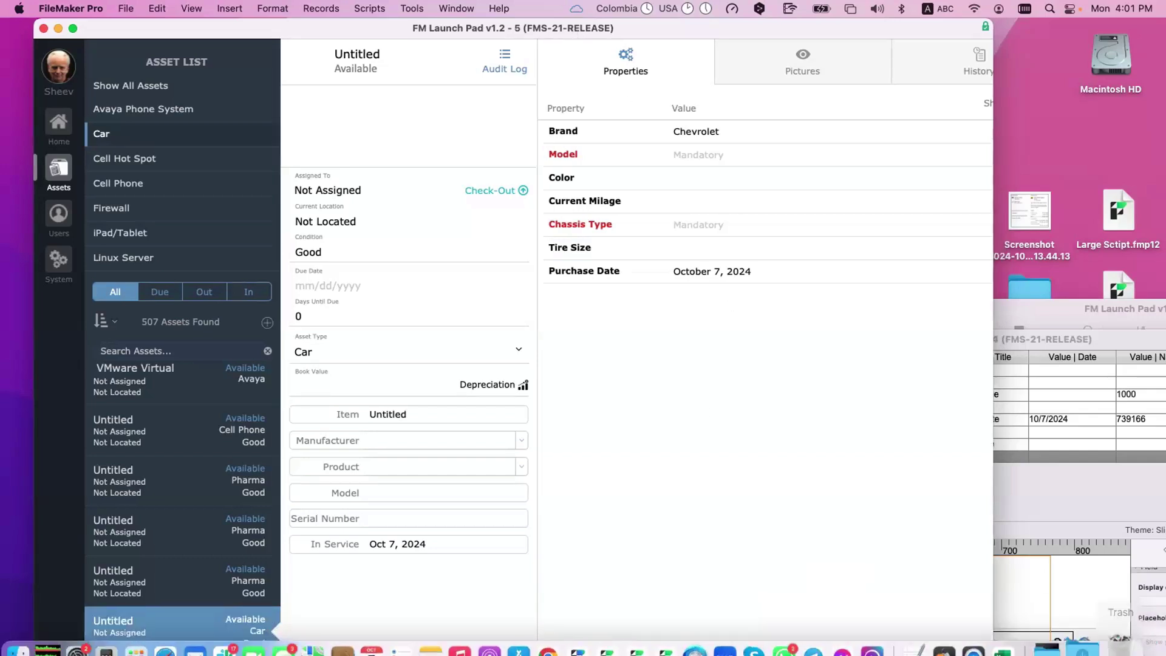